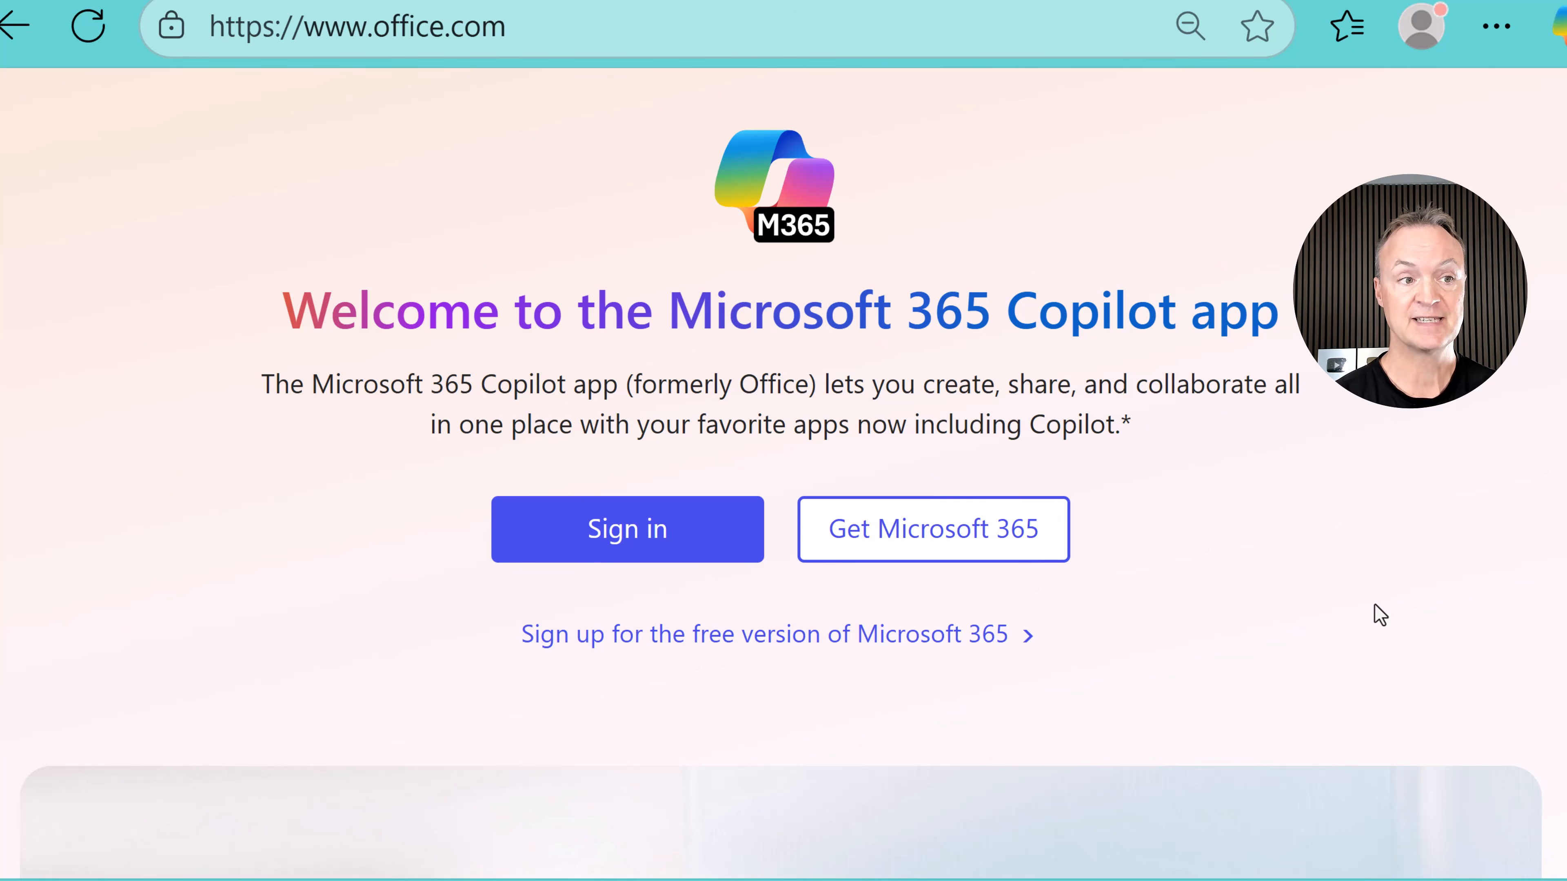
Step: Start signing in to Microsoft 365 from the office.com welcome page
{"action": "scroll", "coordinate": [1385, 616], "scroll_direction": "up", "scroll_amount": 2}
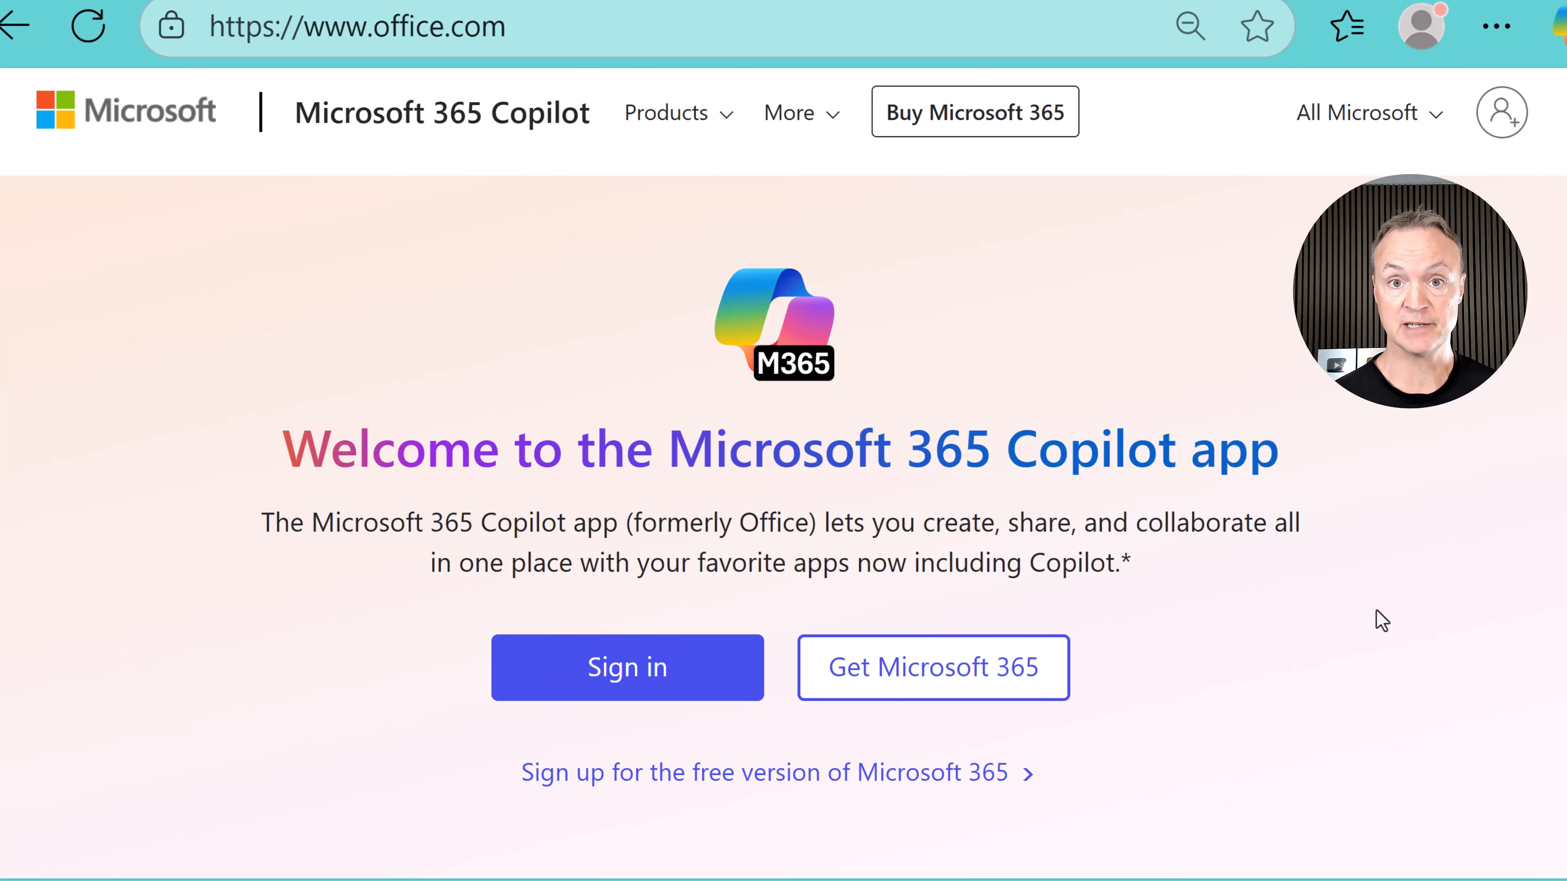
{"action": "scroll", "coordinate": [1367, 607], "scroll_direction": "down", "scroll_amount": 2}
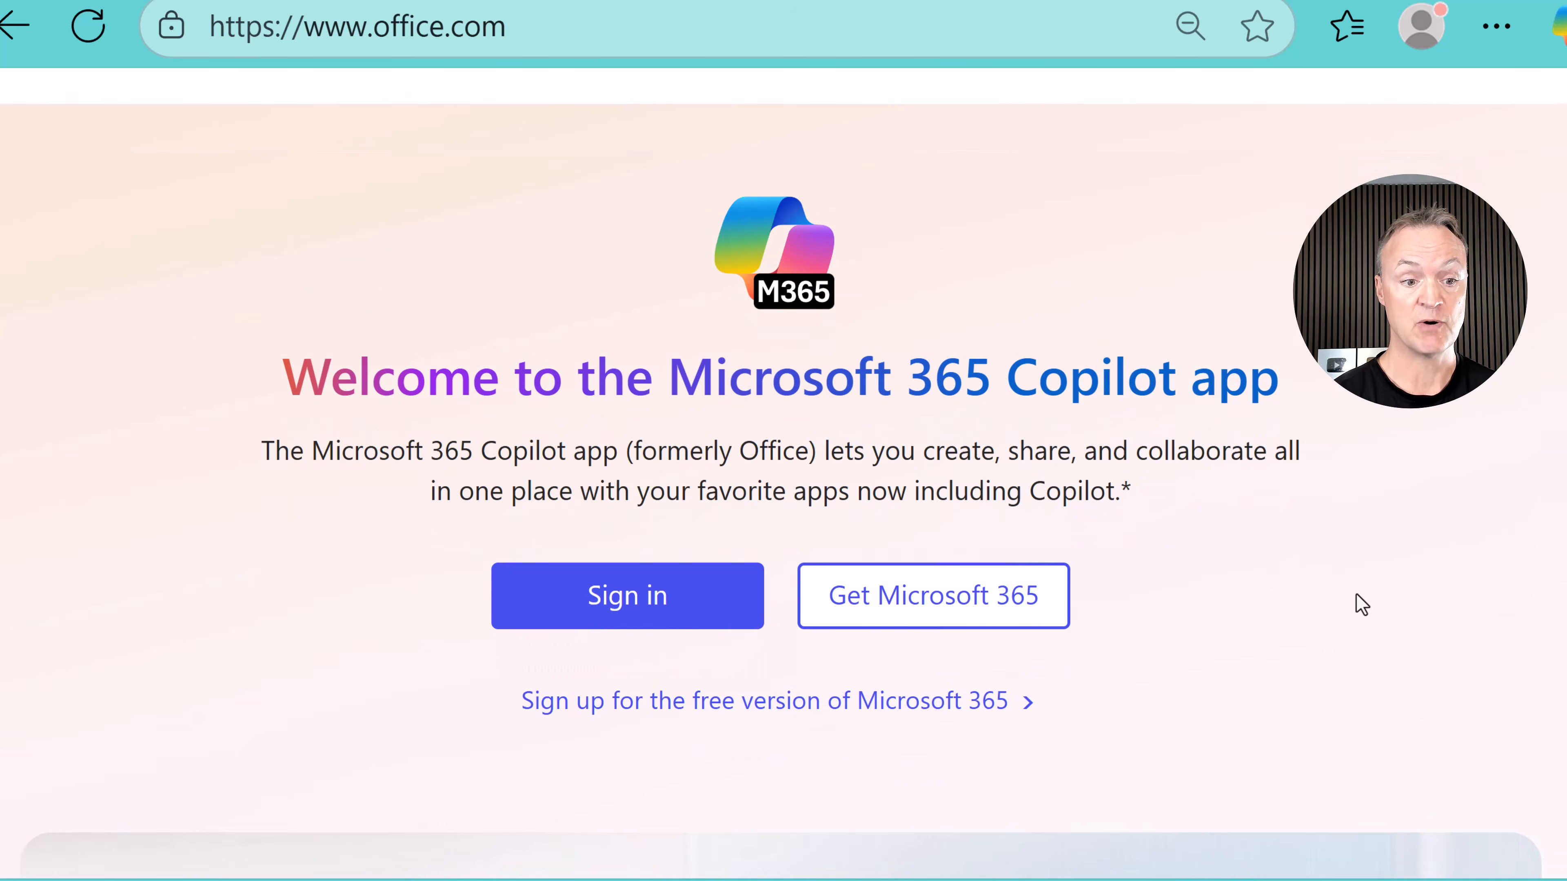
{"action": "left_click", "coordinate": [646, 554]}
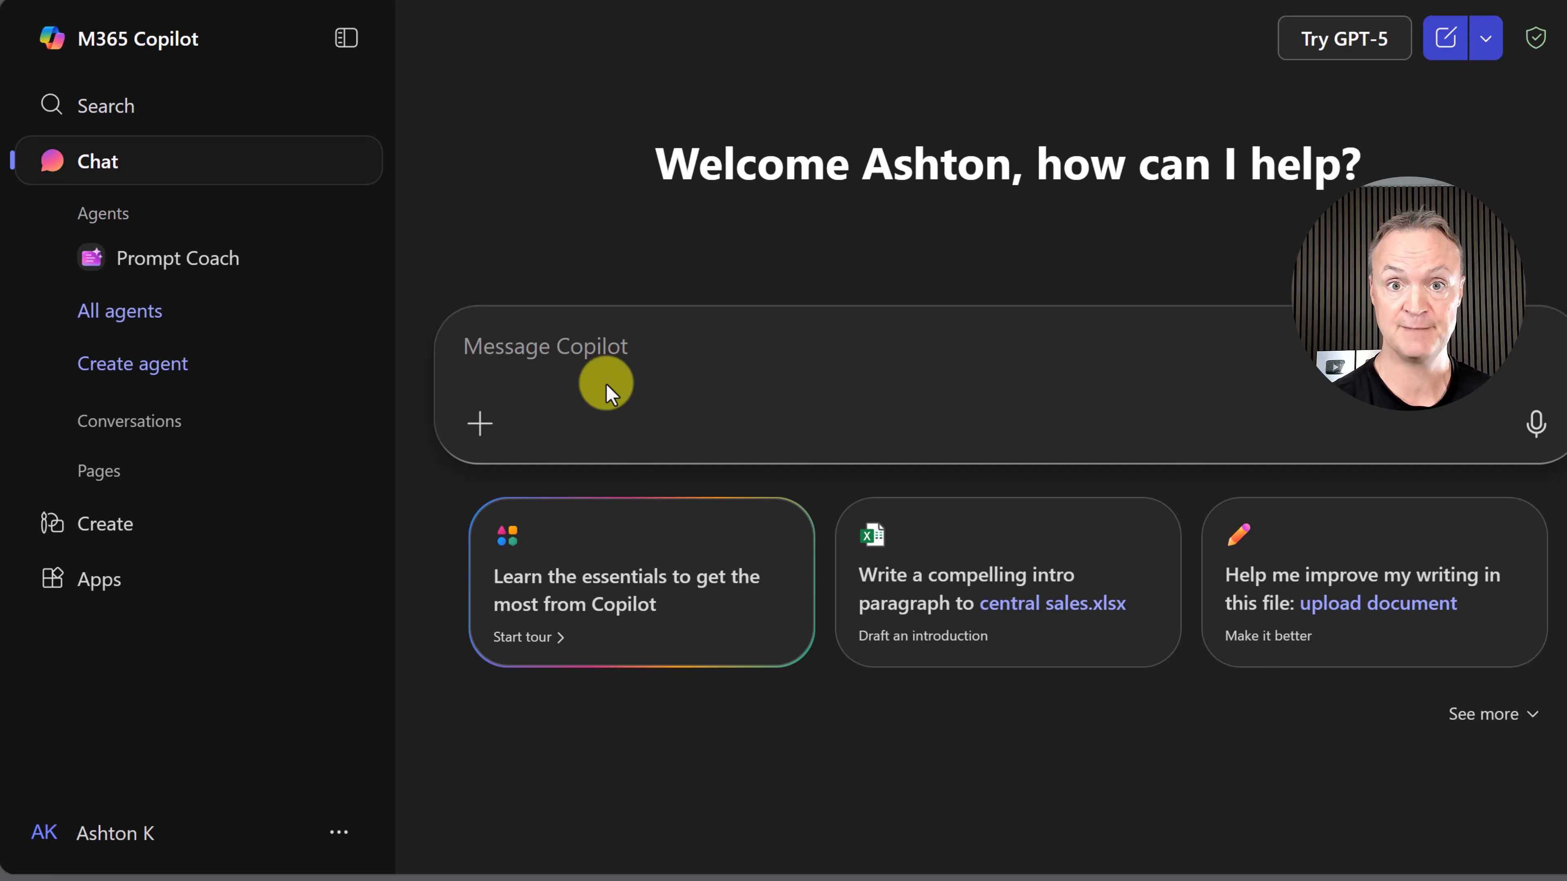
Step: Launch Excel for the web from the Microsoft 365 app collection and create a blank workbook
{"action": "left_click", "coordinate": [123, 591]}
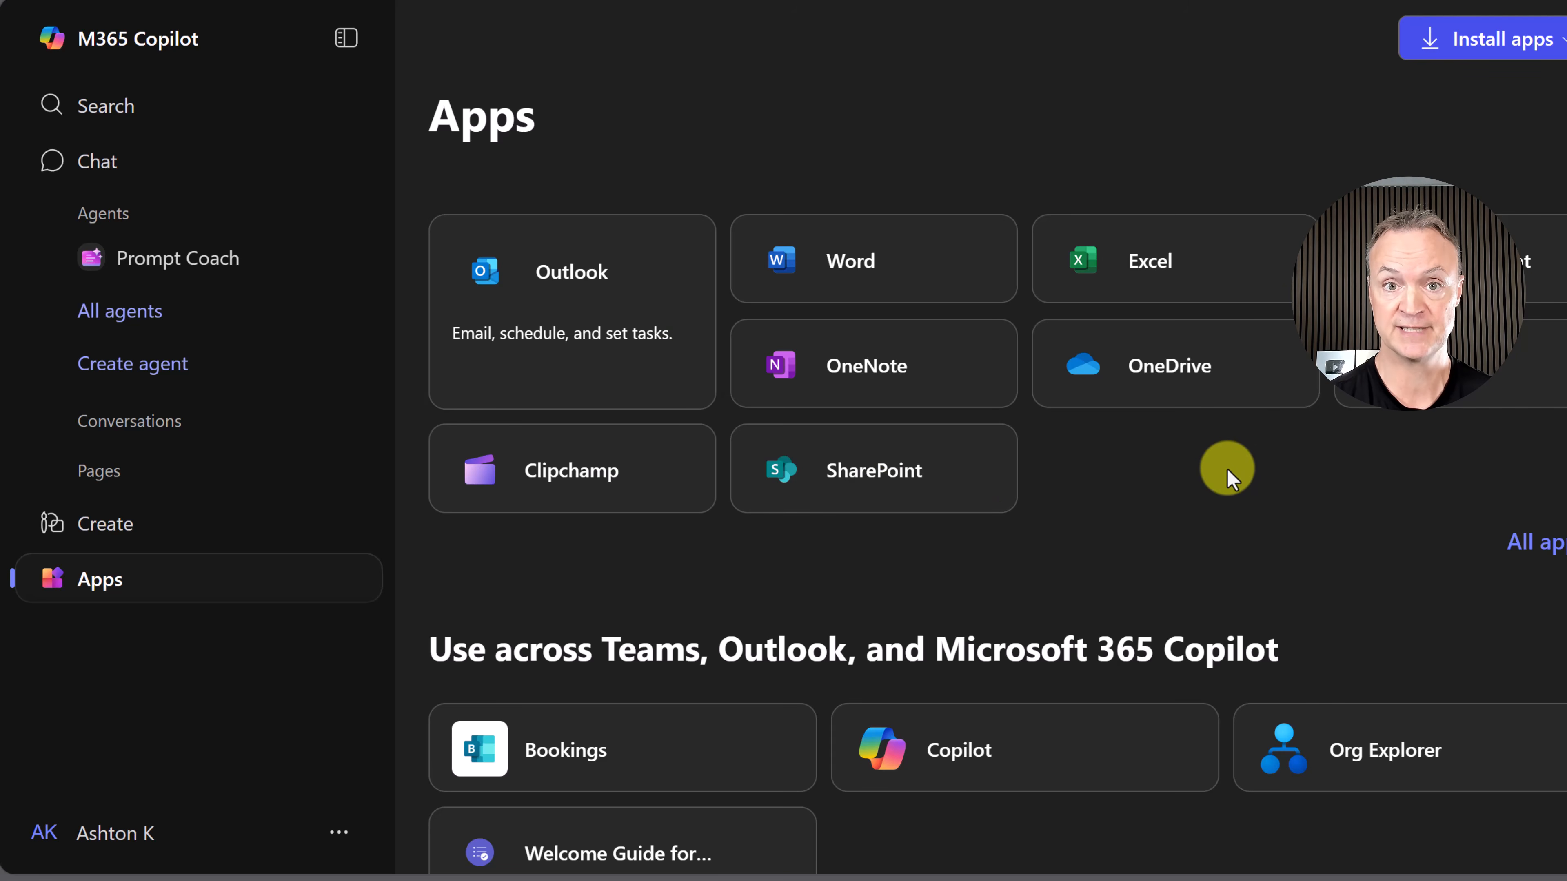
{"action": "left_click", "coordinate": [1183, 247]}
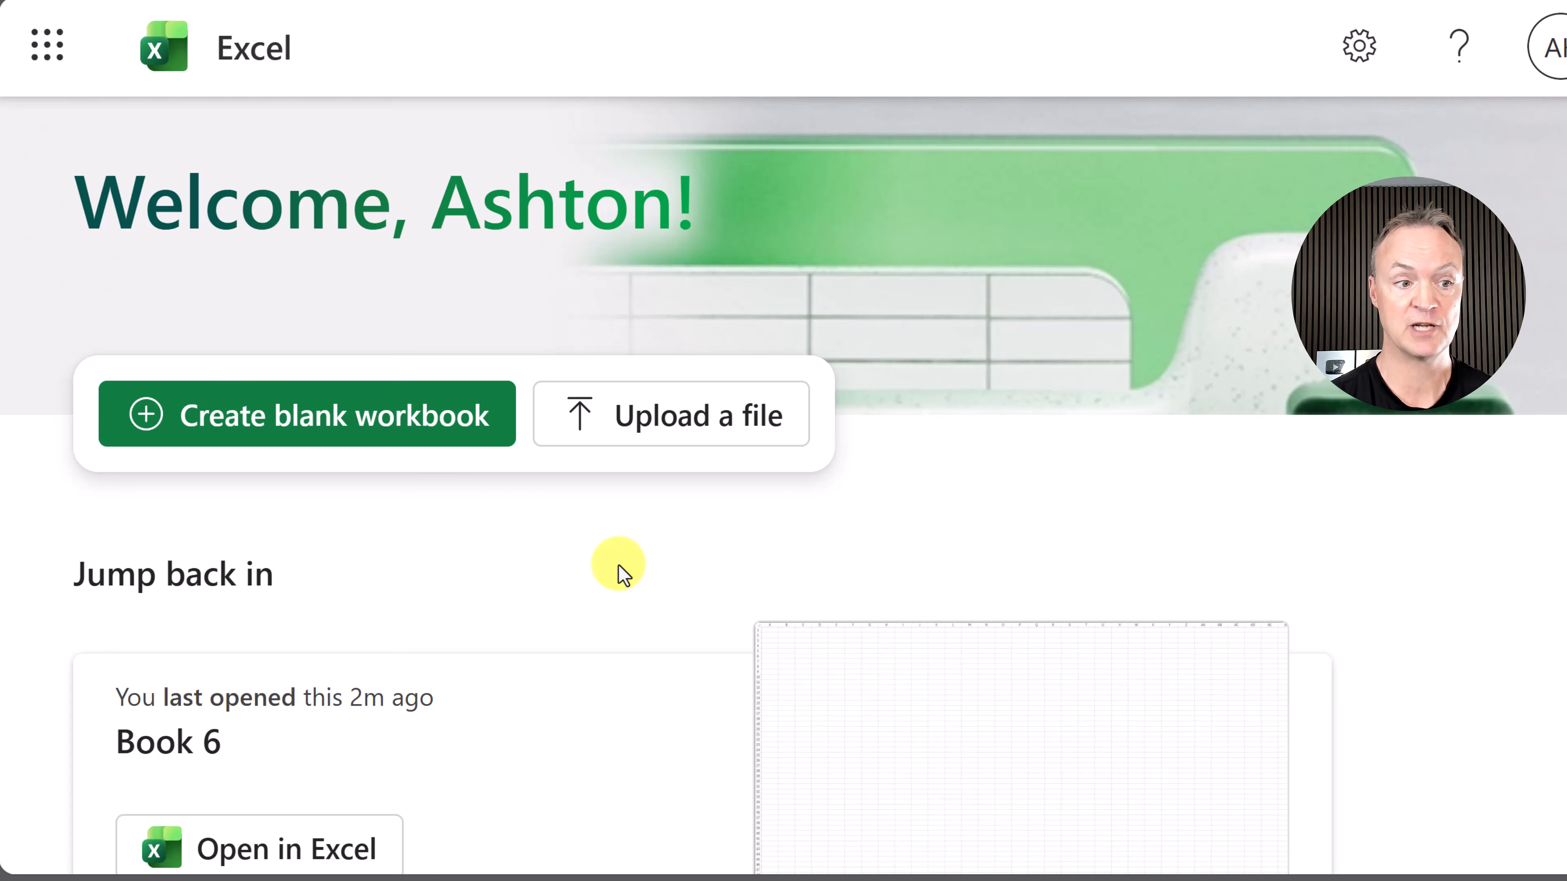
{"action": "left_click", "coordinate": [392, 415]}
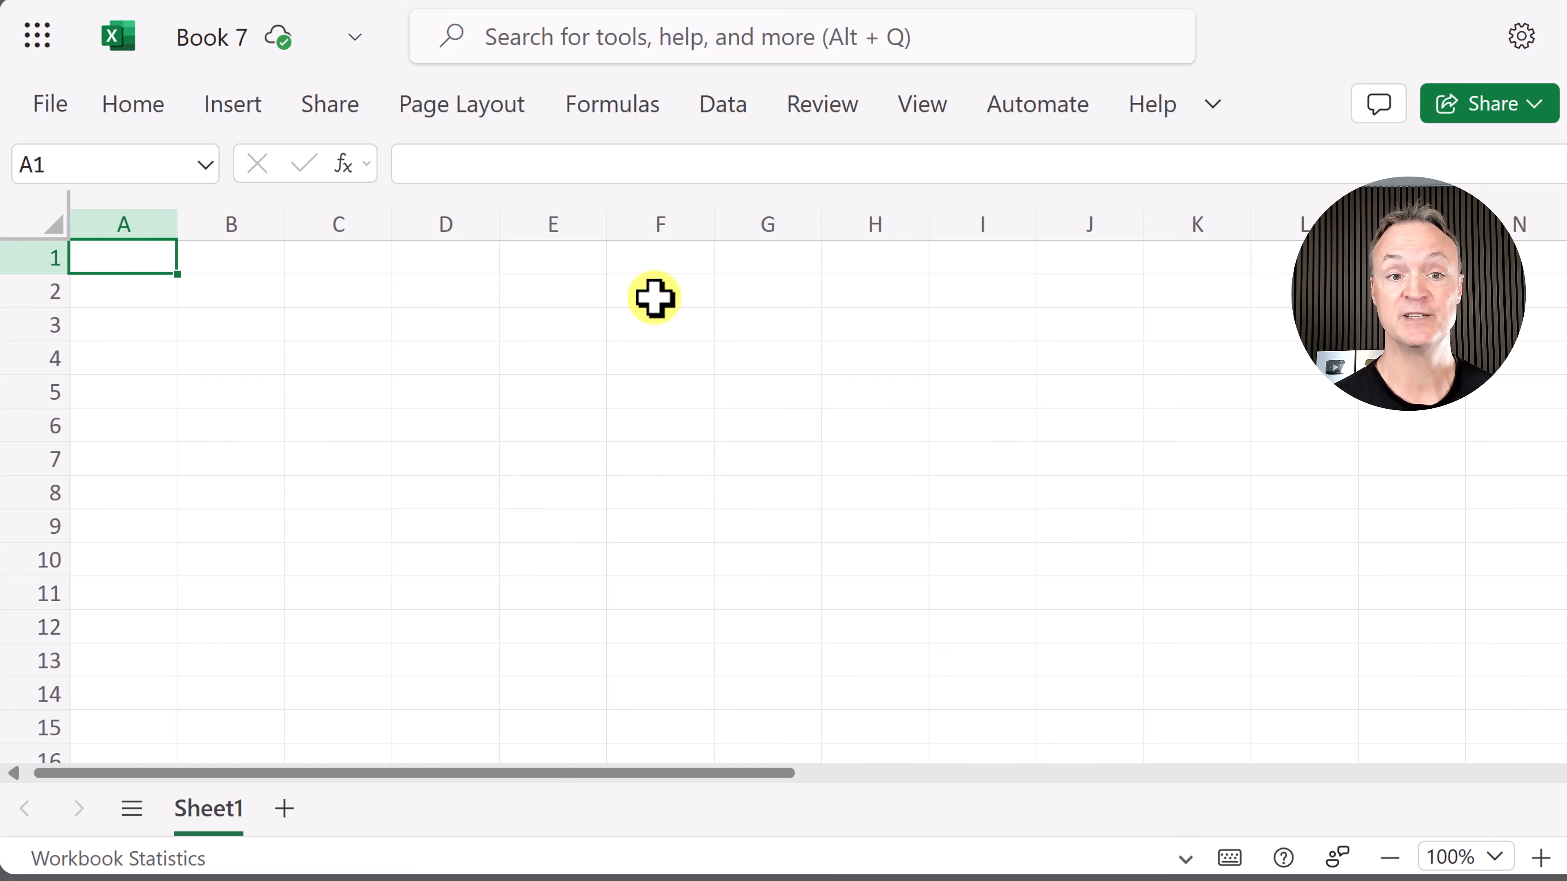
Step: Switch to the Excel desktop app and check which account is signed in
{"action": "key", "text": "alt+h"}
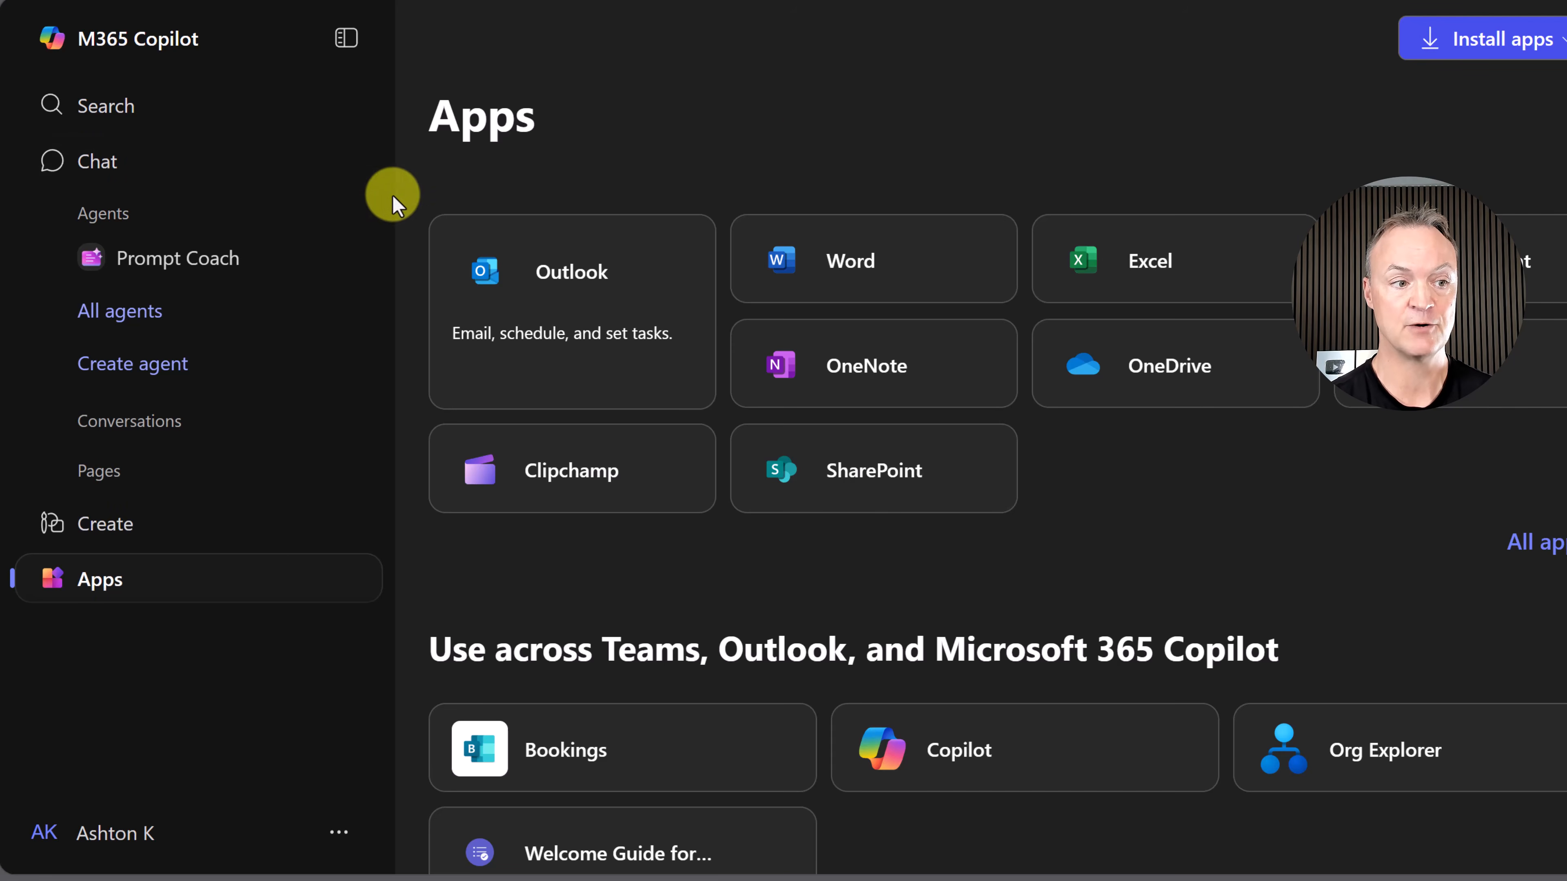
{"action": "left_click", "coordinate": [193, 170]}
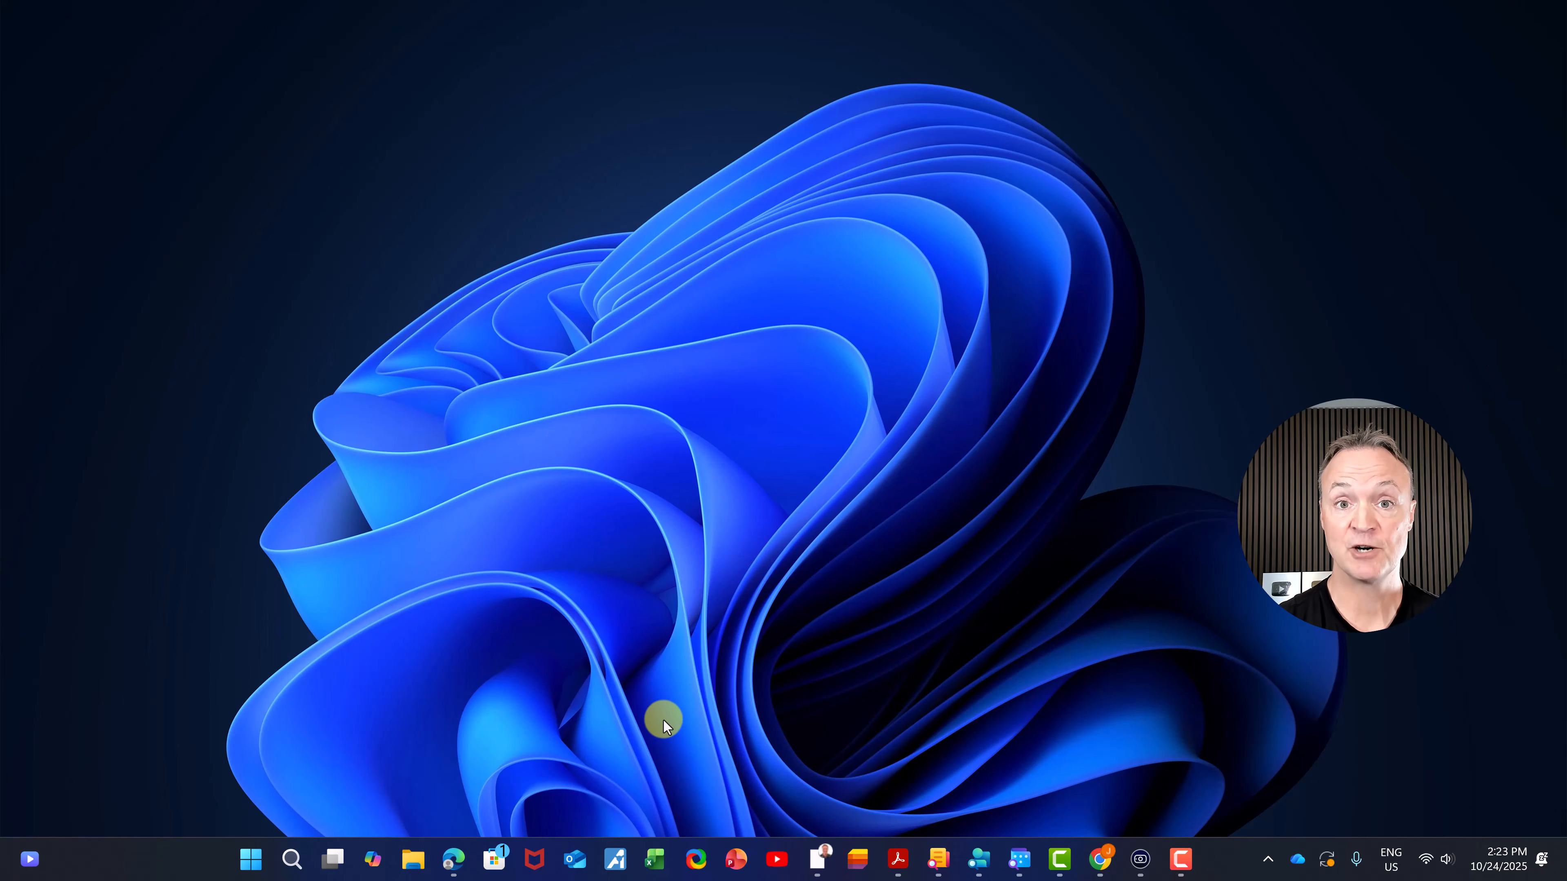
{"action": "left_click", "coordinate": [652, 867]}
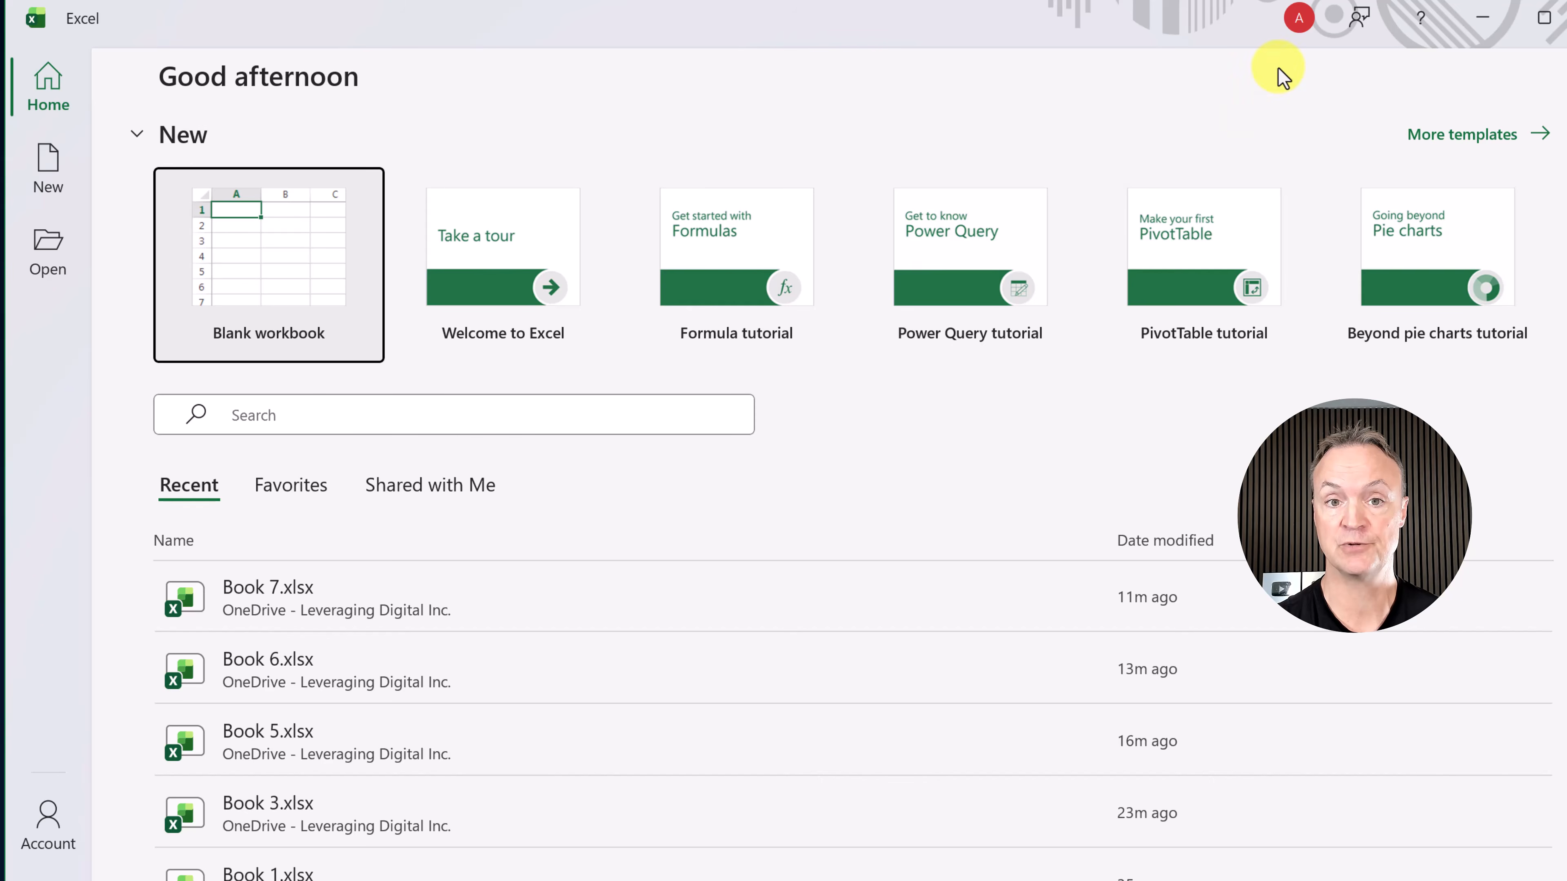
{"action": "left_click", "coordinate": [1298, 18]}
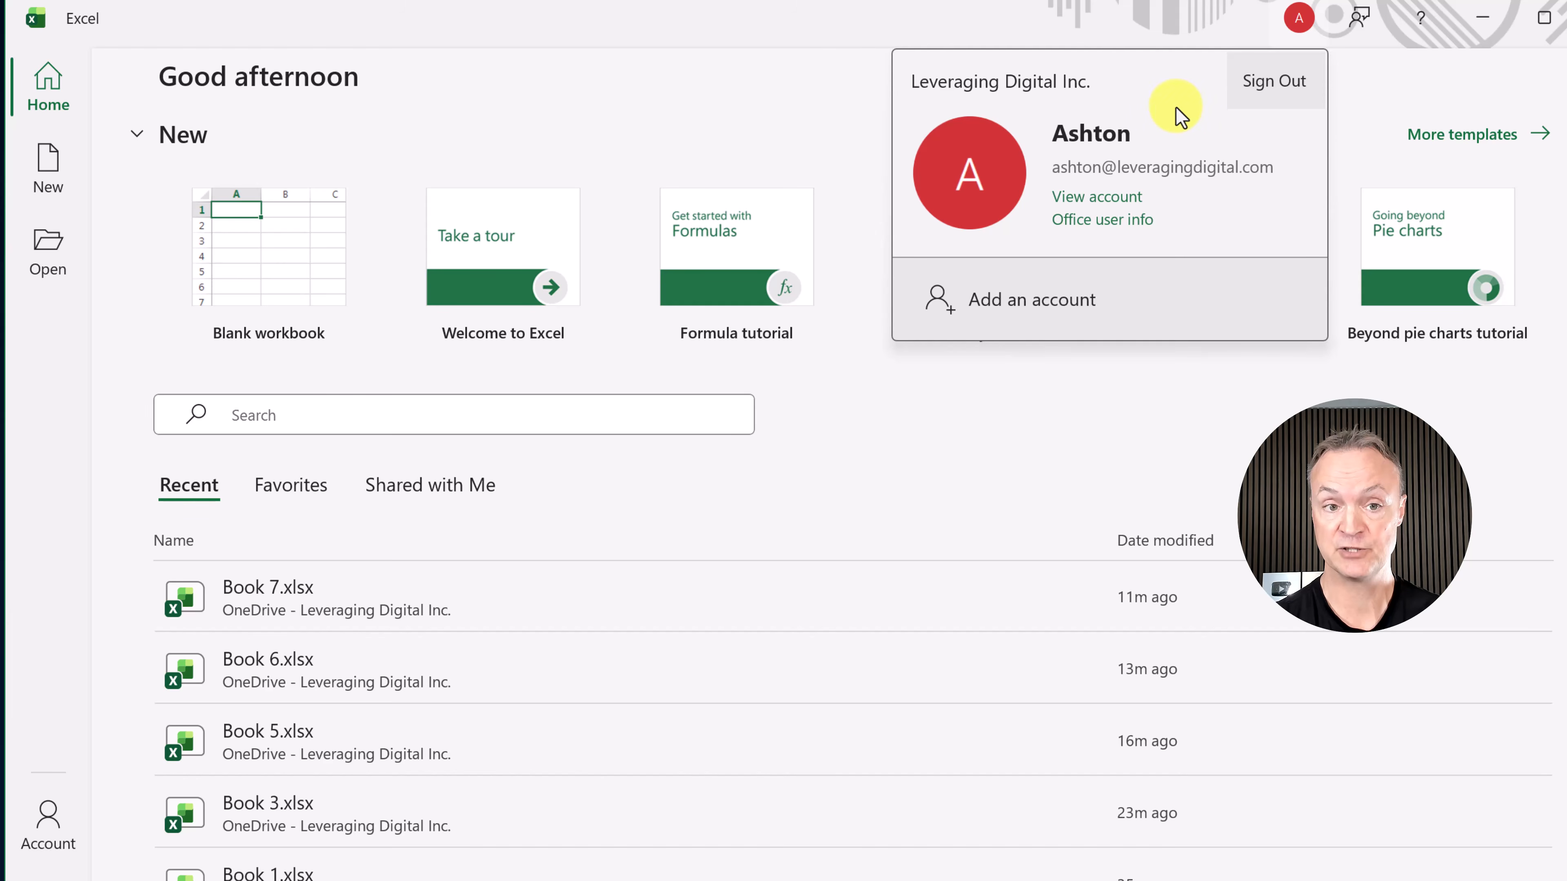
{"action": "left_click", "coordinate": [804, 111]}
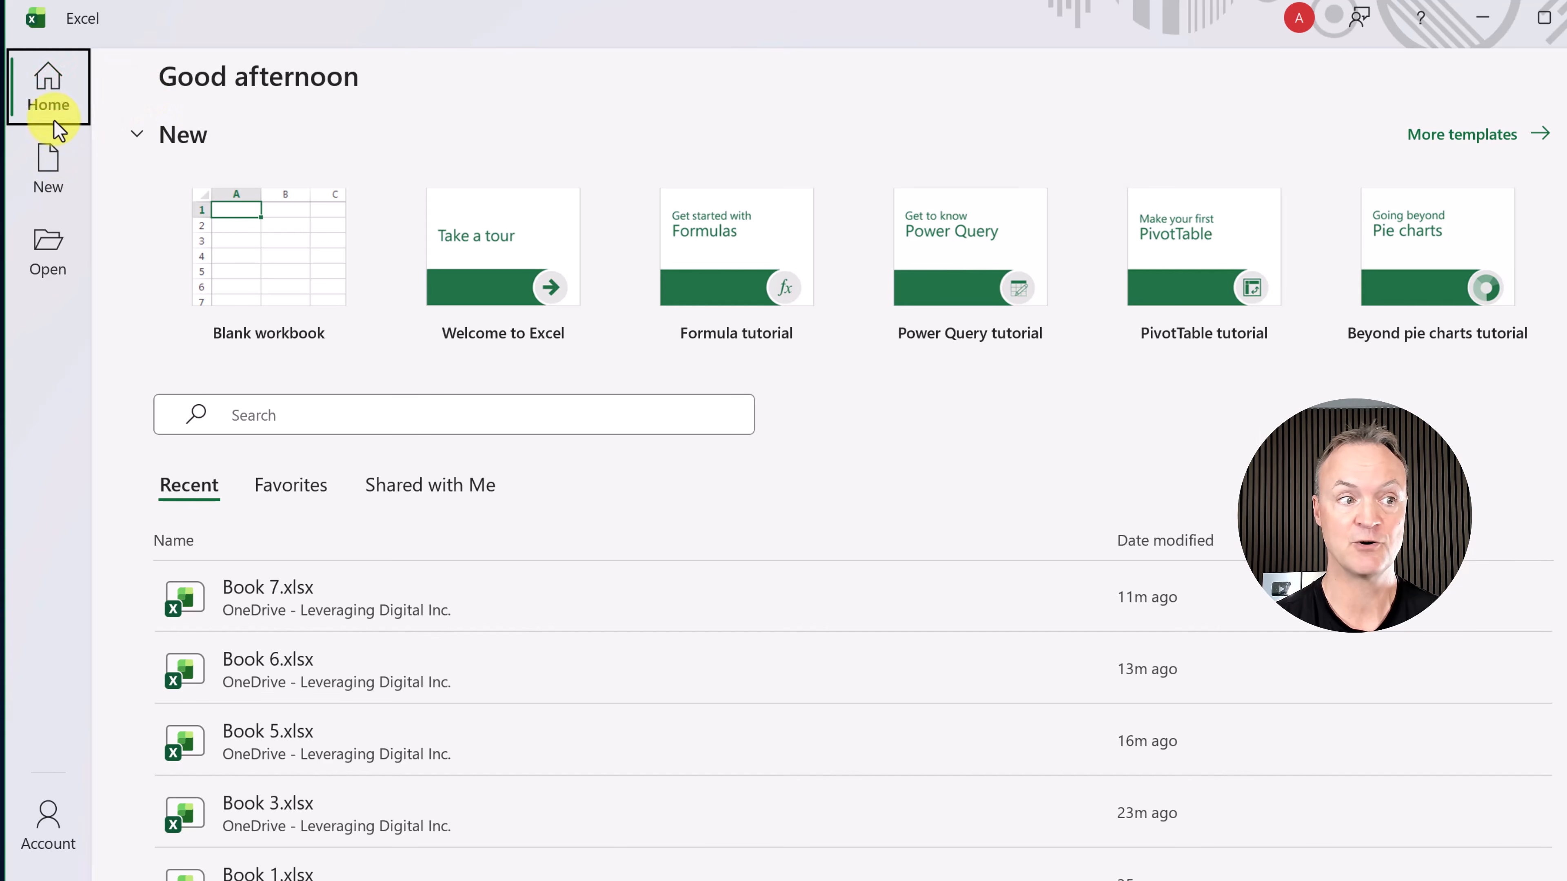
Step: Browse the templates offered for new workbooks, including the calendar, budget and schedule designs
{"action": "left_click", "coordinate": [51, 155]}
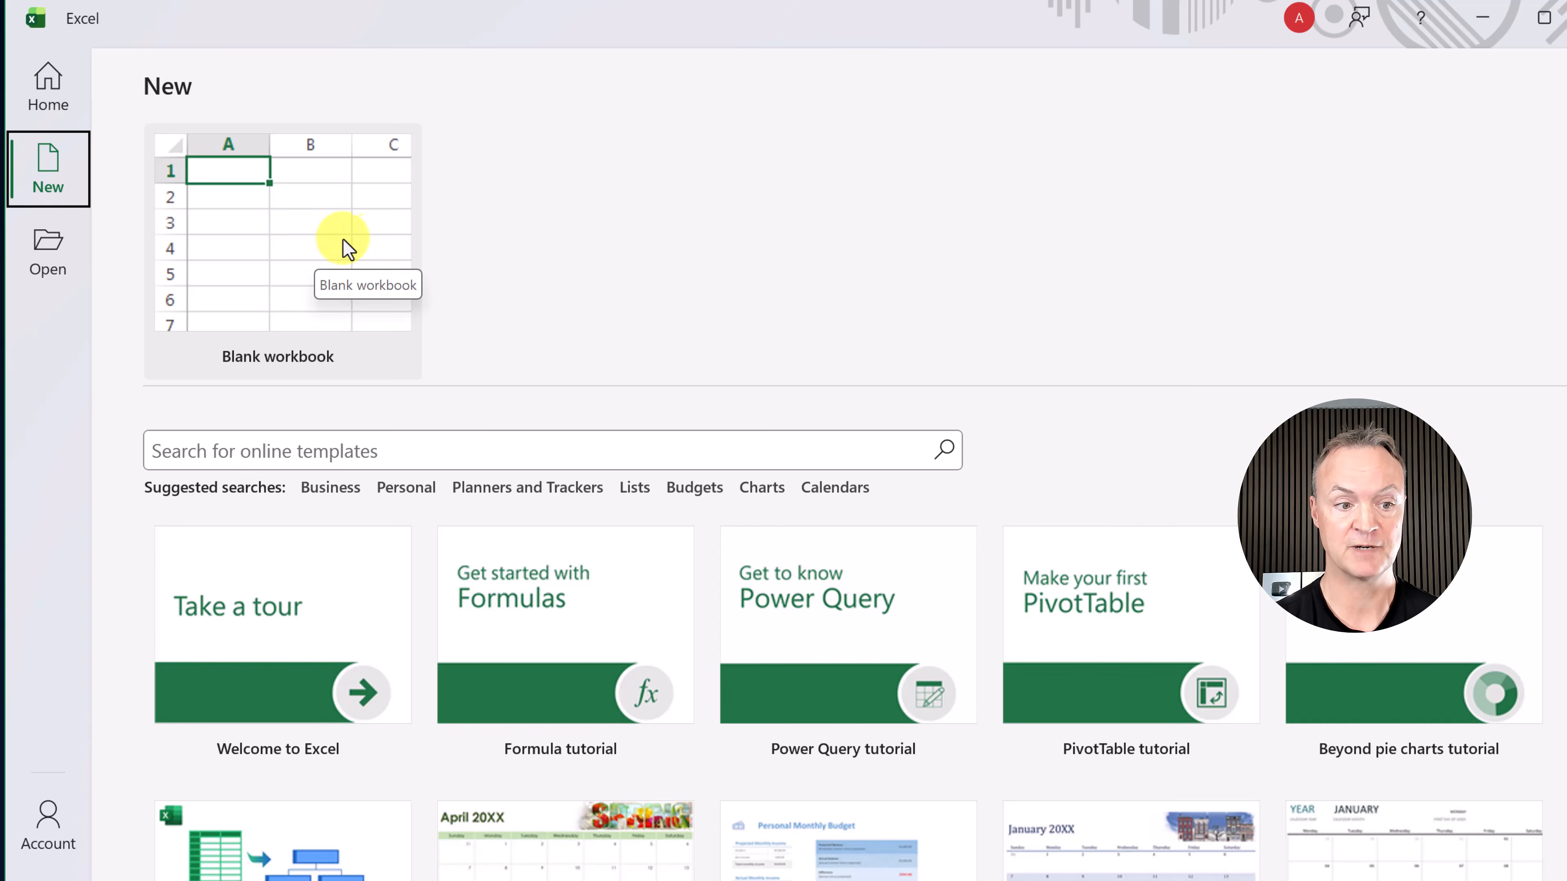
{"action": "scroll", "coordinate": [440, 601], "scroll_direction": "down", "scroll_amount": 2}
{"action": "scroll", "coordinate": [440, 595], "scroll_direction": "down", "scroll_amount": 4}
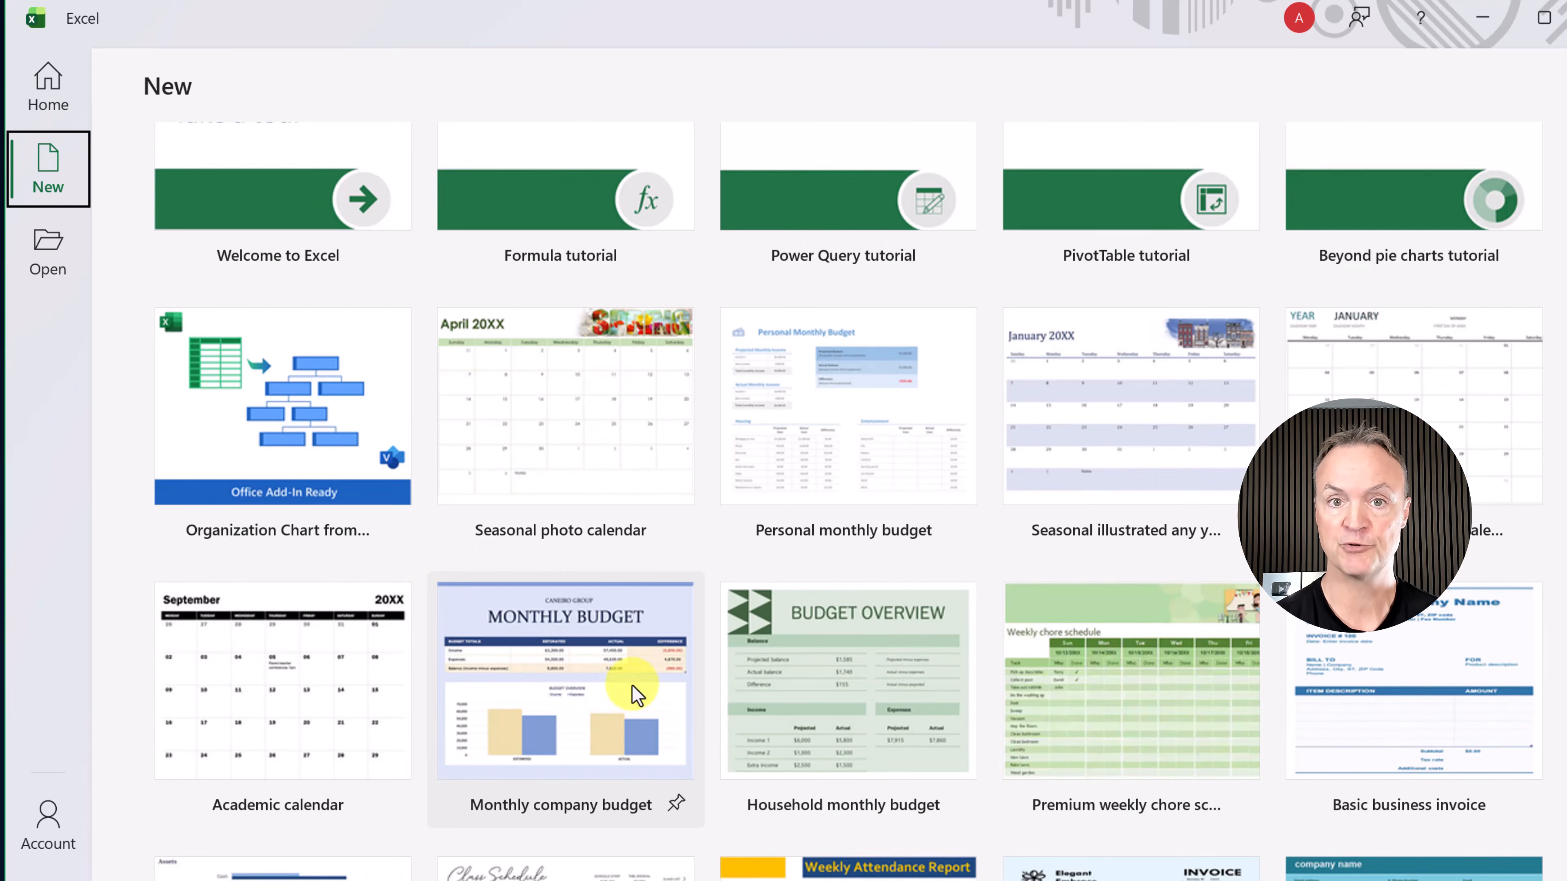
{"action": "scroll", "coordinate": [626, 694], "scroll_direction": "up", "scroll_amount": 1}
{"action": "scroll", "coordinate": [580, 770], "scroll_direction": "up", "scroll_amount": 5}
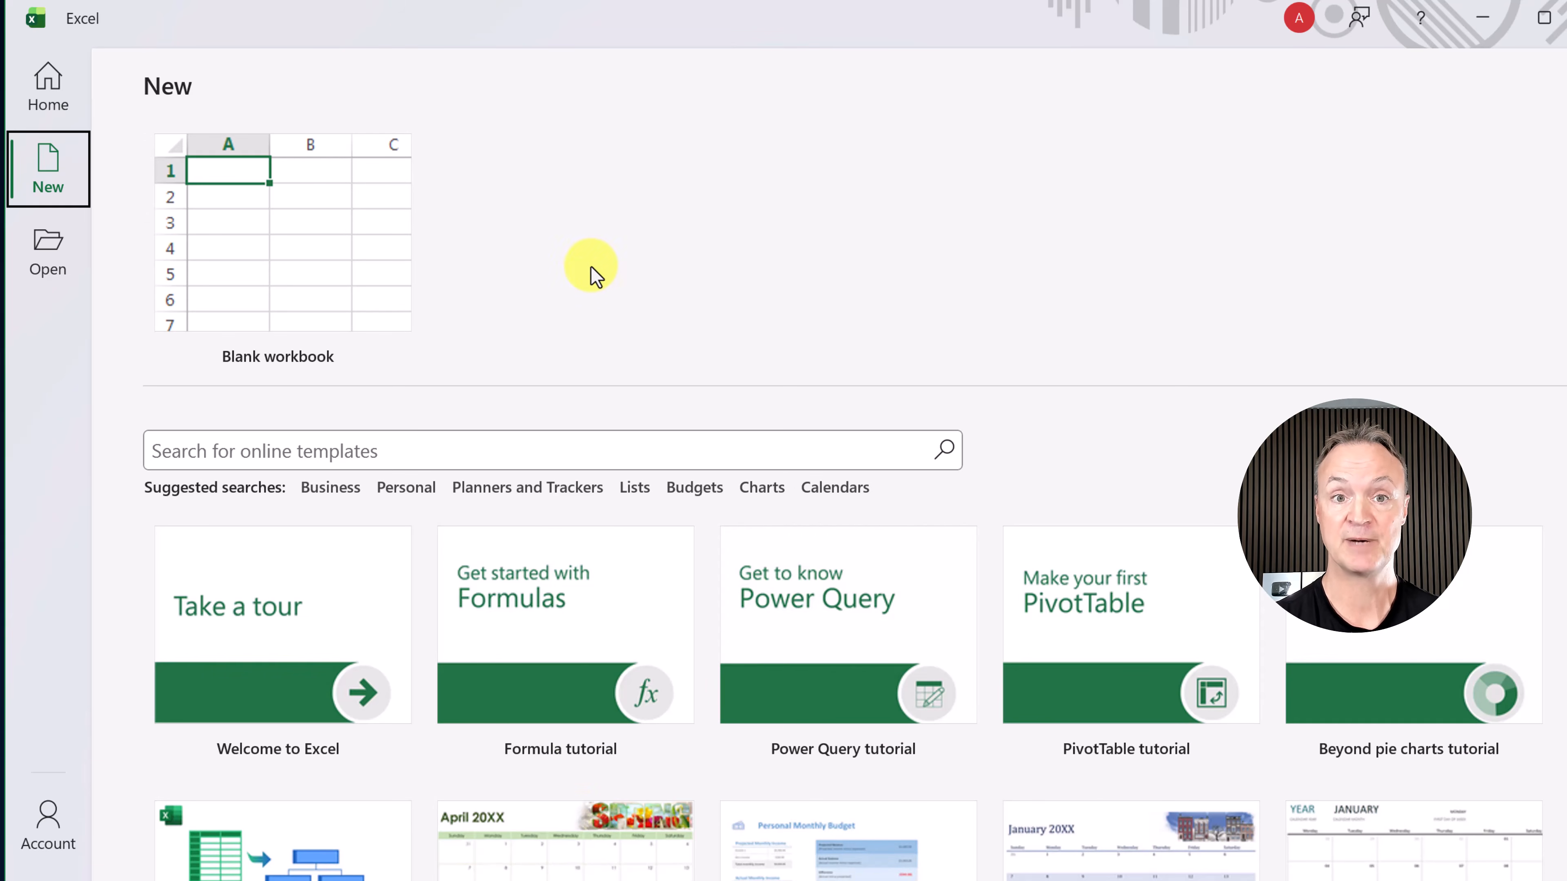
Step: Examine the locations for opening existing workbooks, including the Documents folder on This PC, without opening a file
{"action": "left_click", "coordinate": [51, 259]}
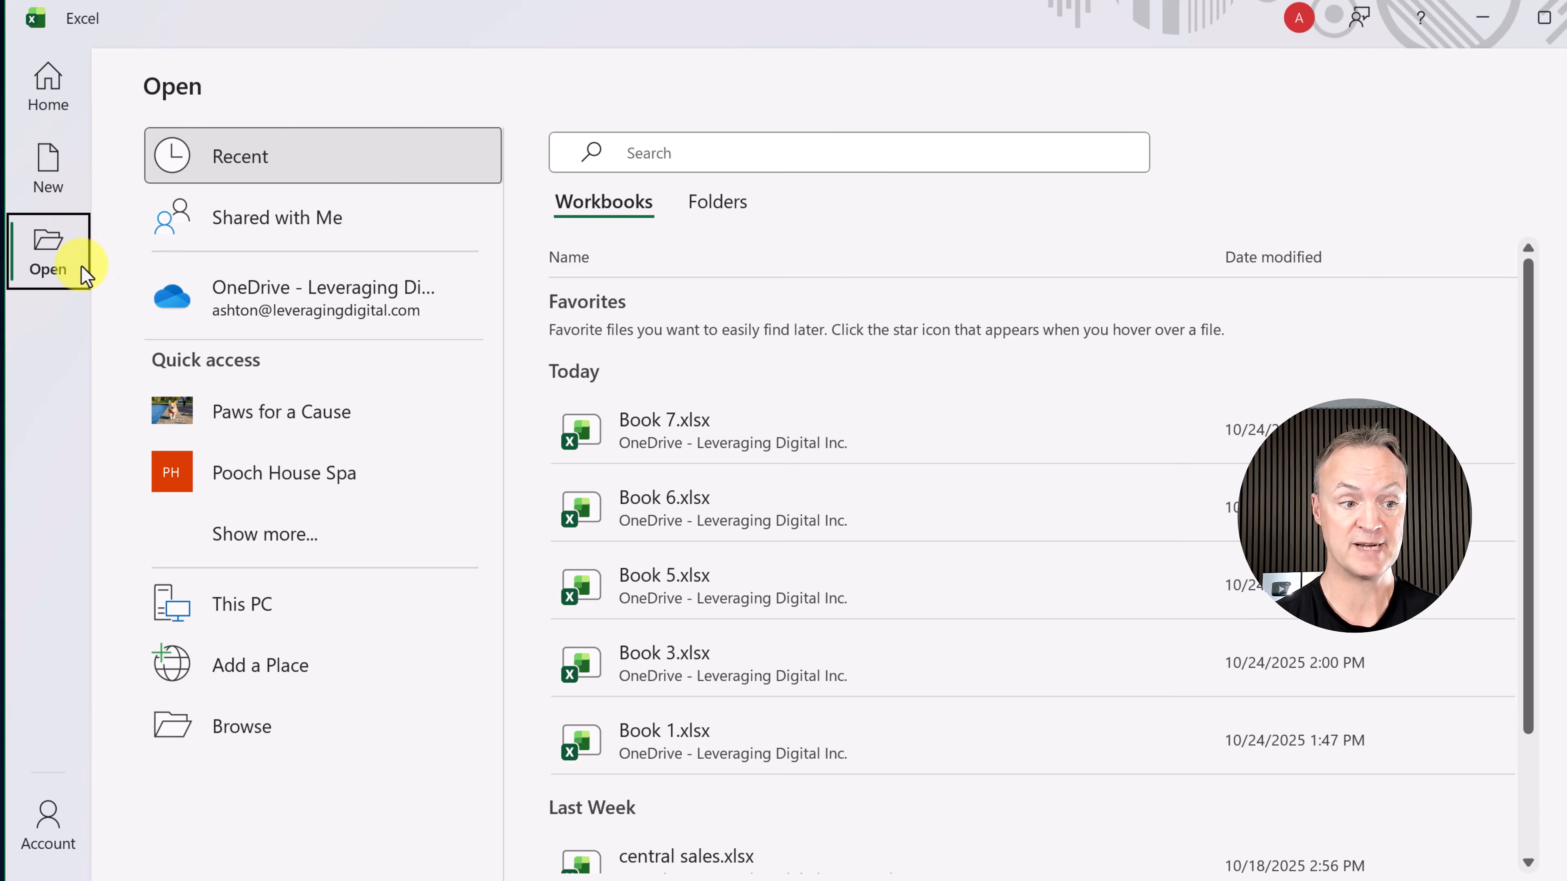
{"action": "left_click", "coordinate": [270, 608]}
{"action": "left_click", "coordinate": [271, 609]}
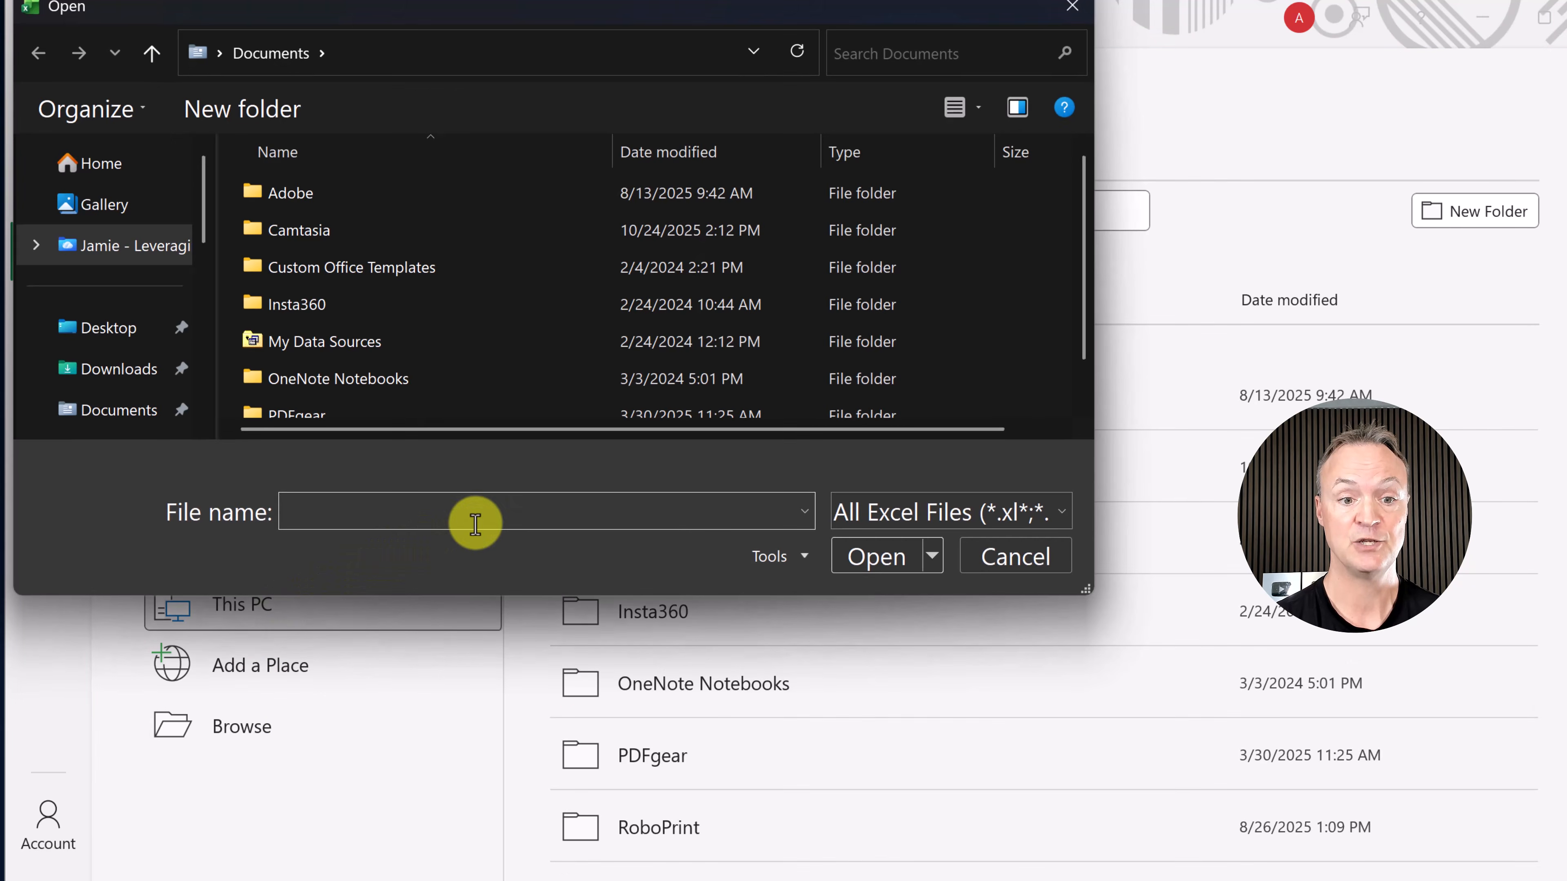
{"action": "left_click", "coordinate": [1057, 11]}
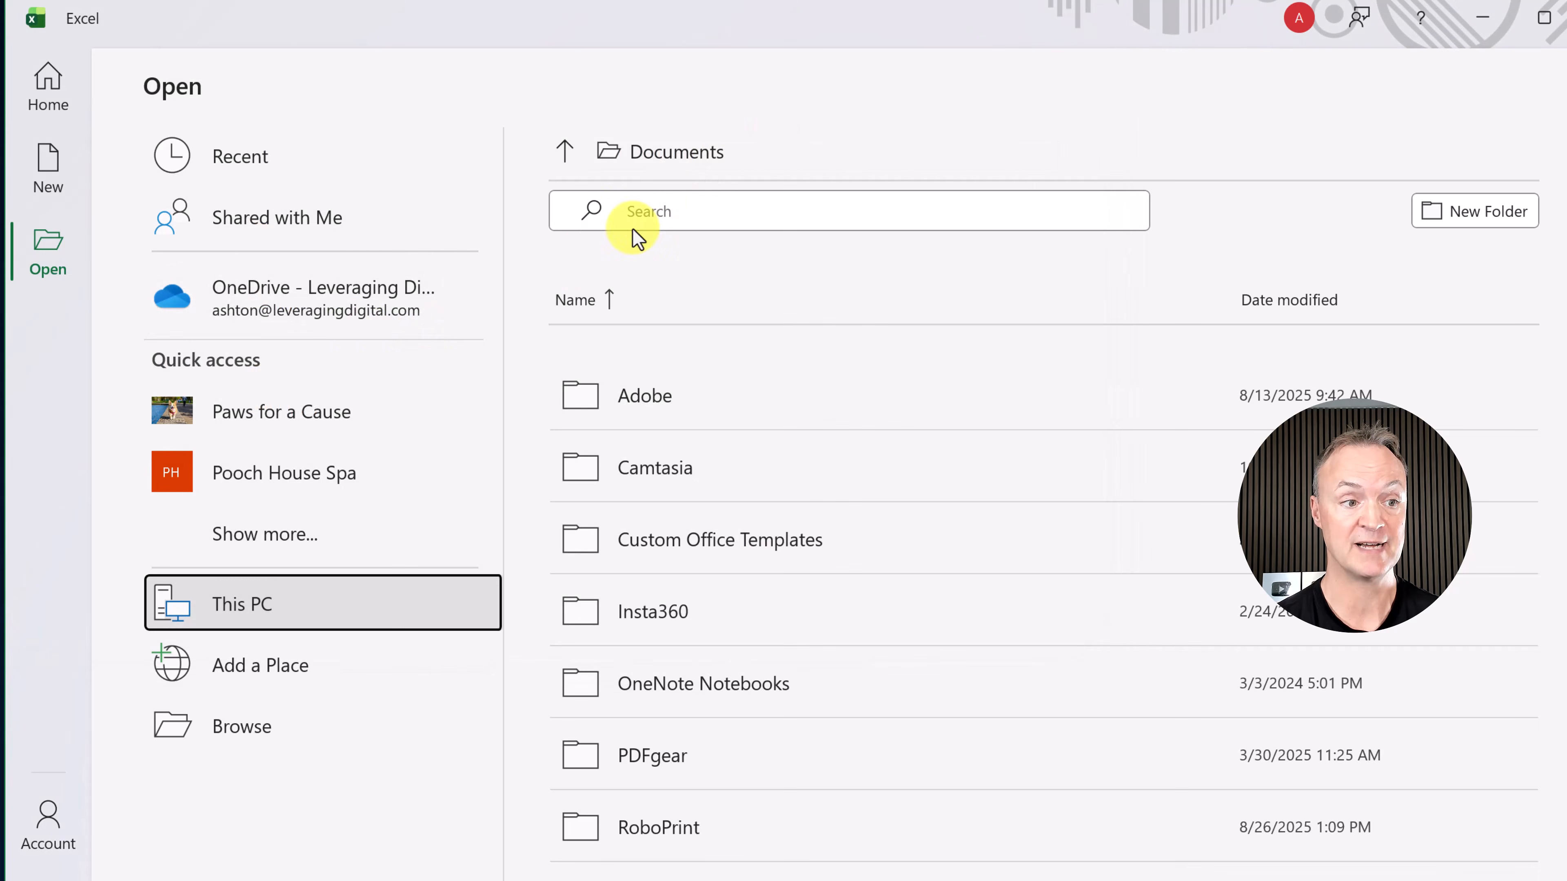
{"action": "left_click", "coordinate": [350, 318]}
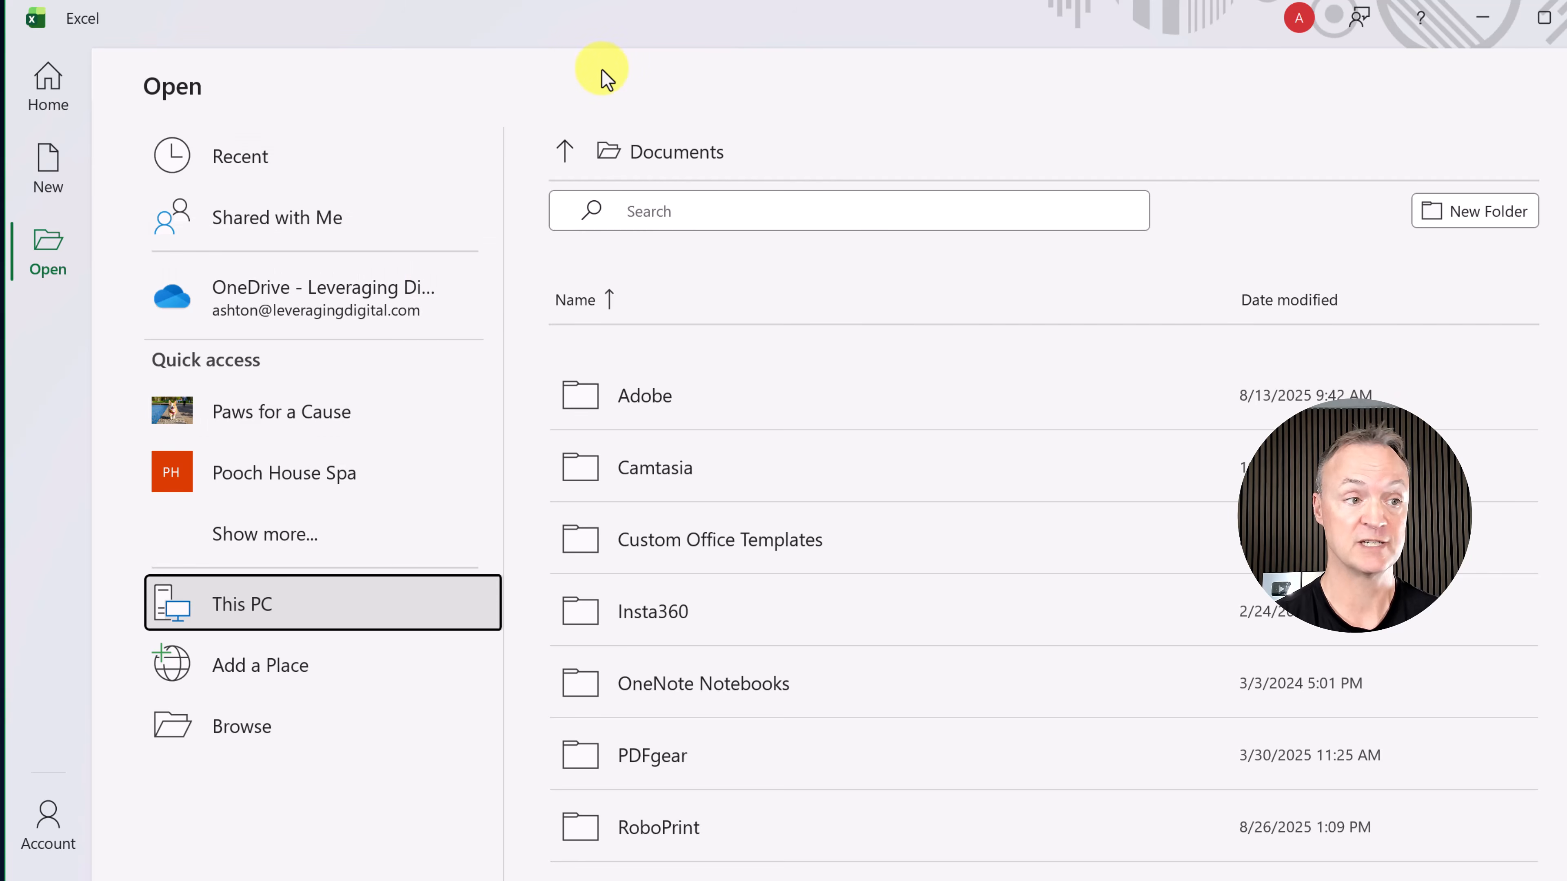
Step: Create a new blank workbook in the desktop app
{"action": "left_click", "coordinate": [62, 175]}
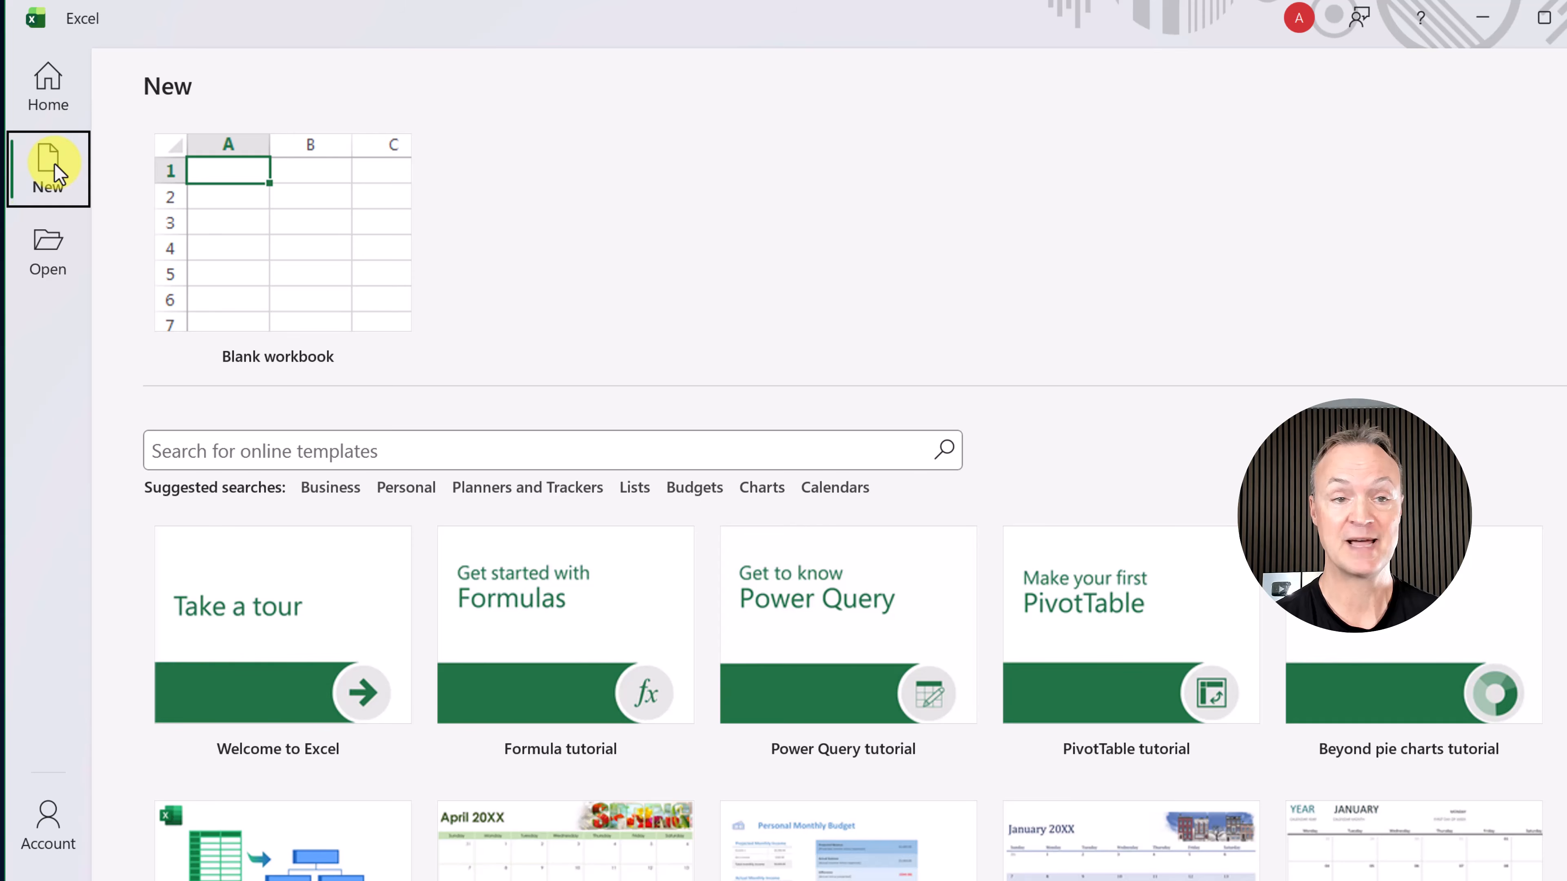
{"action": "left_click", "coordinate": [280, 261]}
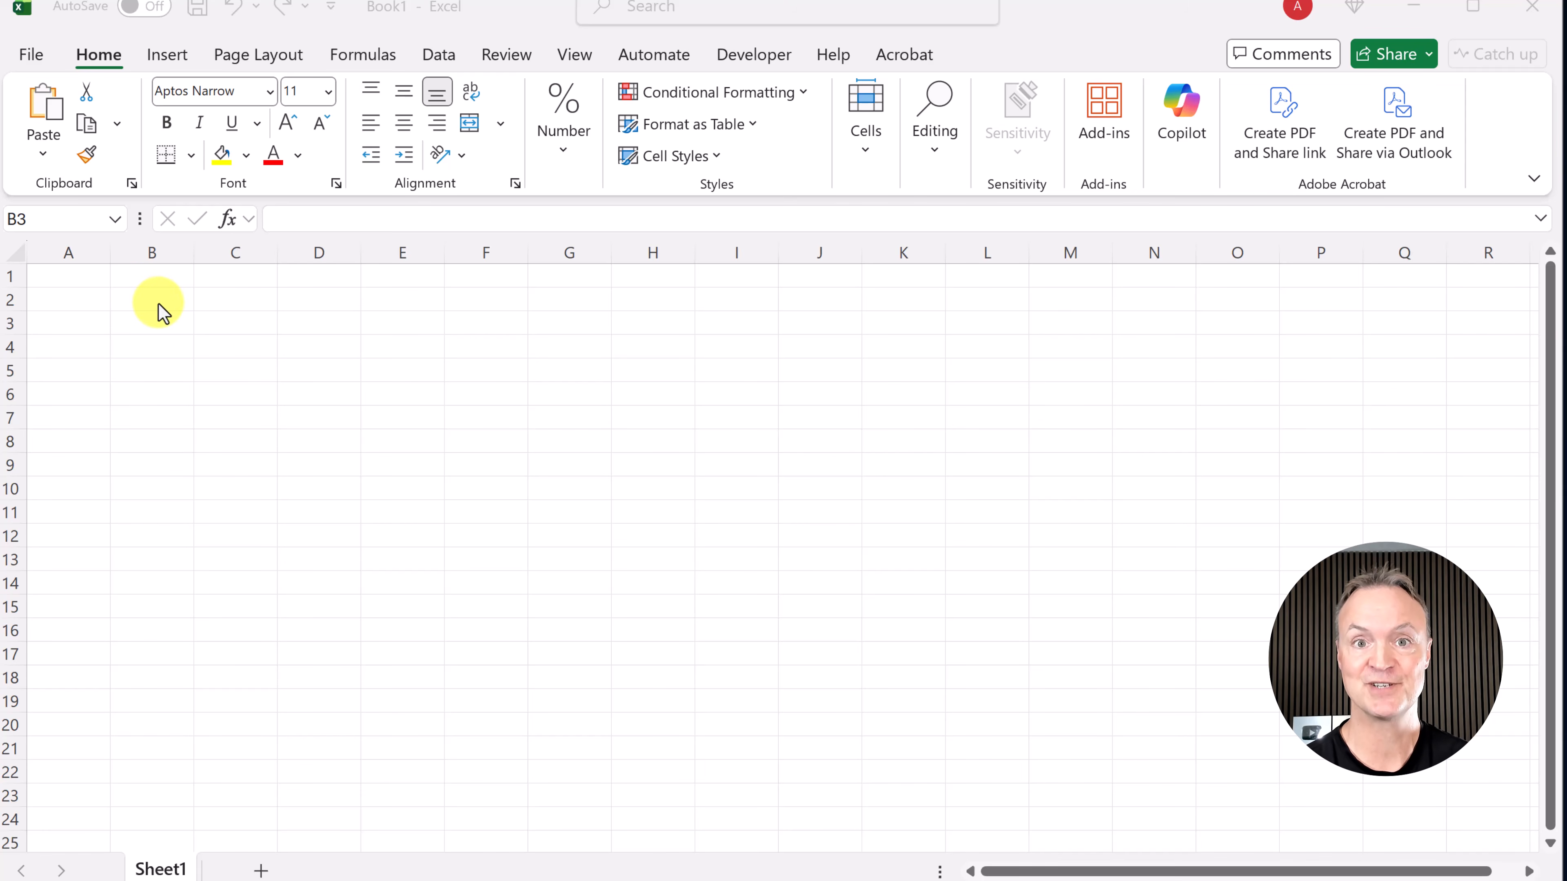
Step: Look through the Insert, Page Layout, Formulas, Data, Review and View commands, and return to the Home commands
{"action": "left_click", "coordinate": [96, 62]}
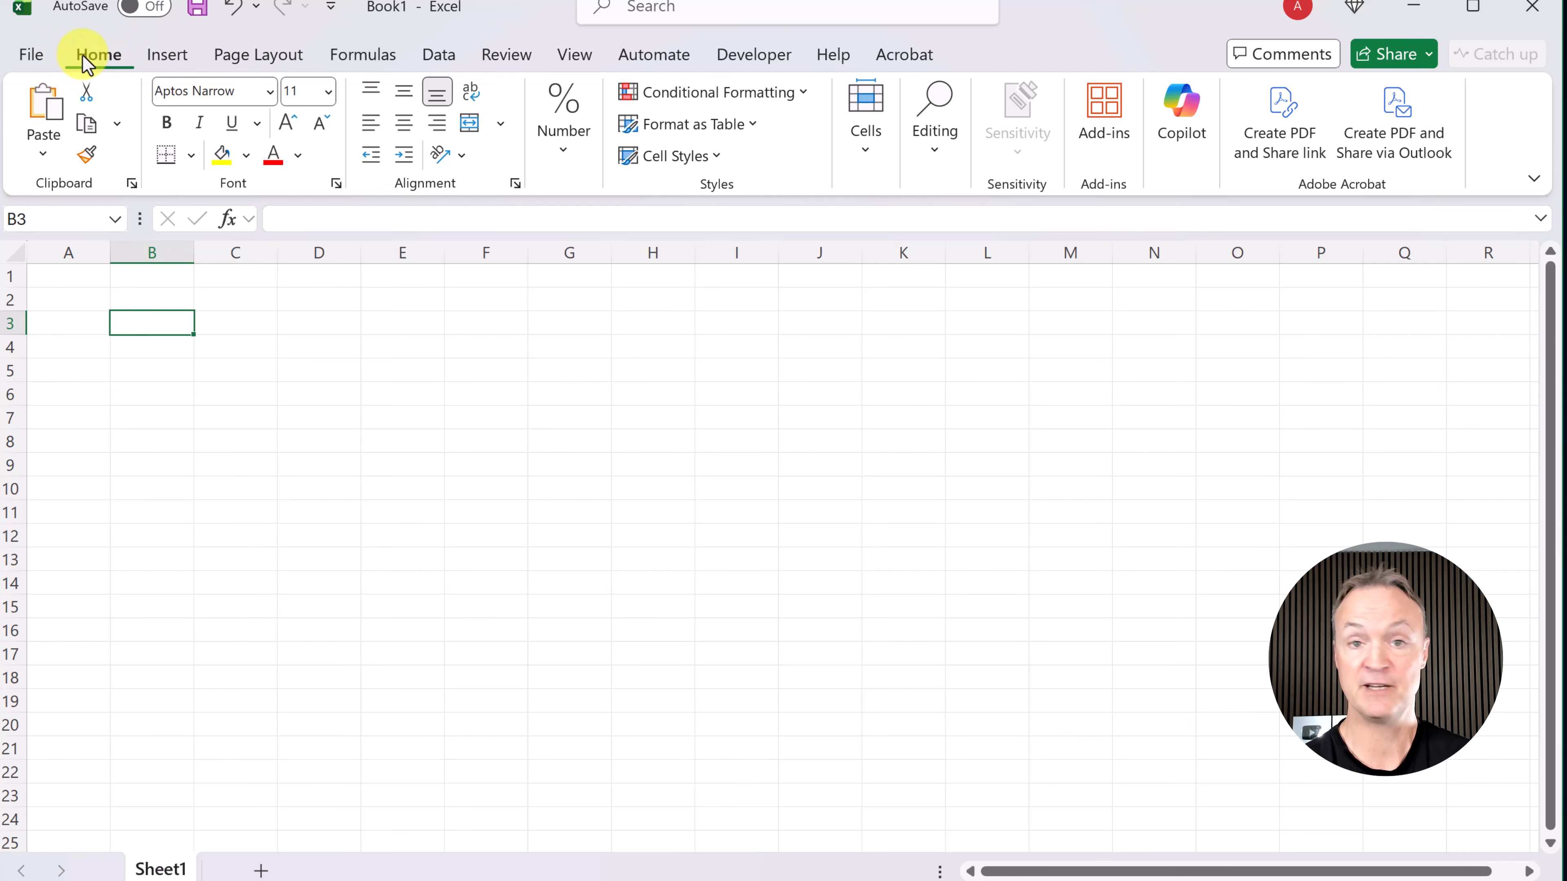
{"action": "left_click", "coordinate": [165, 55]}
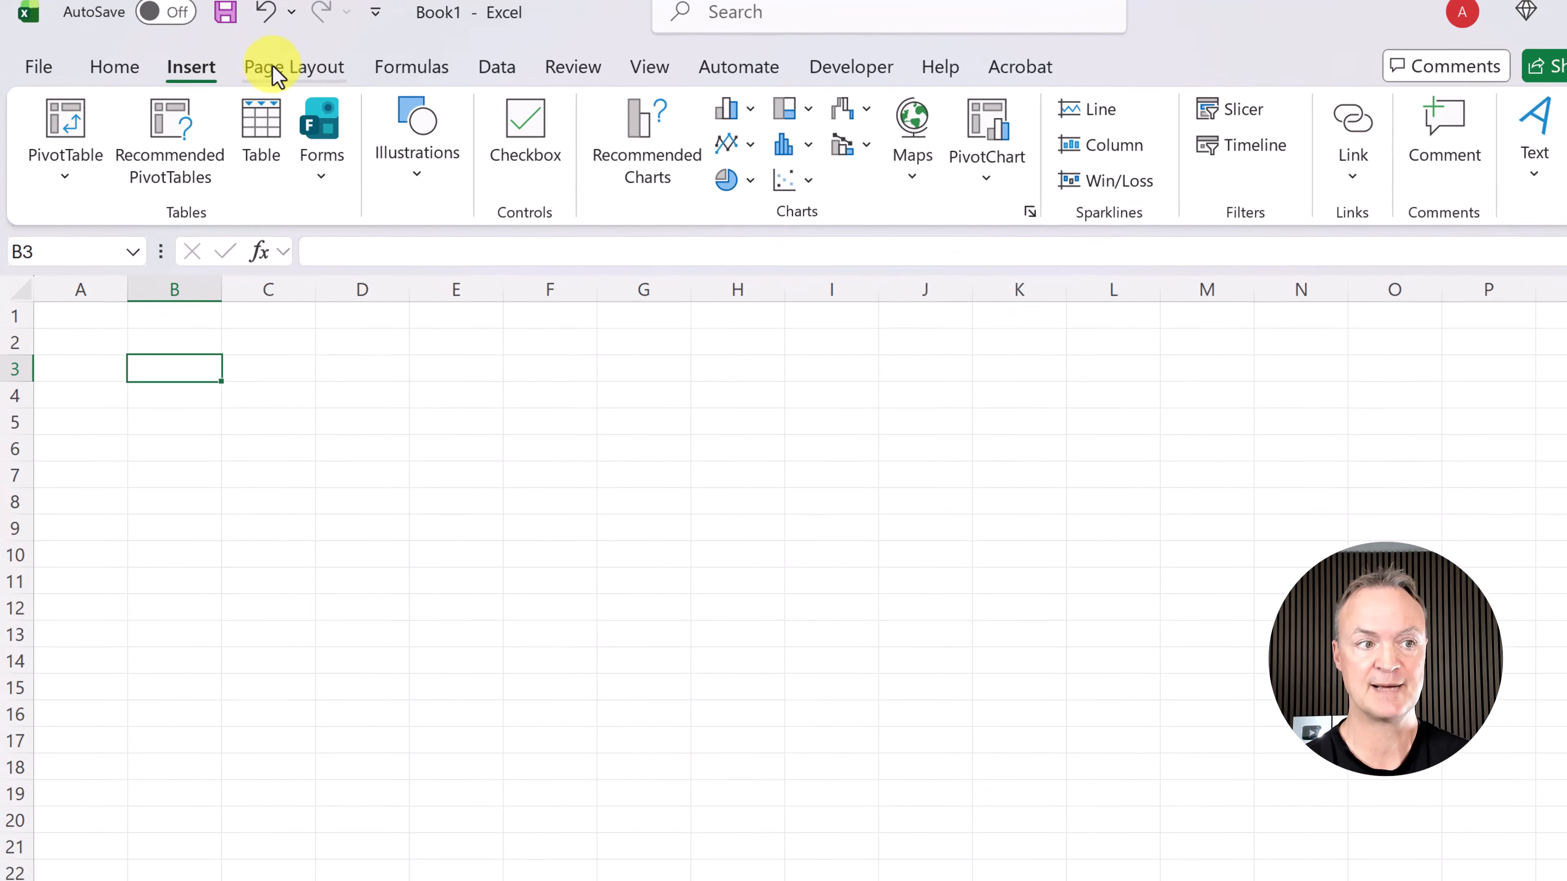
{"action": "left_click", "coordinate": [254, 56]}
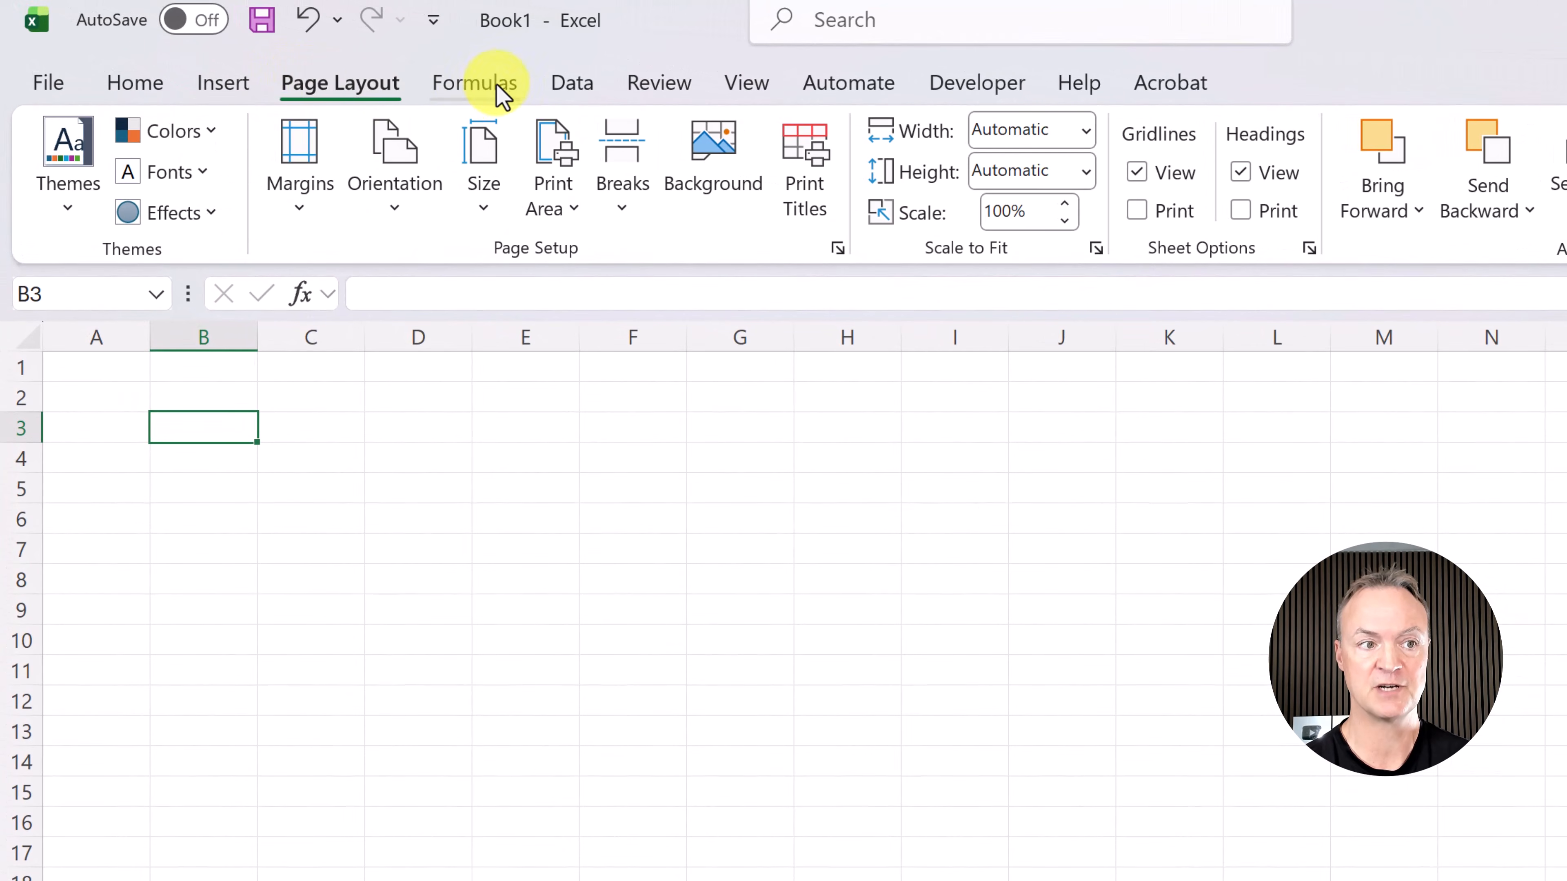
{"action": "left_click", "coordinate": [501, 93]}
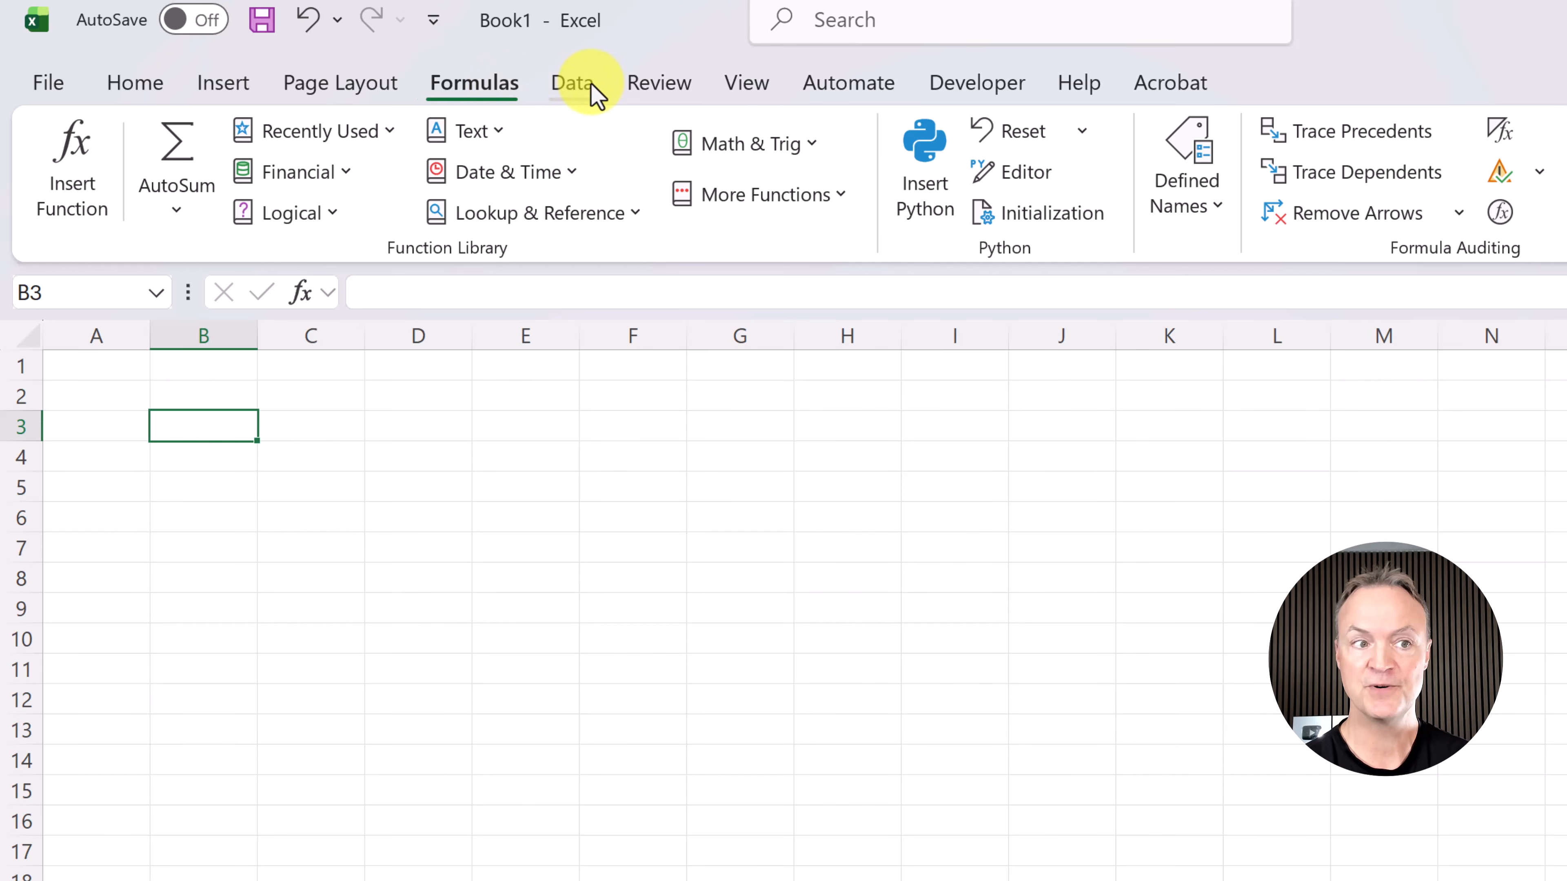
{"action": "left_click", "coordinate": [572, 83]}
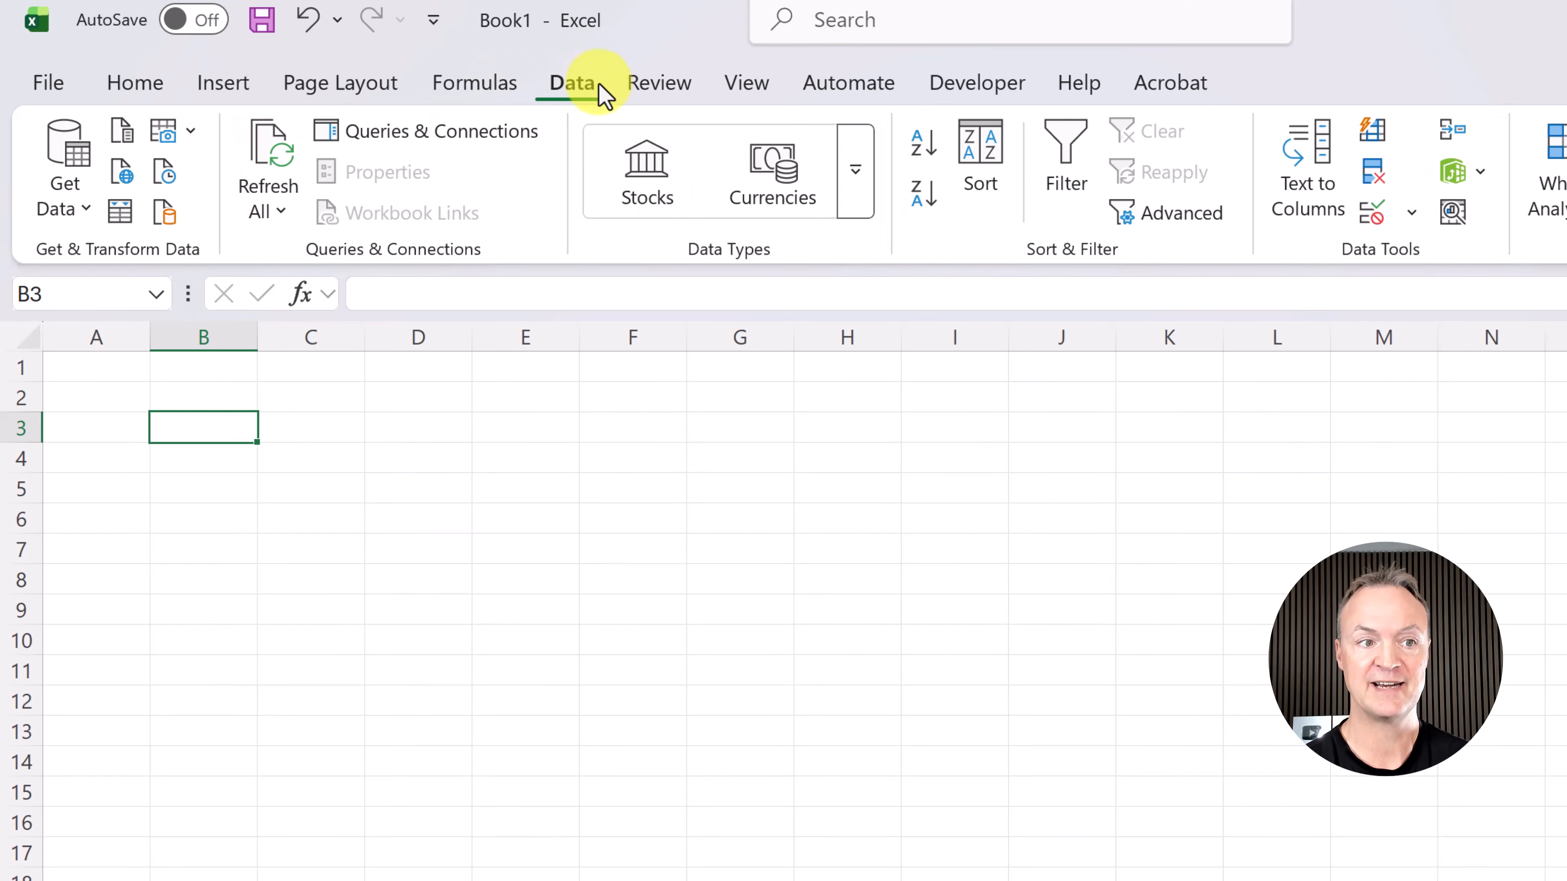
{"action": "left_click", "coordinate": [663, 82]}
{"action": "left_click", "coordinate": [751, 89]}
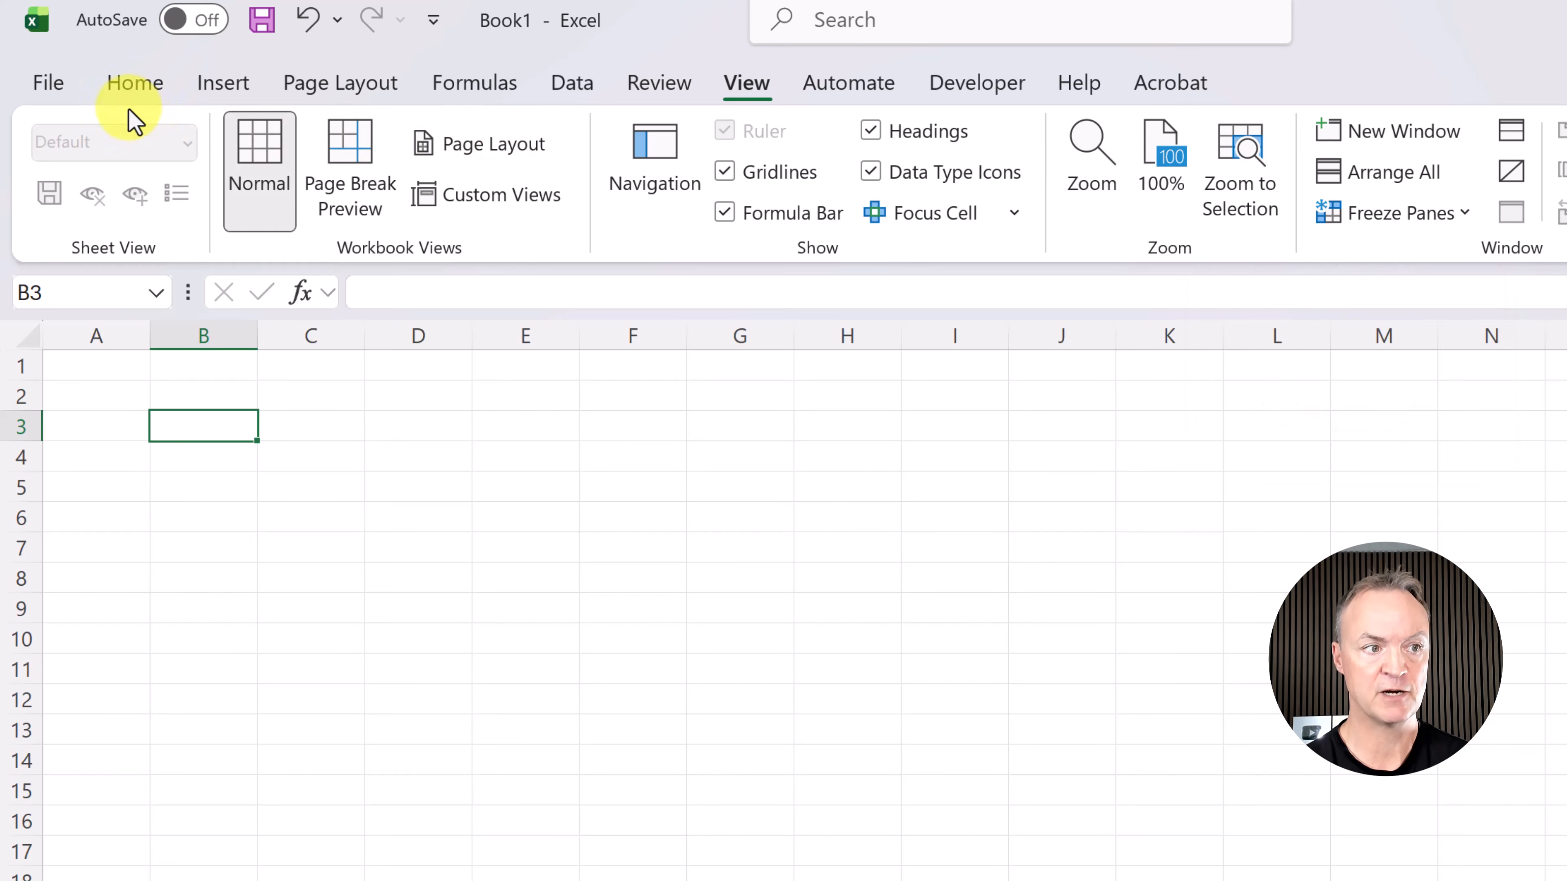
{"action": "left_click", "coordinate": [137, 89]}
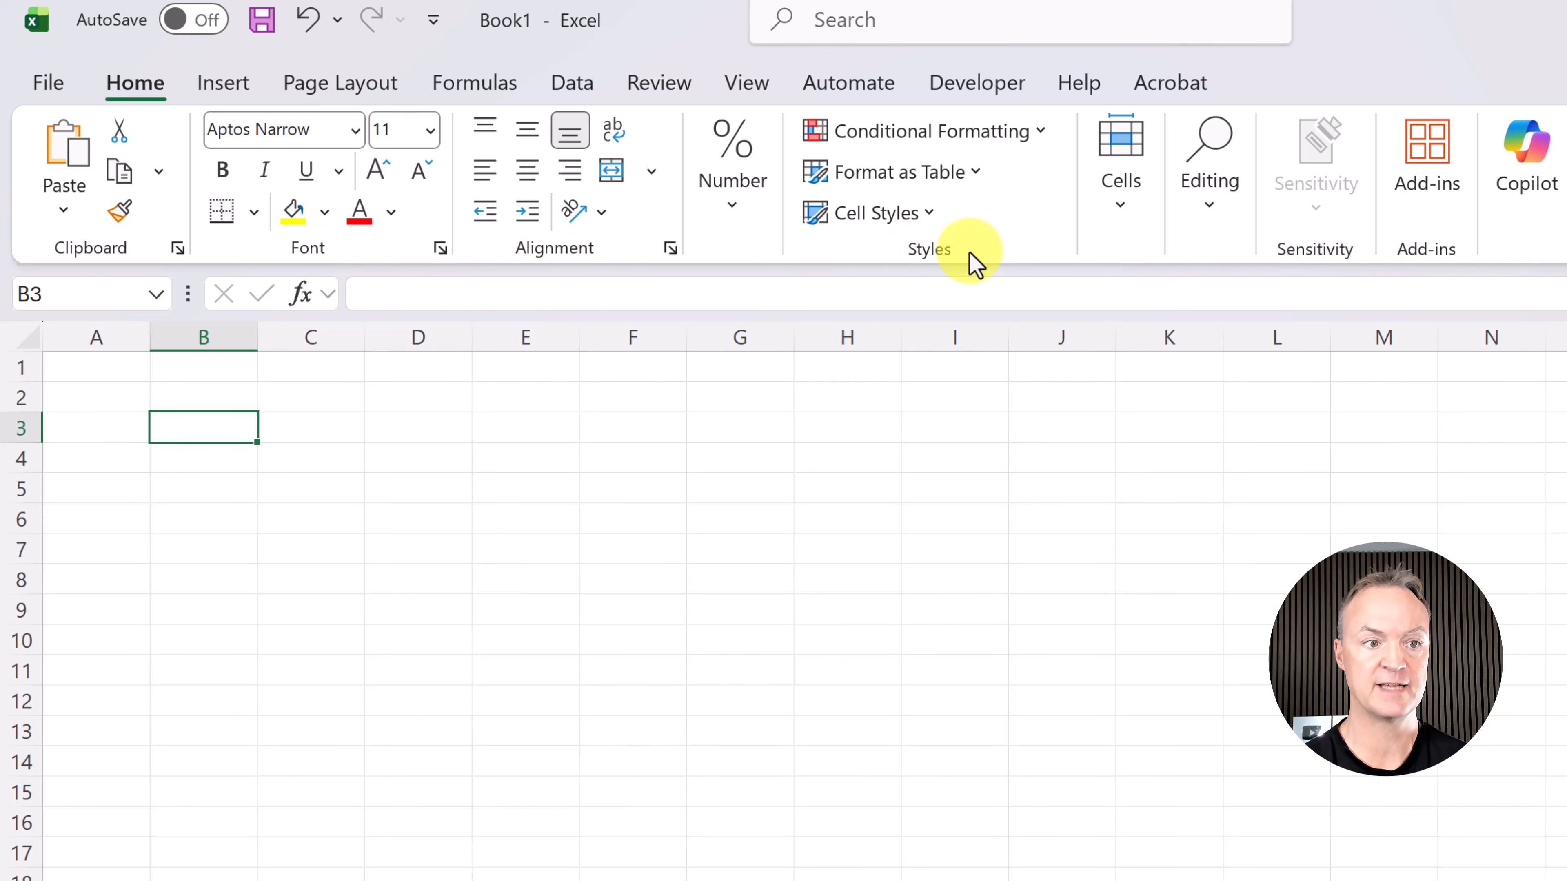
Step: View the alignment settings for cell B3 and the file management options, and return to the worksheet
{"action": "left_click", "coordinate": [674, 252]}
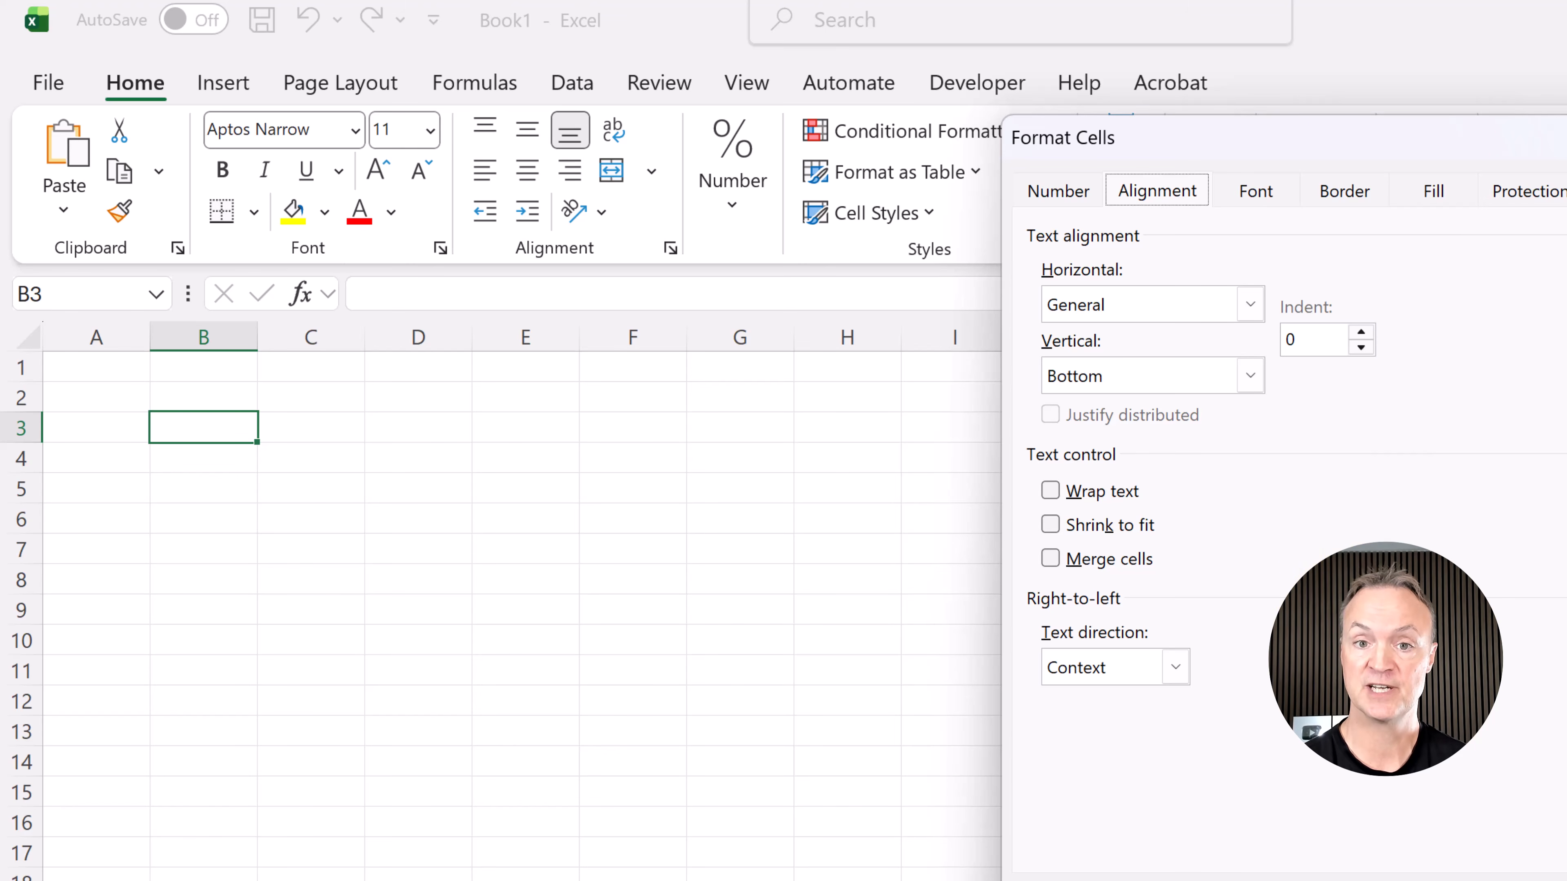
{"action": "key", "text": "Escape"}
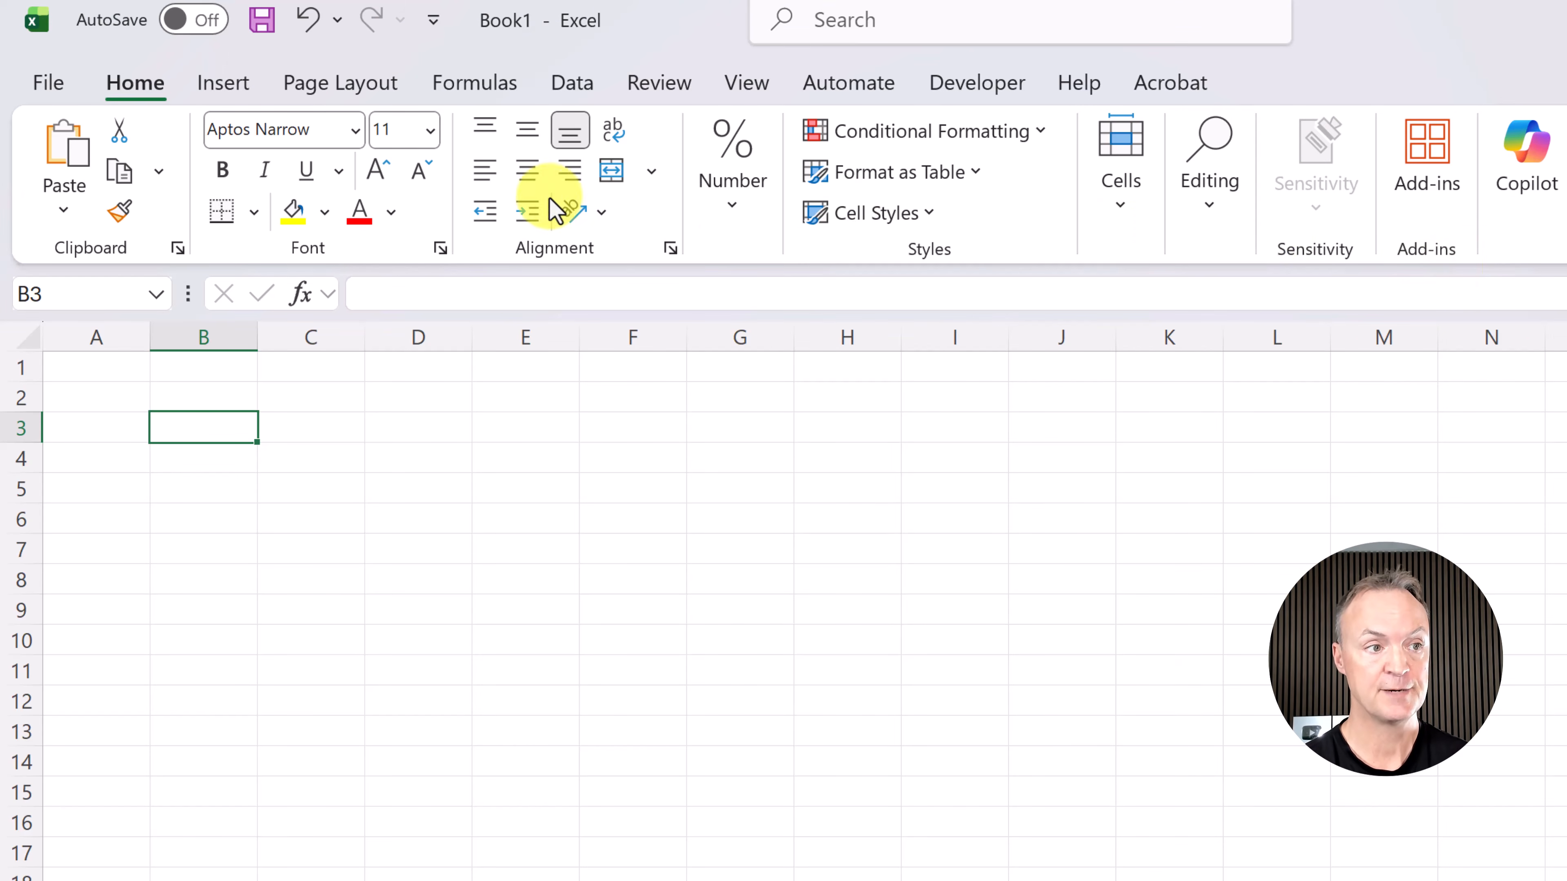
{"action": "left_click", "coordinate": [60, 88]}
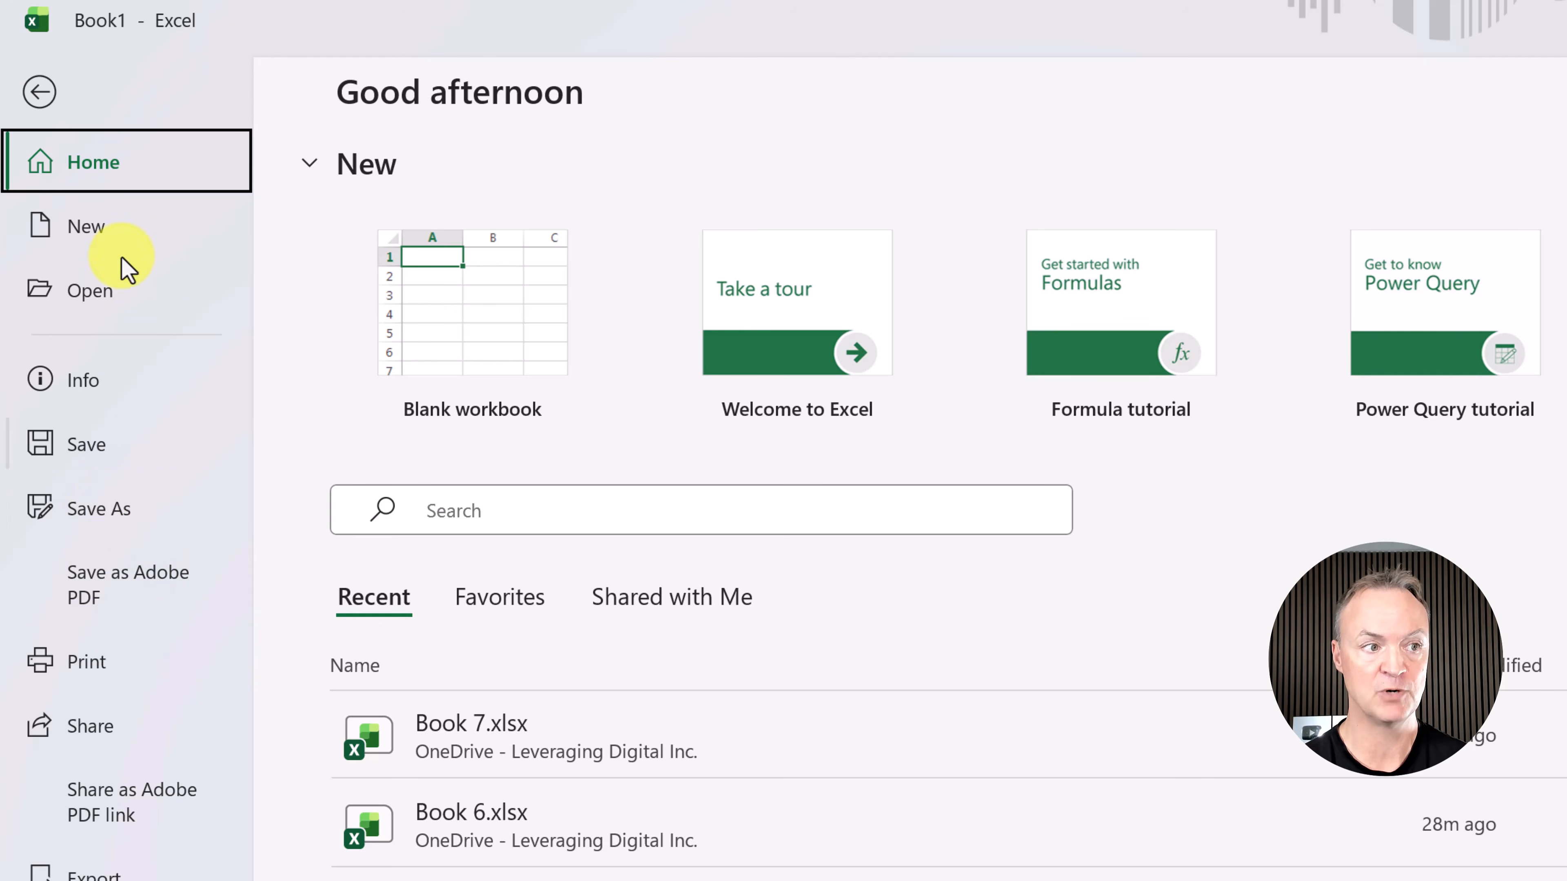
{"action": "left_click", "coordinate": [38, 102]}
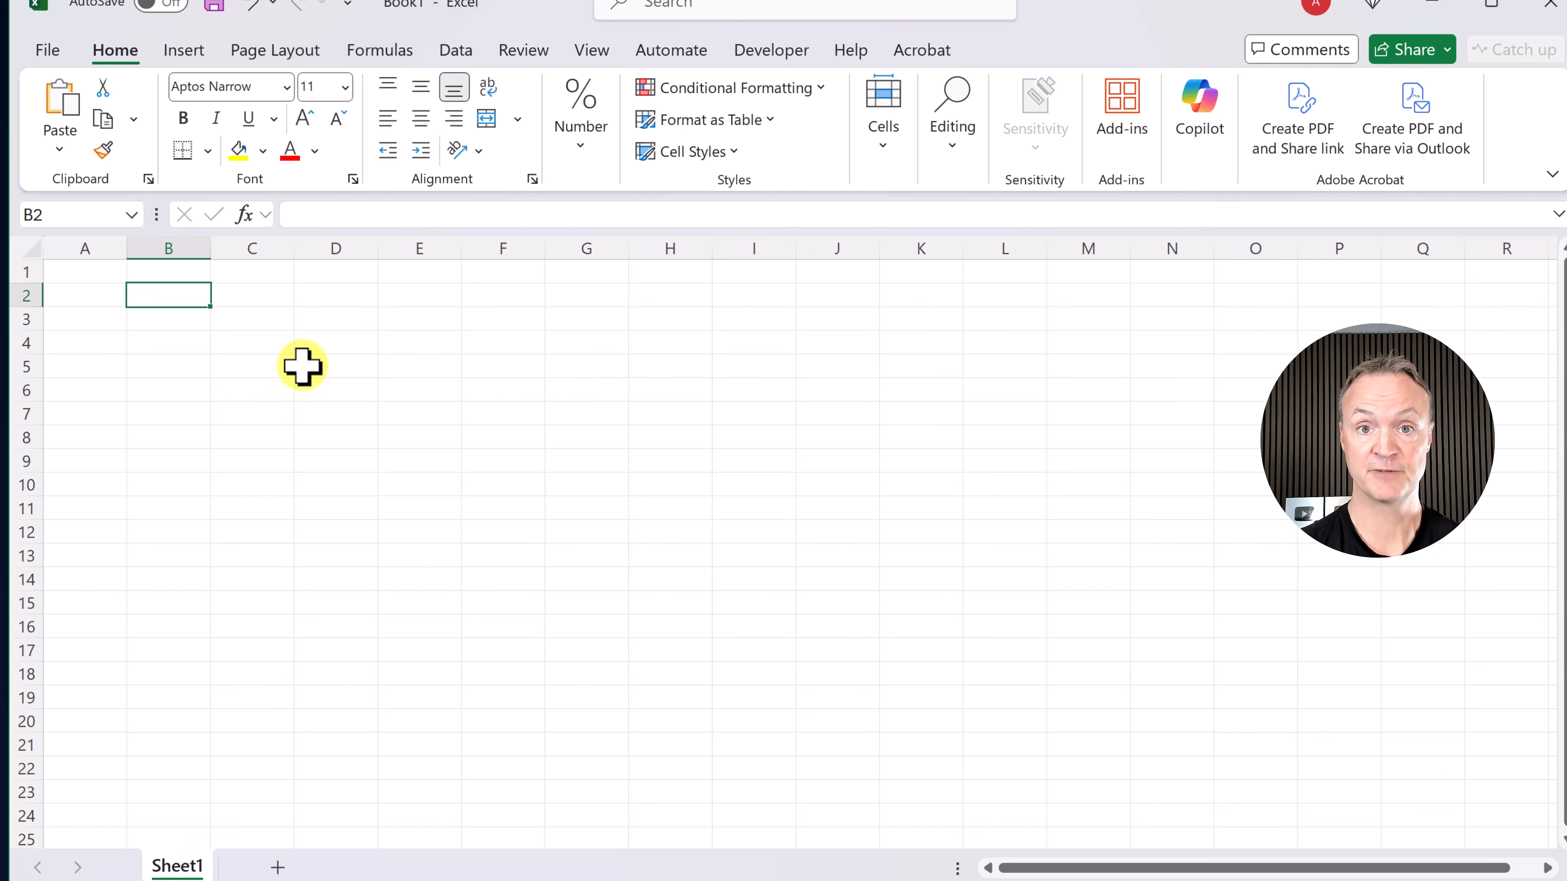
Step: Select column D, row 4, cell D4 and cell B4 in turn to compare their references
{"action": "left_click", "coordinate": [328, 250]}
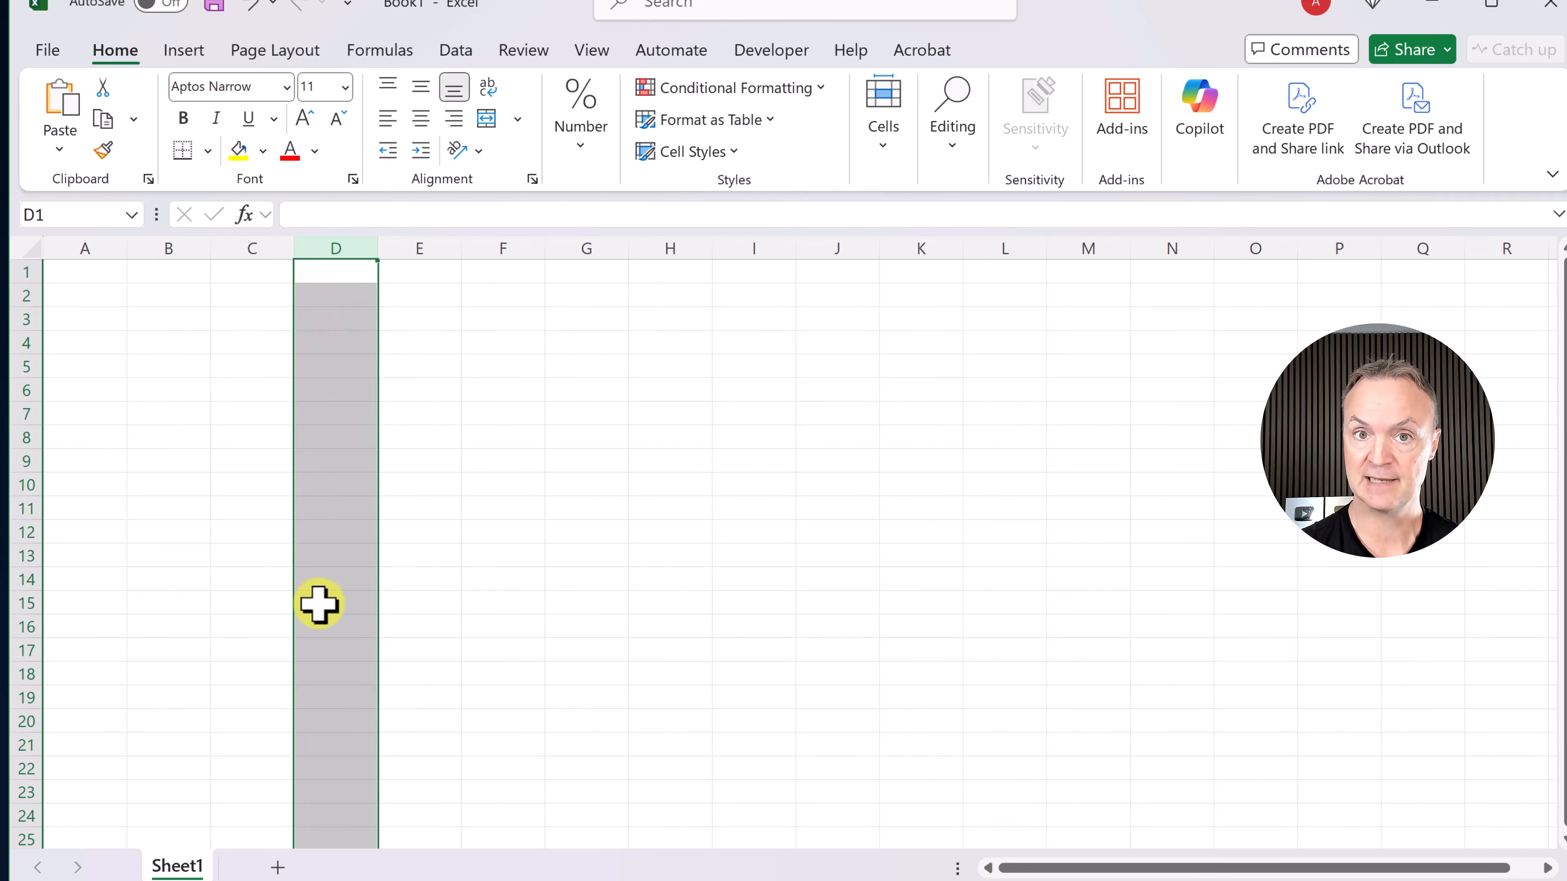
{"action": "left_click", "coordinate": [28, 343]}
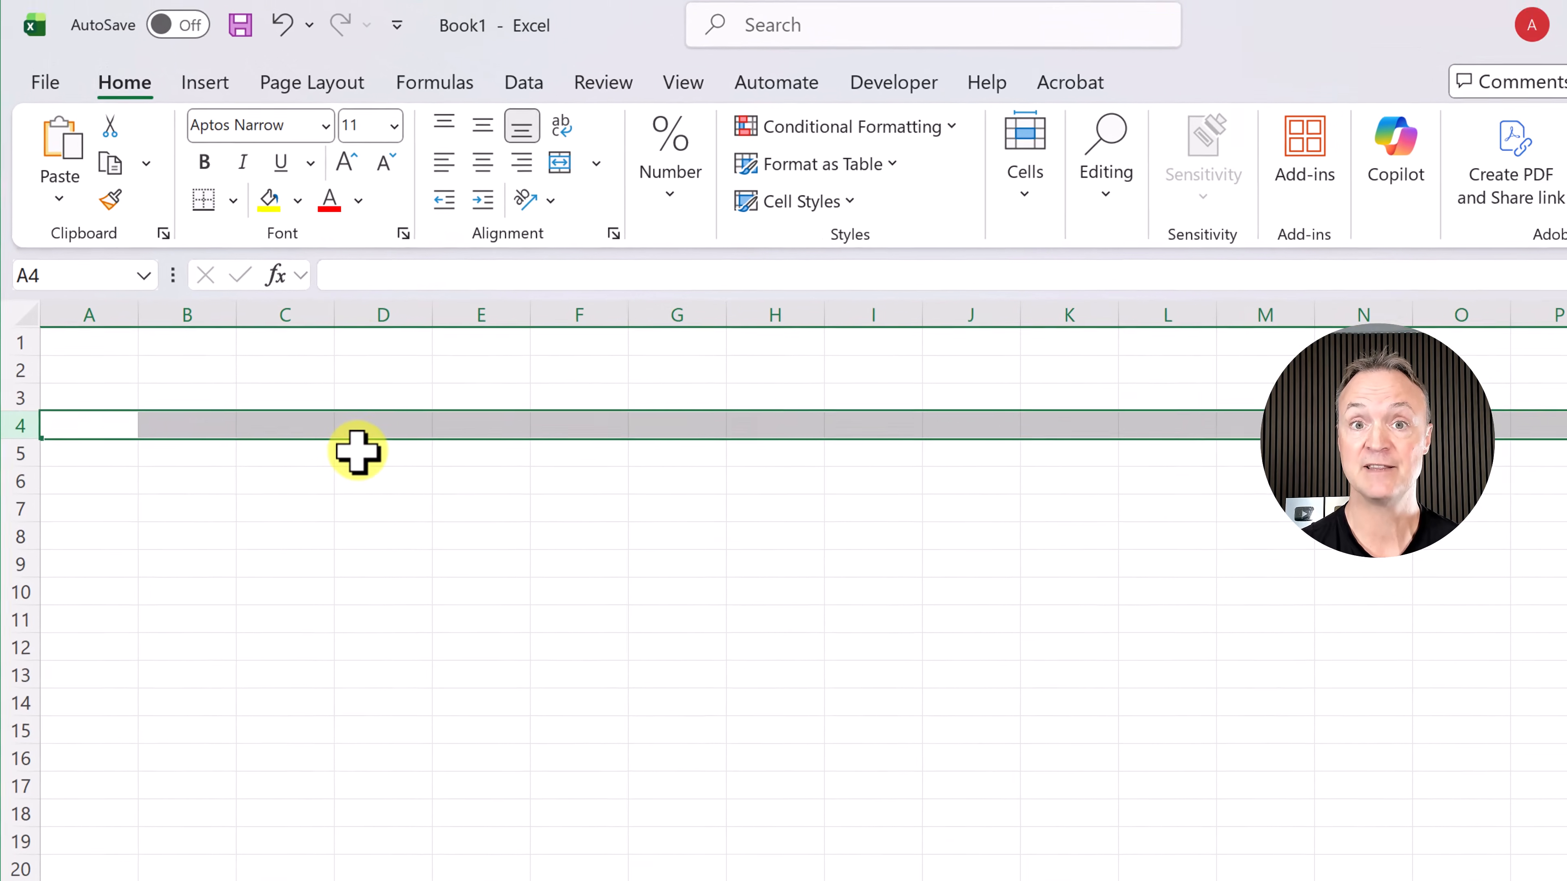
{"action": "left_click", "coordinate": [362, 425]}
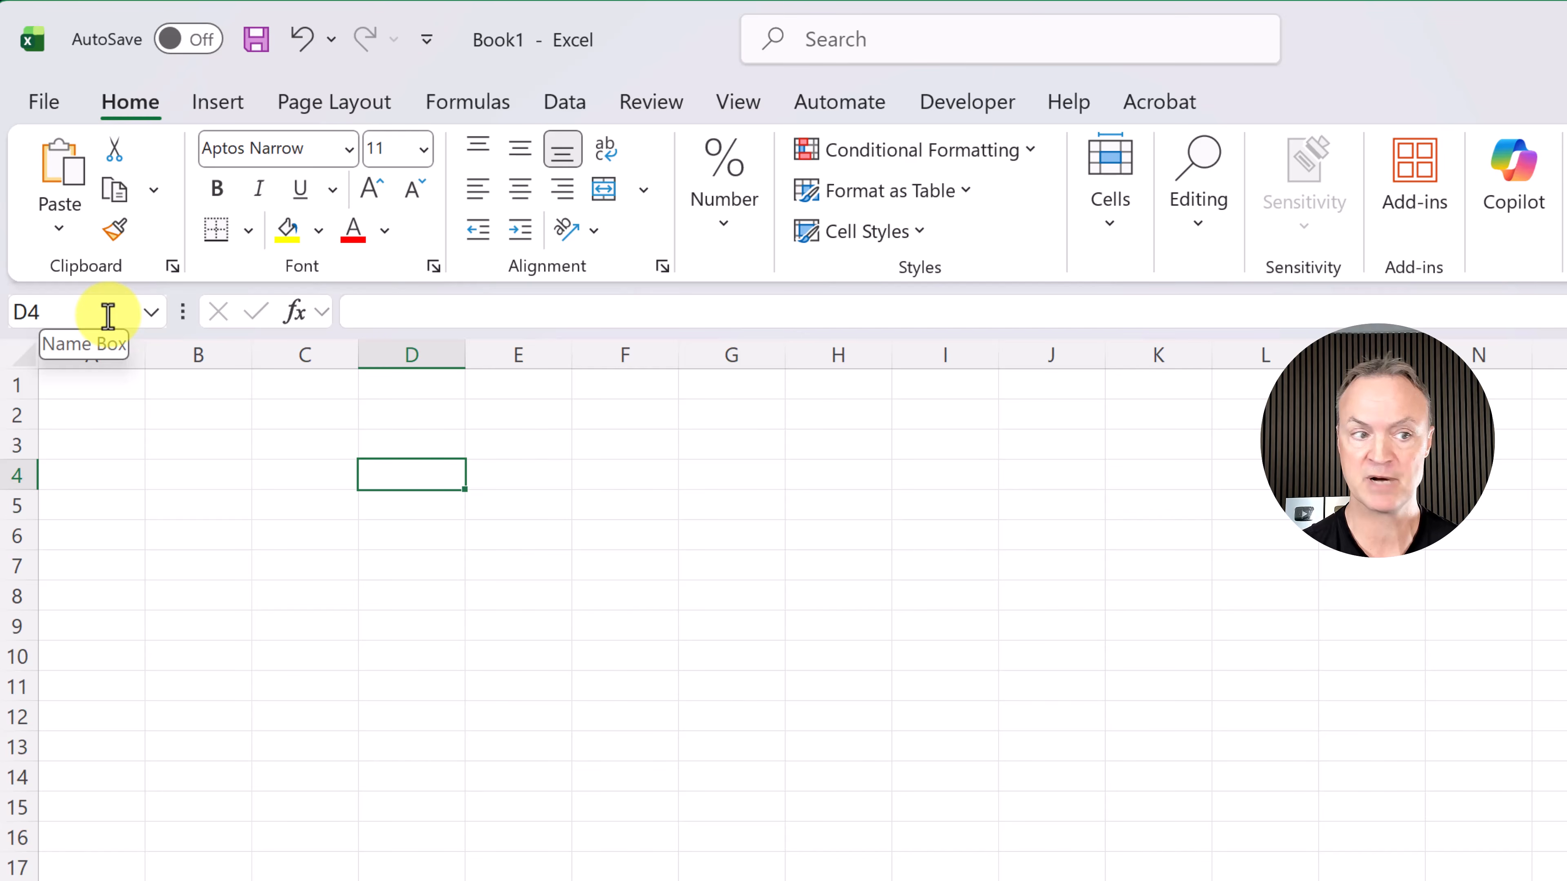
{"action": "left_click", "coordinate": [179, 478]}
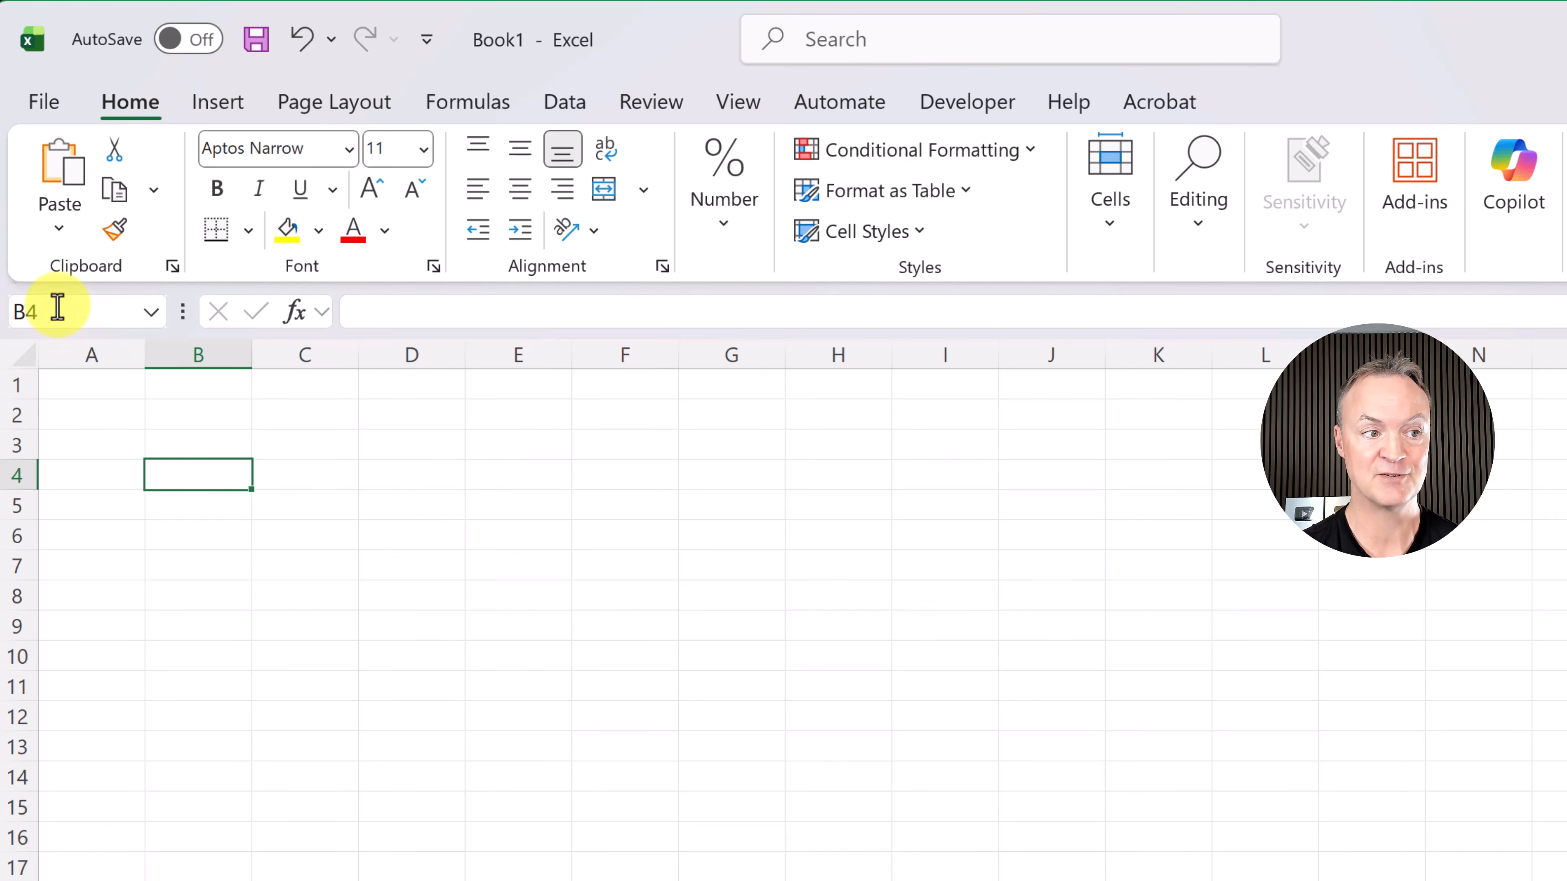
Step: Select cell D6, the range B2:F6 and cell E10 in turn to compare single-cell and range selections
{"action": "left_click", "coordinate": [425, 545]}
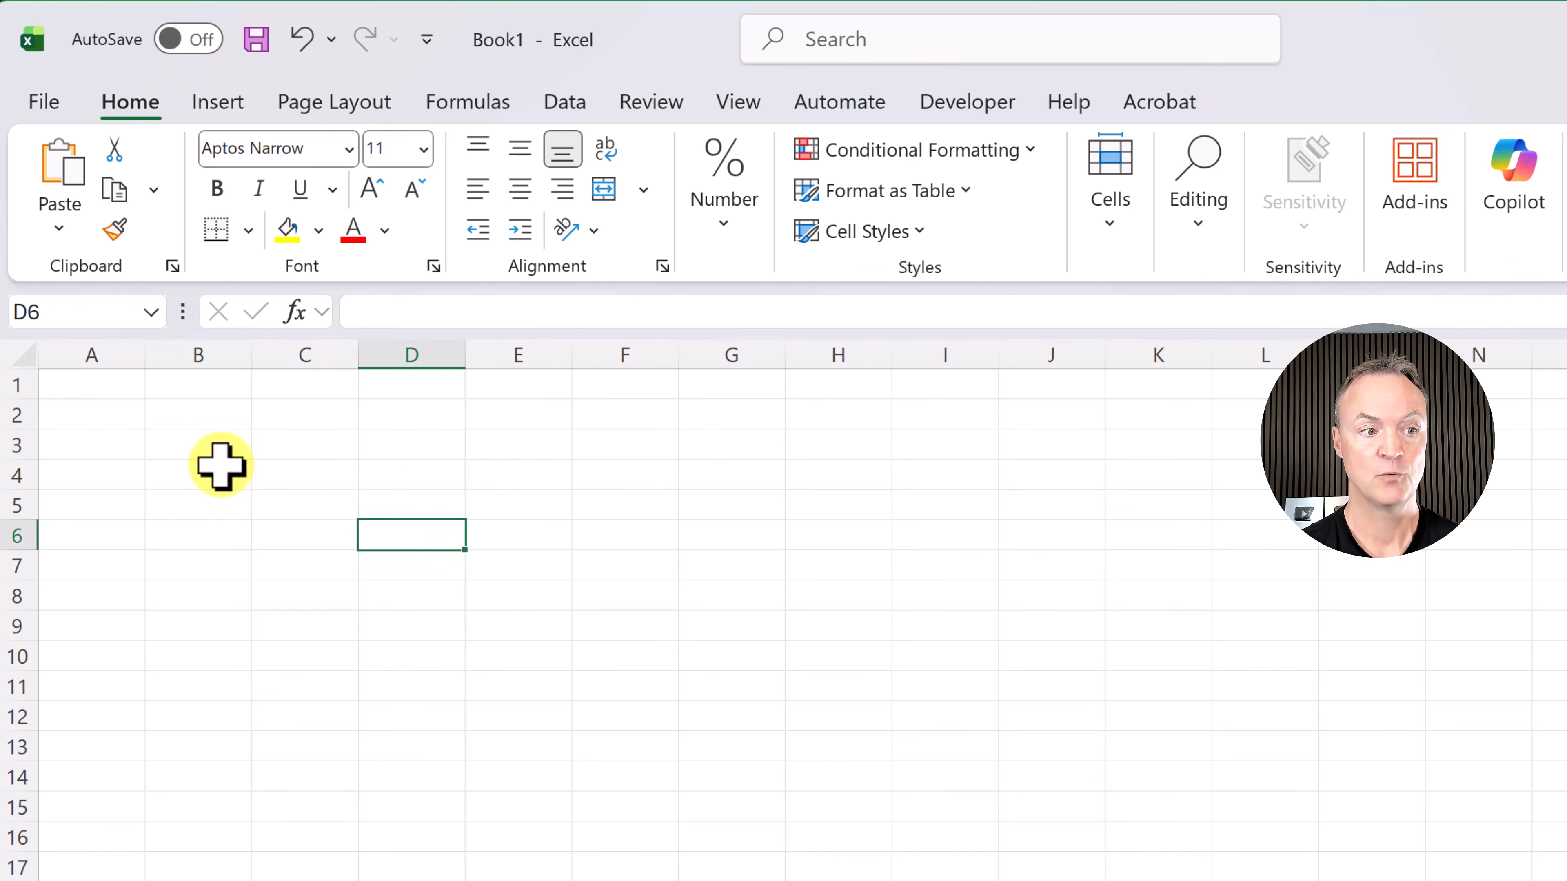
{"action": "left_click_drag", "start_coordinate": [175, 421], "coordinate": [603, 523]}
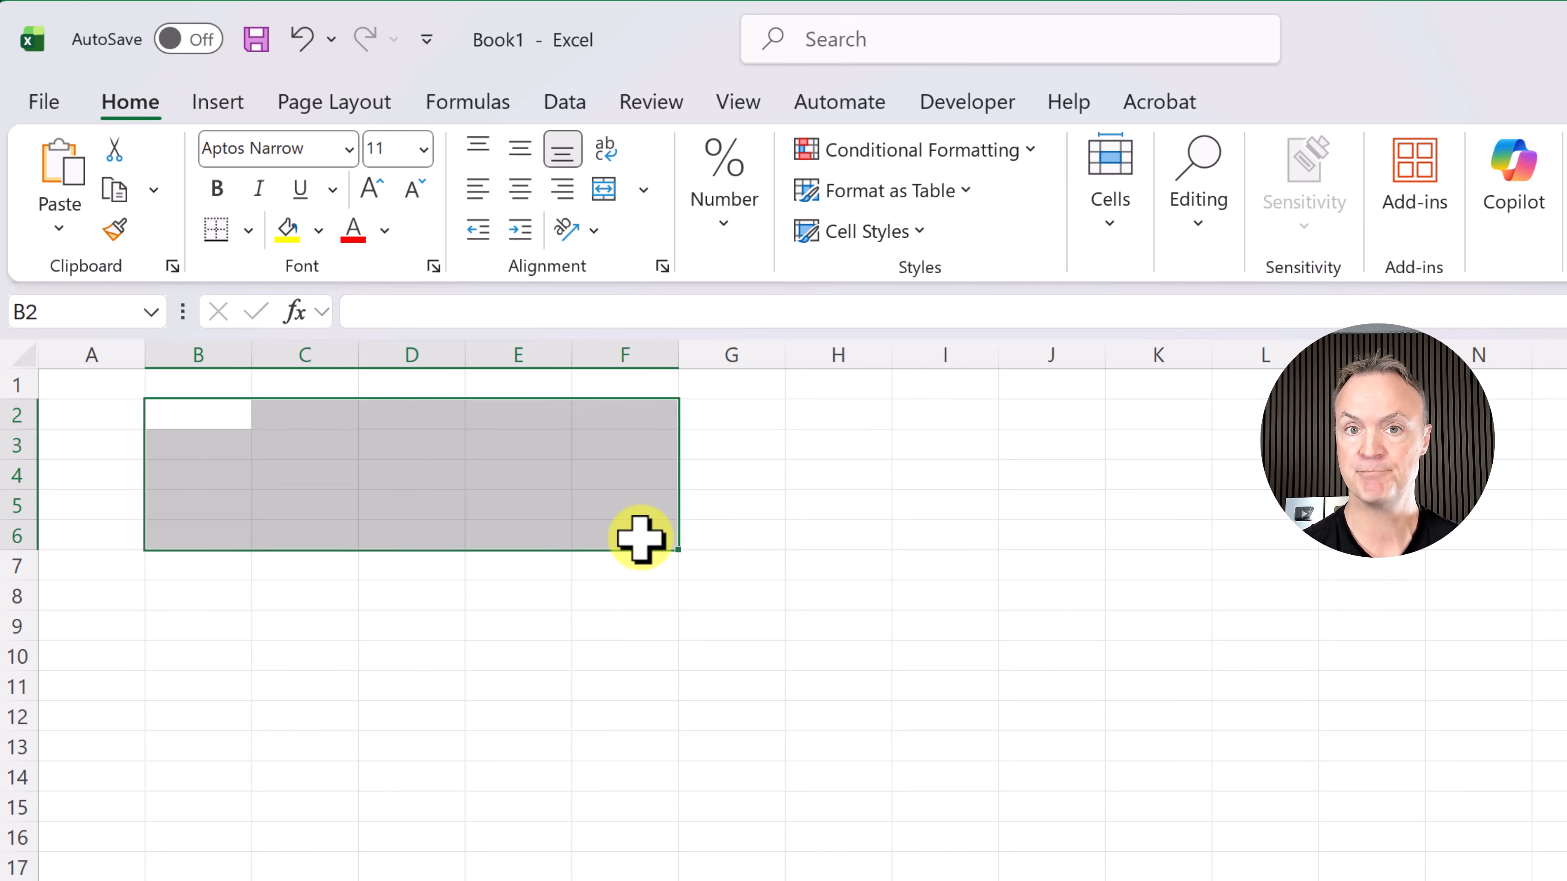
{"action": "left_click", "coordinate": [538, 659]}
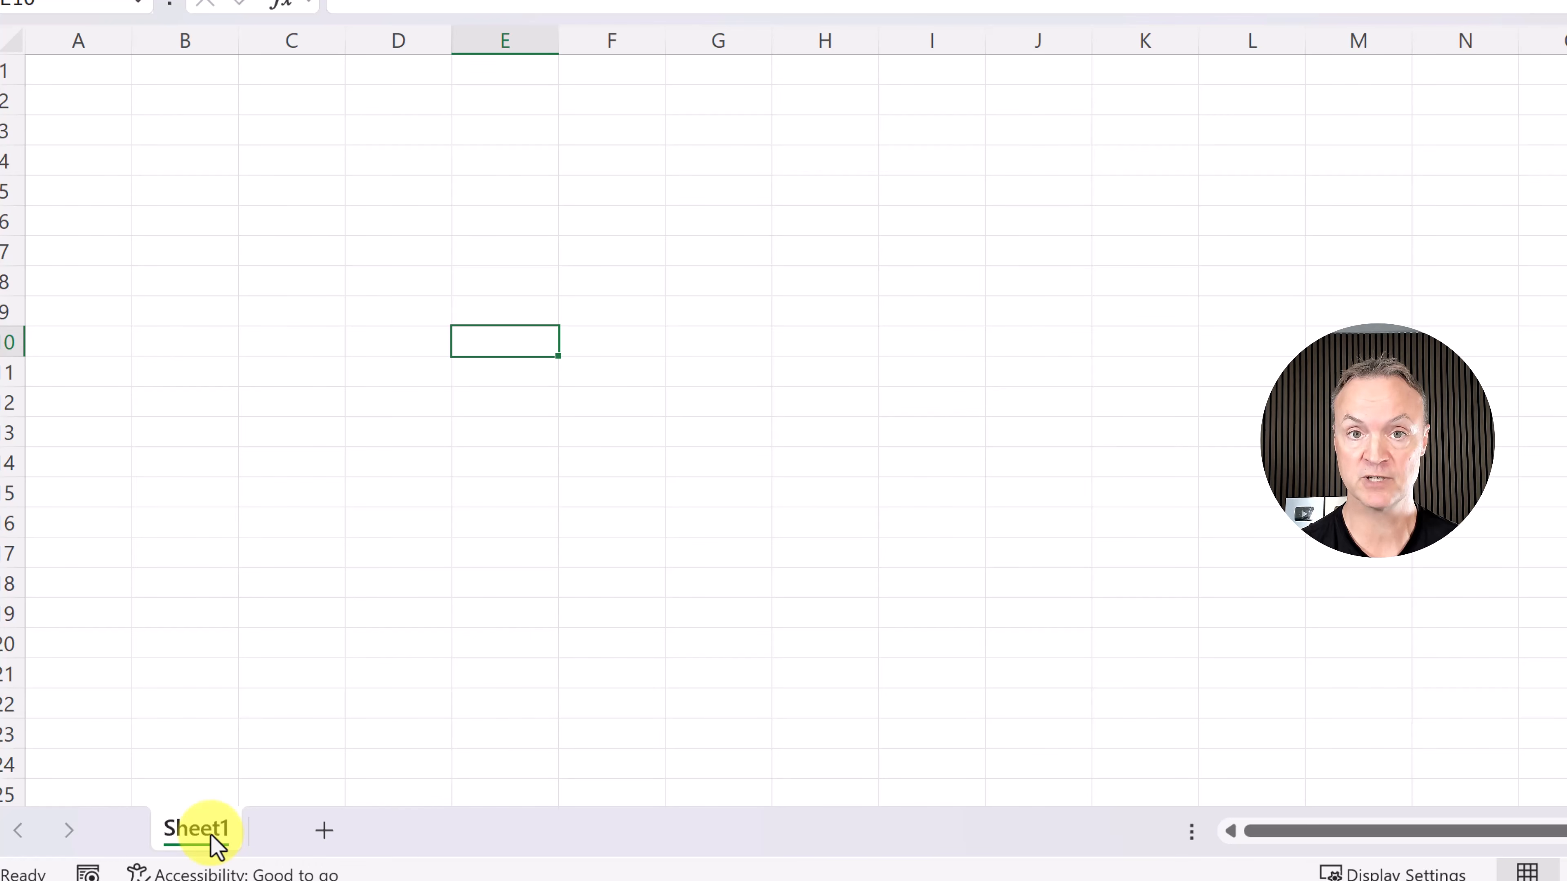
Step: Add a new worksheet named Data and move it in front of Sheet1
{"action": "left_click", "coordinate": [324, 831]}
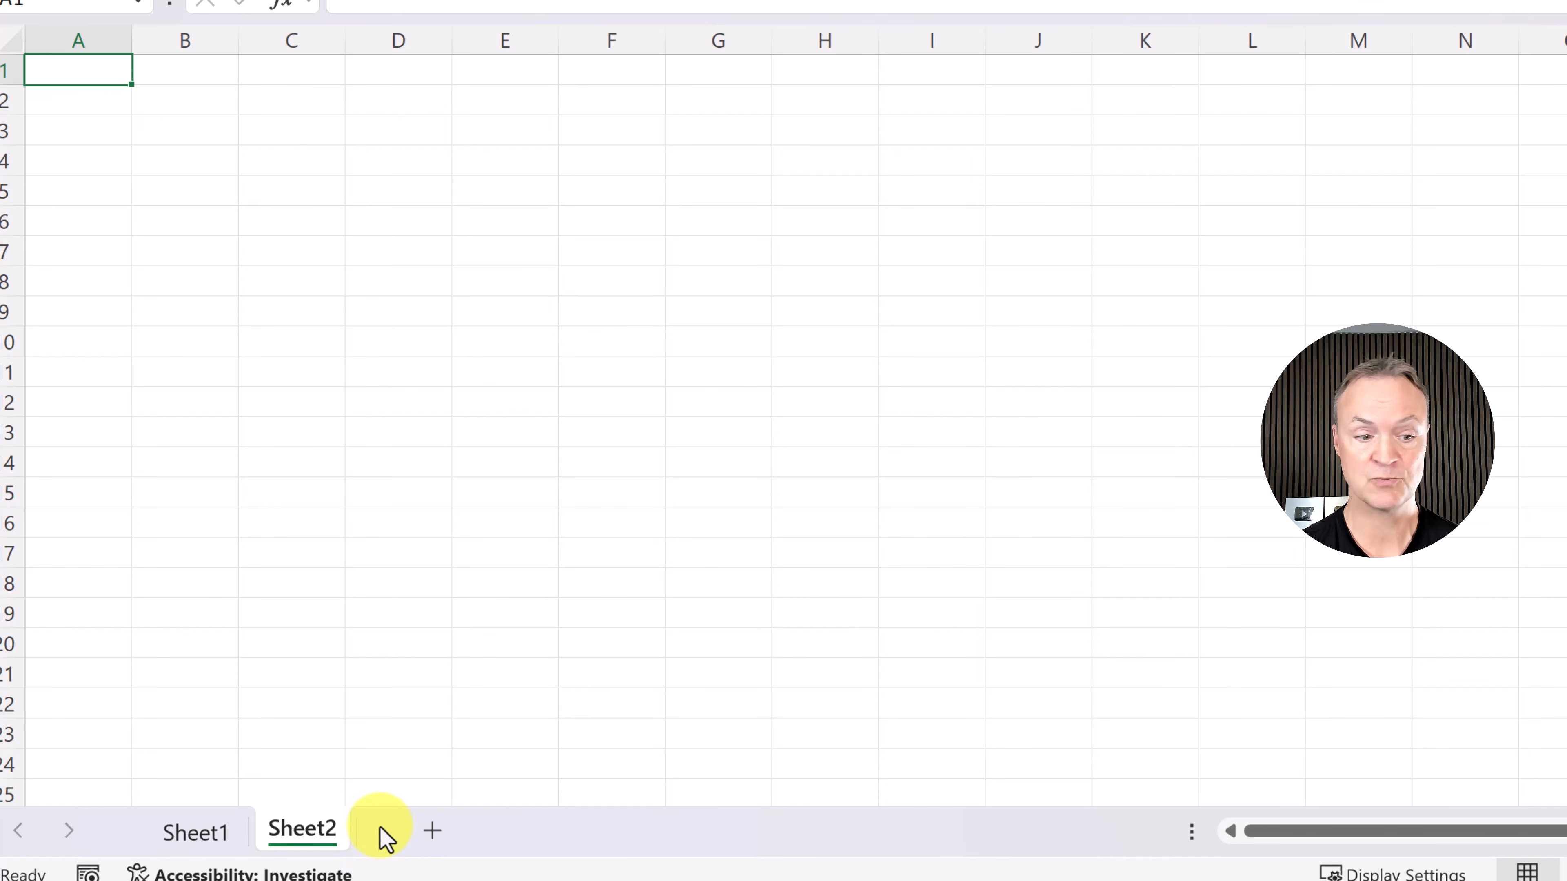
{"action": "double_click", "coordinate": [317, 831]}
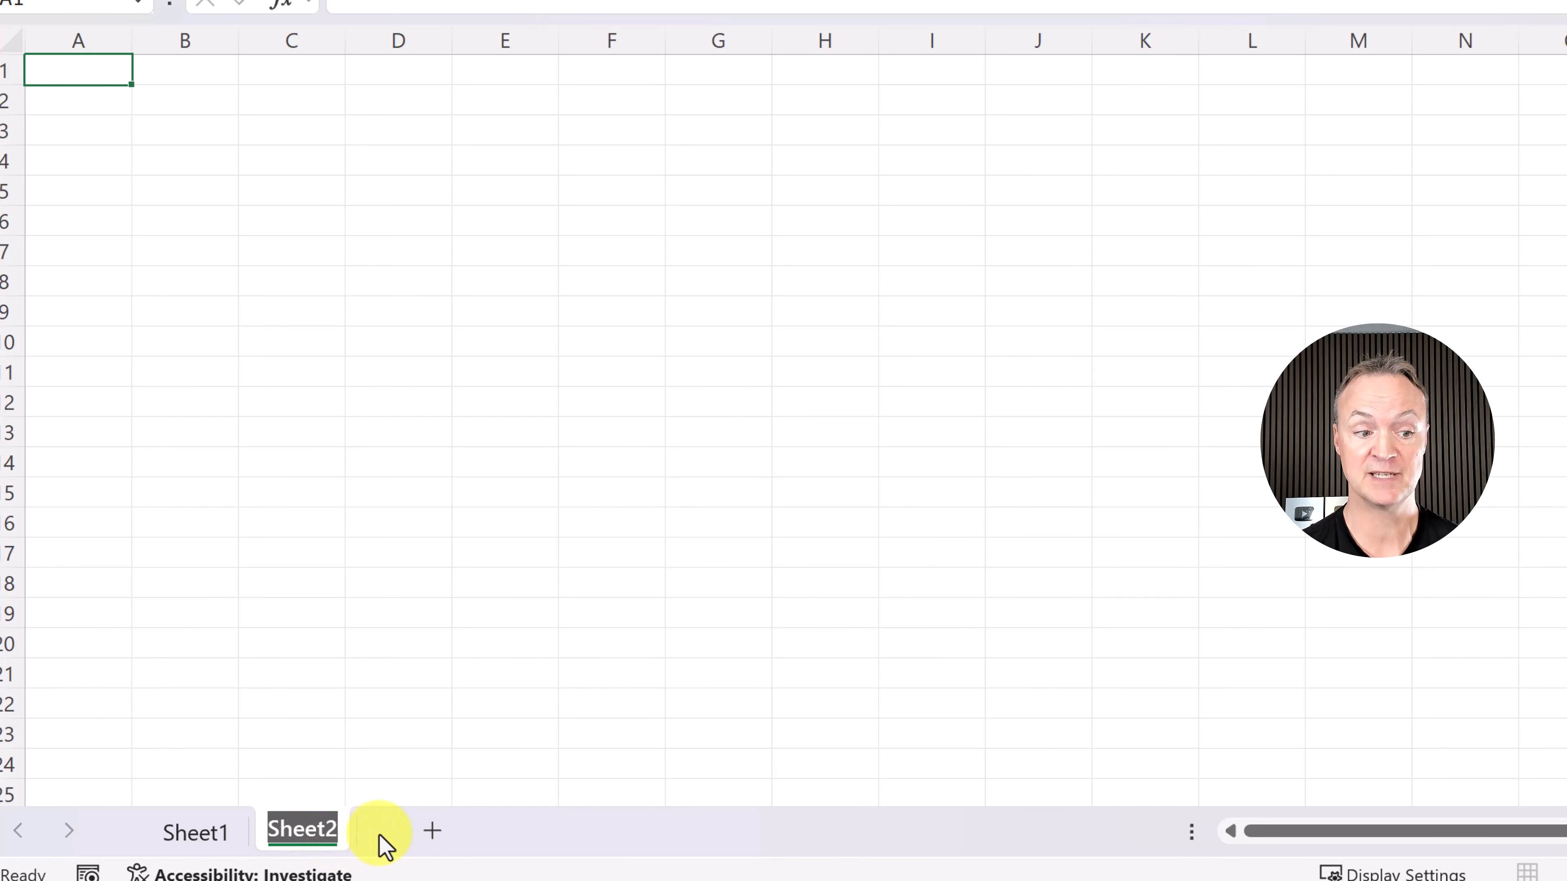
{"action": "type", "text": "Data"}
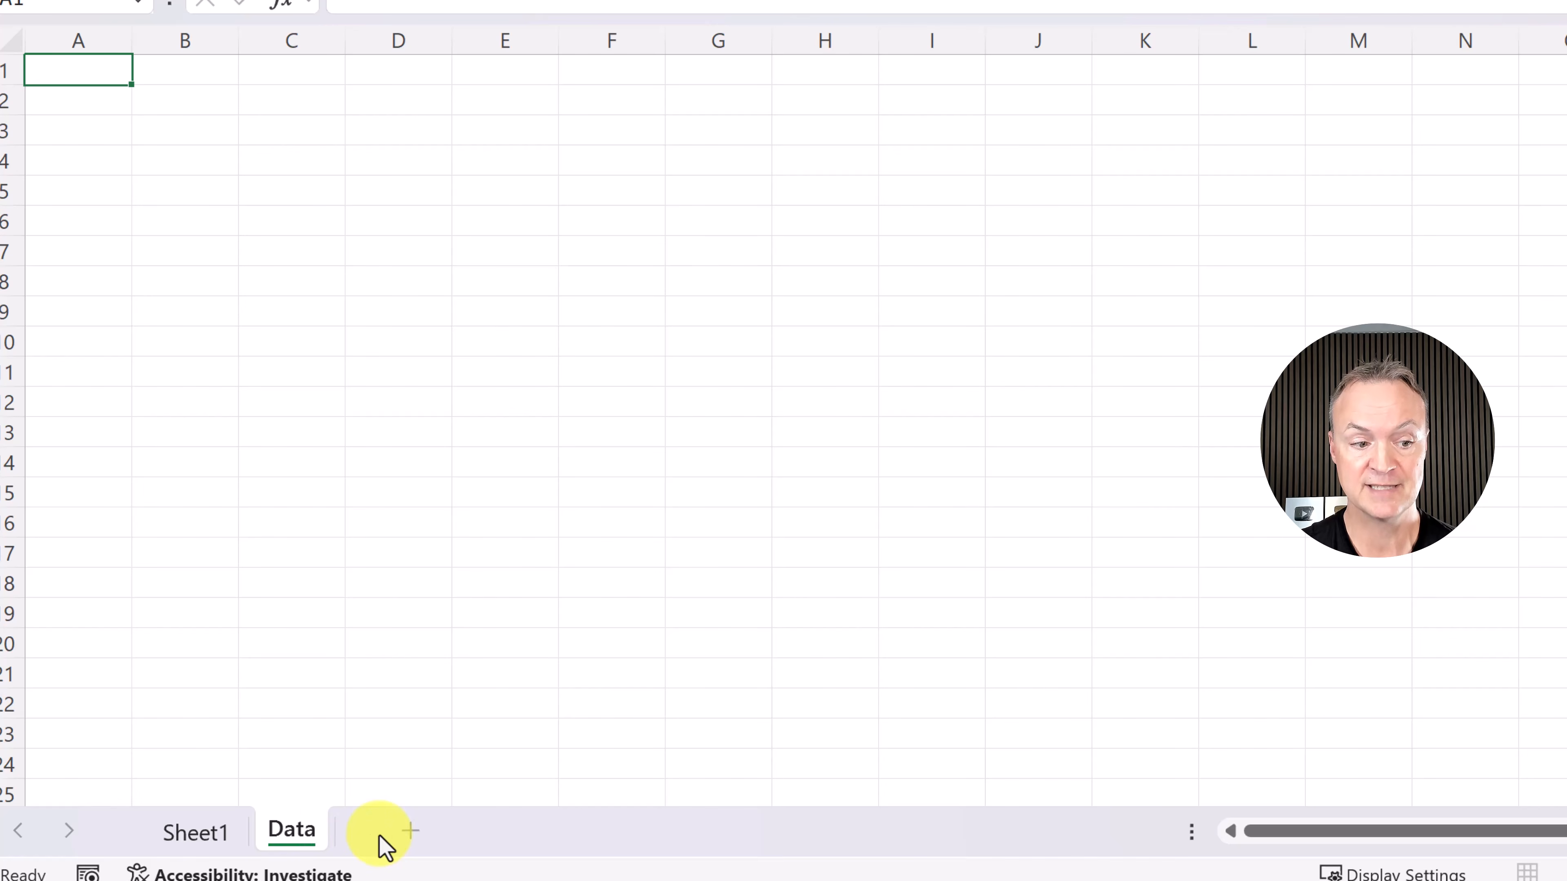
{"action": "key", "text": "Return"}
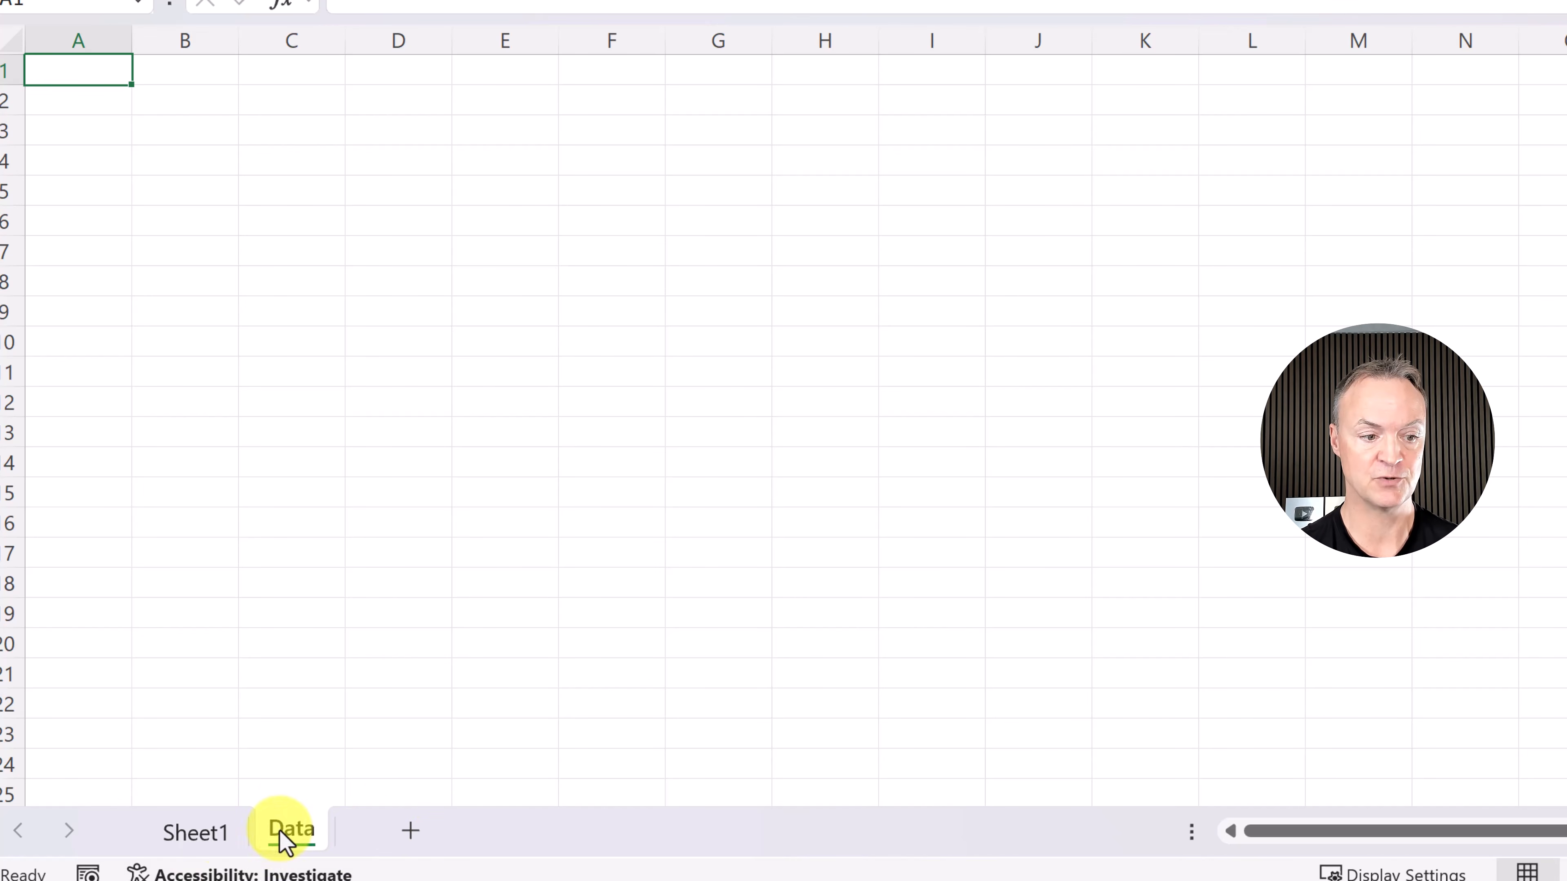
{"action": "left_click_drag", "start_coordinate": [280, 836], "coordinate": [161, 837]}
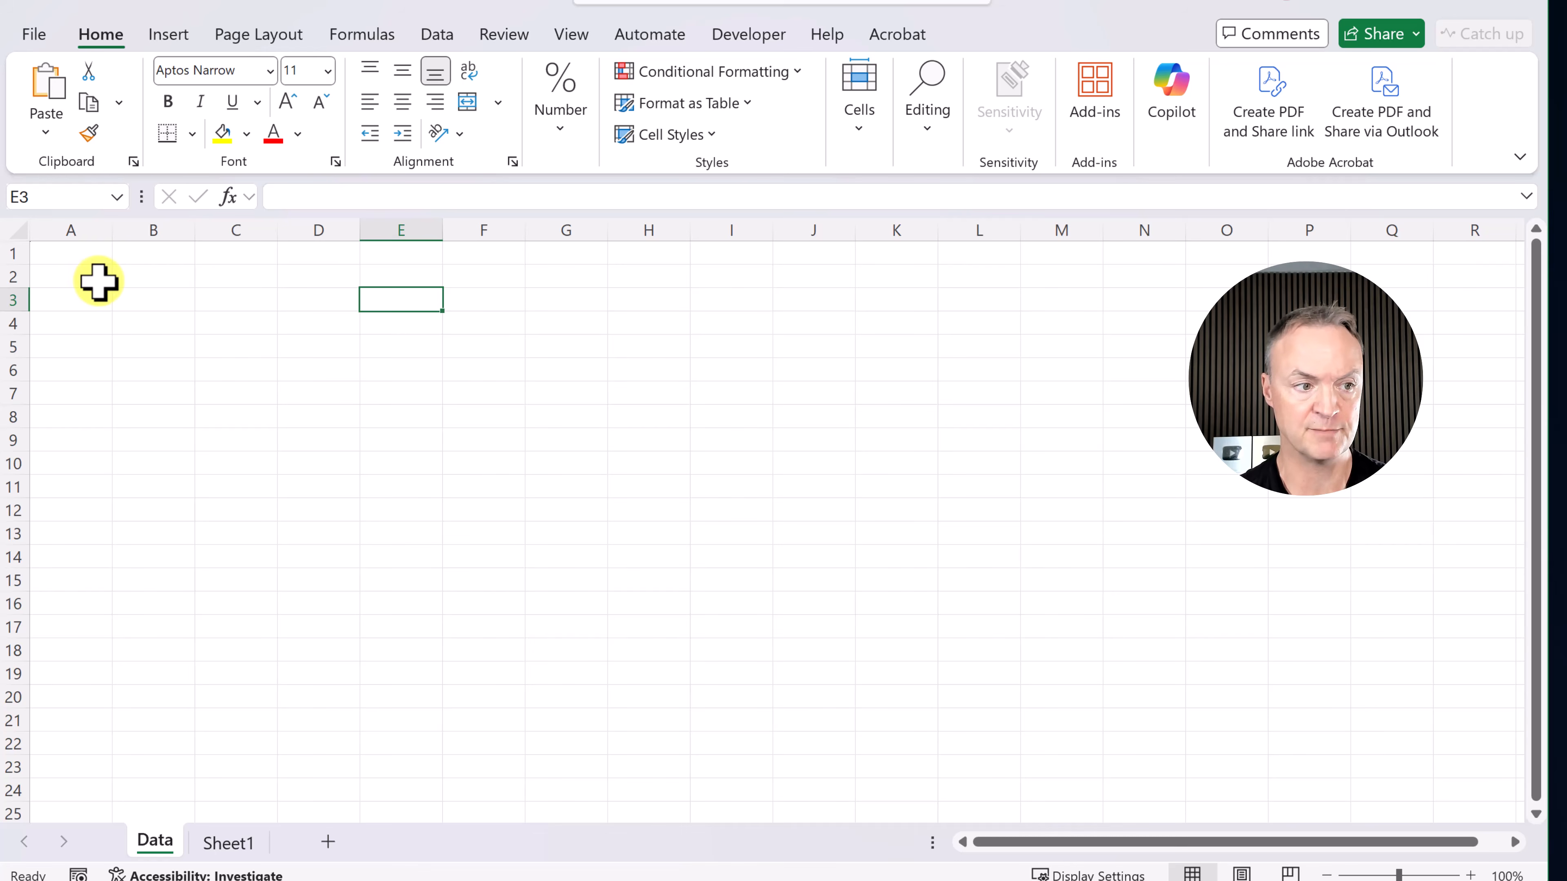
Step: Enter the headings Rank, Movie Title and Studio in cells A1 to C1 of the Data sheet
{"action": "left_click", "coordinate": [78, 256]}
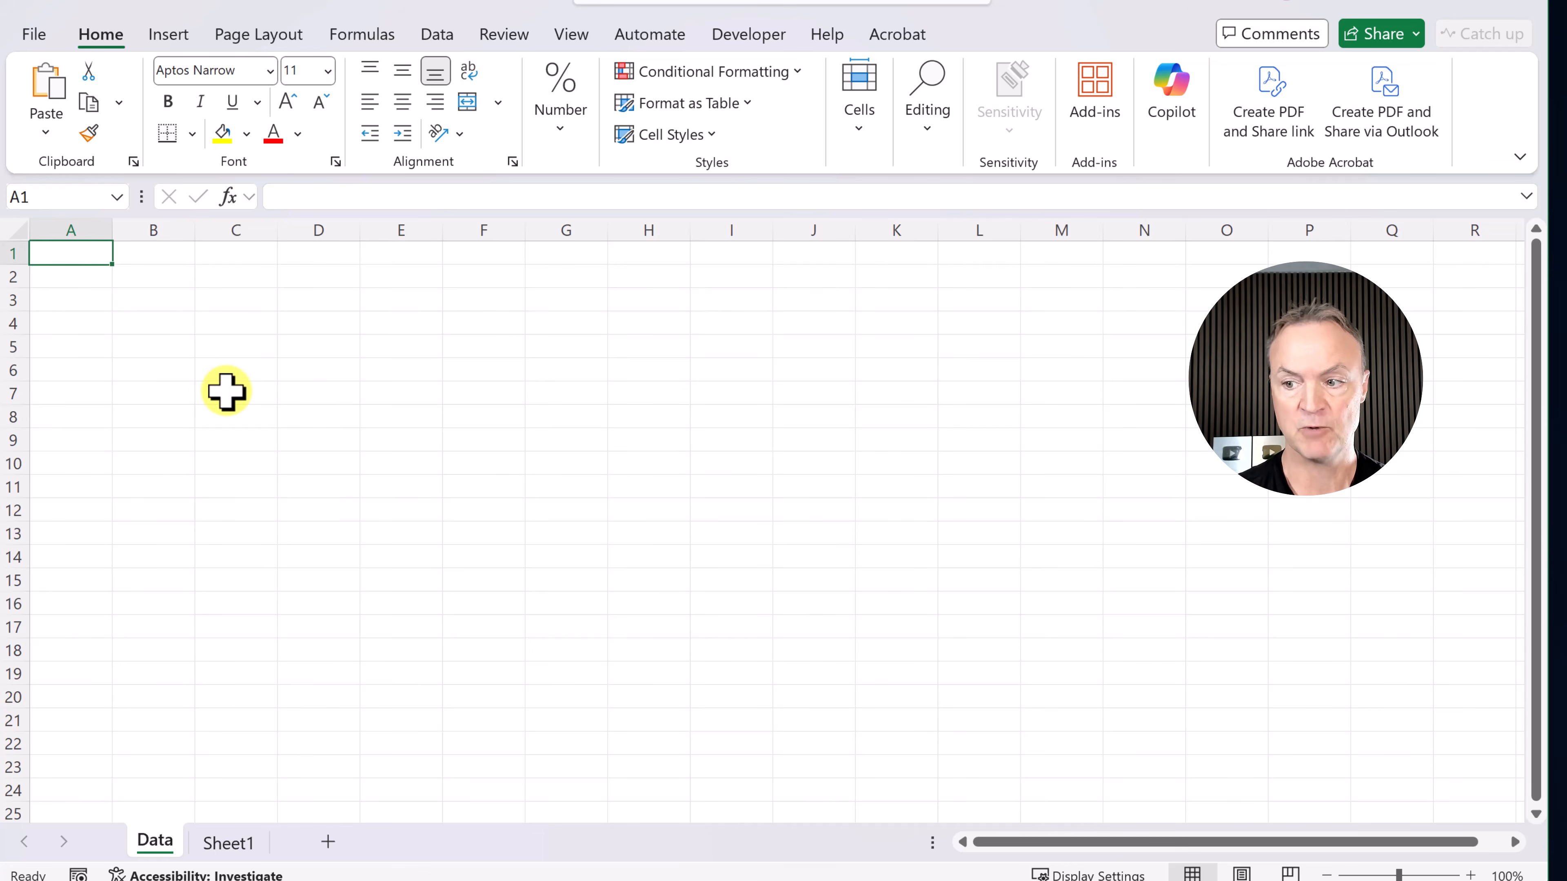
{"action": "type", "text": "Ran"}
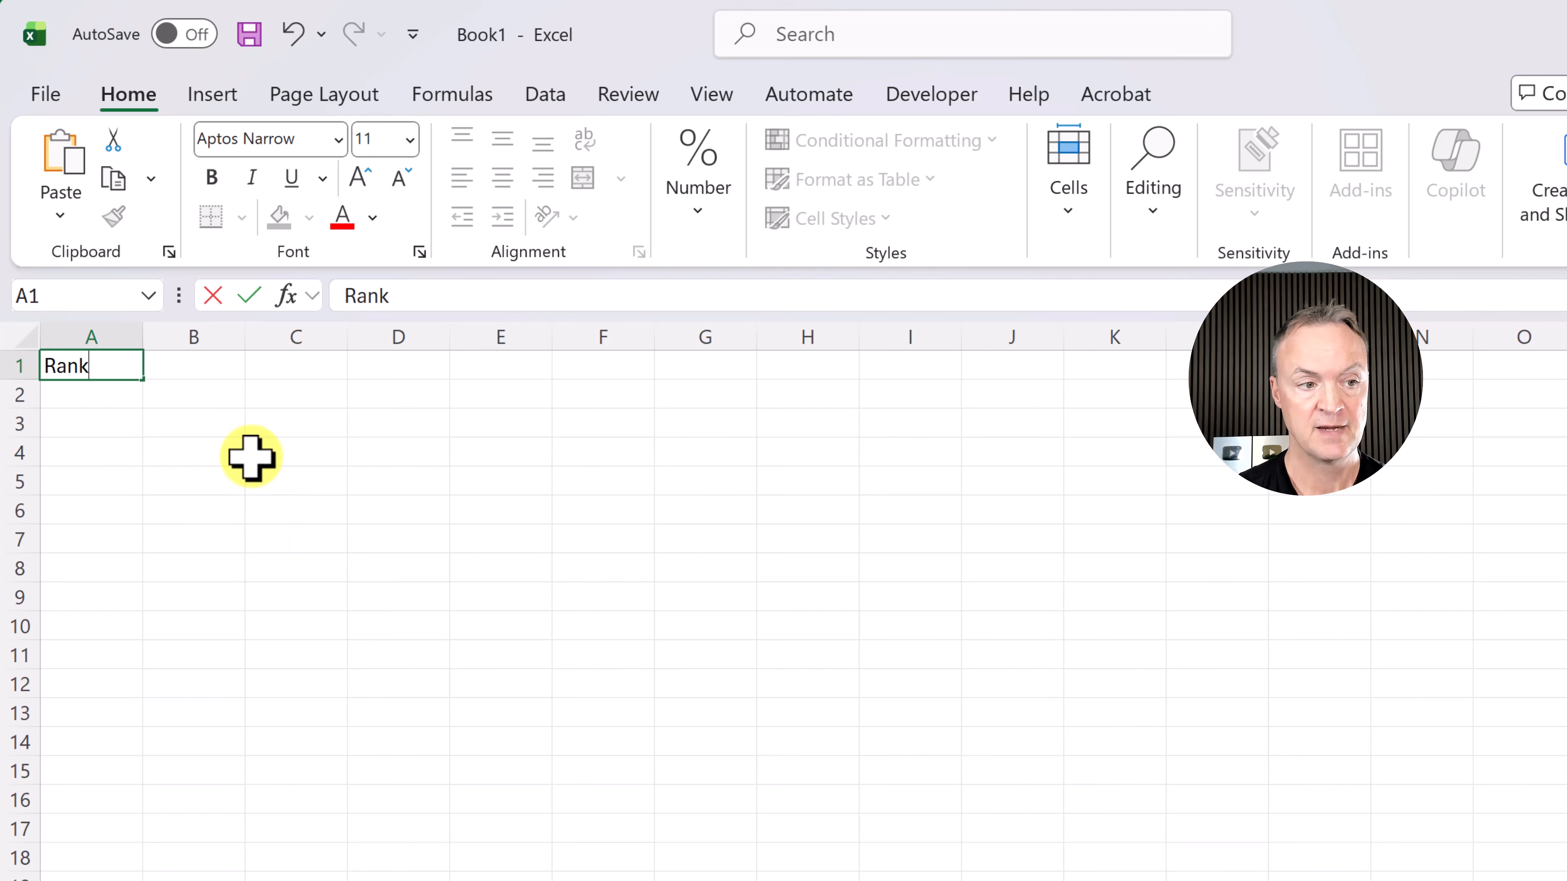
{"action": "type", "text": "k"}
{"action": "left_click", "coordinate": [215, 368]}
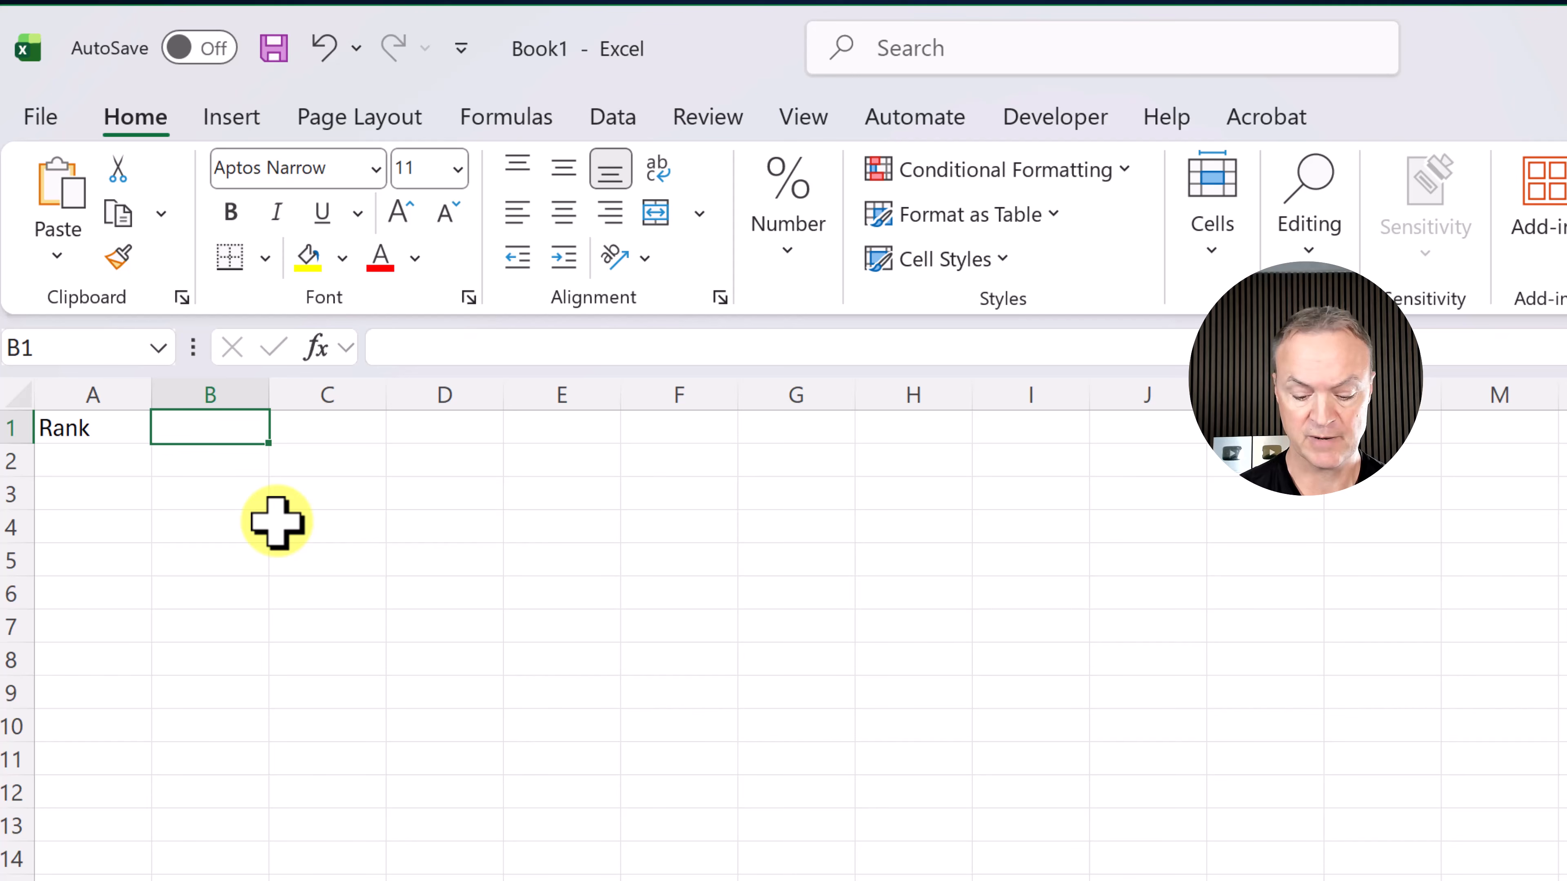
{"action": "type", "text": "Movie Title"}
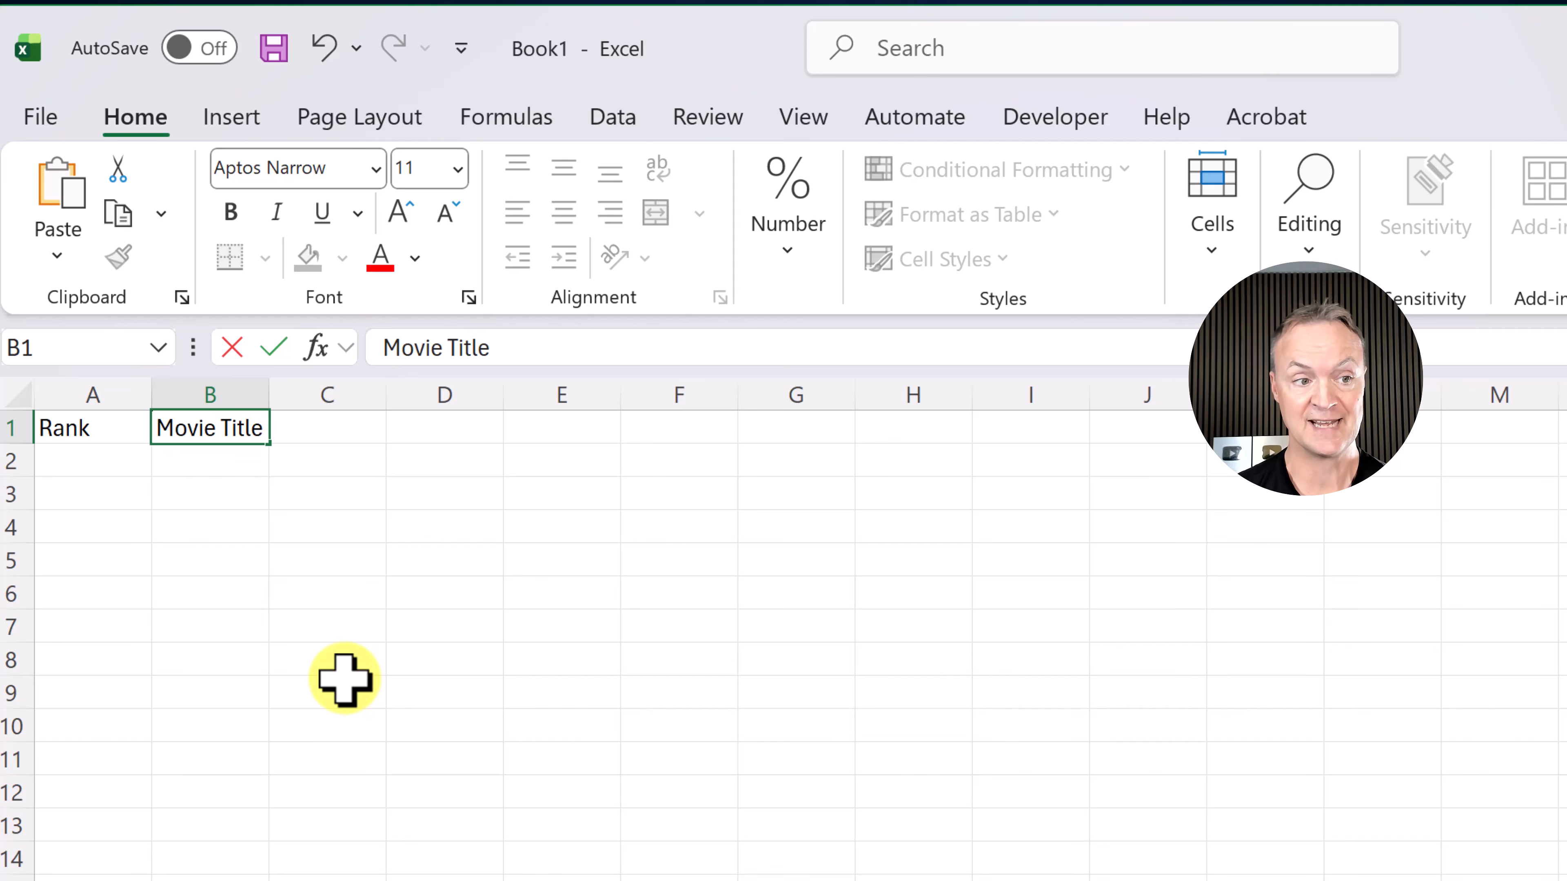
{"action": "key", "text": "Tab"}
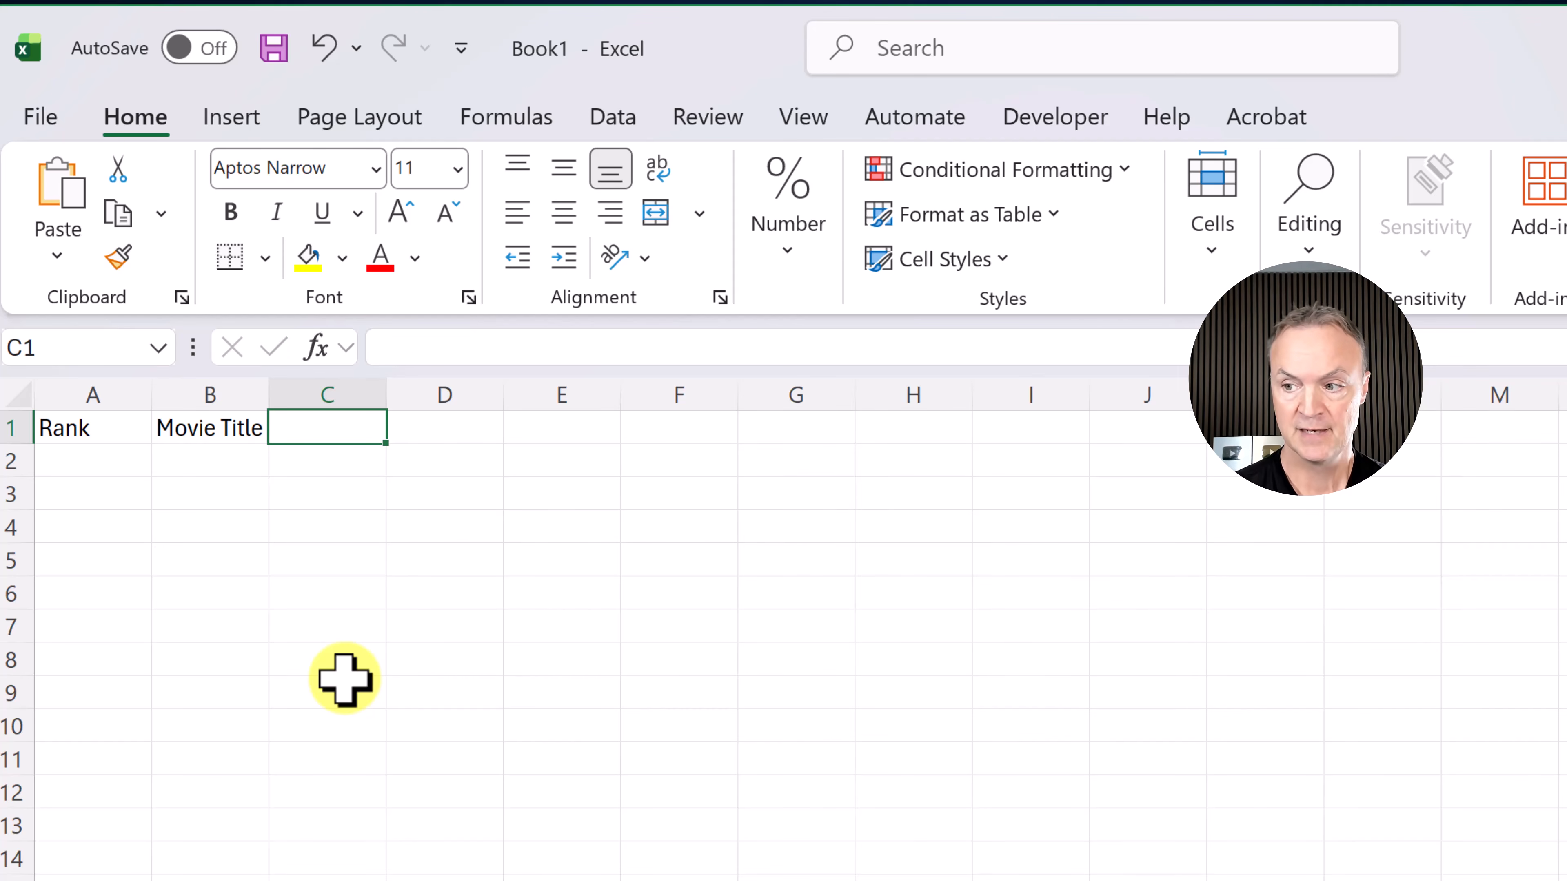
{"action": "type", "text": "Studio"}
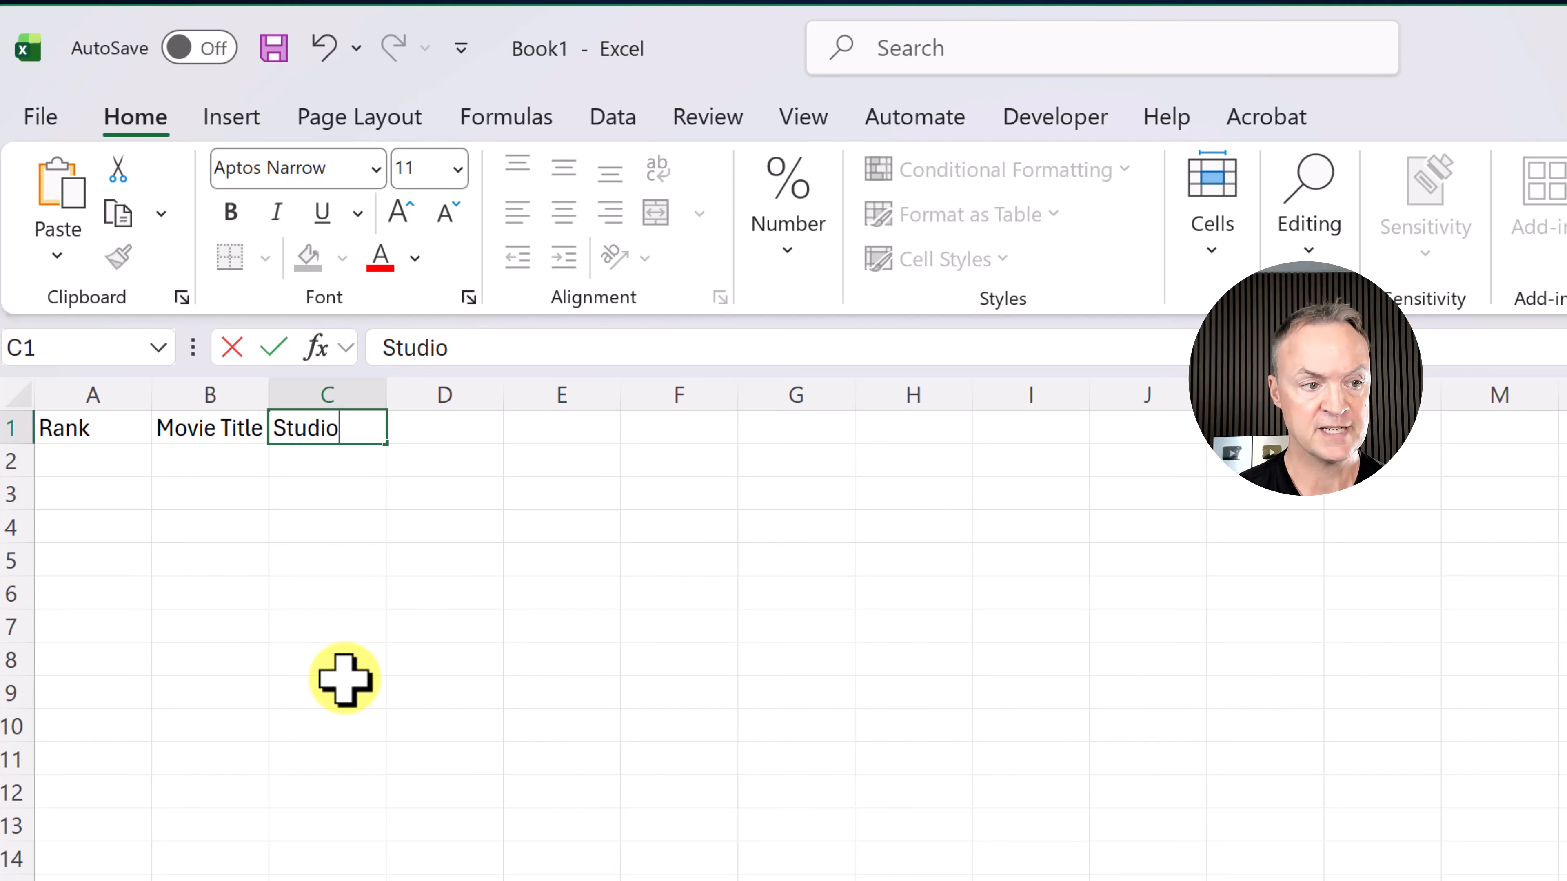
{"action": "key", "text": "Tab"}
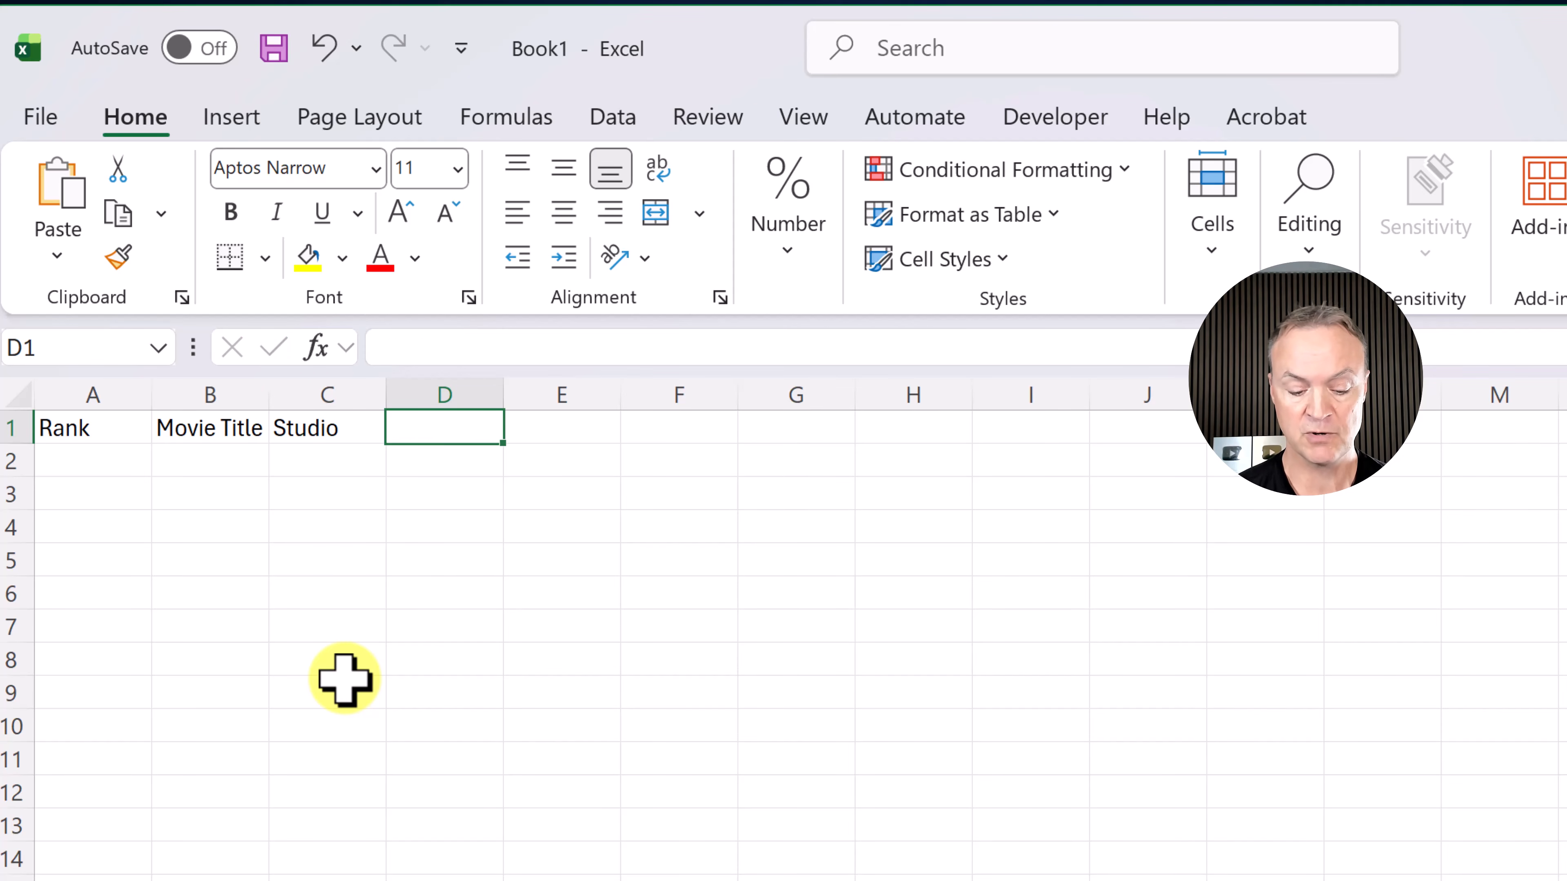
{"action": "key", "text": "Left"}
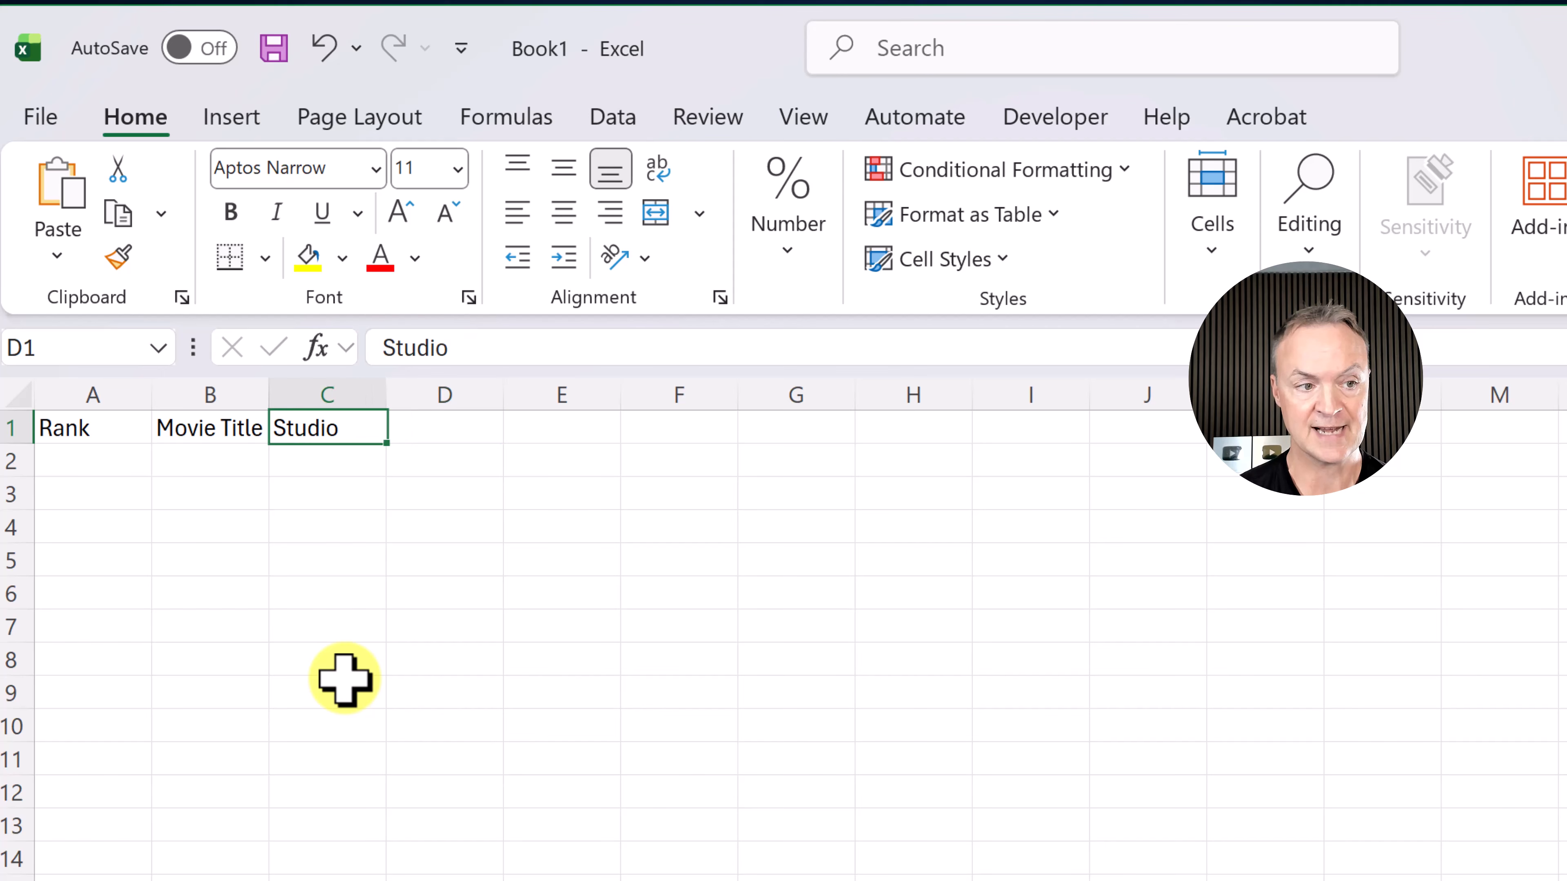
{"action": "key", "text": "Right"}
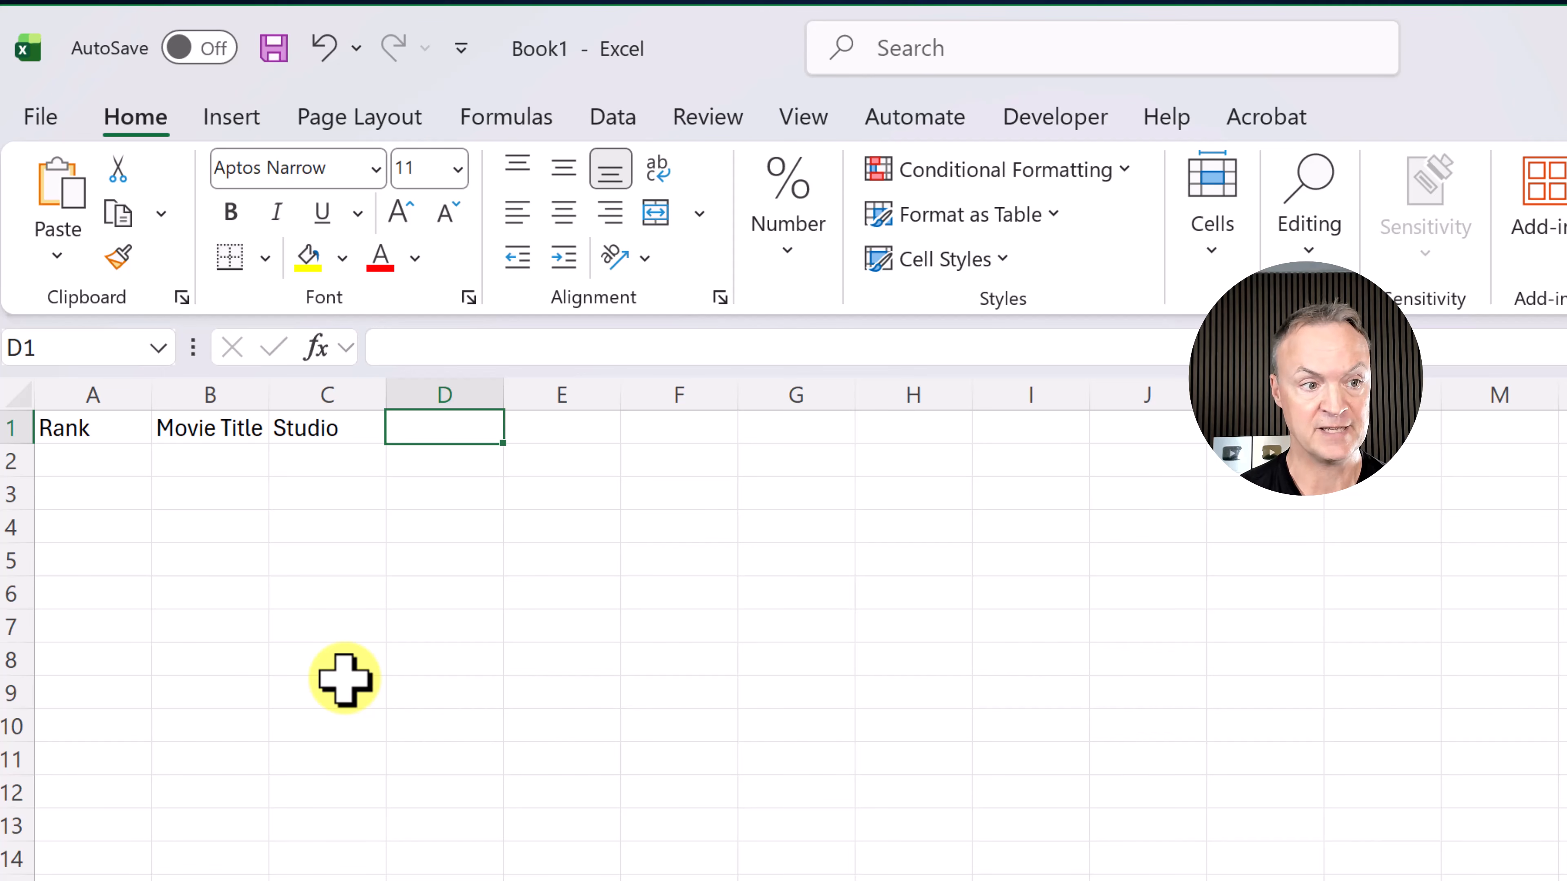
Step: Enter the headings US Gross, International Gross and Worldwide Gross in cells D1 to F1
{"action": "type", "text": "U"}
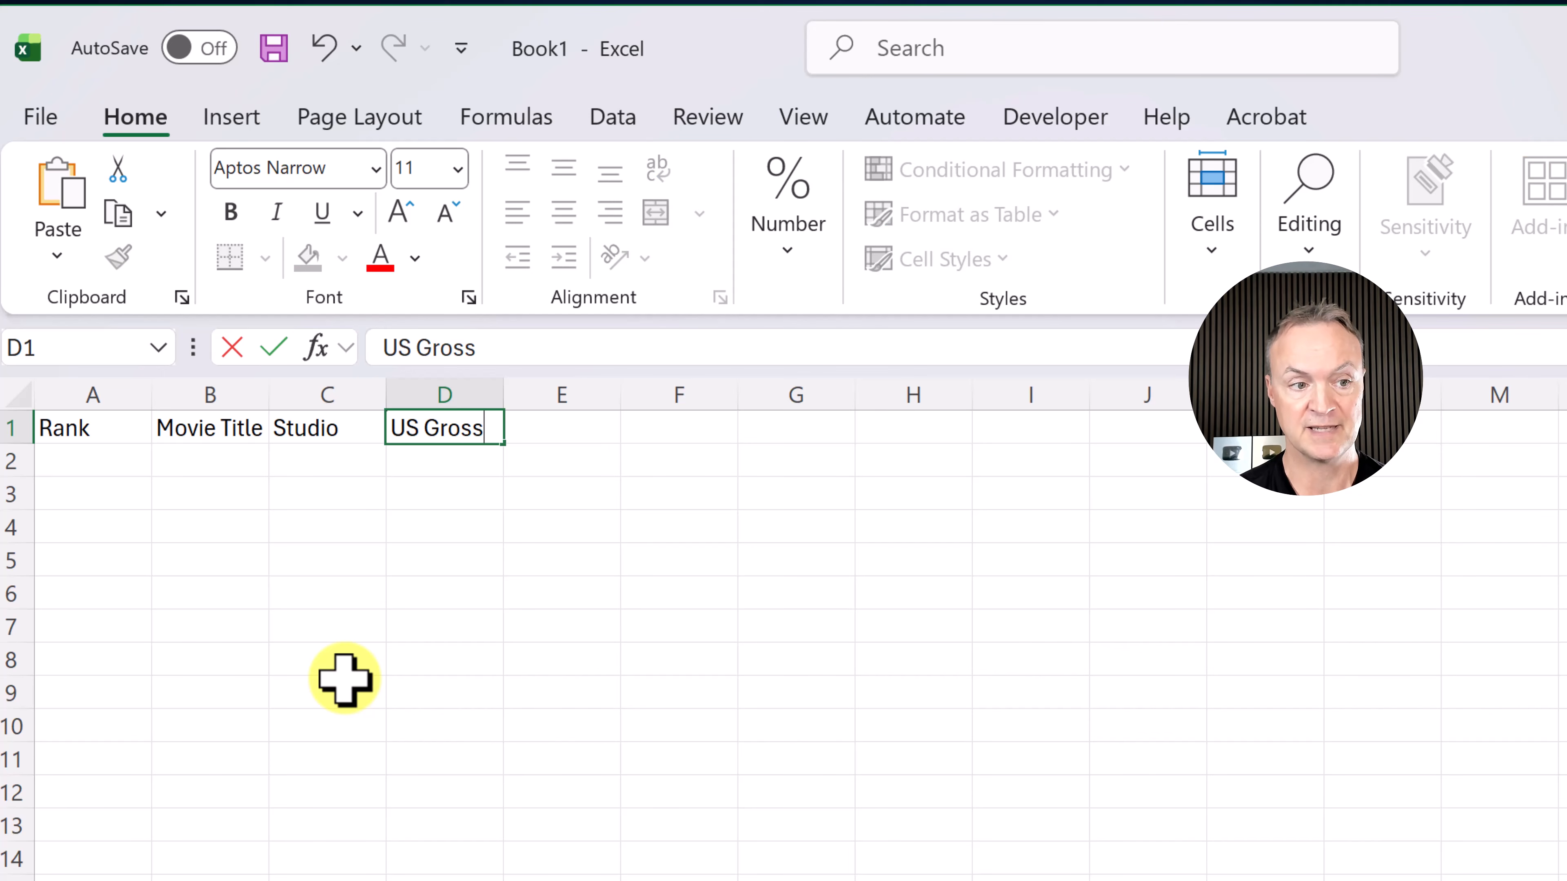
{"action": "type", "text": "S Gross"}
{"action": "key", "text": "Tab"}
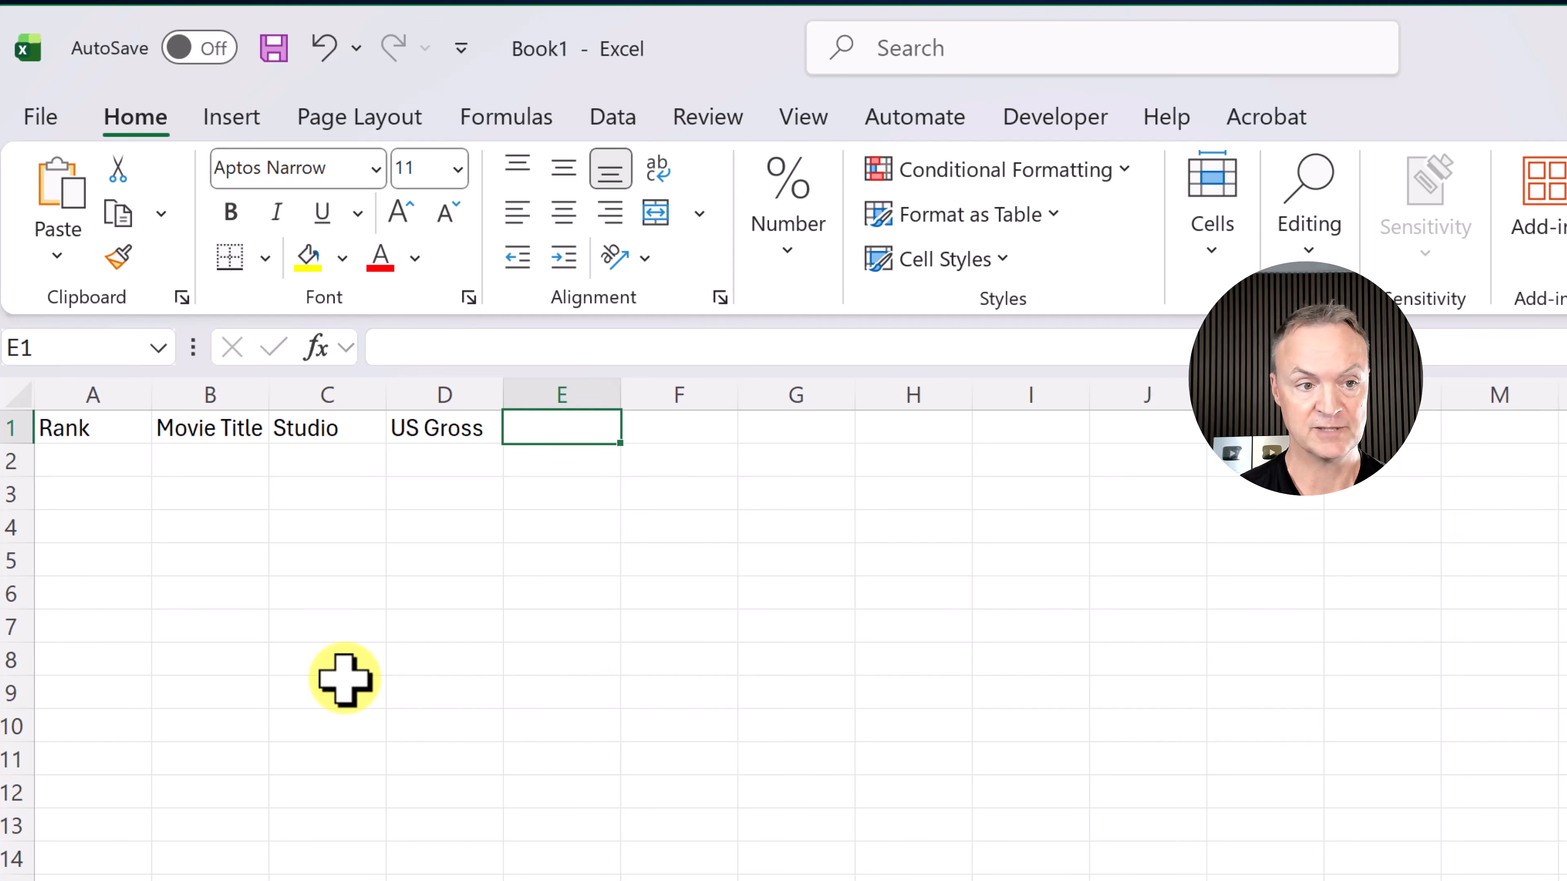
{"action": "type", "text": "Internation"}
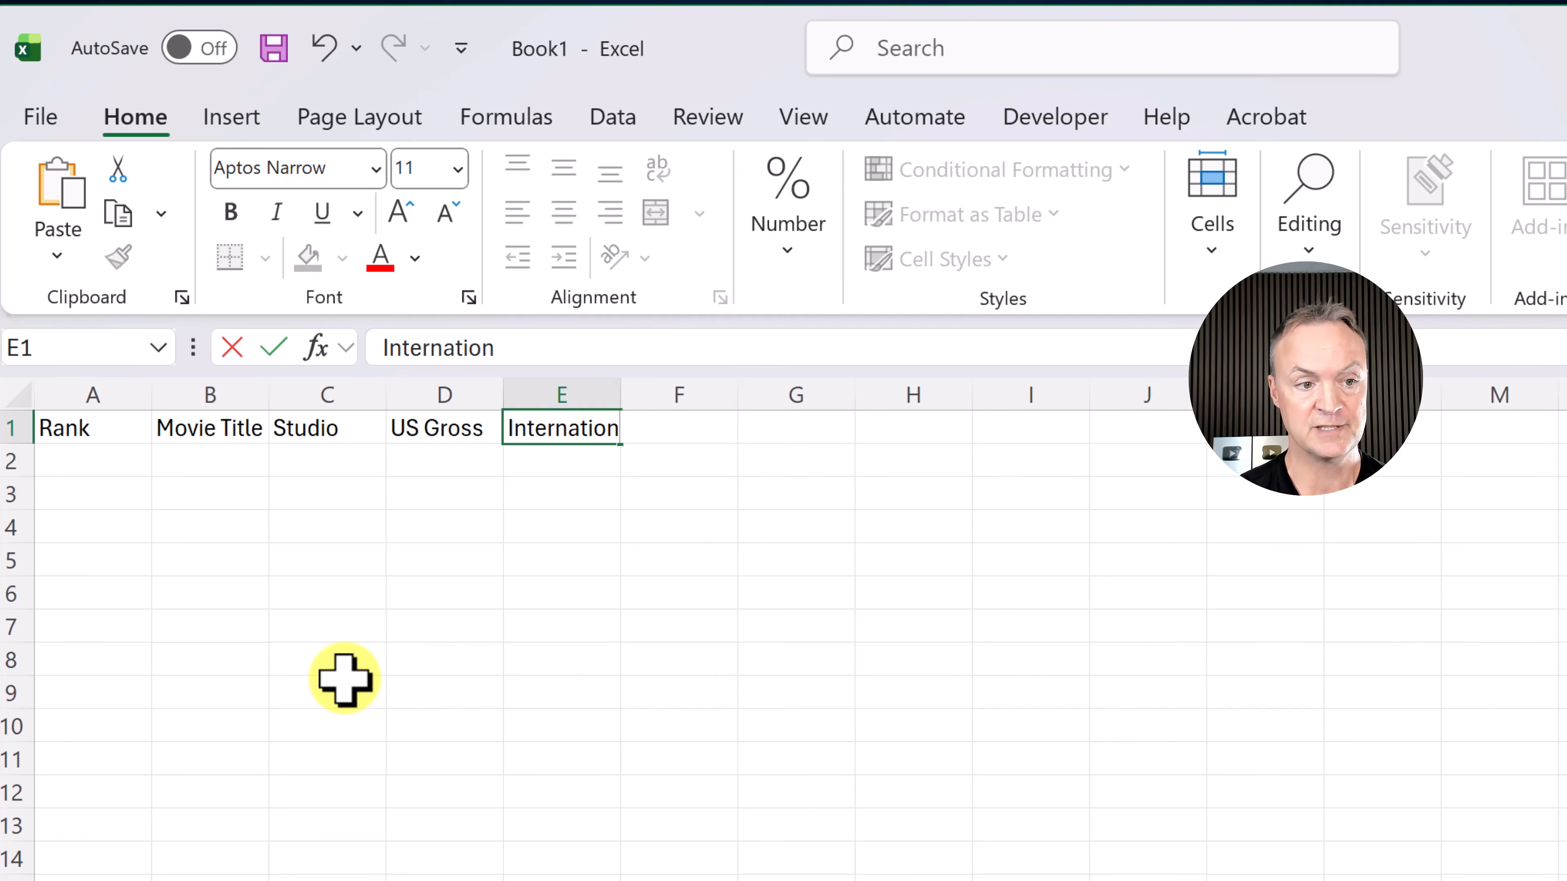
{"action": "type", "text": "al Gross"}
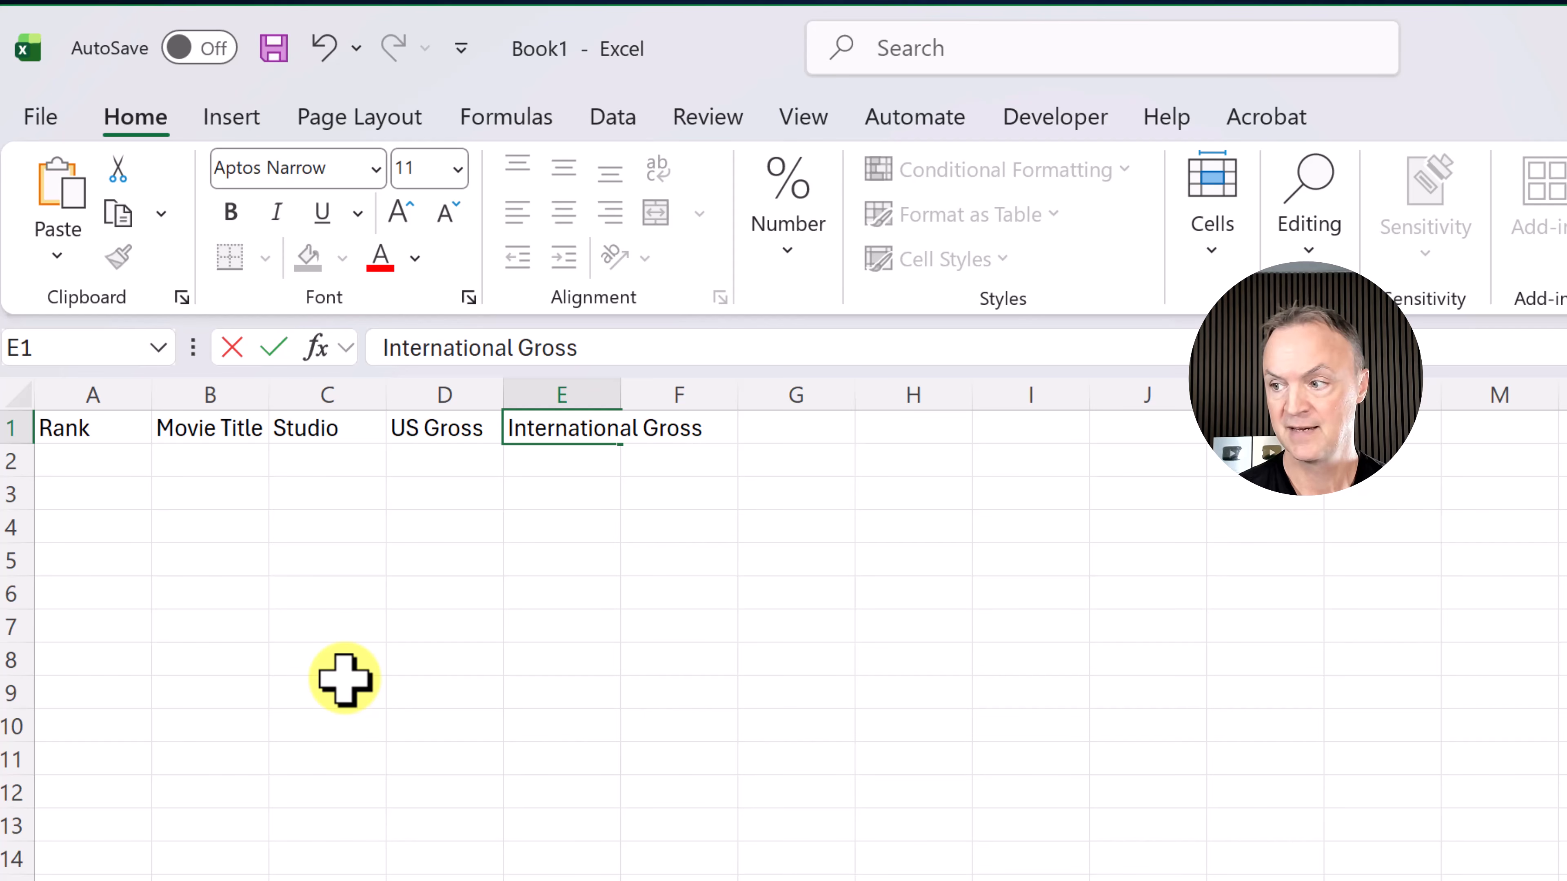
{"action": "key", "text": "Tab"}
{"action": "type", "text": "Wo"}
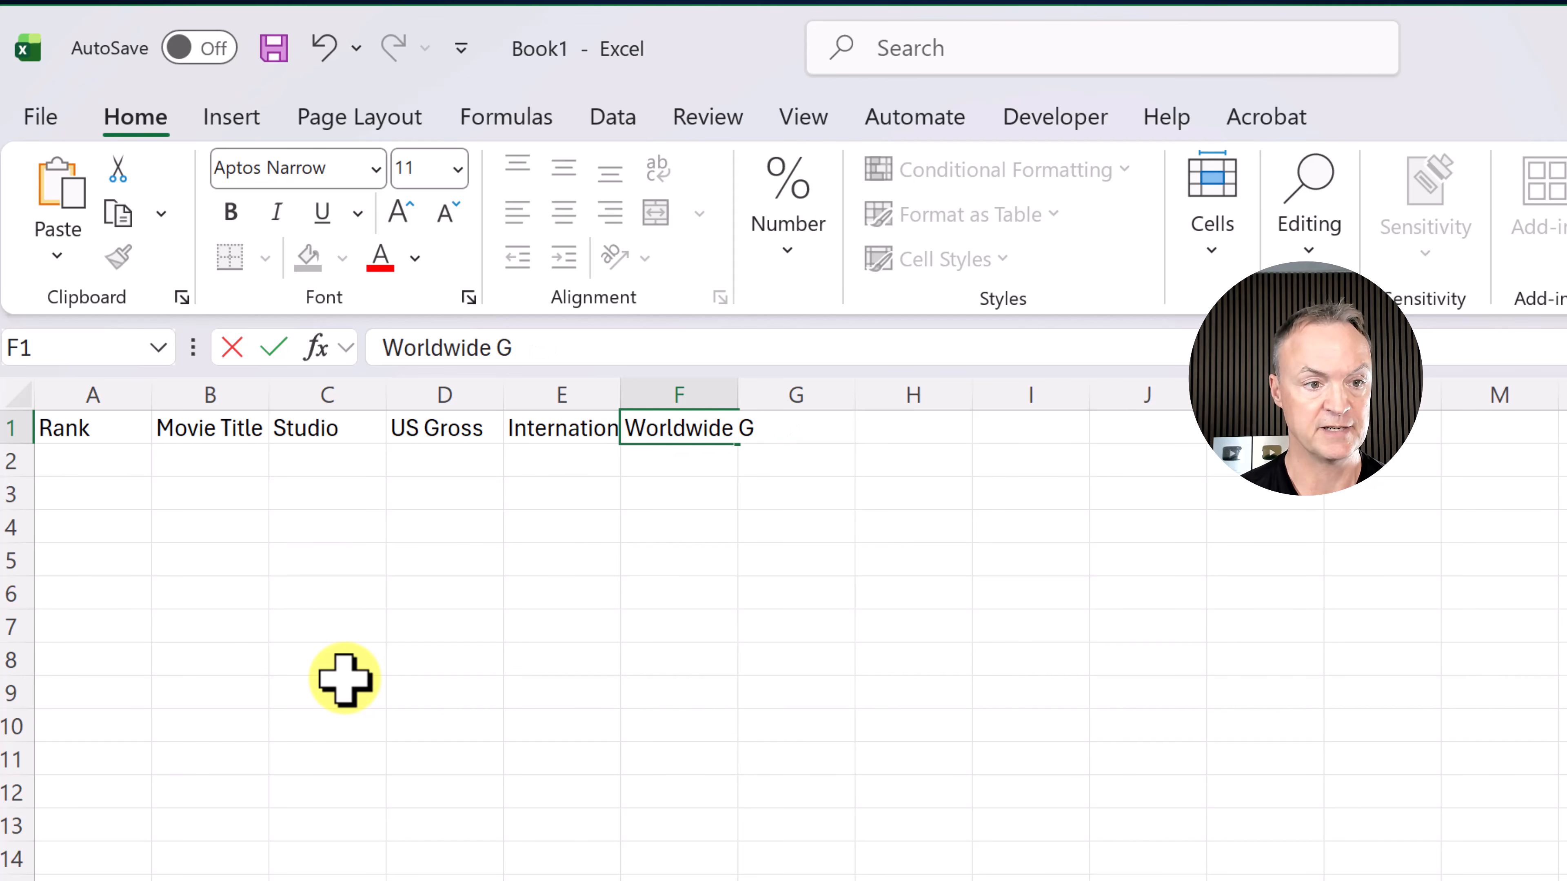
{"action": "left_click", "coordinate": [378, 500]}
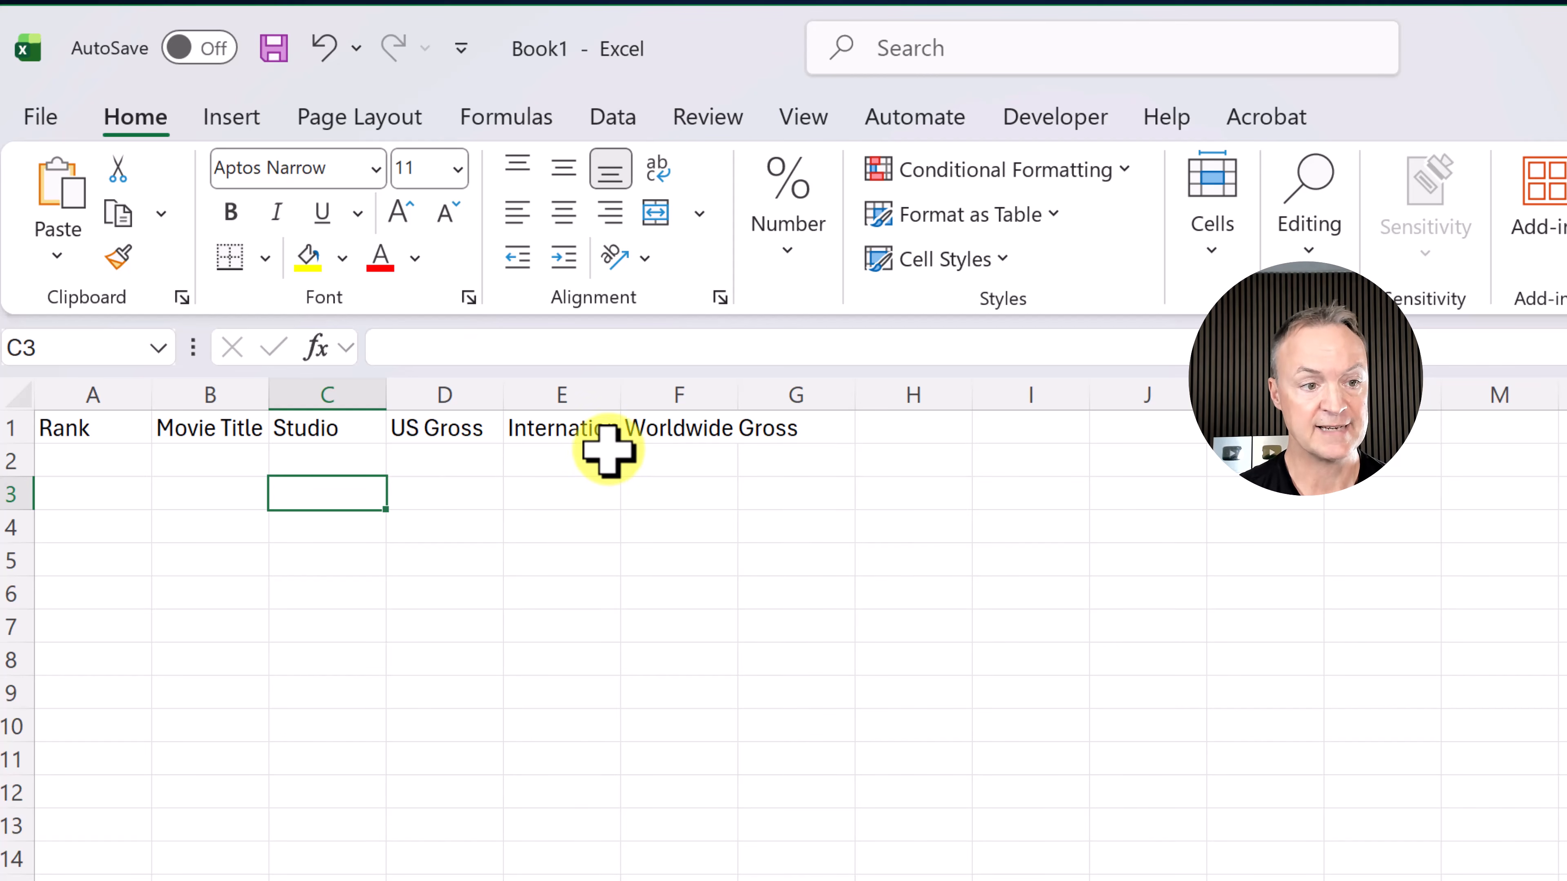
Step: Check the full contents of the cut-off heading in cell E1
{"action": "left_click", "coordinate": [568, 432]}
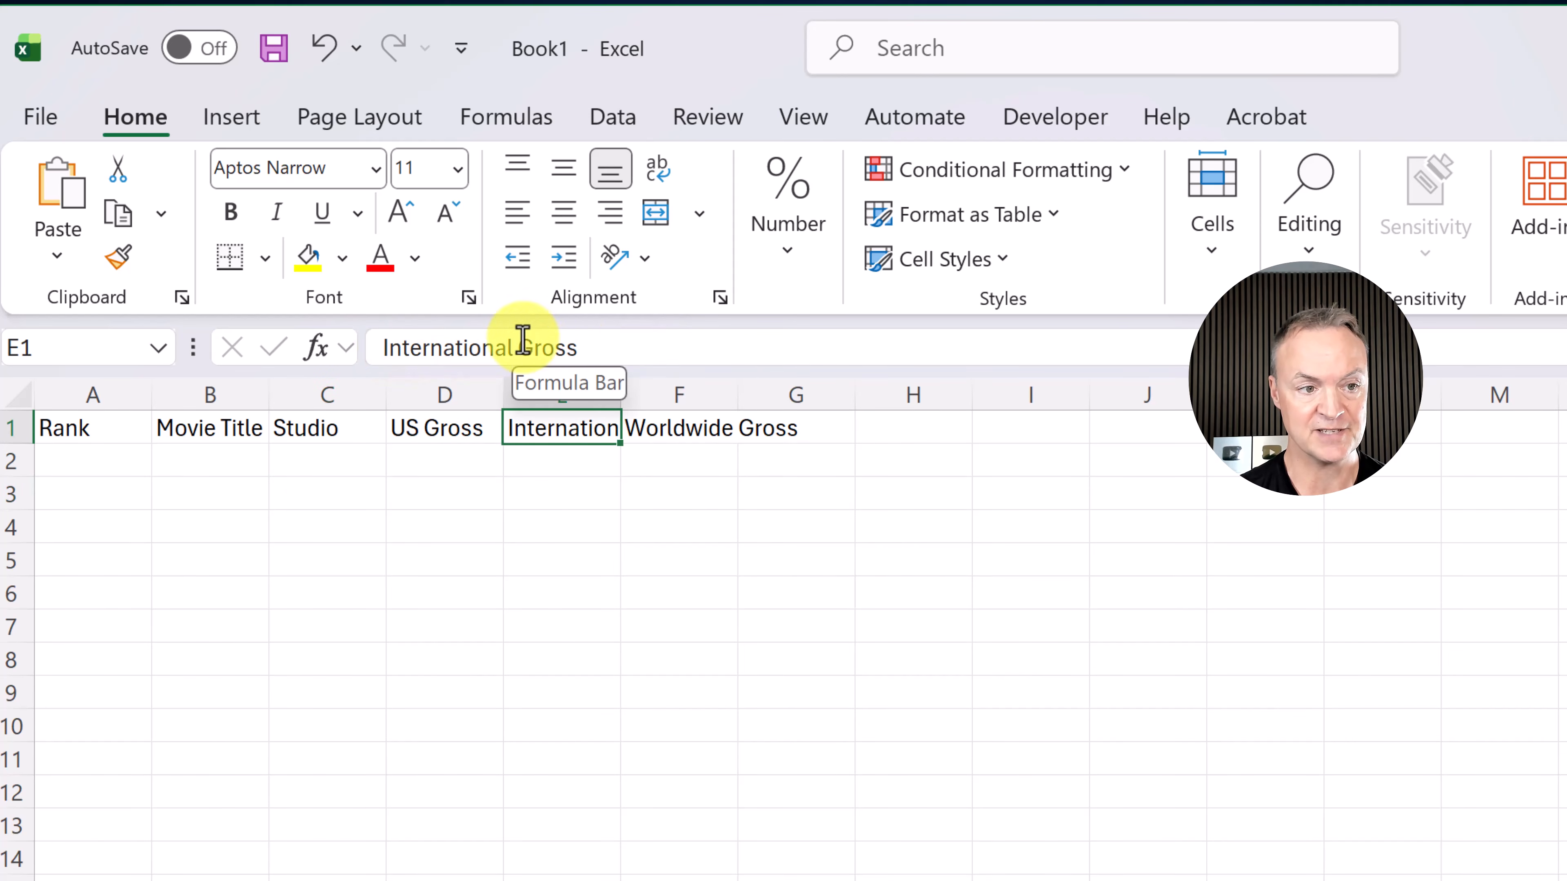
{"action": "left_click", "coordinate": [578, 470]}
{"action": "left_click", "coordinate": [570, 430]}
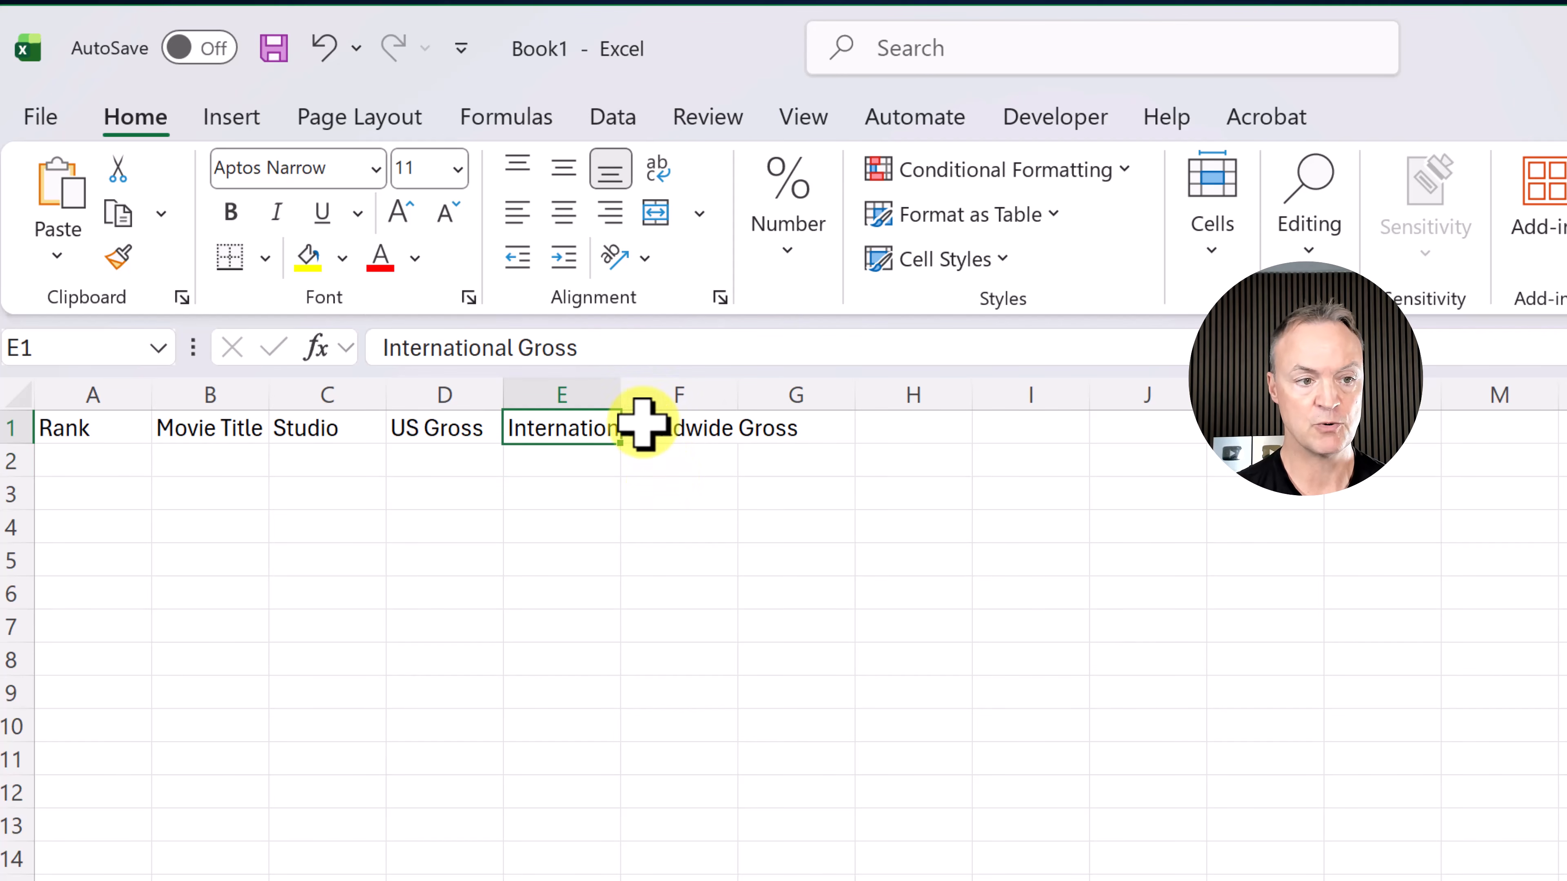
Step: Widen columns E and F to fit their International Gross and Worldwide Gross headings
{"action": "left_click_drag", "start_coordinate": [620, 398], "coordinate": [619, 398]}
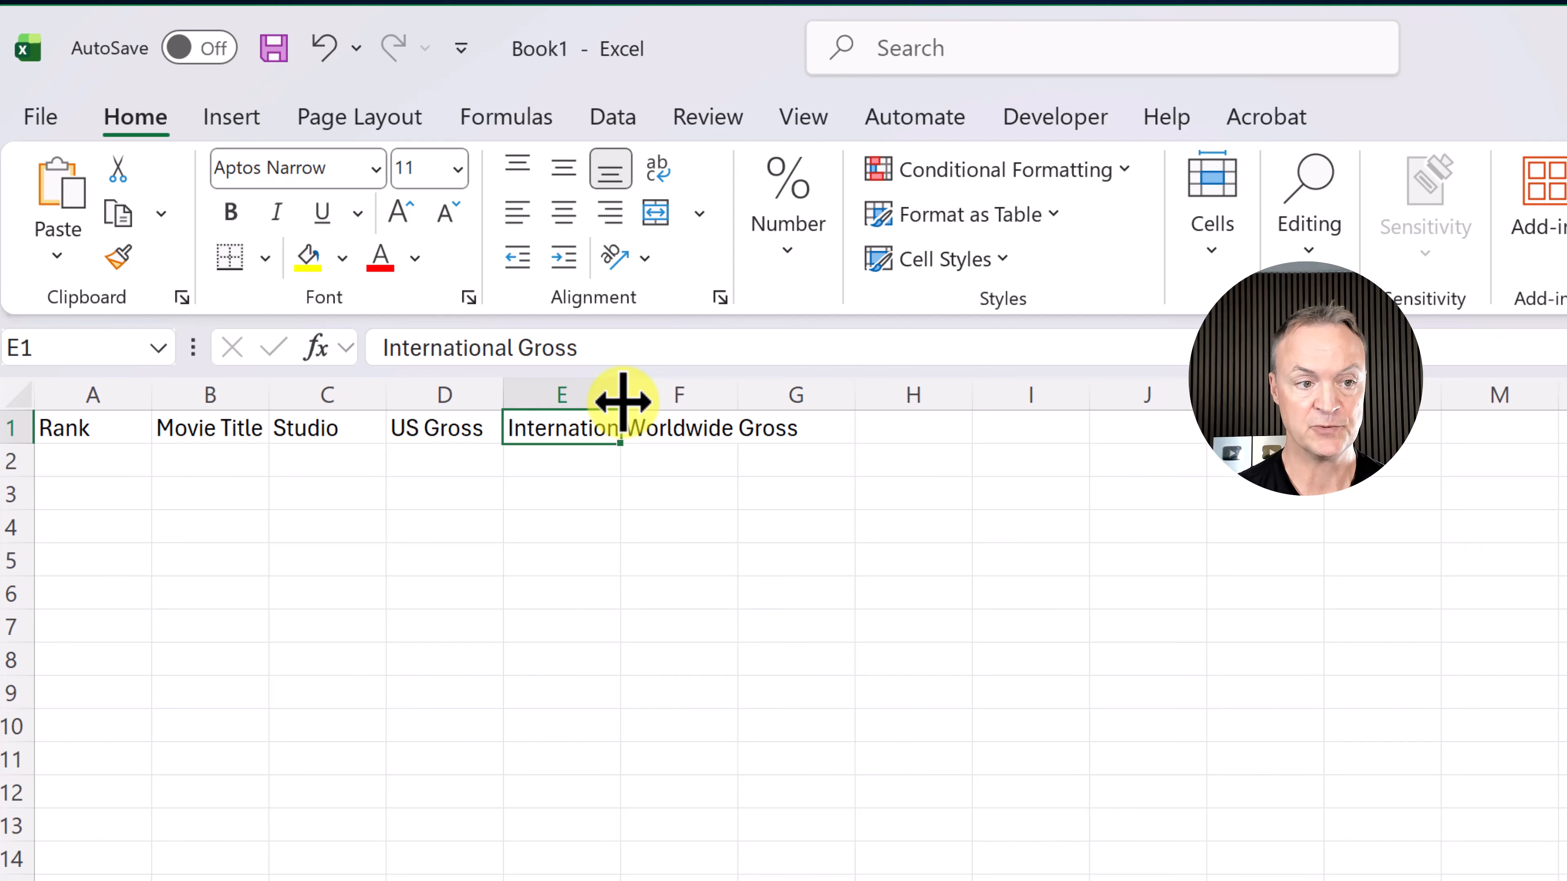
{"action": "left_click_drag", "start_coordinate": [621, 400], "coordinate": [679, 408]}
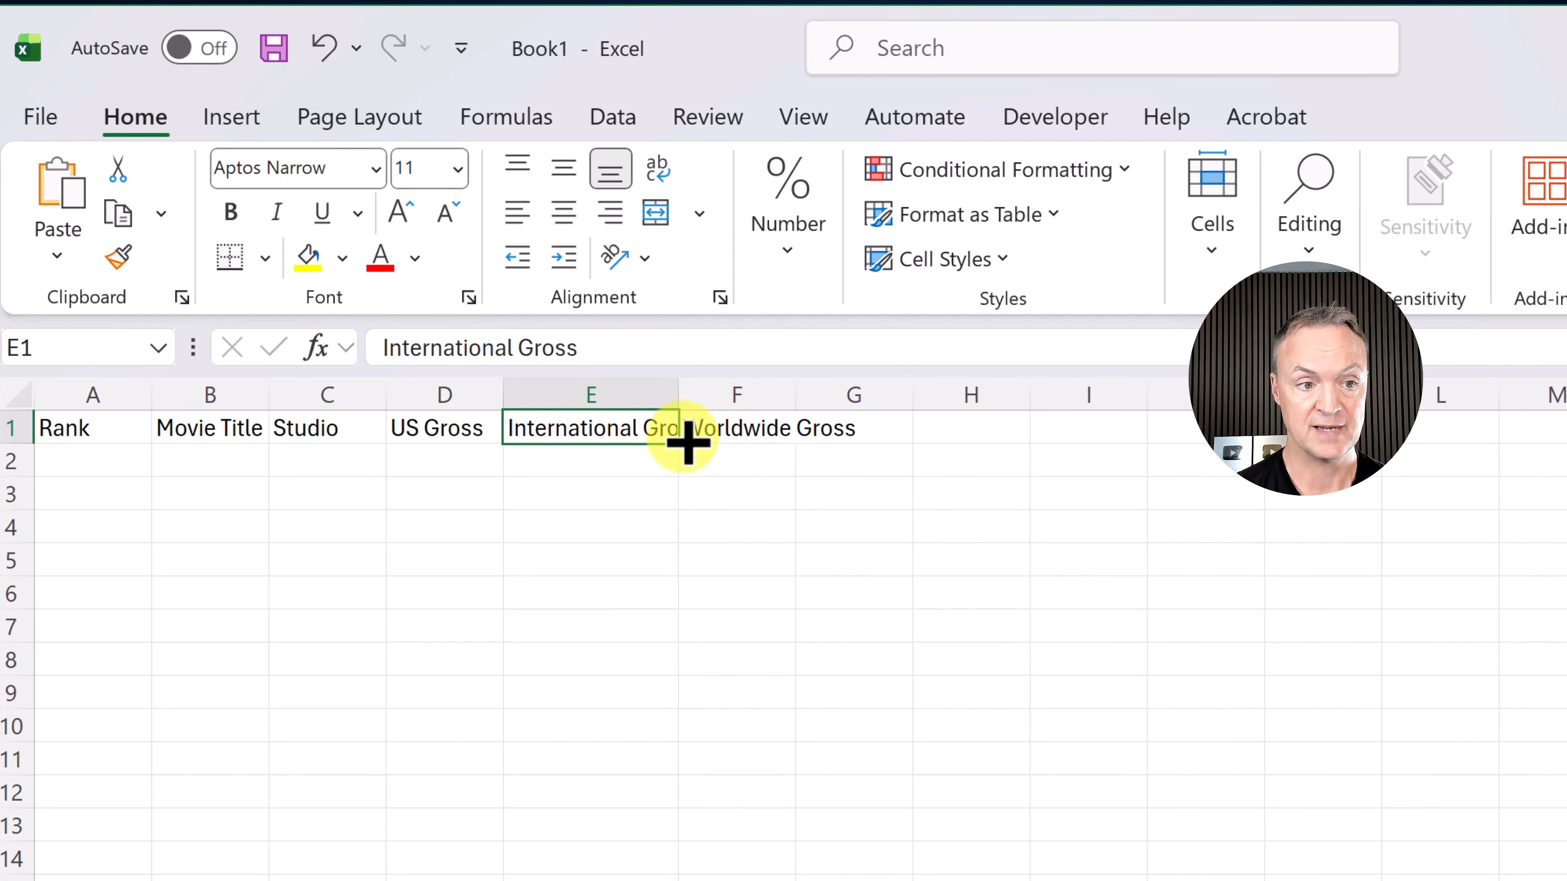
{"action": "double_click", "coordinate": [677, 396]}
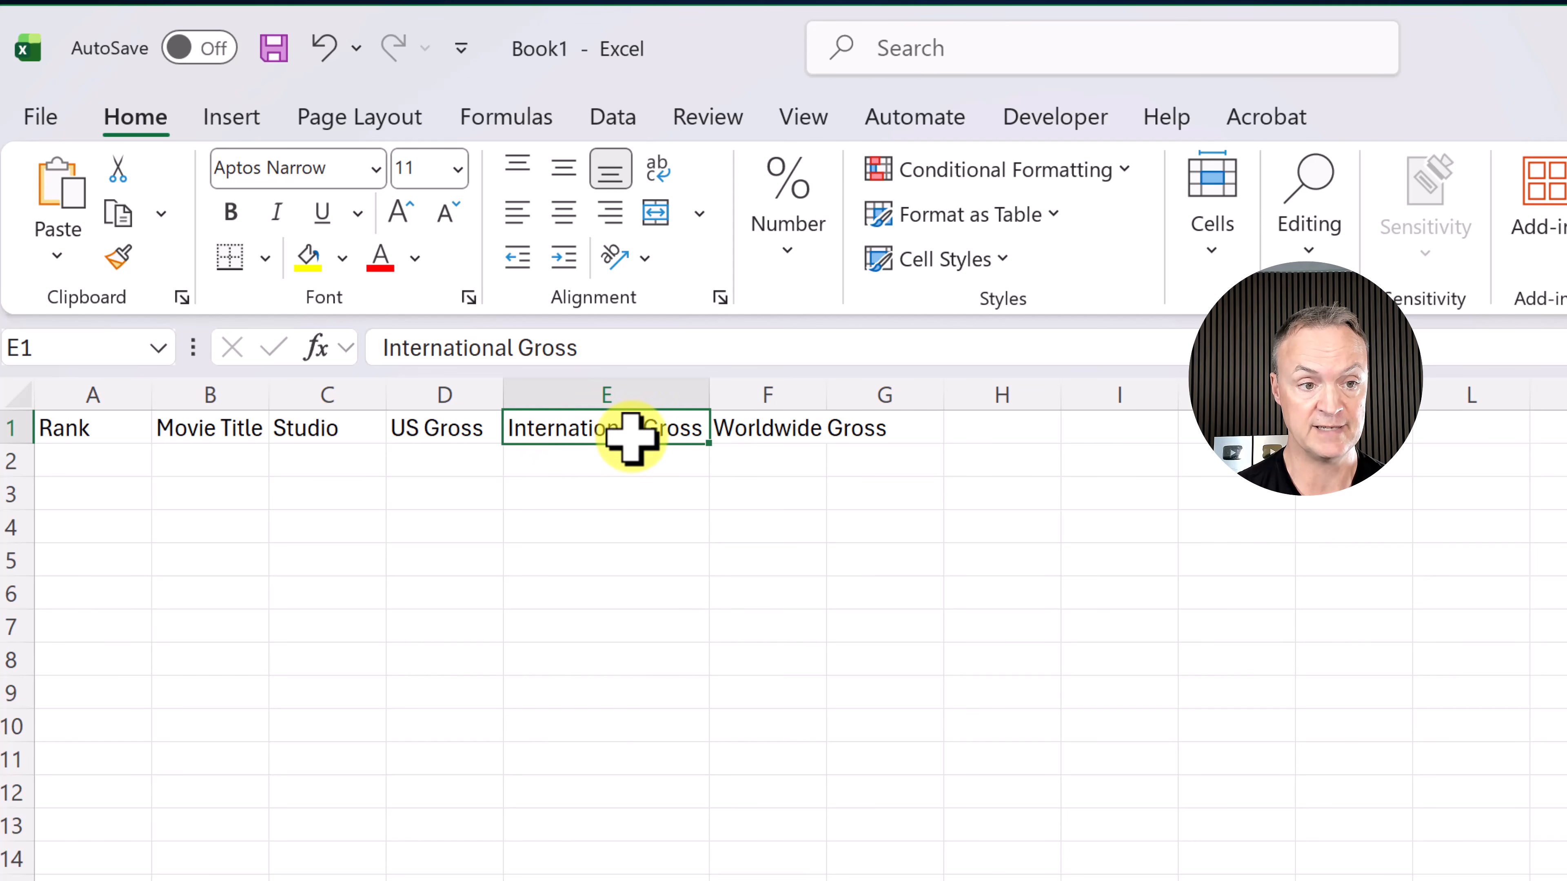
{"action": "left_click", "coordinate": [730, 426]}
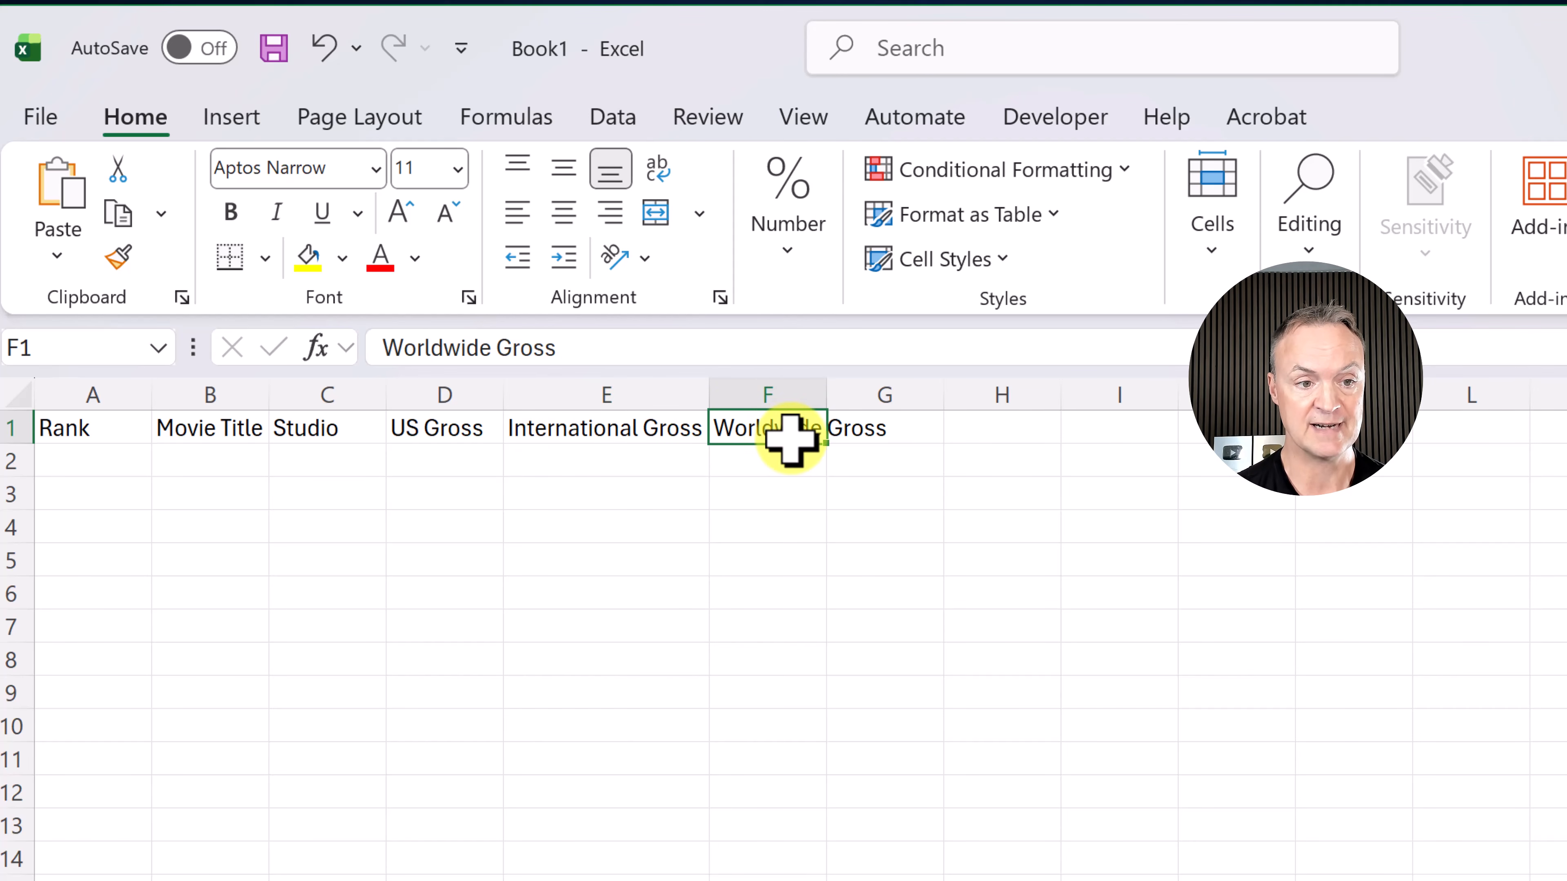
{"action": "double_click", "coordinate": [832, 398]}
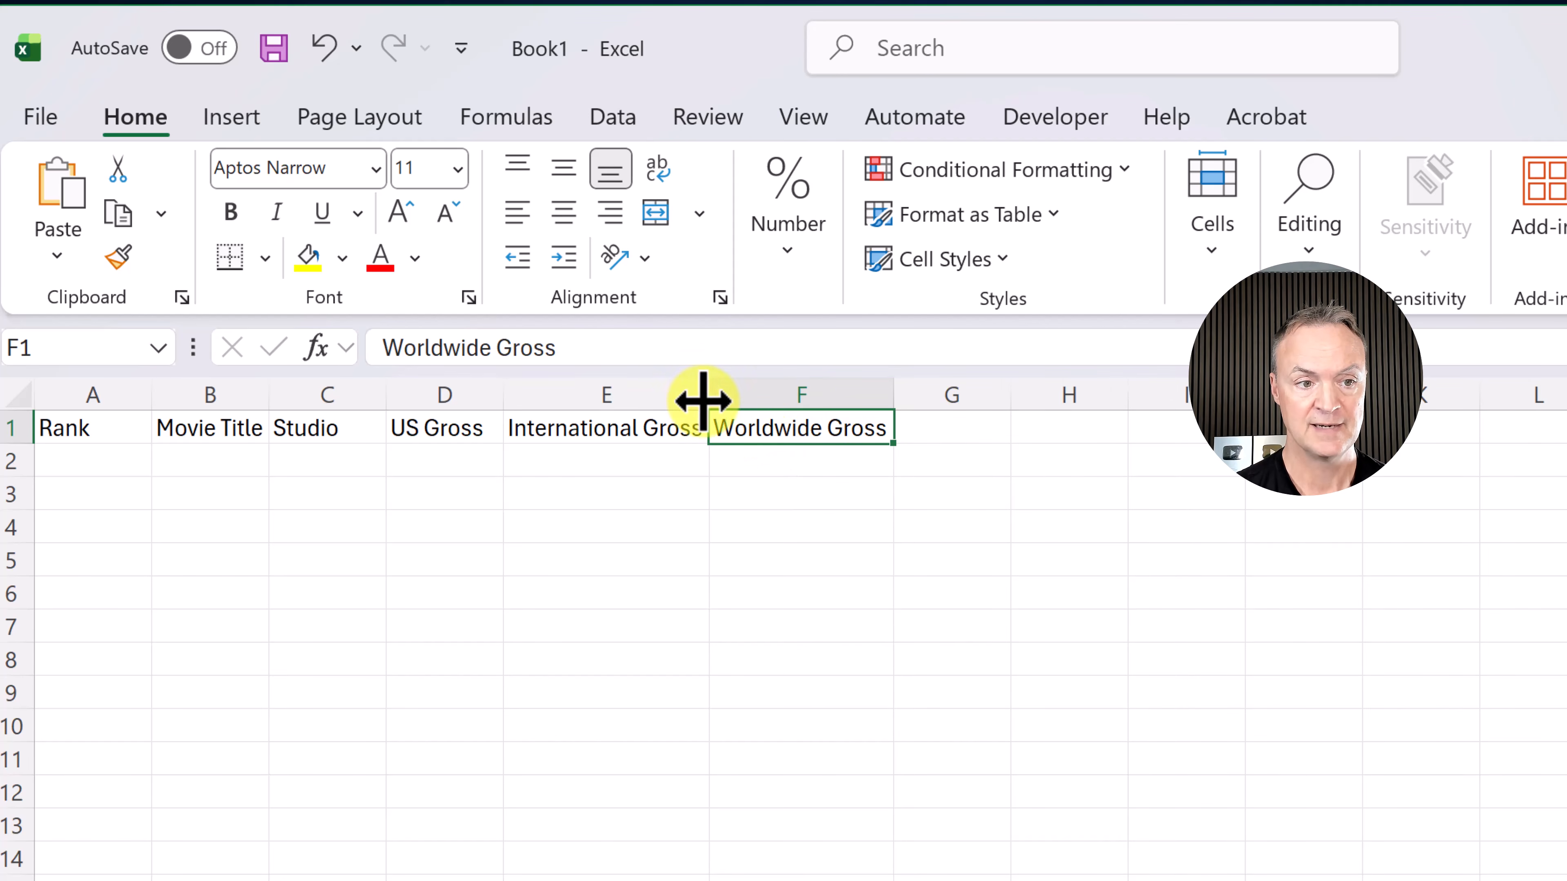
Step: Narrow columns B, C, D and E manually
{"action": "left_click_drag", "start_coordinate": [708, 398], "coordinate": [650, 400]}
{"action": "left_click_drag", "start_coordinate": [503, 401], "coordinate": [229, 406]}
{"action": "left_click", "coordinate": [339, 497]}
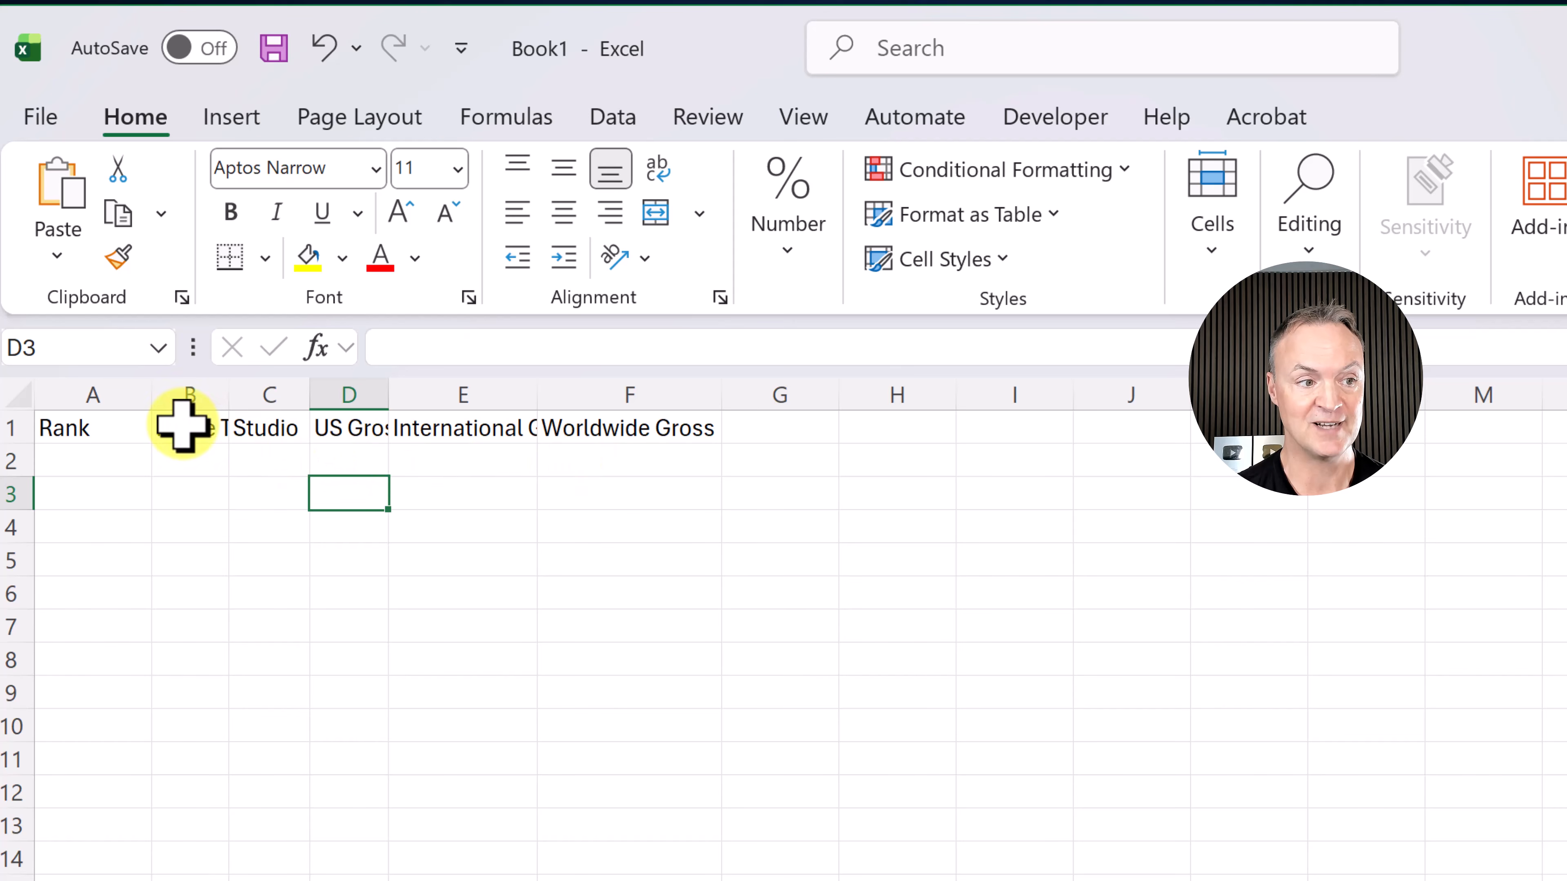
Step: Auto-fit all columns of the sheet to their contents and increase the worksheet zoom above 100%
{"action": "left_click", "coordinate": [18, 398]}
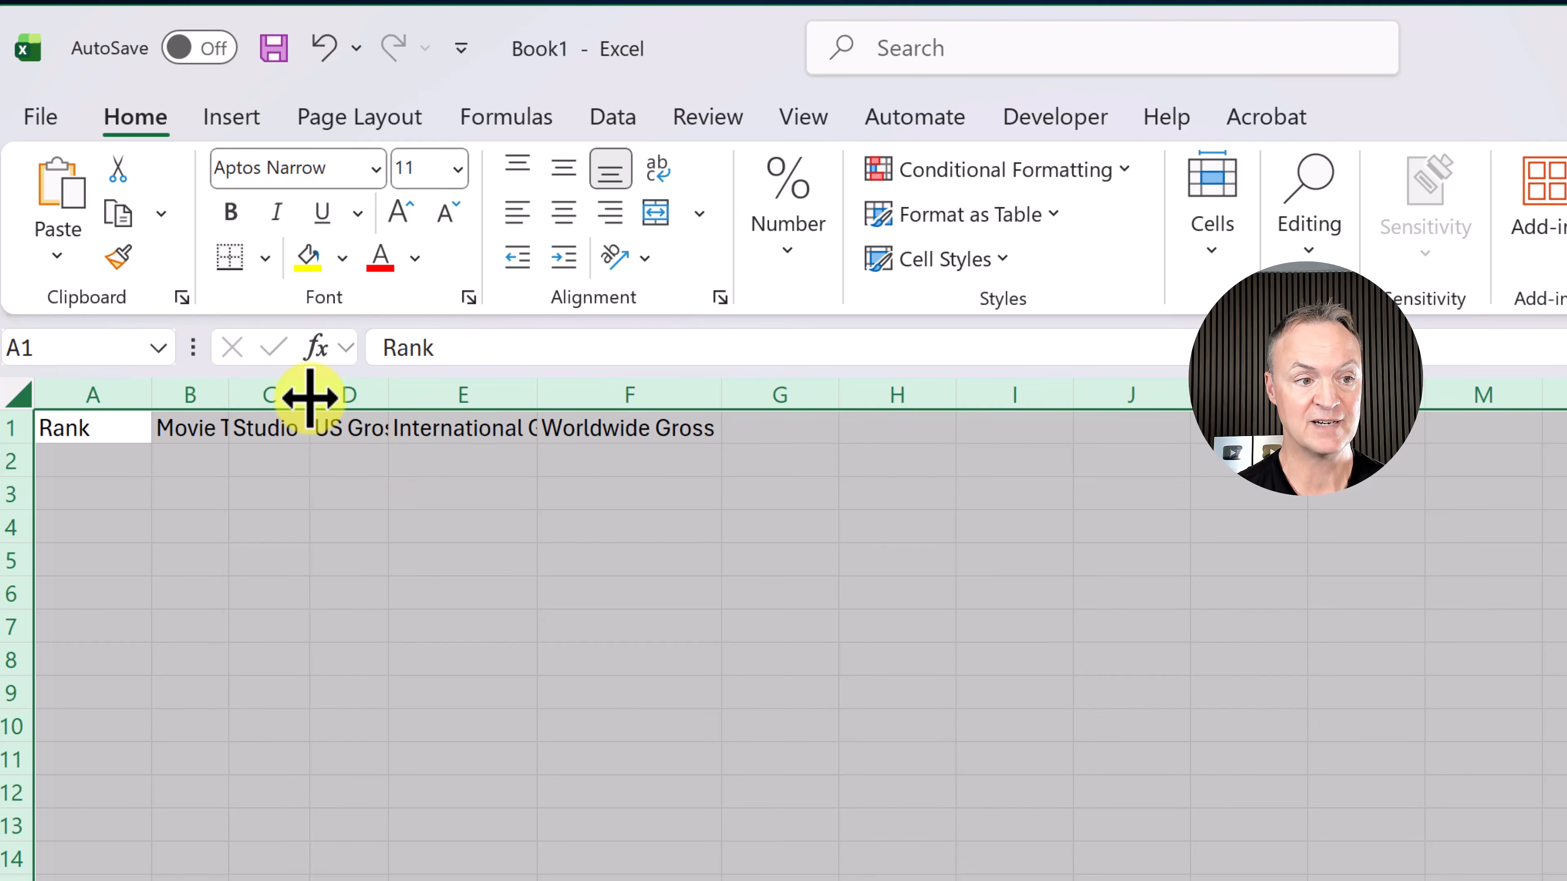
{"action": "double_click", "coordinate": [310, 395]}
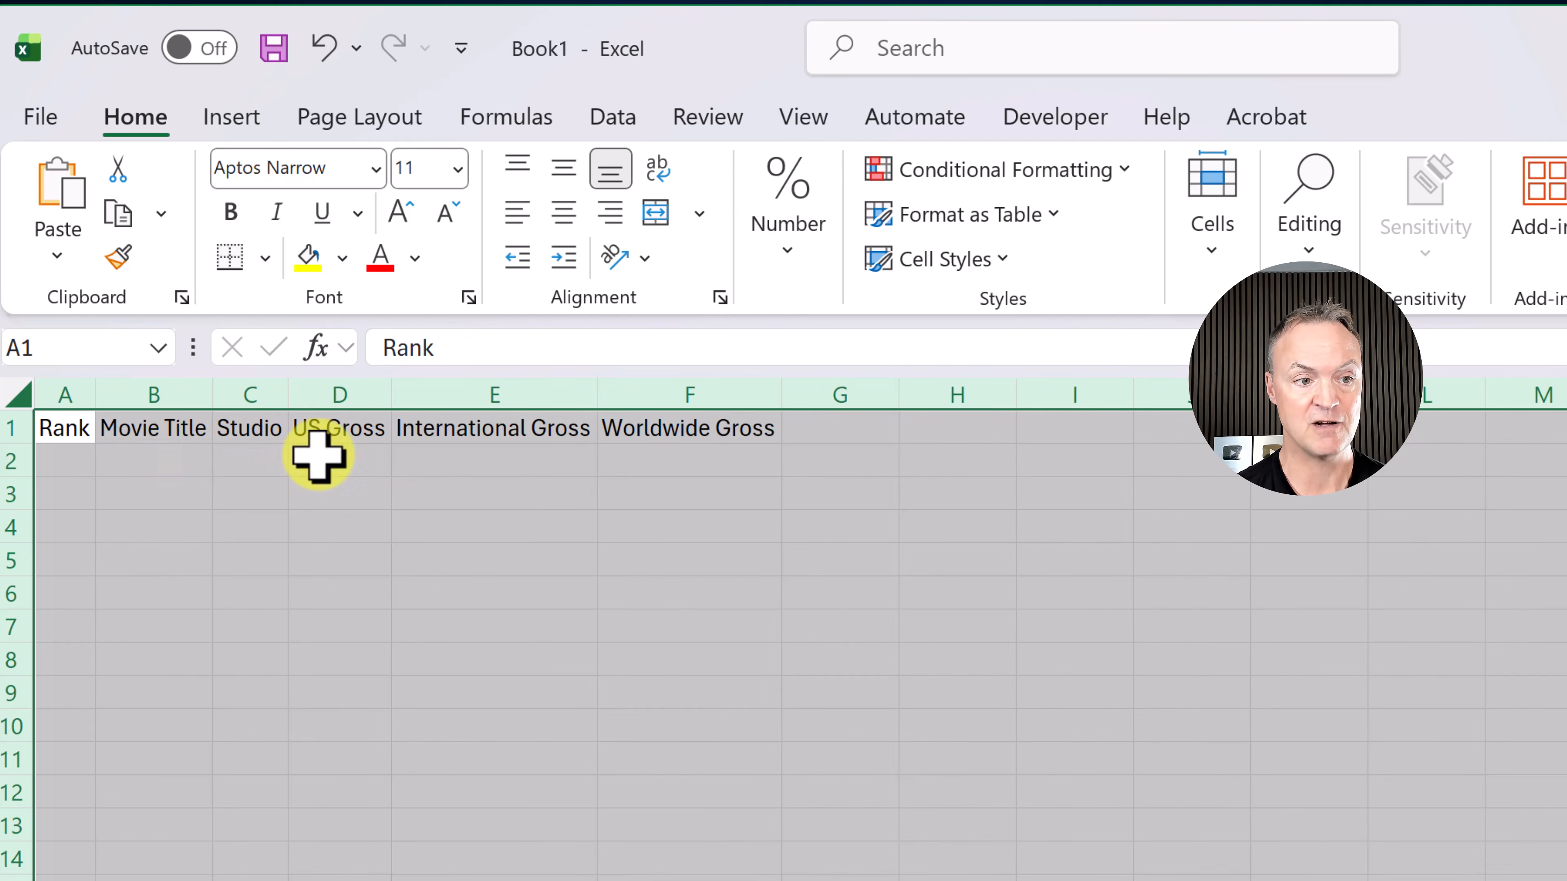
{"action": "left_click", "coordinate": [520, 449]}
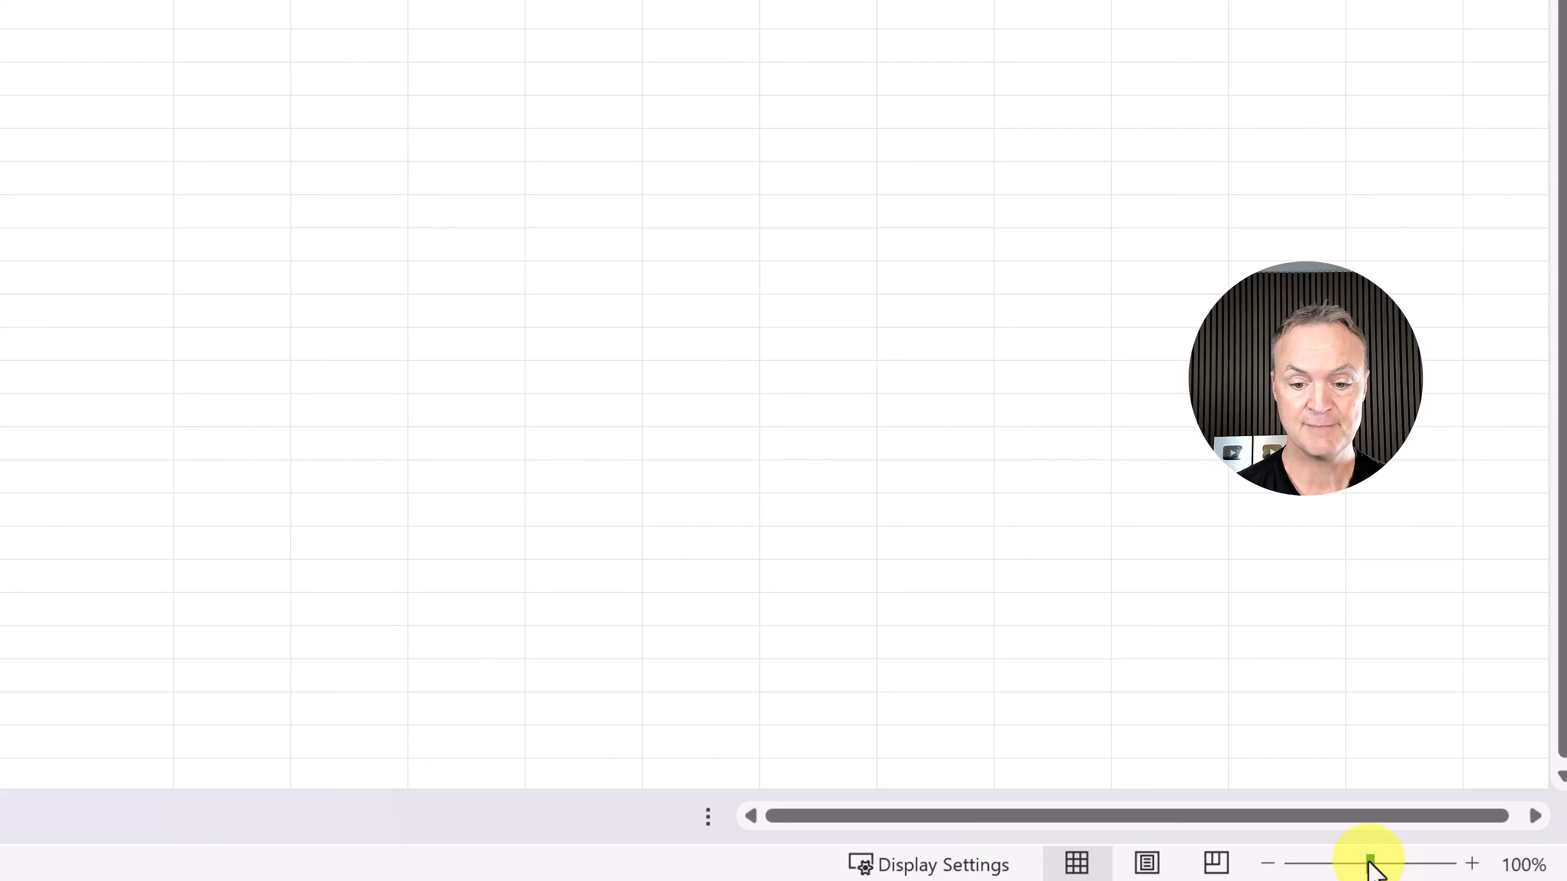
{"action": "left_click_drag", "start_coordinate": [1367, 861], "coordinate": [1378, 862]}
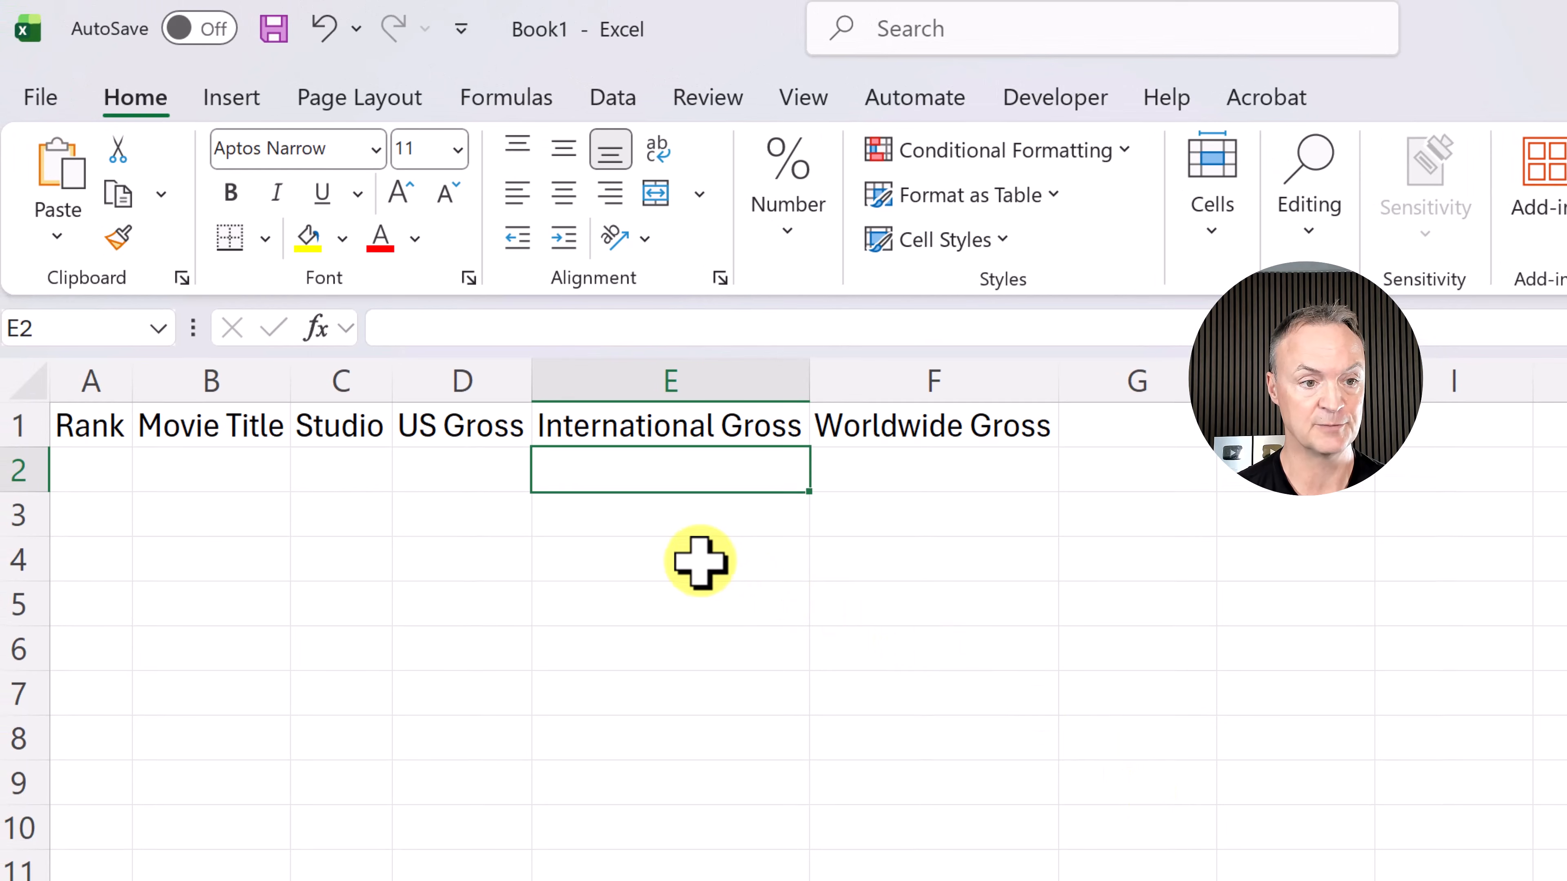
Step: Overwrite the Studio heading in cell C1 with "s" and undo the entry
{"action": "left_click", "coordinate": [222, 225]}
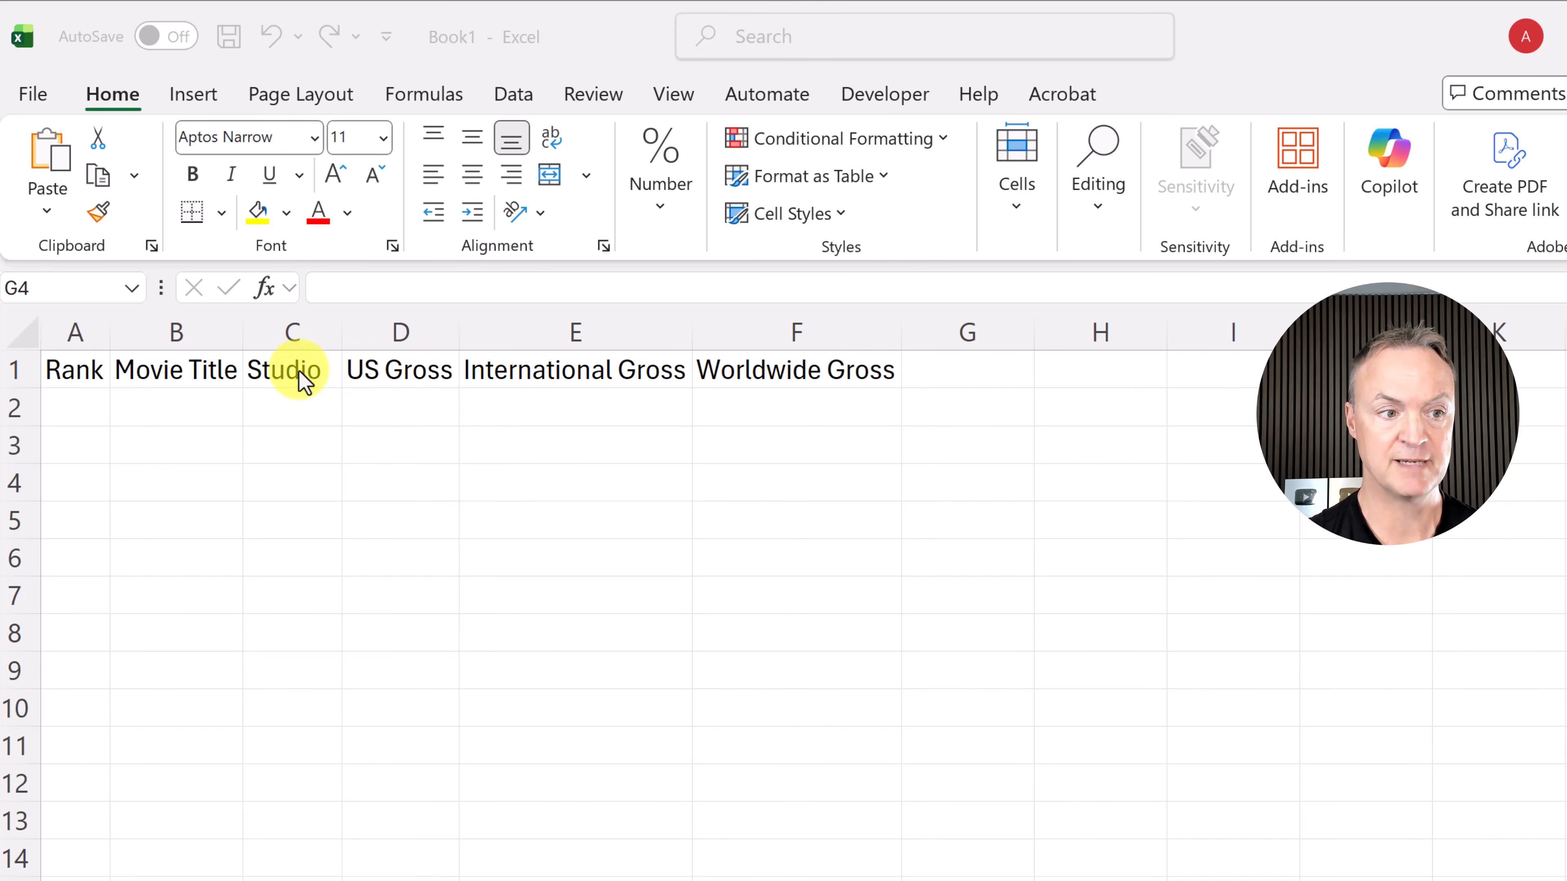
{"action": "left_click", "coordinate": [316, 364]}
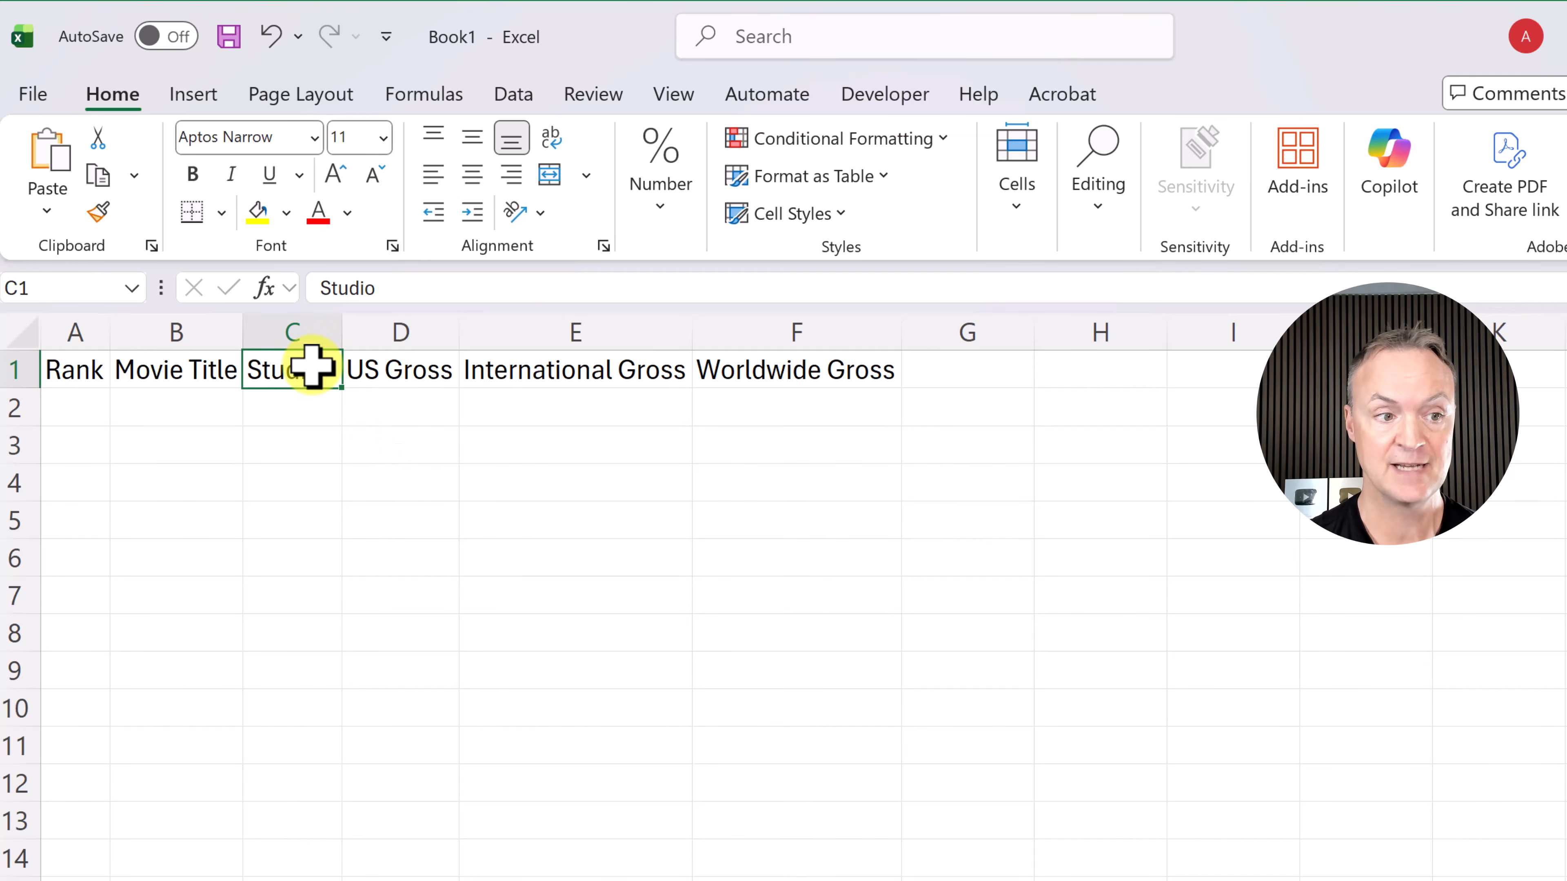
{"action": "type", "text": "s"}
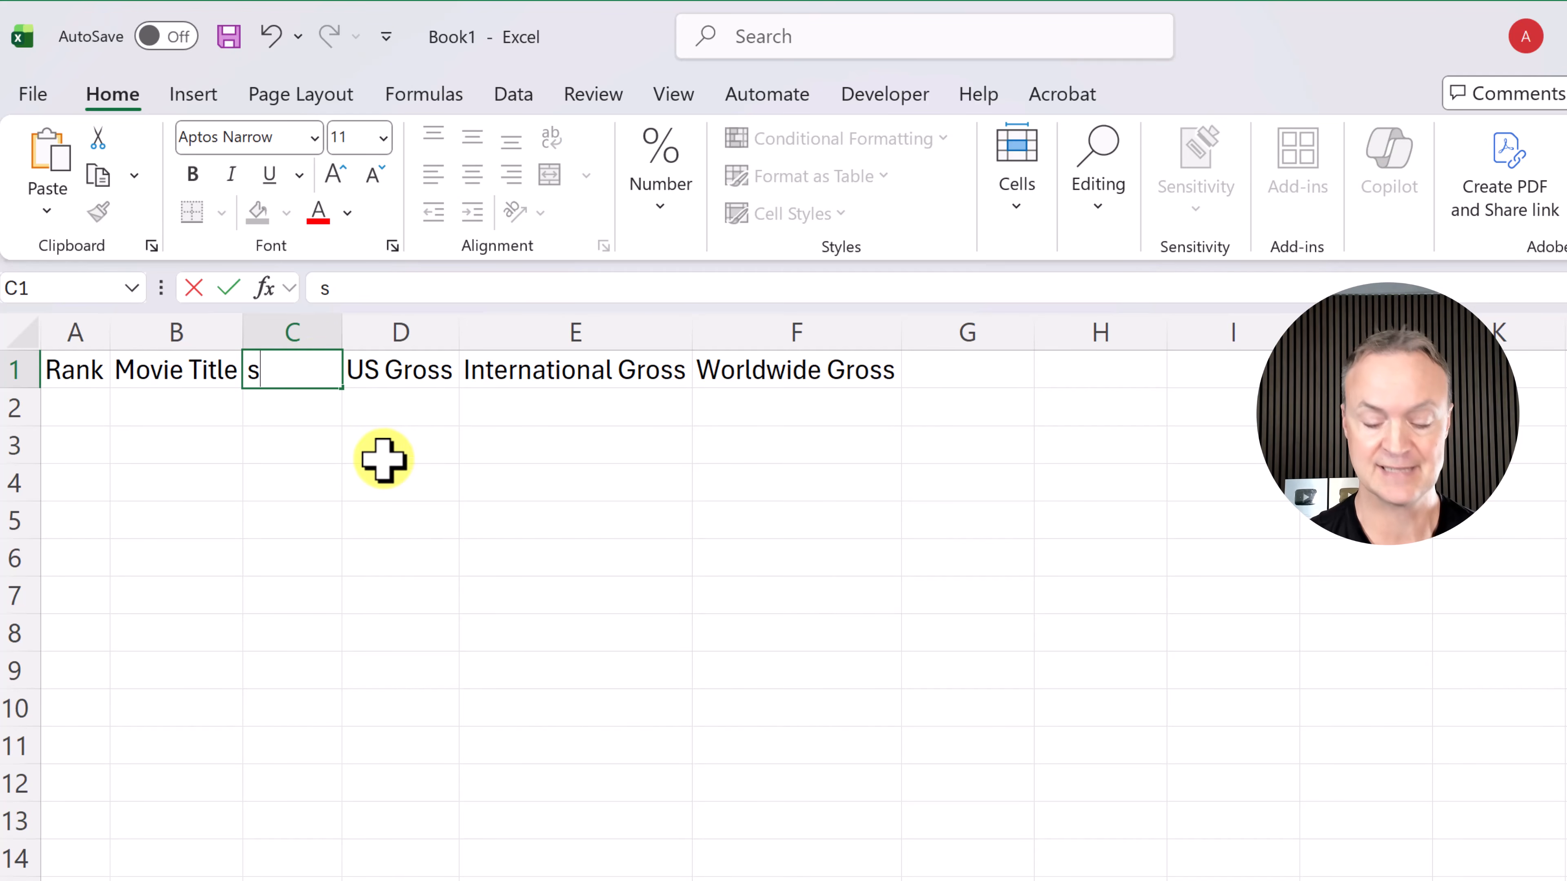
{"action": "left_click", "coordinate": [386, 474]}
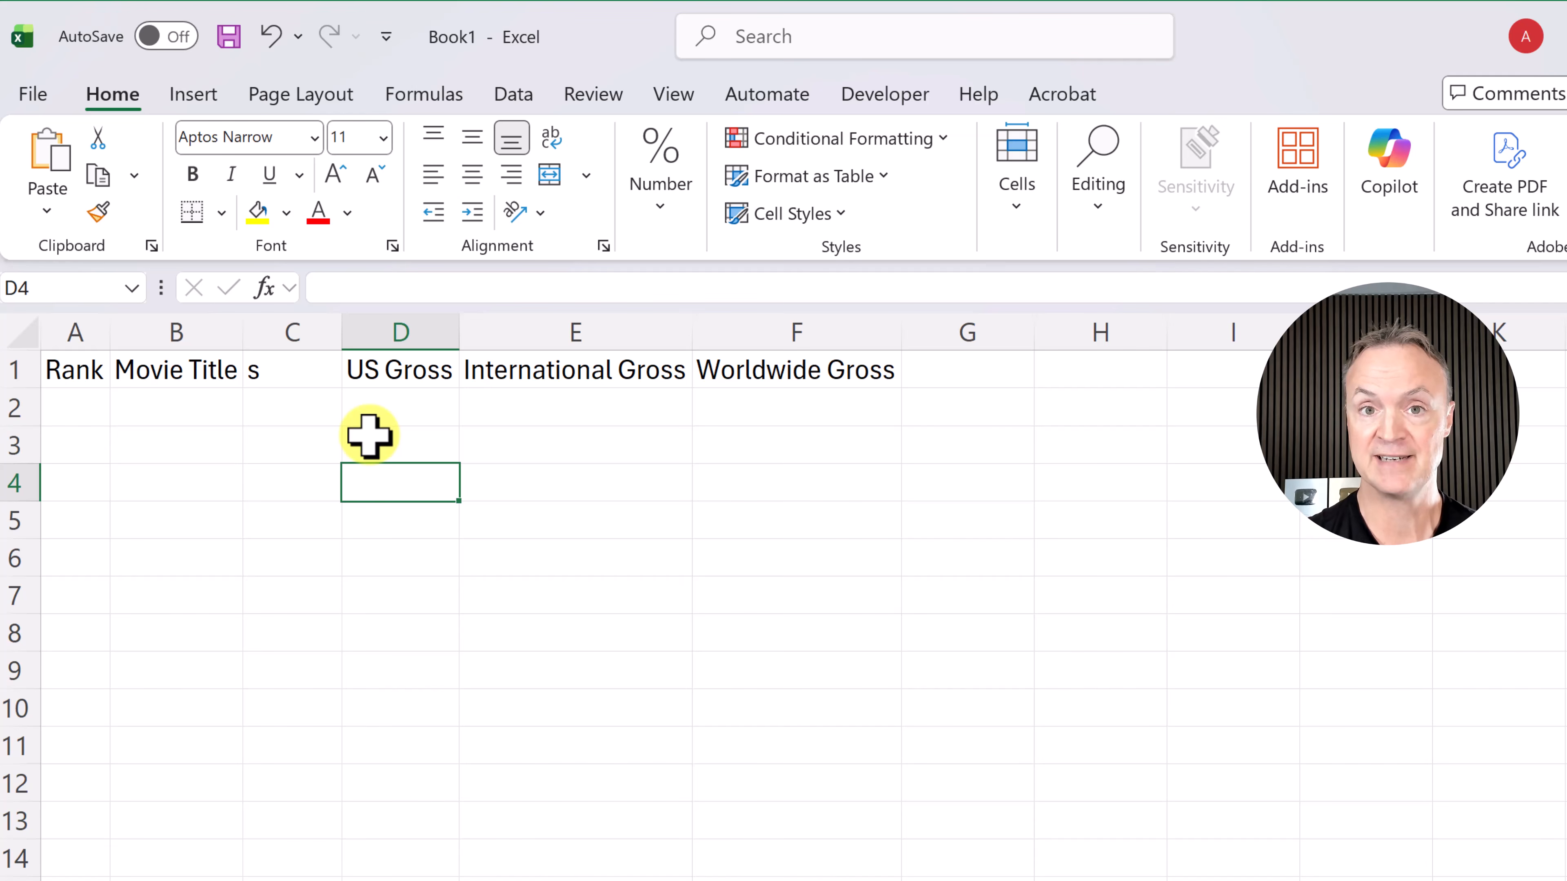
{"action": "key", "text": "ctrl+z"}
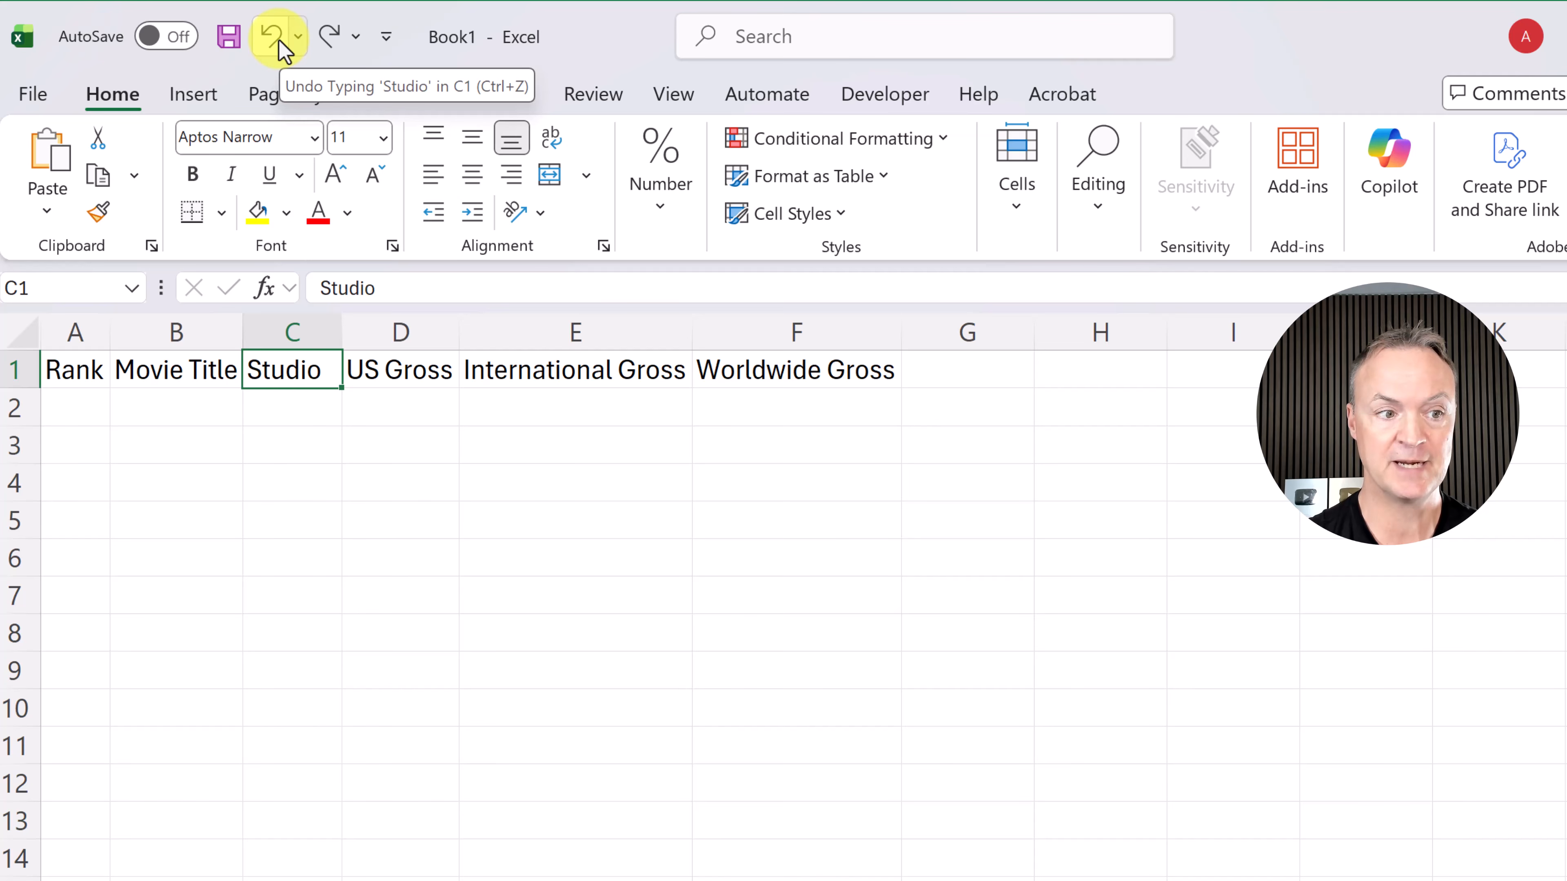
Step: Edit the existing heading in cell C1 to read Studios
{"action": "left_click", "coordinate": [329, 441]}
{"action": "left_click", "coordinate": [322, 371]}
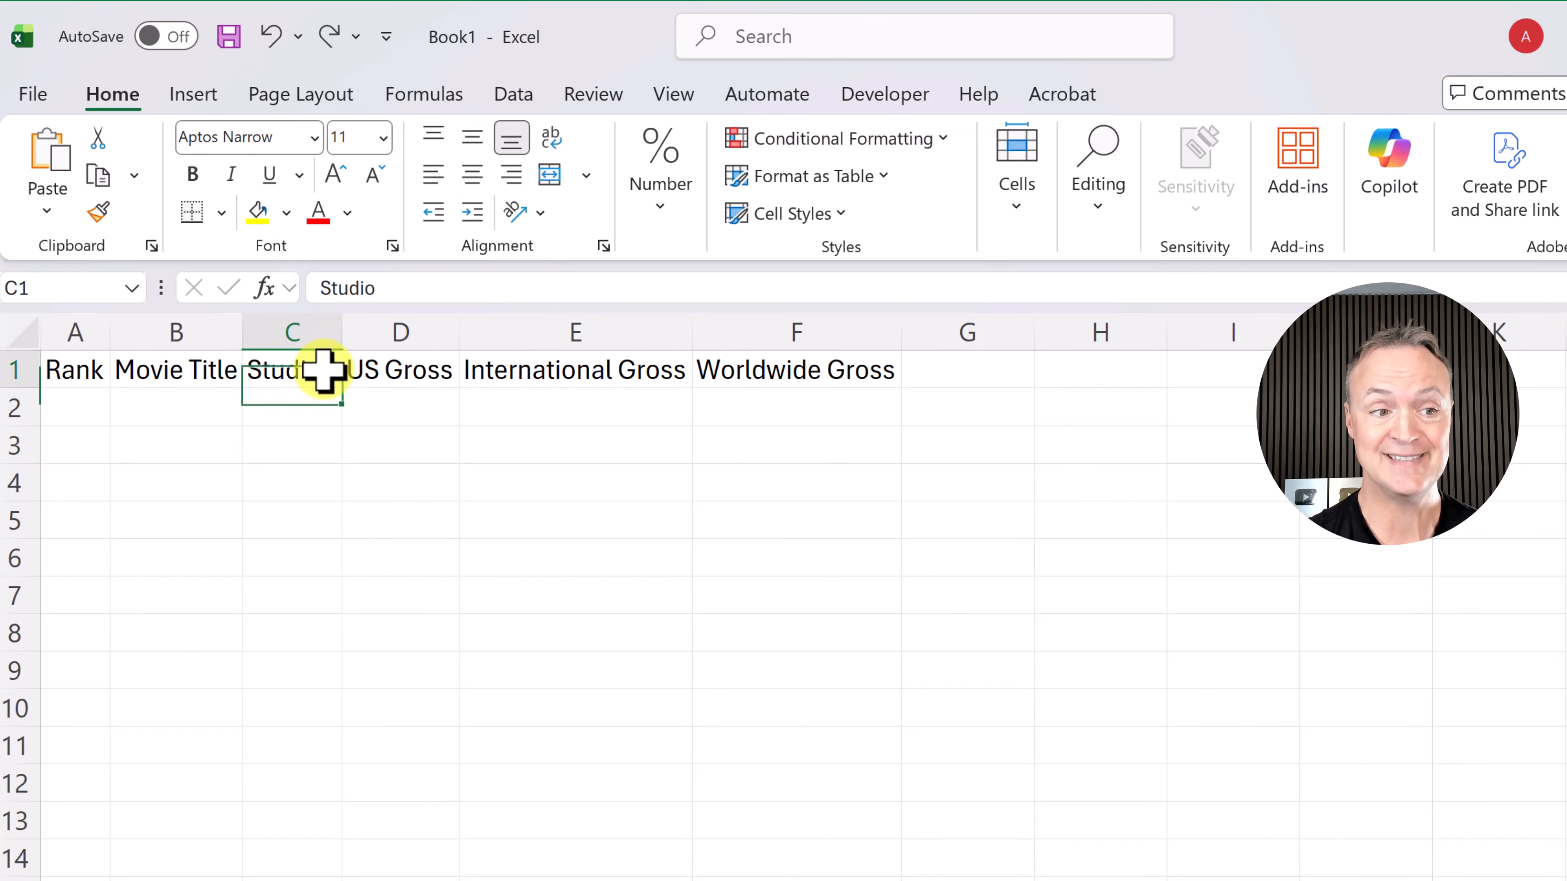
{"action": "double_click", "coordinate": [323, 370]}
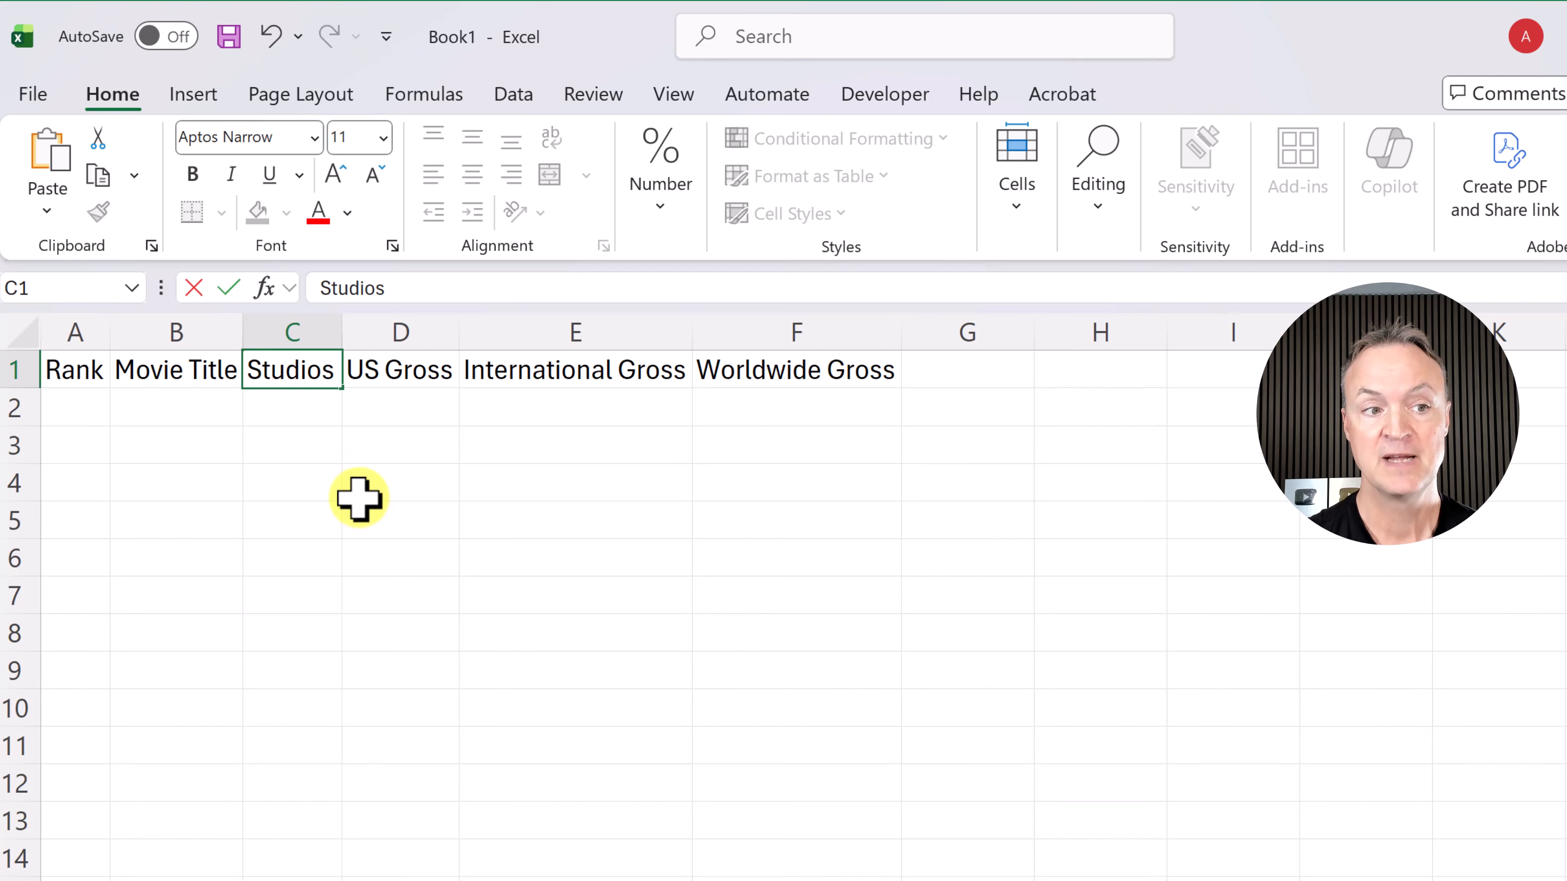
{"action": "left_click", "coordinate": [351, 478]}
Step: Remove the final s from the heading in cell C1 so it reads Studio
{"action": "left_click", "coordinate": [302, 370]}
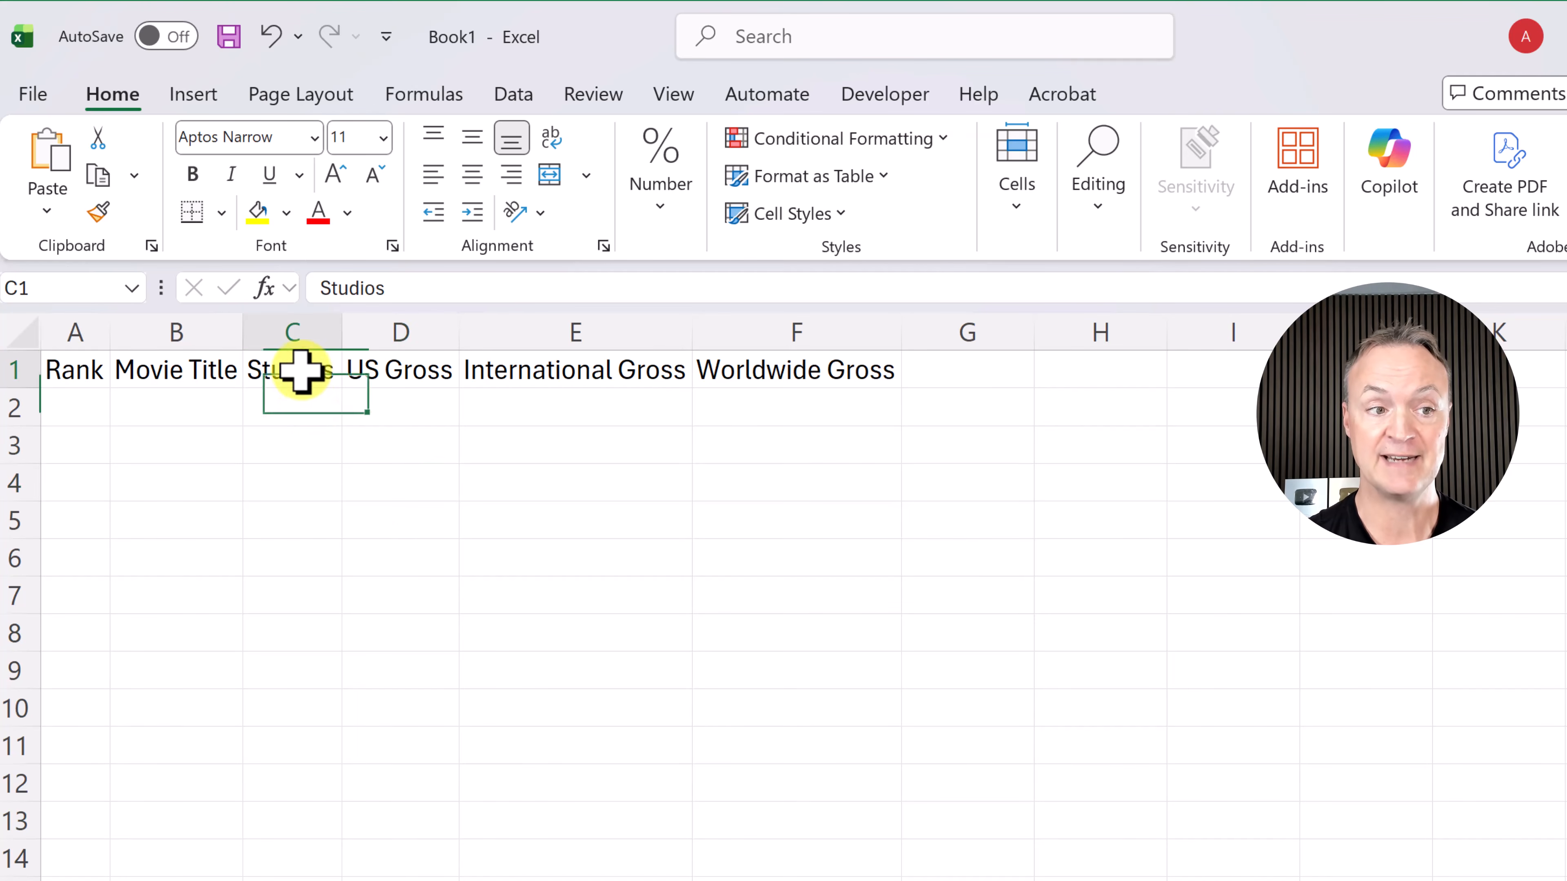
{"action": "left_click", "coordinate": [538, 300]}
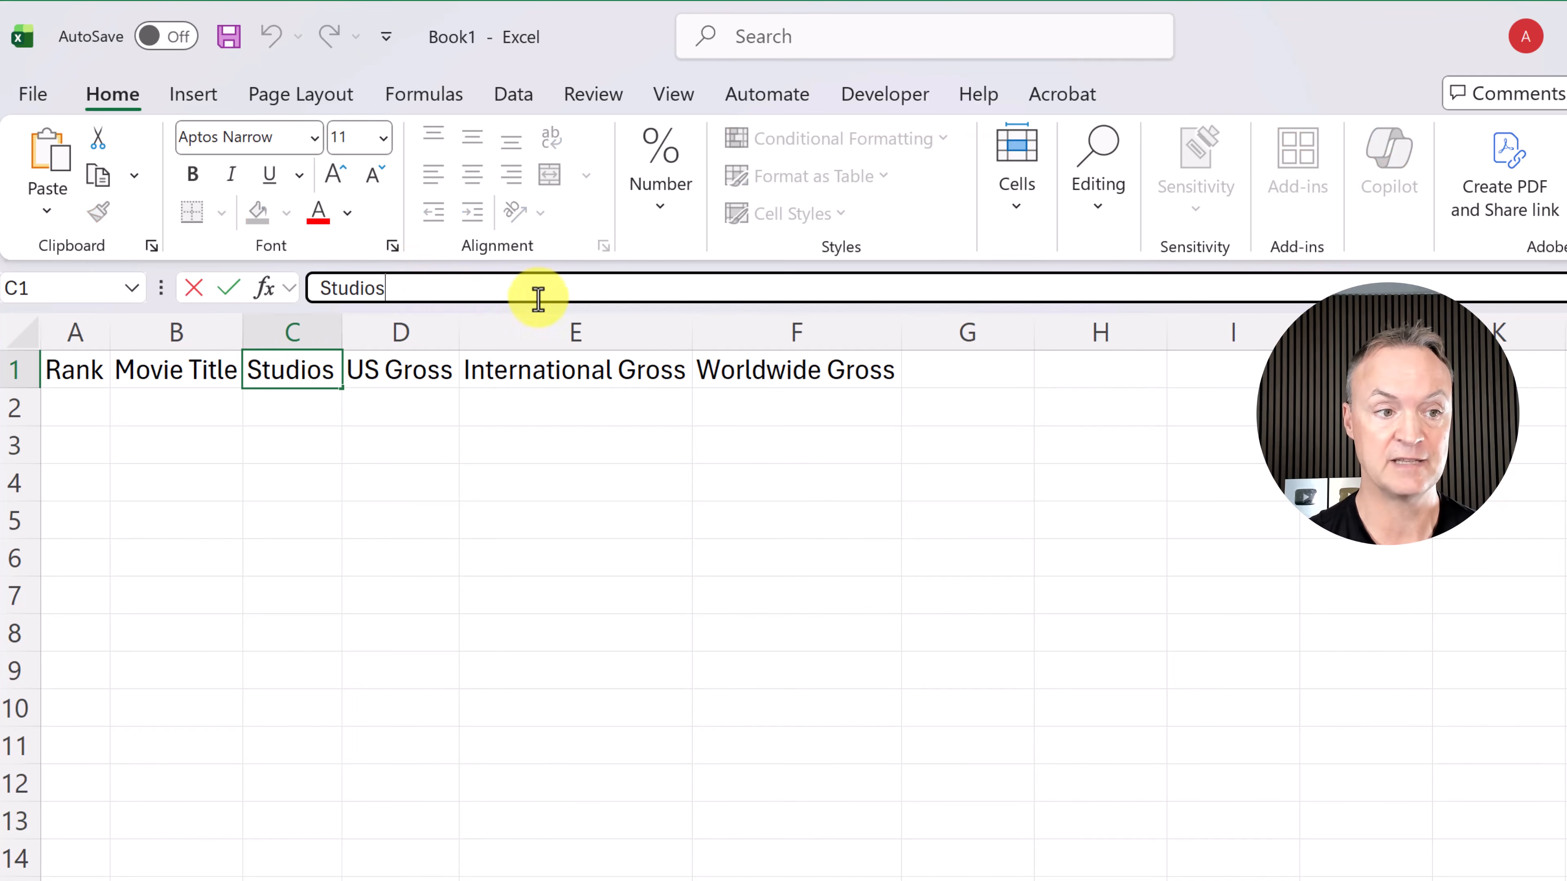
{"action": "left_click", "coordinate": [325, 453]}
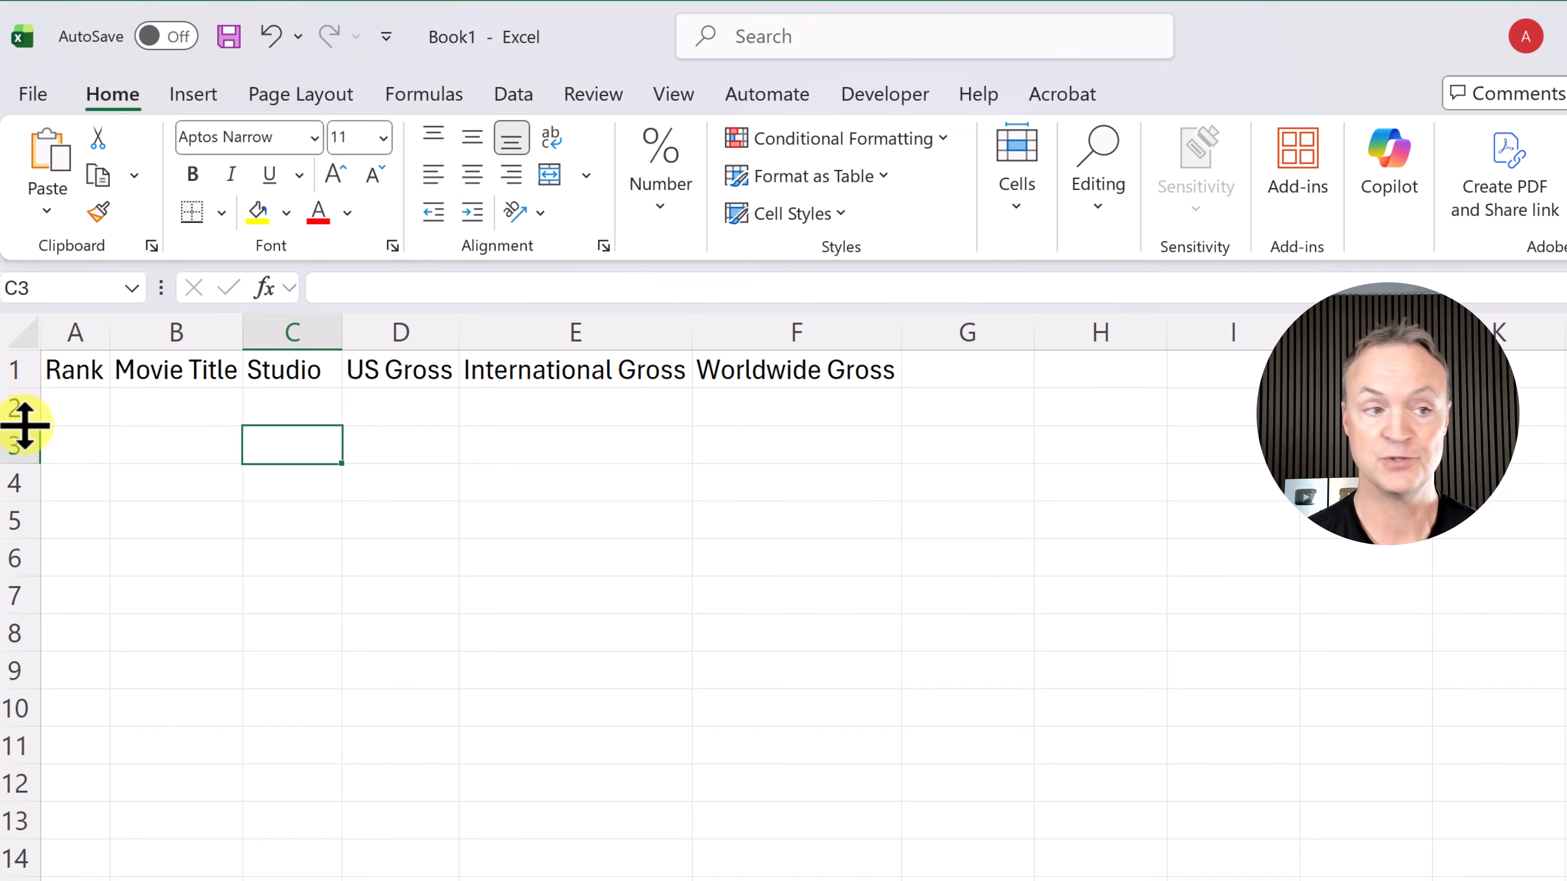
Step: Slightly increase the height of row 2
{"action": "mouse_move", "coordinate": [24, 425]}
{"action": "left_mouse_down"}
{"action": "mouse_move", "coordinate": [25, 466]}
{"action": "mouse_move", "coordinate": [24, 432]}
{"action": "left_mouse_up"}
{"action": "left_click", "coordinate": [178, 487]}
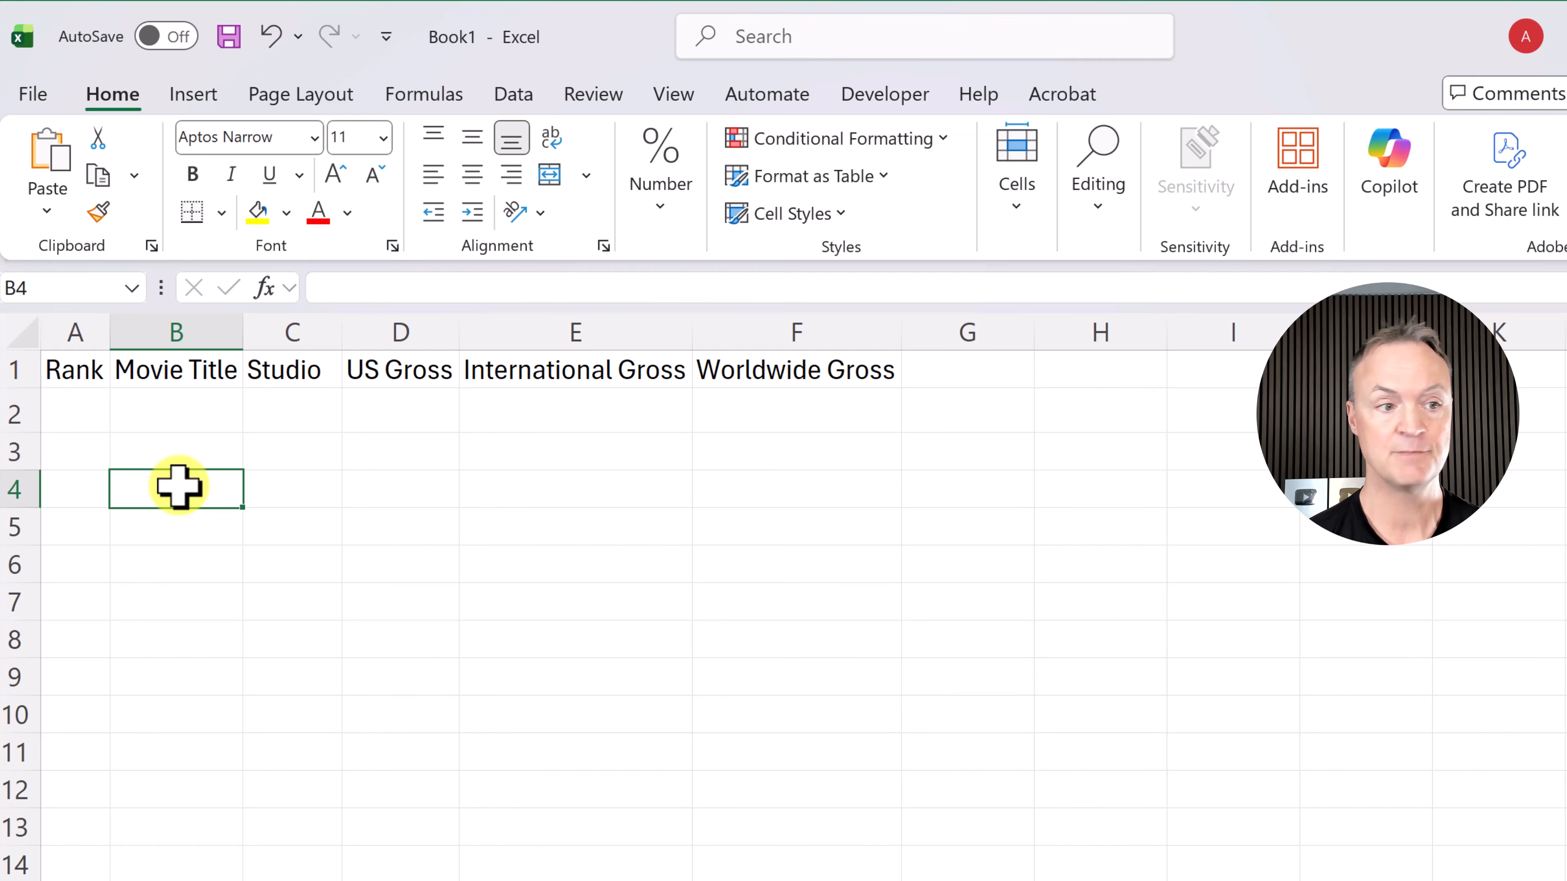
Step: Set the Rank heading in cell A1 to Amasis MT Pro Black at size 18 and auto-fit column A
{"action": "left_click", "coordinate": [74, 374]}
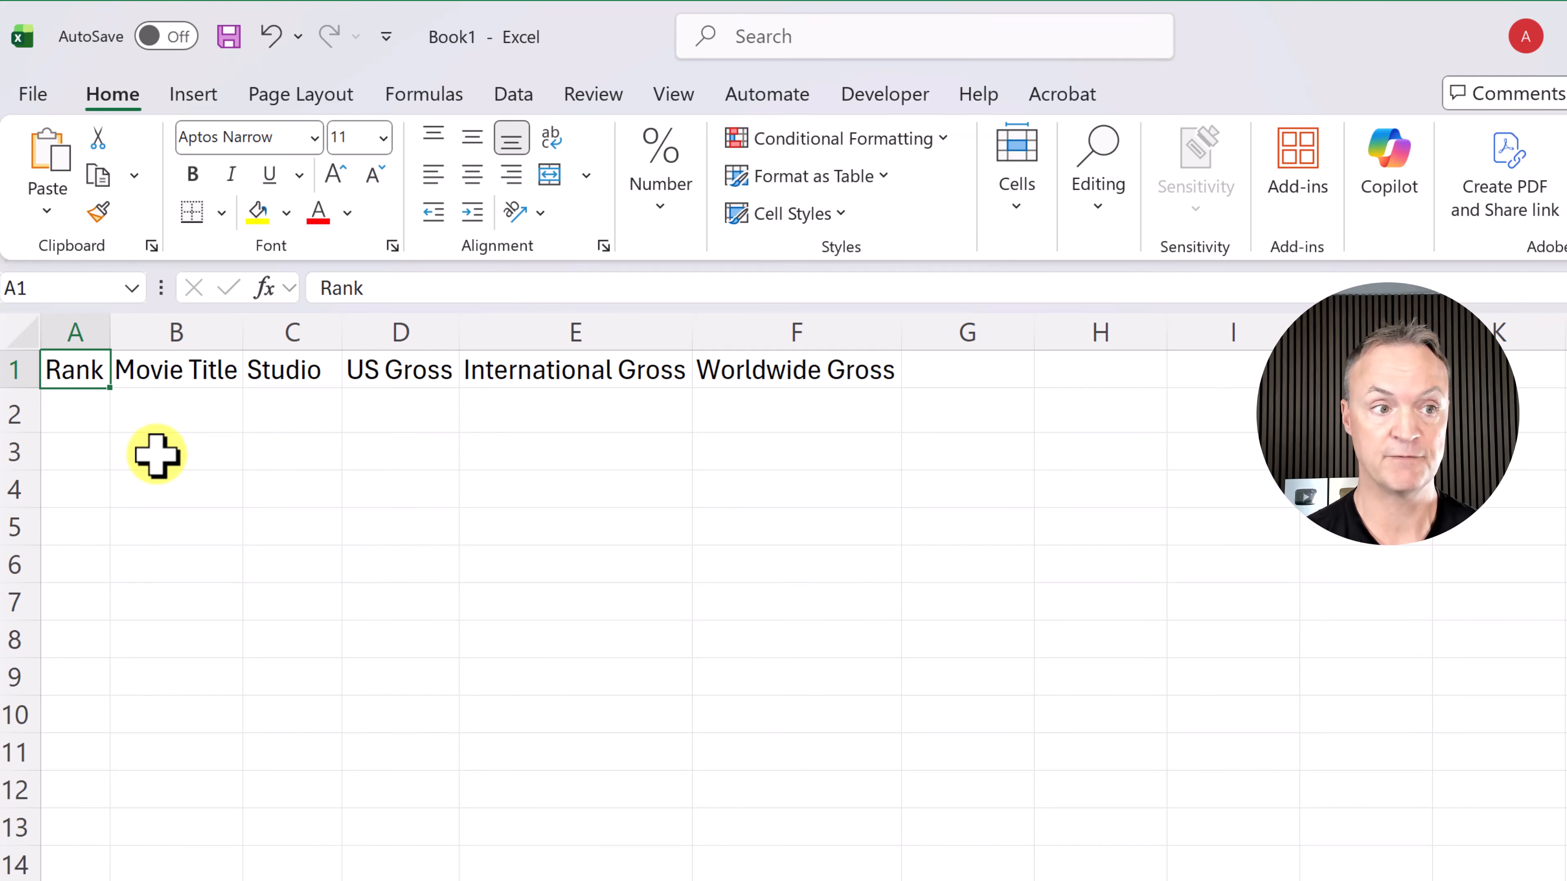
{"action": "left_click", "coordinate": [315, 148]}
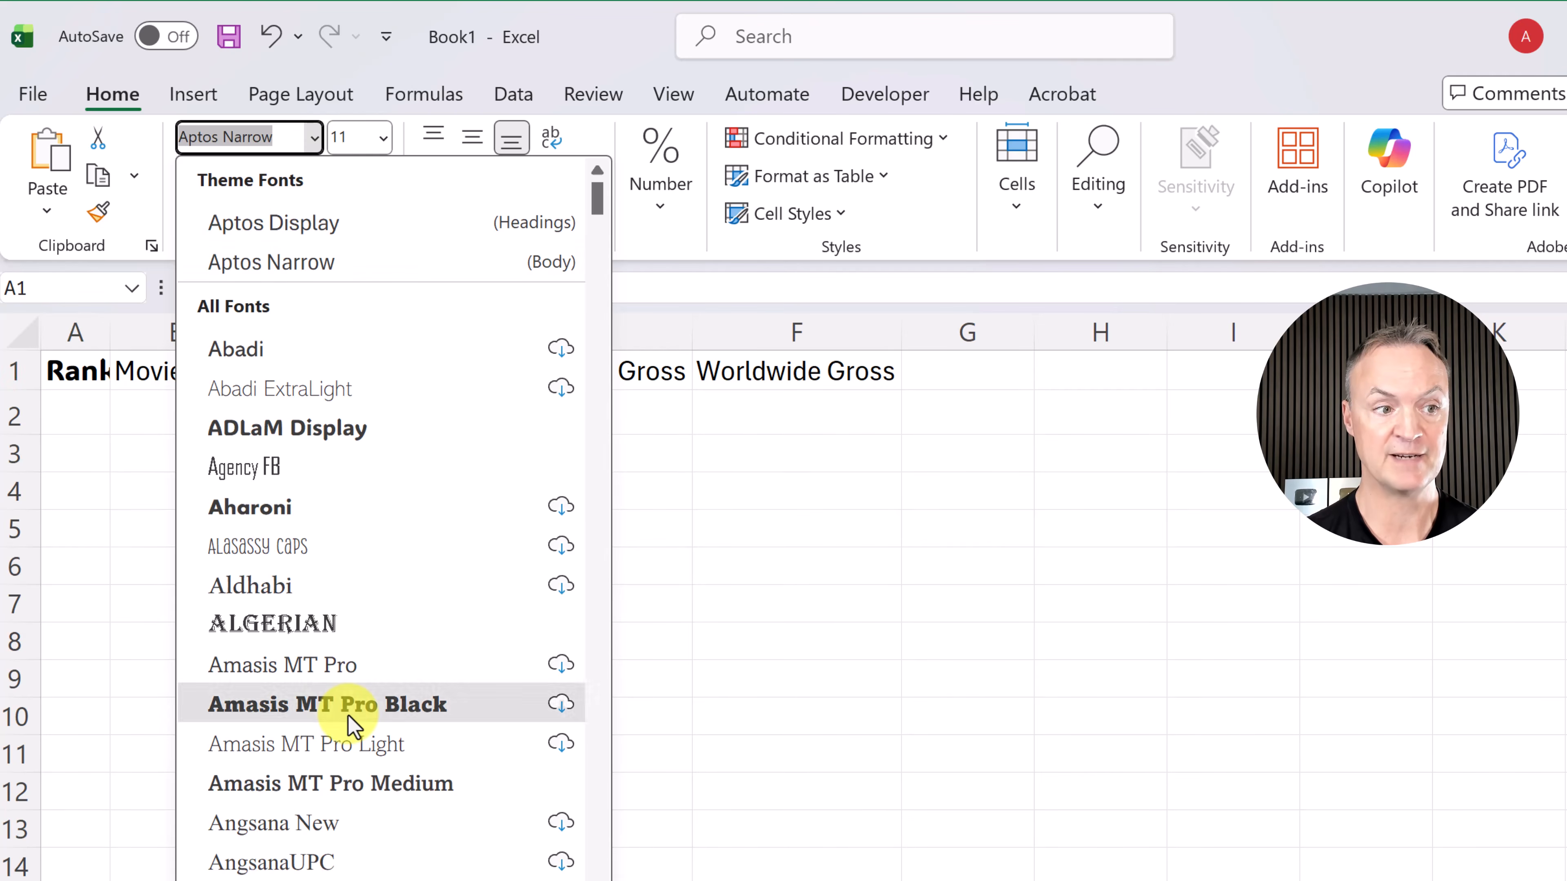
{"action": "left_click", "coordinate": [365, 709]}
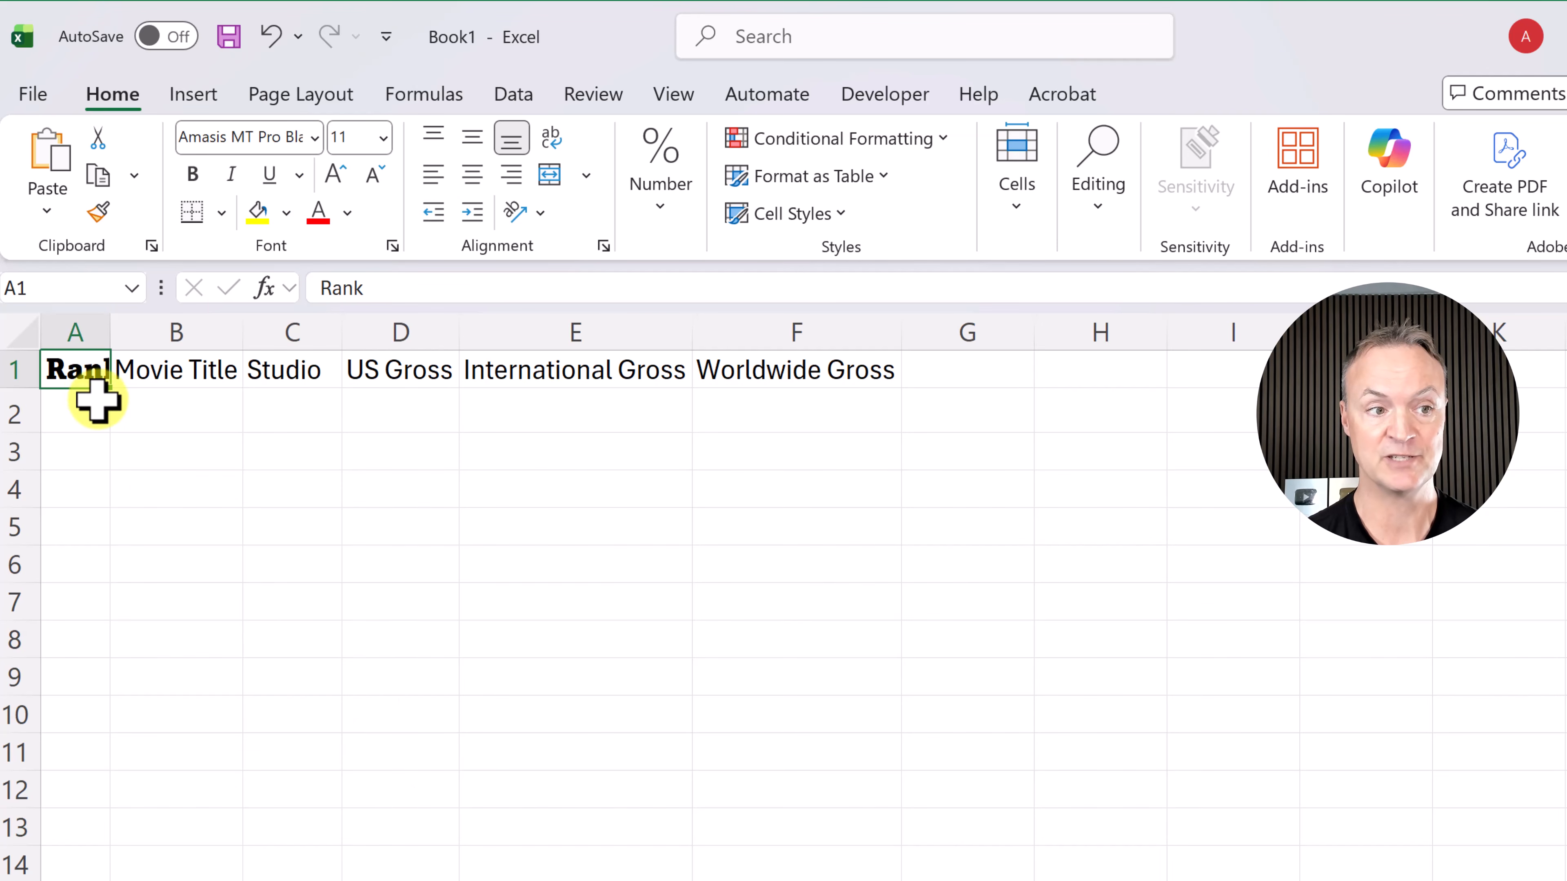
{"action": "left_click", "coordinate": [379, 144]}
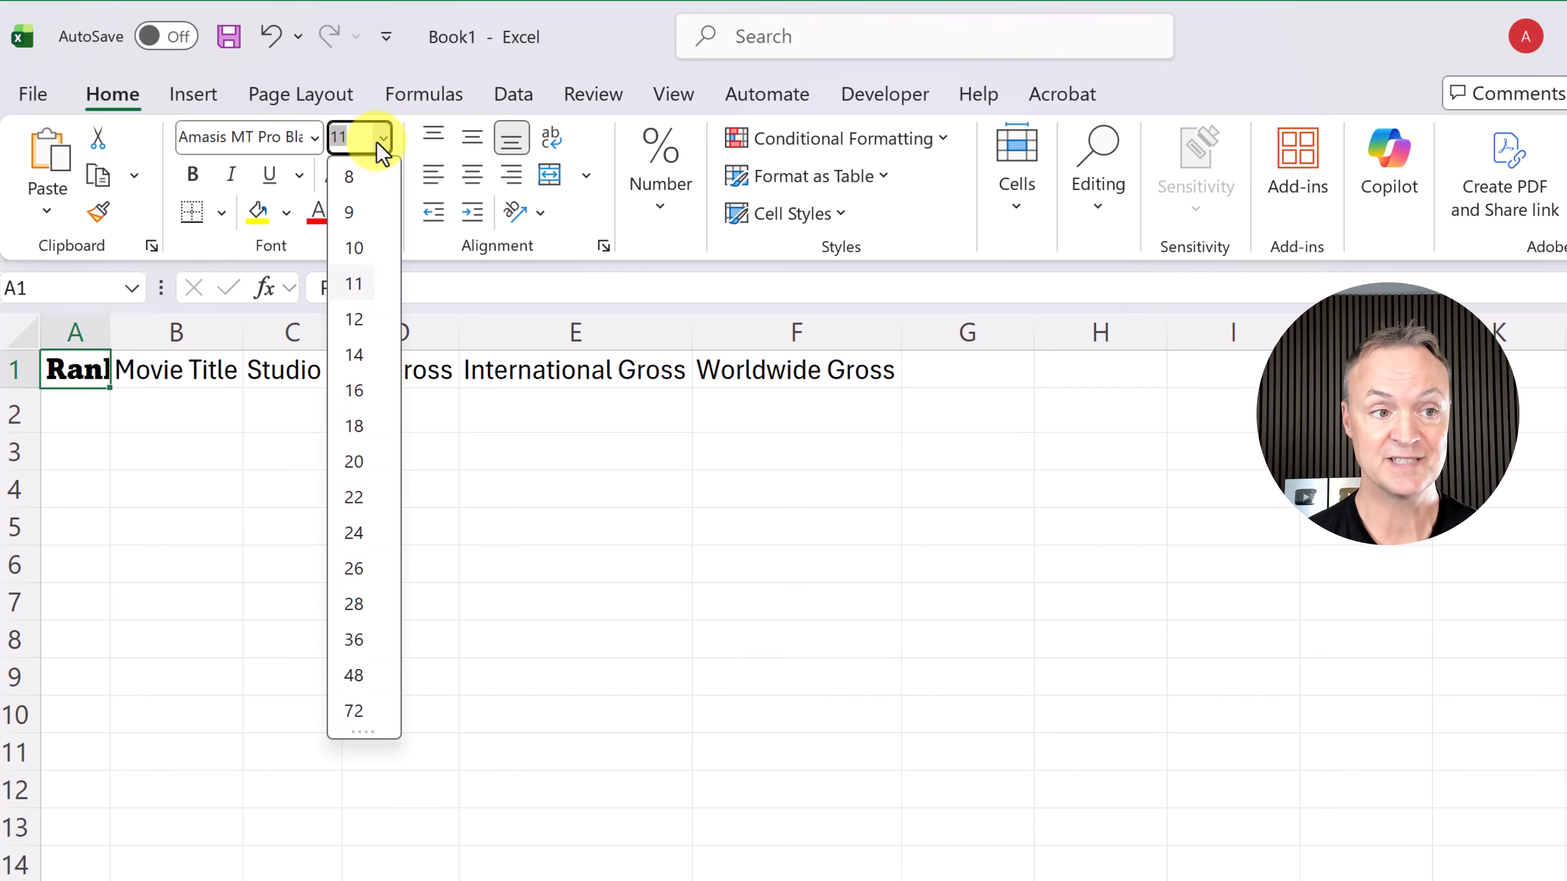
{"action": "left_click", "coordinate": [350, 435]}
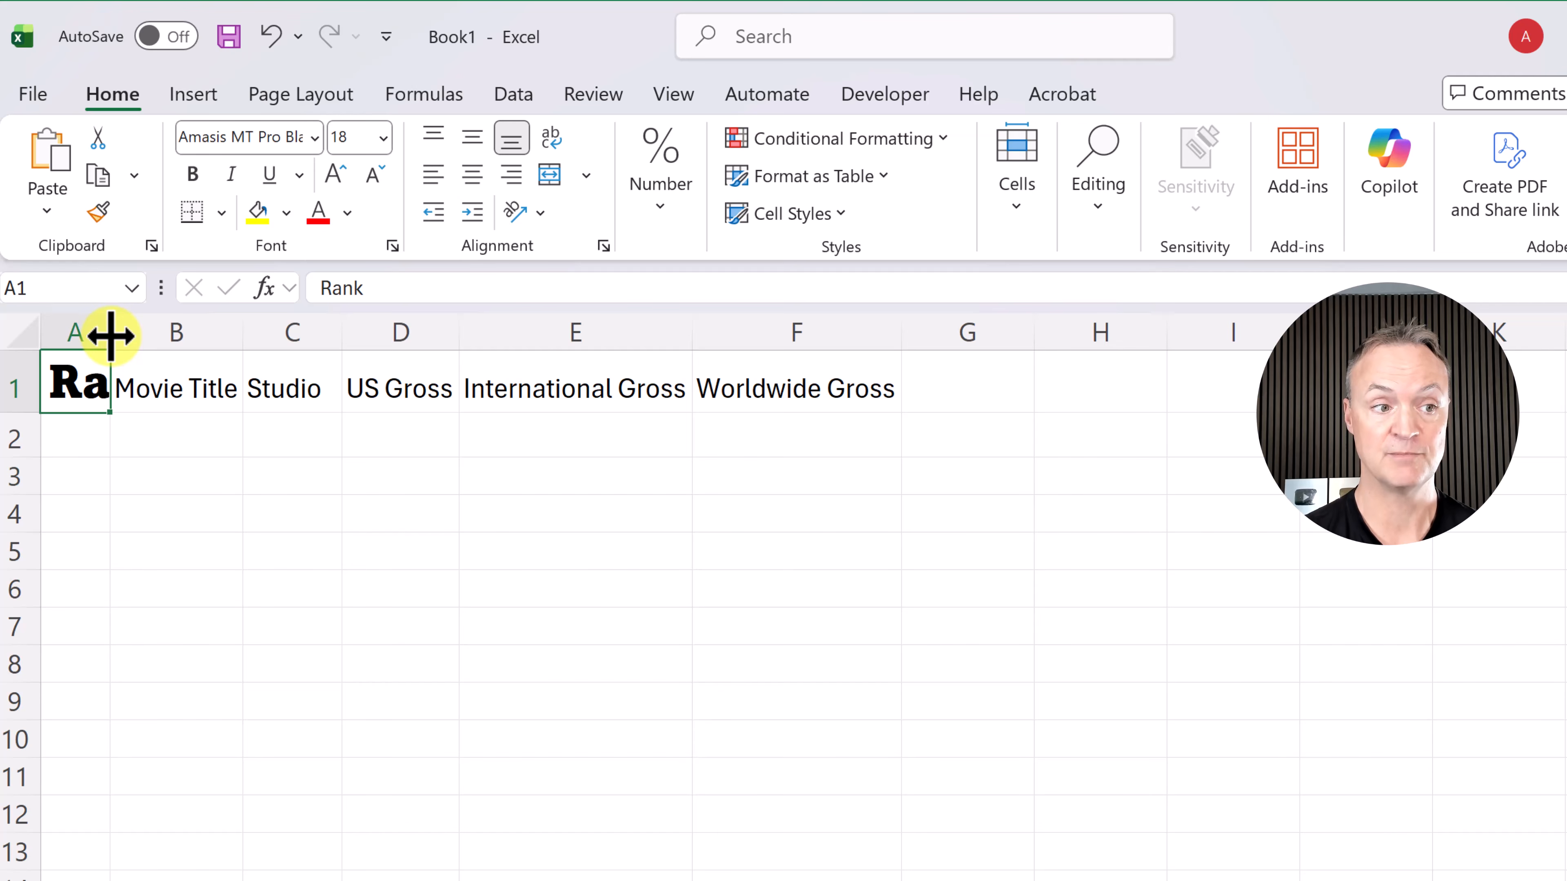
{"action": "double_click", "coordinate": [111, 335]}
{"action": "left_click", "coordinate": [261, 487]}
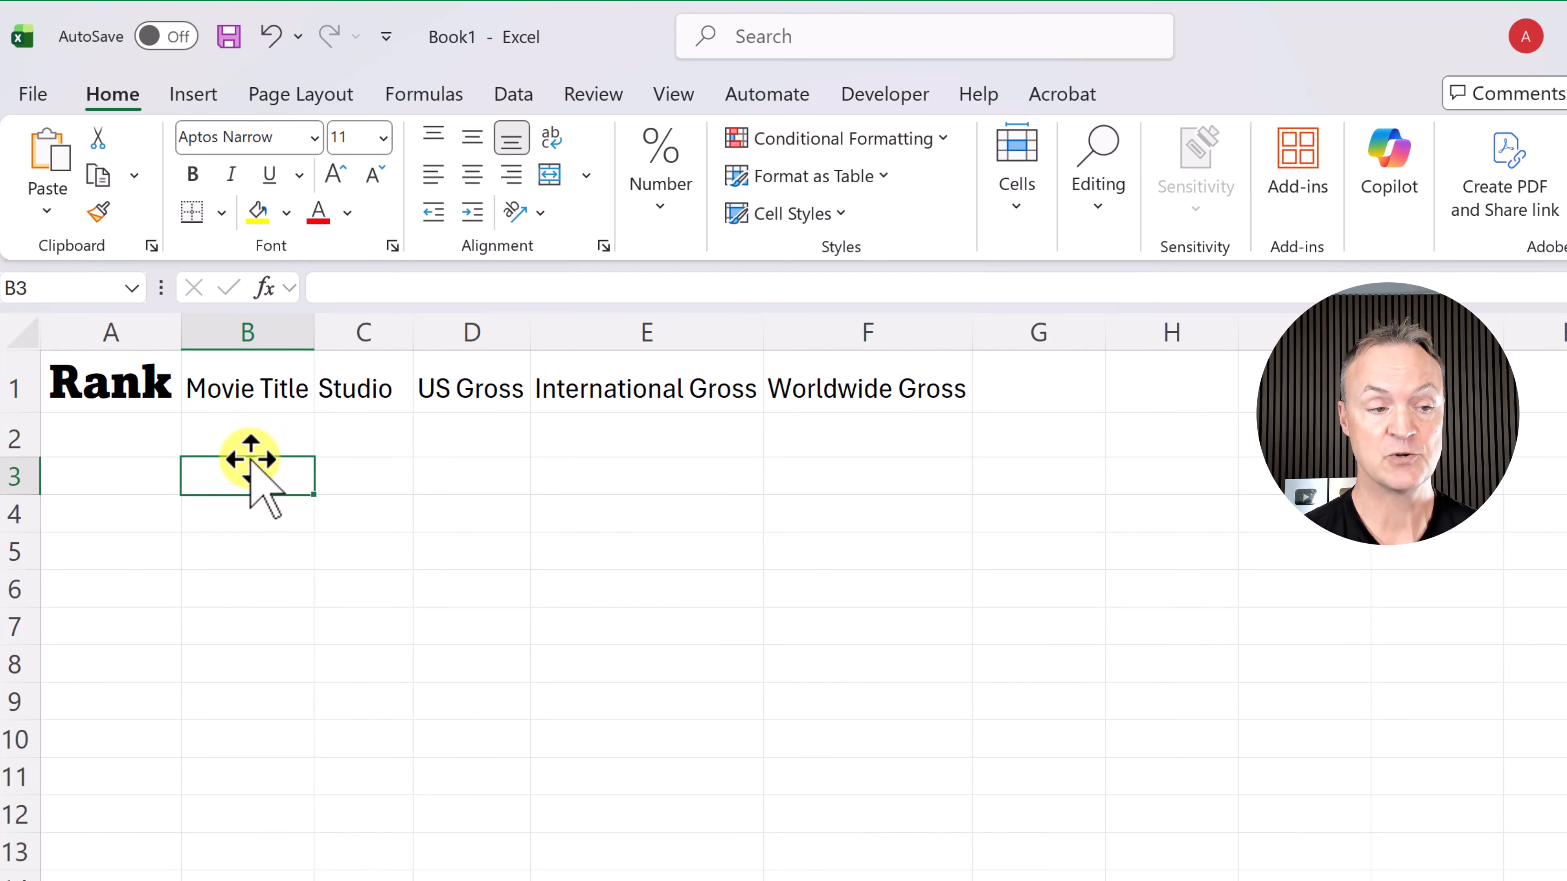
Step: Change the font color of the Rank heading in cell A1 to the standard golden orange
{"action": "left_click", "coordinate": [147, 385]}
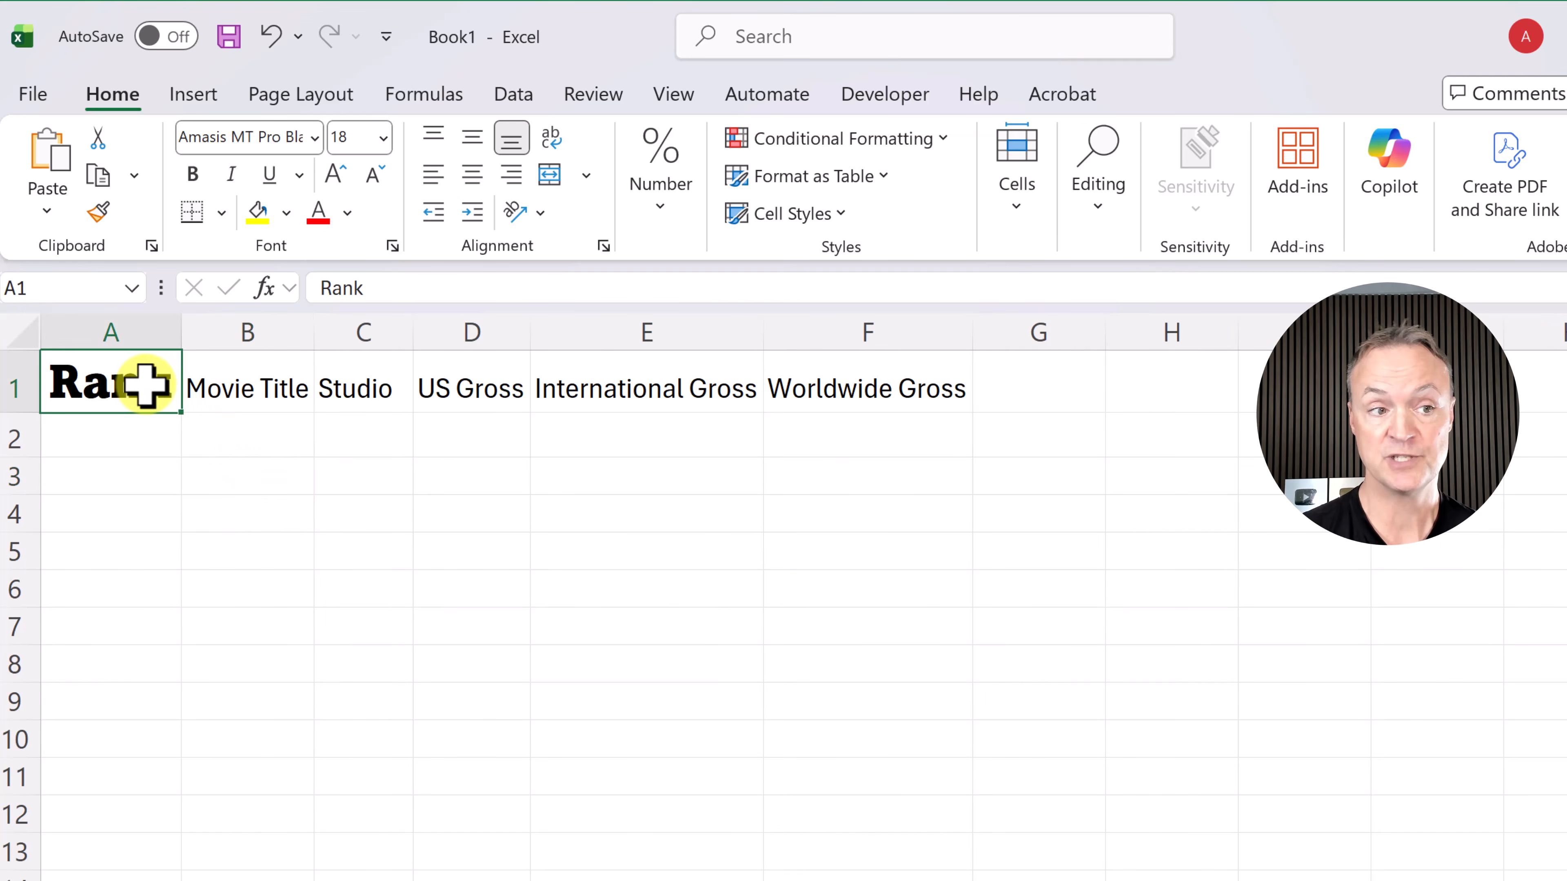
{"action": "left_click", "coordinate": [348, 213]}
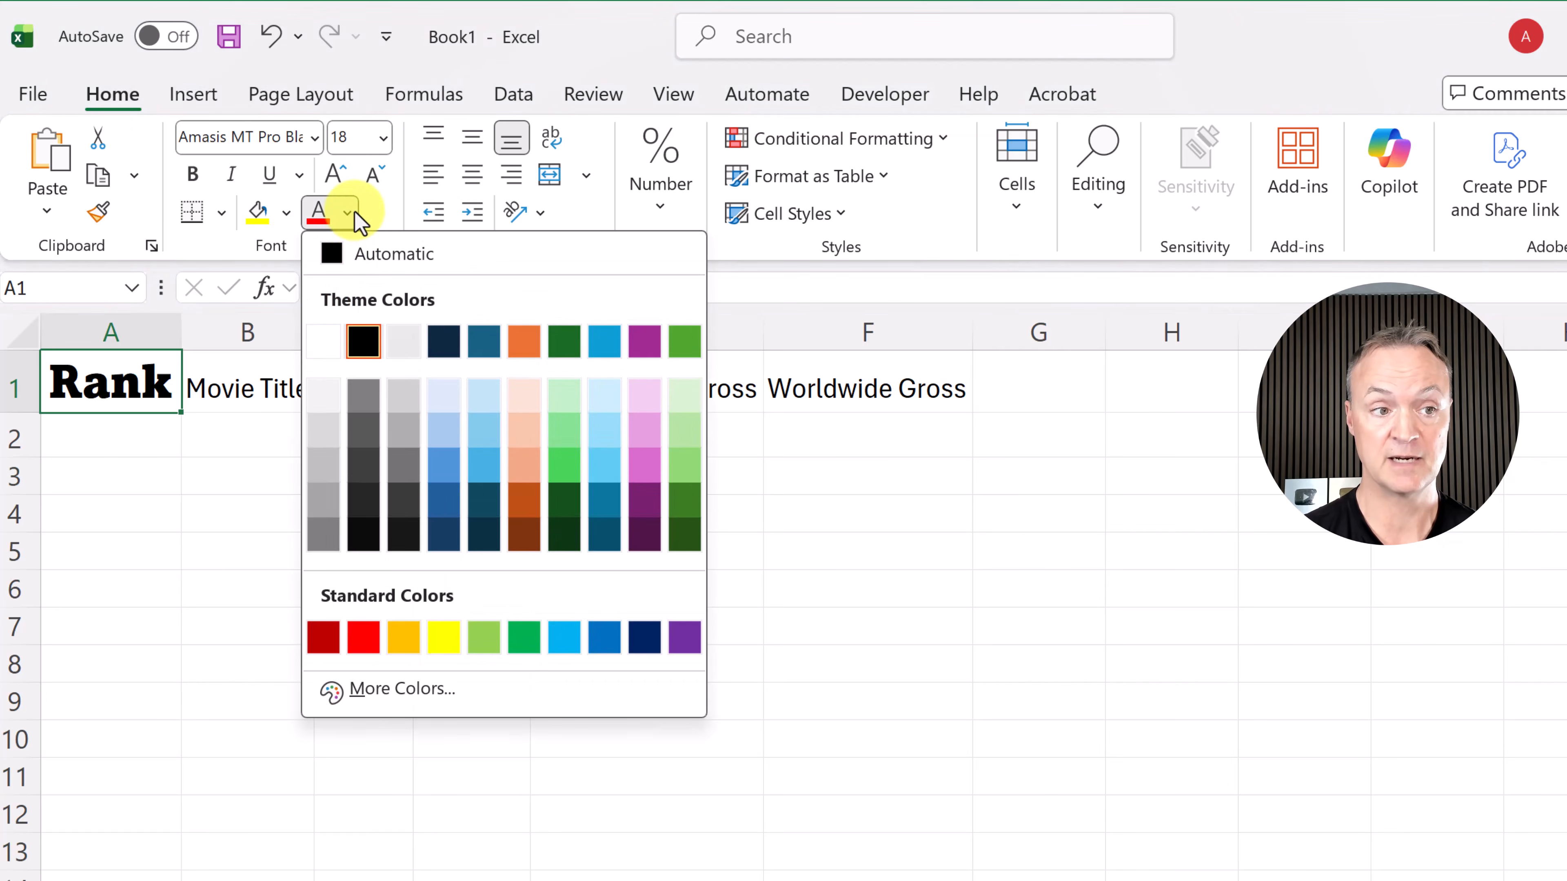
{"action": "left_click", "coordinate": [405, 638]}
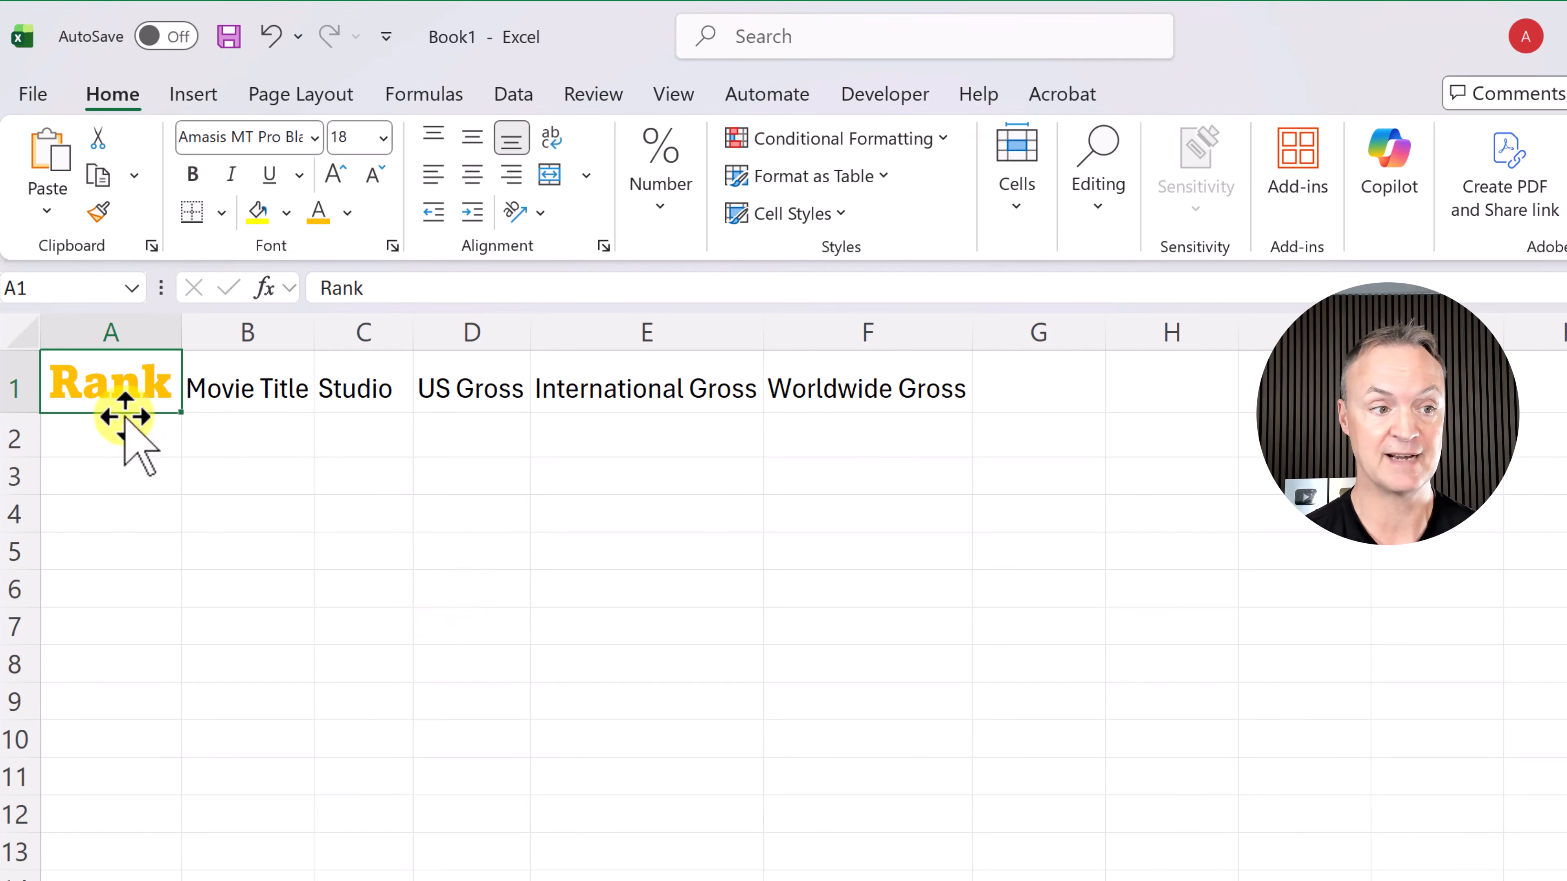
{"action": "left_click", "coordinate": [121, 439]}
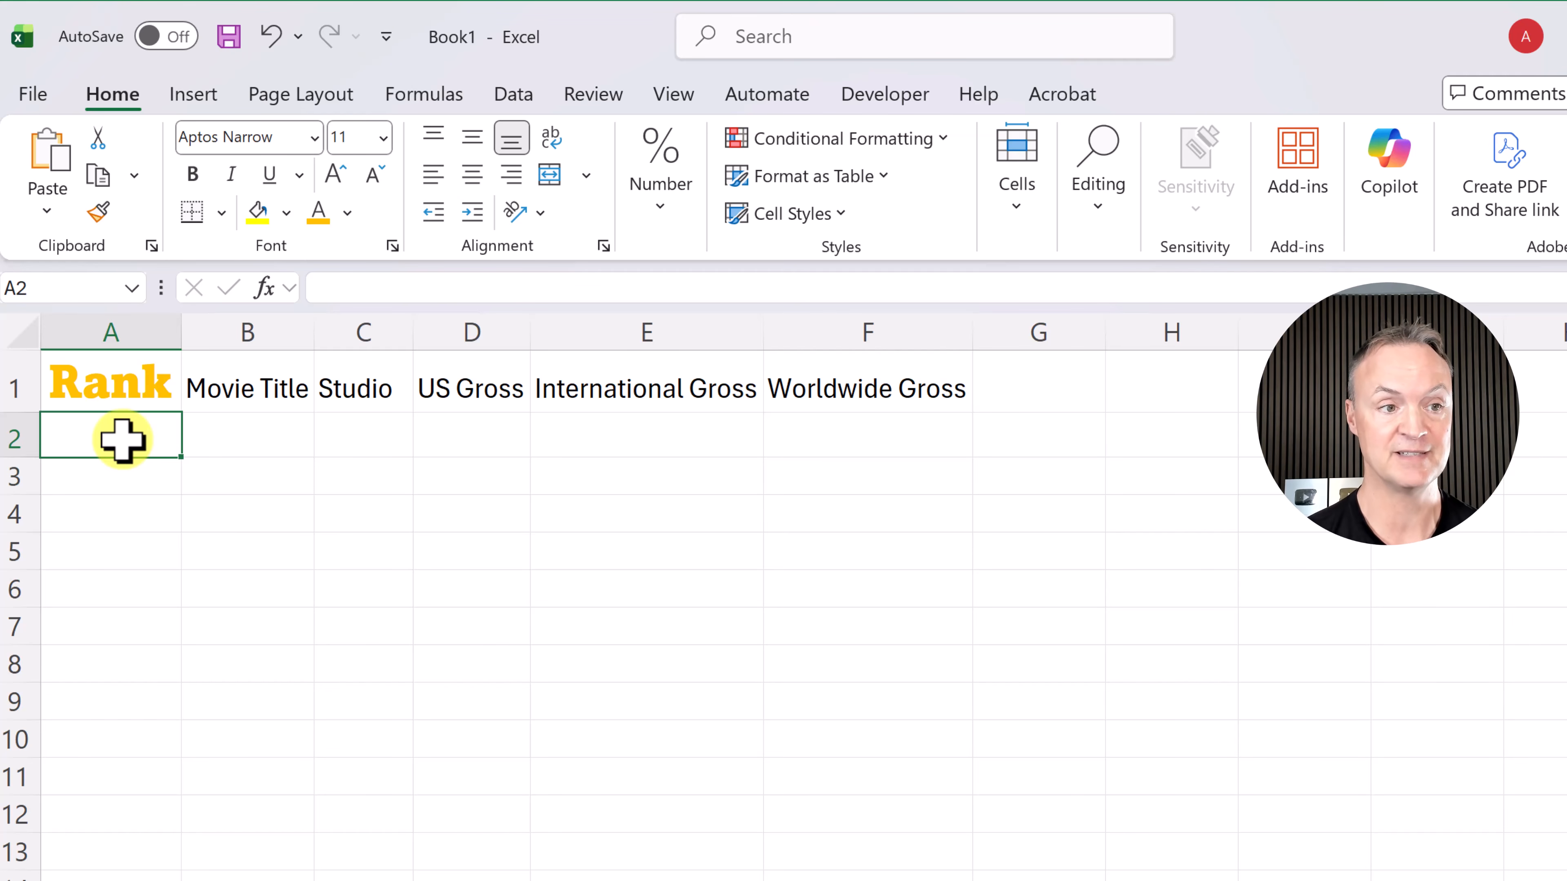
Step: Reduce the font size of the Rank heading in cell A1 to 14
{"action": "left_click", "coordinate": [157, 395]}
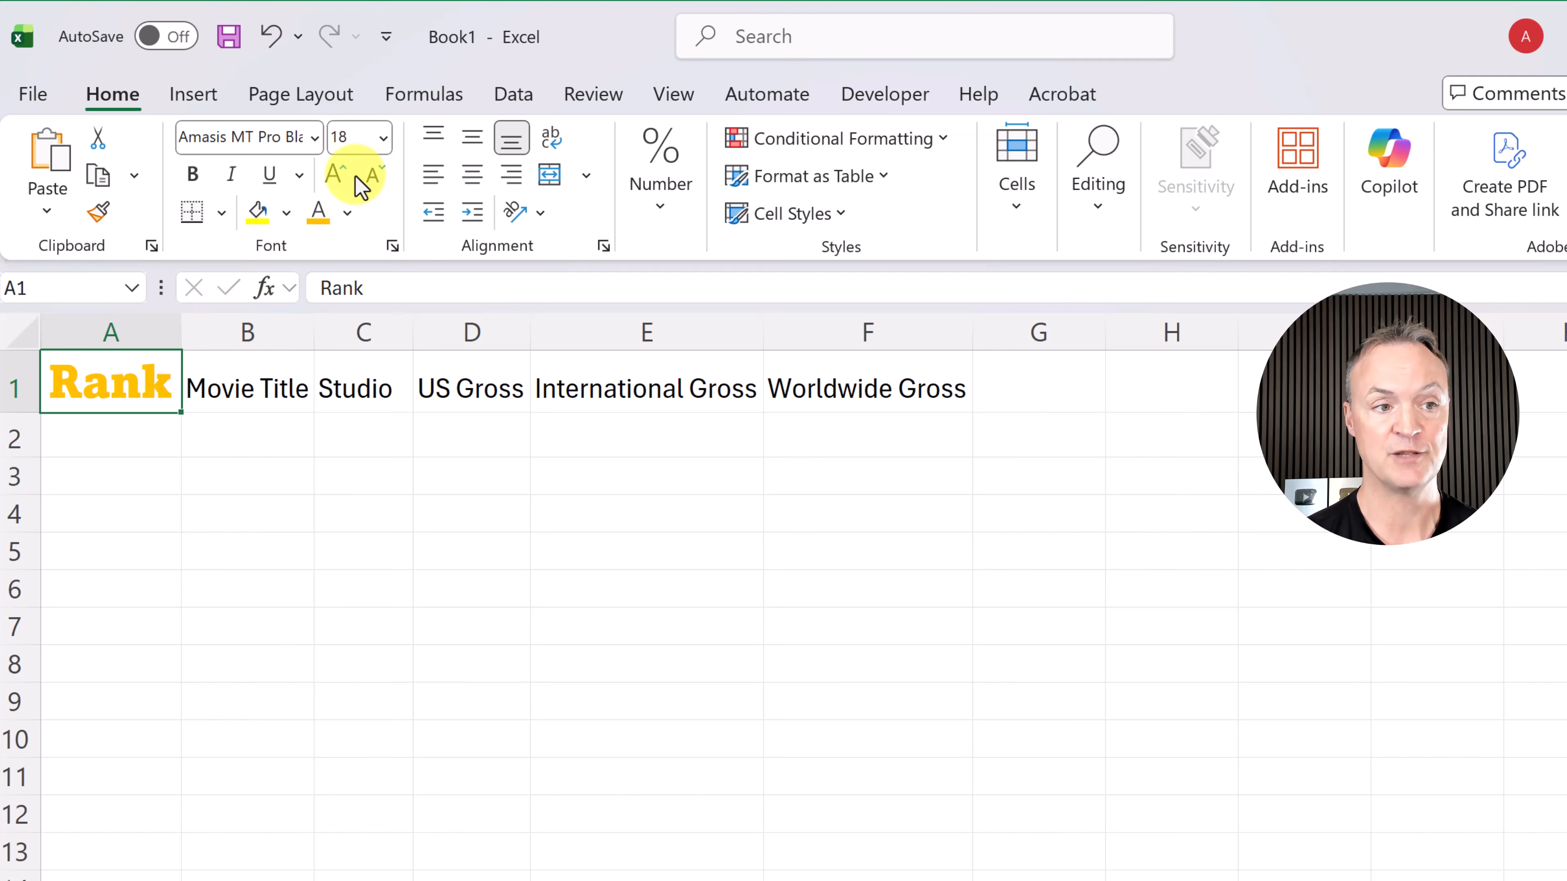
{"action": "left_click", "coordinate": [378, 179]}
{"action": "left_click", "coordinate": [384, 180]}
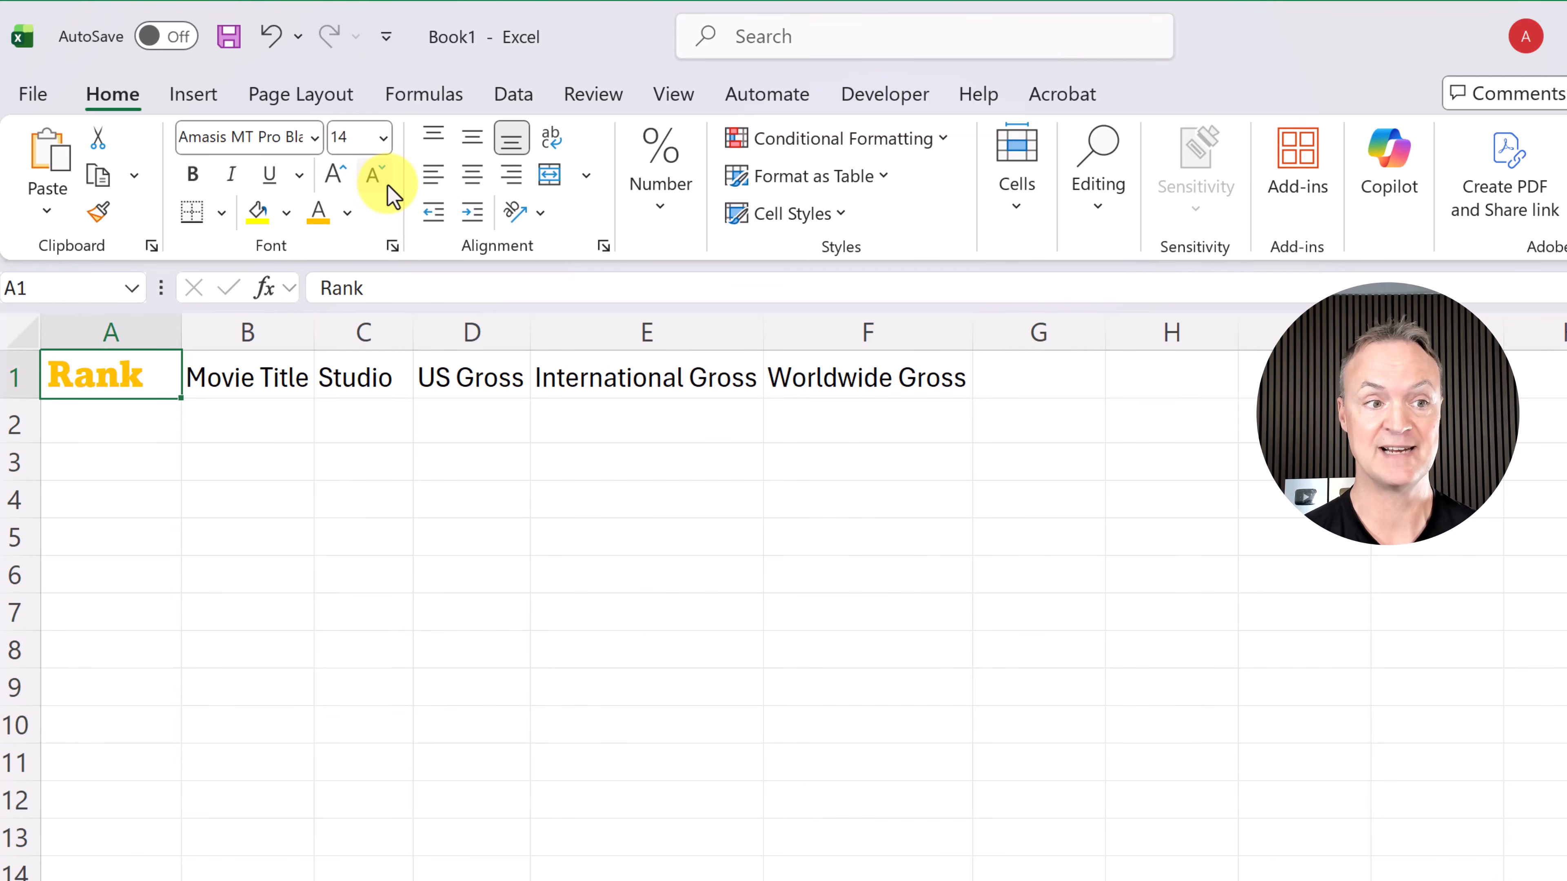
{"action": "left_click", "coordinate": [333, 175]}
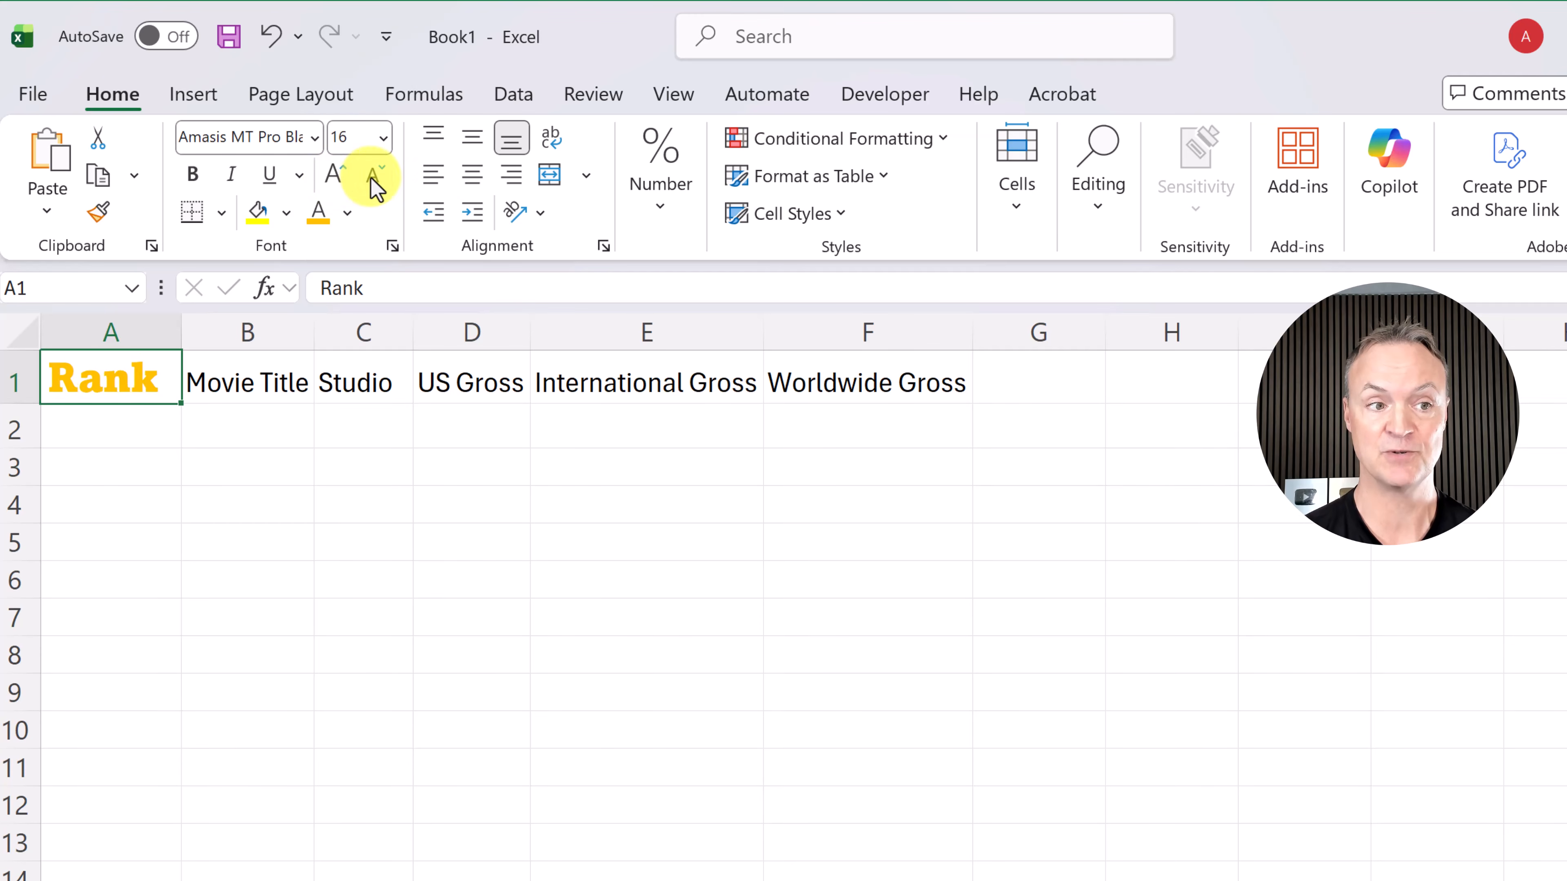
{"action": "left_click", "coordinate": [374, 180]}
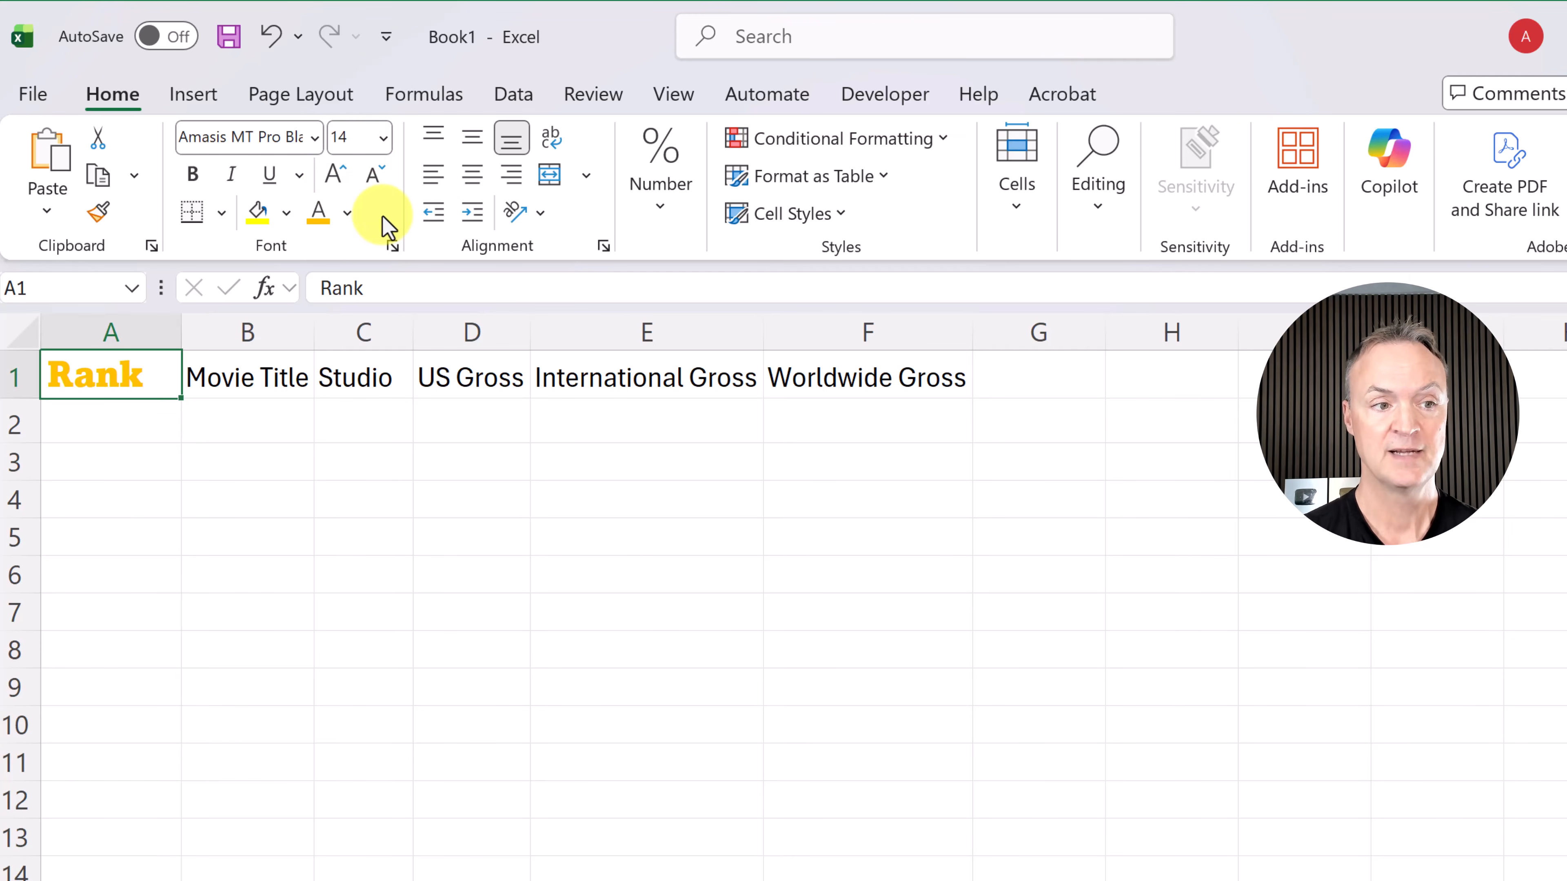
{"action": "left_click", "coordinate": [174, 409]}
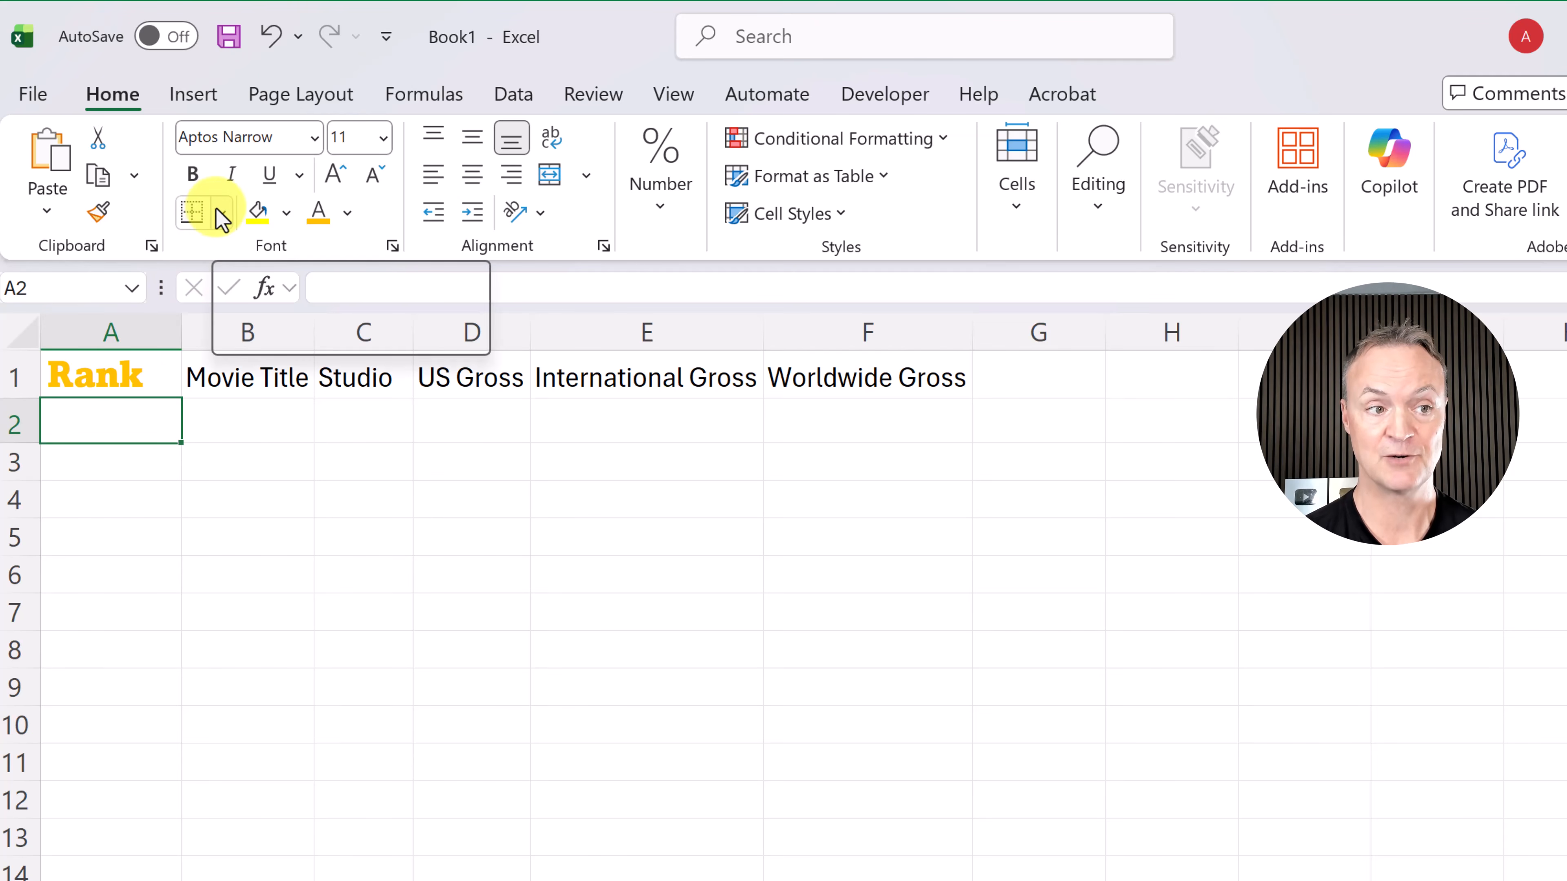
{"action": "left_click", "coordinate": [249, 497]}
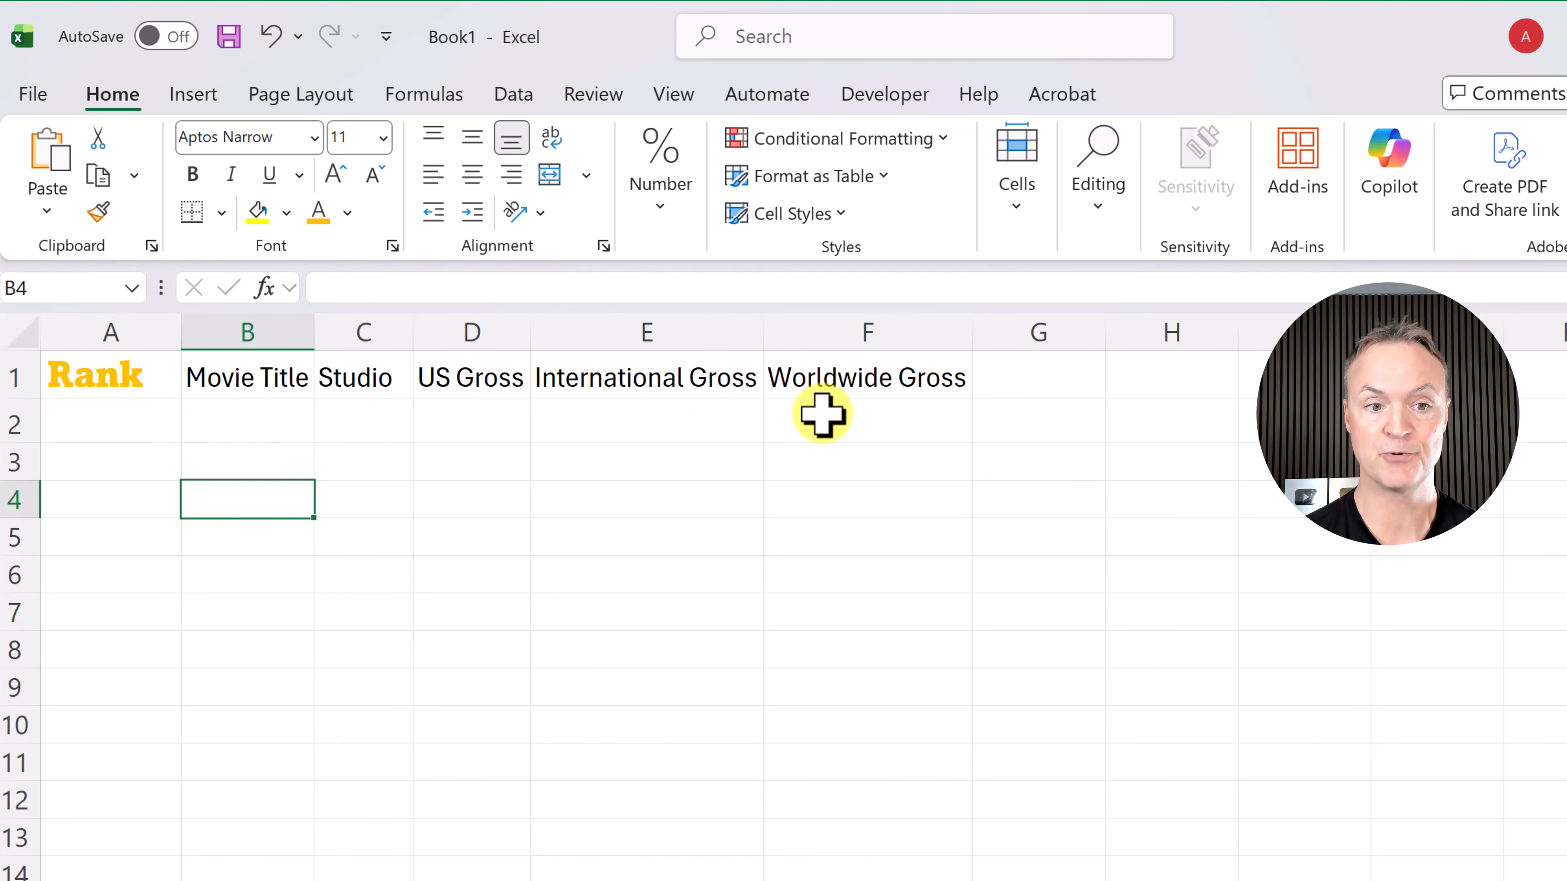
{"action": "left_click", "coordinate": [490, 460]}
{"action": "left_click_drag", "start_coordinate": [115, 427], "coordinate": [855, 586]}
{"action": "left_click", "coordinate": [669, 548]}
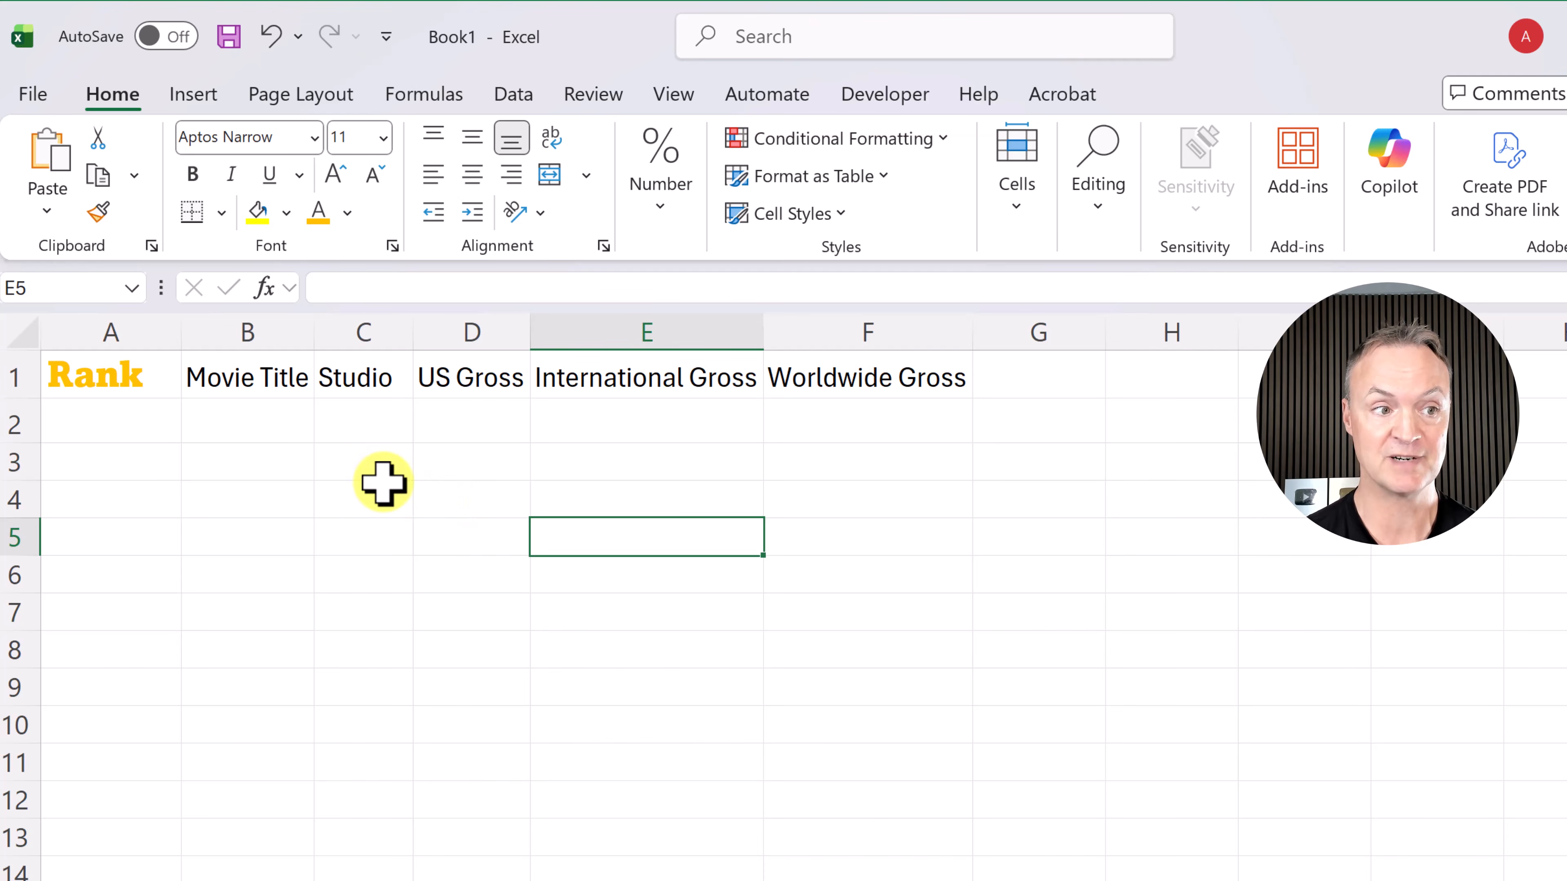
{"action": "left_click_drag", "start_coordinate": [135, 395], "coordinate": [894, 355]}
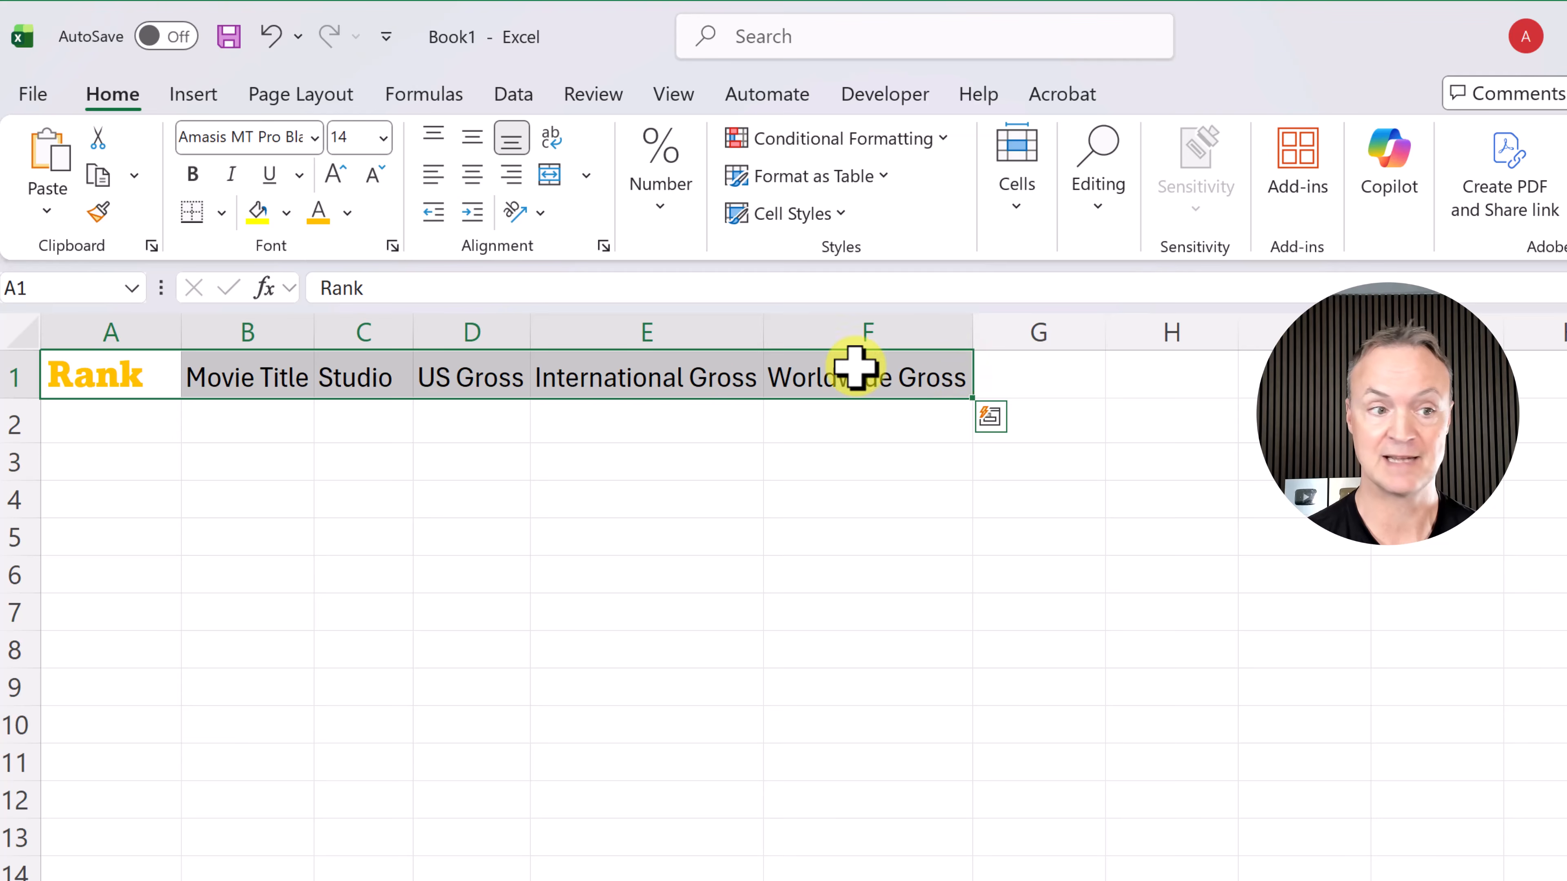
{"action": "left_click", "coordinate": [336, 414]}
Step: Apply Thick Outside Borders to the Rank heading in cell A1
{"action": "left_click", "coordinate": [133, 377]}
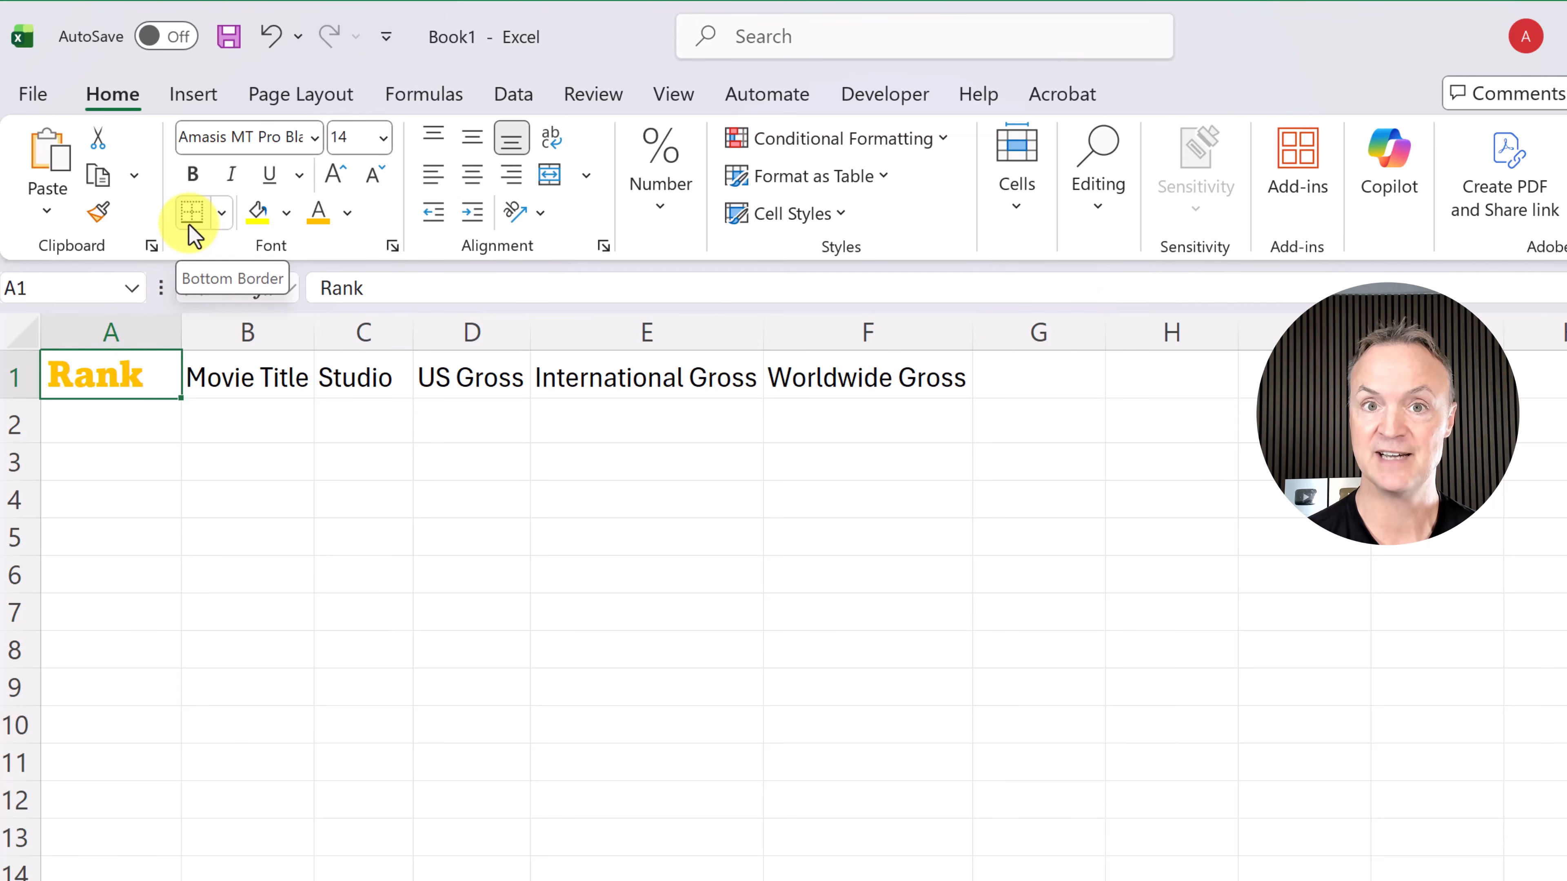
{"action": "left_click", "coordinate": [222, 215]}
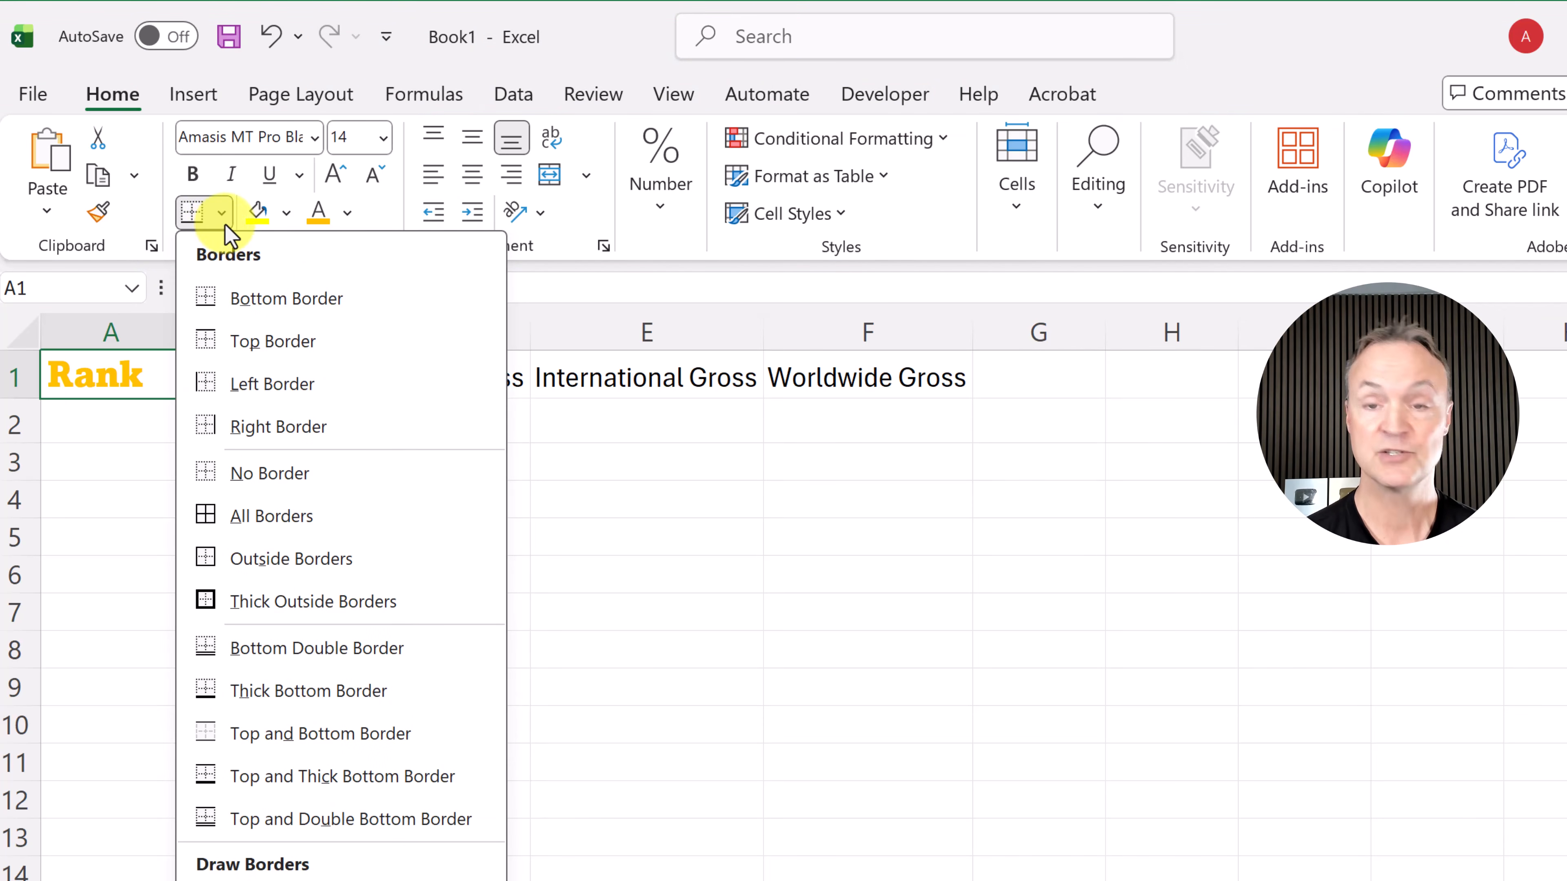
{"action": "left_click", "coordinate": [355, 620]}
{"action": "left_click", "coordinate": [217, 490]}
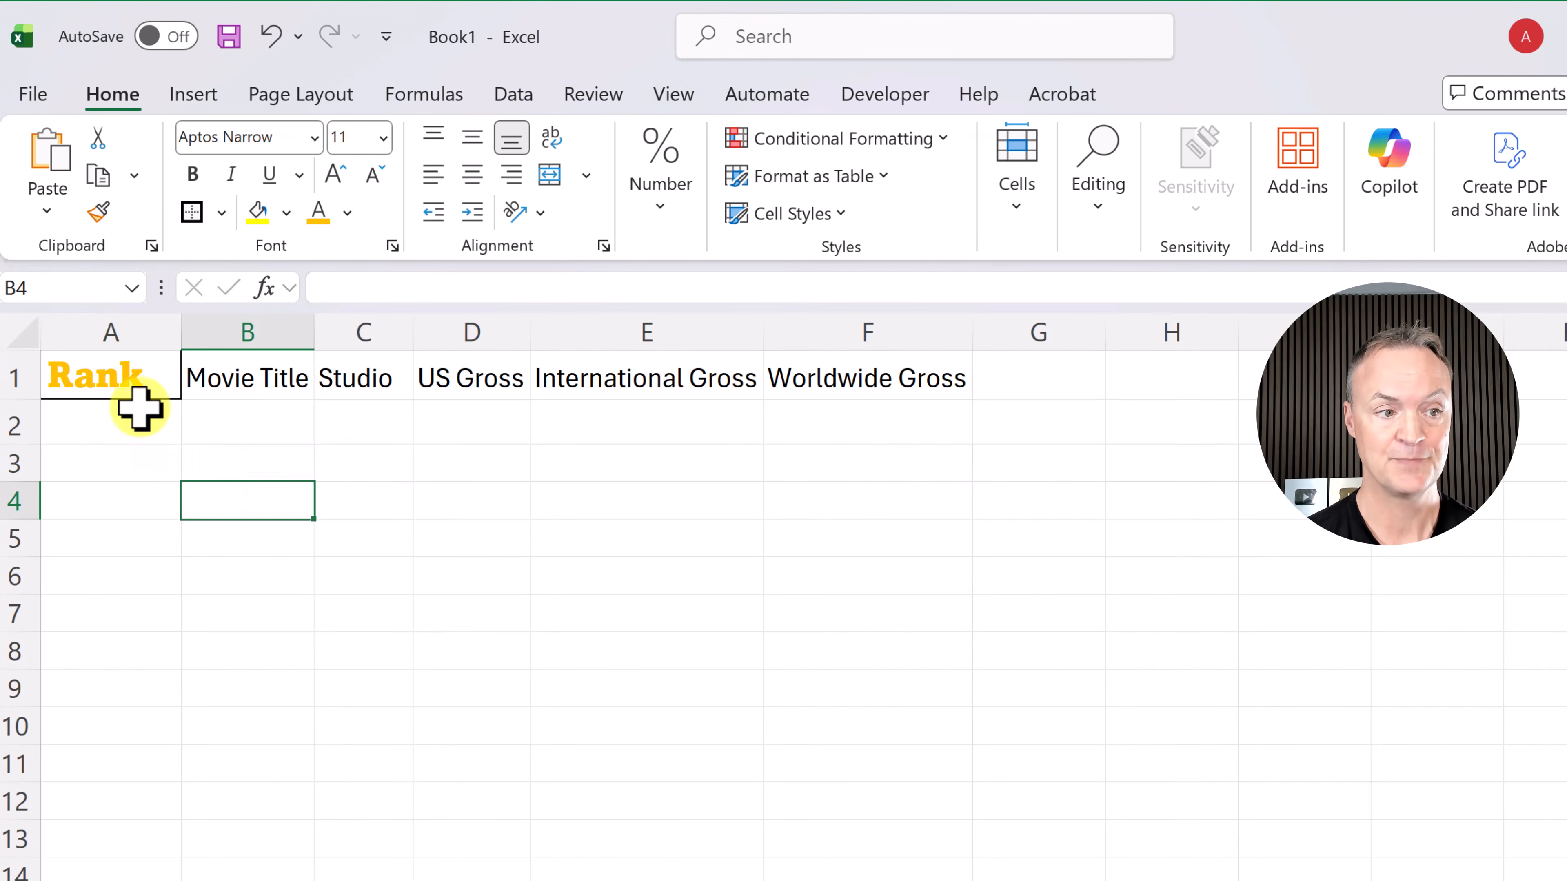
Step: Apply the same thick outside border to the Movie Title heading in cell B1
{"action": "left_click", "coordinate": [132, 378]}
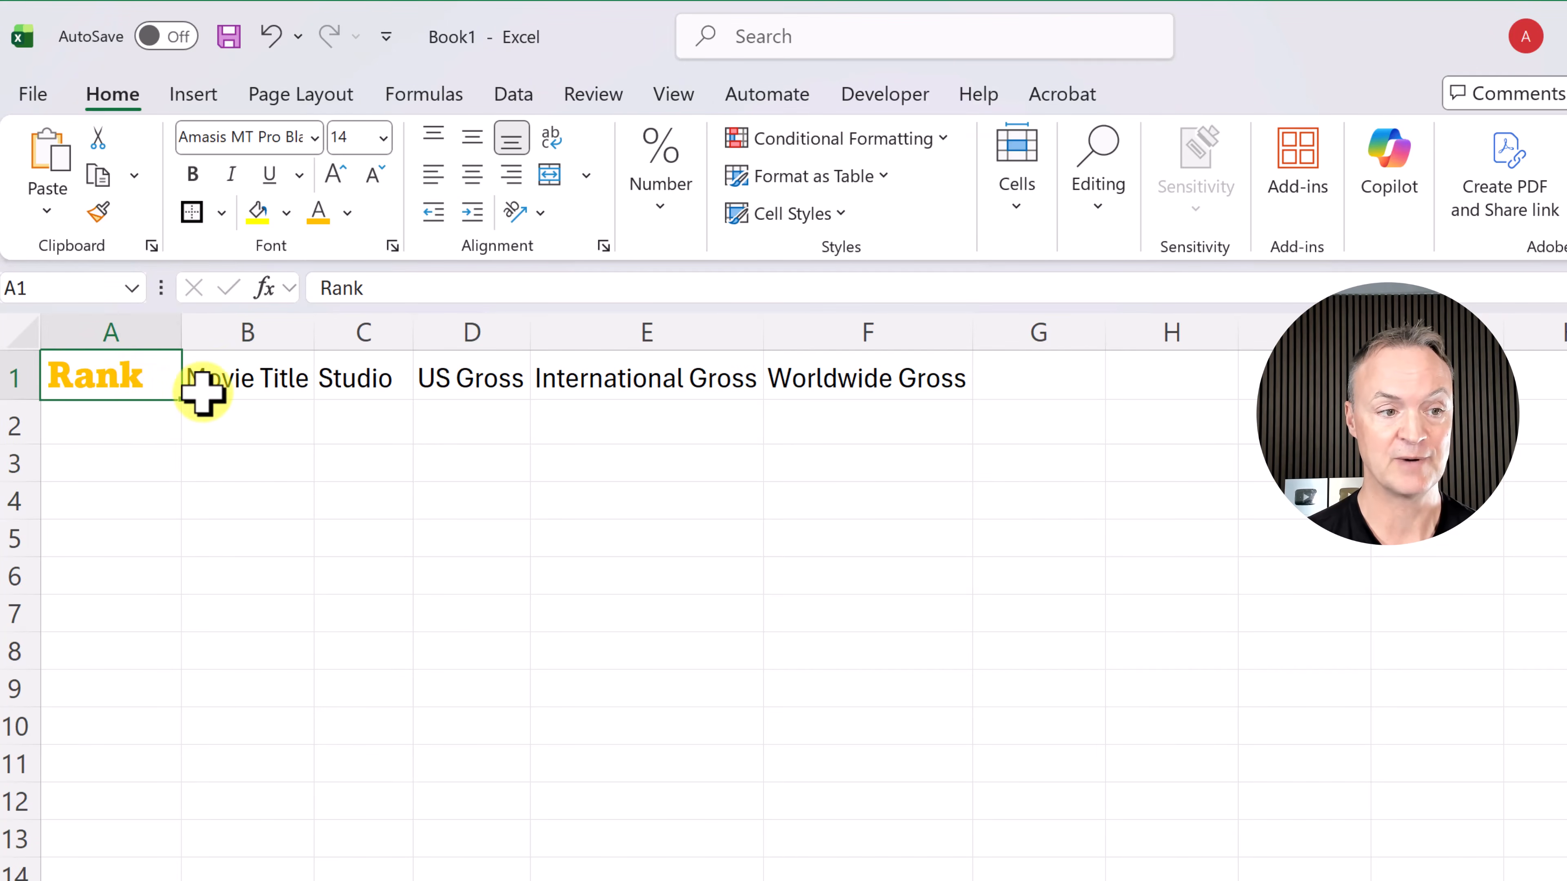
{"action": "left_click", "coordinate": [228, 382]}
{"action": "left_click", "coordinate": [193, 212]}
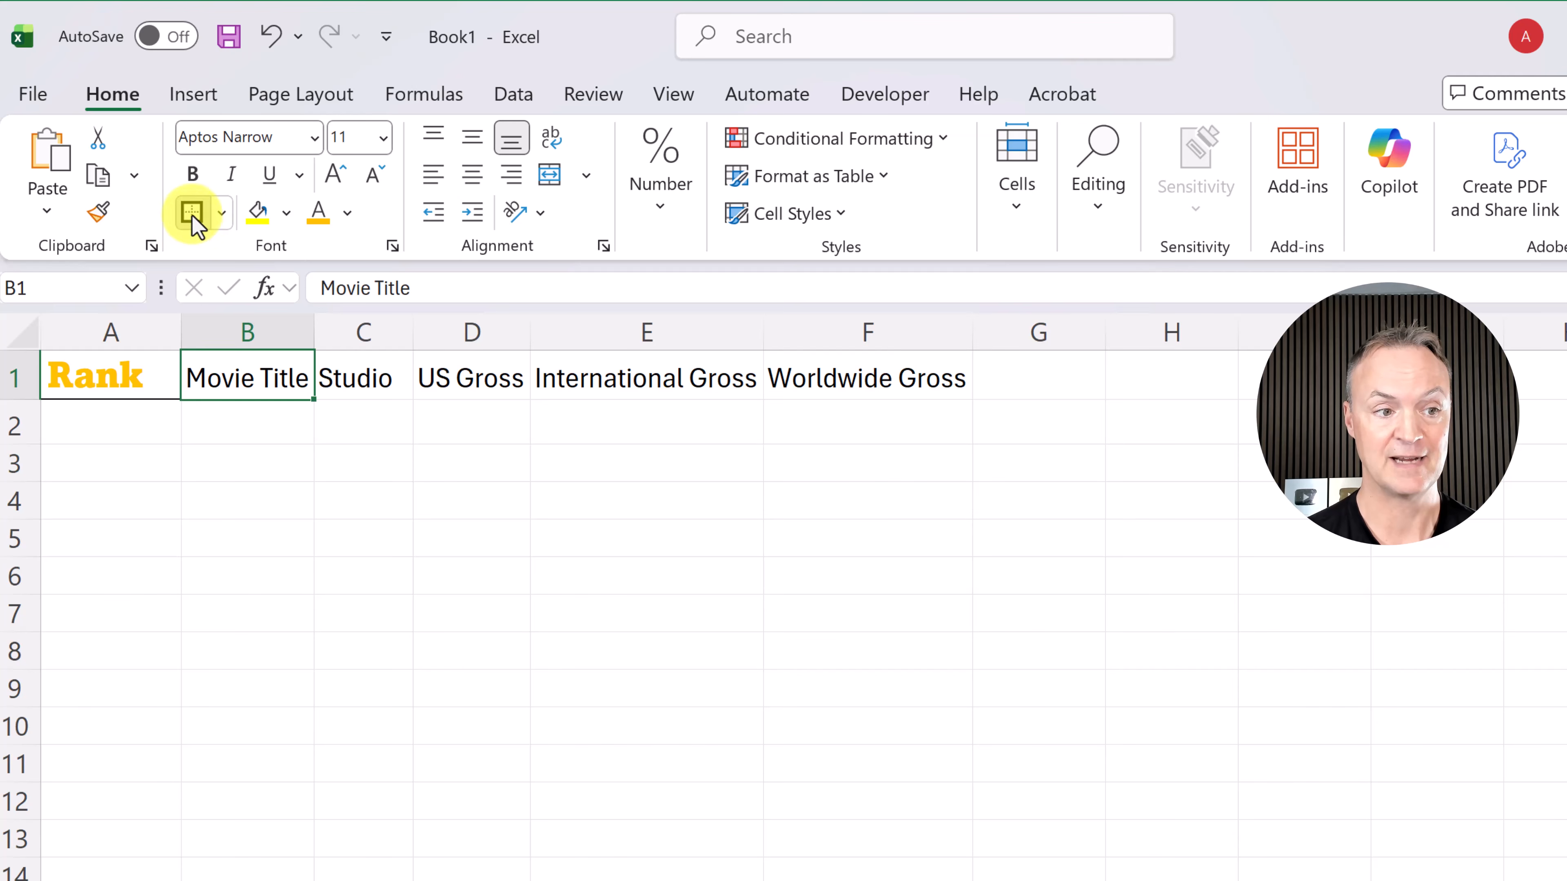
{"action": "left_click", "coordinate": [268, 497]}
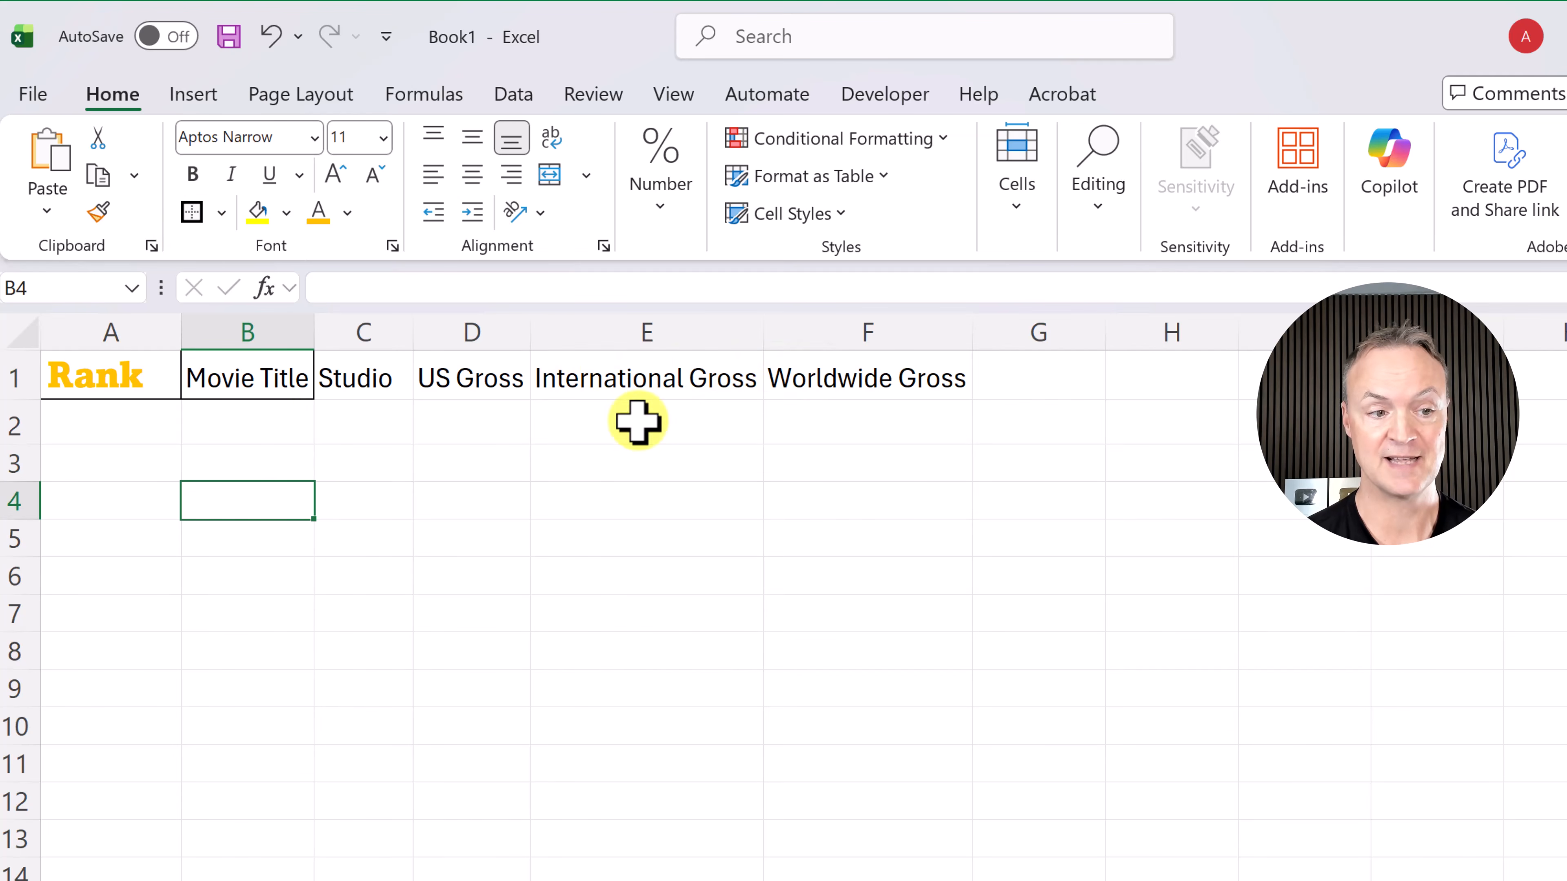
Step: Apply the thick outside border to the empty cell B3
{"action": "left_click", "coordinate": [262, 463]}
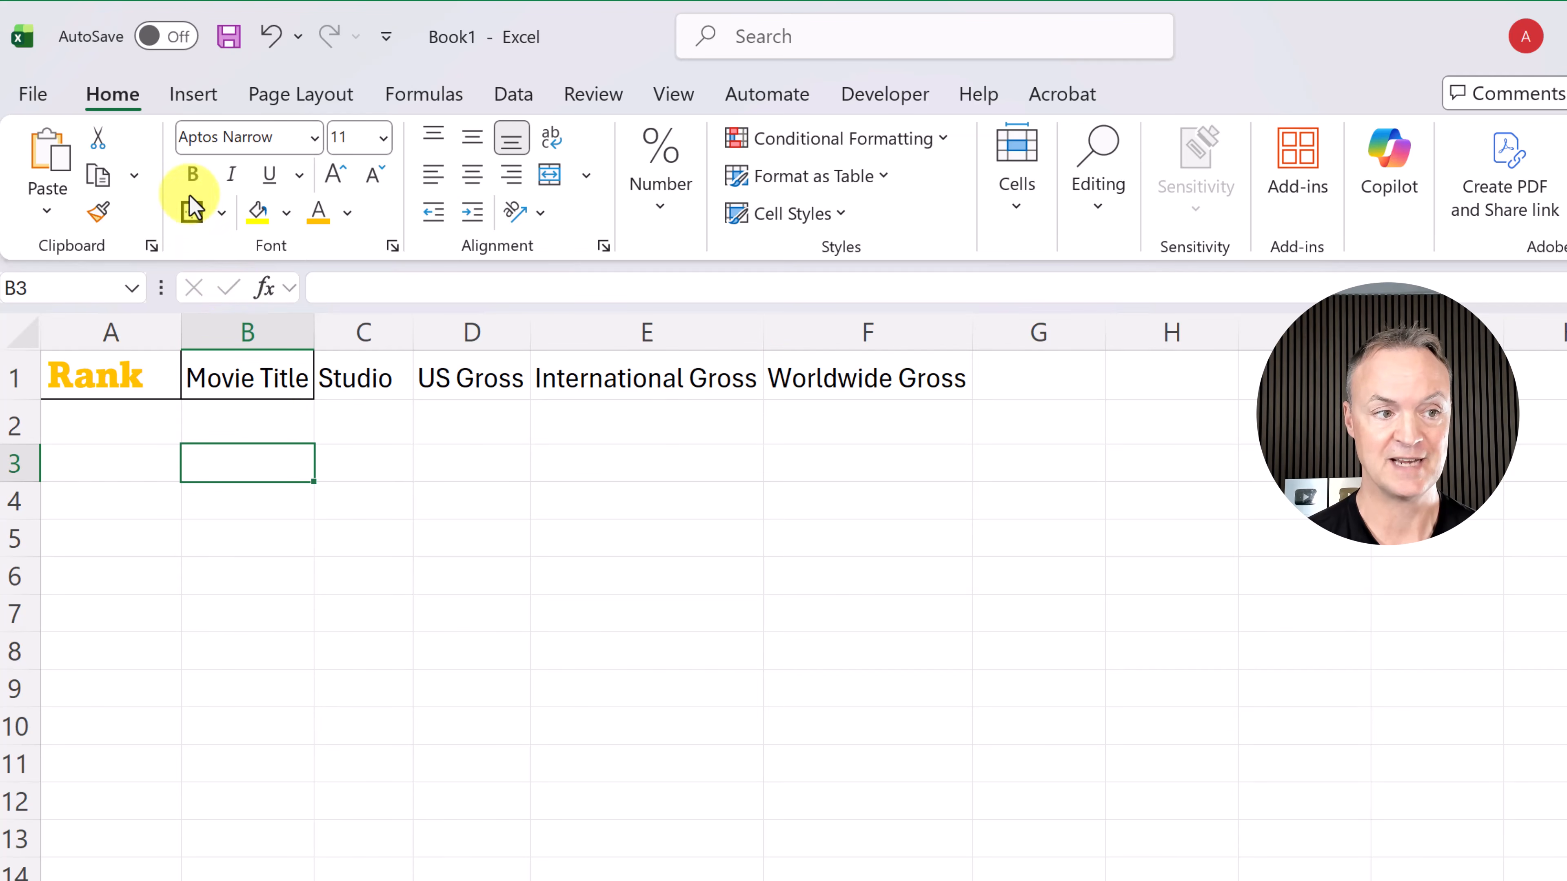
{"action": "left_click", "coordinate": [193, 213]}
{"action": "left_click", "coordinate": [271, 571]}
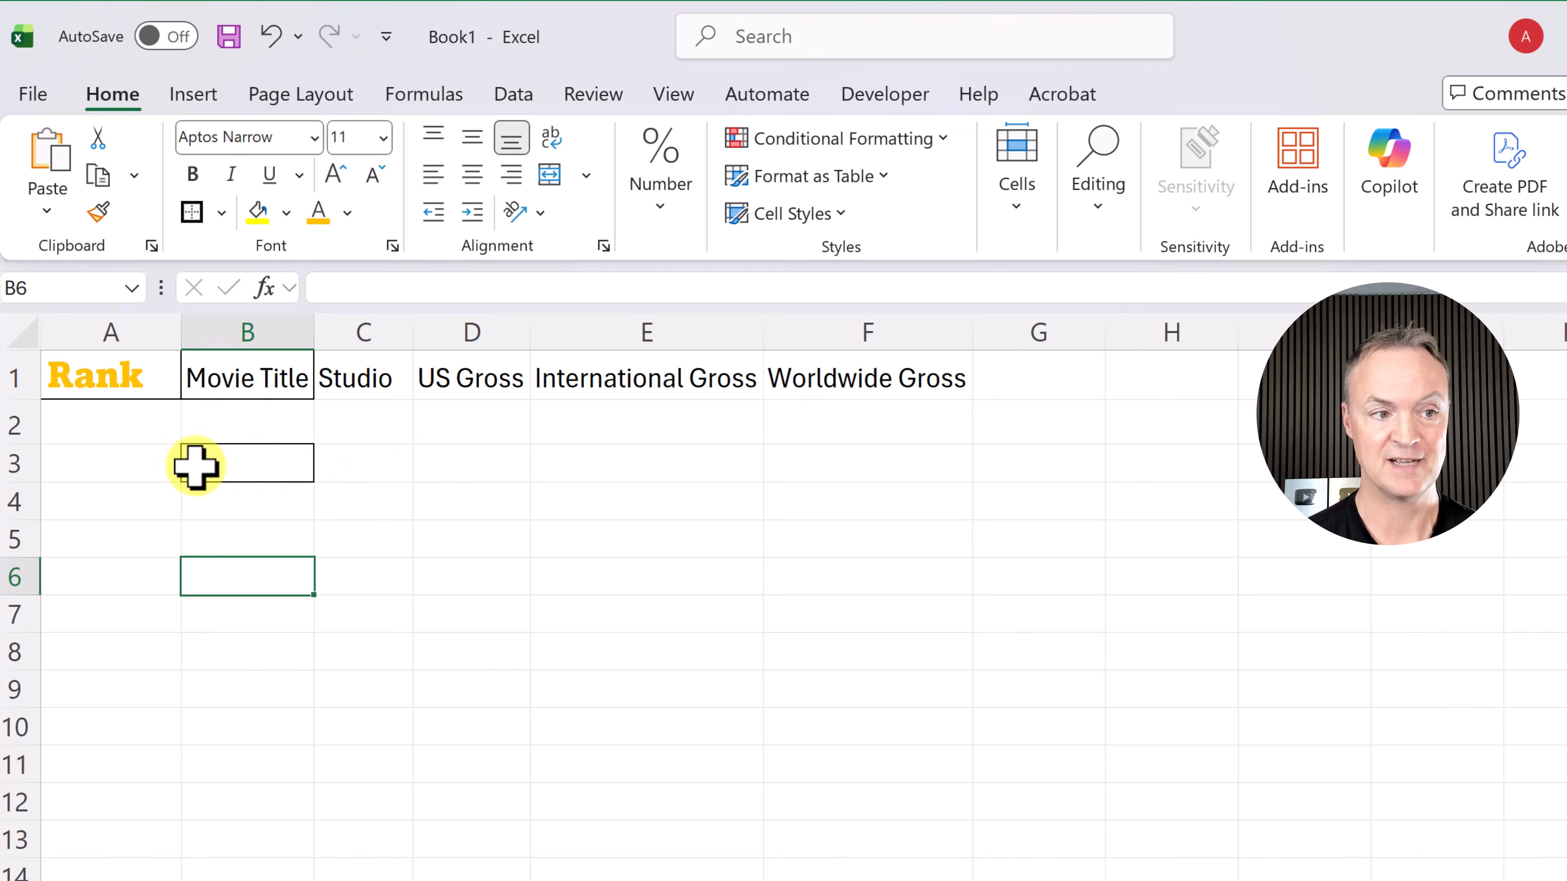
Step: Remove the border from cell B3 with the No Border option
{"action": "left_click", "coordinate": [296, 474]}
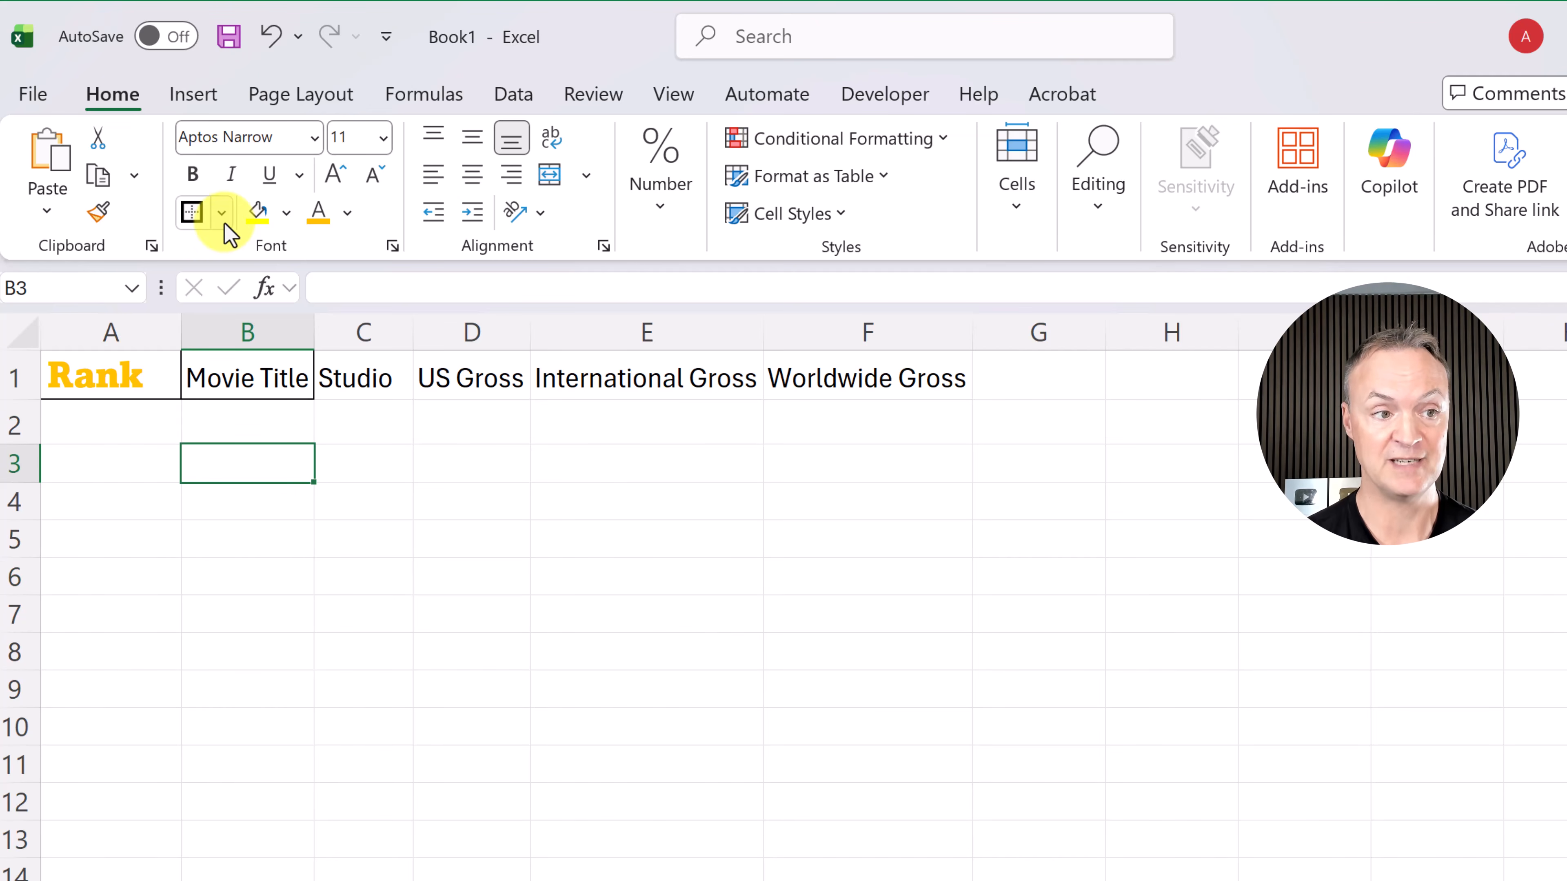
{"action": "left_click", "coordinate": [222, 213]}
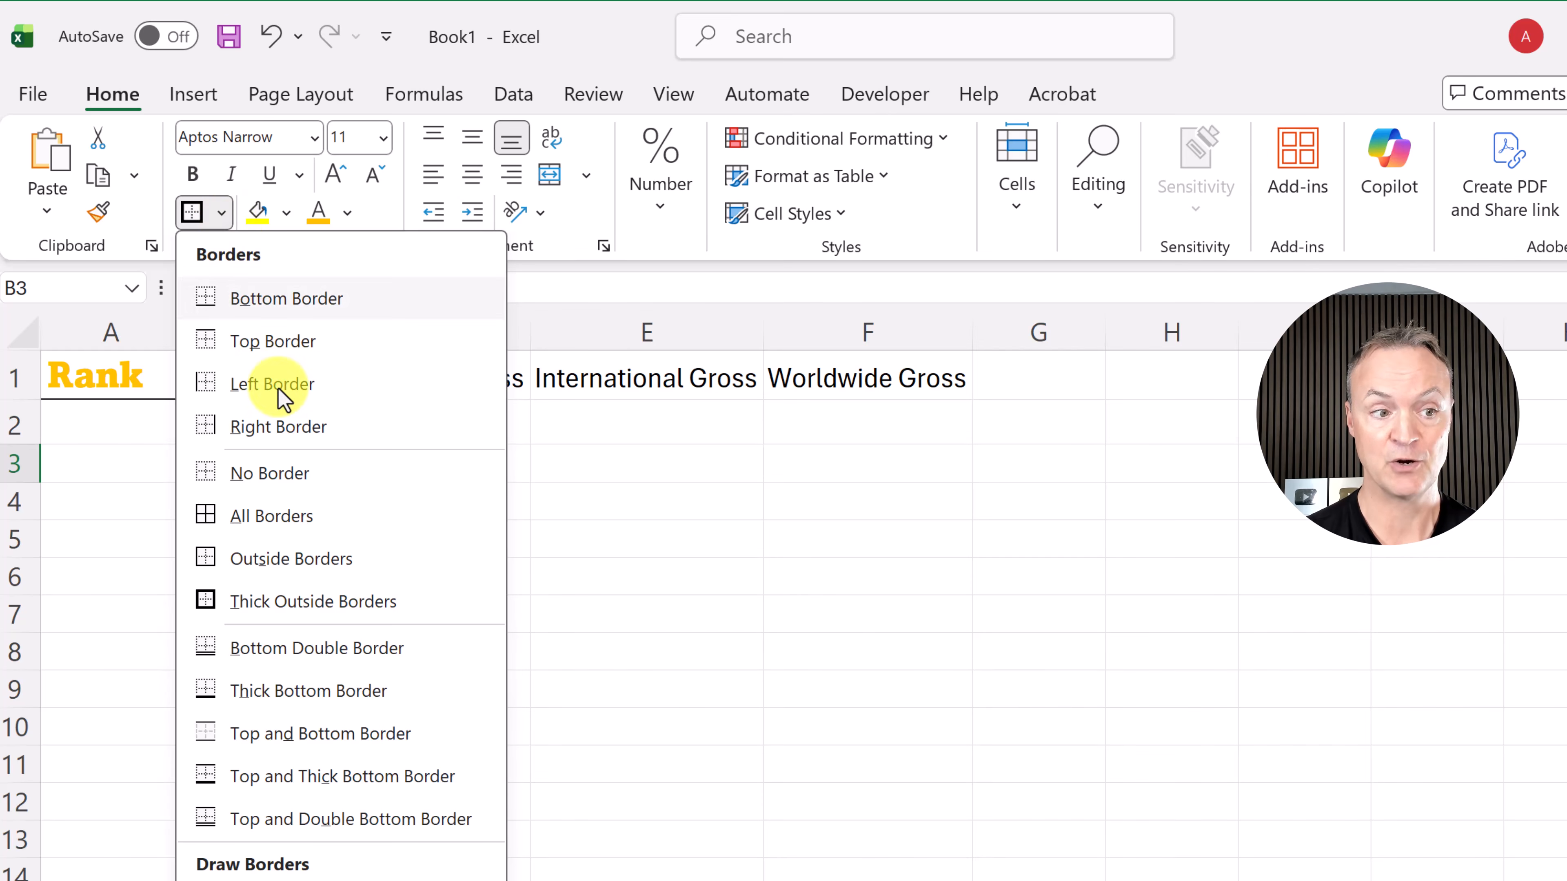
{"action": "left_click", "coordinate": [298, 473]}
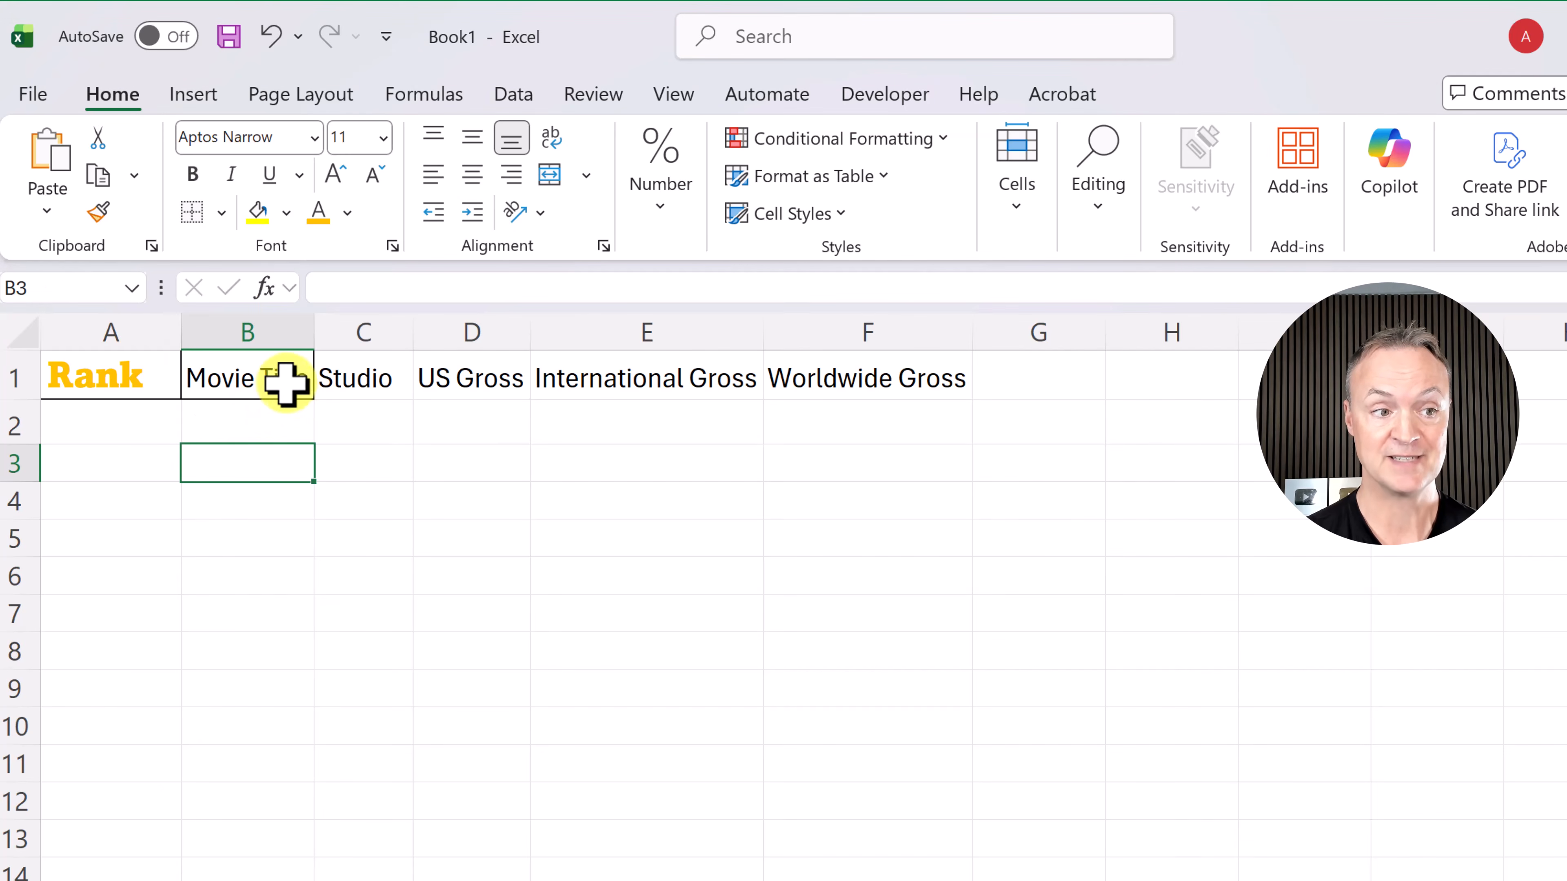
Step: Remove all borders from the Rank and Movie Title headings in A1:B1
{"action": "left_click_drag", "start_coordinate": [287, 388], "coordinate": [77, 378]}
{"action": "left_click", "coordinate": [222, 213]}
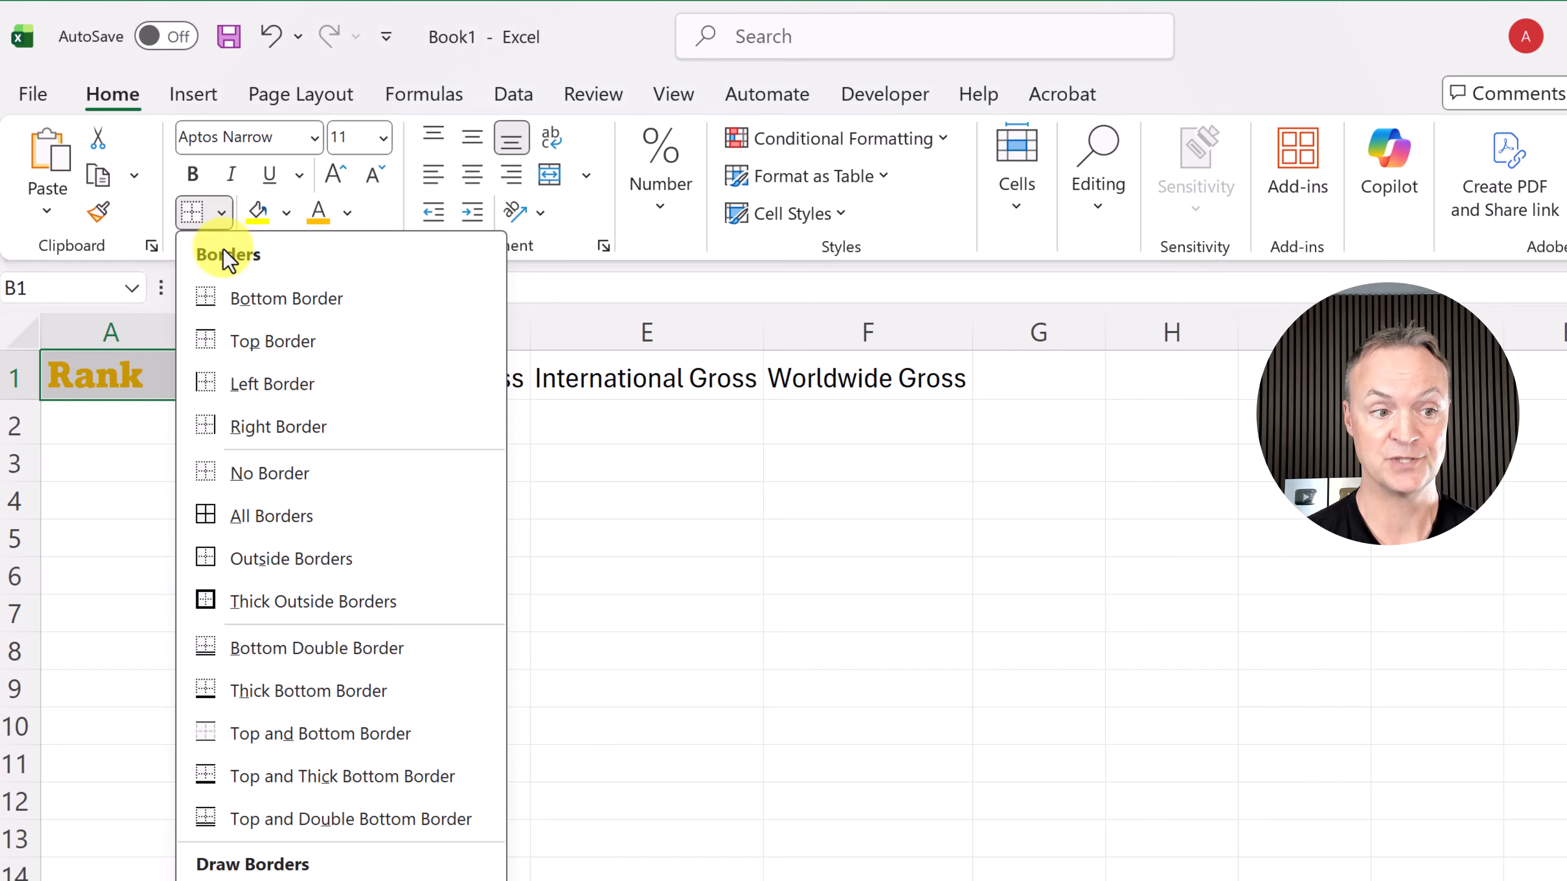
{"action": "left_click", "coordinate": [299, 474]}
{"action": "left_click", "coordinate": [311, 474]}
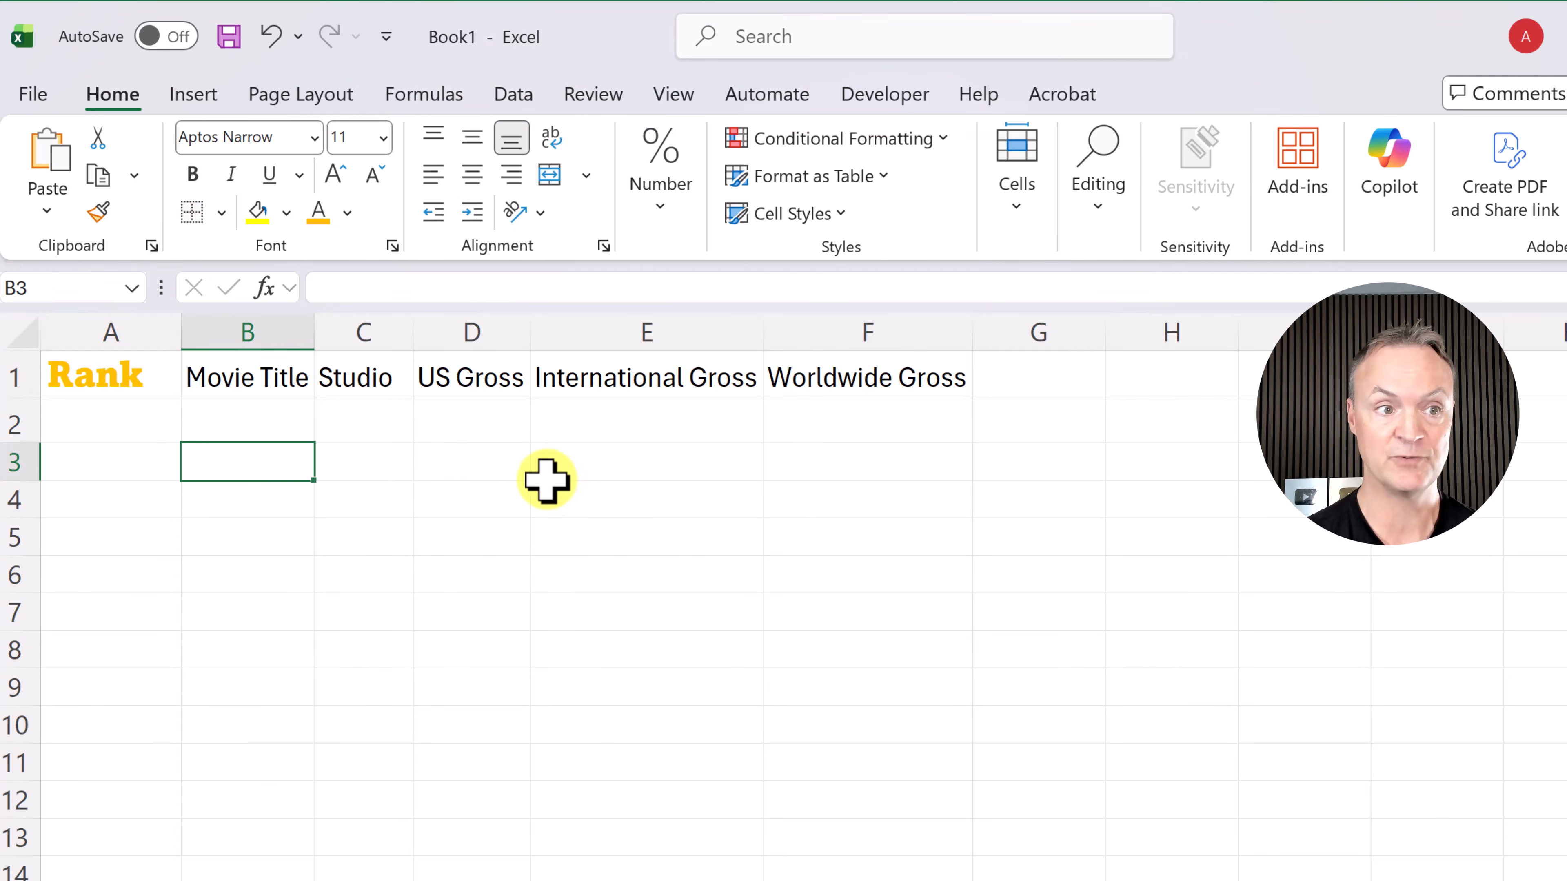
Step: Try top and bottom alignment on the Movie Title heading in cell B1, and set it to Middle Align
{"action": "key", "text": "ctrl+Home"}
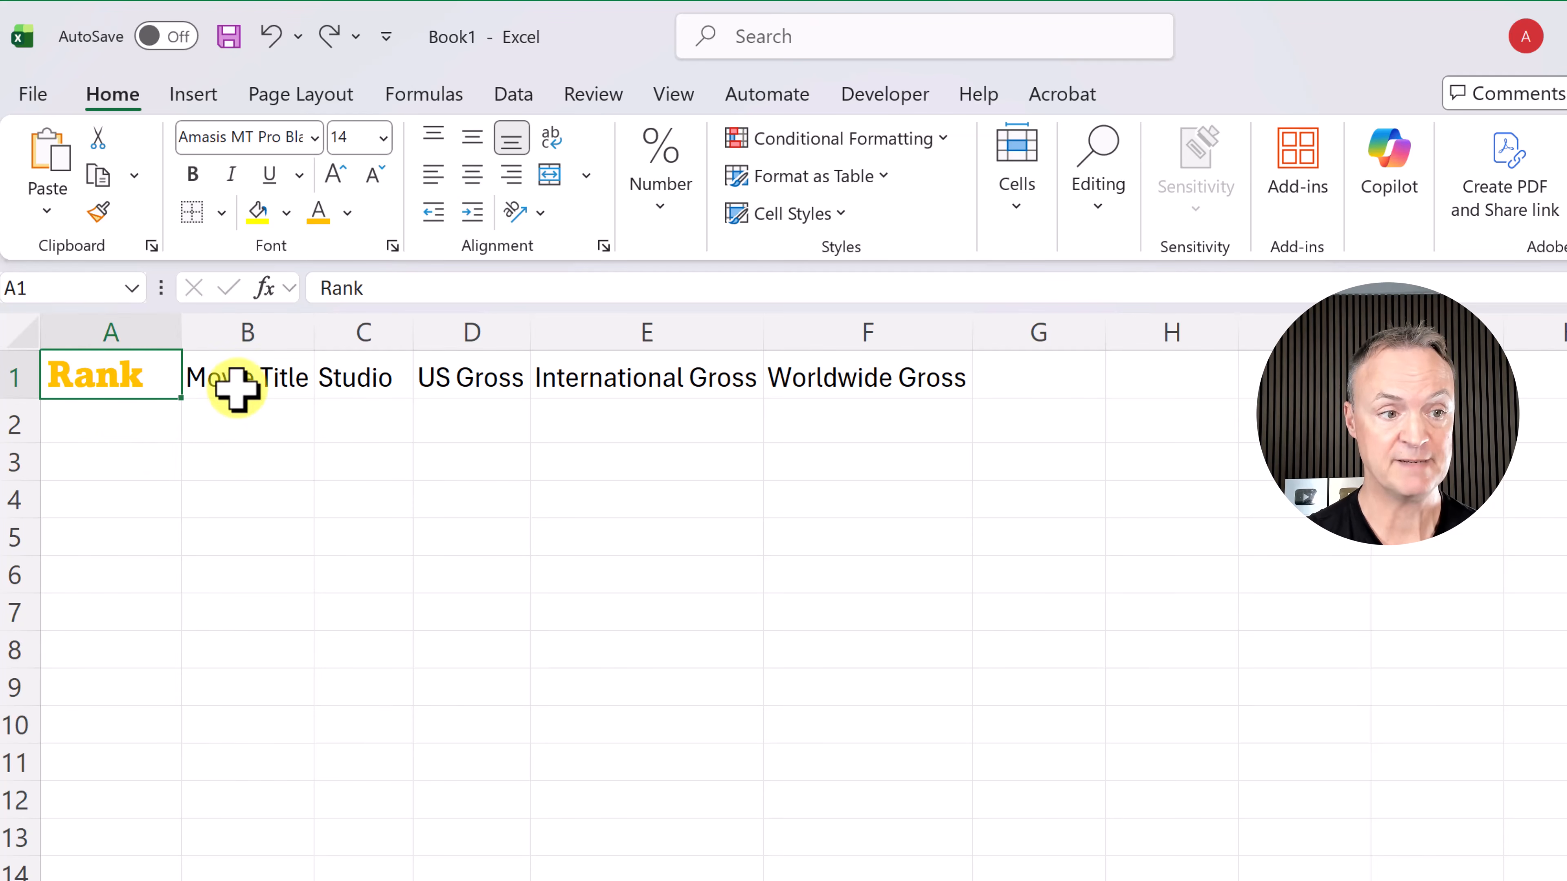
{"action": "left_click", "coordinate": [212, 381]}
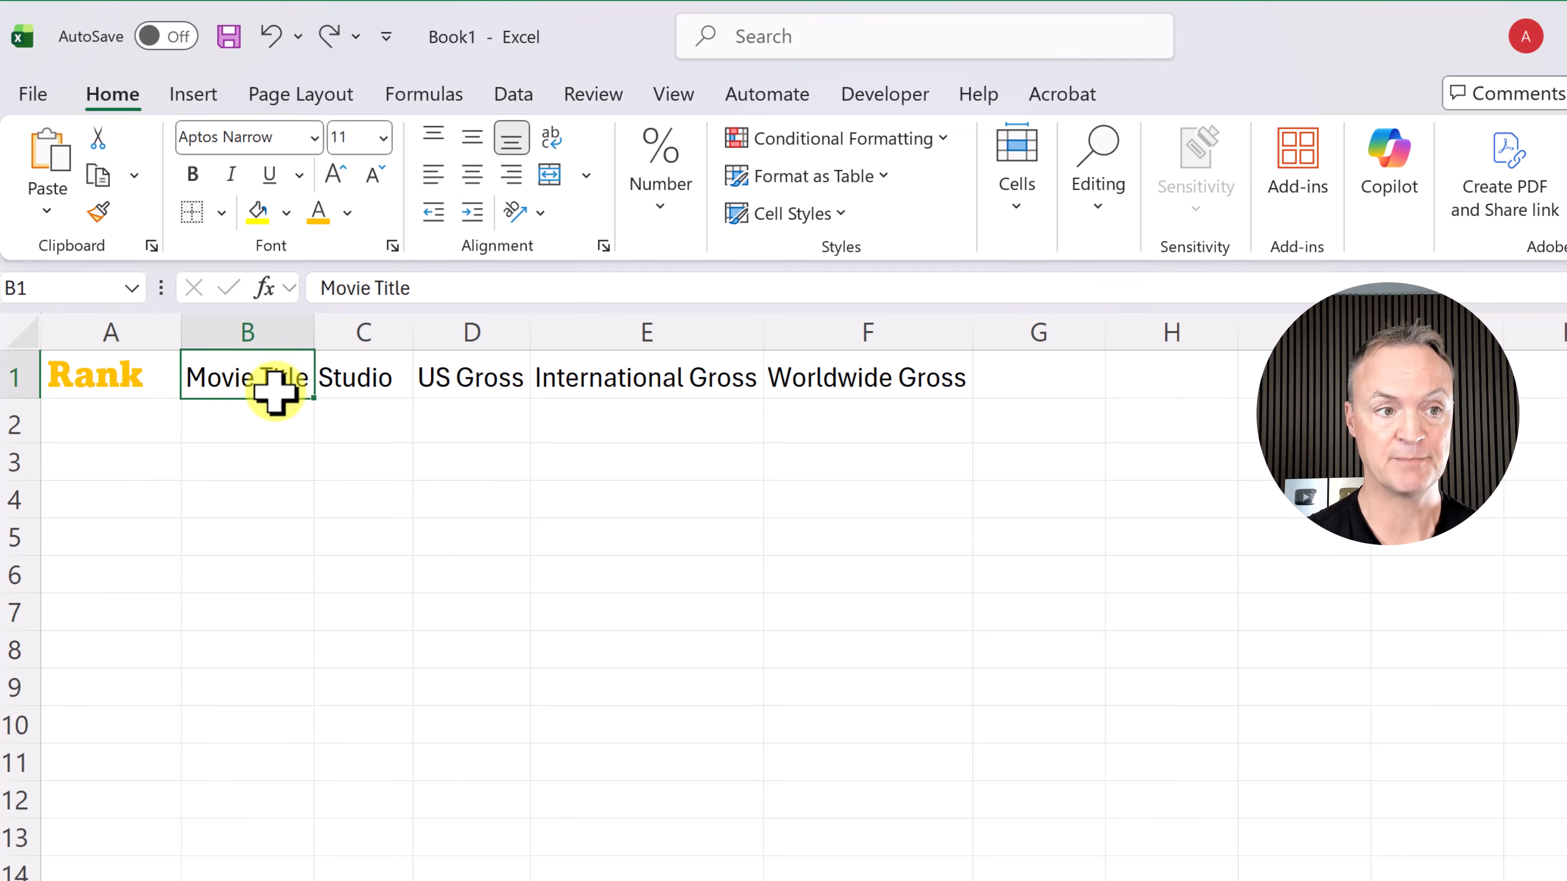
{"action": "left_click", "coordinate": [433, 140]}
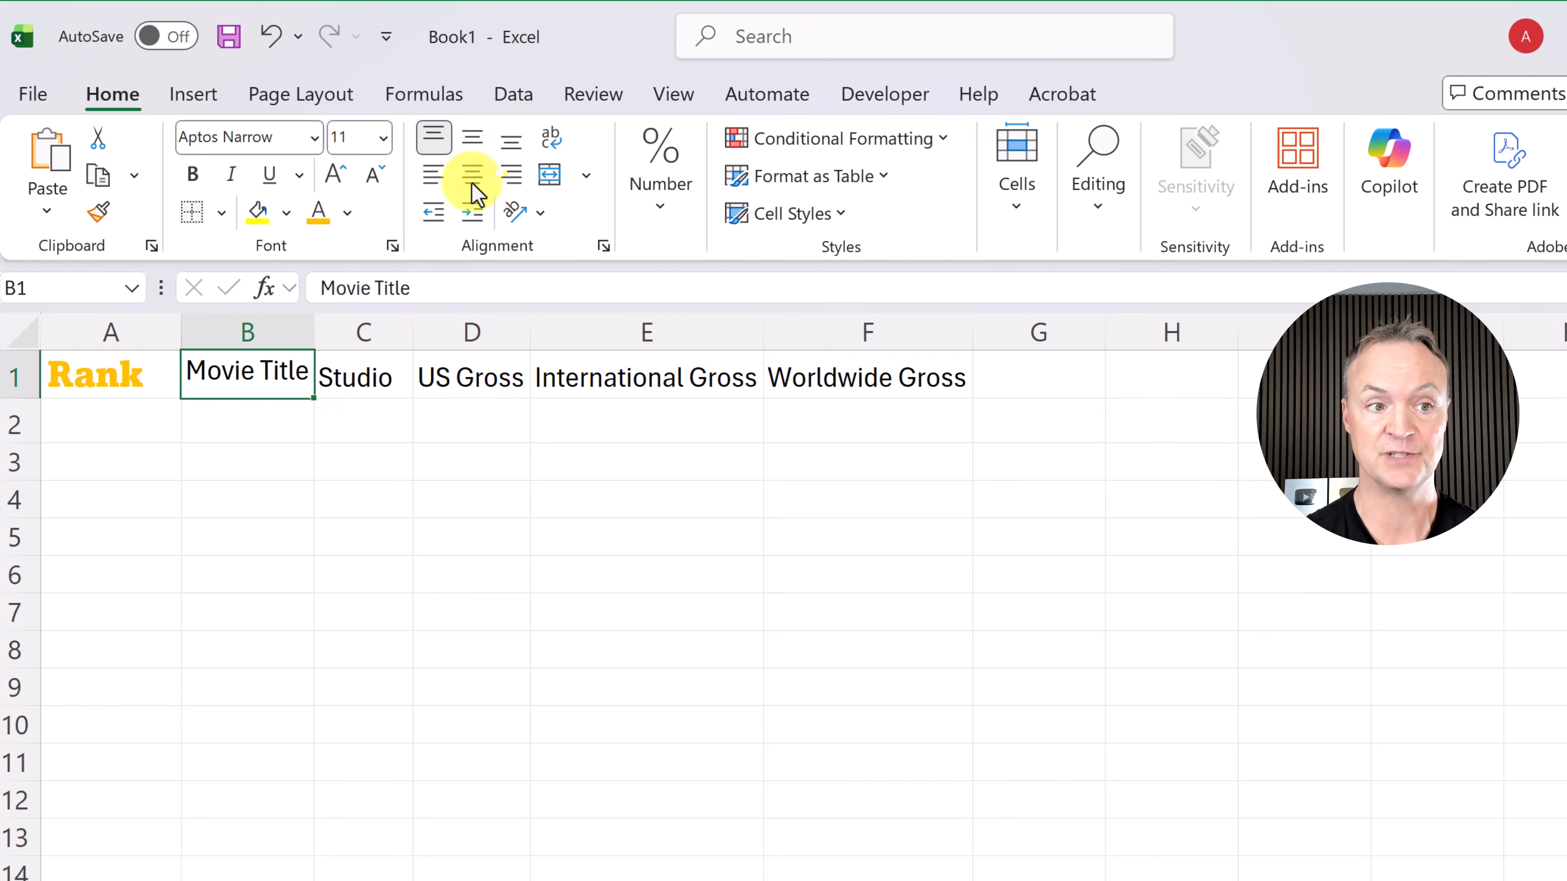
{"action": "left_click", "coordinate": [512, 143]}
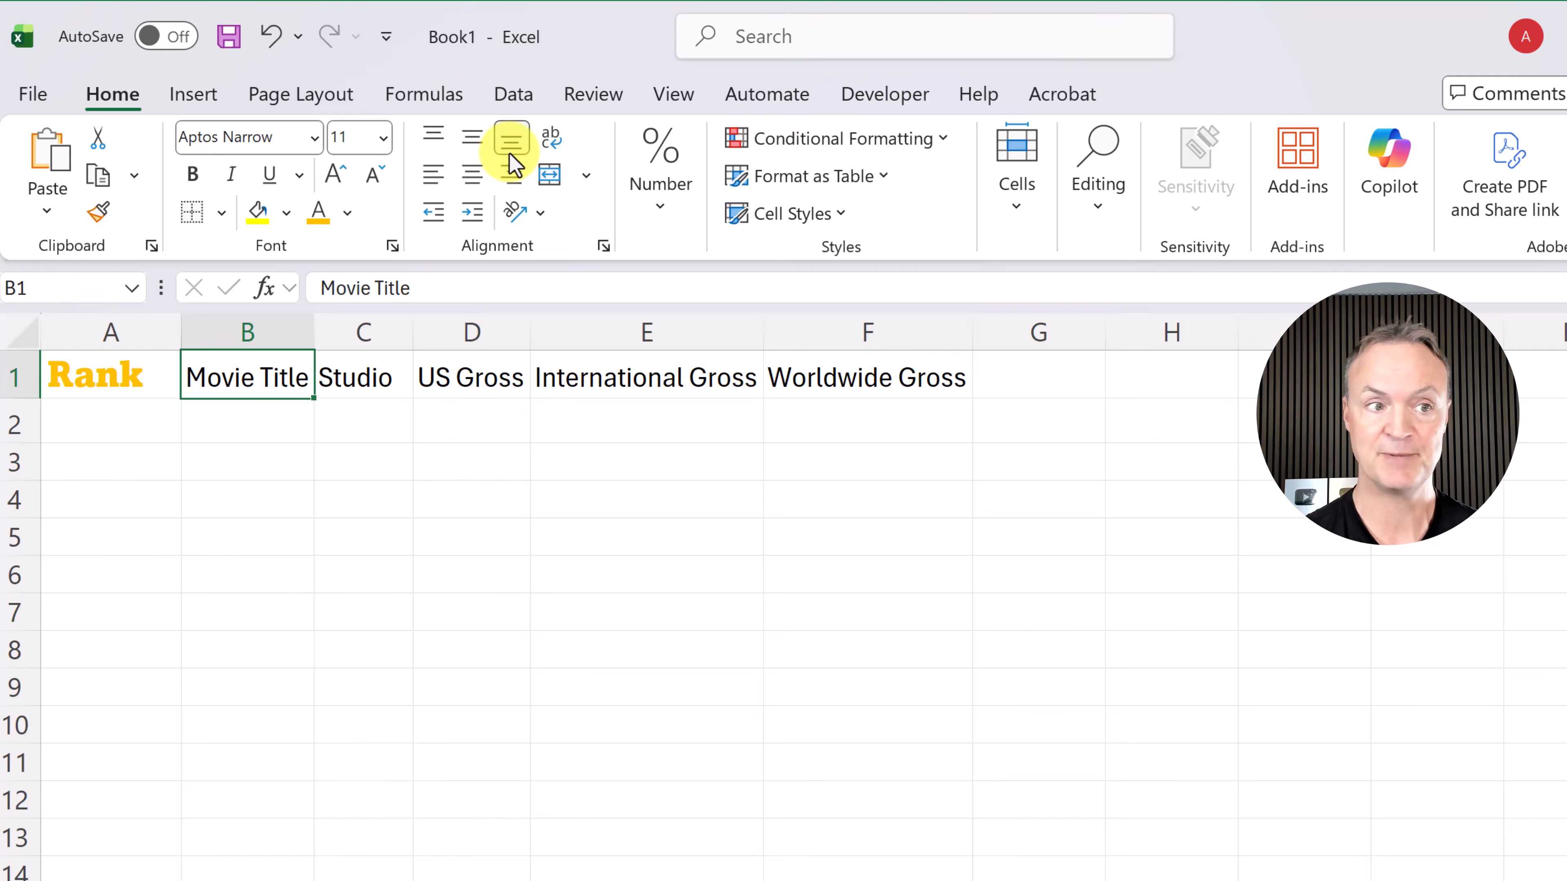
{"action": "left_click", "coordinate": [474, 146]}
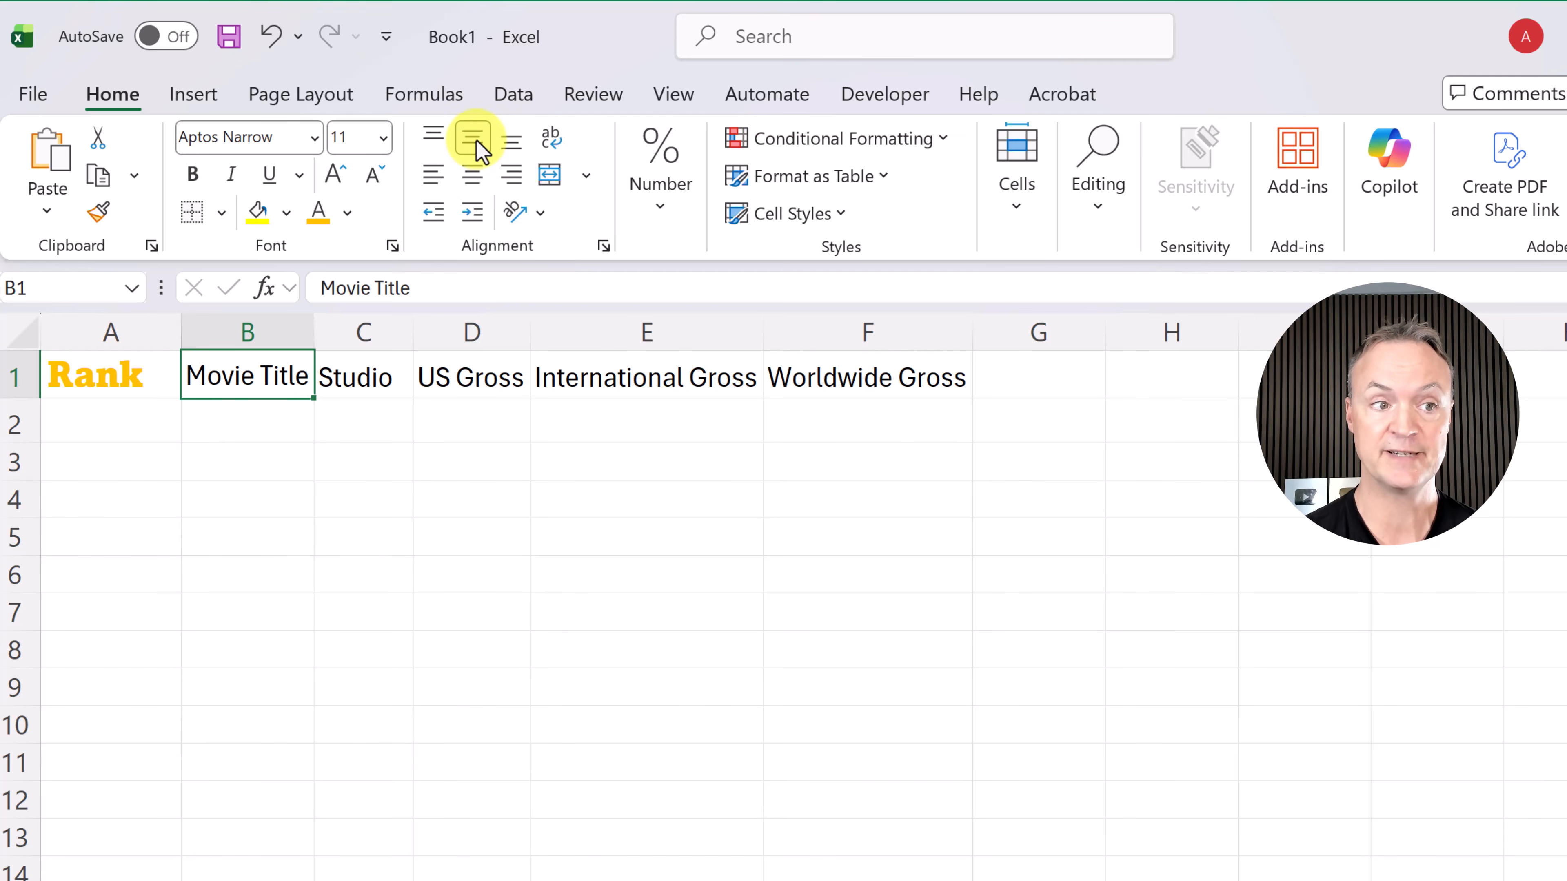
Step: Widen column B and center the Movie Title heading horizontally, also trying left and right alignment
{"action": "left_click", "coordinate": [466, 180]}
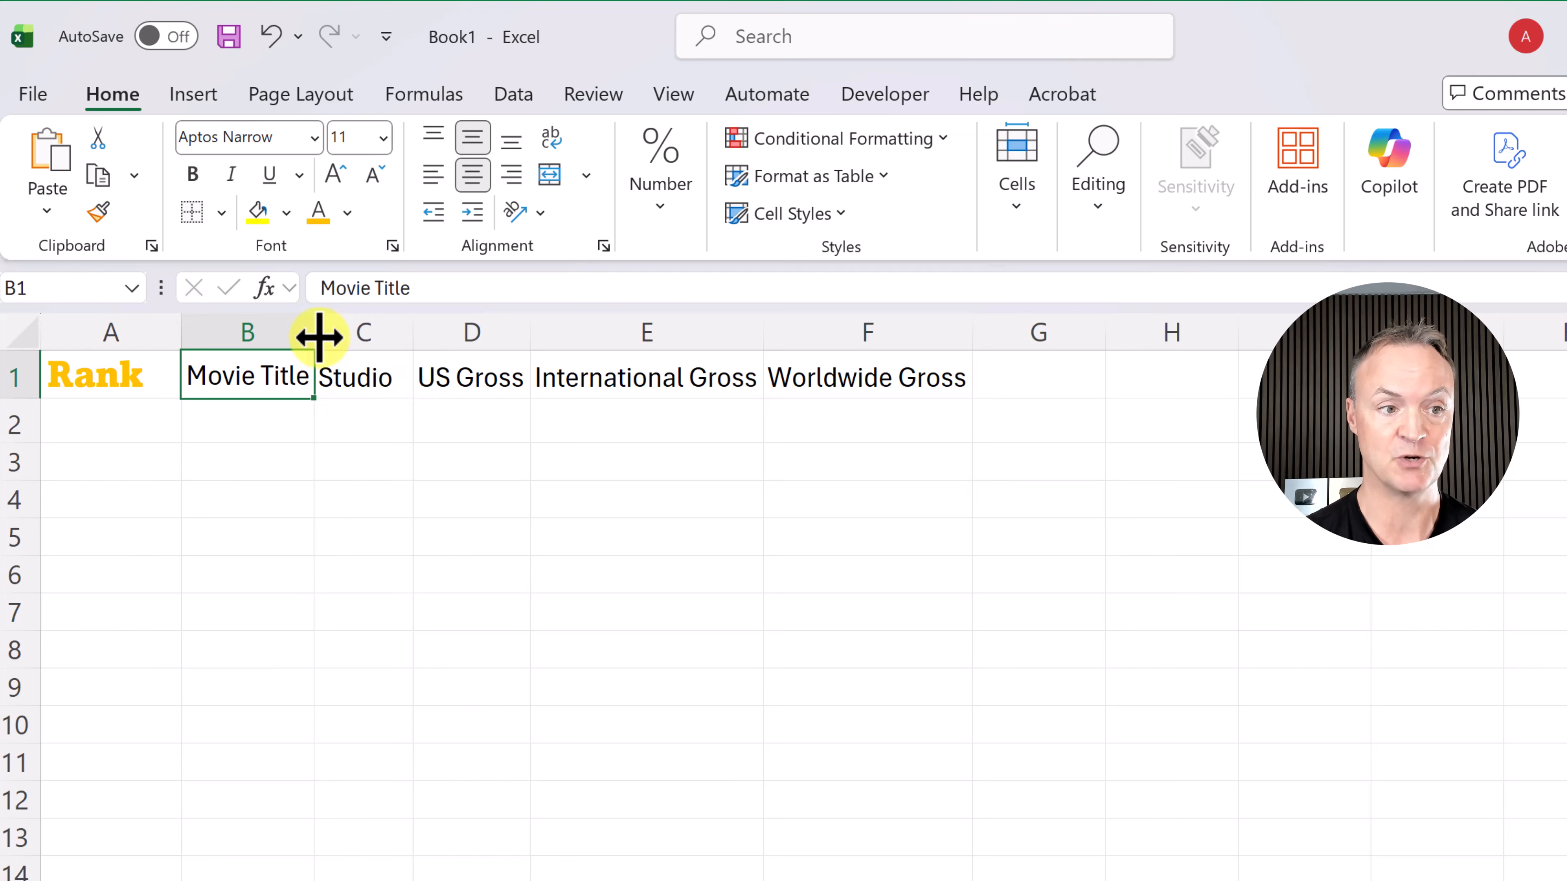
{"action": "left_click_drag", "start_coordinate": [315, 333], "coordinate": [479, 333]}
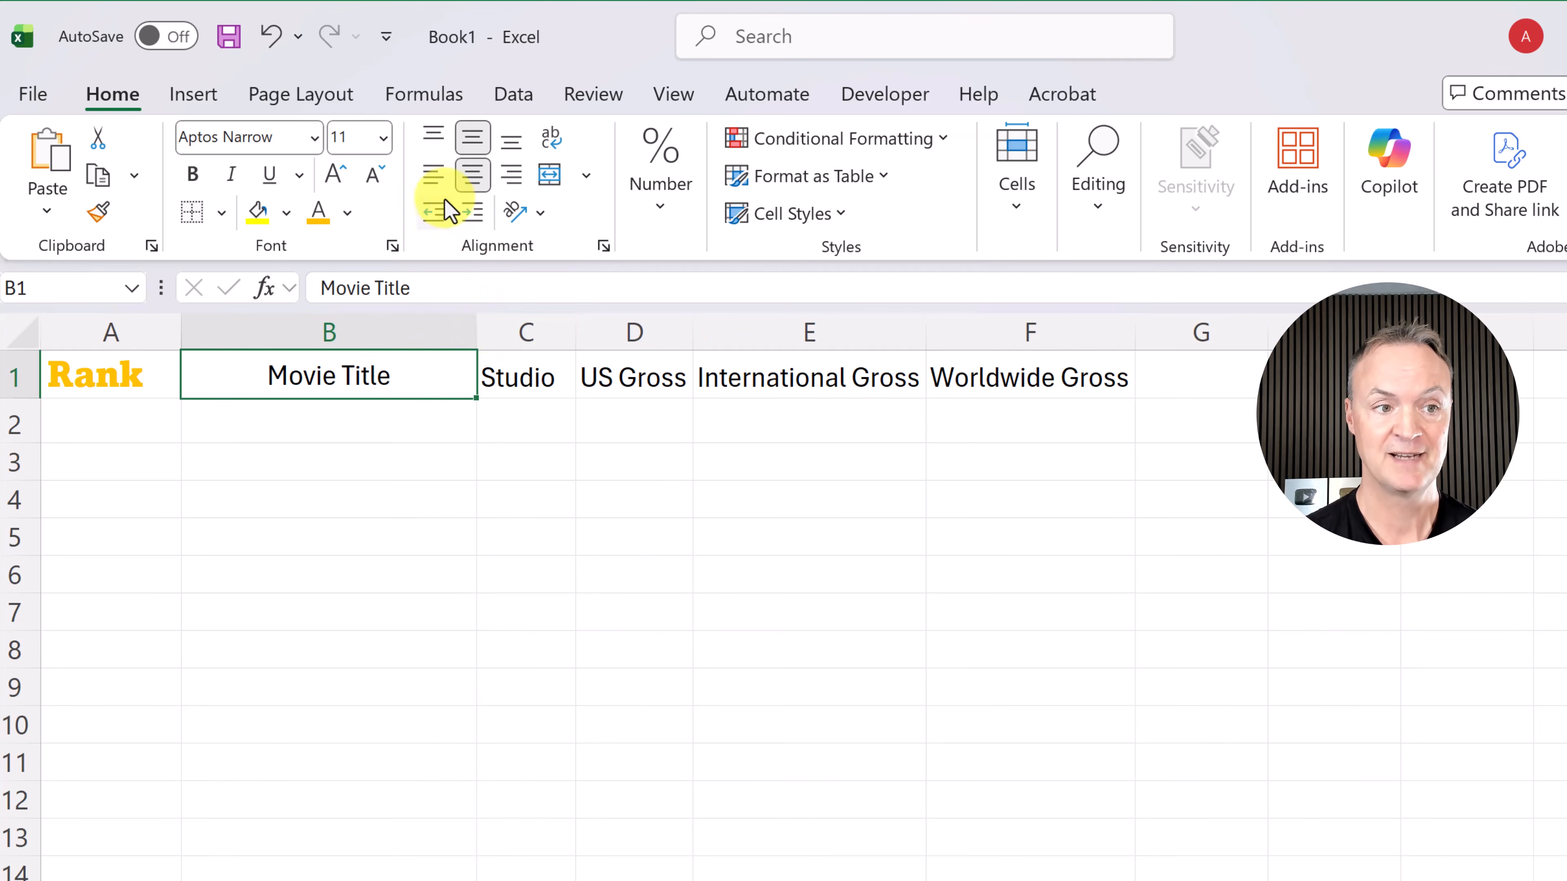
{"action": "left_click", "coordinate": [433, 177]}
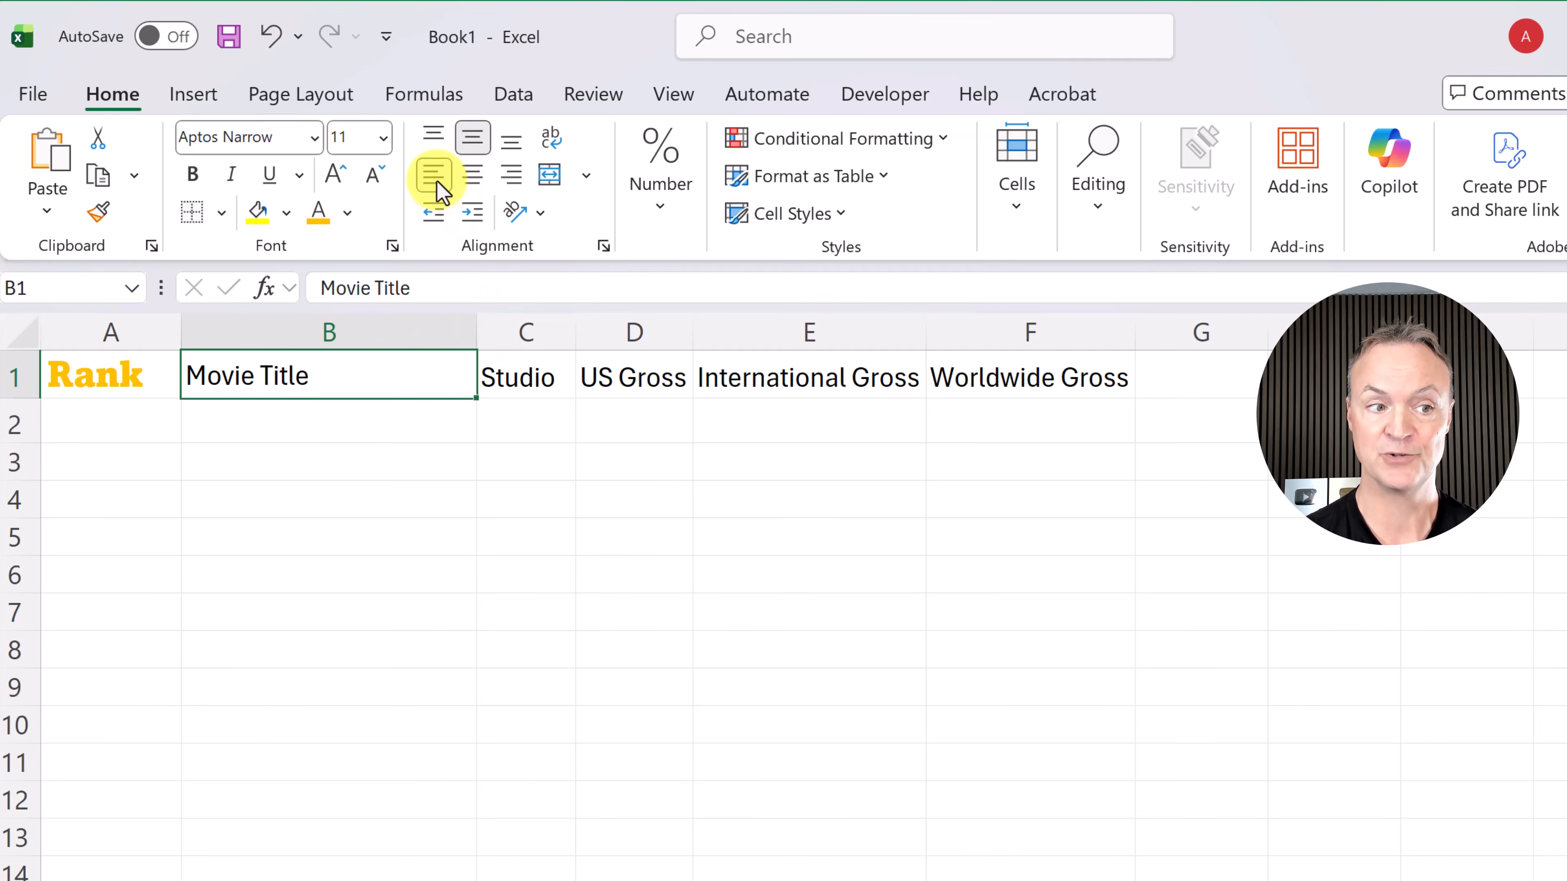
{"action": "left_click", "coordinate": [517, 184]}
{"action": "left_click", "coordinate": [473, 185]}
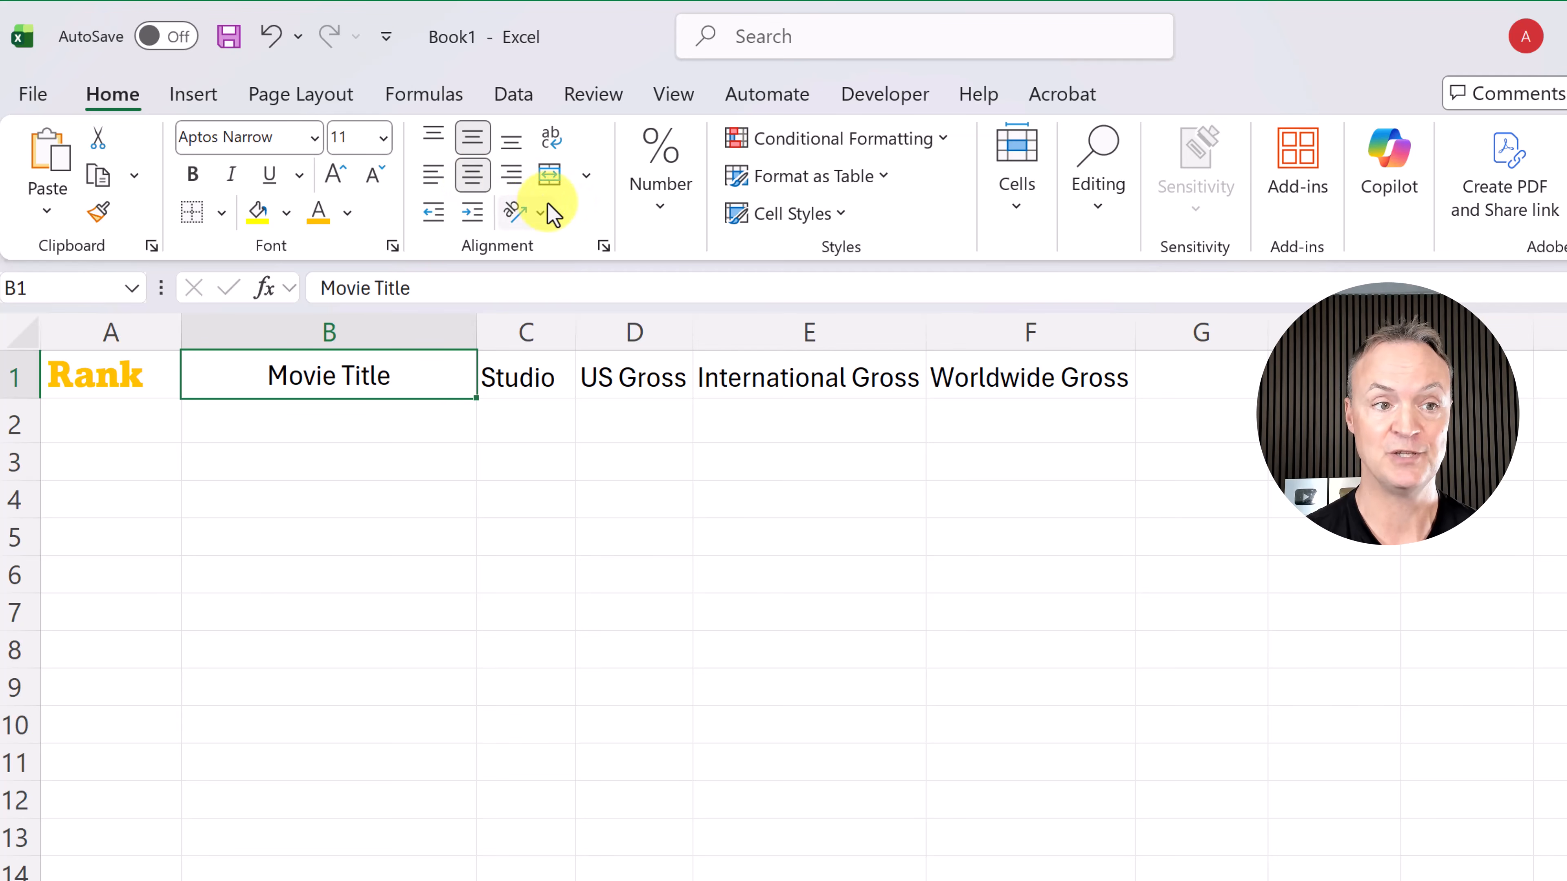
Step: Try the Angle Counterclockwise and Rotate Text Up orientations on the Movie Title heading in cell B1
{"action": "left_click", "coordinate": [539, 214]}
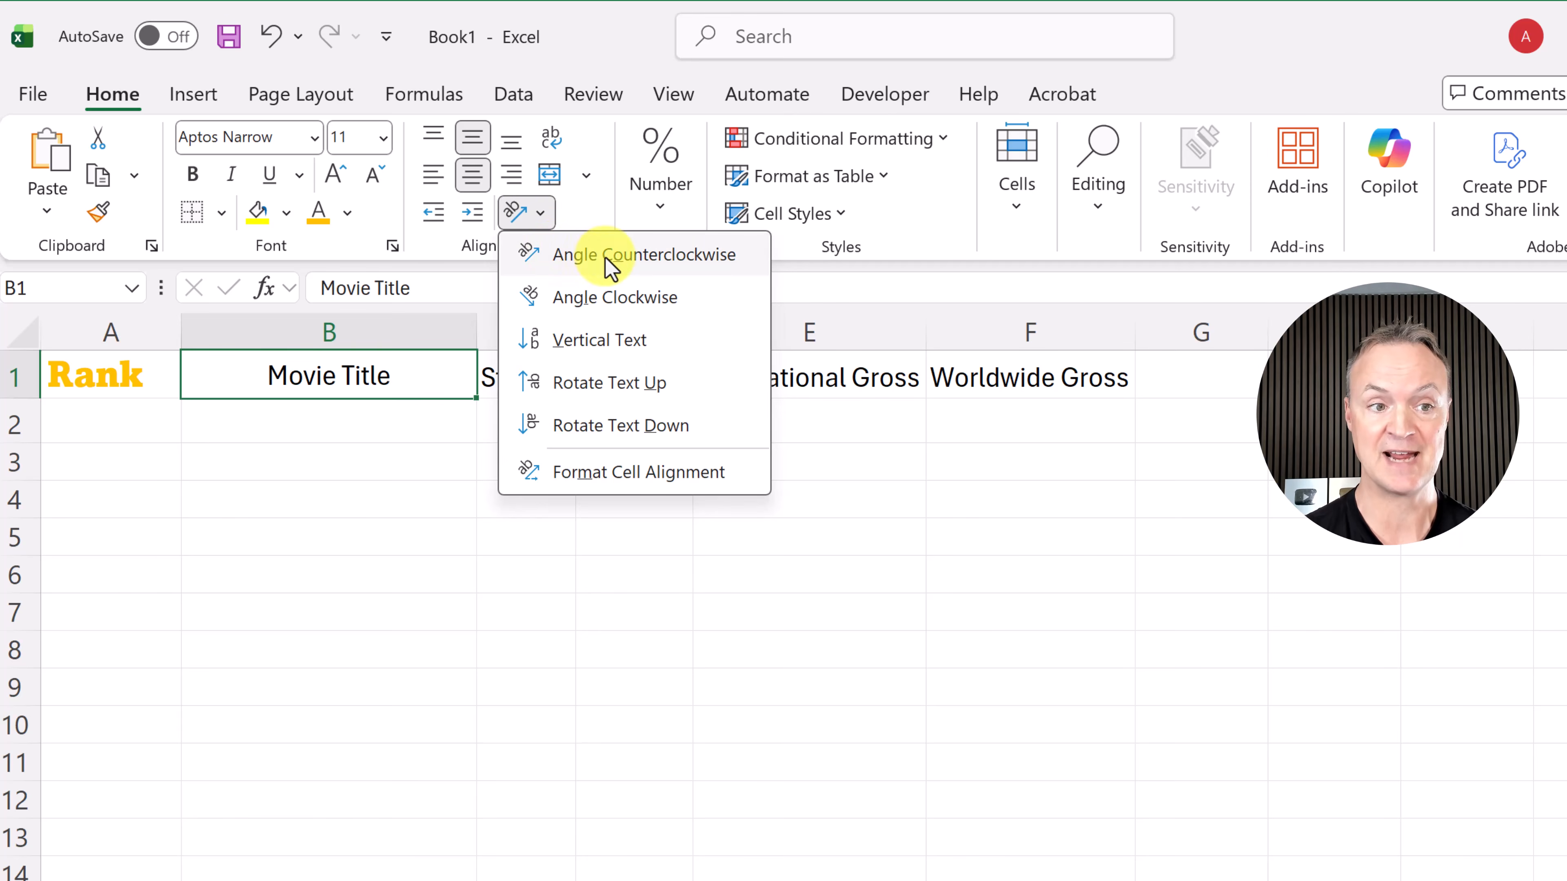
{"action": "left_click", "coordinate": [687, 269]}
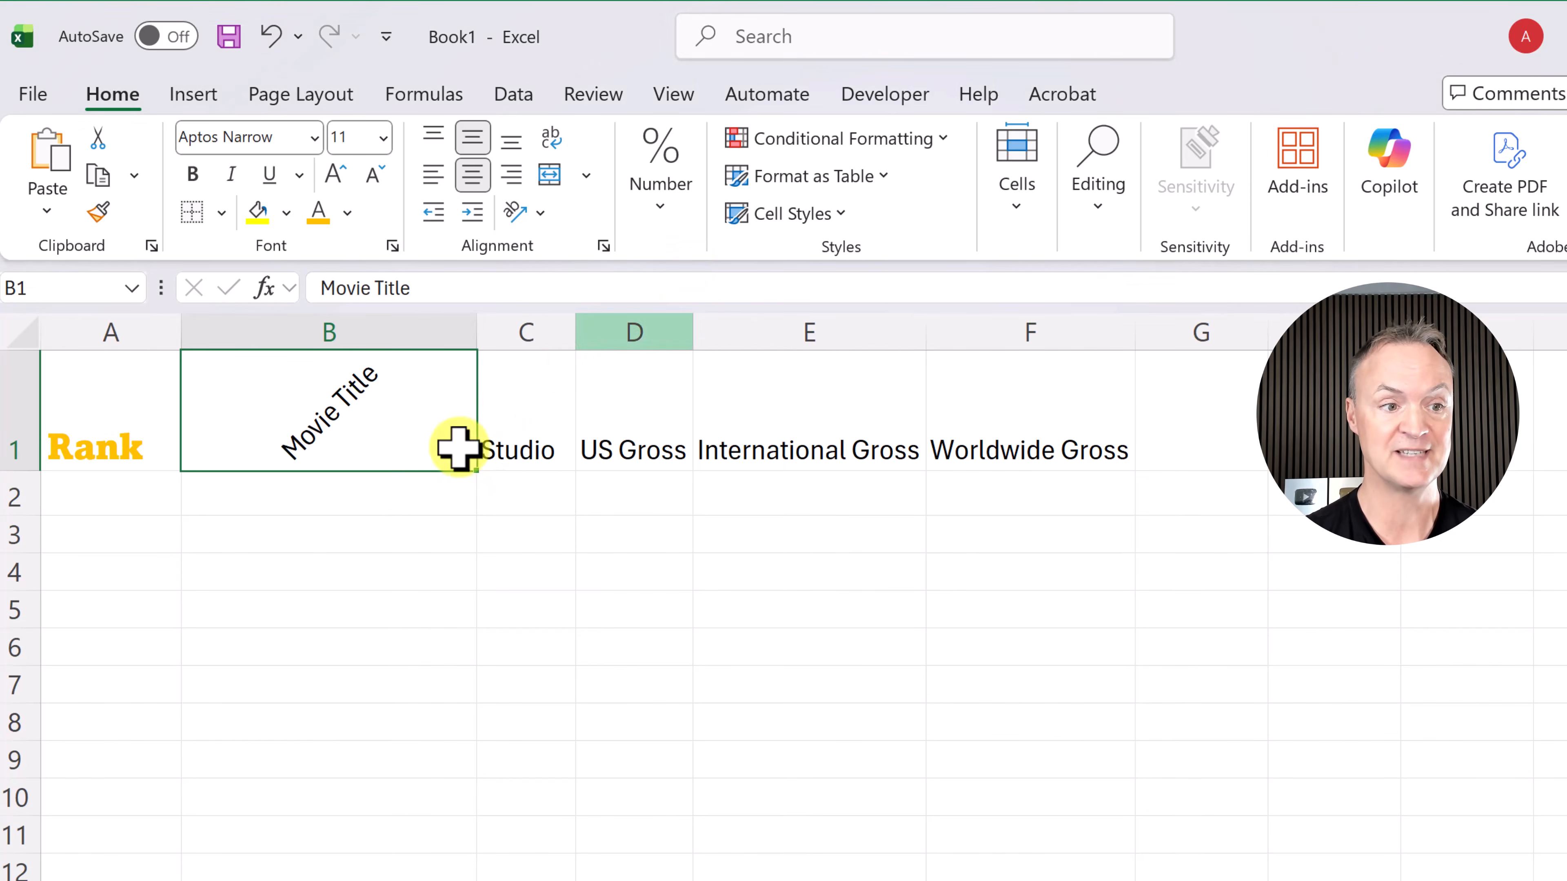
{"action": "left_click", "coordinate": [541, 216]}
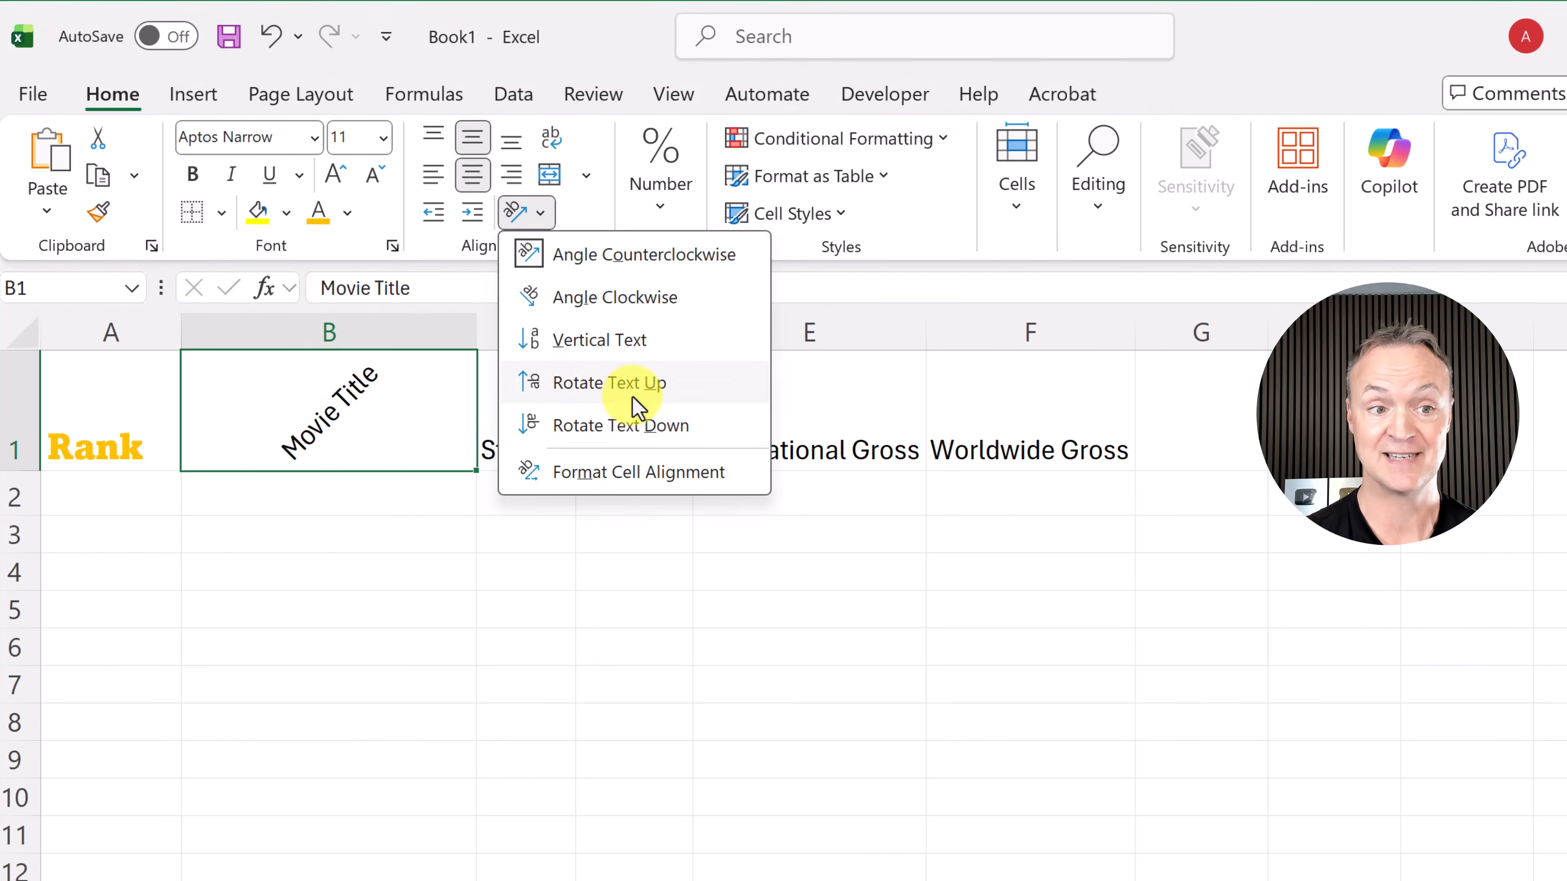
{"action": "left_click", "coordinate": [608, 384]}
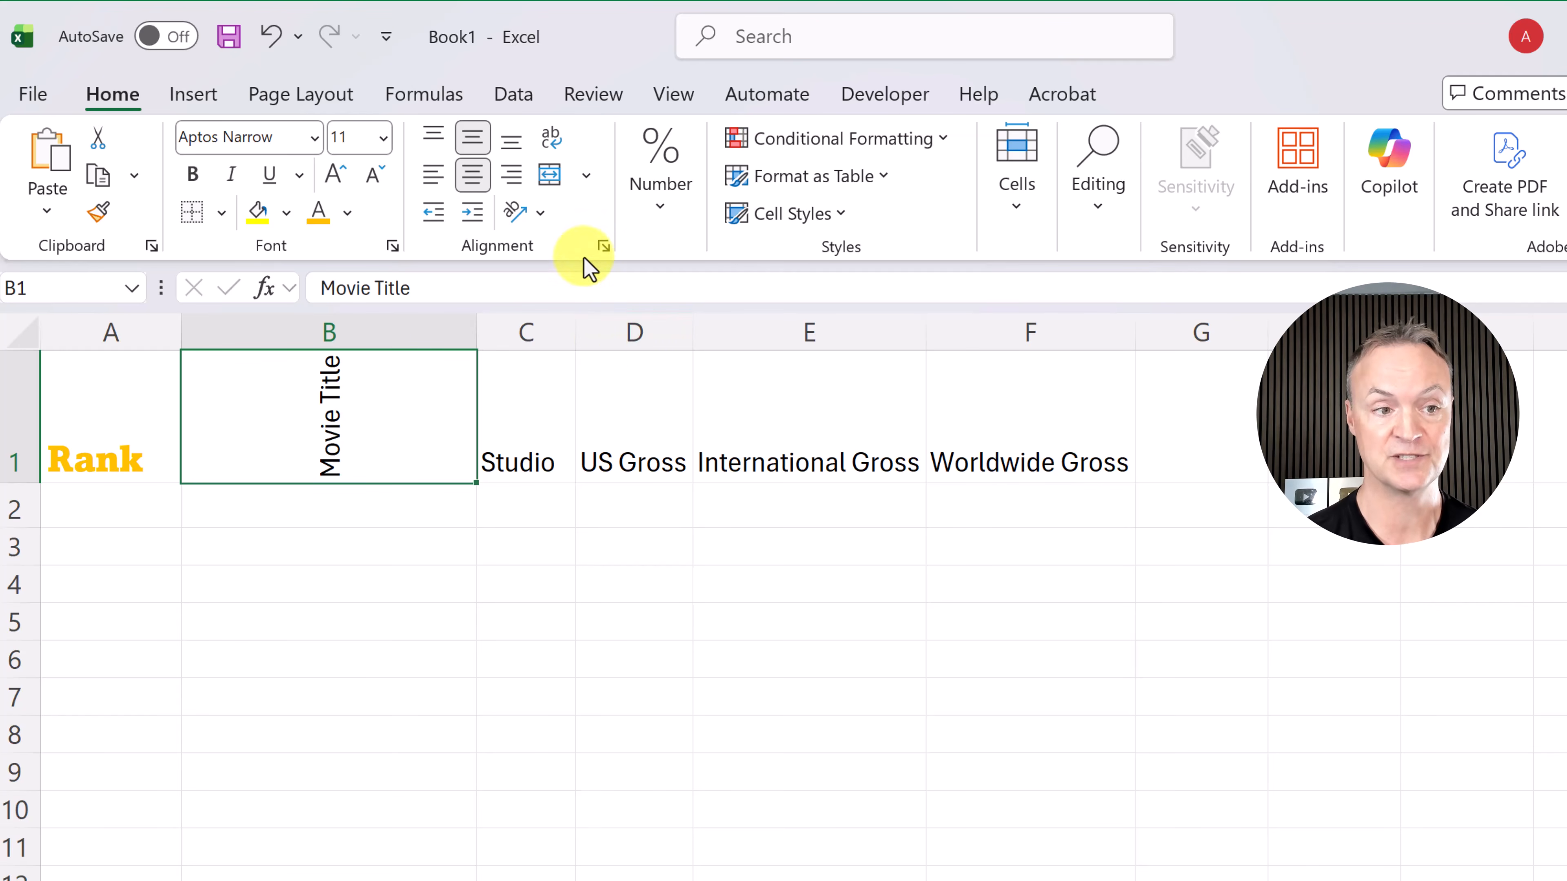
Step: Undo both text orientation changes on the Movie Title heading in cell B1
{"action": "key", "text": "ctrl+z"}
{"action": "key", "text": "ctrl+z"}
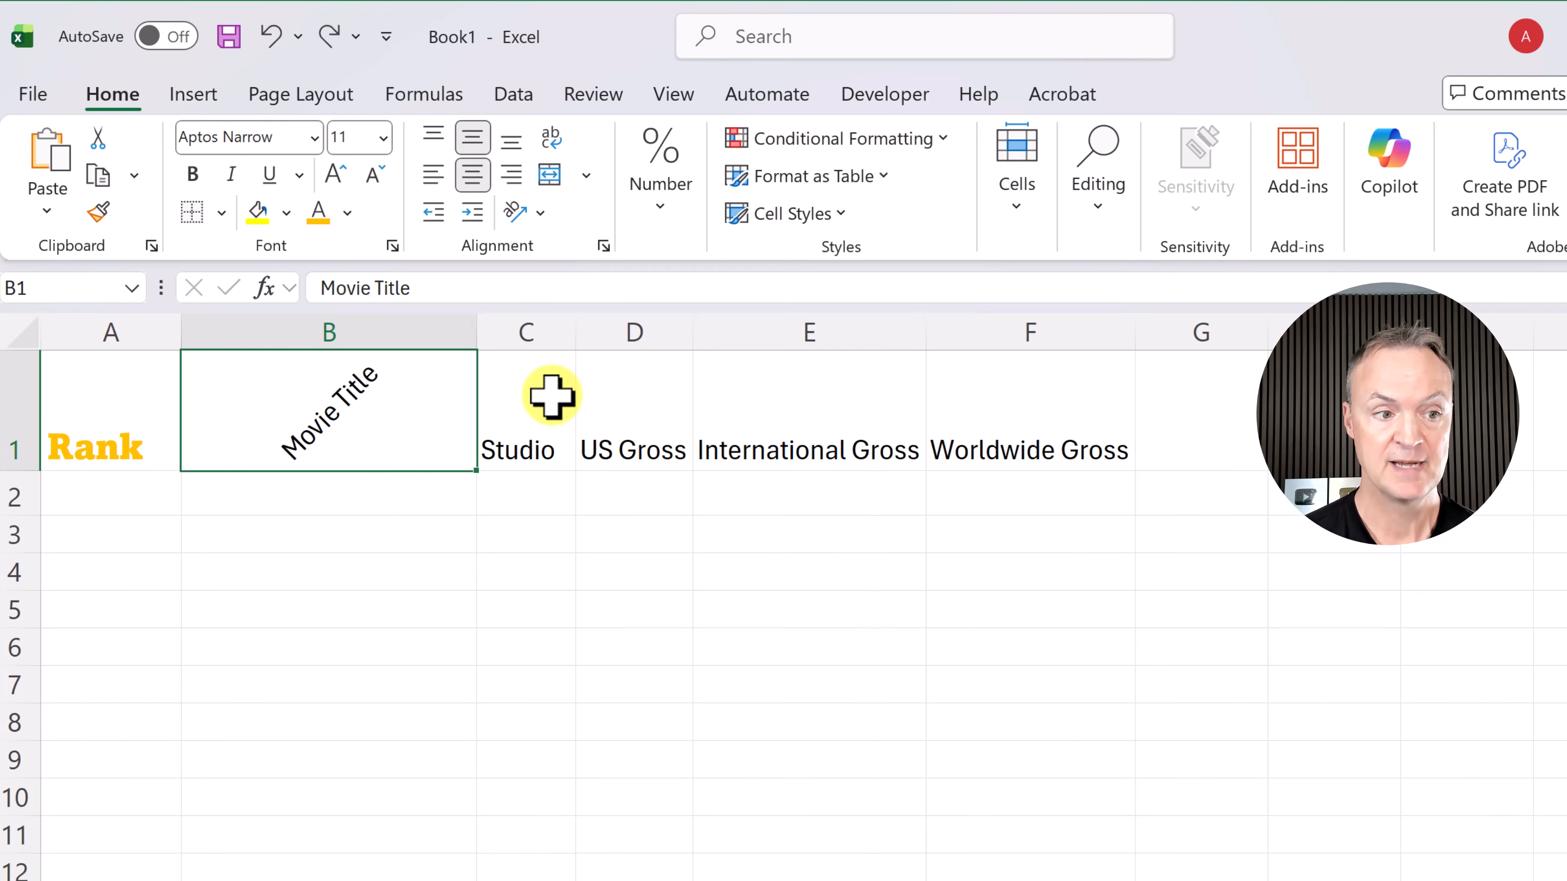
{"action": "left_click", "coordinate": [459, 500]}
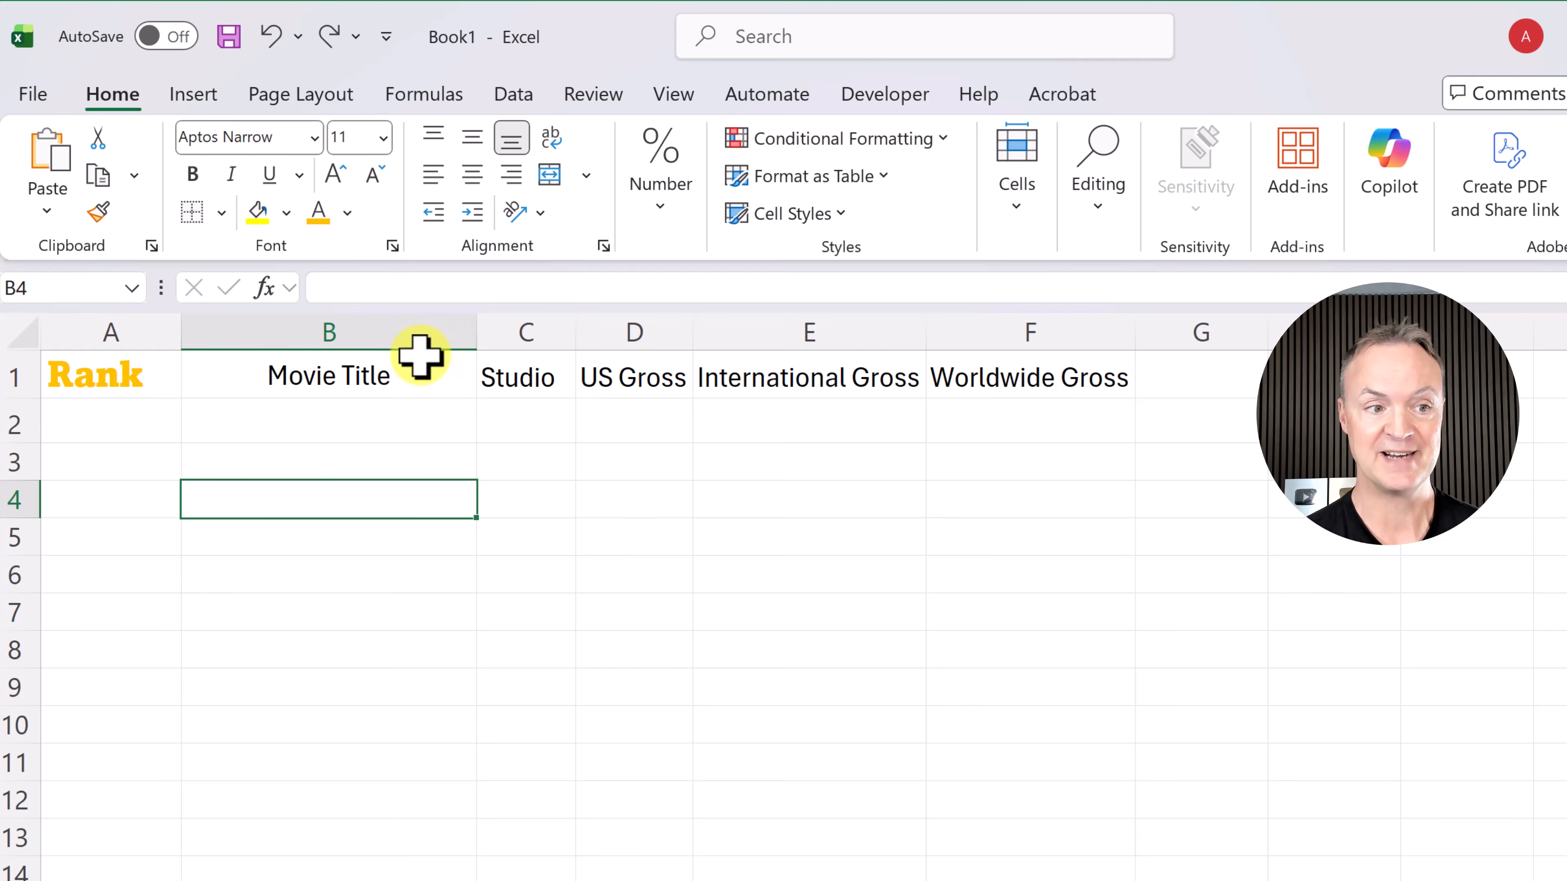
{"action": "left_click", "coordinate": [367, 381]}
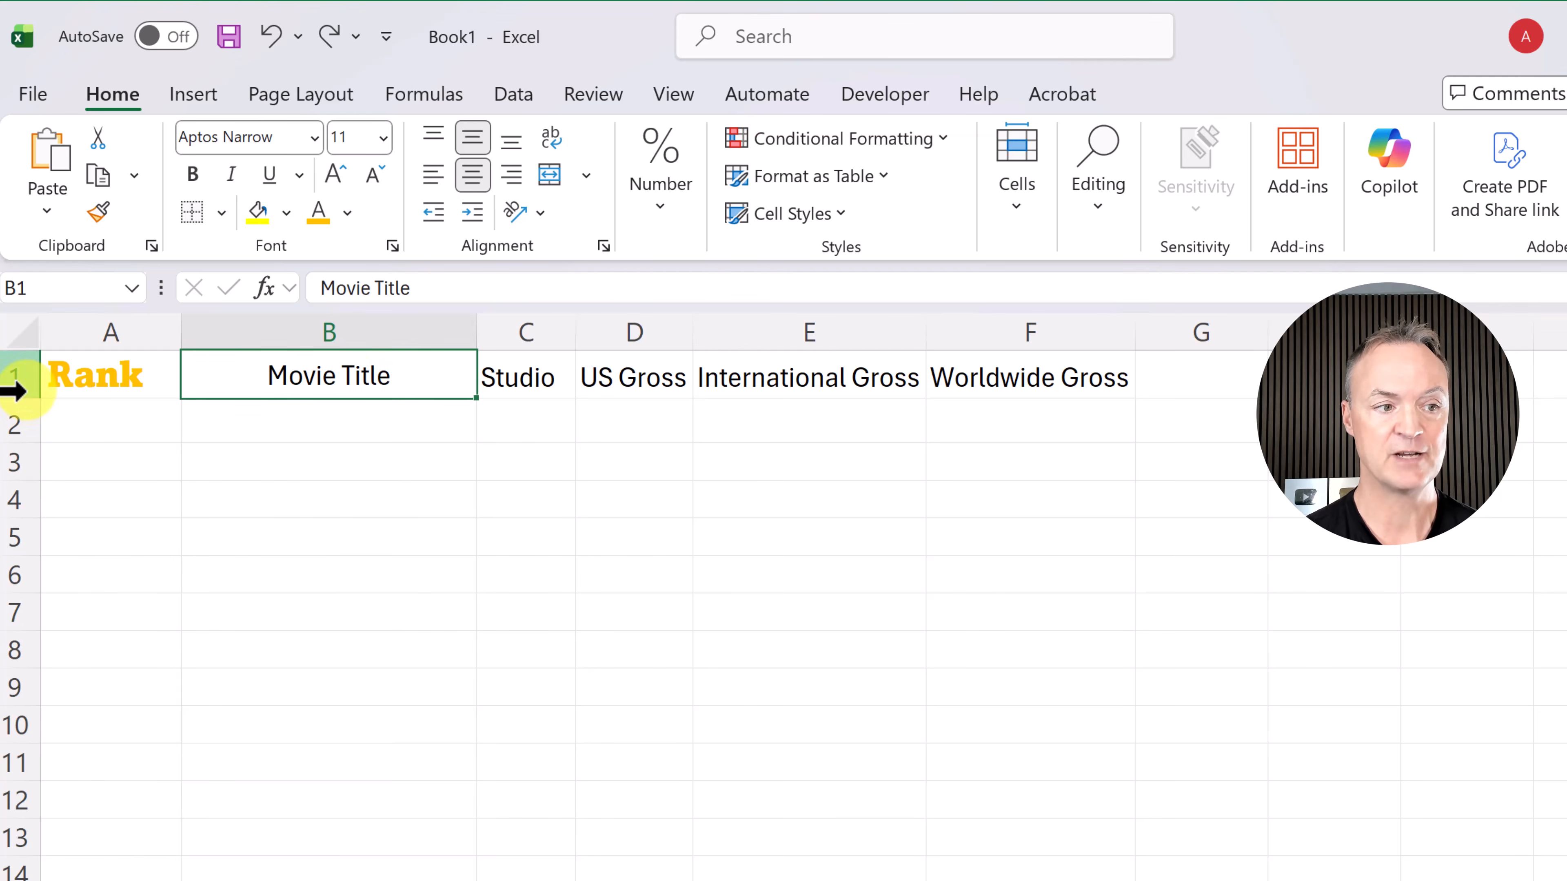
Step: Apply the Accent1 themed cell style to the whole of row 1
{"action": "left_click", "coordinate": [18, 387]}
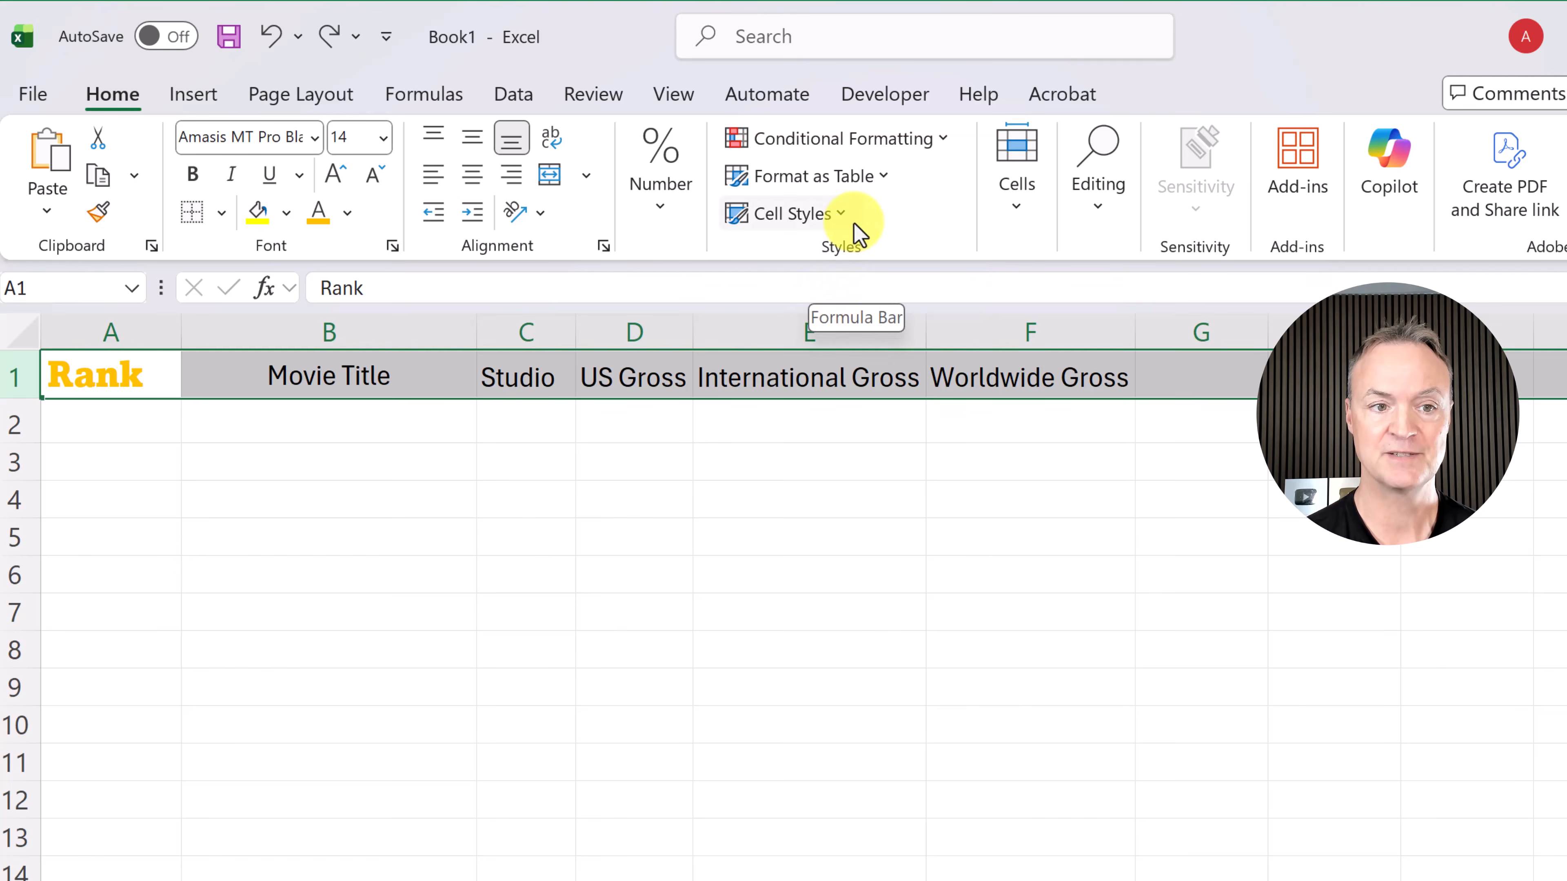
{"action": "left_click", "coordinate": [843, 215]}
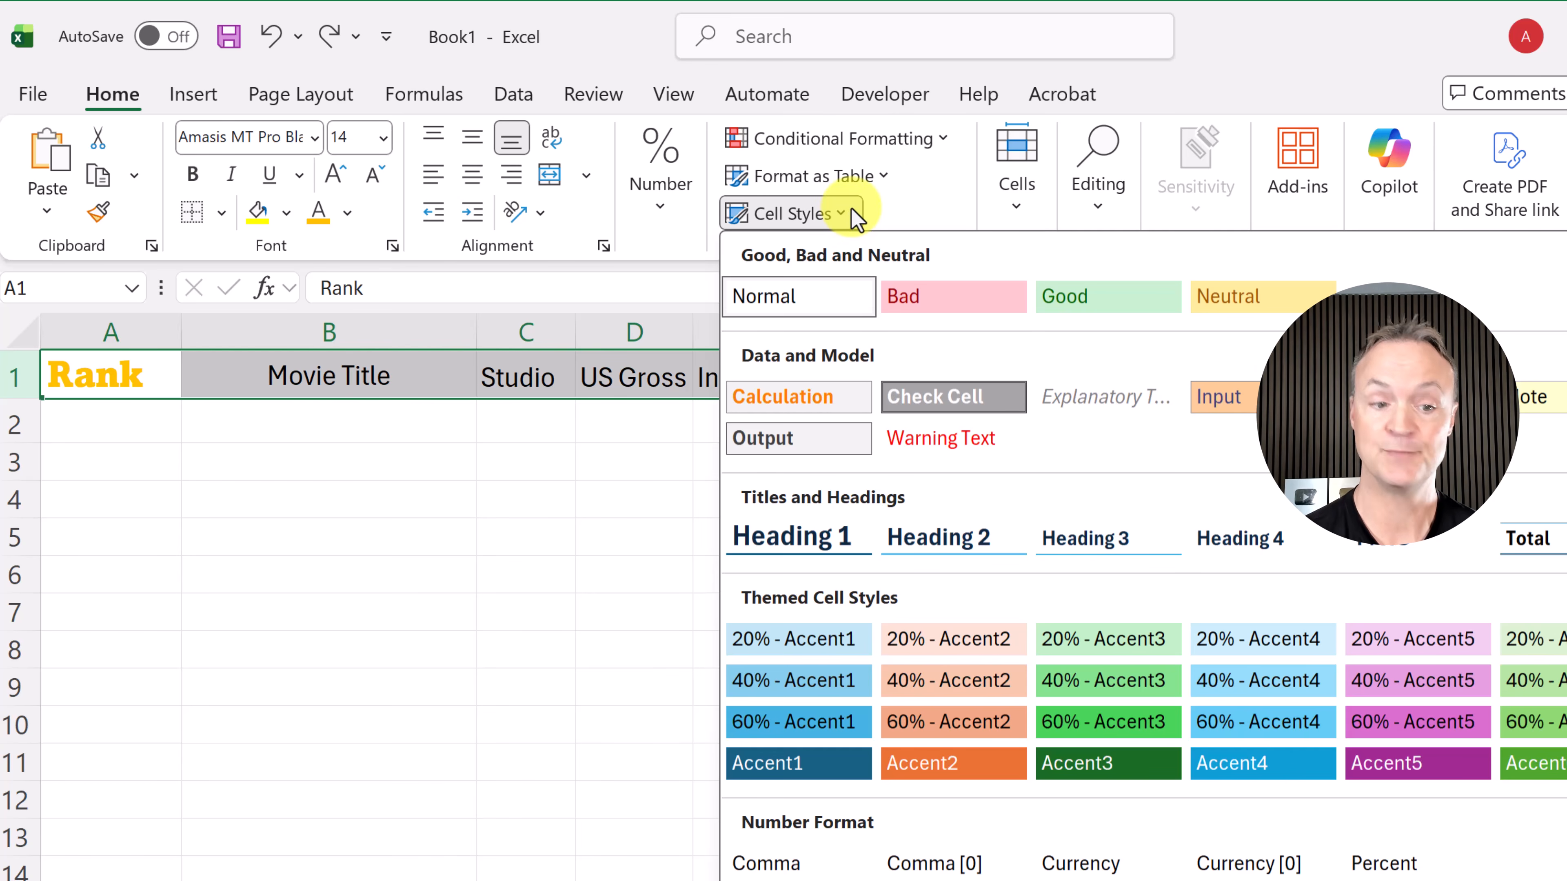
{"action": "left_click", "coordinate": [820, 765]}
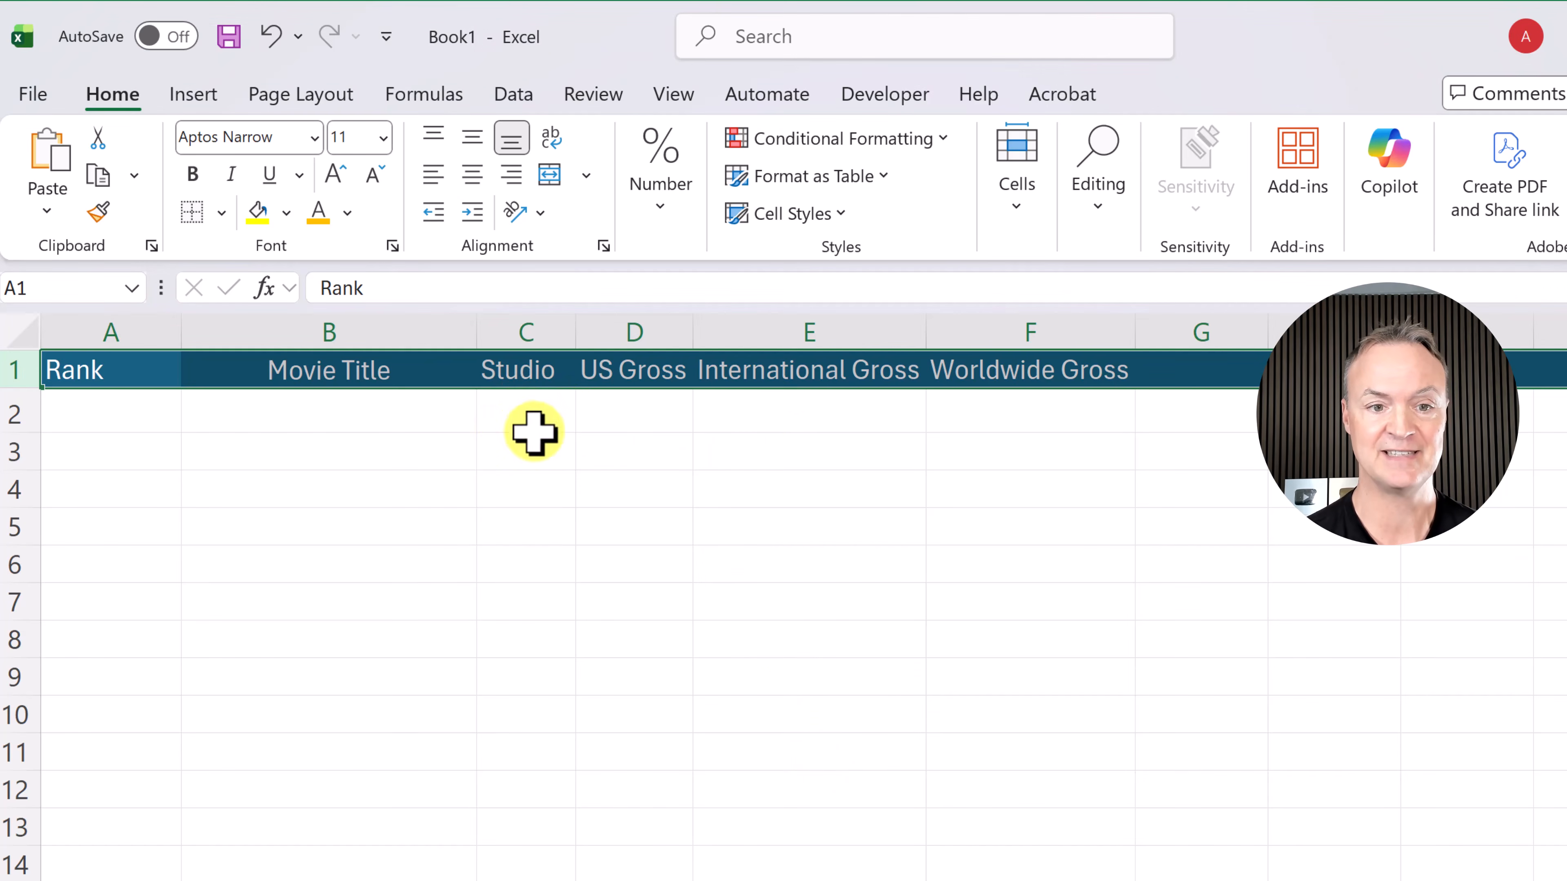
{"action": "left_click", "coordinate": [755, 460]}
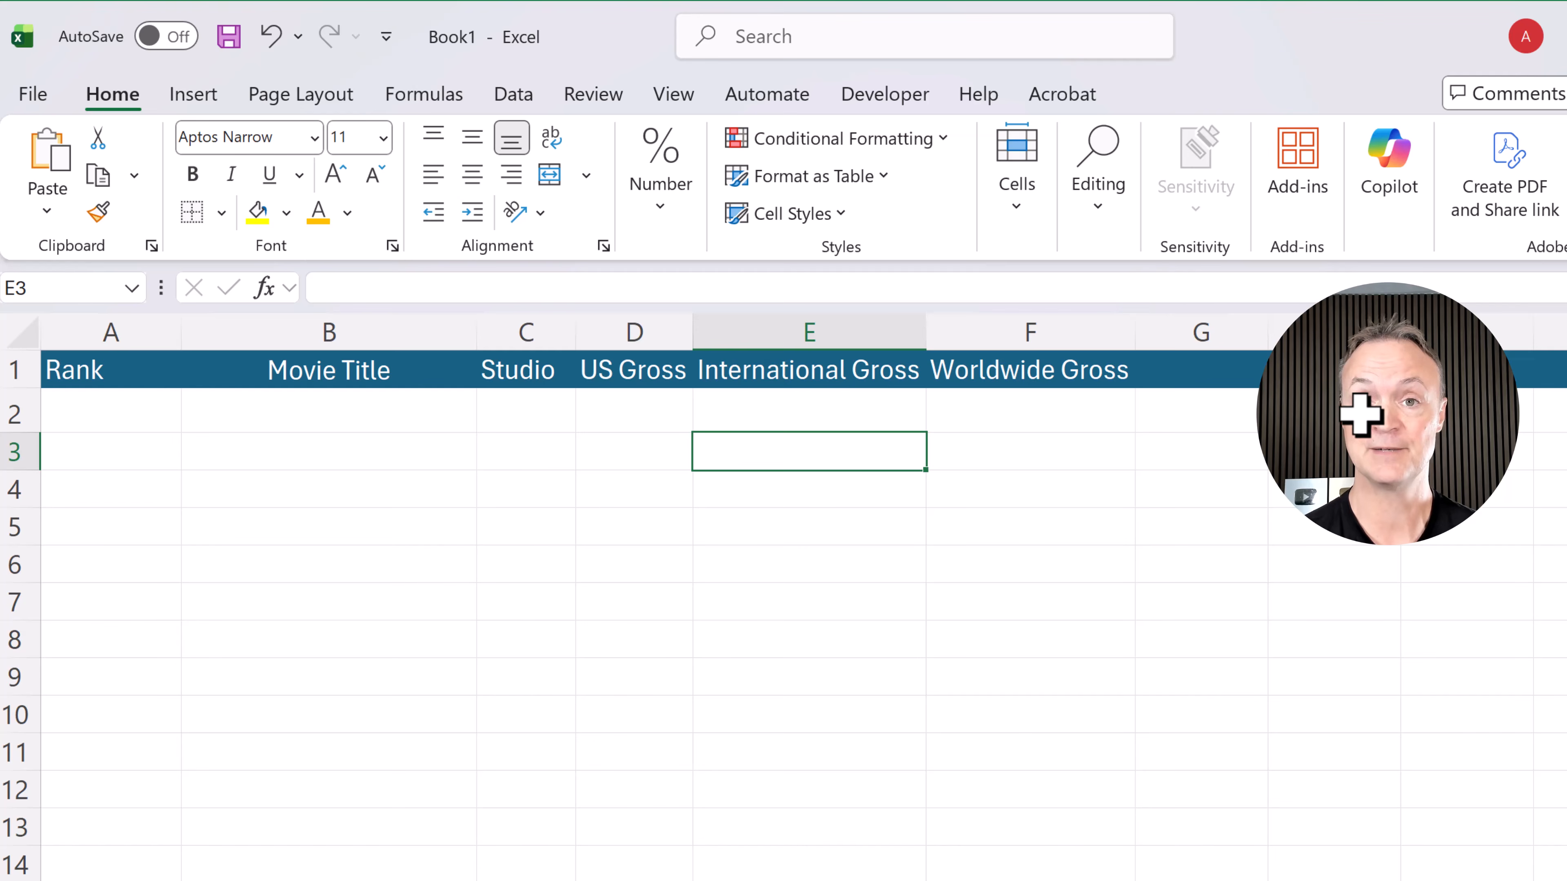
Step: Check how far the Accent1 style extends across row 1, and undo it
{"action": "scroll", "coordinate": [799, 597], "scroll_direction": "right", "scroll_amount": 1}
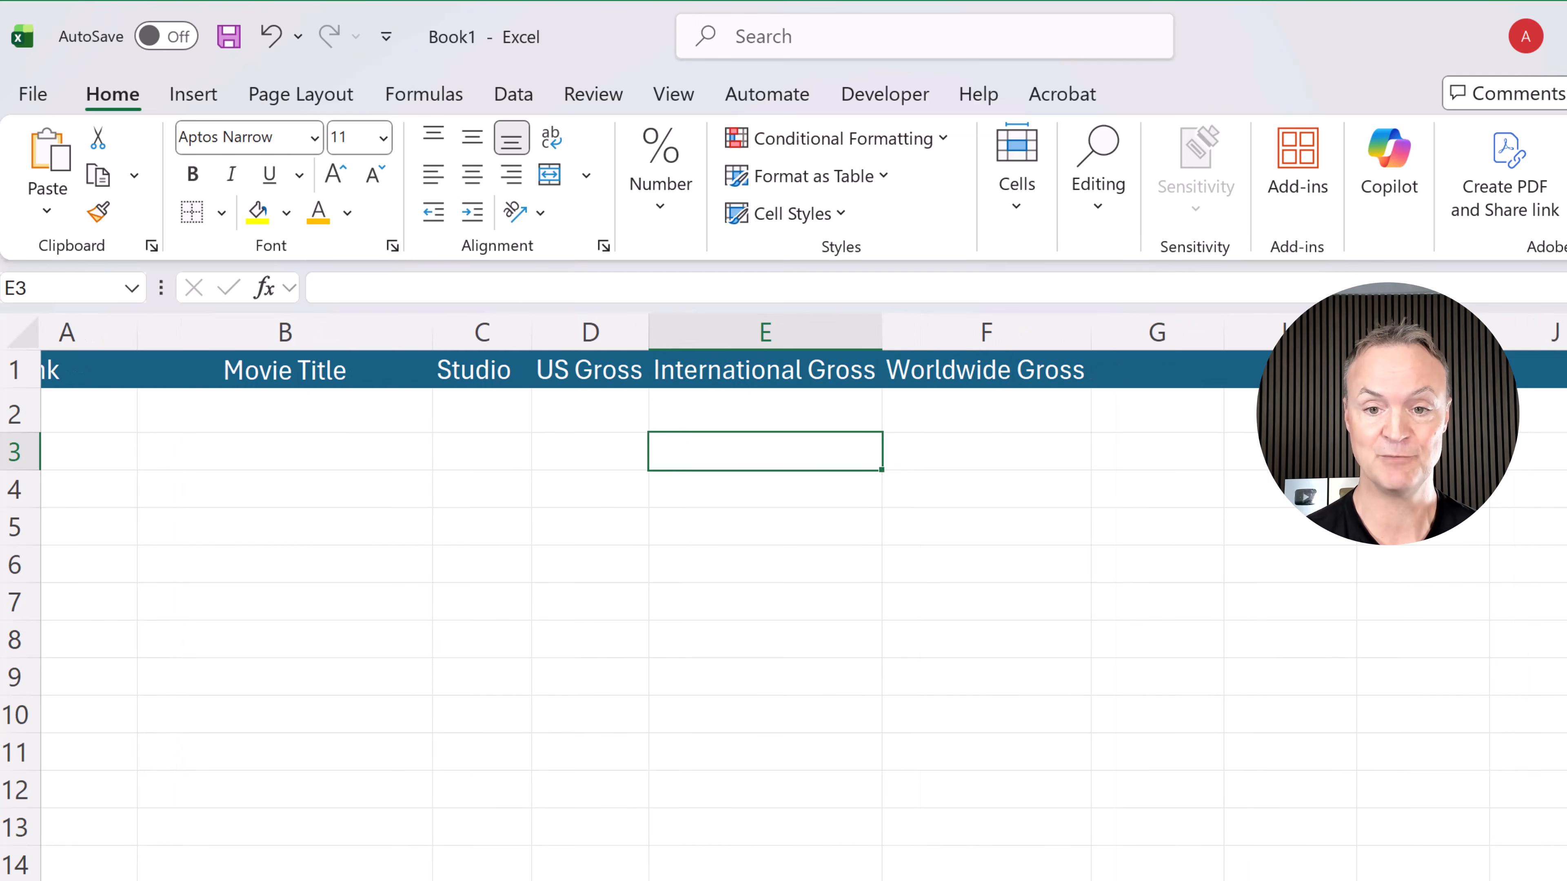
{"action": "scroll", "coordinate": [783, 597], "scroll_direction": "right", "scroll_amount": 1}
{"action": "scroll", "coordinate": [1129, 805], "scroll_direction": "left", "scroll_amount": 2}
{"action": "left_click", "coordinate": [936, 530]}
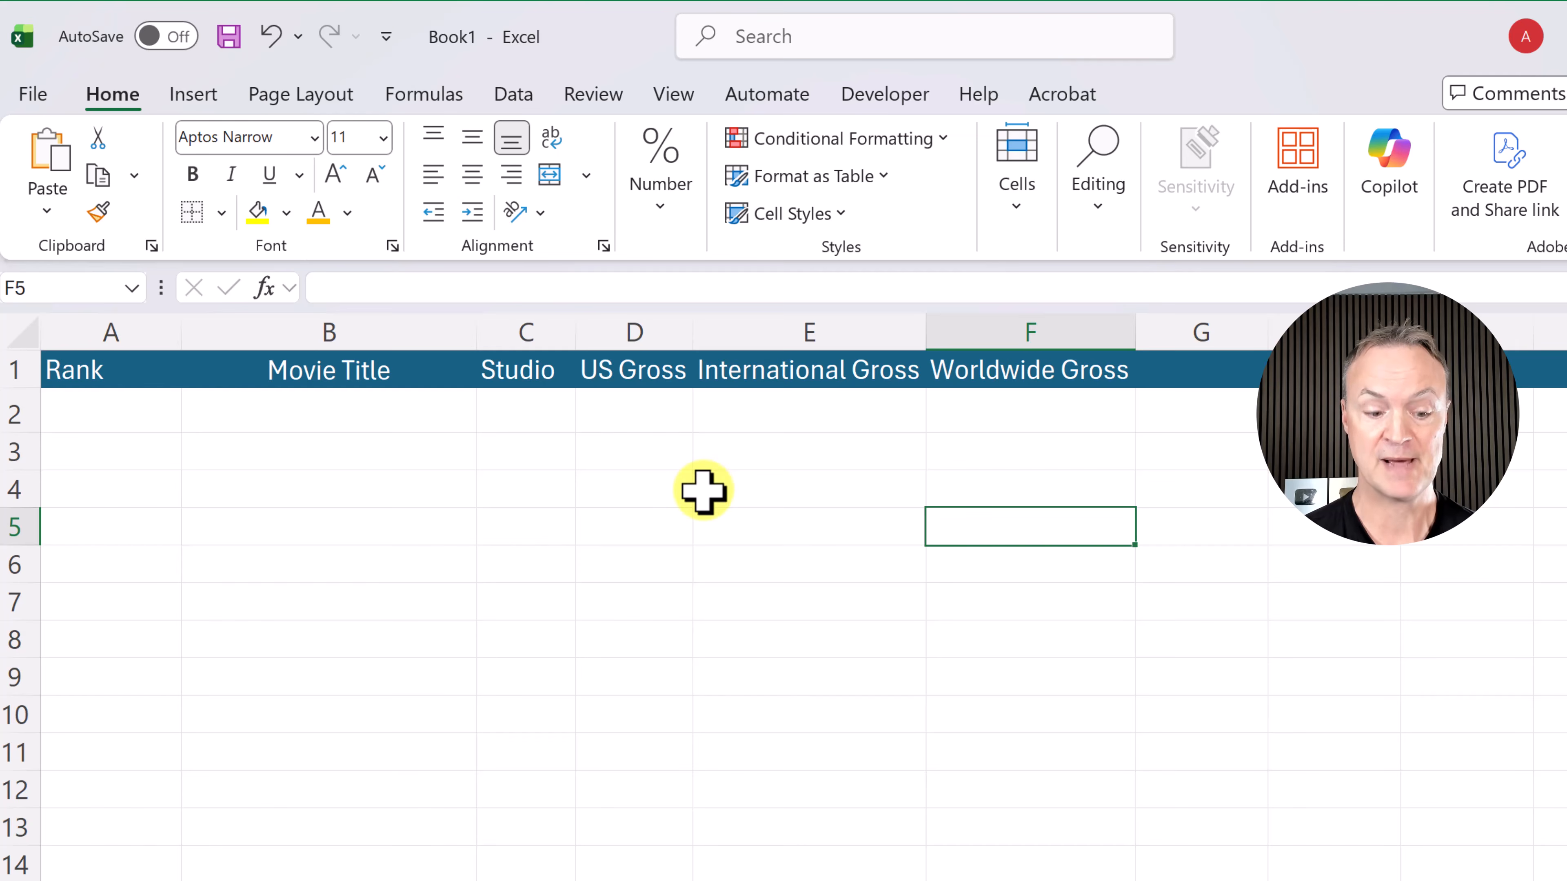
{"action": "key", "text": "ctrl+z"}
{"action": "left_click", "coordinate": [485, 433]}
Step: Apply the orange Accent2 themed cell style to only the heading cells A1:F1
{"action": "left_click_drag", "start_coordinate": [125, 378], "coordinate": [1024, 374]}
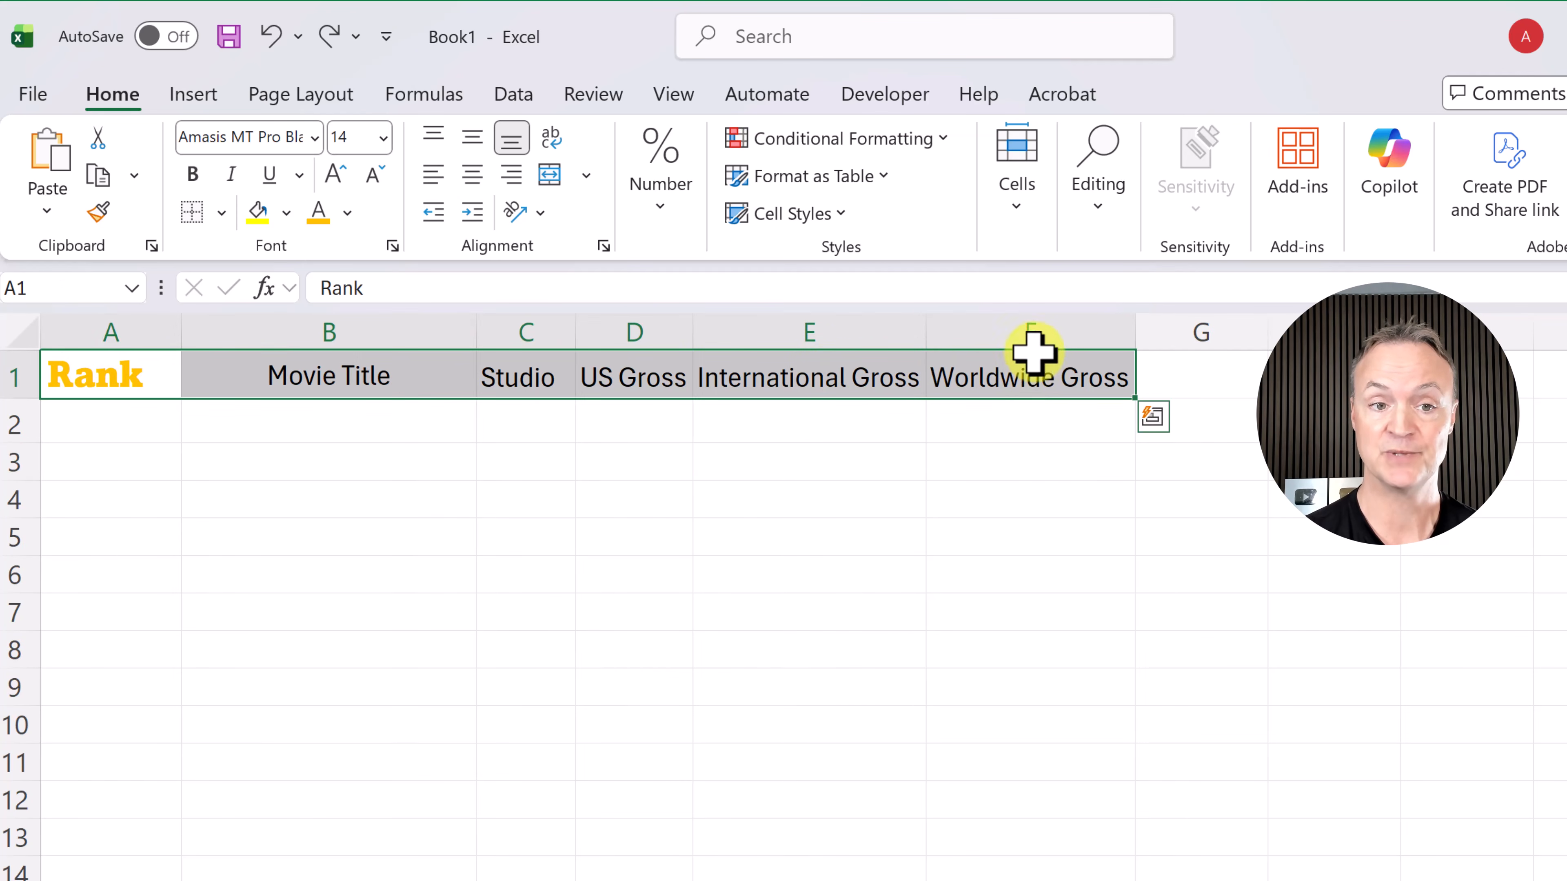
{"action": "left_click", "coordinate": [789, 215]}
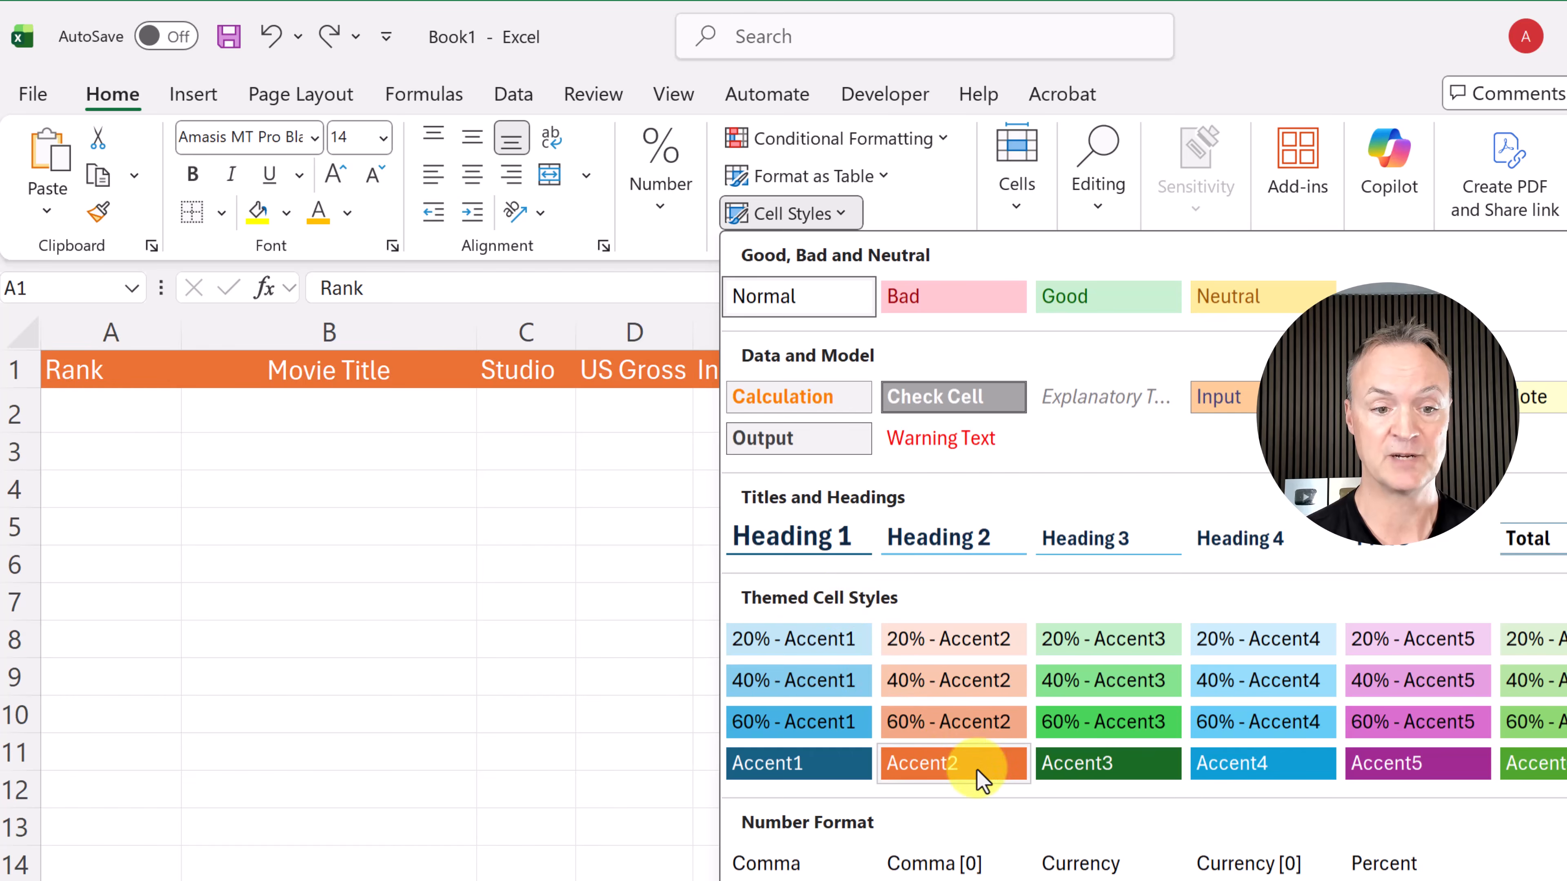
{"action": "left_click", "coordinate": [962, 763]}
{"action": "left_click", "coordinate": [759, 564]}
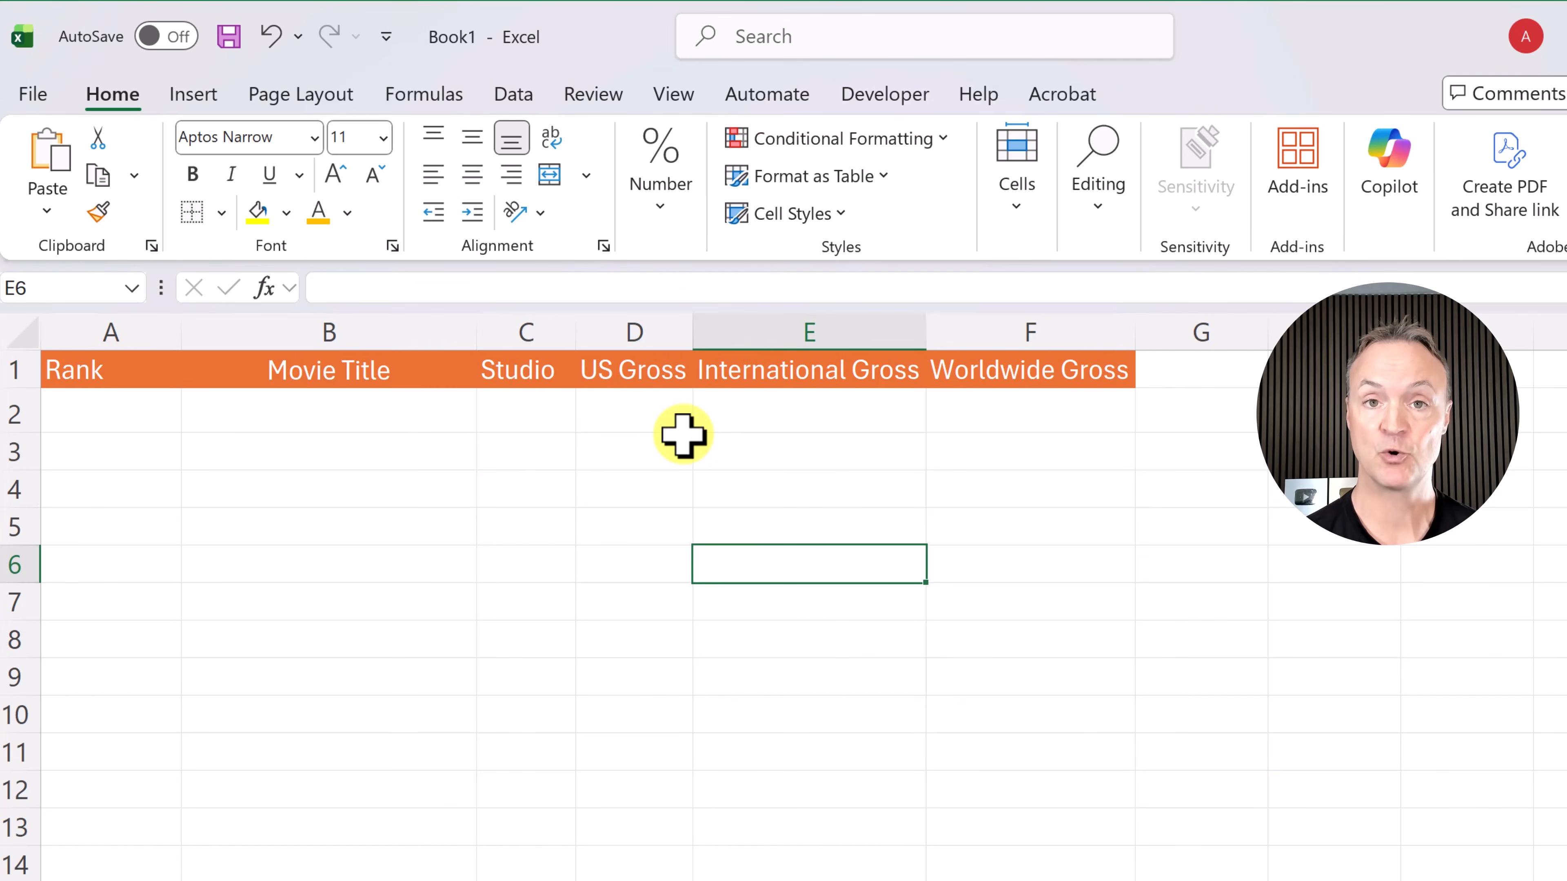
{"action": "left_click", "coordinate": [845, 217]}
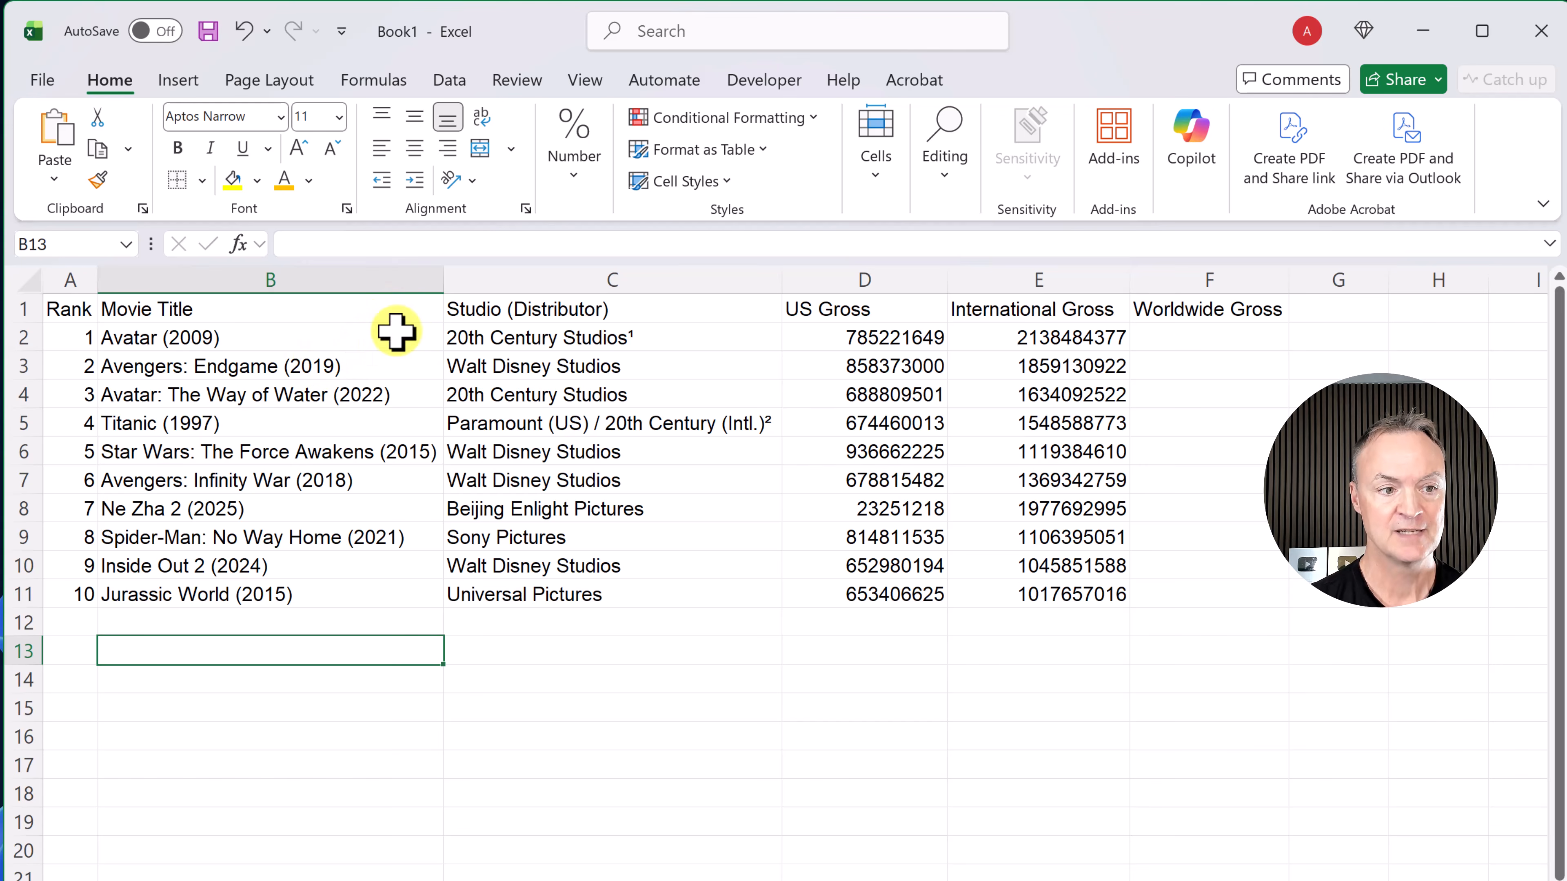
Step: Narrow column B below its longest titles and wrap the text of the movie titles in B2:B11
{"action": "left_click_drag", "start_coordinate": [439, 282], "coordinate": [336, 282]}
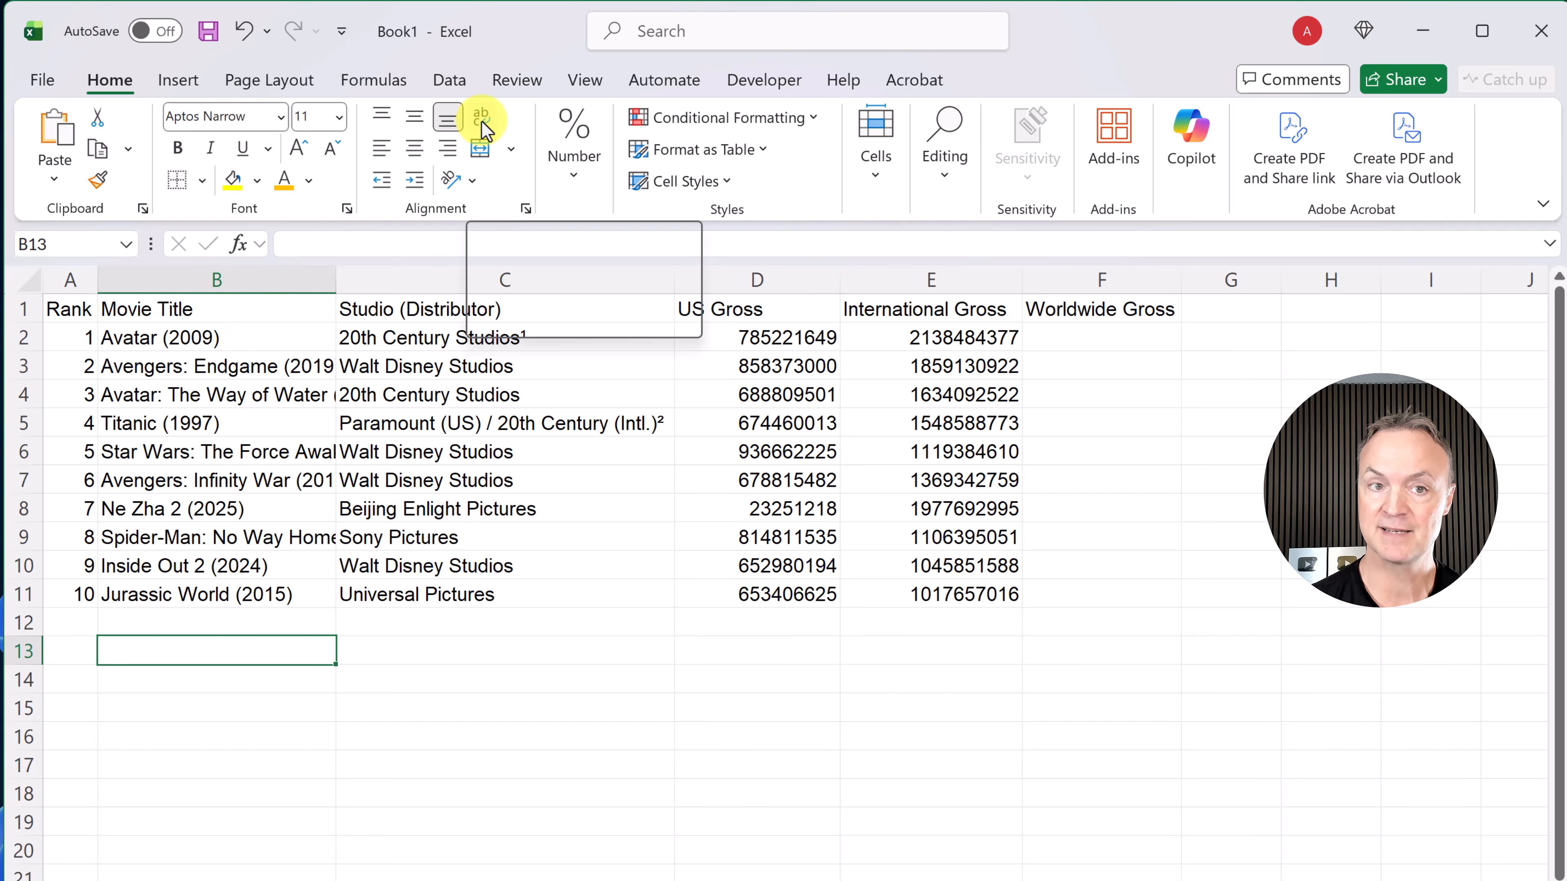
{"action": "left_click_drag", "start_coordinate": [169, 338], "coordinate": [207, 586]}
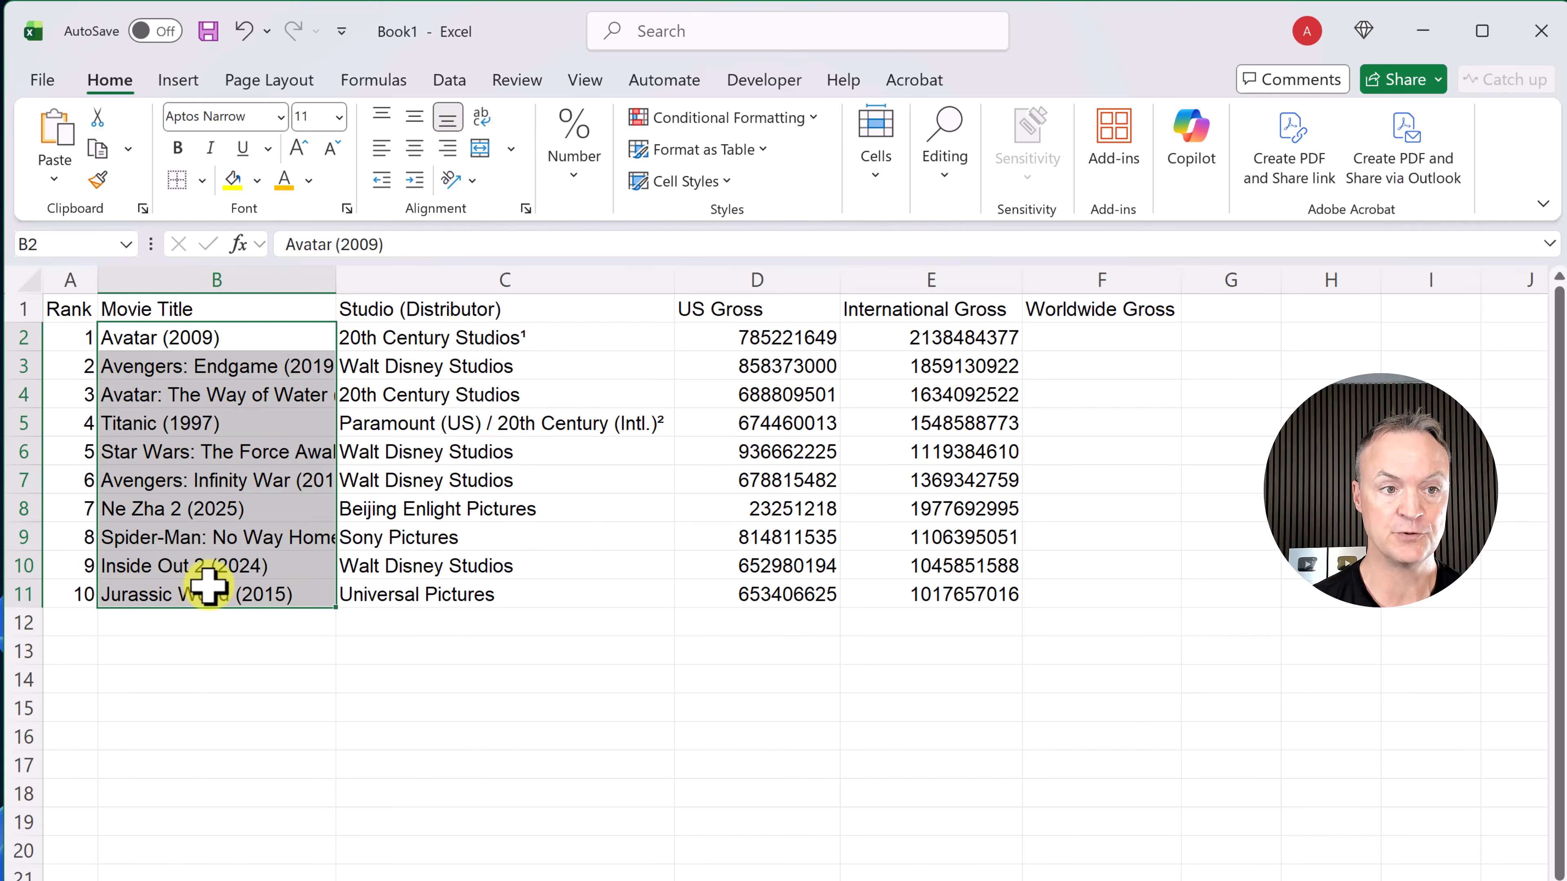
{"action": "left_click", "coordinate": [487, 123]}
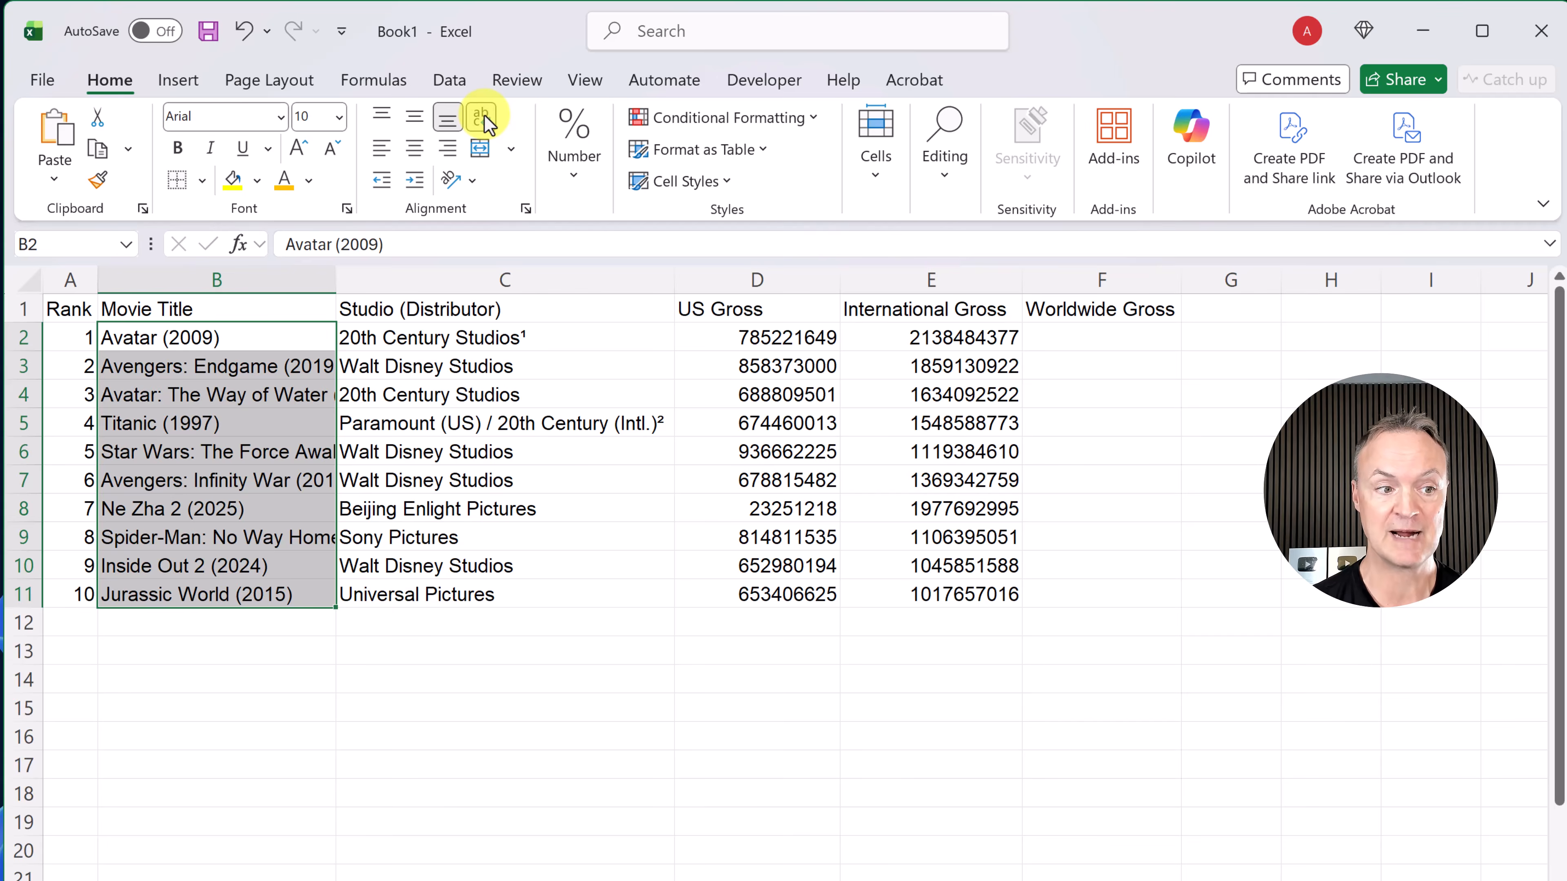
{"action": "left_click", "coordinate": [314, 432]}
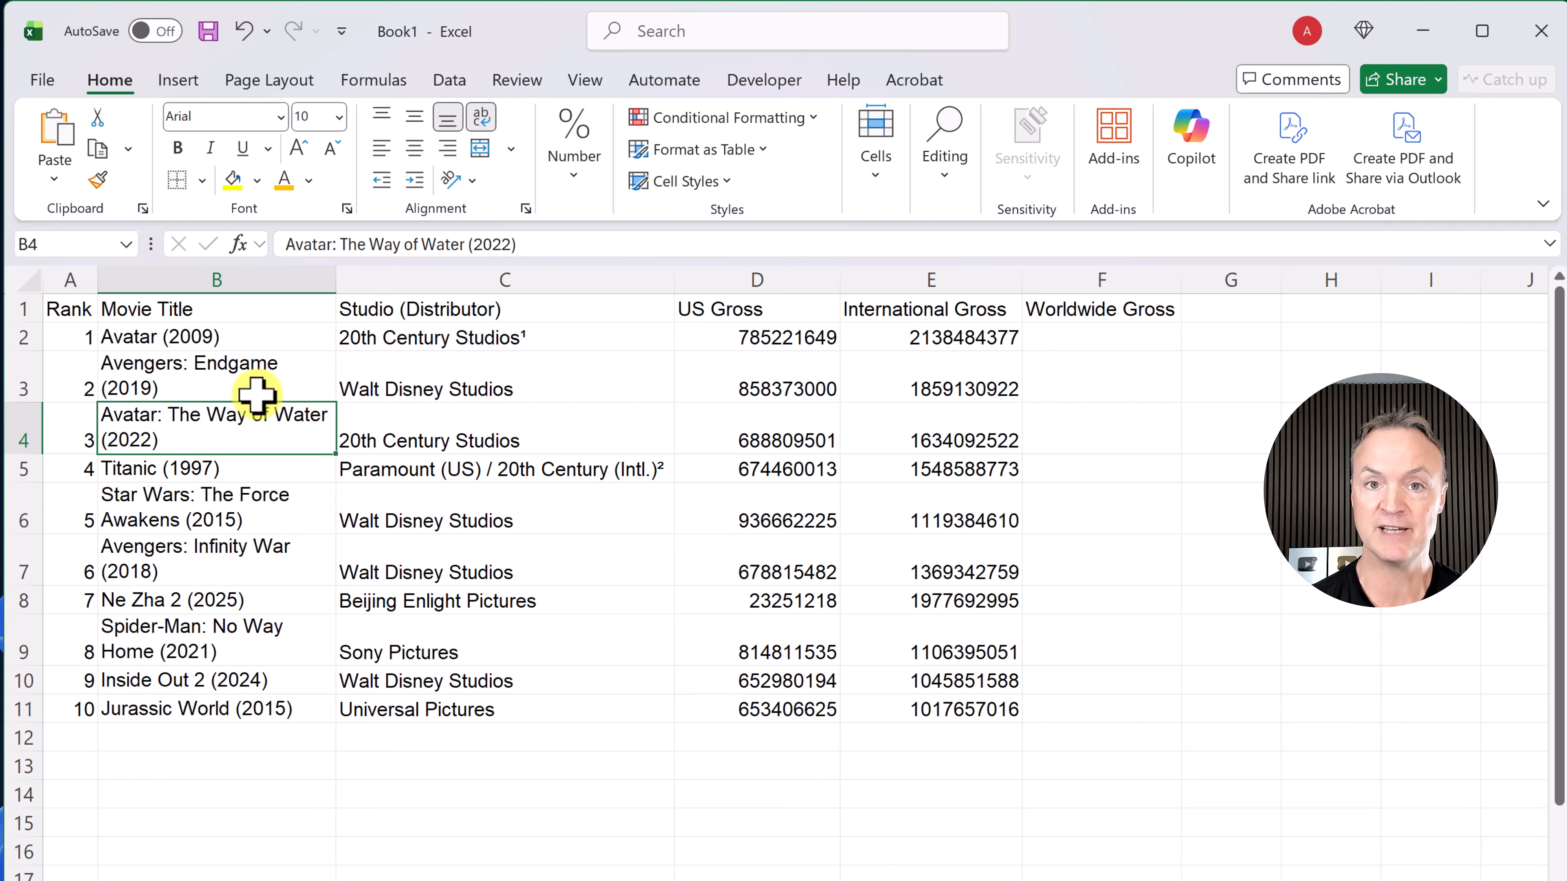
Step: Undo the text wrapping on the movie titles and autofit column B to its longest title
{"action": "key", "text": "ctrl+z"}
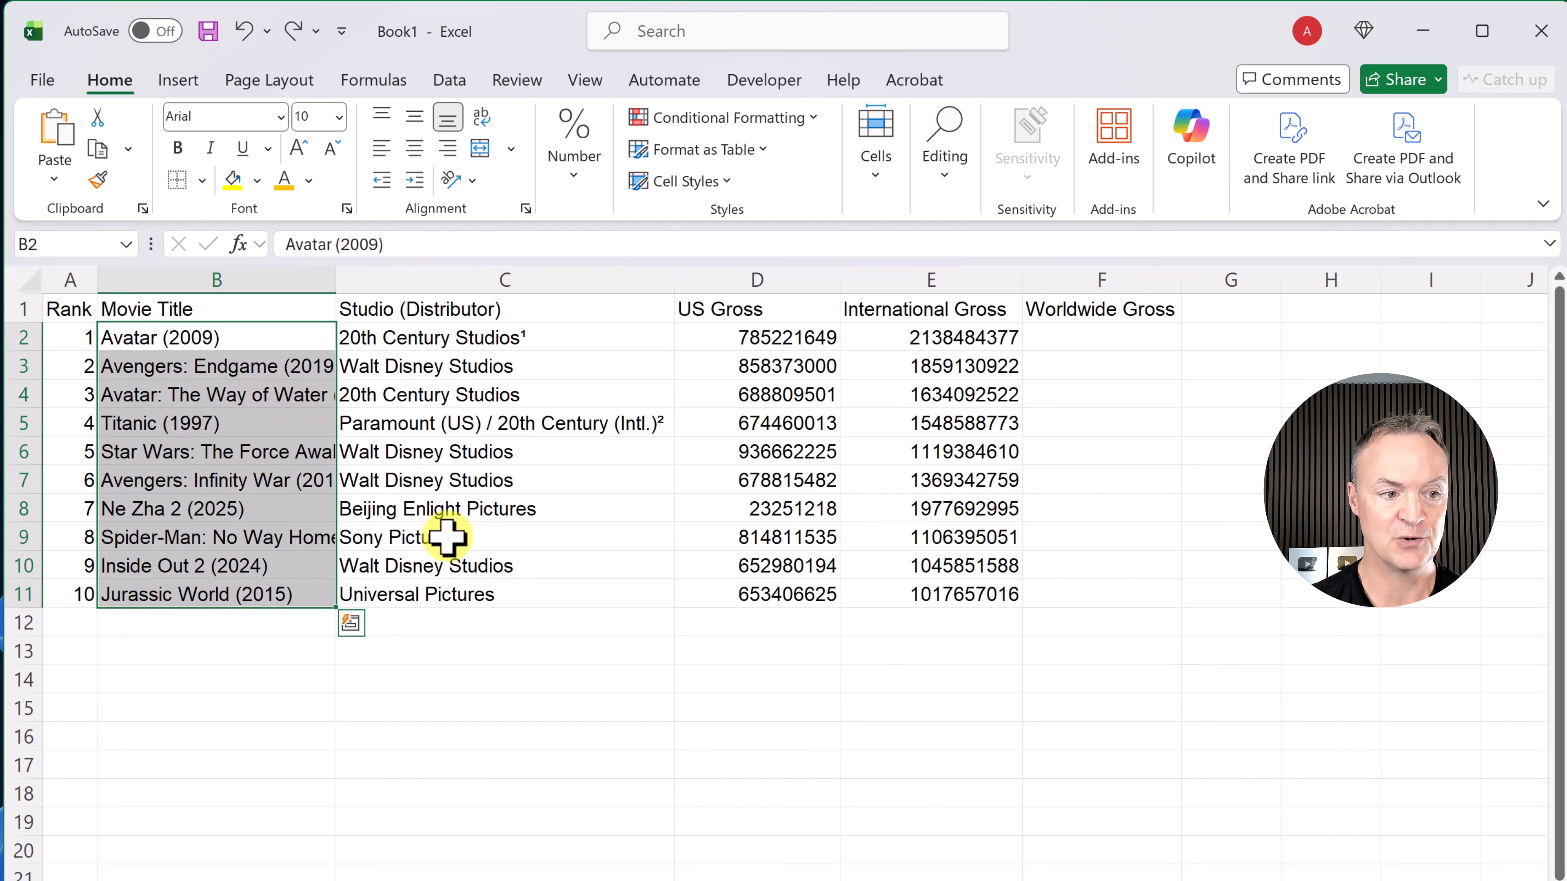
{"action": "key", "text": "ctrl+q"}
{"action": "left_click", "coordinate": [333, 280]}
{"action": "double_click", "coordinate": [333, 279]}
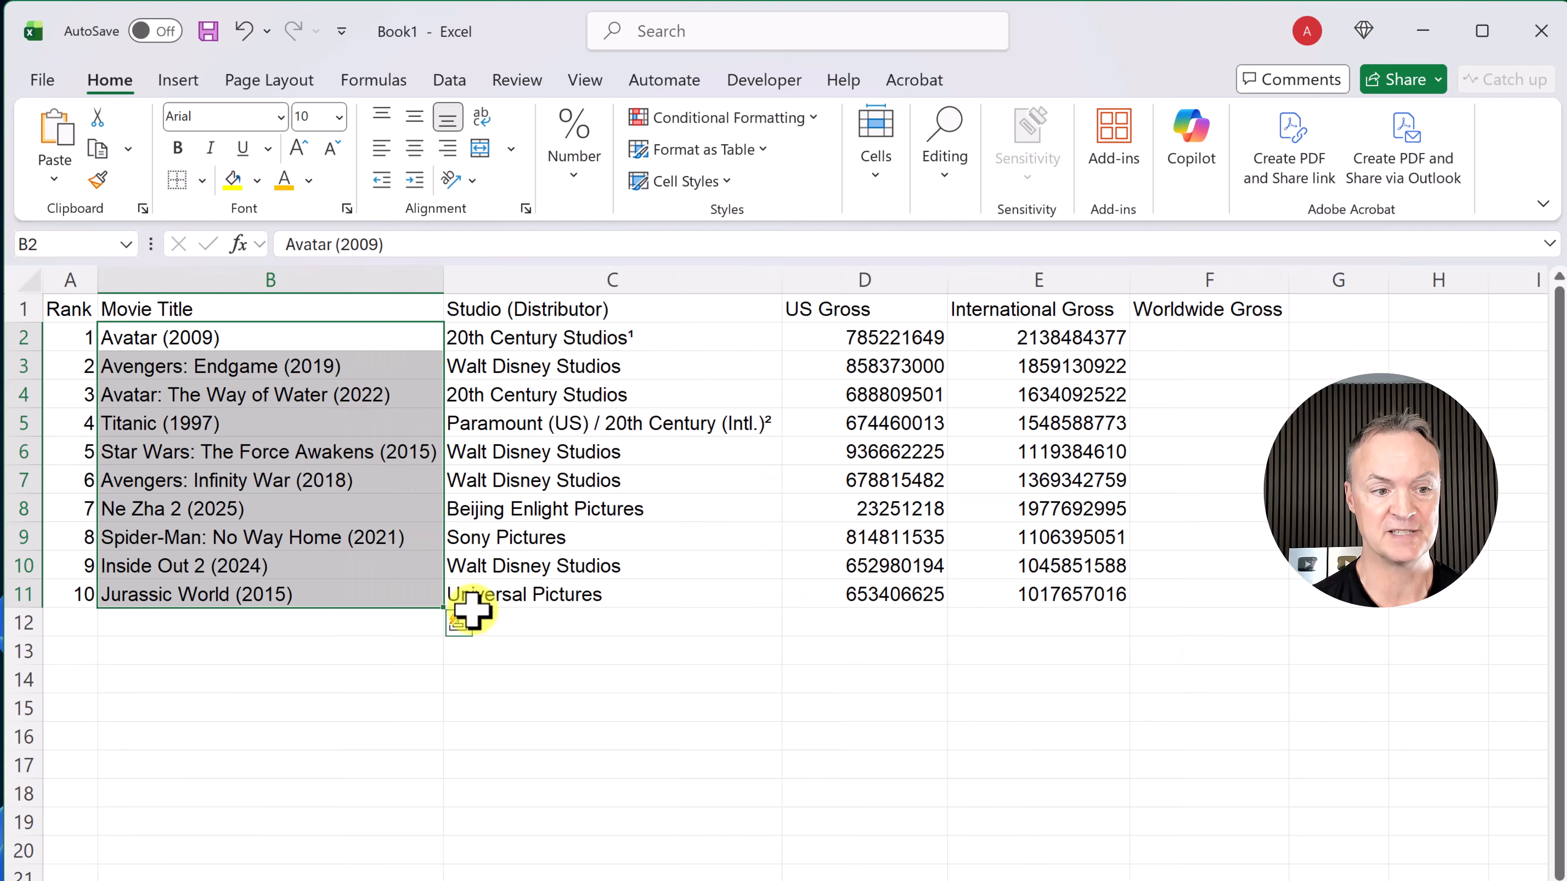
{"action": "left_click", "coordinate": [458, 622]}
{"action": "left_click", "coordinate": [551, 504]}
{"action": "left_click", "coordinate": [407, 641]}
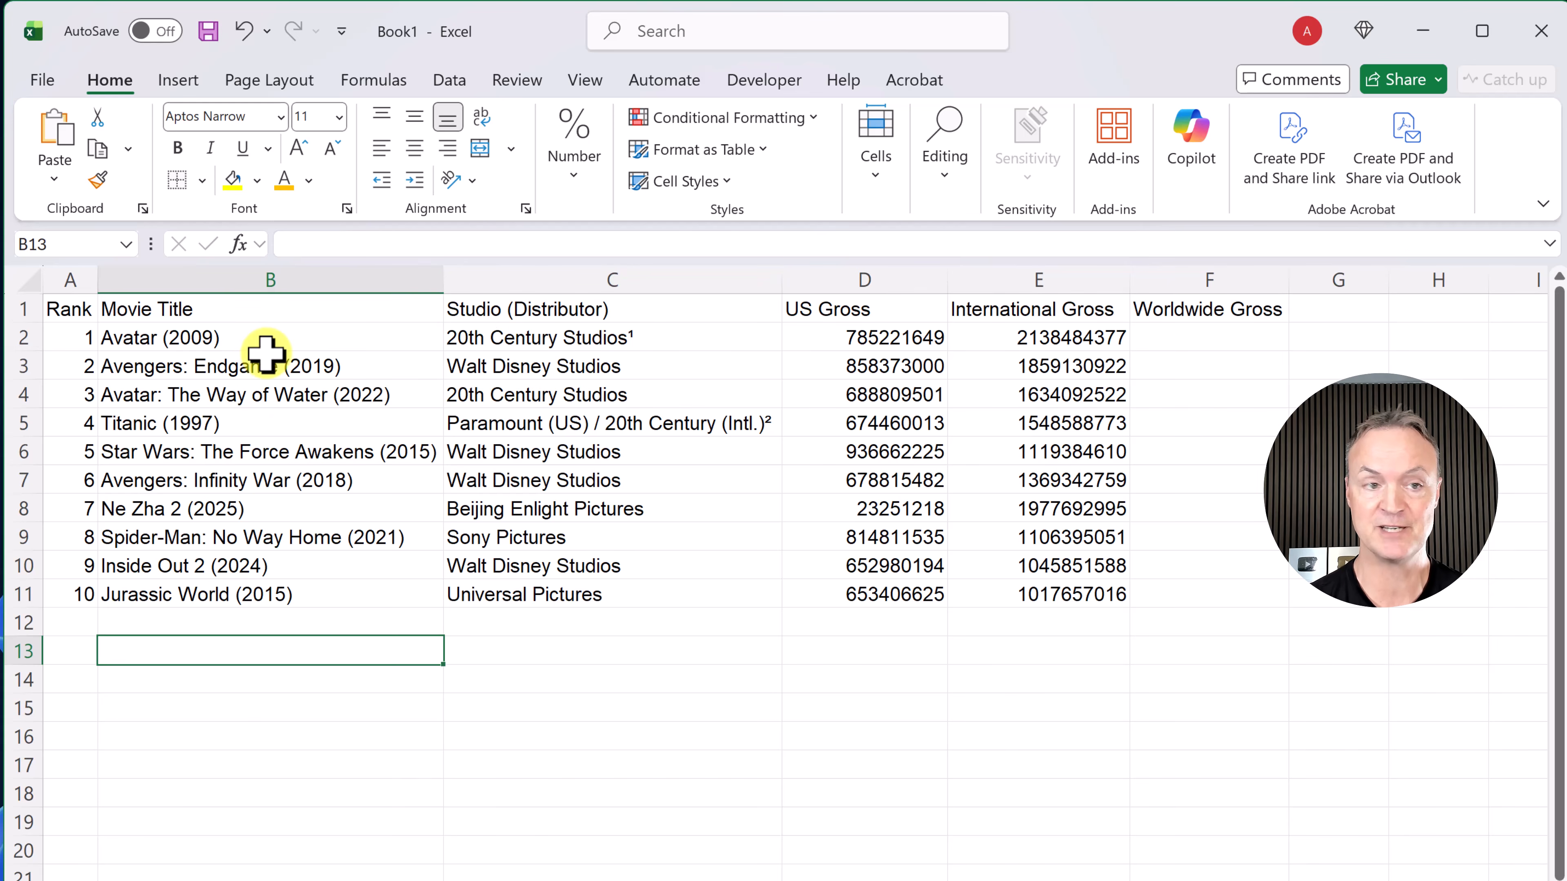
Step: Insert an empty row above the heading row of the movie table
{"action": "left_click", "coordinate": [18, 310]}
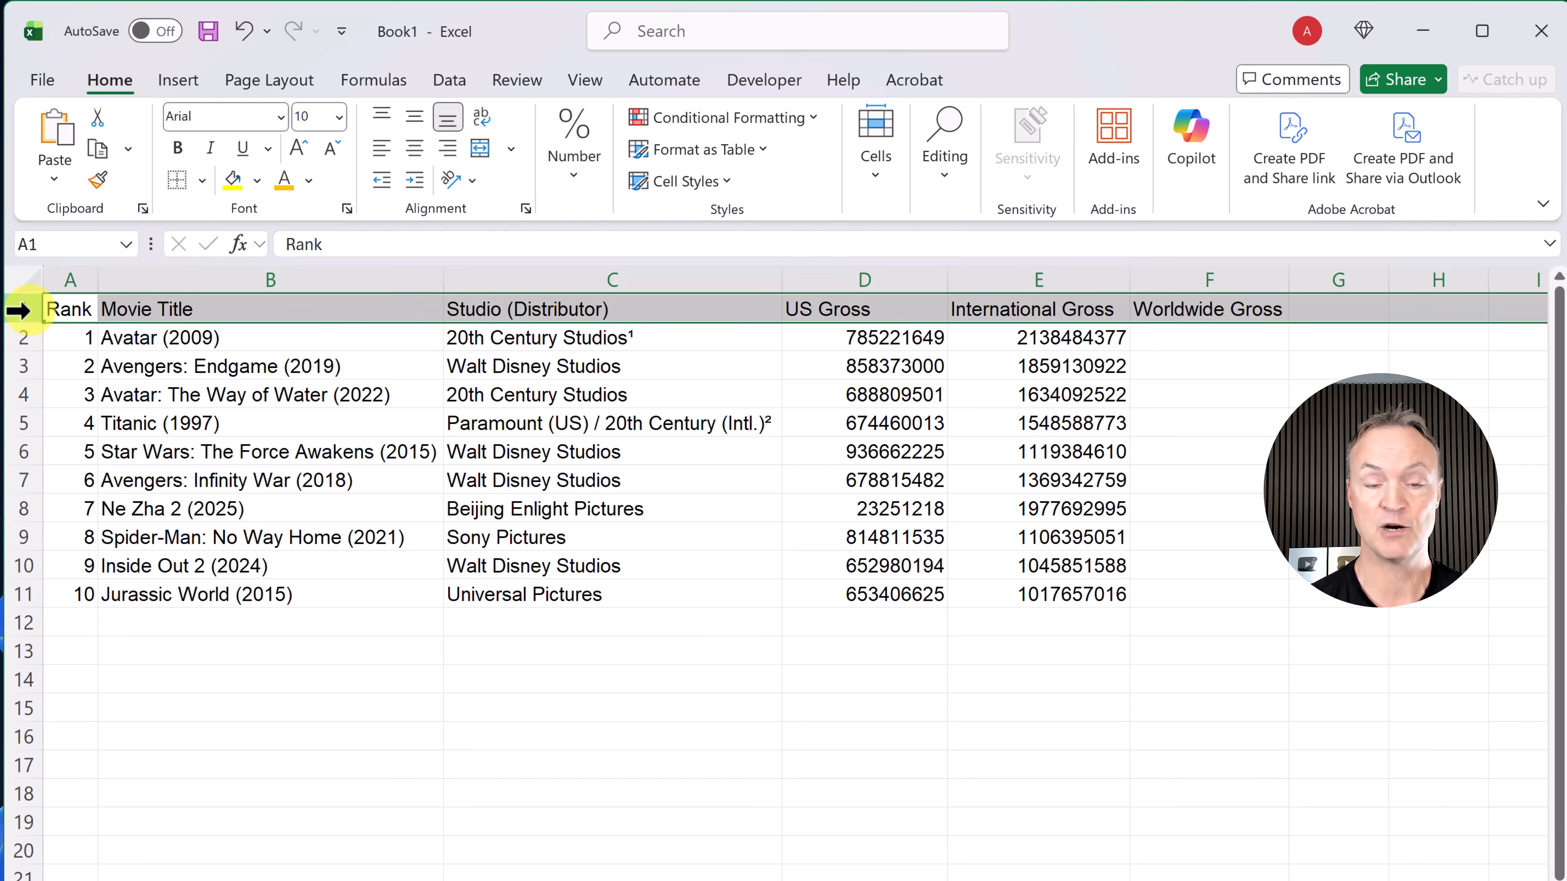
{"action": "right_click", "coordinate": [19, 311]}
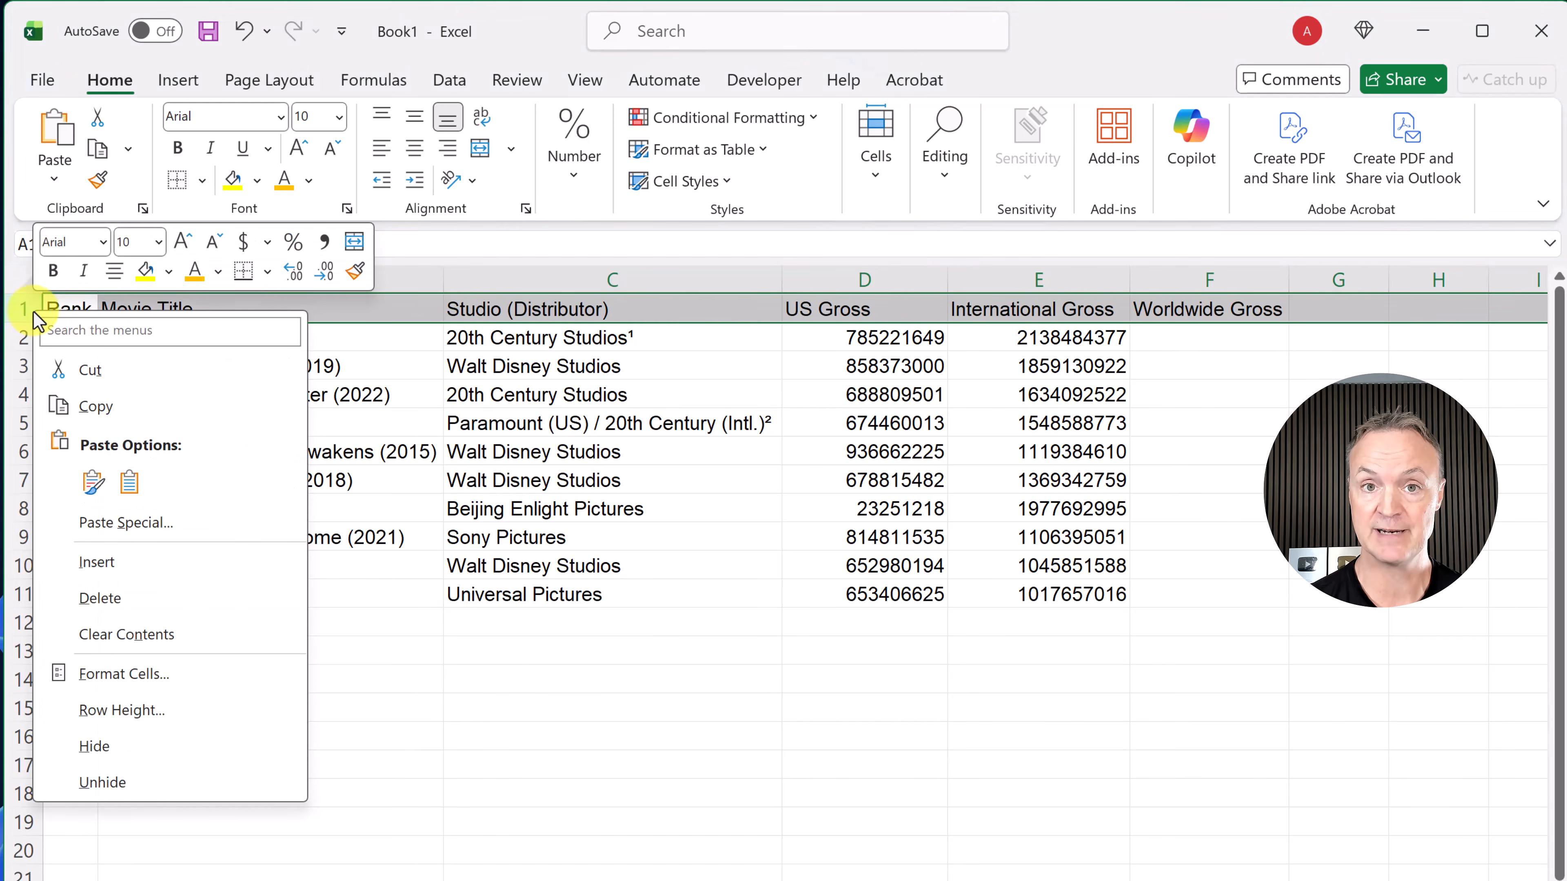
{"action": "left_click", "coordinate": [97, 561]}
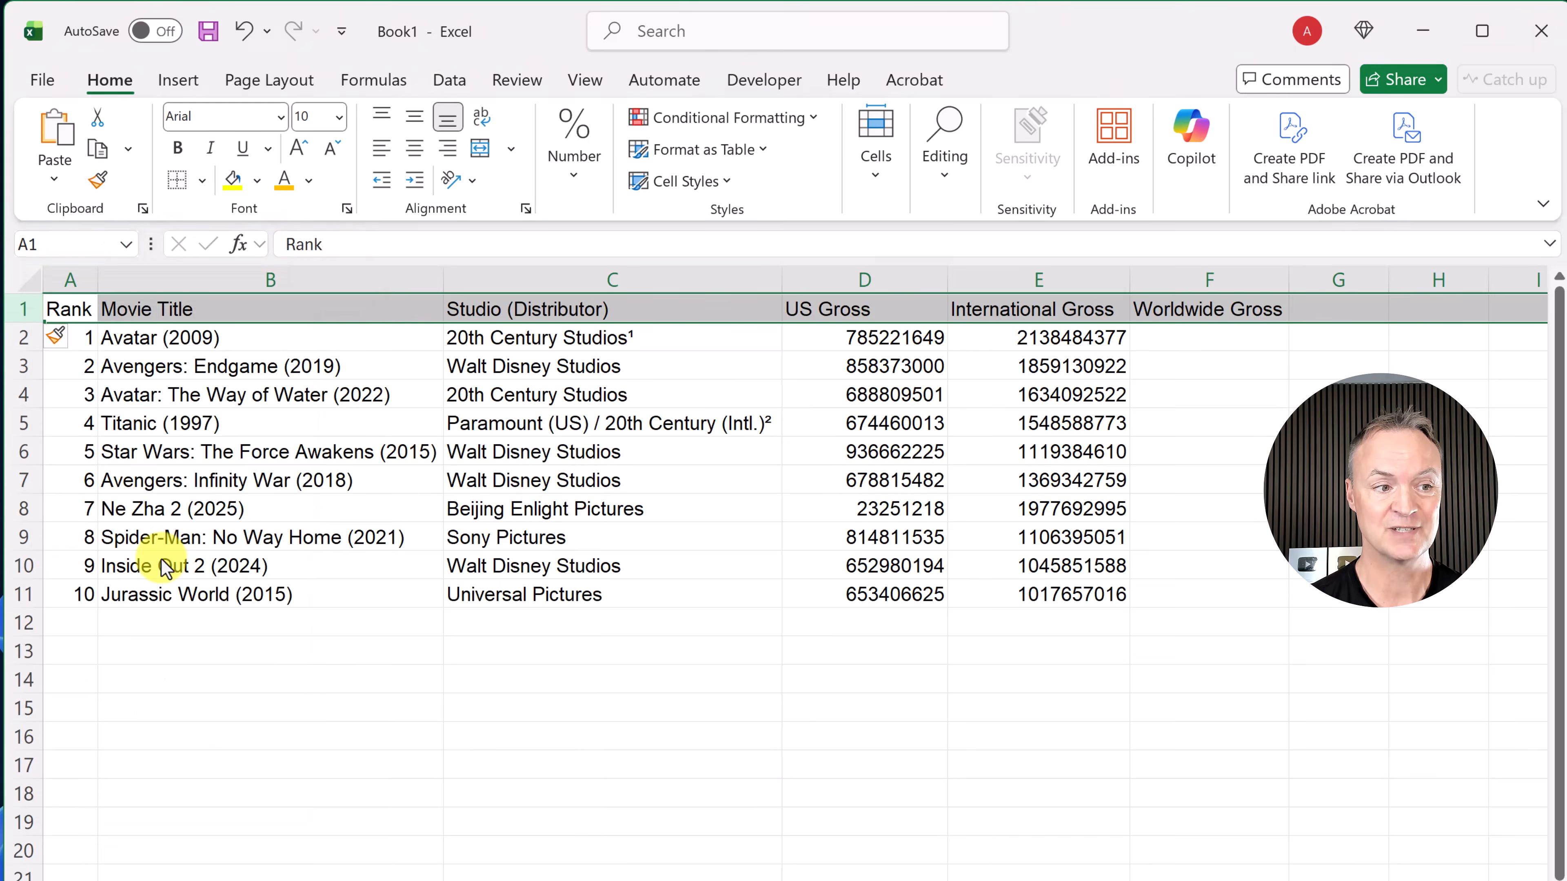
{"action": "left_click", "coordinate": [339, 568]}
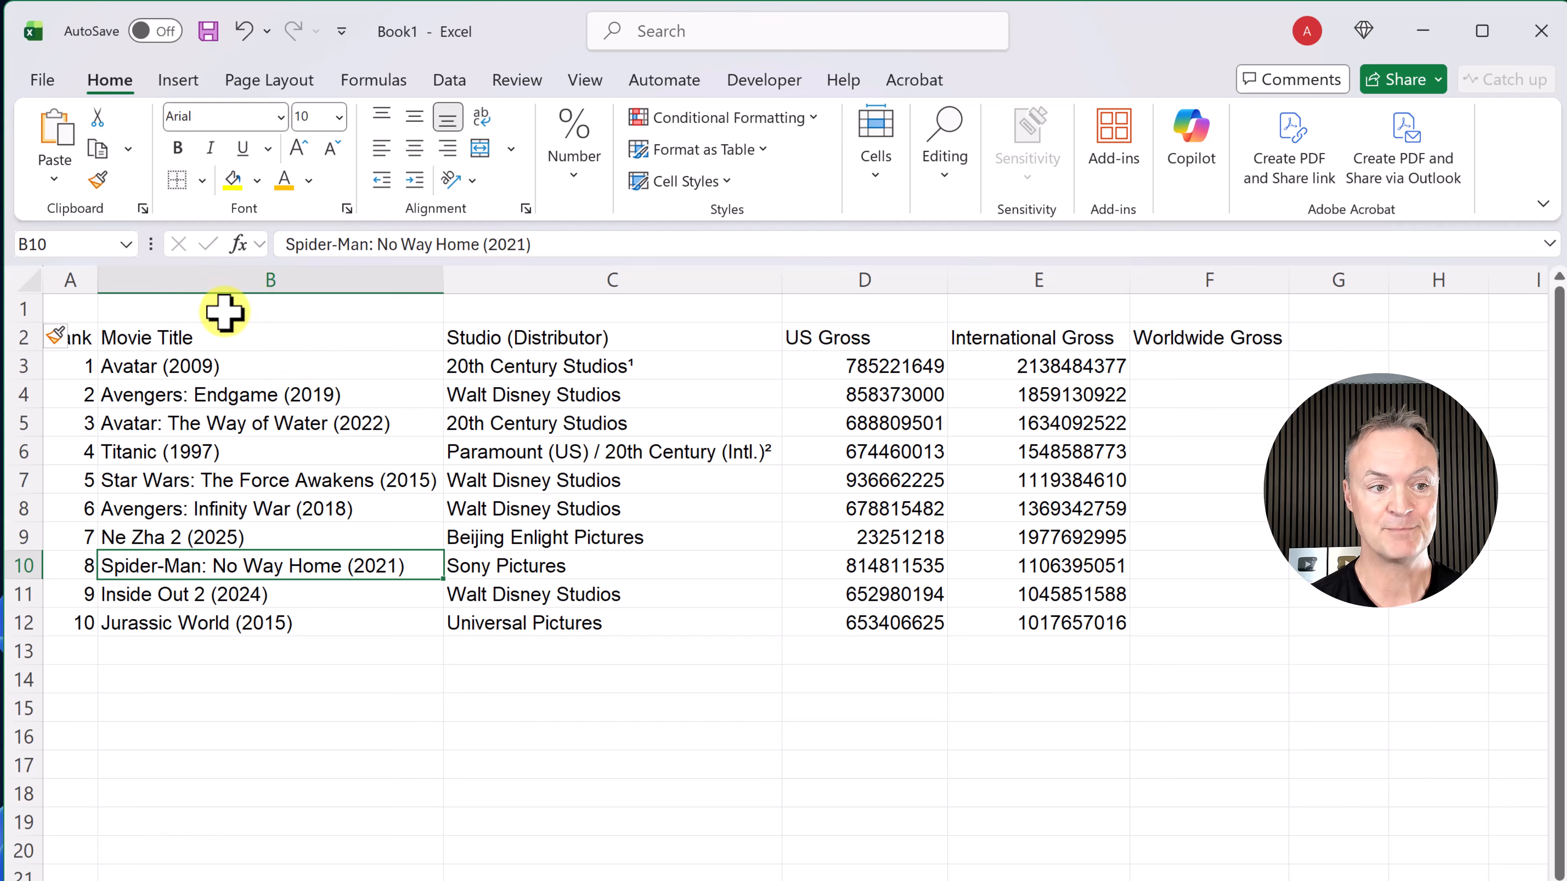
Step: Enter the table title "Top Grossing Movies of All Time" in cell A1
{"action": "left_click", "coordinate": [241, 309]}
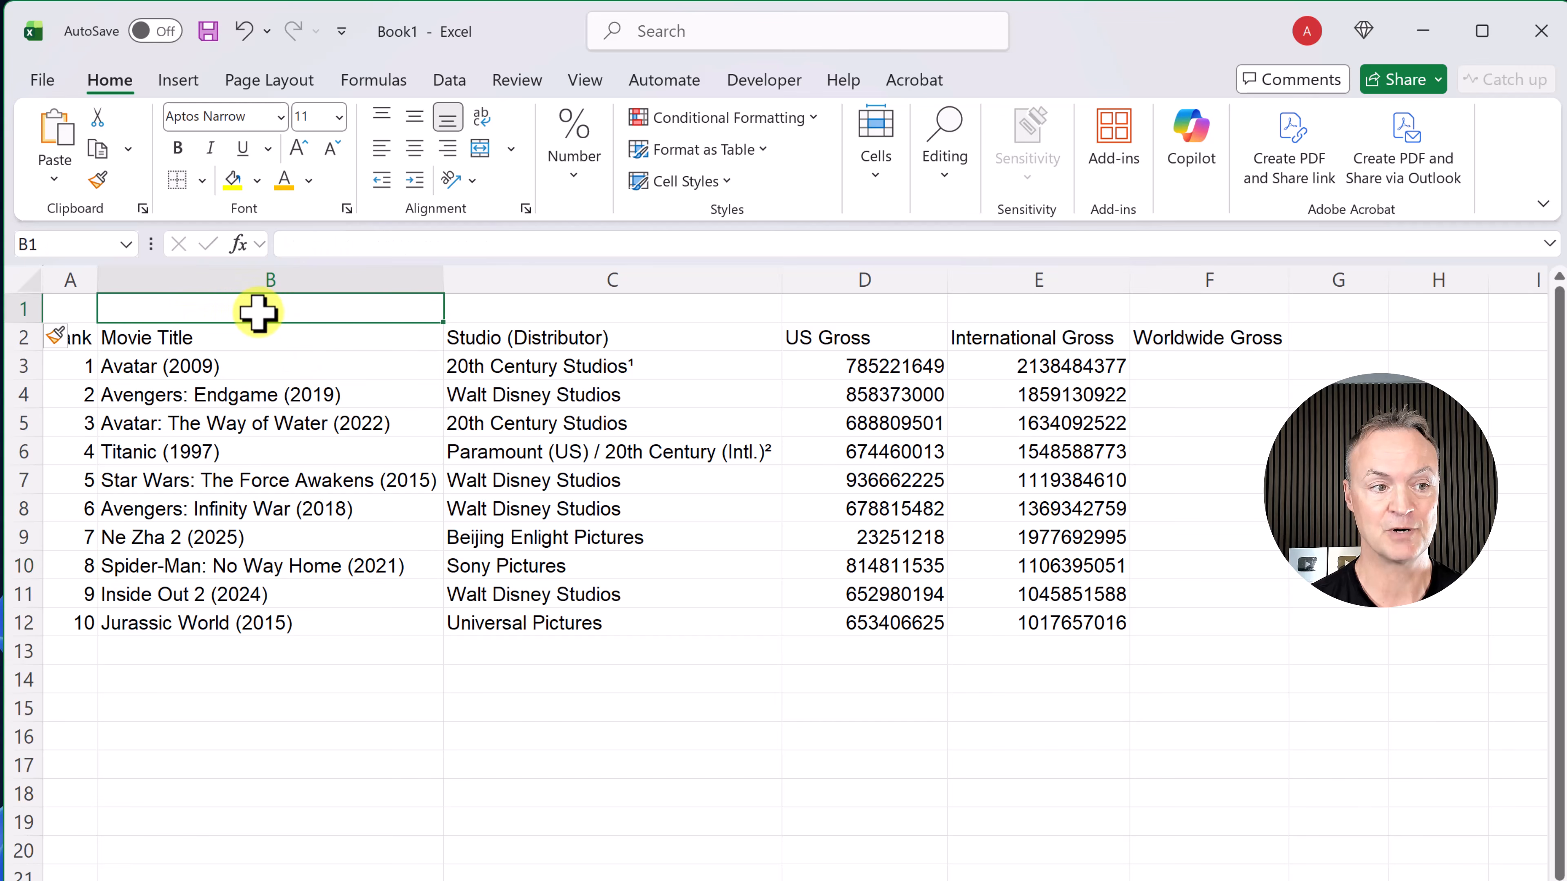
{"action": "left_click", "coordinate": [82, 313]}
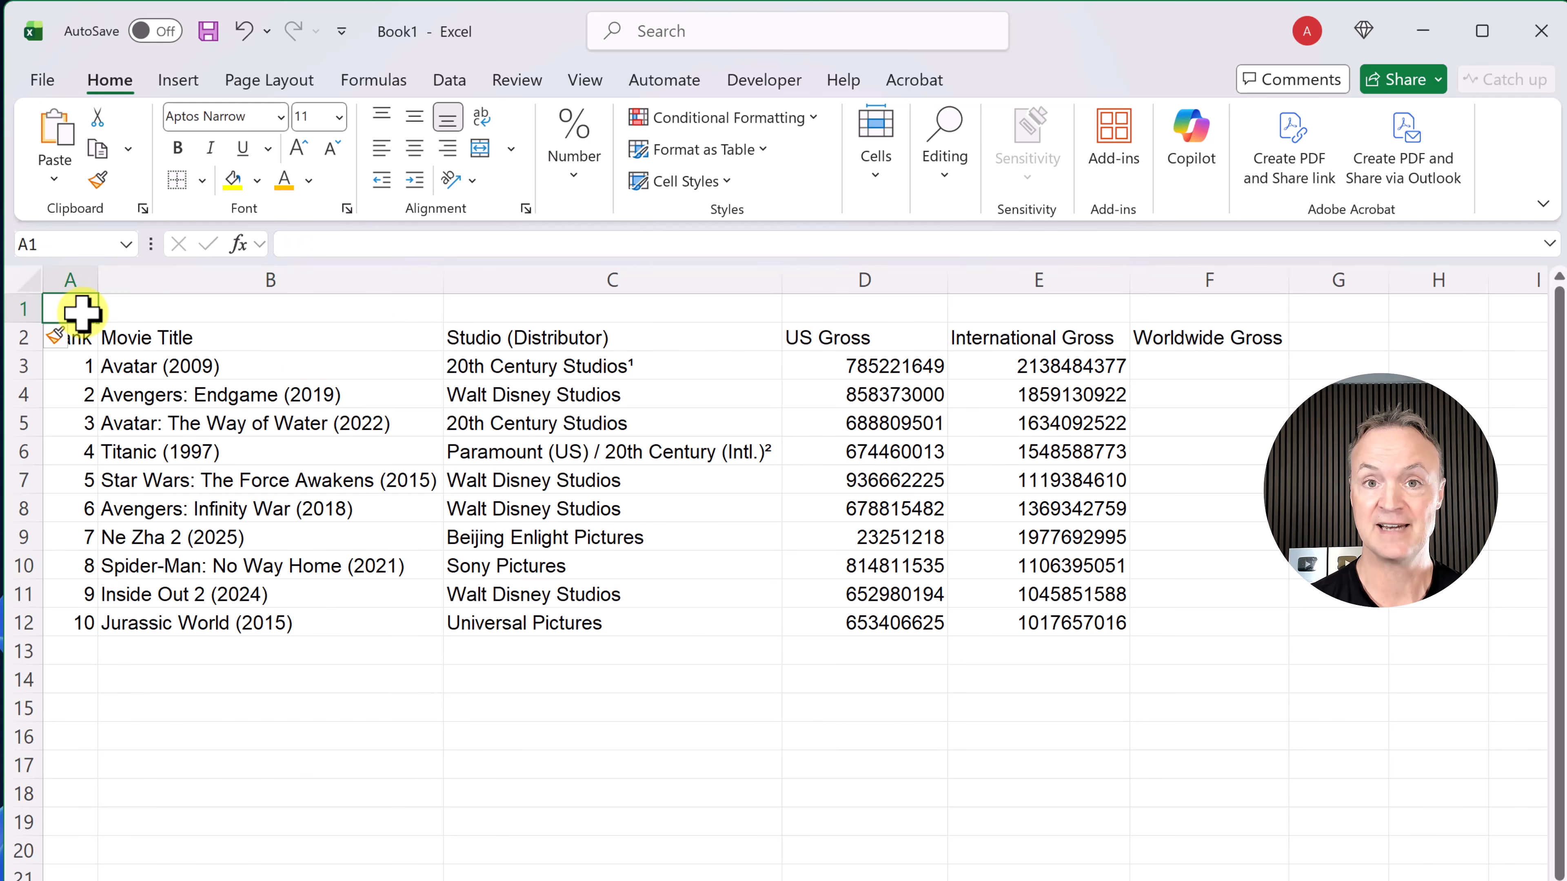
{"action": "type", "text": "Top"}
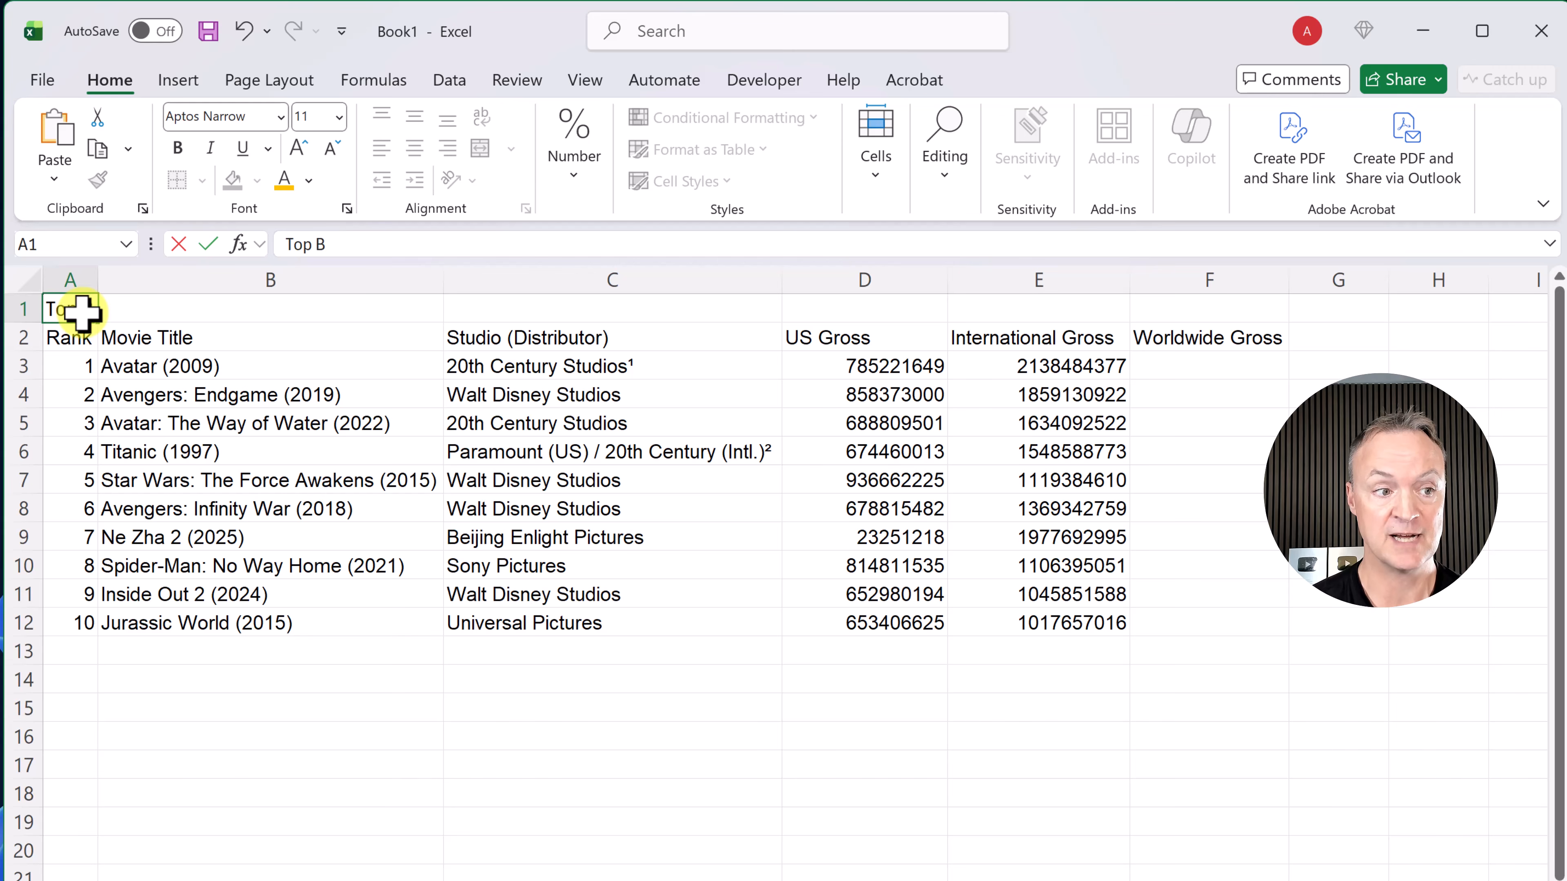
{"action": "type", "text": " Grossing Movies of All Time"}
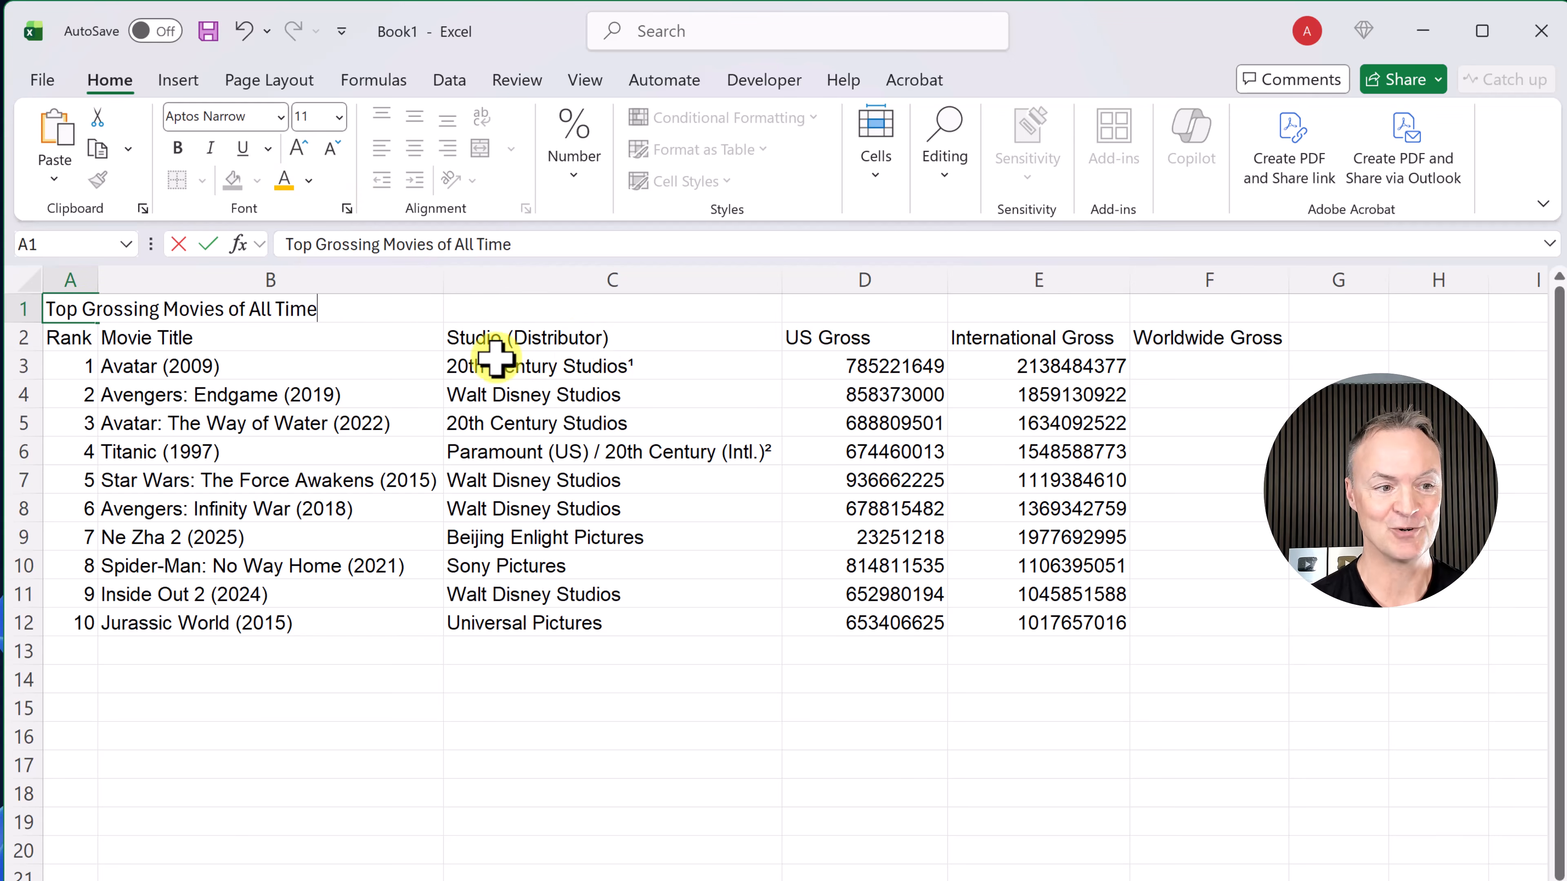
{"action": "left_click", "coordinate": [296, 337]}
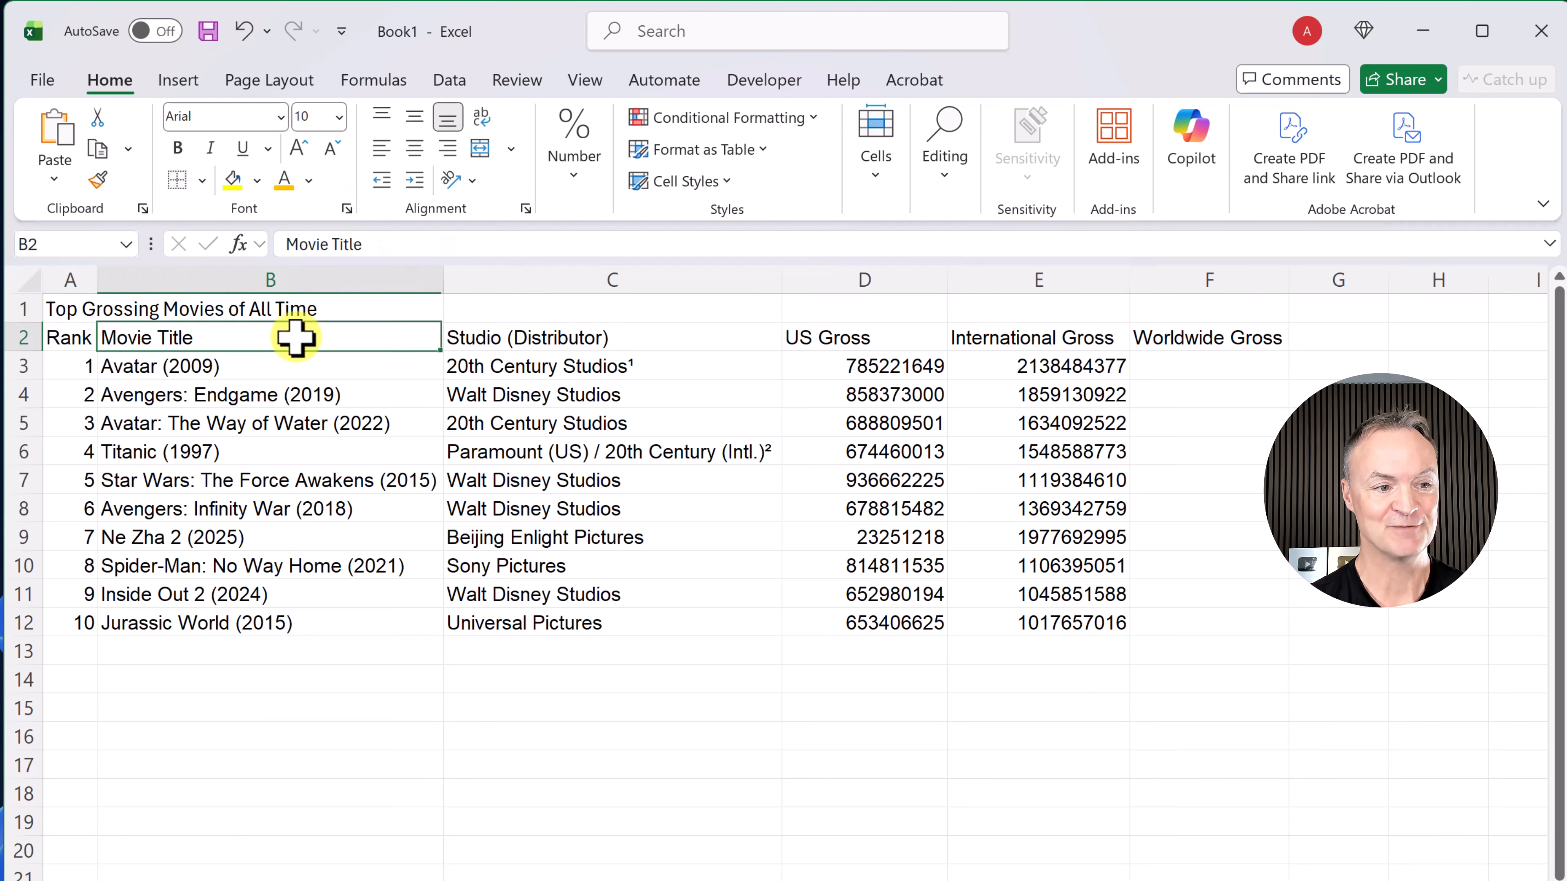
Step: Merge and center the table title across cells A1:F1, the full width of the movie table
{"action": "left_click", "coordinate": [217, 308]}
{"action": "left_click", "coordinate": [70, 310]}
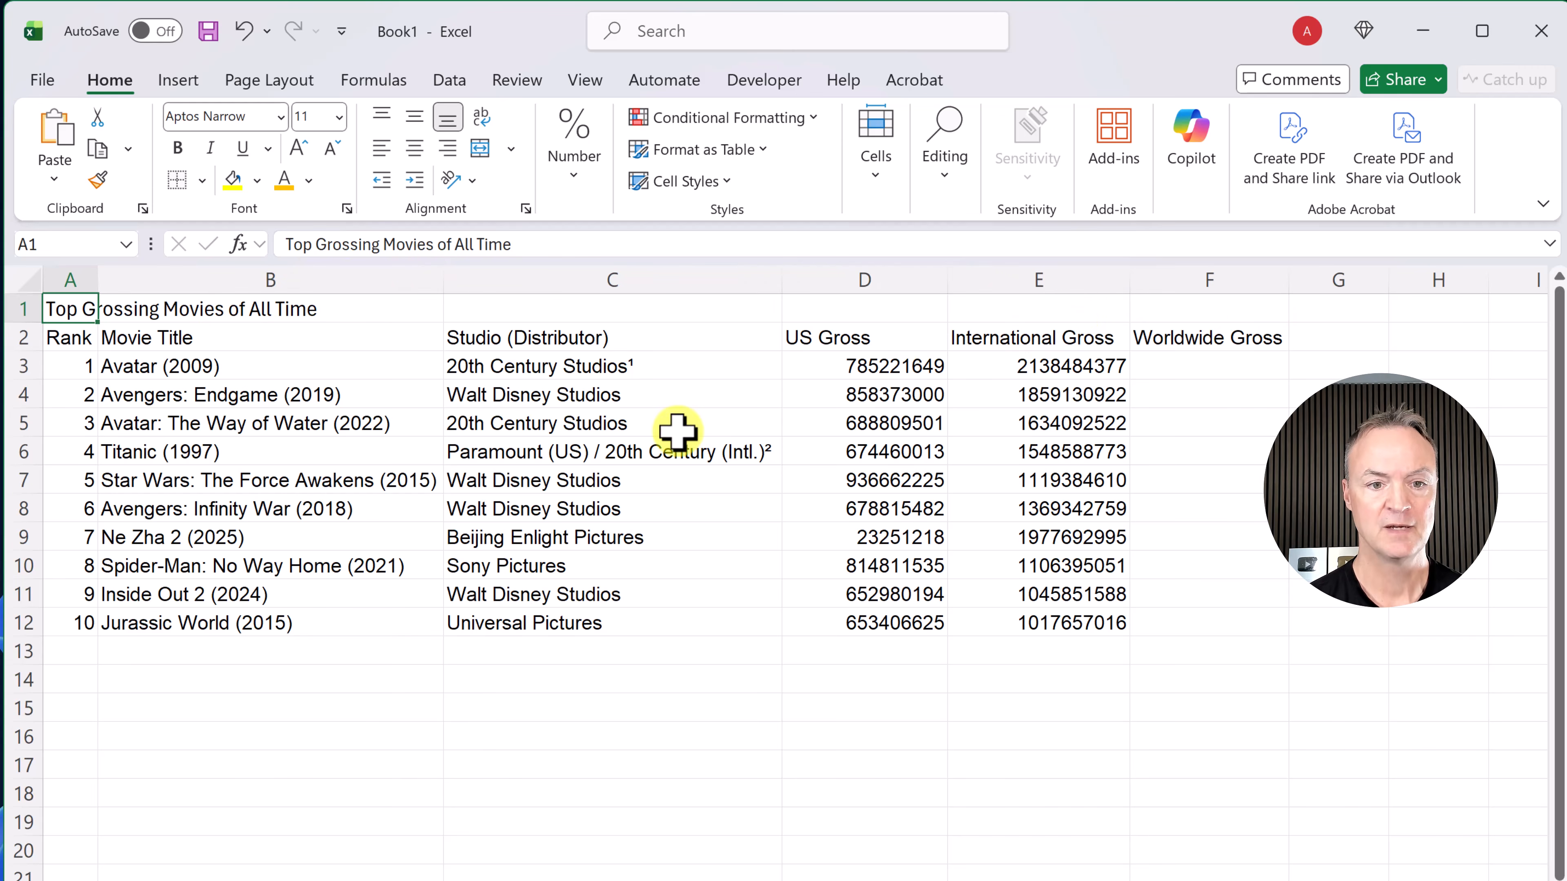
{"action": "left_click", "coordinate": [1184, 315]}
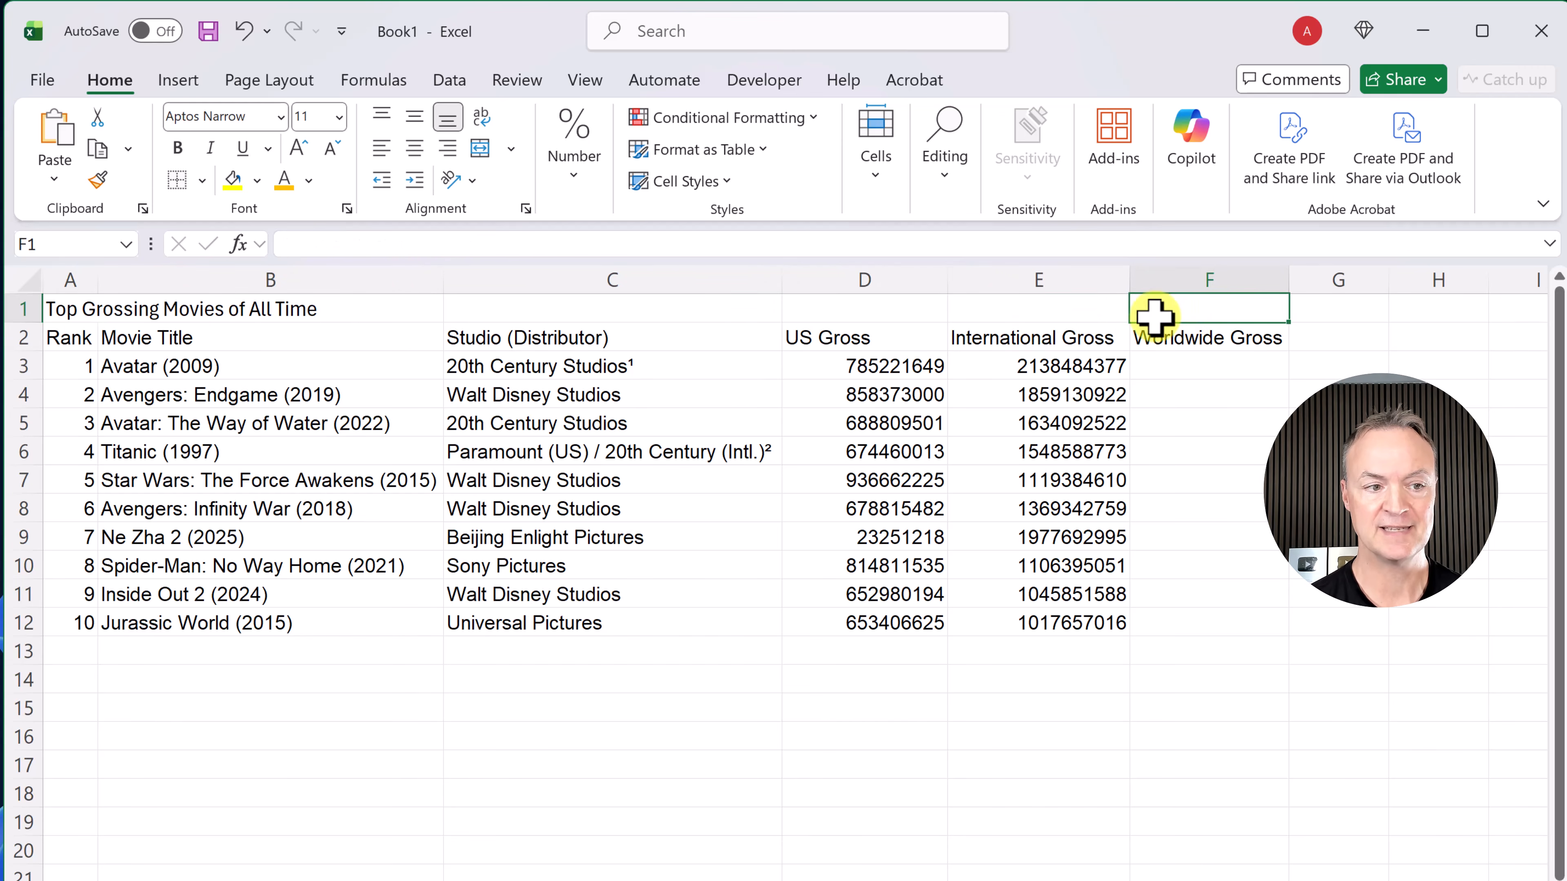
{"action": "left_click_drag", "start_coordinate": [1153, 316], "coordinate": [77, 313]}
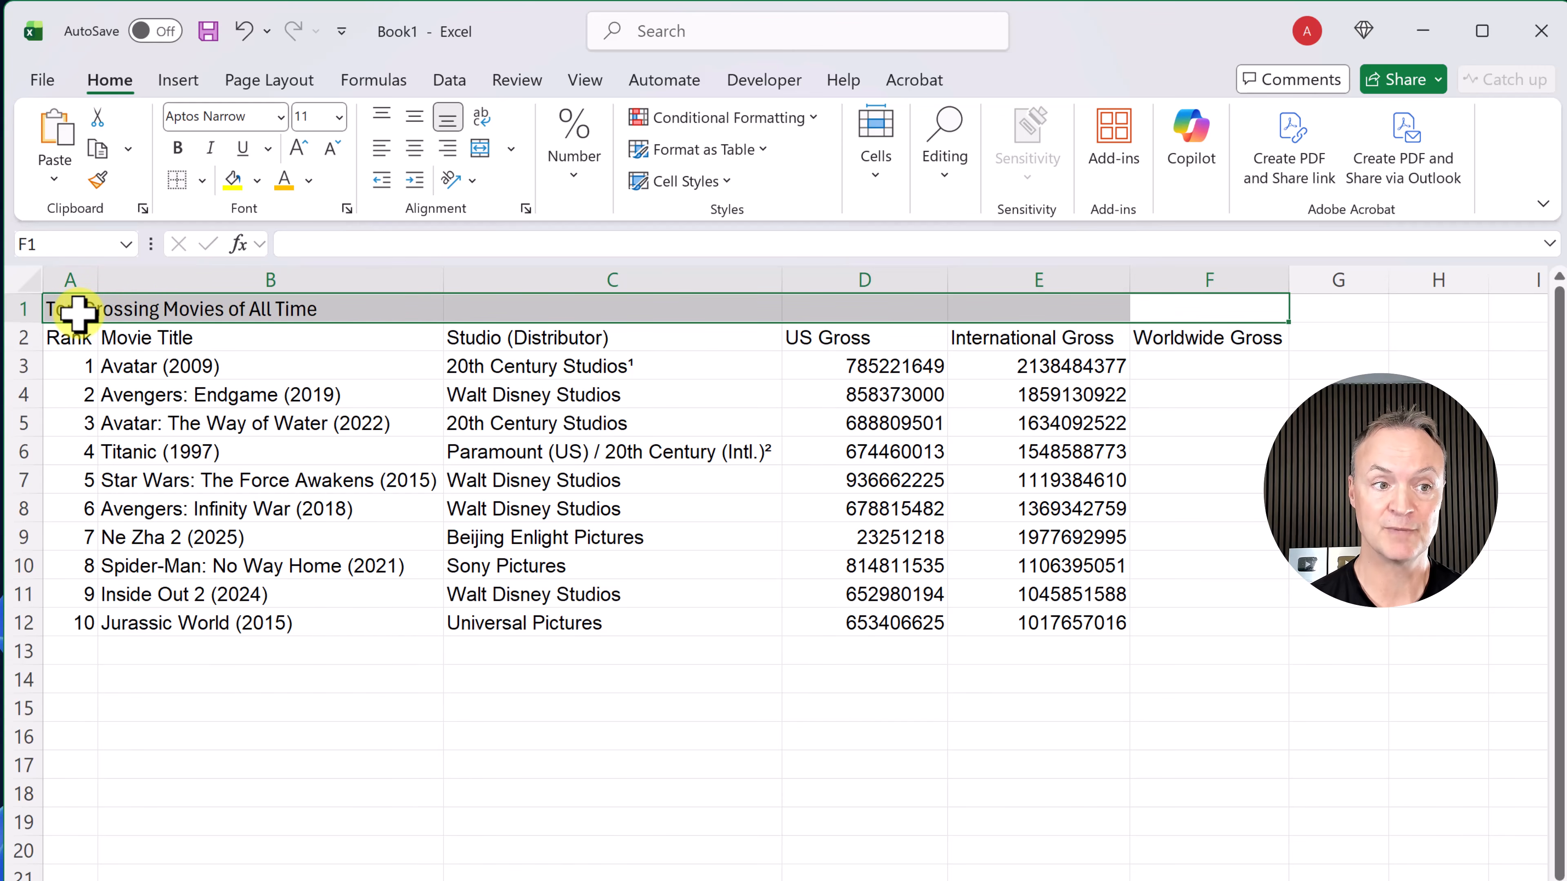
{"action": "left_click", "coordinate": [481, 151]}
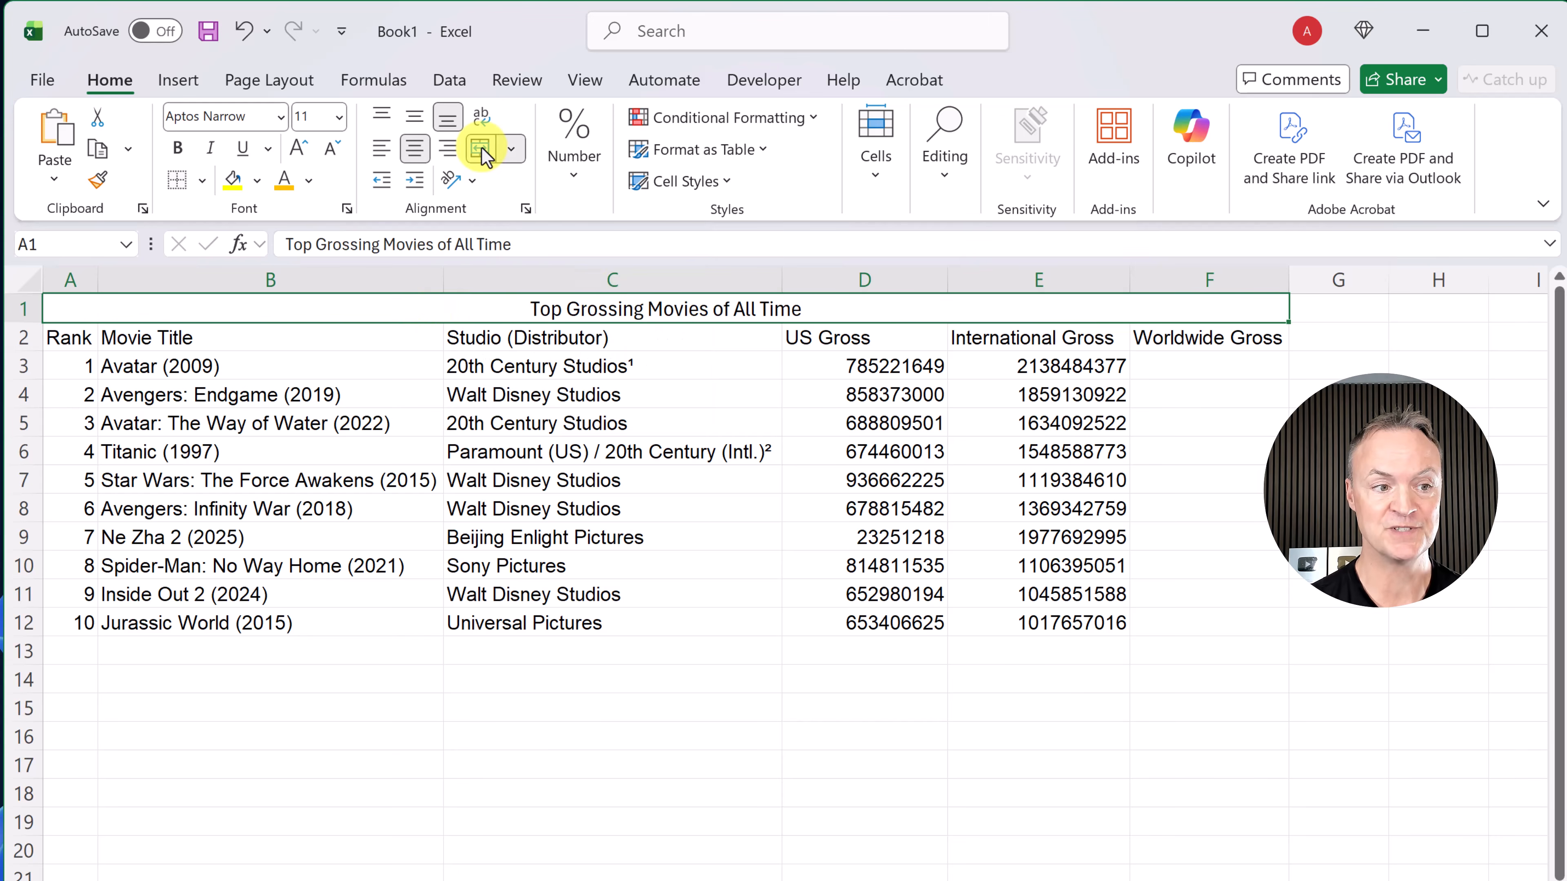
{"action": "left_click", "coordinate": [402, 370]}
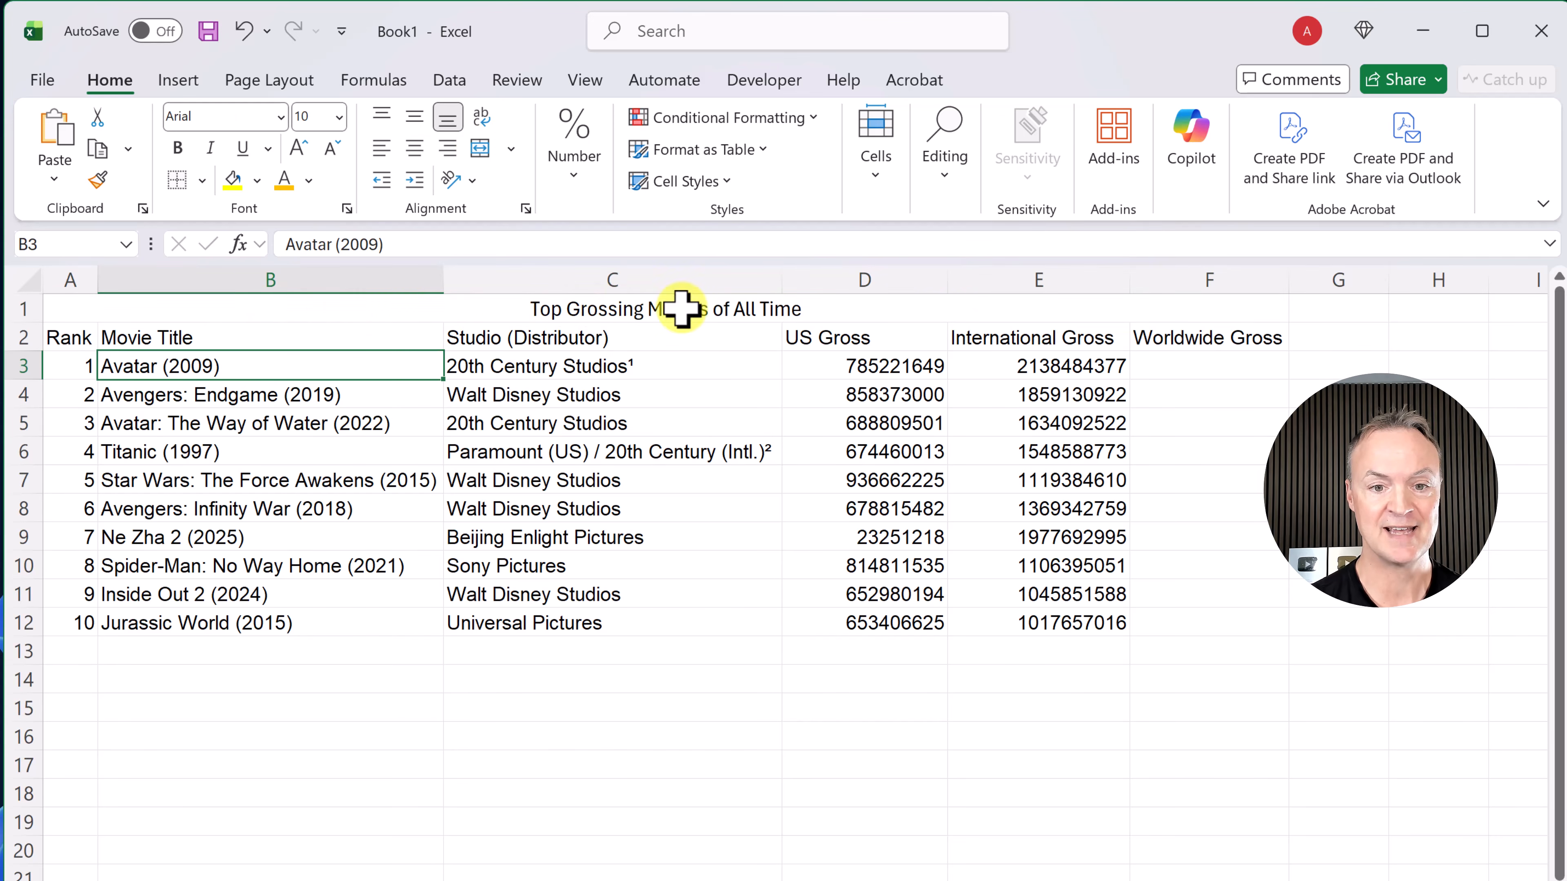
{"action": "left_click", "coordinate": [1277, 313]}
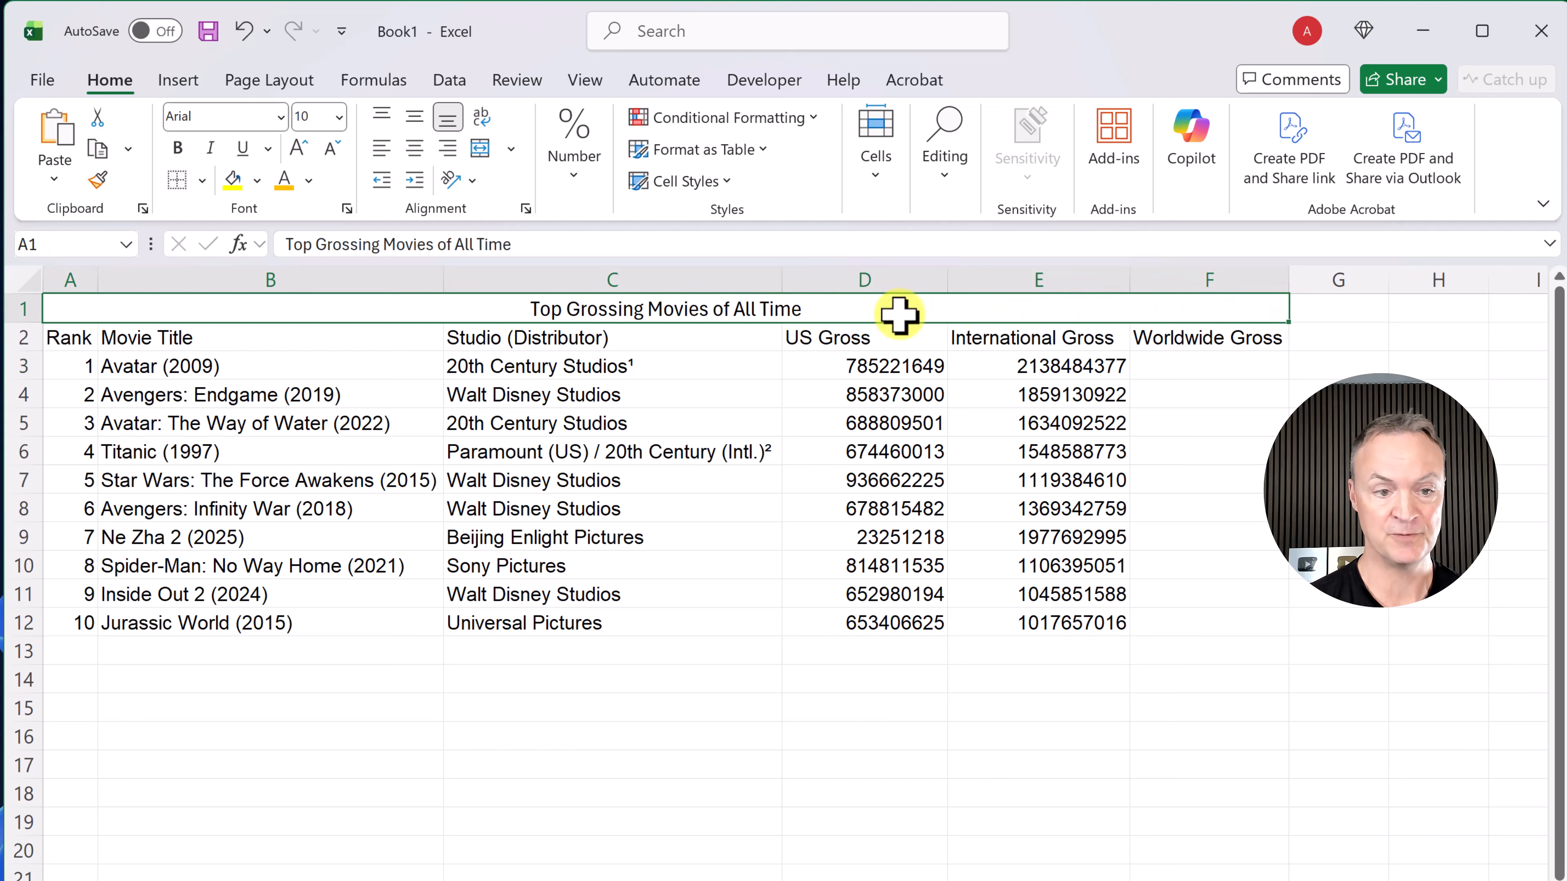
{"action": "left_click_drag", "start_coordinate": [558, 319], "coordinate": [546, 326]}
{"action": "left_click_drag", "start_coordinate": [543, 327], "coordinate": [536, 313]}
{"action": "left_click", "coordinate": [537, 313]}
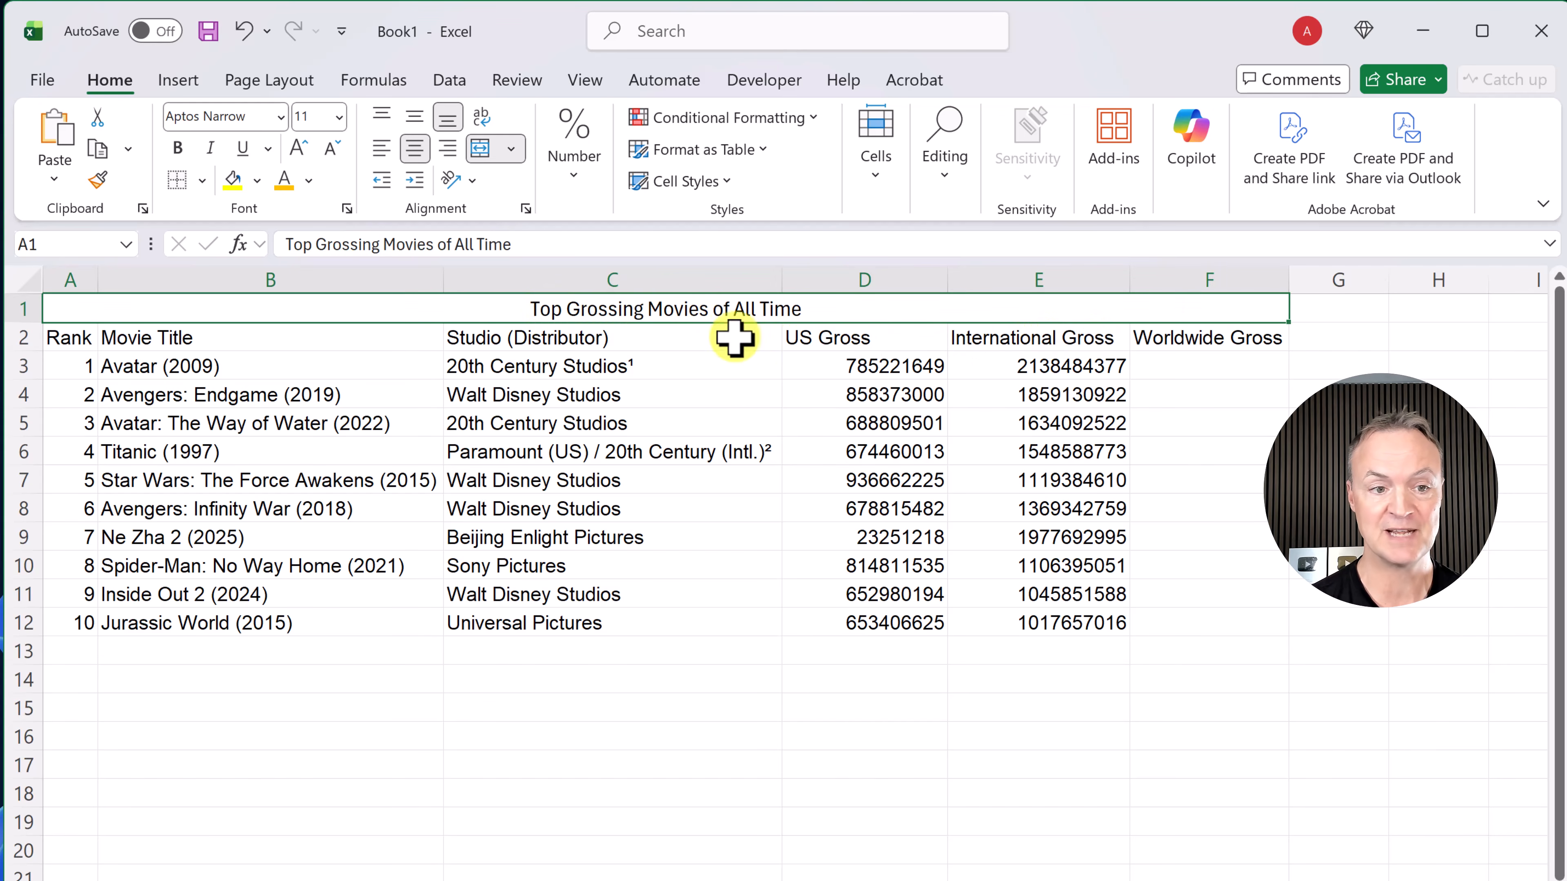
{"action": "left_click", "coordinate": [723, 372]}
Step: Apply the 20% - Accent1 themed cell style to the merged title in row 1
{"action": "left_click", "coordinate": [465, 315]}
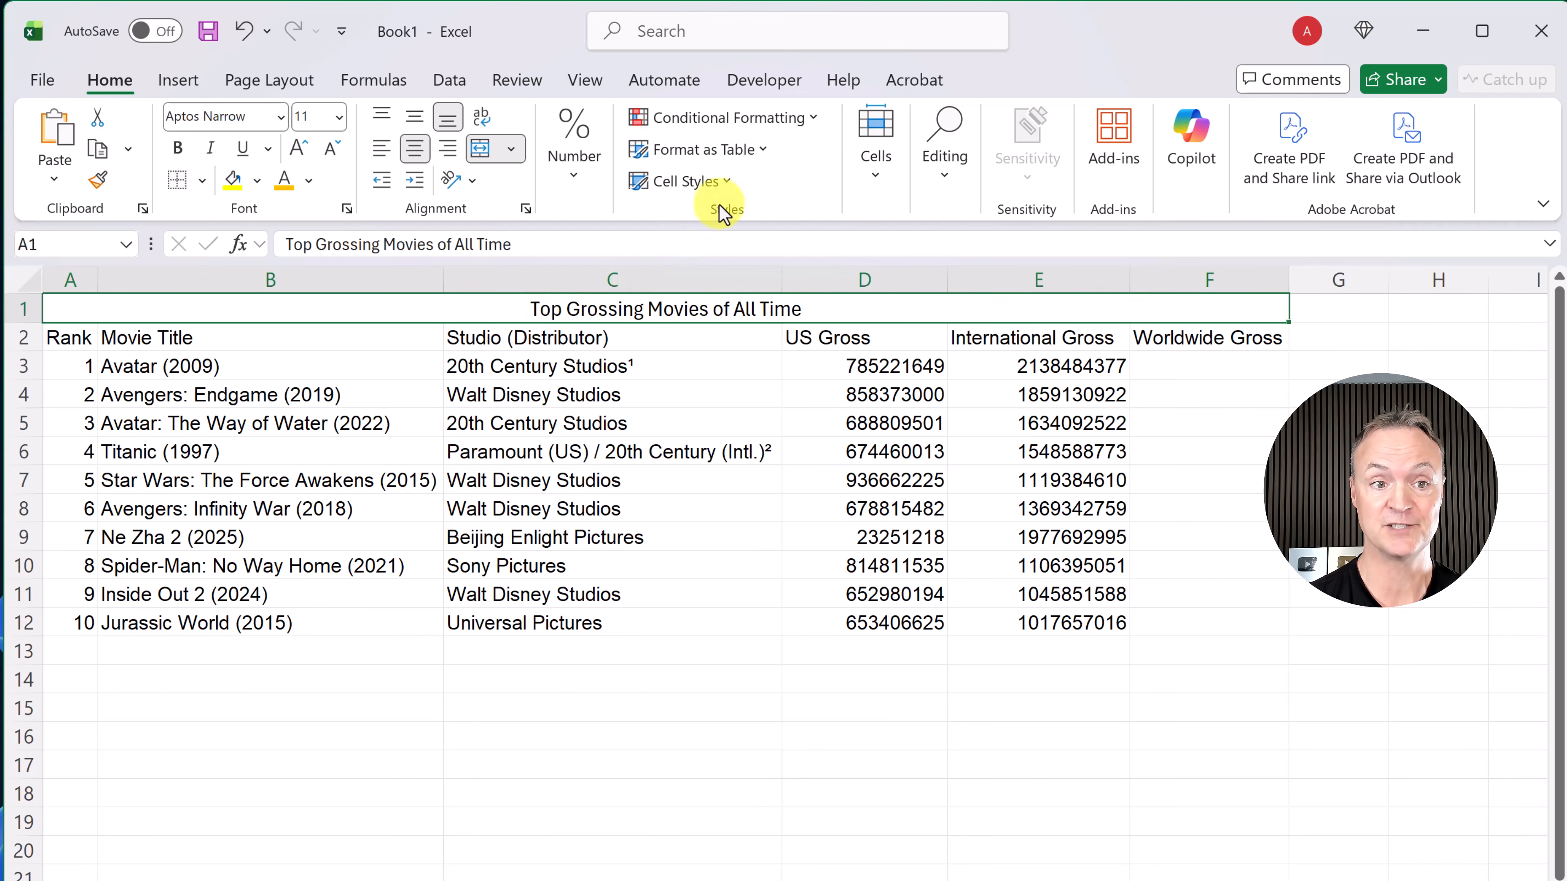
{"action": "left_click", "coordinate": [736, 182]}
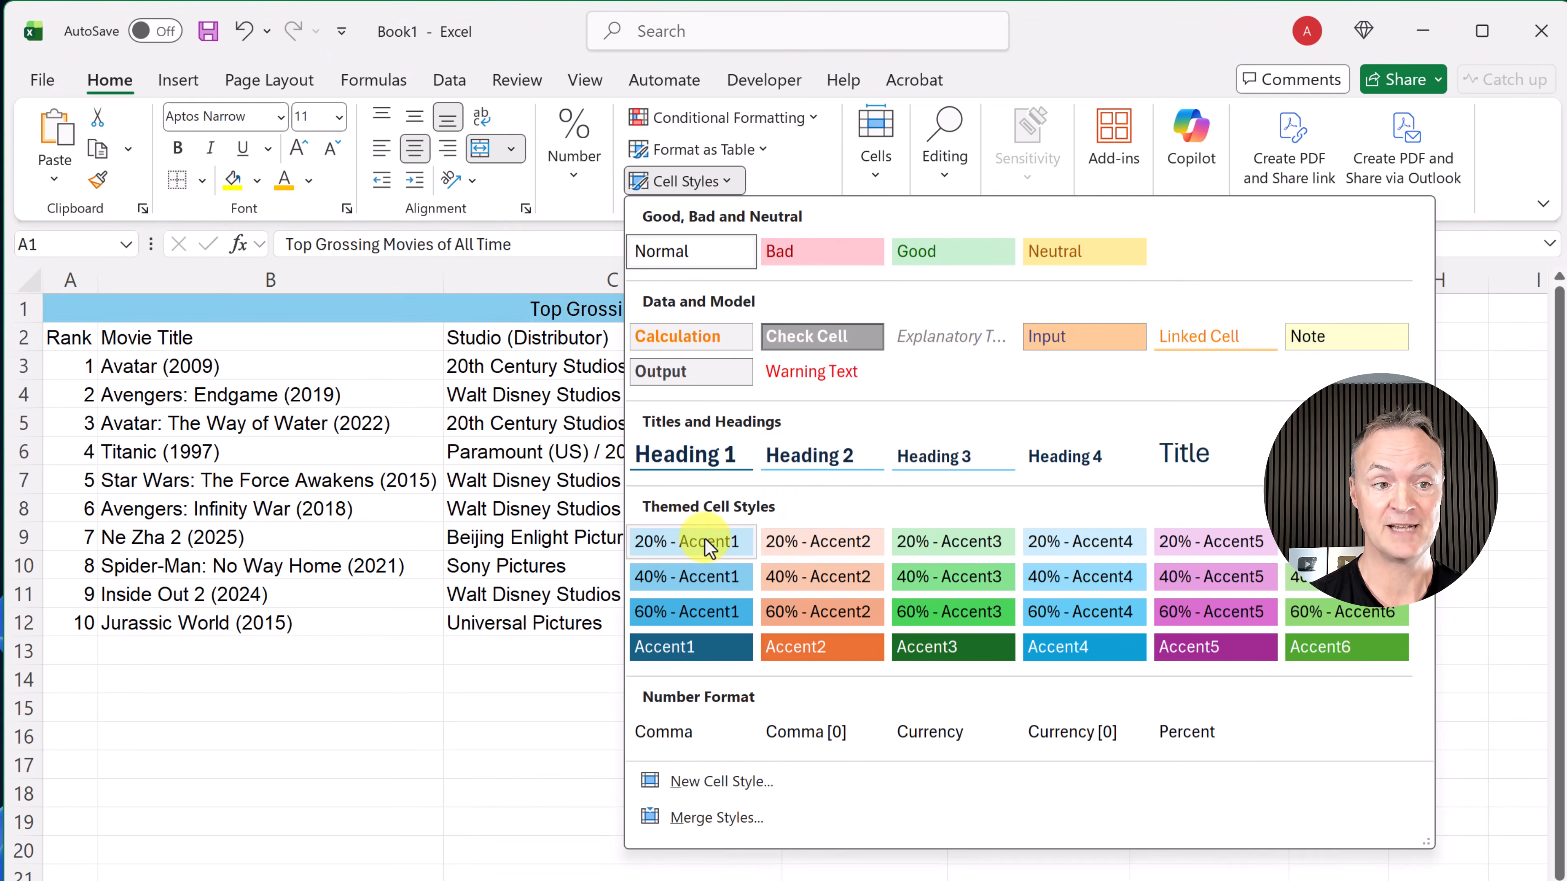
{"action": "left_click", "coordinate": [715, 547]}
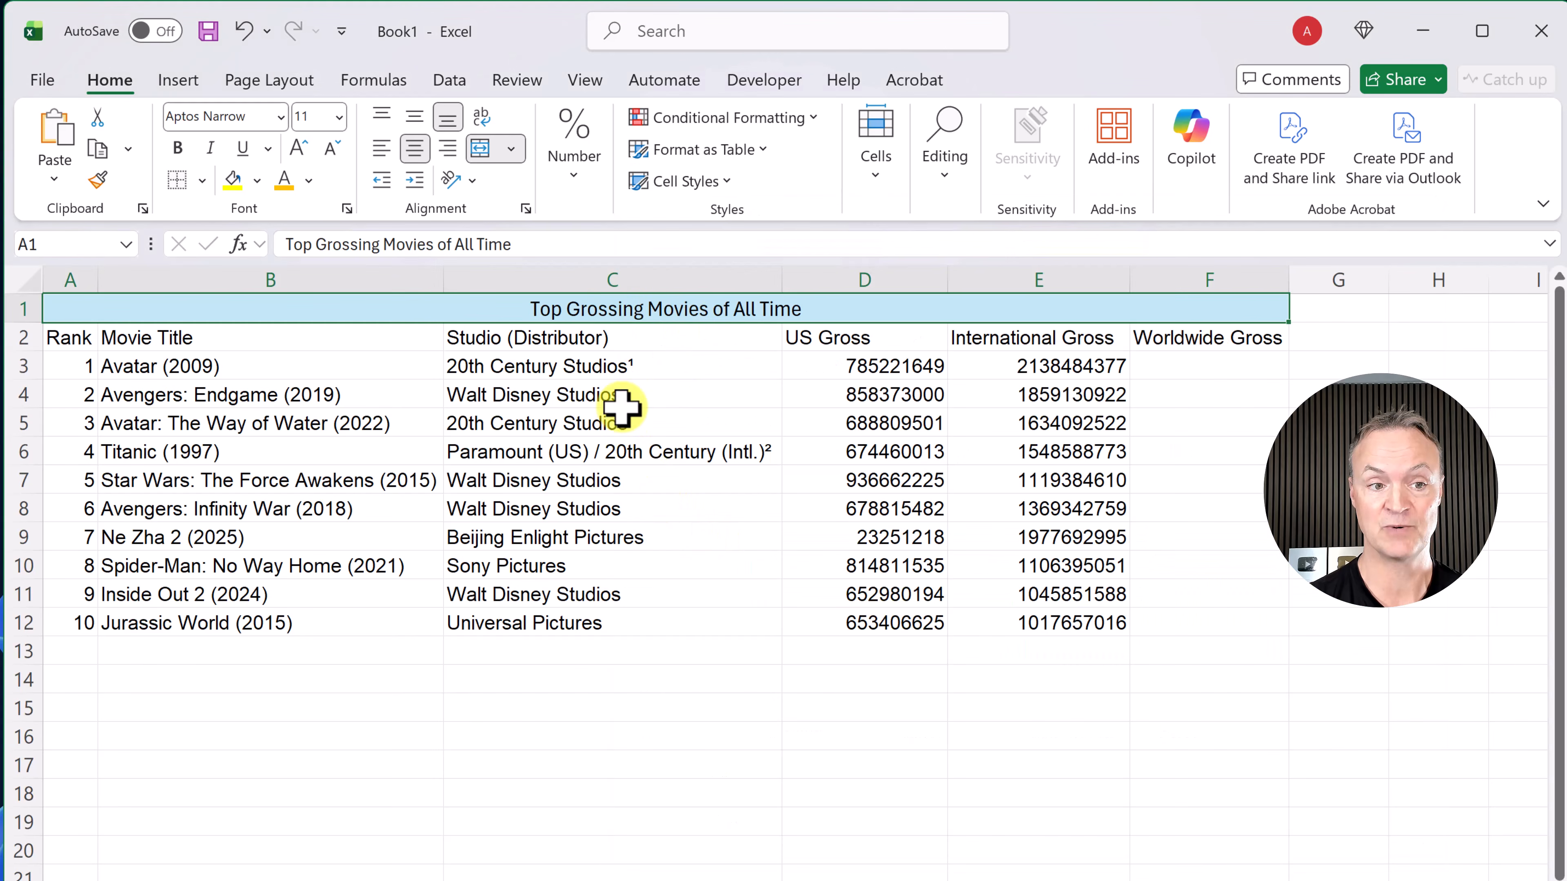
{"action": "left_click", "coordinate": [652, 337]}
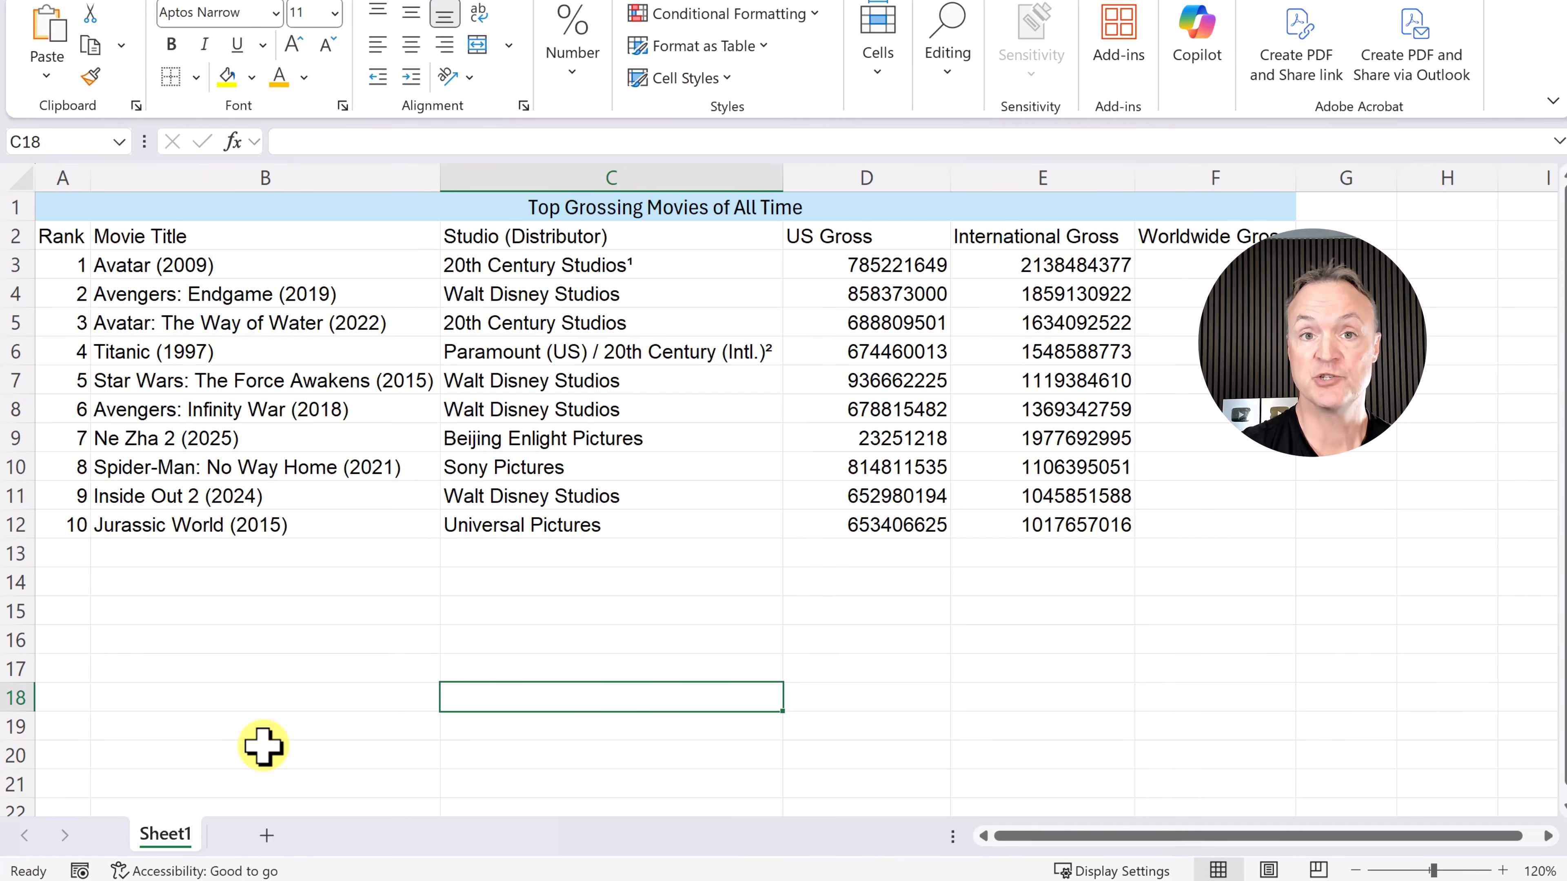
Step: Rename the worksheet Sheet1 as "Top Movies"
{"action": "double_click", "coordinate": [165, 834]}
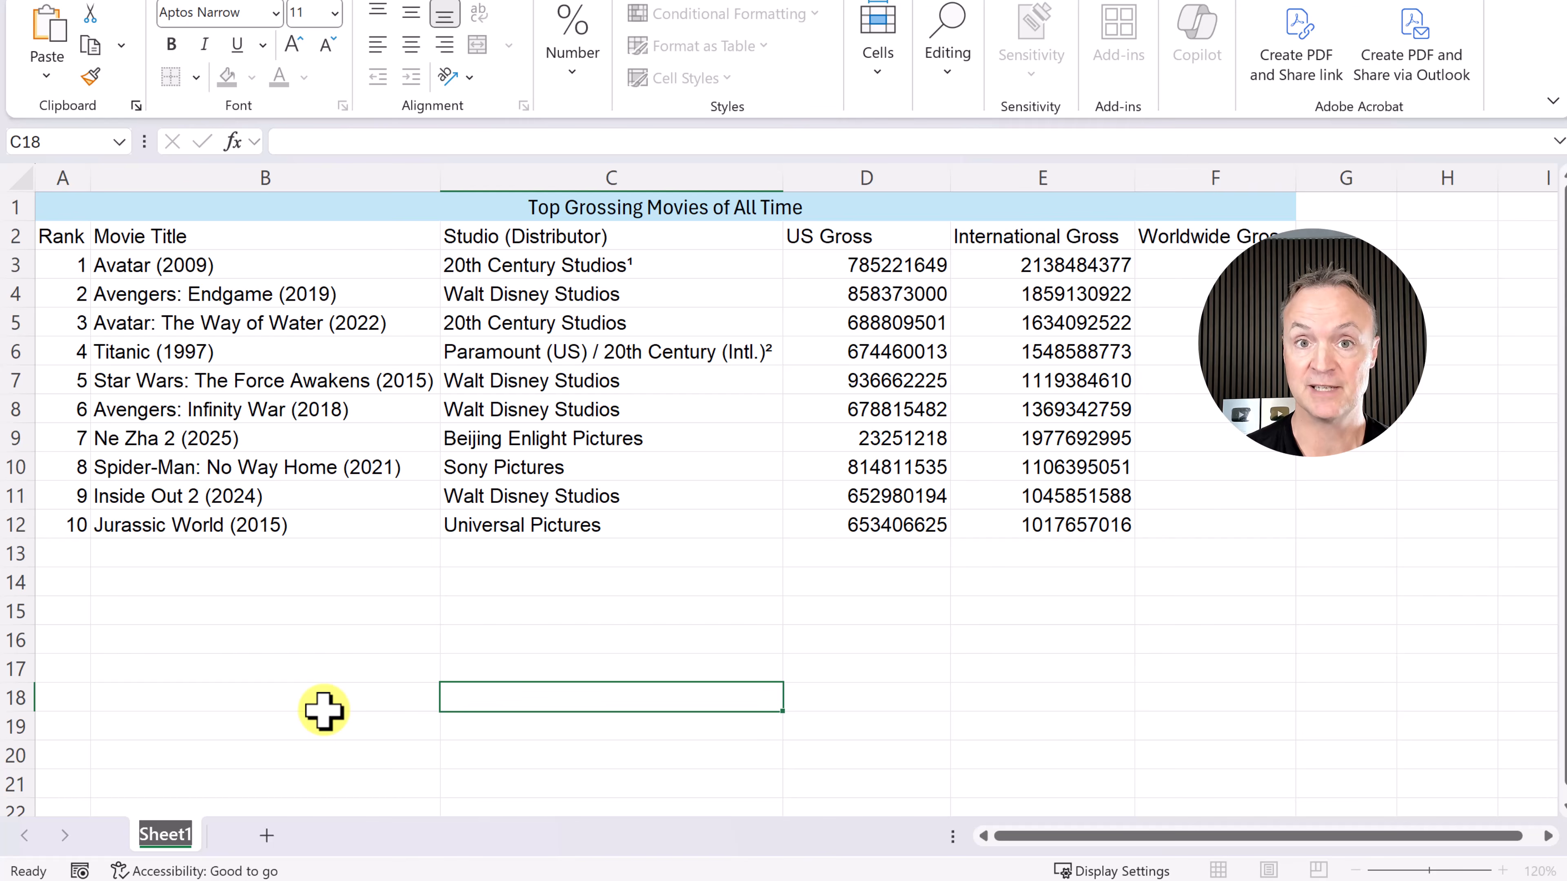
{"action": "type", "text": "Top Movies"}
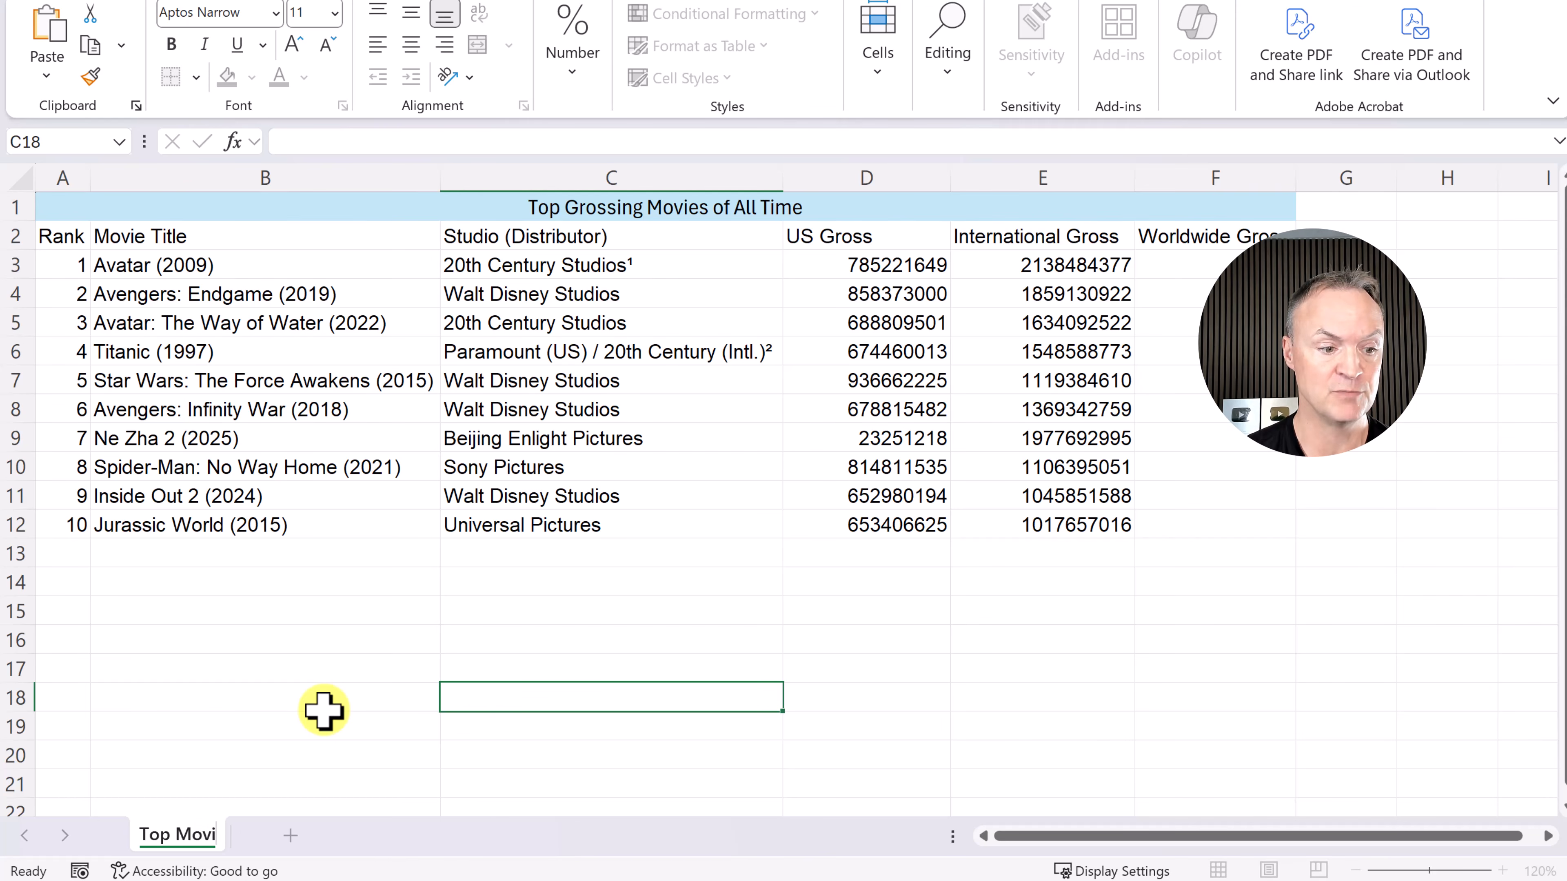
{"action": "key", "text": "Return"}
{"action": "left_click", "coordinate": [324, 710]}
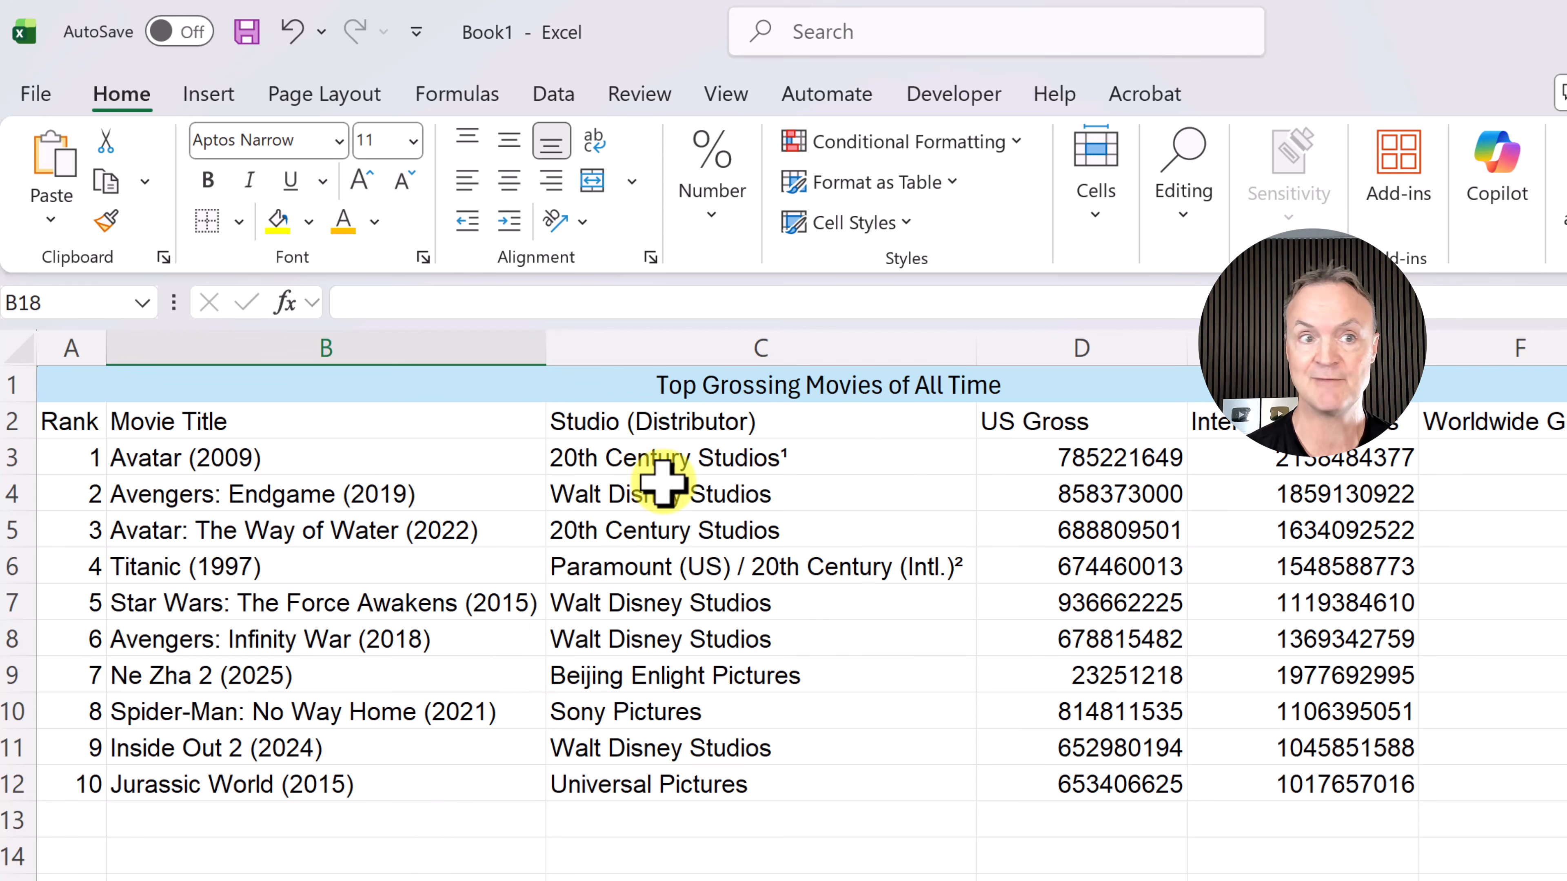
Step: Save the workbook as "top movies" in Excel Workbook format in the Excel folder on the Desktop
{"action": "left_click", "coordinate": [246, 46]}
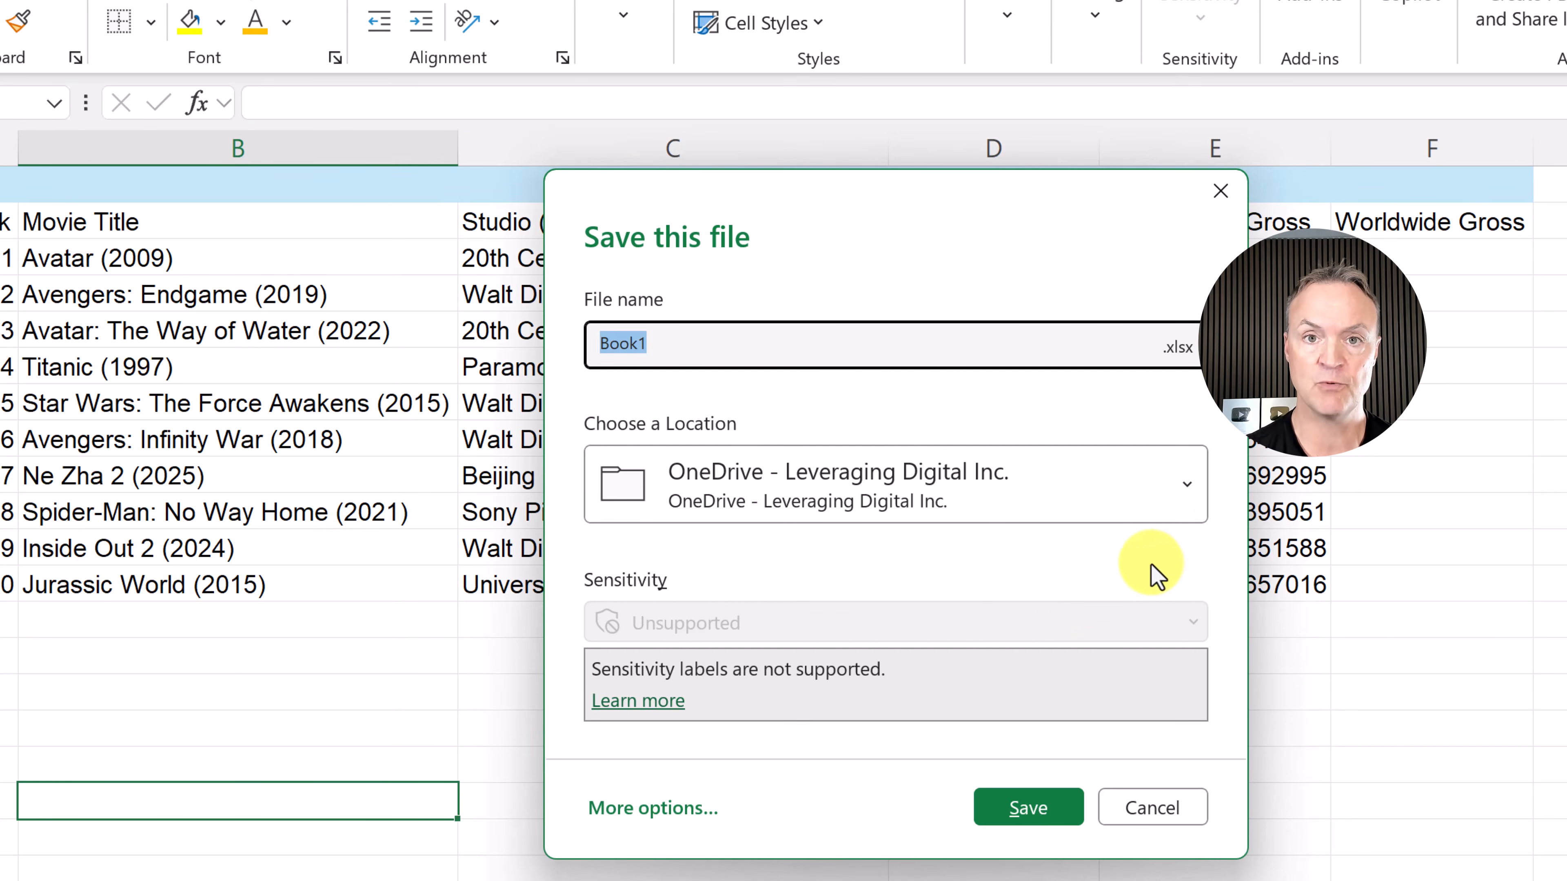
{"action": "left_click", "coordinate": [1183, 503]}
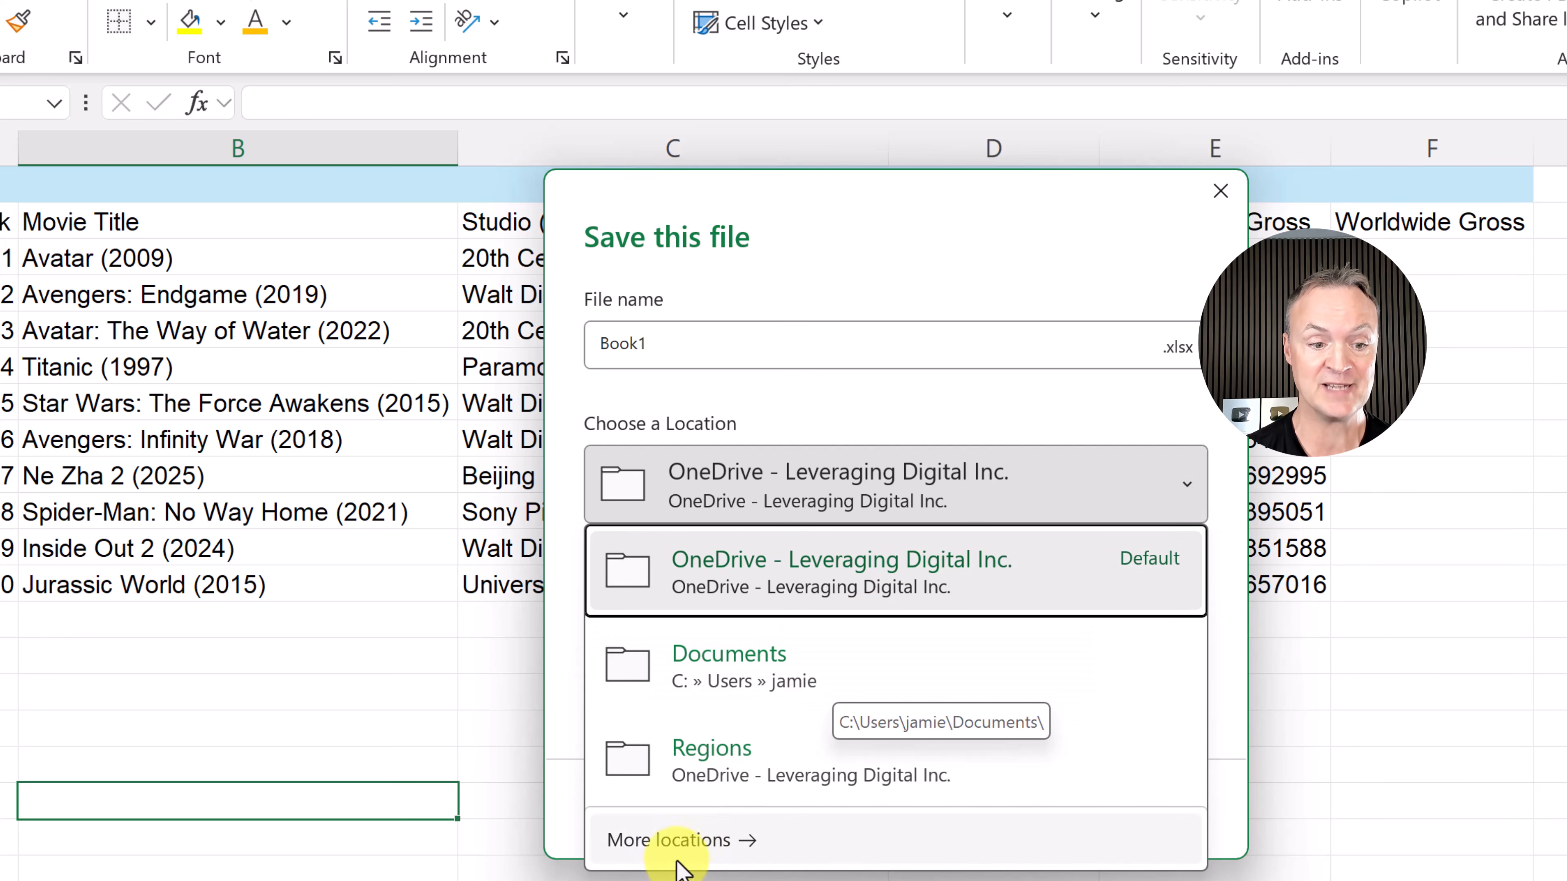
{"action": "left_click", "coordinate": [611, 844]}
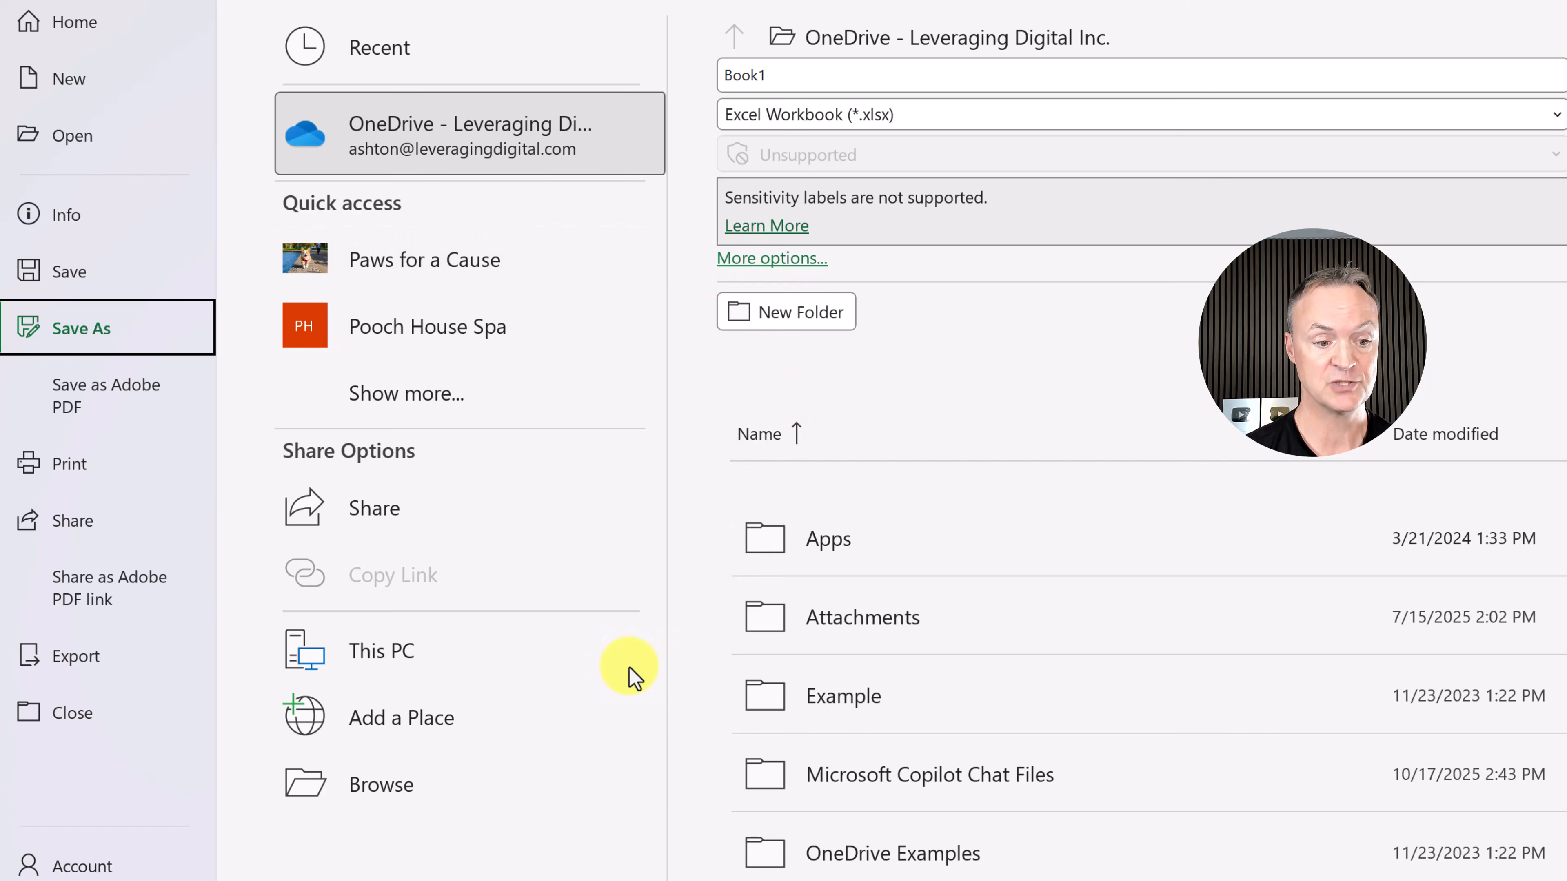
{"action": "left_click", "coordinate": [391, 802]}
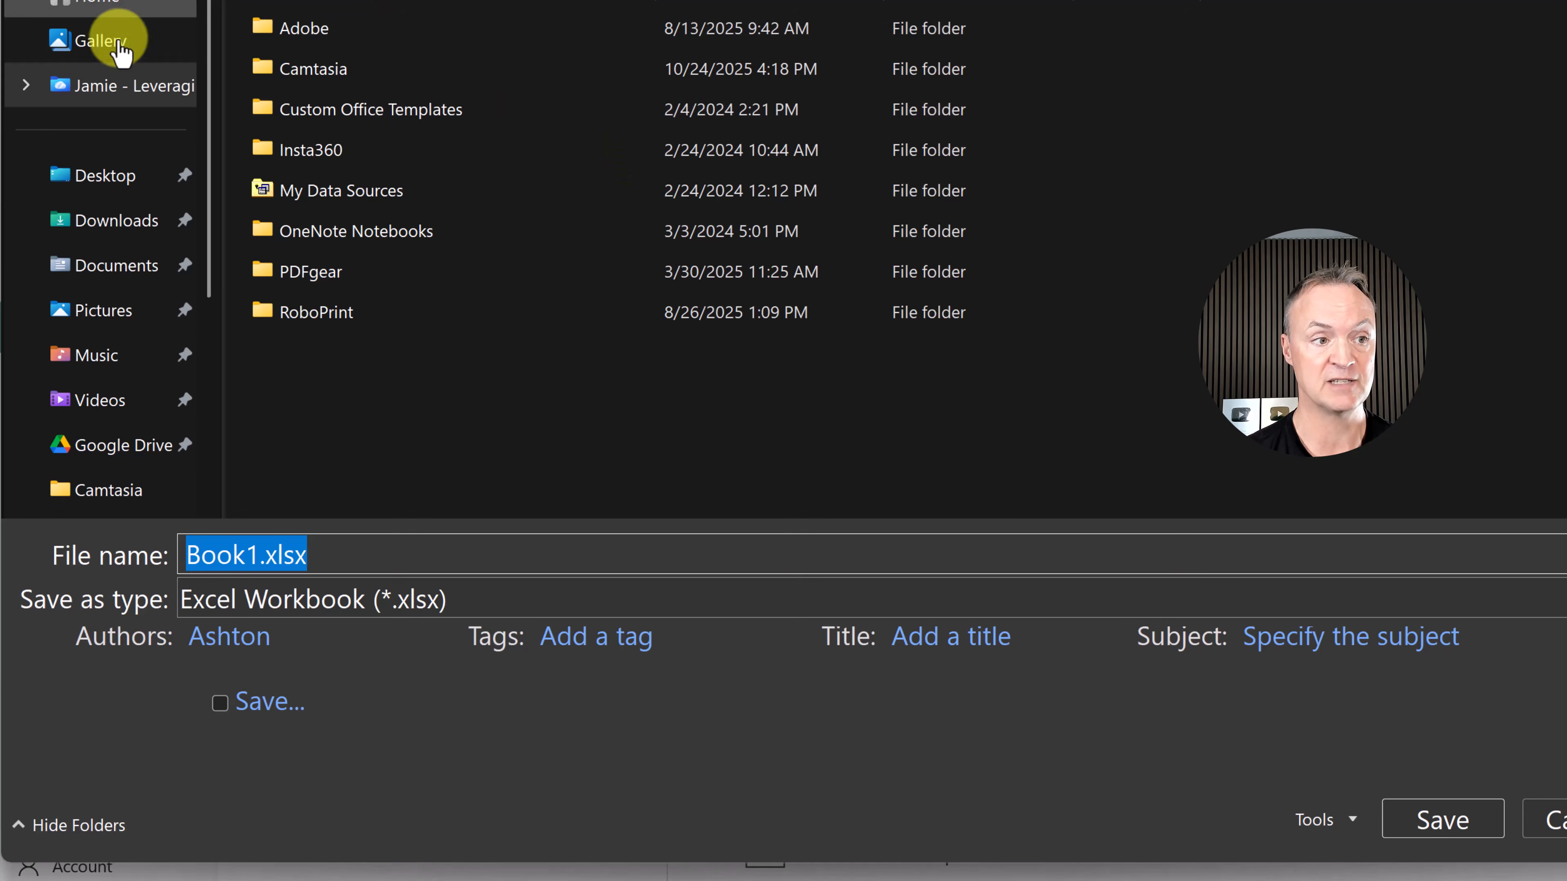
{"action": "left_click", "coordinate": [68, 173]}
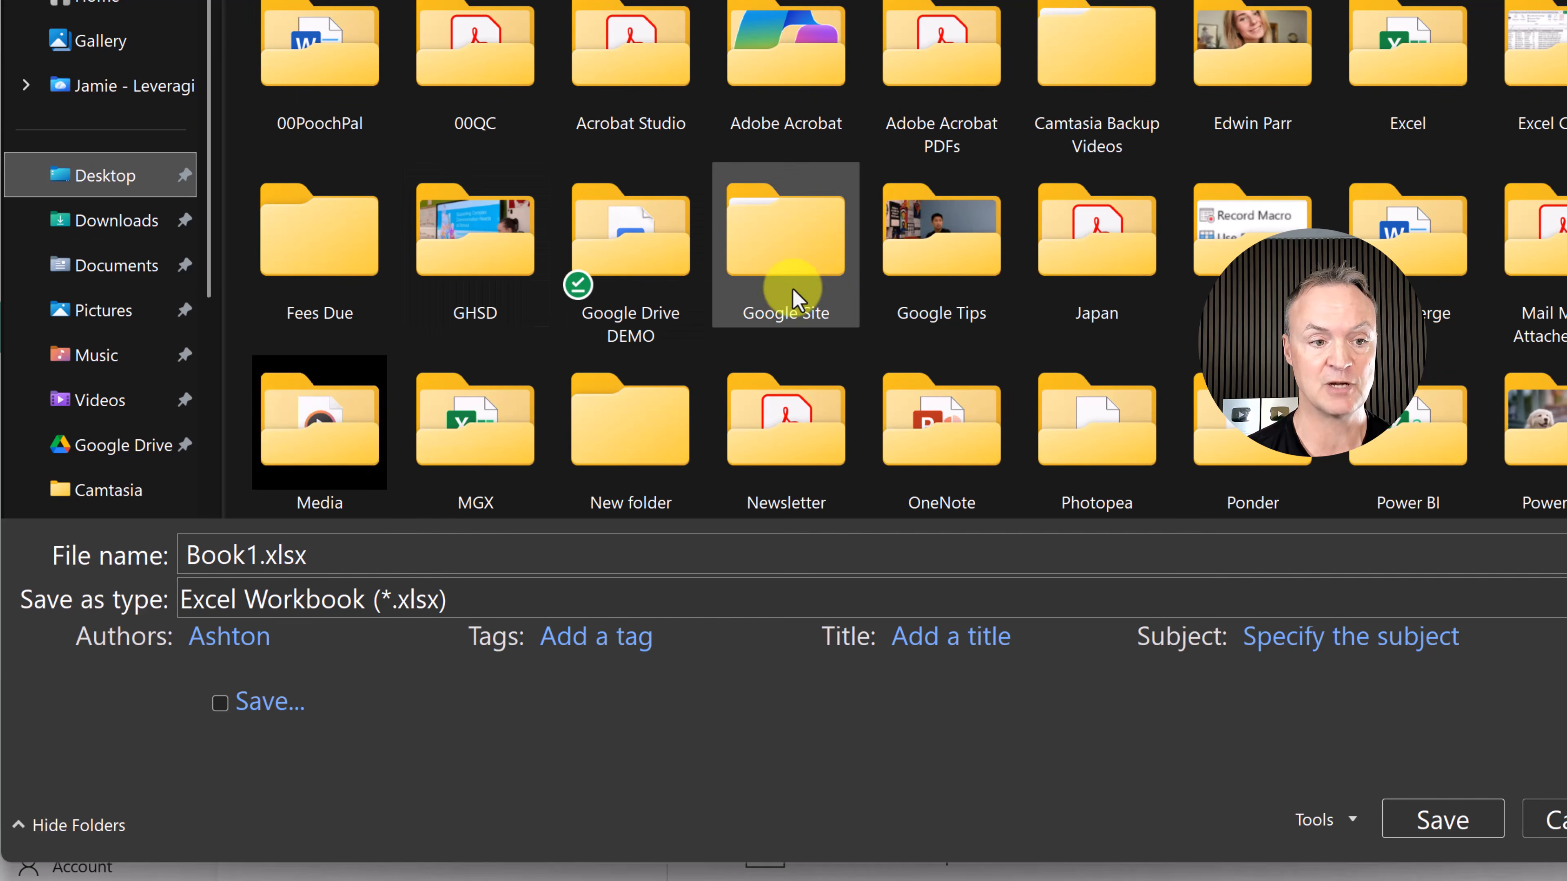
{"action": "double_click", "coordinate": [1431, 30]}
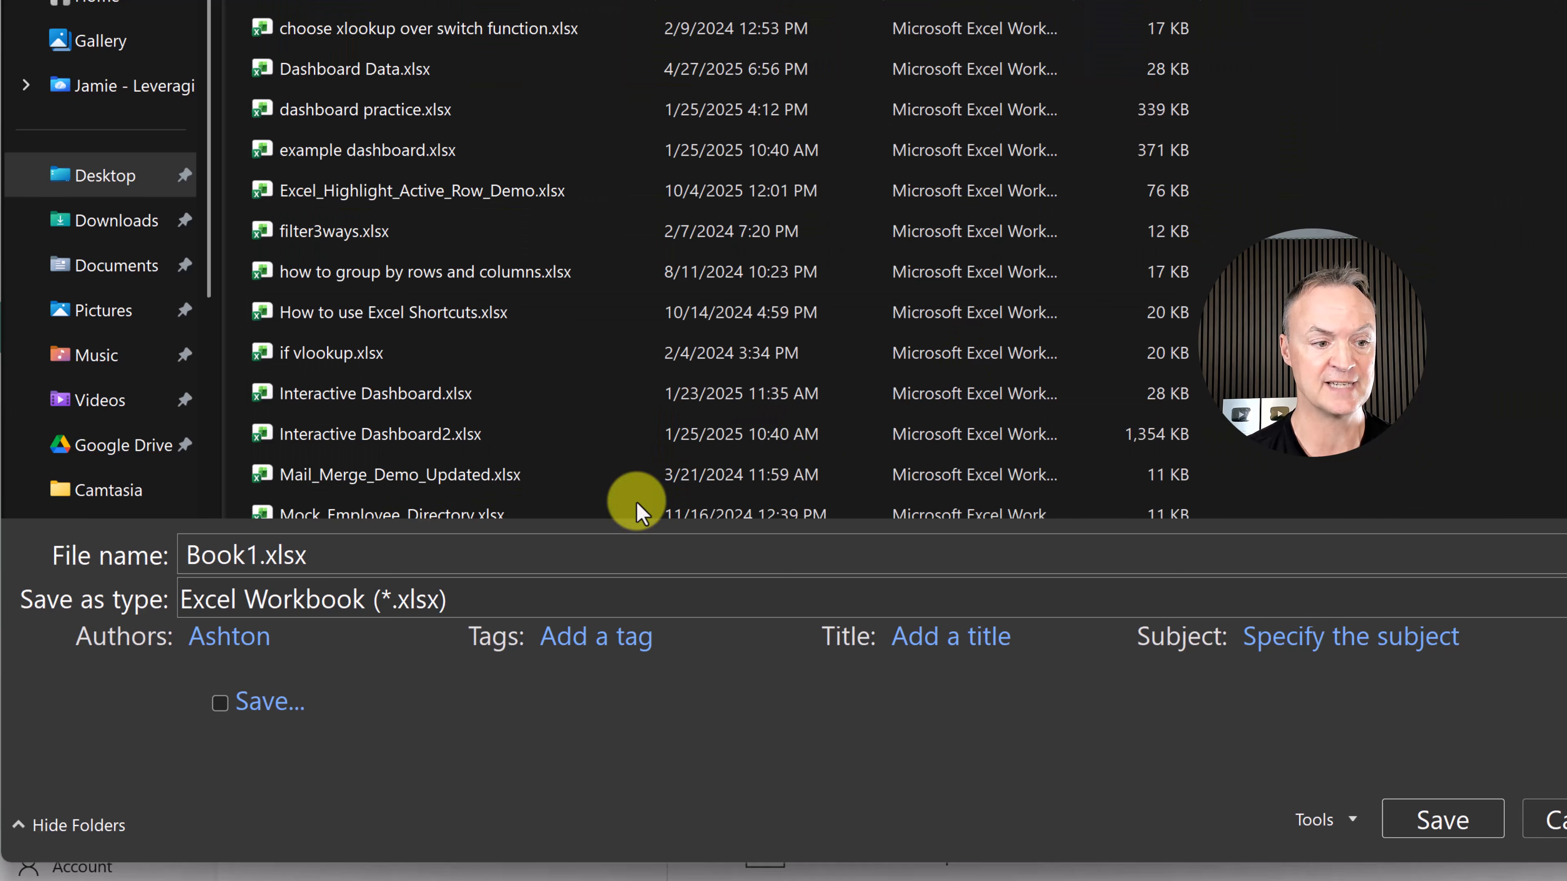
{"action": "left_click_drag", "start_coordinate": [308, 555], "coordinate": [22, 525]}
{"action": "type", "text": "top movies"}
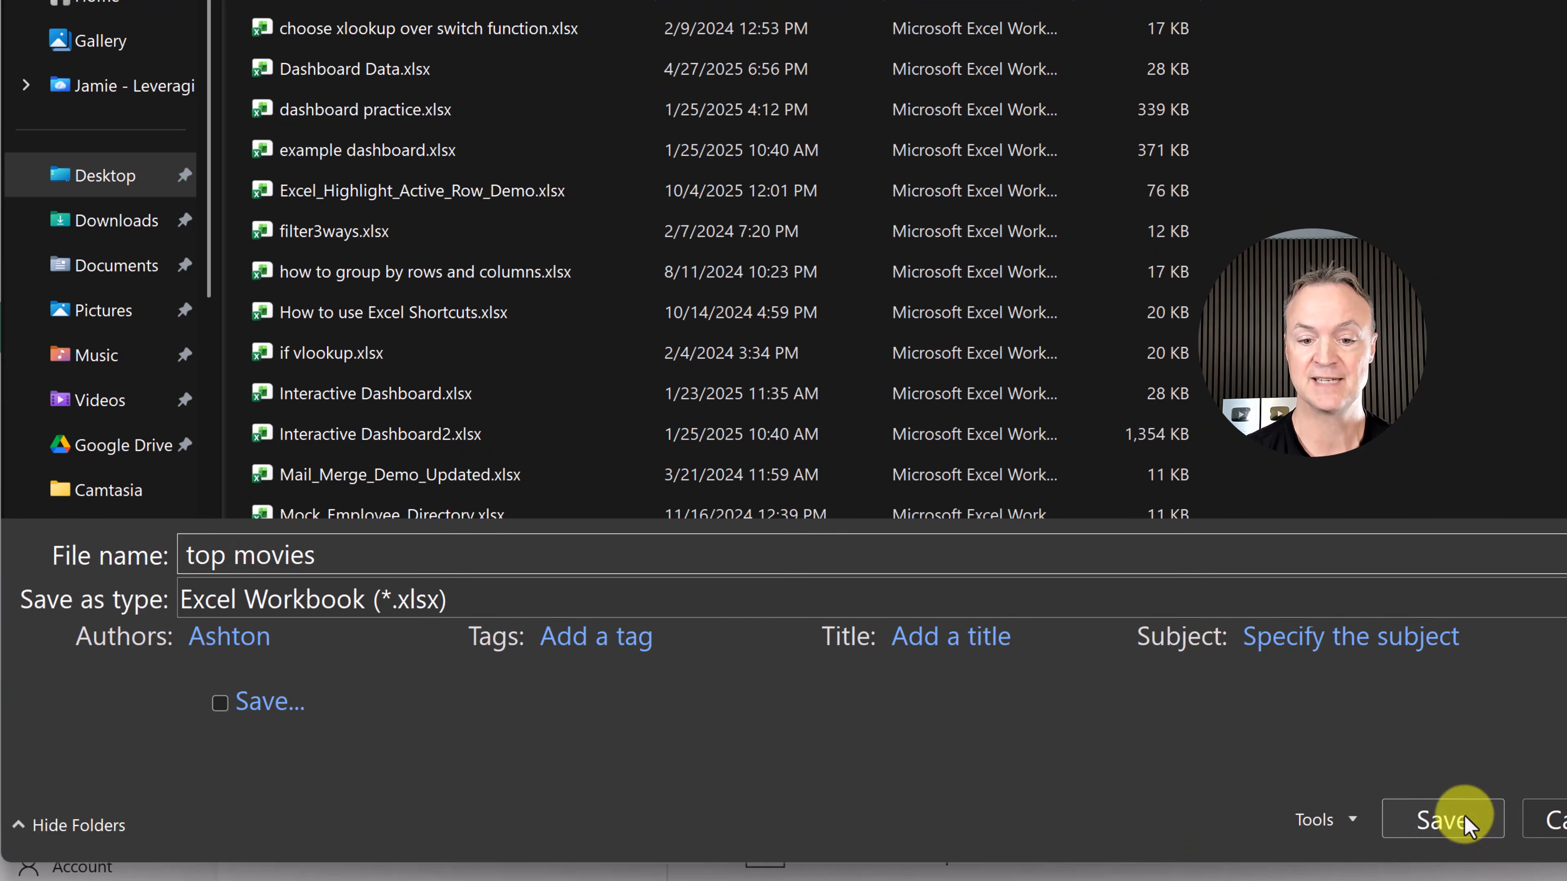
{"action": "left_click", "coordinate": [1441, 819]}
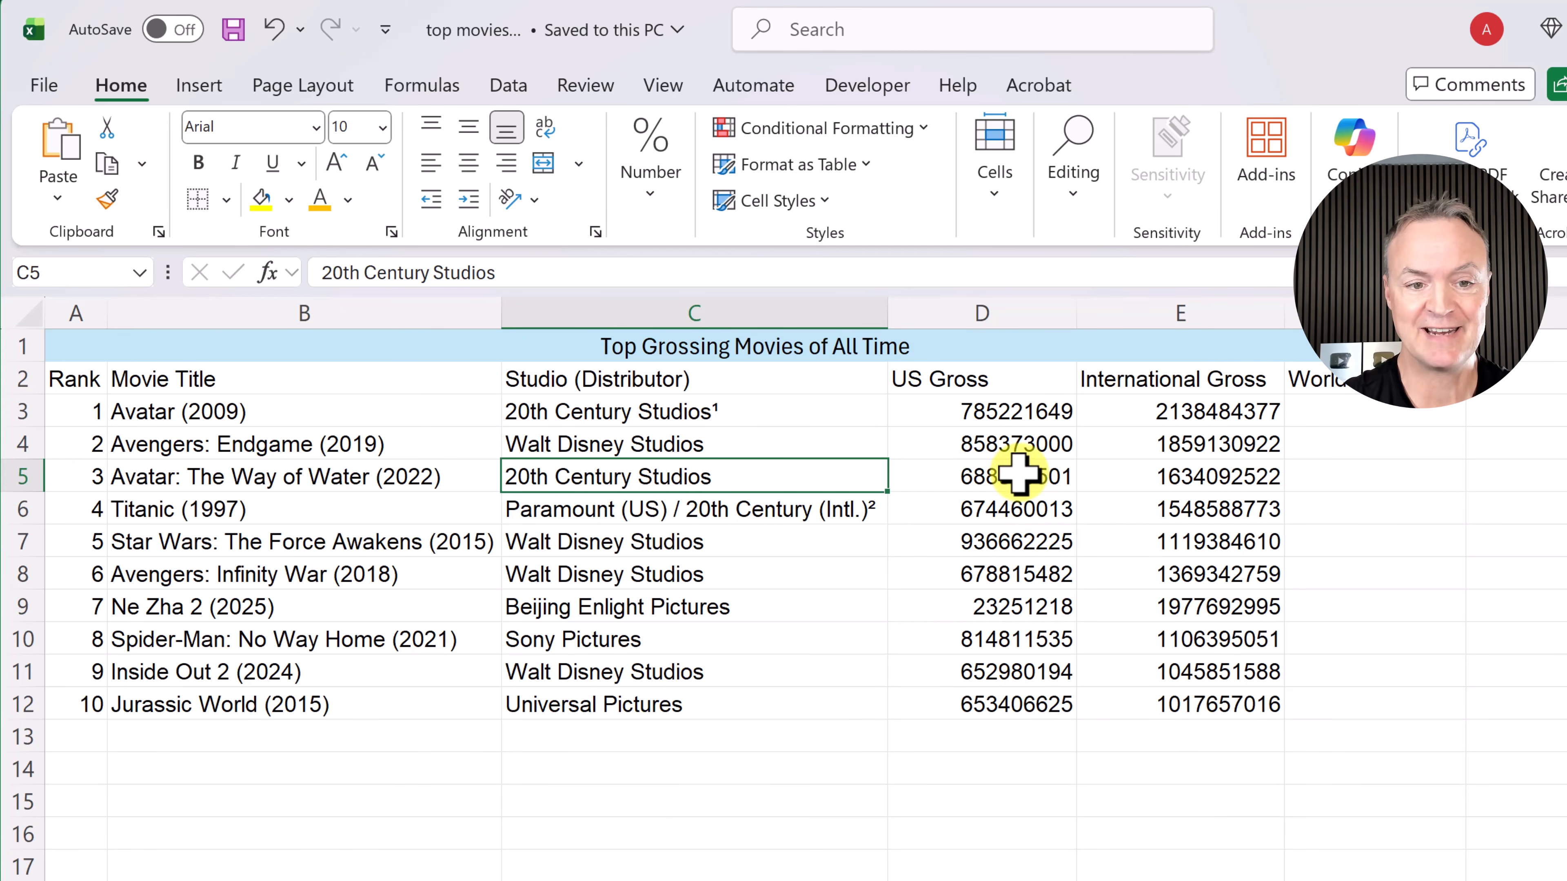
Step: Apply the dollar Accounting number format to the US and International Gross values in D3:E12
{"action": "left_click", "coordinate": [1020, 411]}
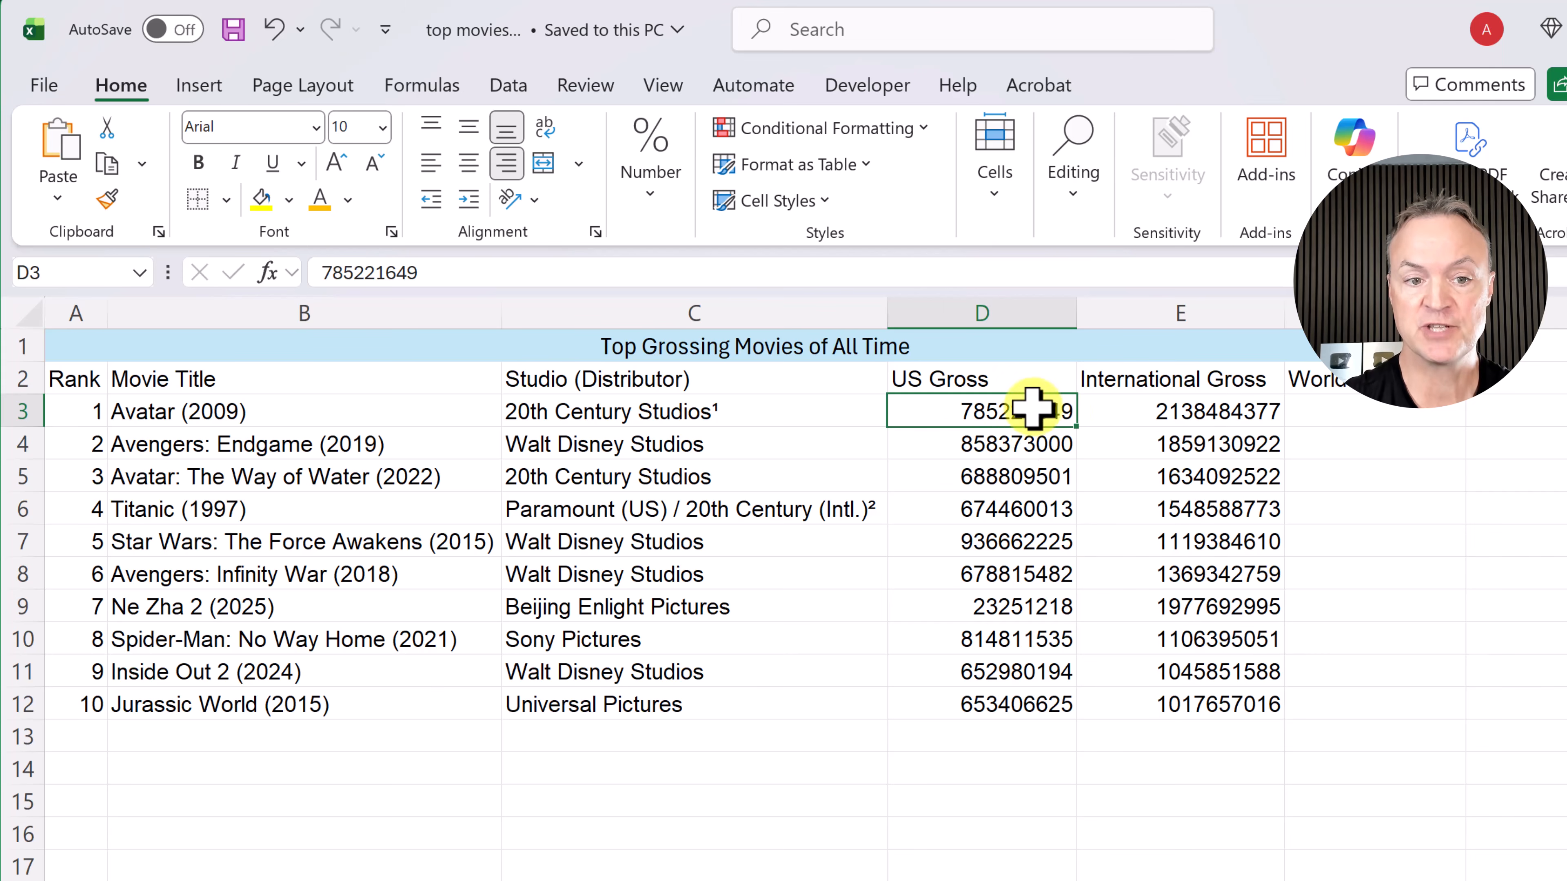
{"action": "left_click_drag", "start_coordinate": [1039, 406], "coordinate": [1202, 716]}
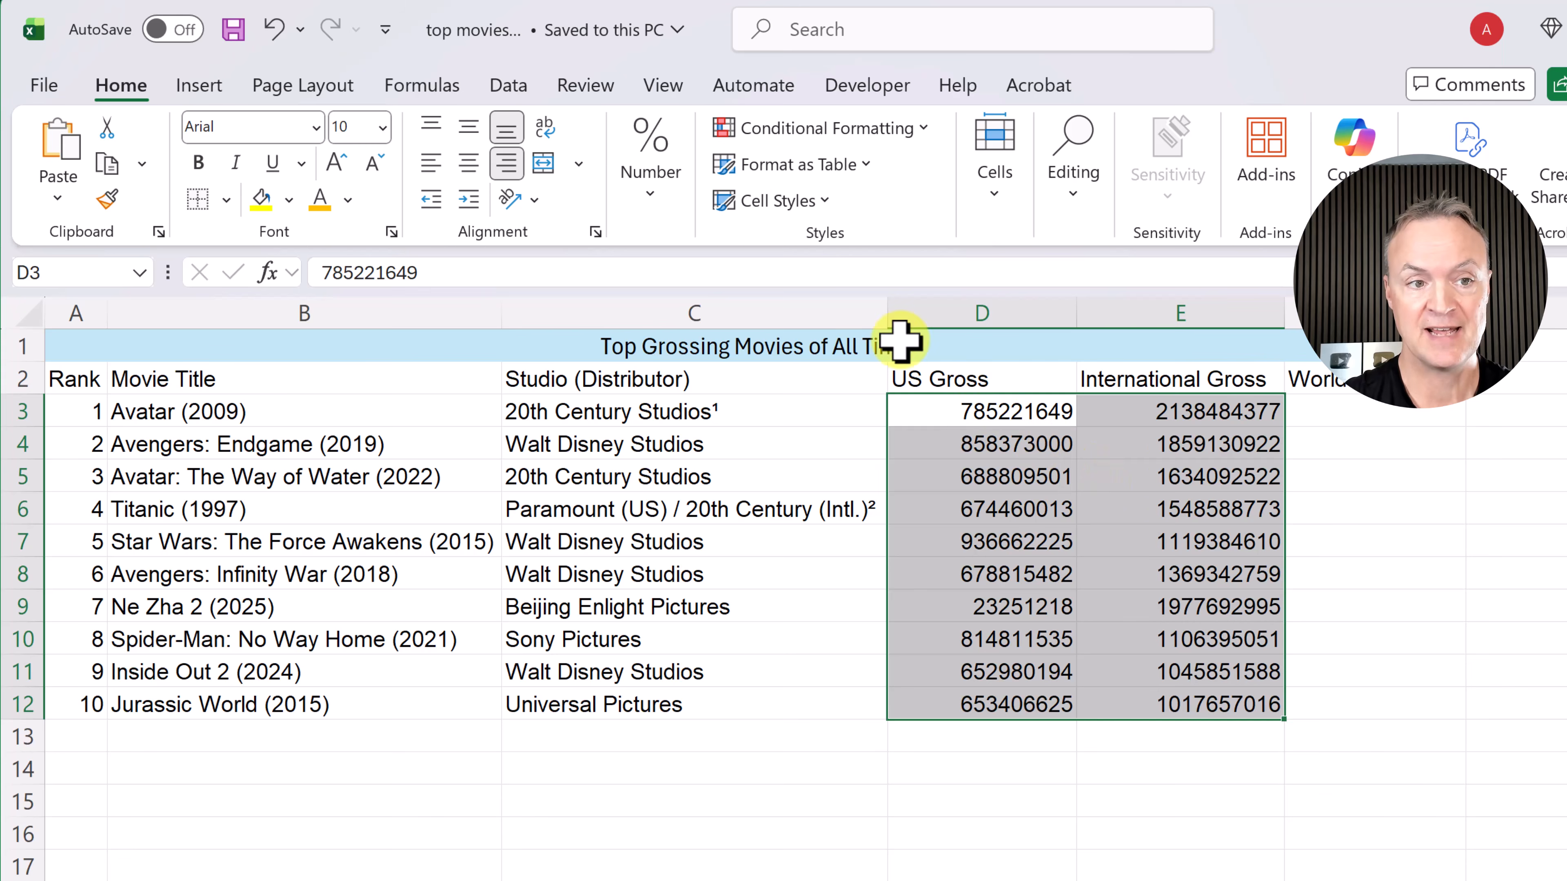
{"action": "left_click", "coordinate": [650, 194]}
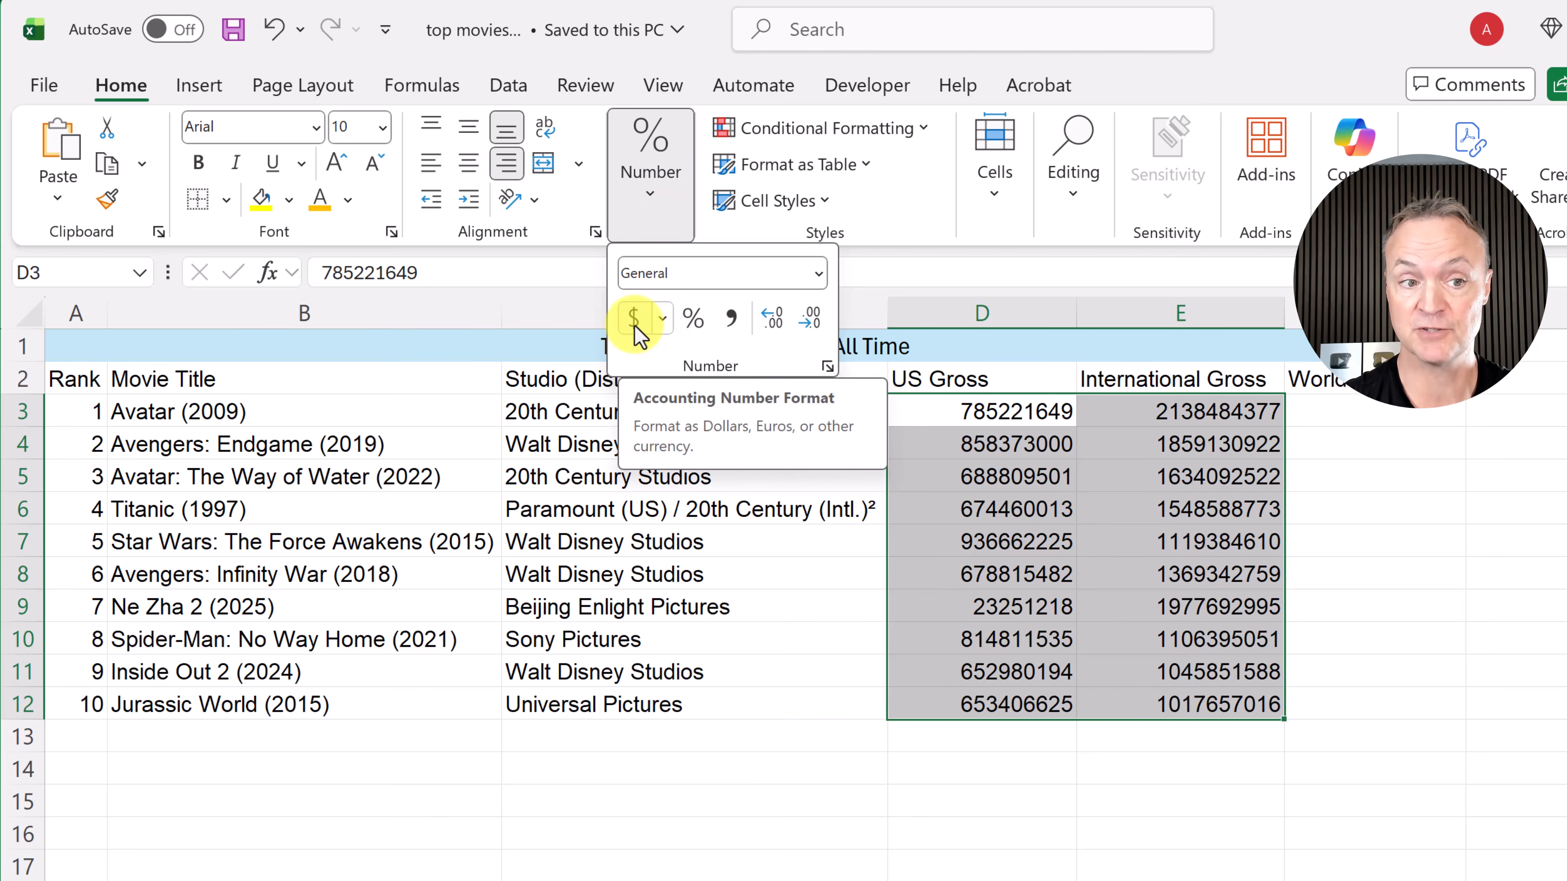
{"action": "left_click", "coordinate": [663, 321]}
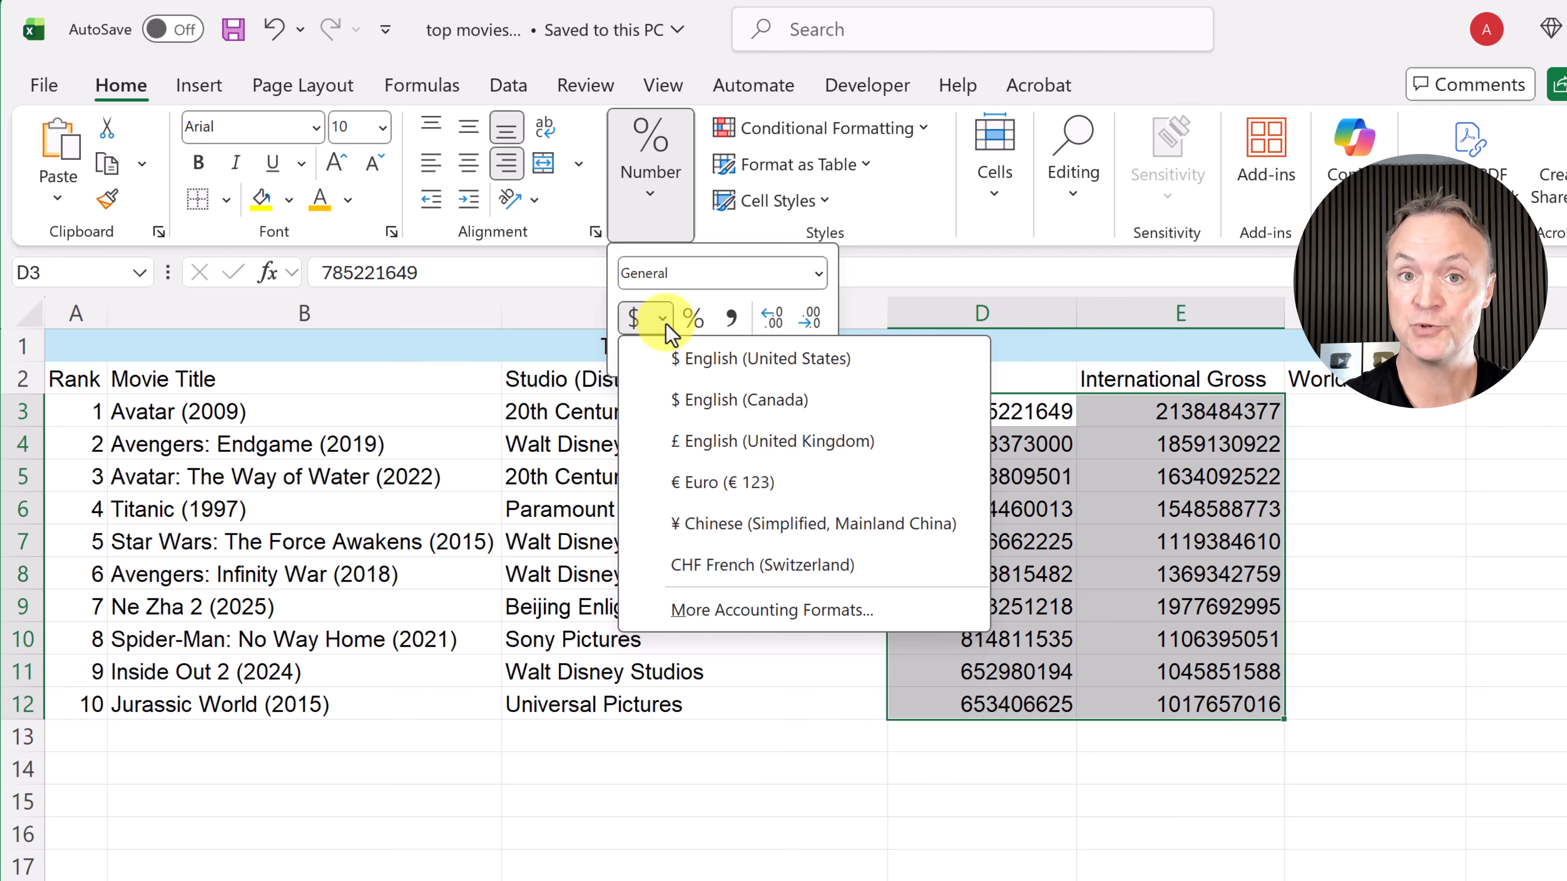
{"action": "left_click", "coordinate": [635, 321]}
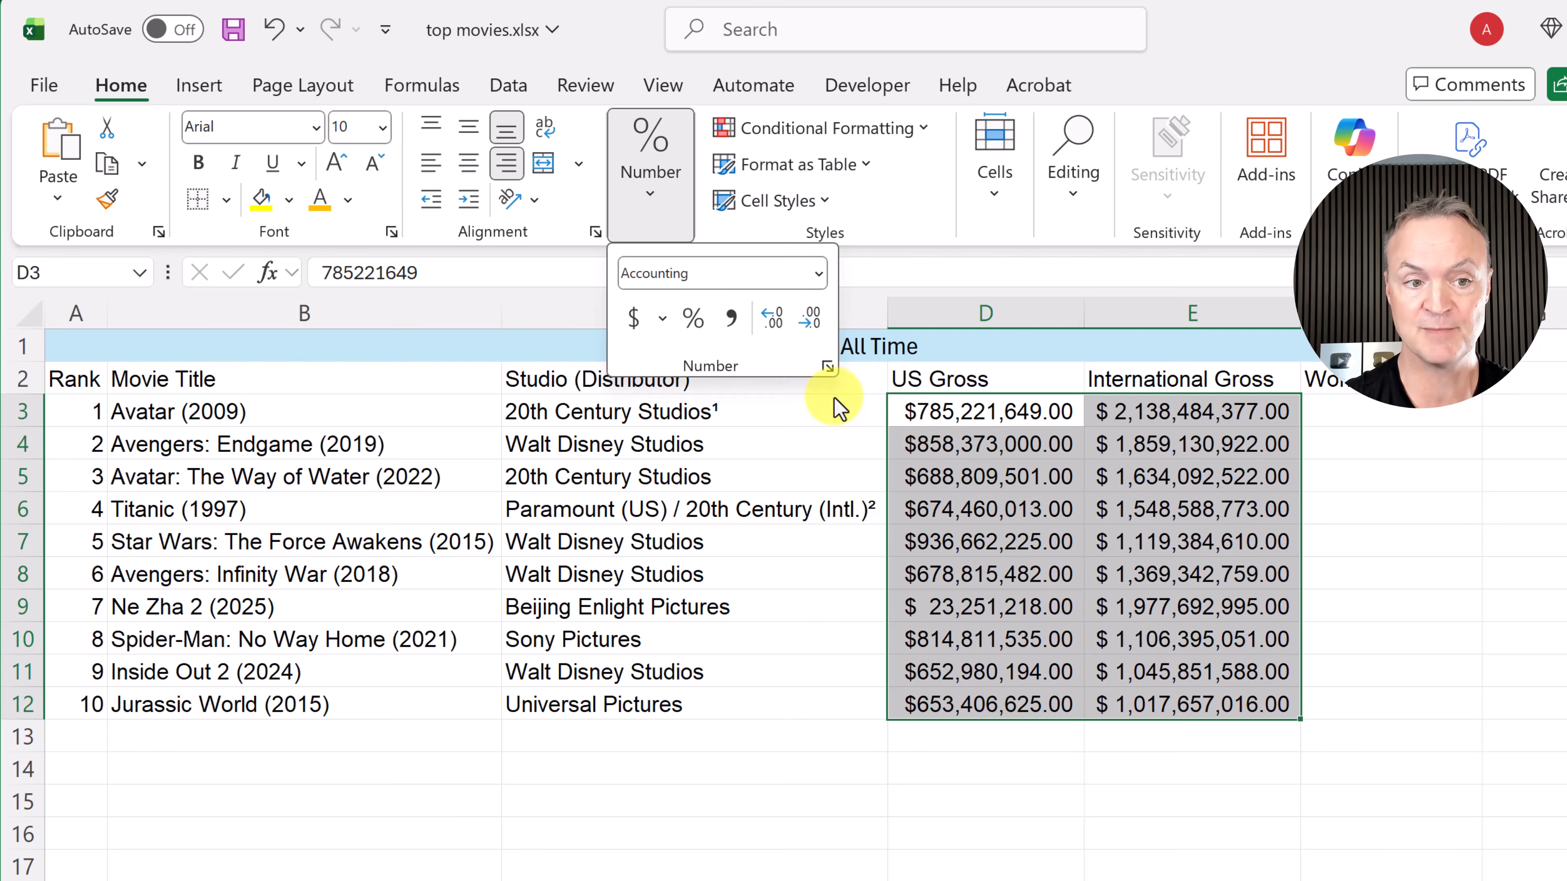
Step: Try showing the gross values in D3:E12 with four decimal places and return them to two
{"action": "left_click", "coordinate": [772, 326]}
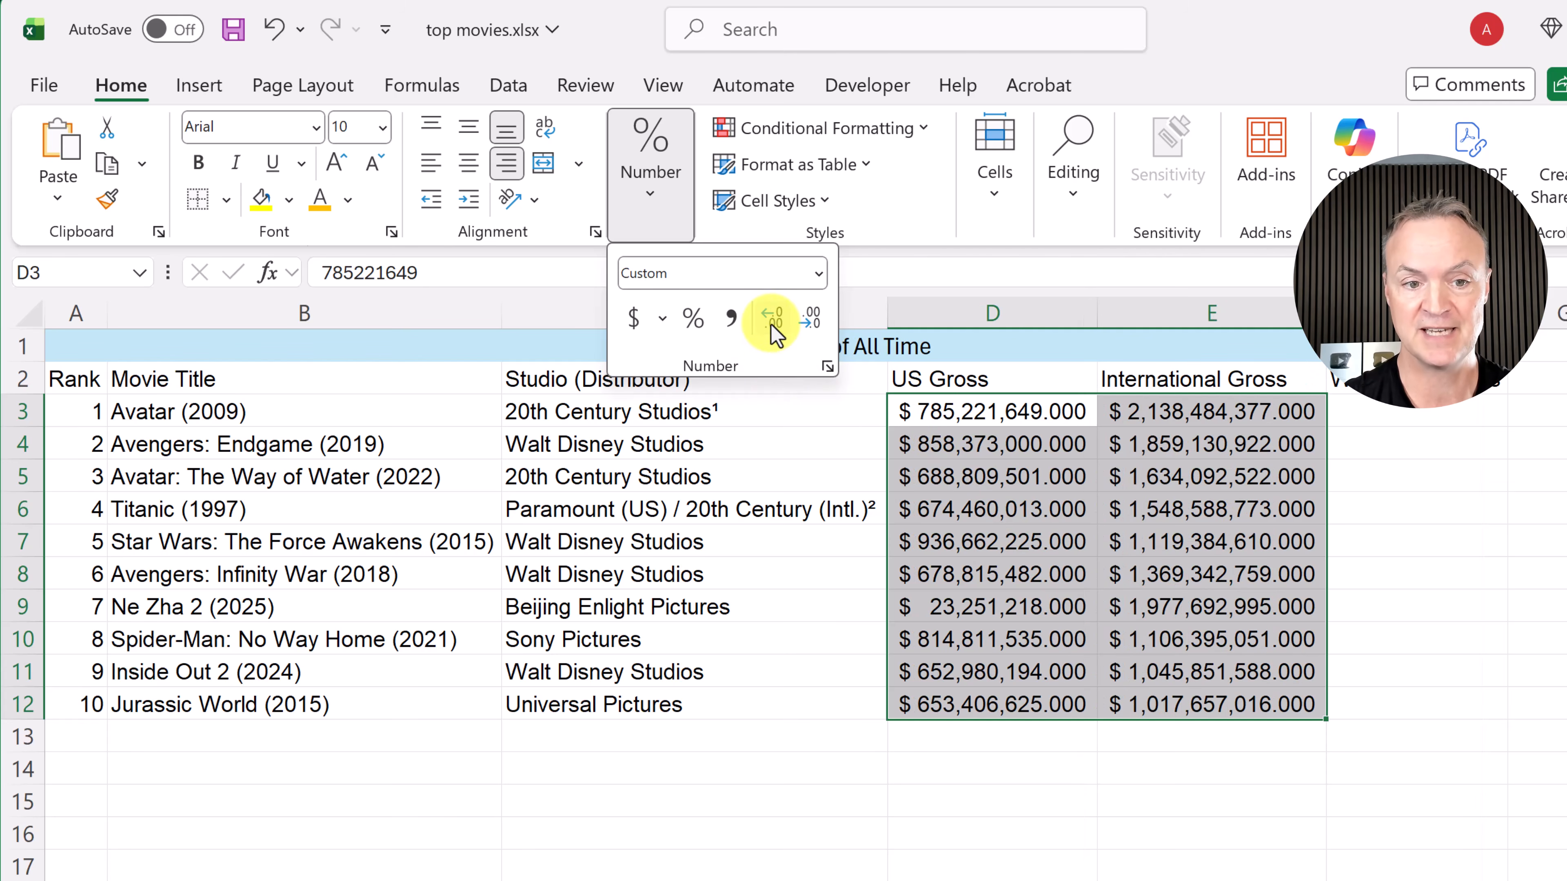
{"action": "left_click", "coordinate": [772, 326]}
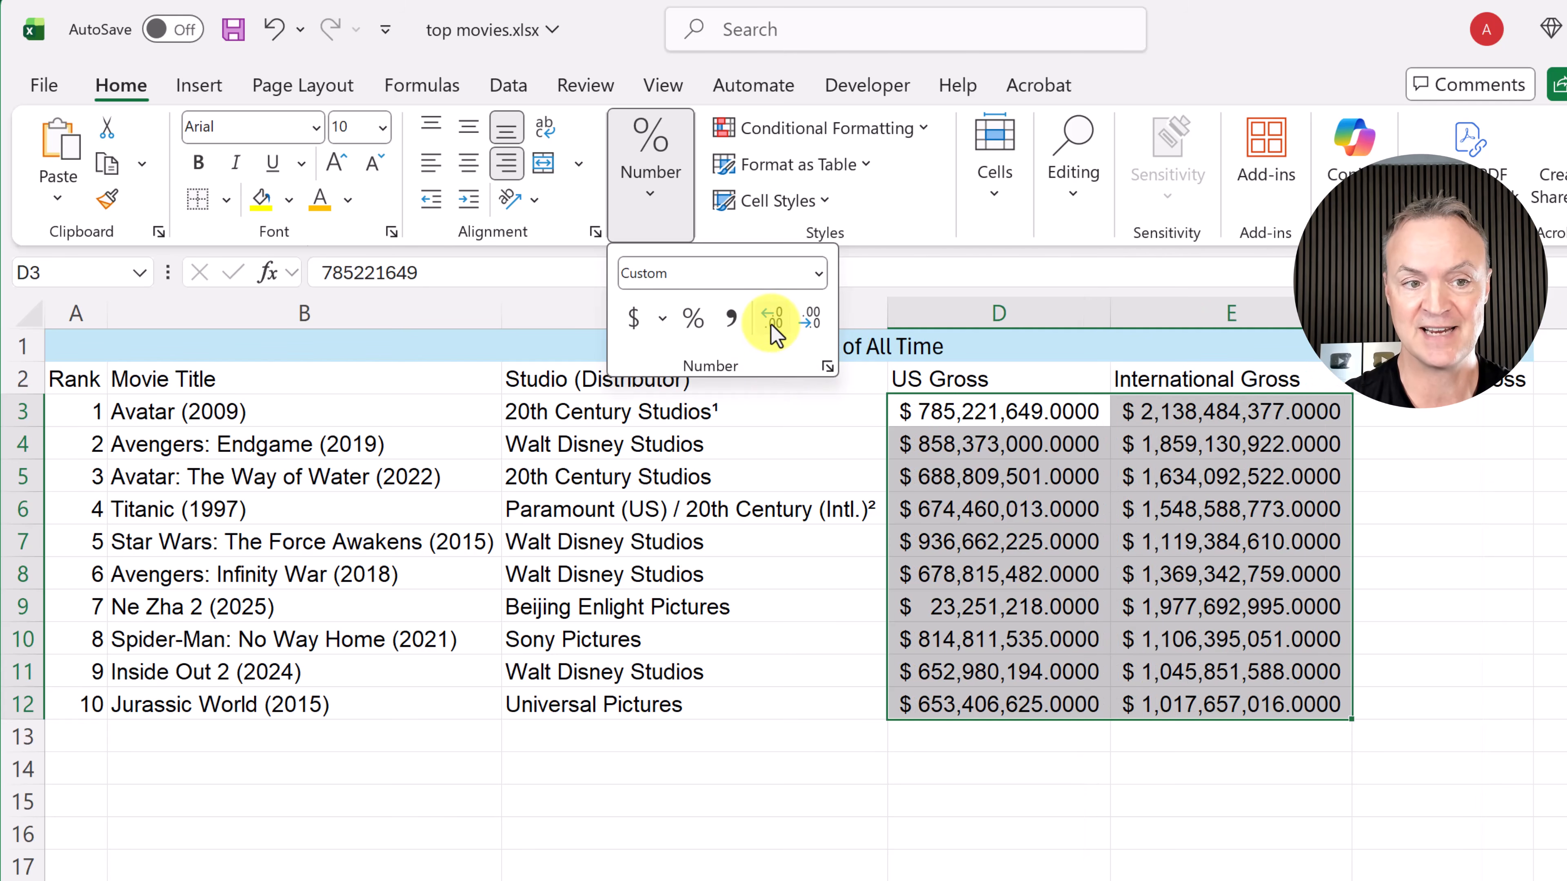
{"action": "left_click", "coordinate": [811, 323]}
{"action": "left_click", "coordinate": [811, 323]}
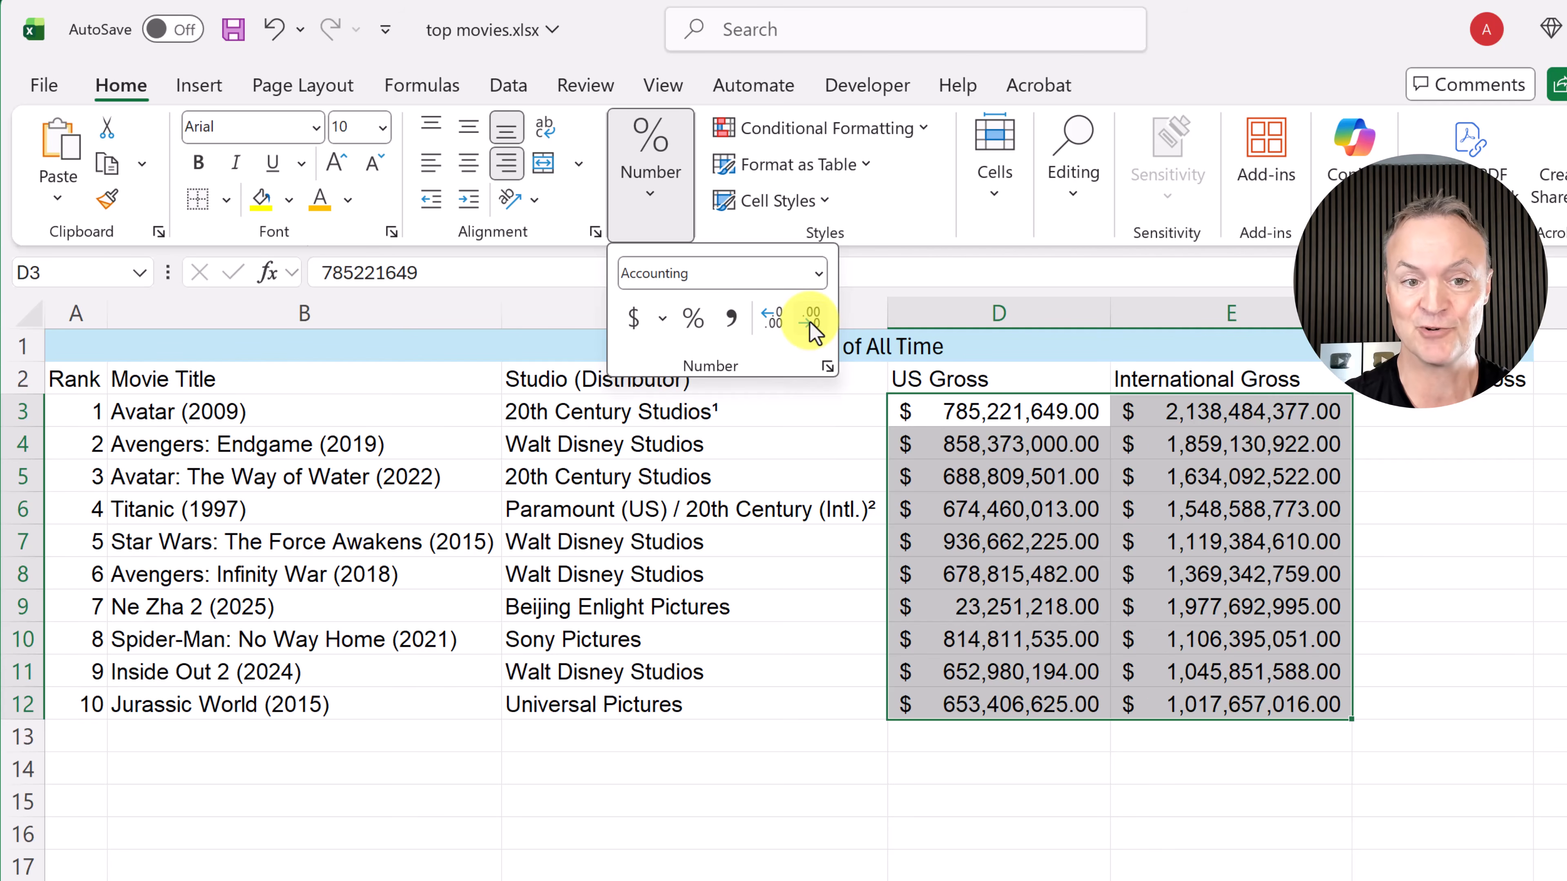
Step: Remove the decimal places from the gross values in D3:E12 so they show whole dollars
{"action": "left_click", "coordinate": [810, 322]}
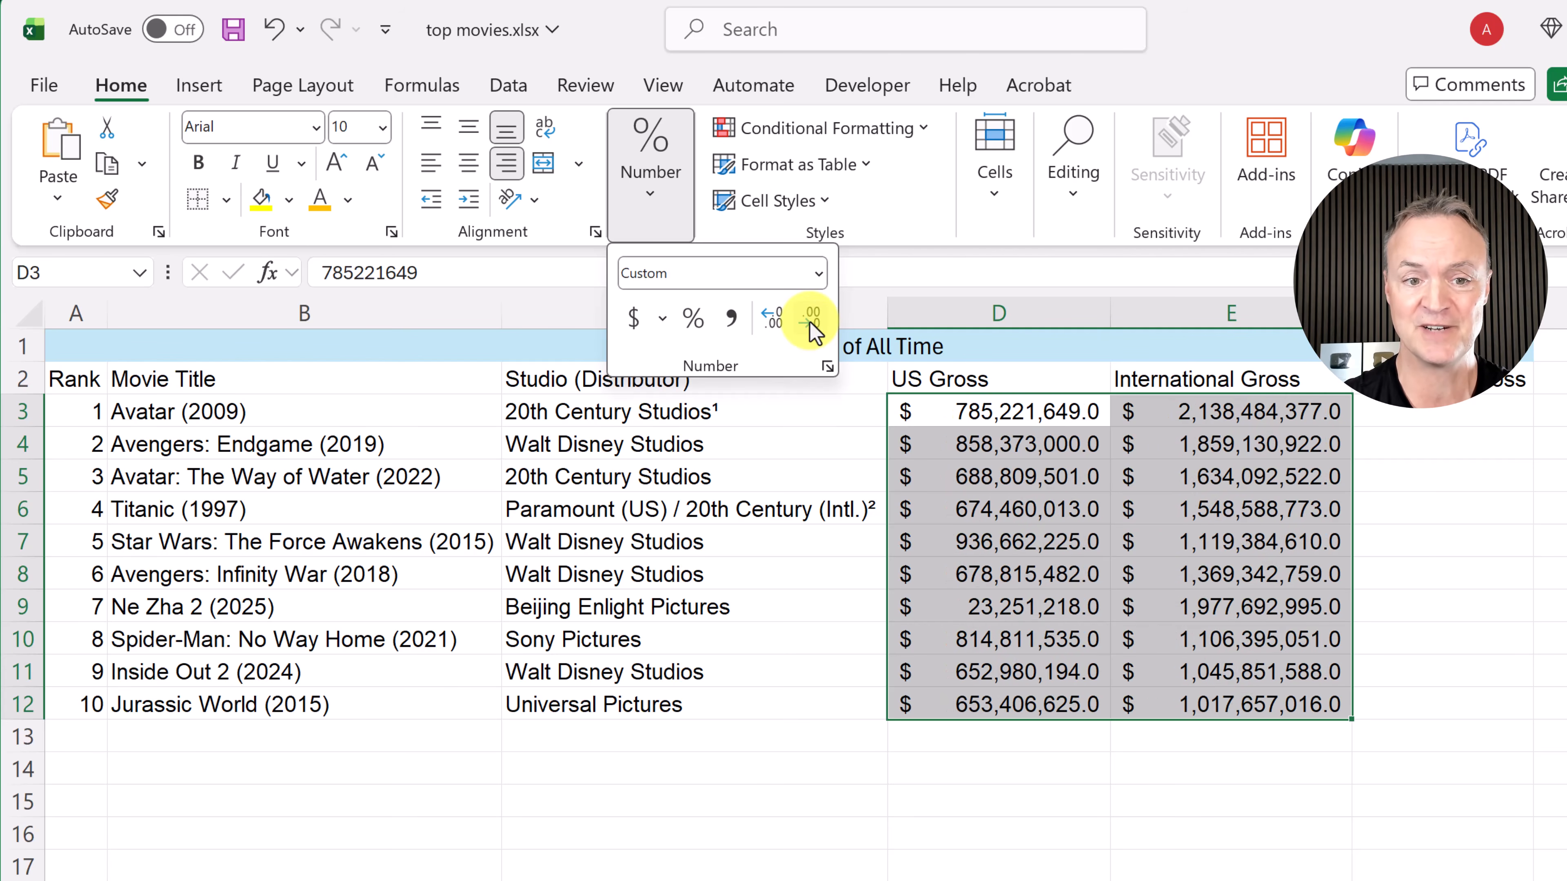
{"action": "left_click", "coordinate": [810, 323]}
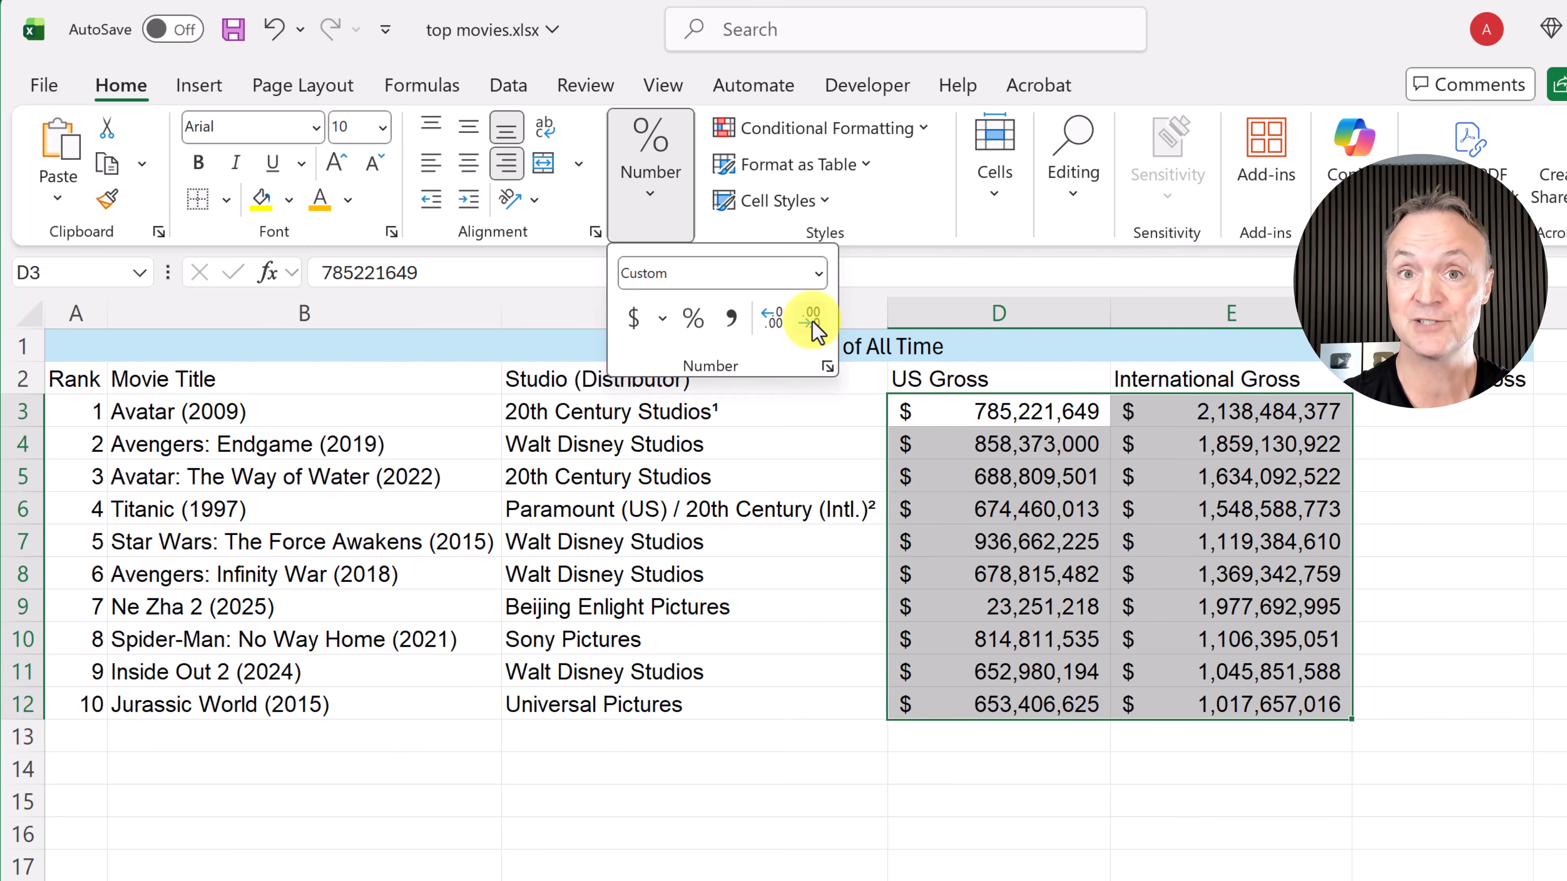
{"action": "left_click", "coordinate": [1092, 585]}
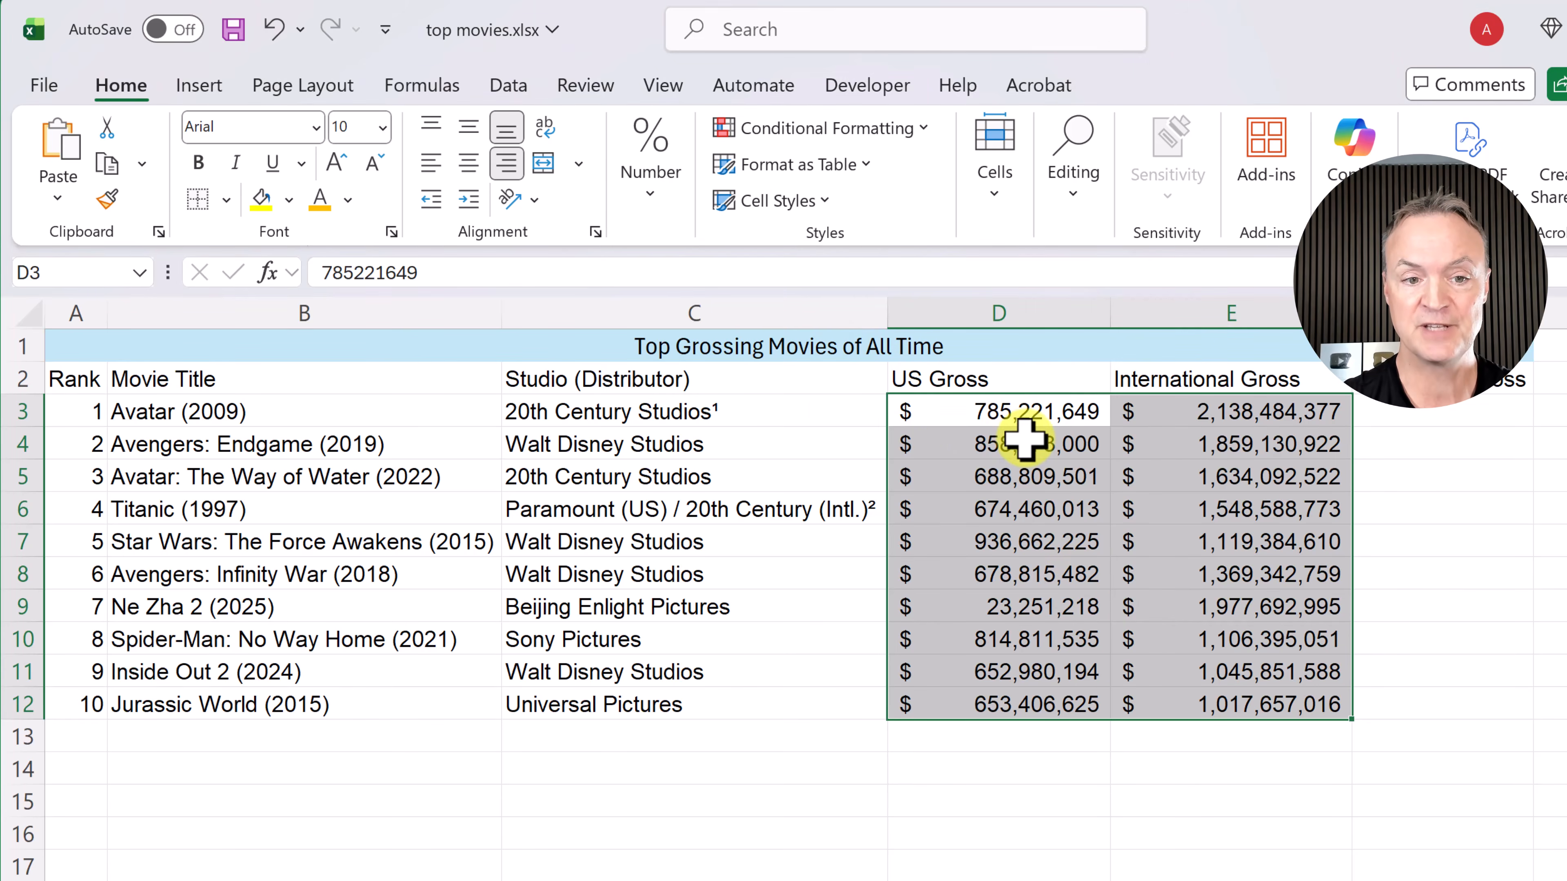
Step: Examine the General, Number and Currency categories in Format Cells for the gross values in D3:E12, leaving the format unchanged
{"action": "left_click", "coordinate": [1027, 453]}
{"action": "left_click", "coordinate": [999, 413]}
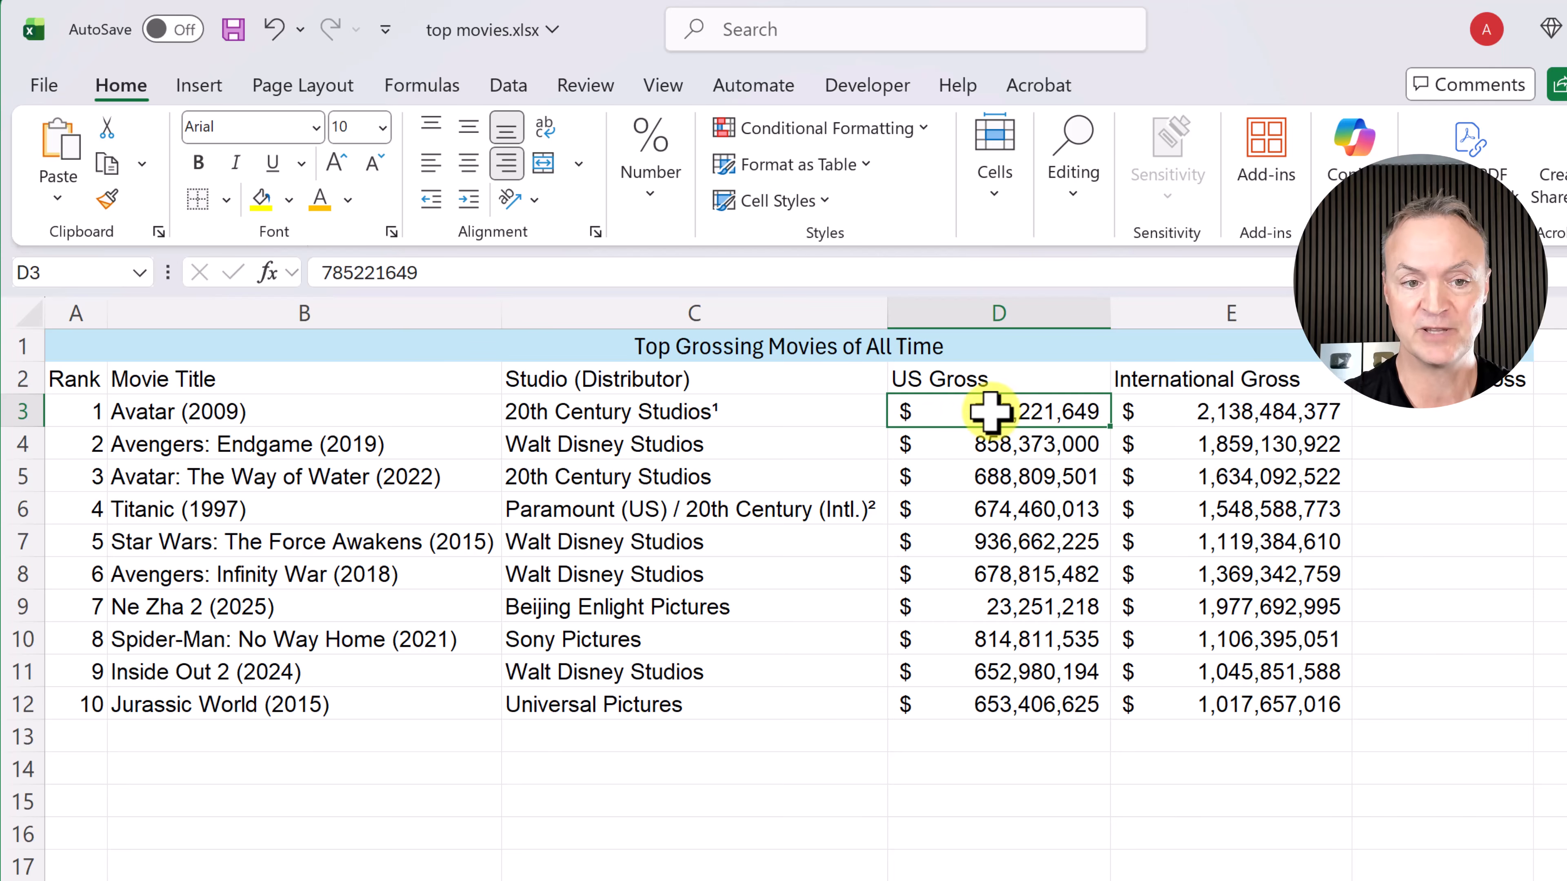
{"action": "left_click_drag", "start_coordinate": [994, 410], "coordinate": [1129, 705]}
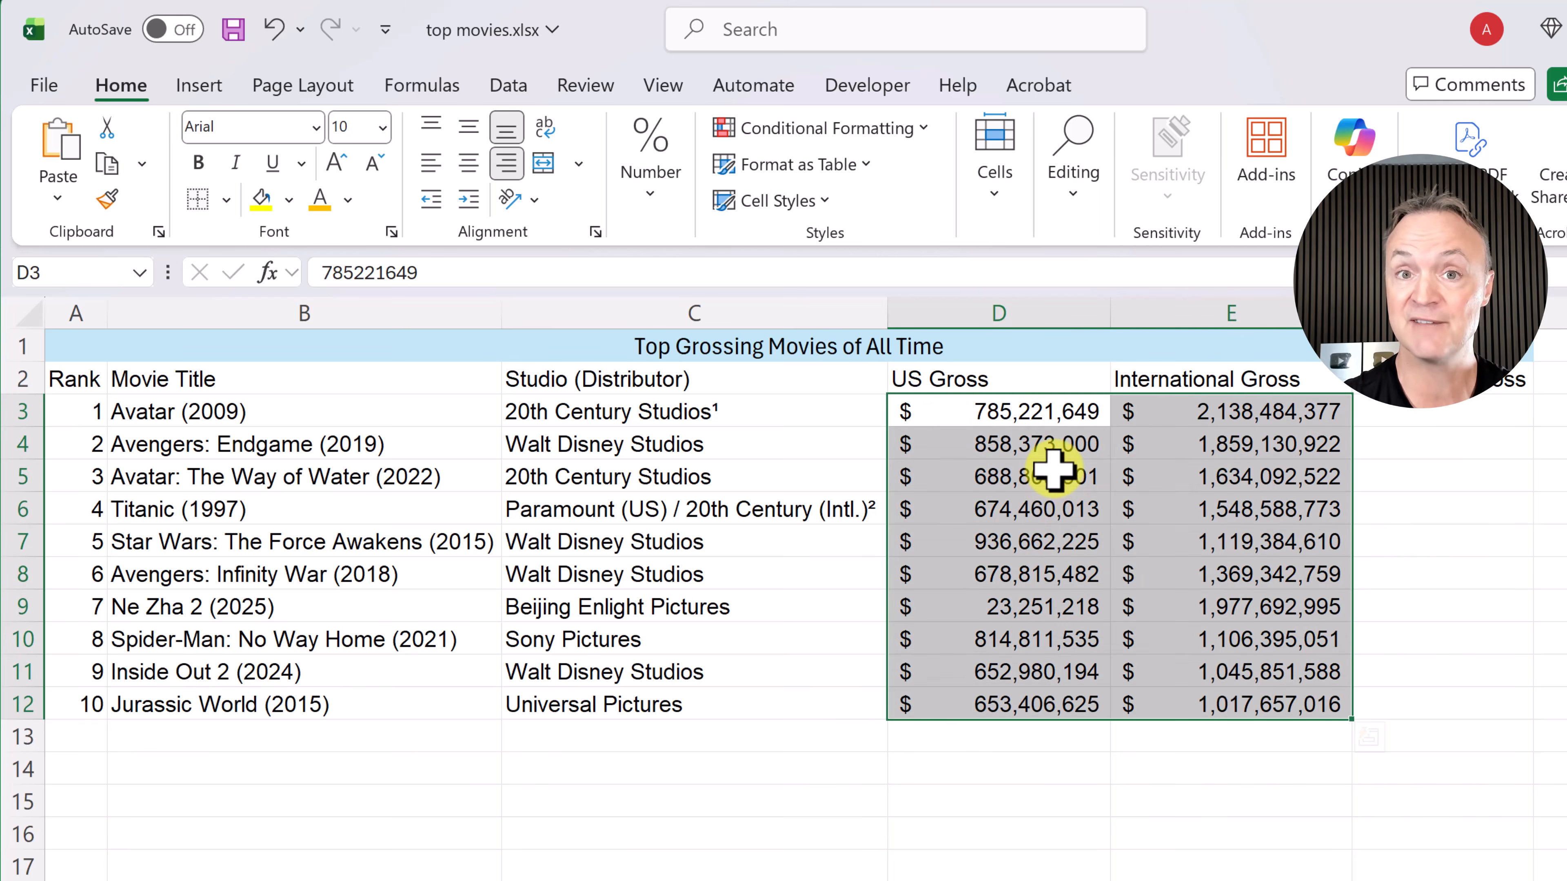
{"action": "right_click", "coordinate": [1054, 476]}
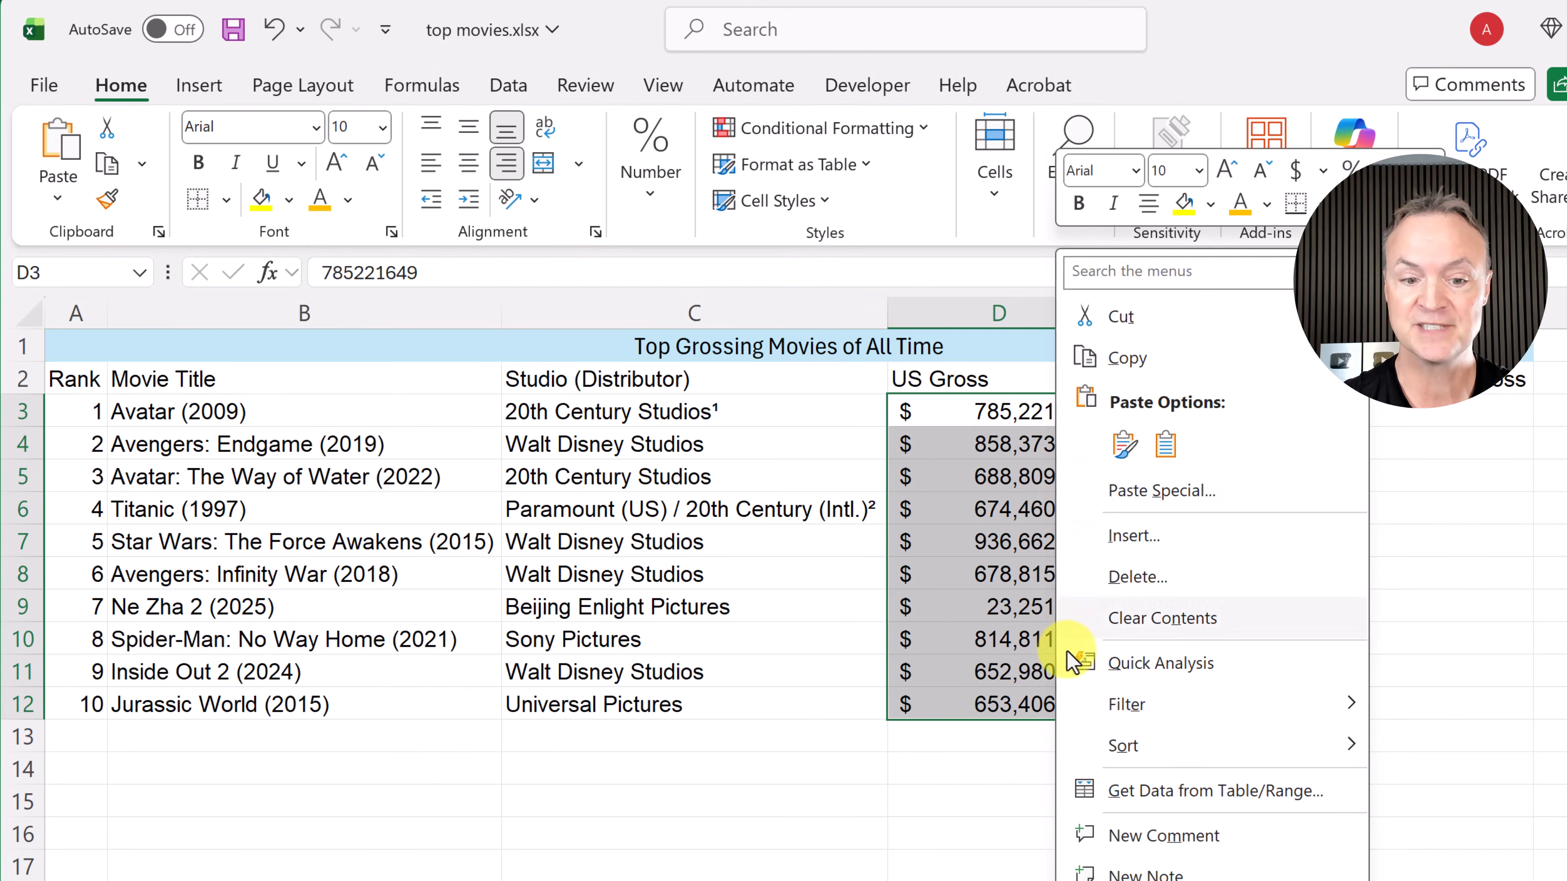
{"action": "key", "text": "ctrl+1"}
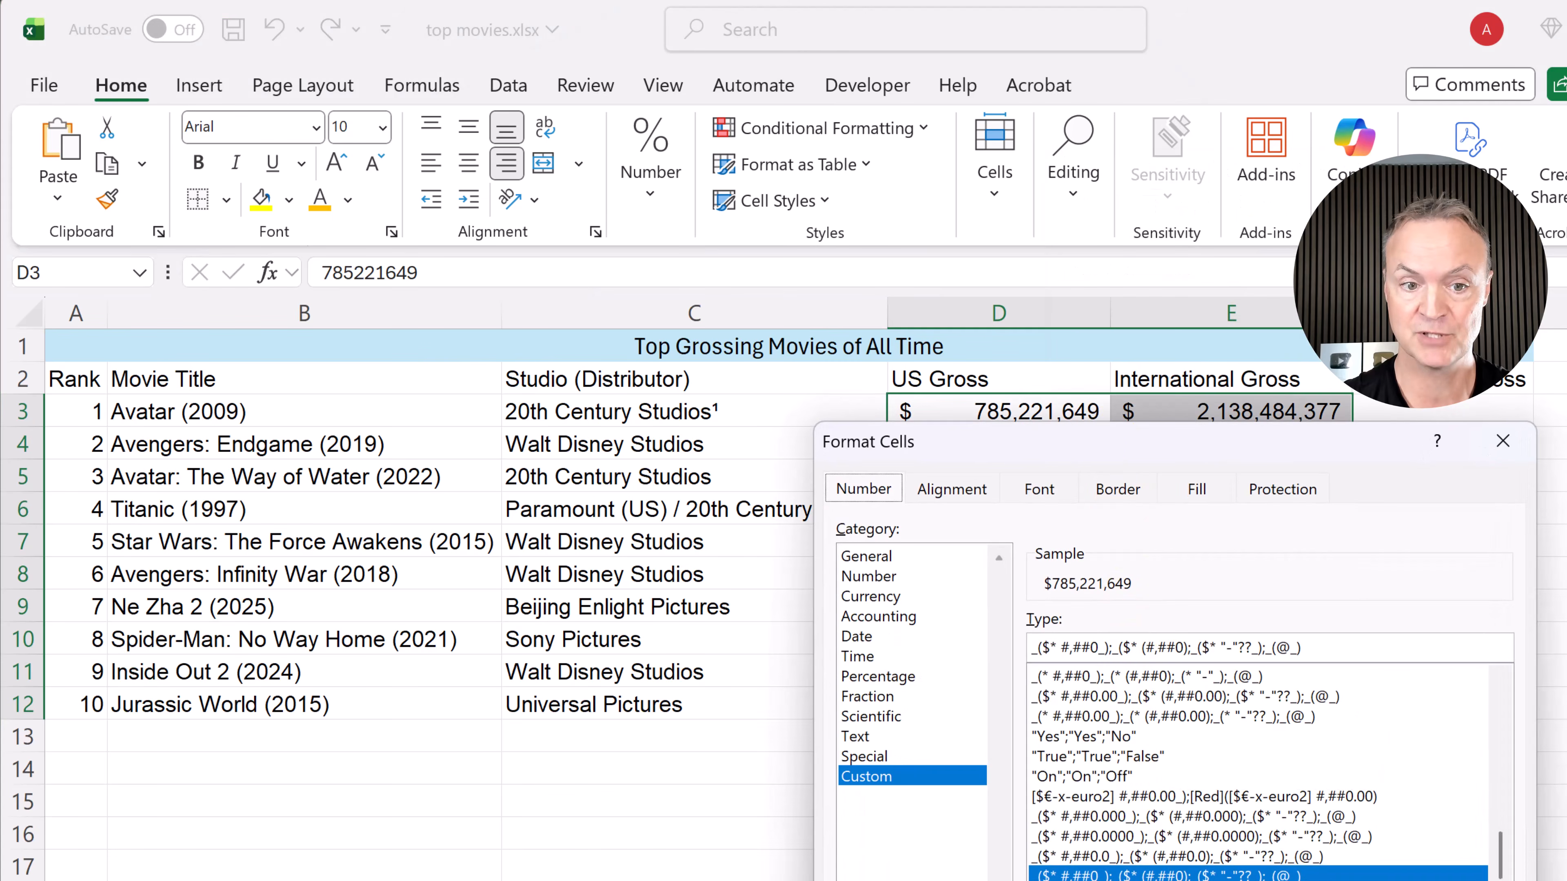
{"action": "left_click_drag", "start_coordinate": [1112, 444], "coordinate": [1007, 260]}
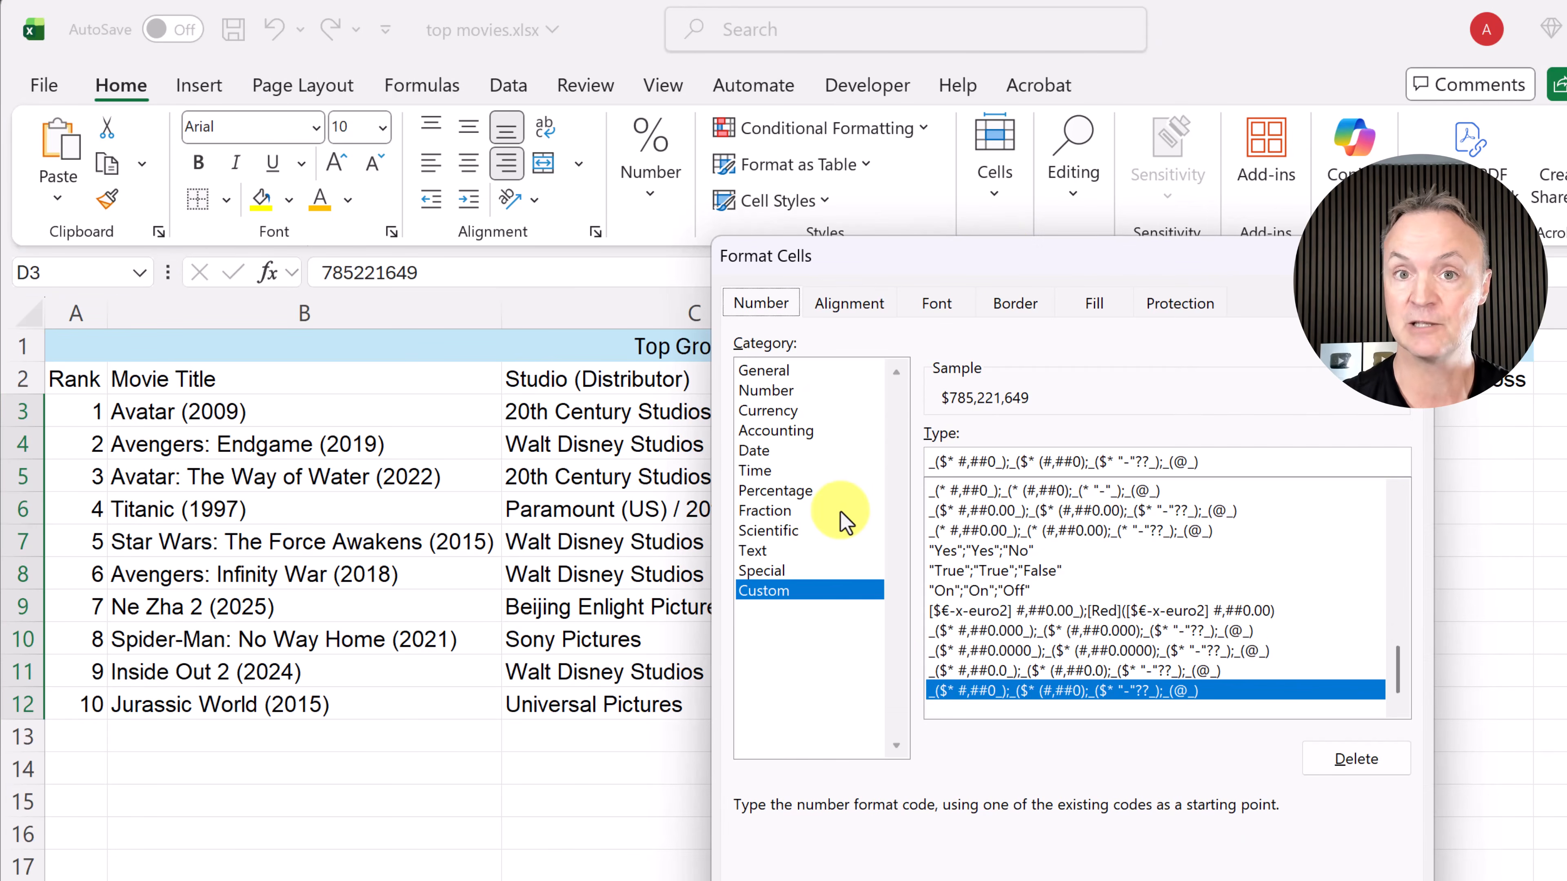
{"action": "left_click", "coordinate": [783, 391]}
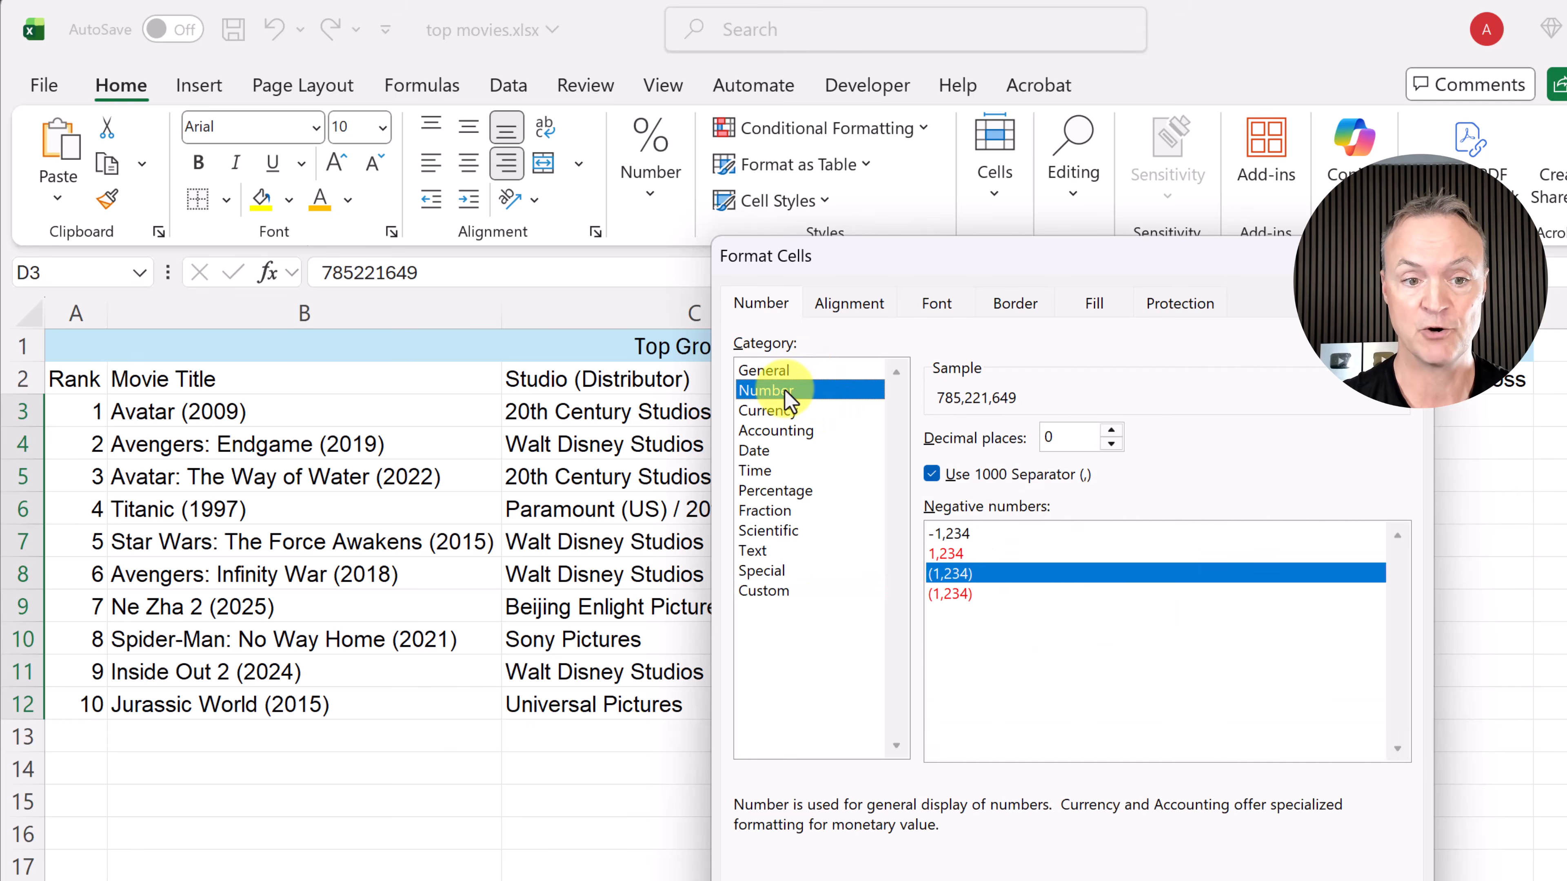
{"action": "left_click", "coordinate": [771, 370]}
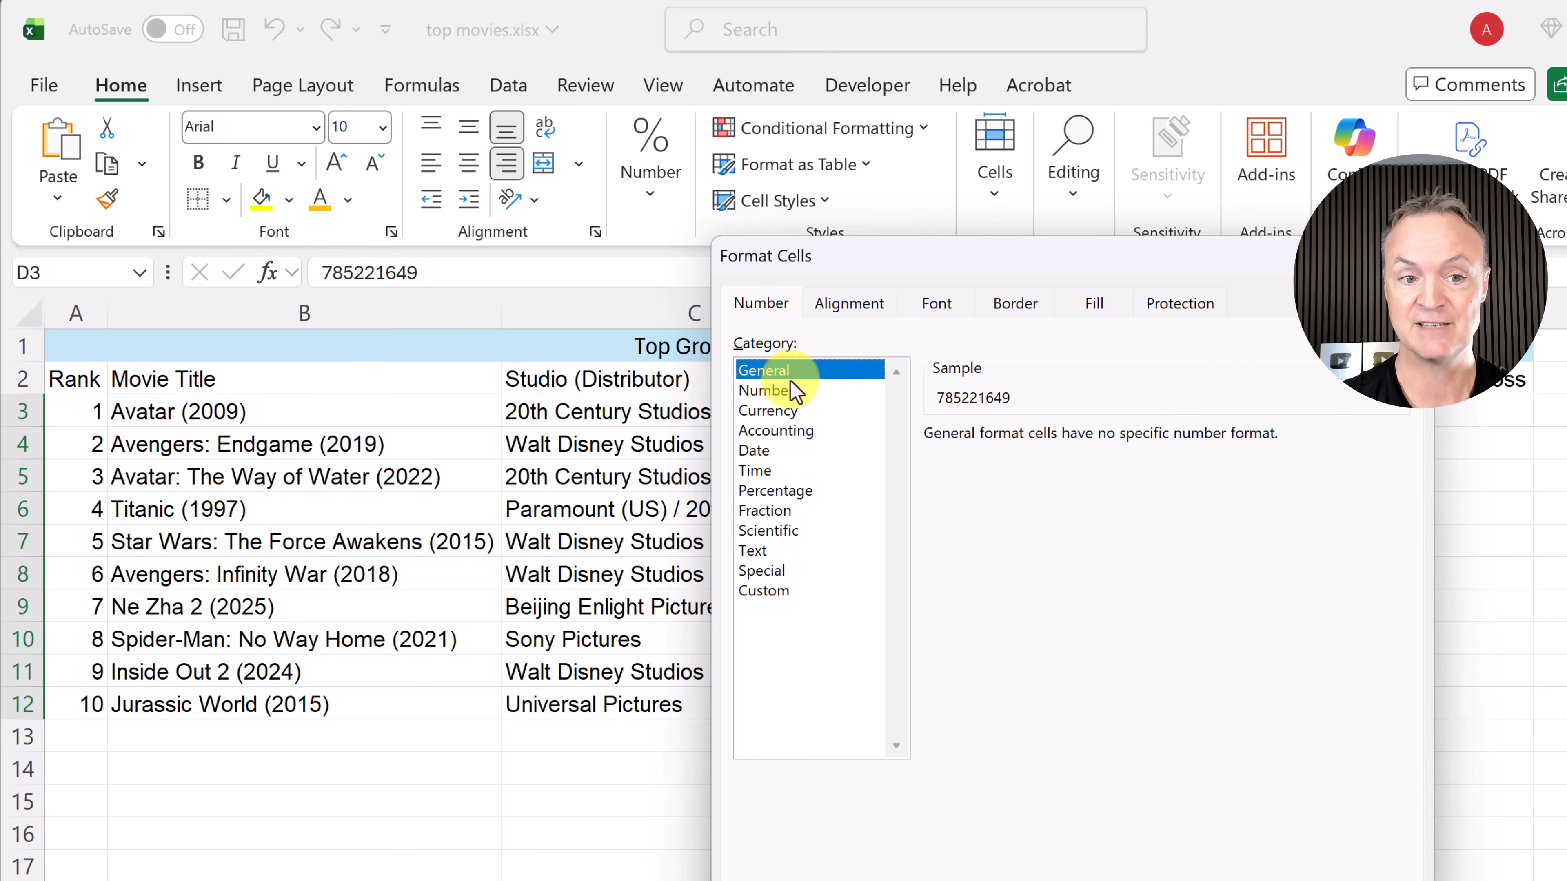
{"action": "left_click", "coordinate": [775, 392]}
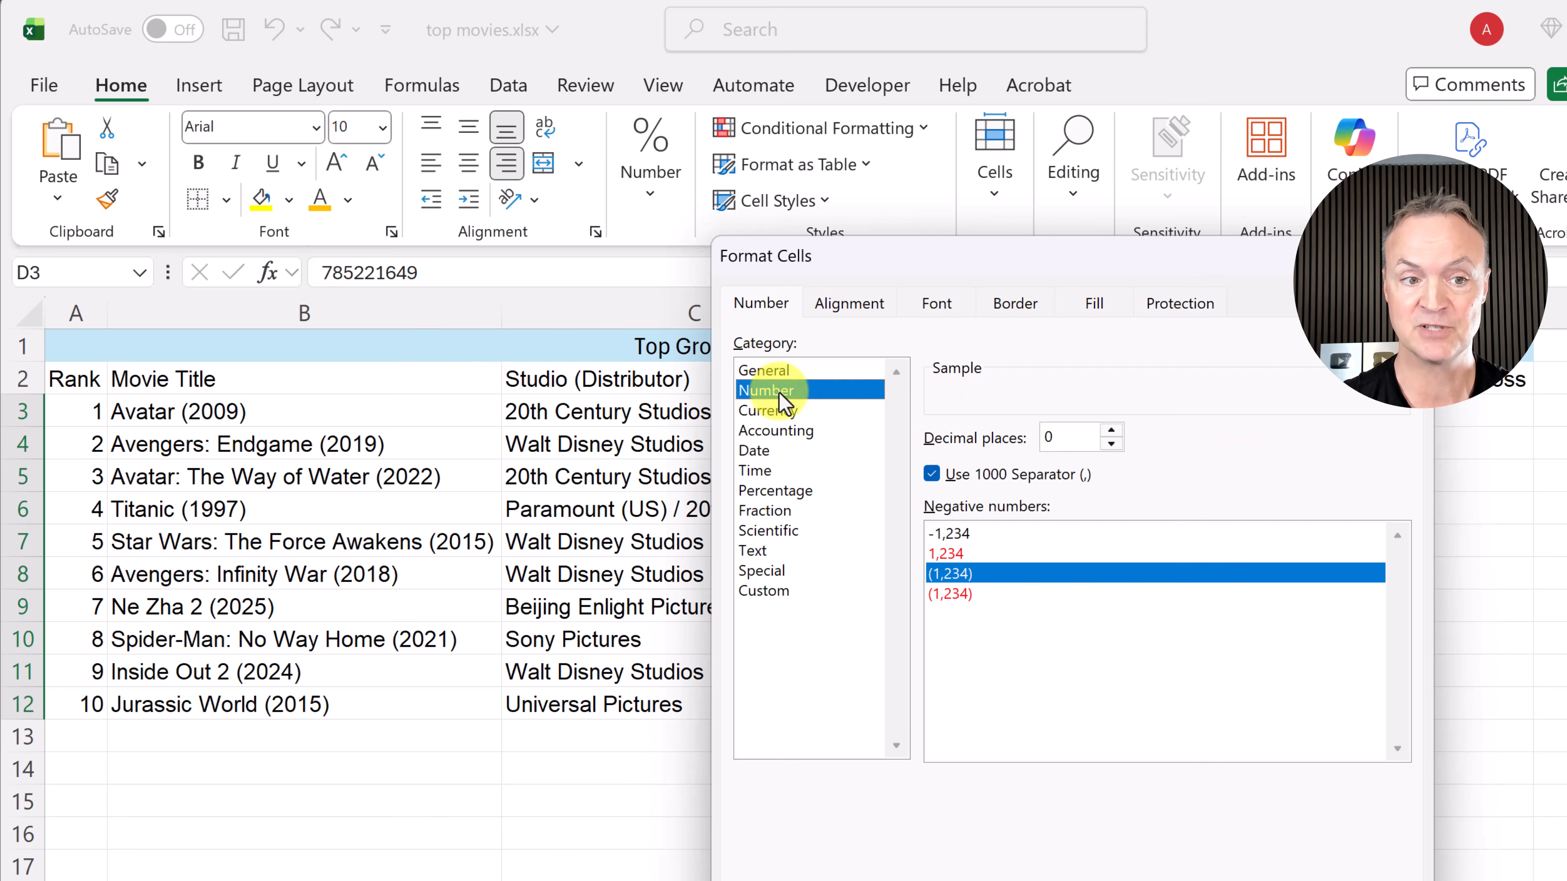
{"action": "left_click", "coordinate": [787, 412]}
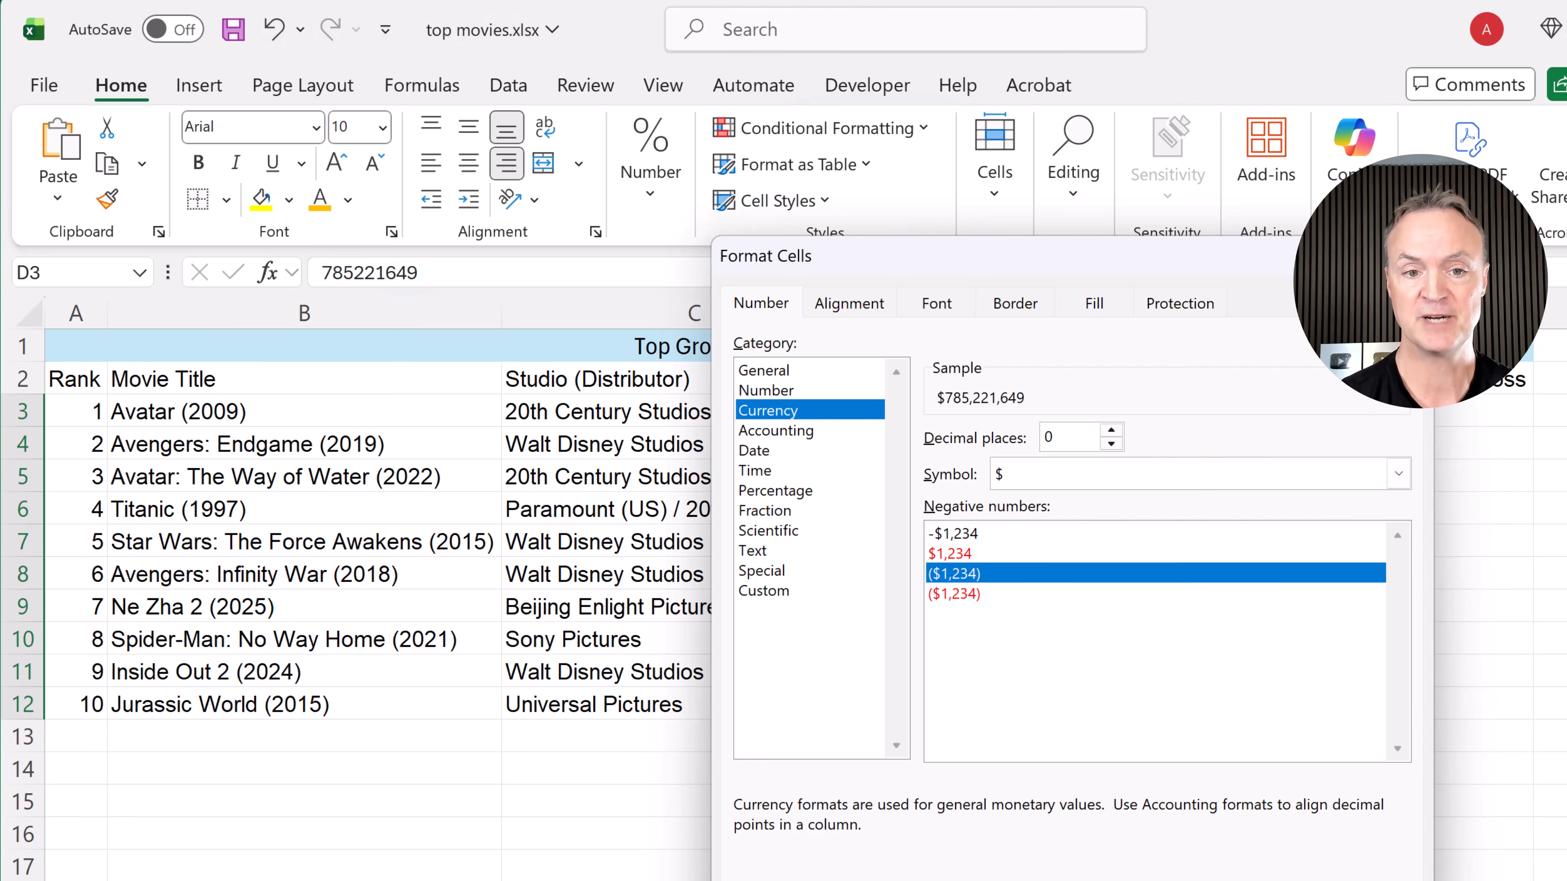
{"action": "left_click", "coordinate": [1199, 877]}
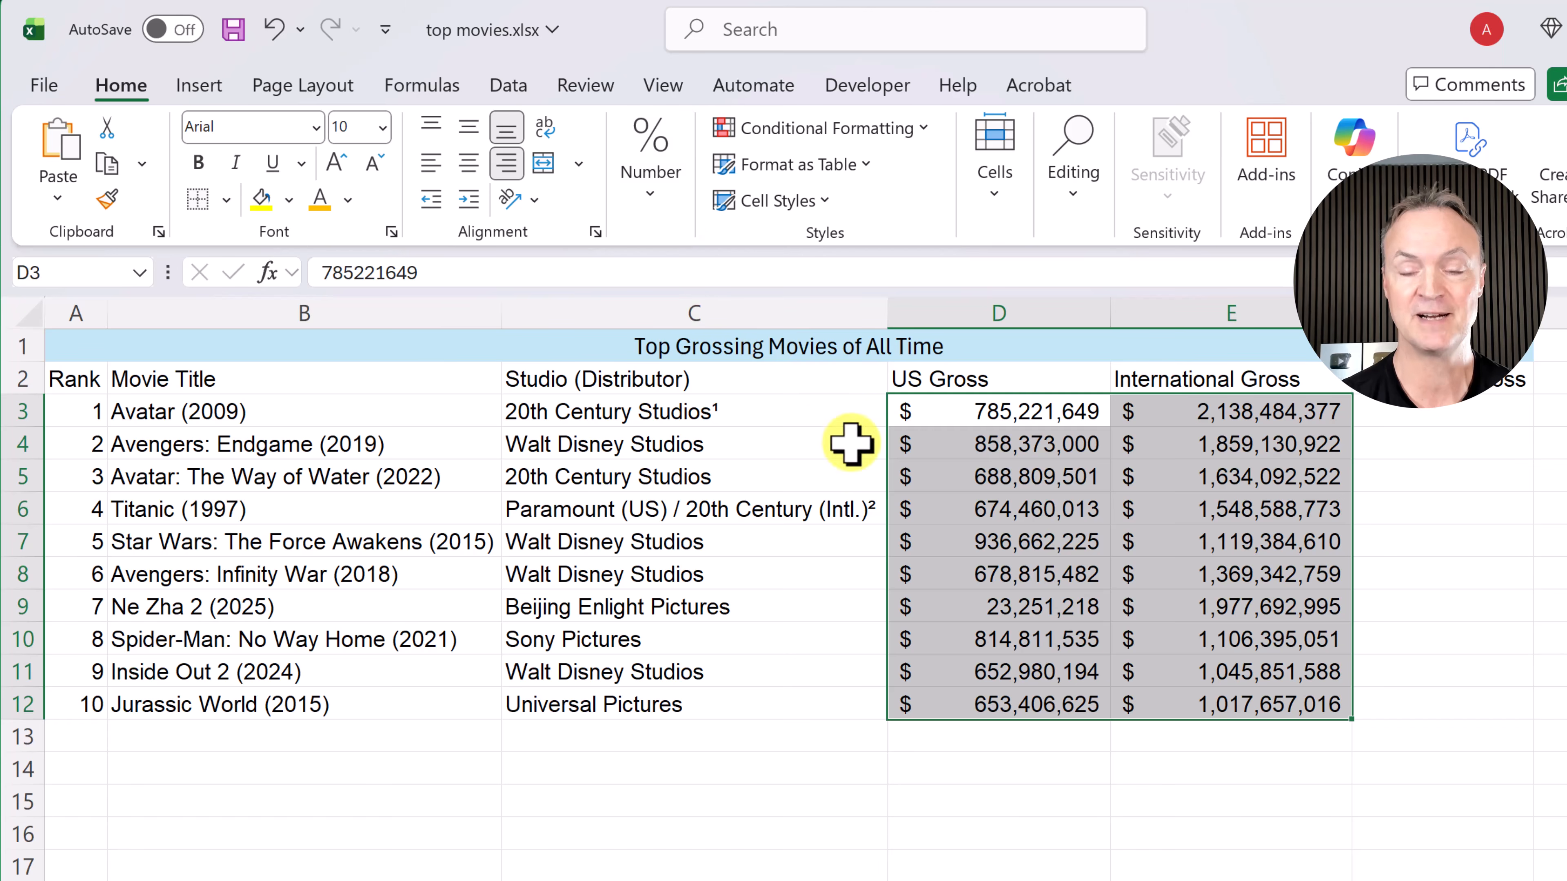
{"action": "left_click", "coordinate": [1059, 537]}
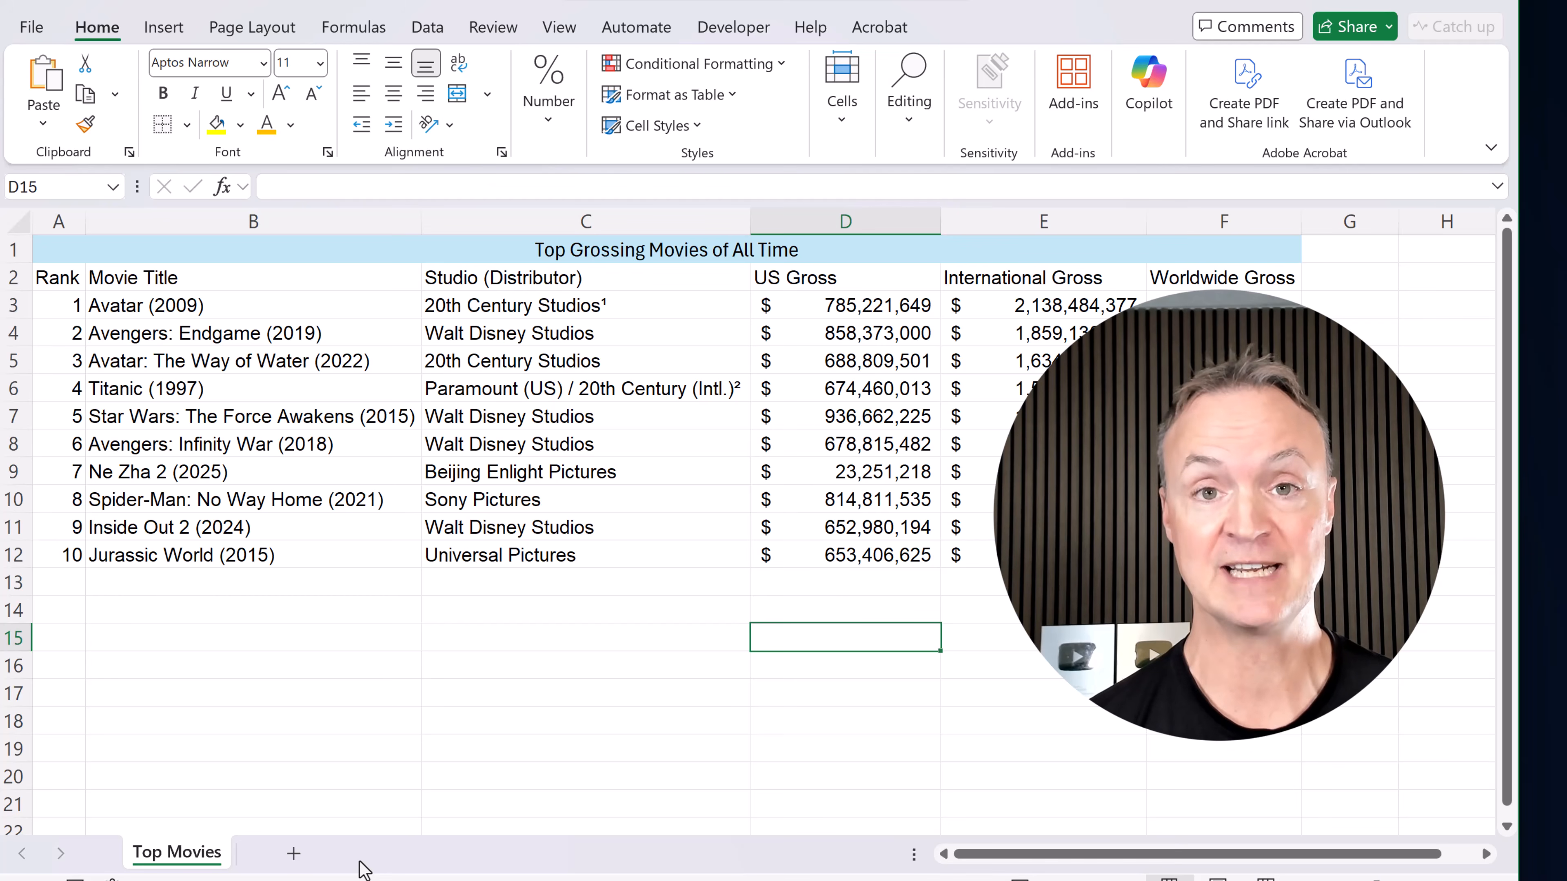
Step: Add a blank worksheet, enter the formula =10+5 in cell A1 and select that cell to view its formula
{"action": "left_click", "coordinate": [293, 855]}
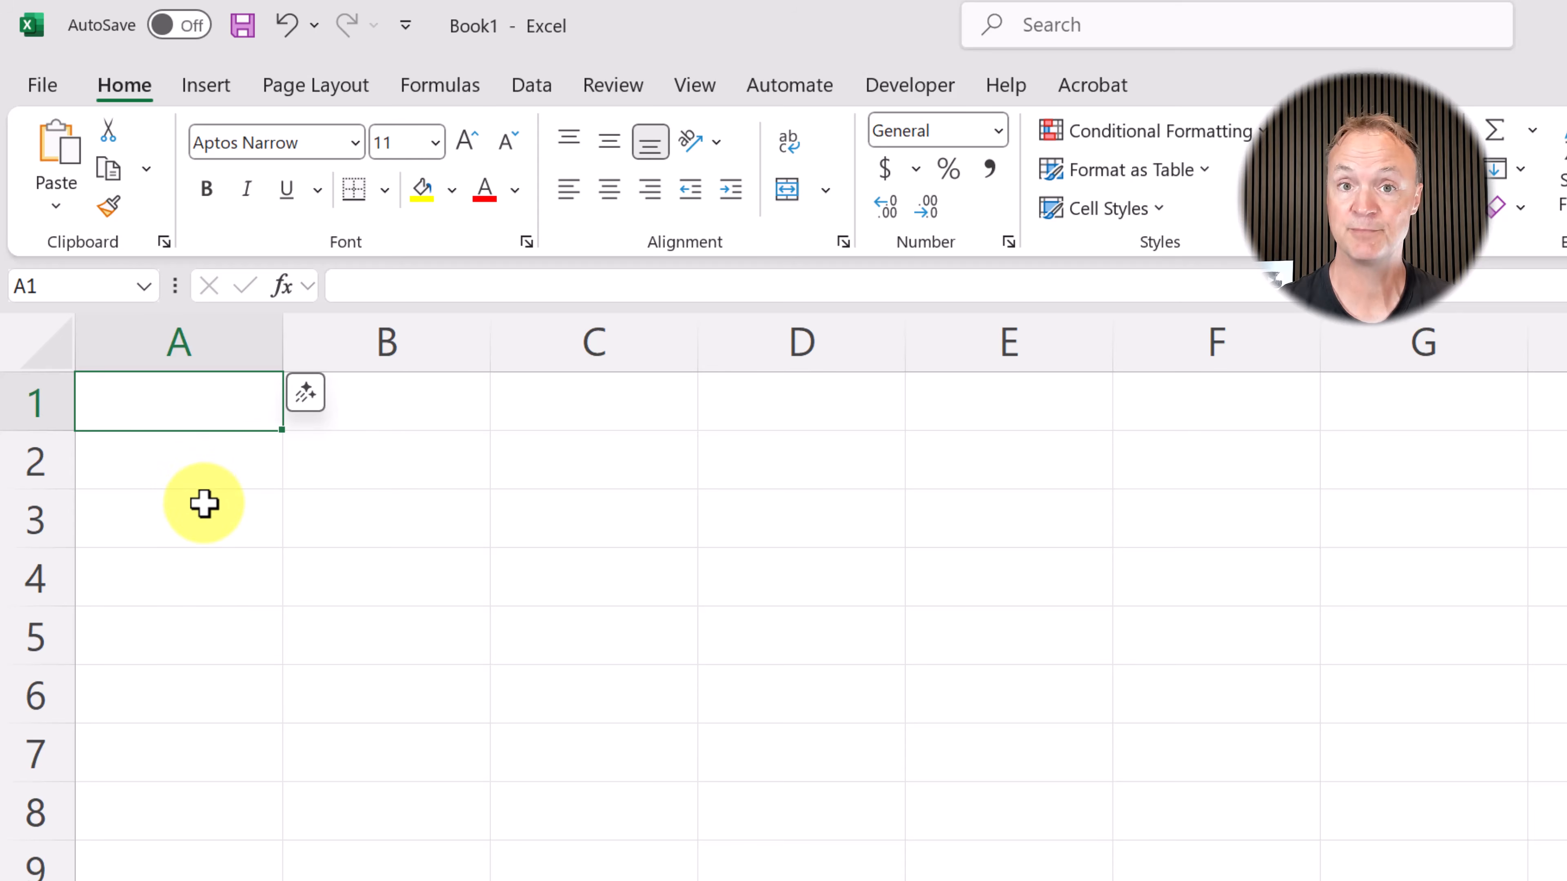
{"action": "type", "text": "="}
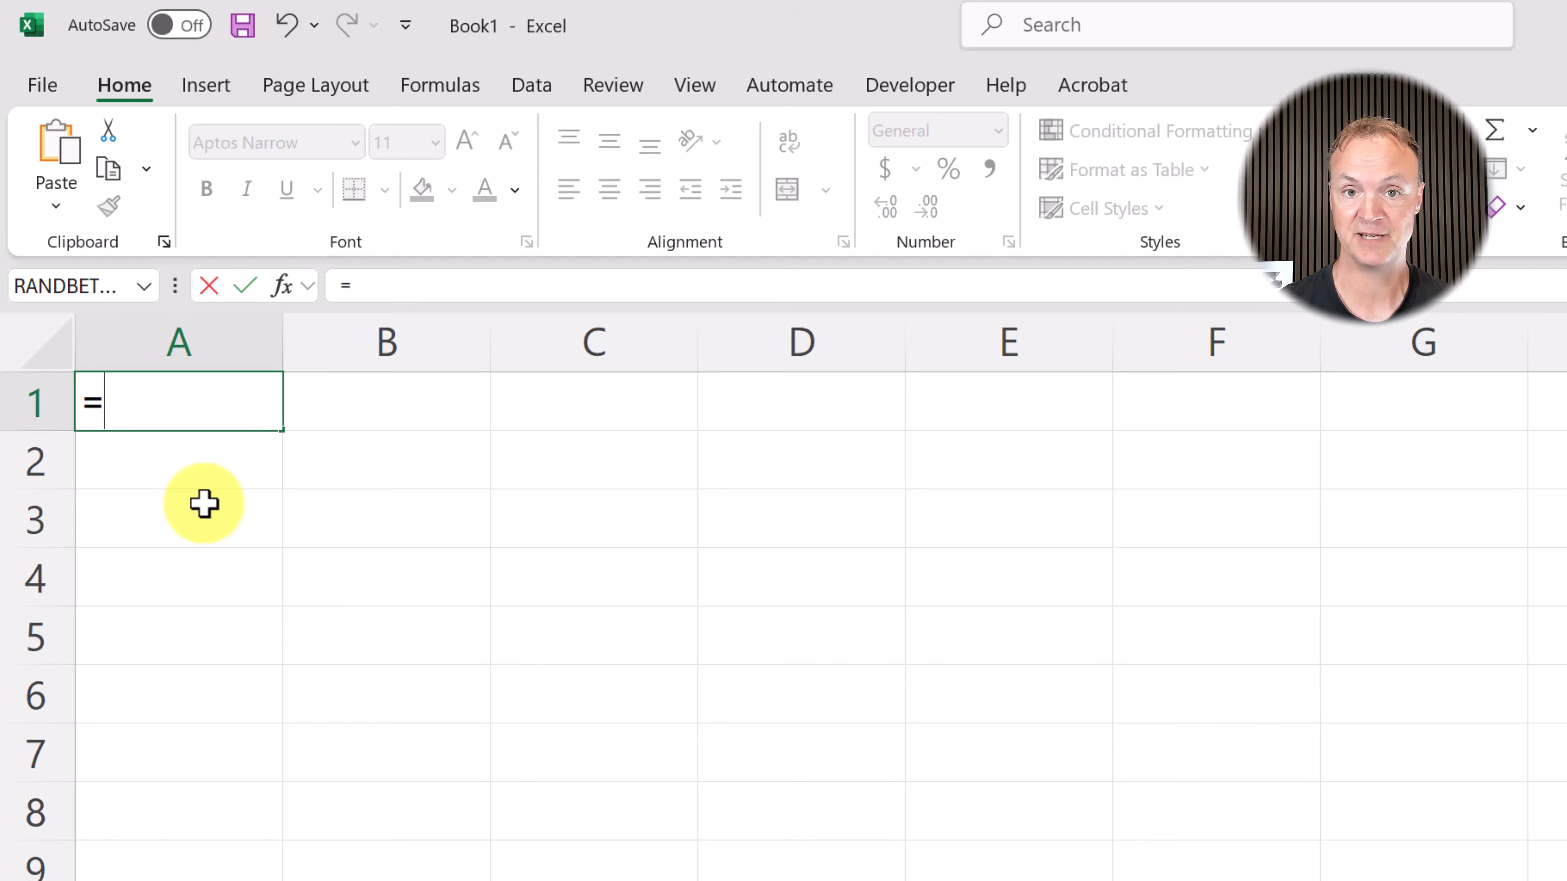
{"action": "type", "text": "10+5"}
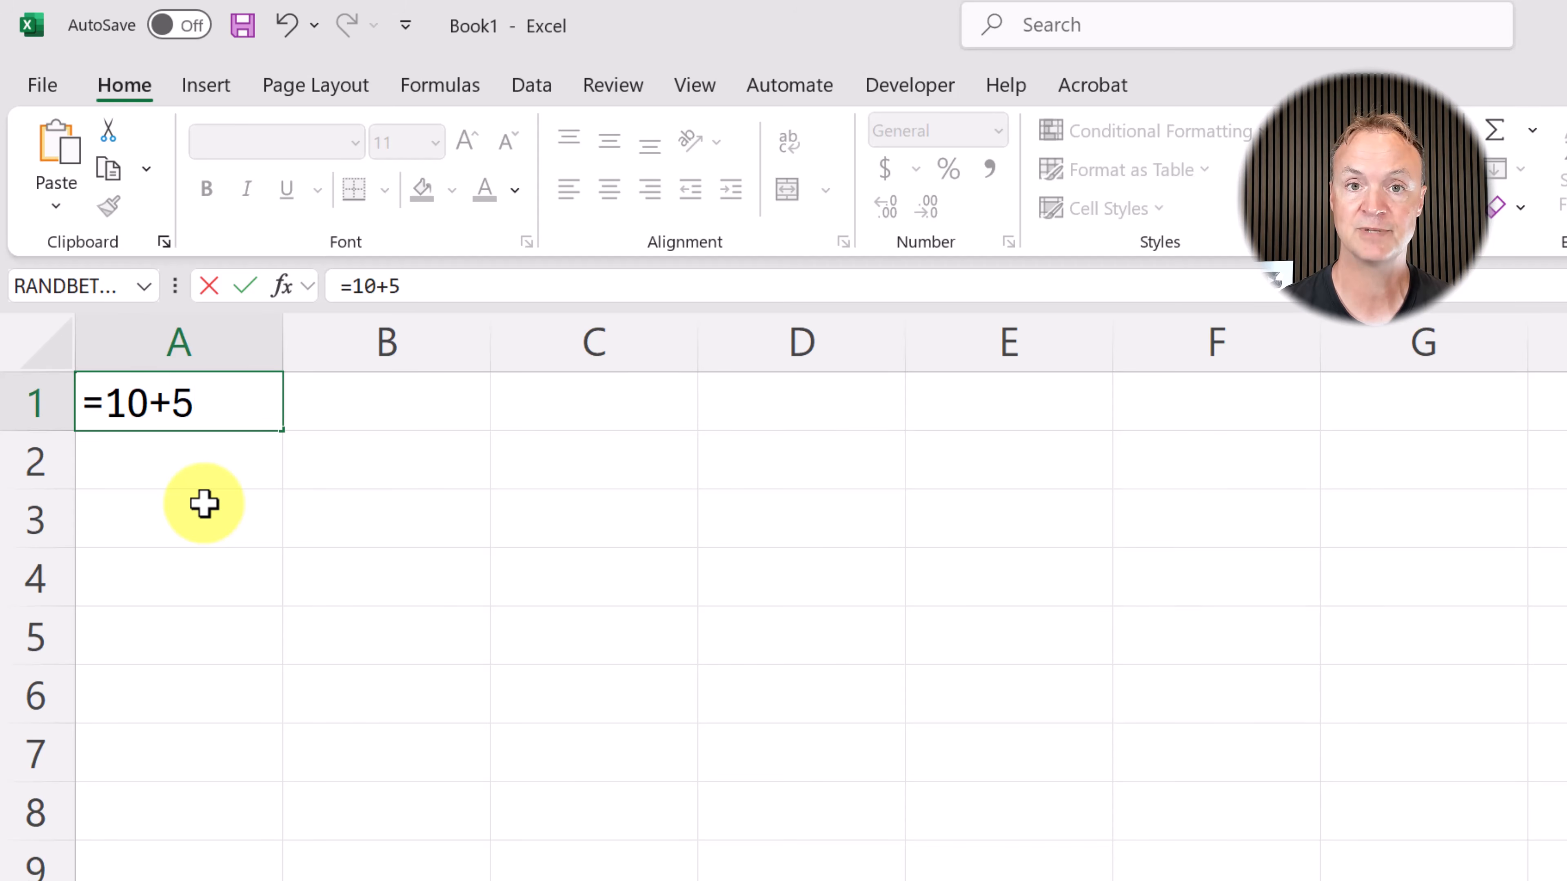
{"action": "key", "text": "Return"}
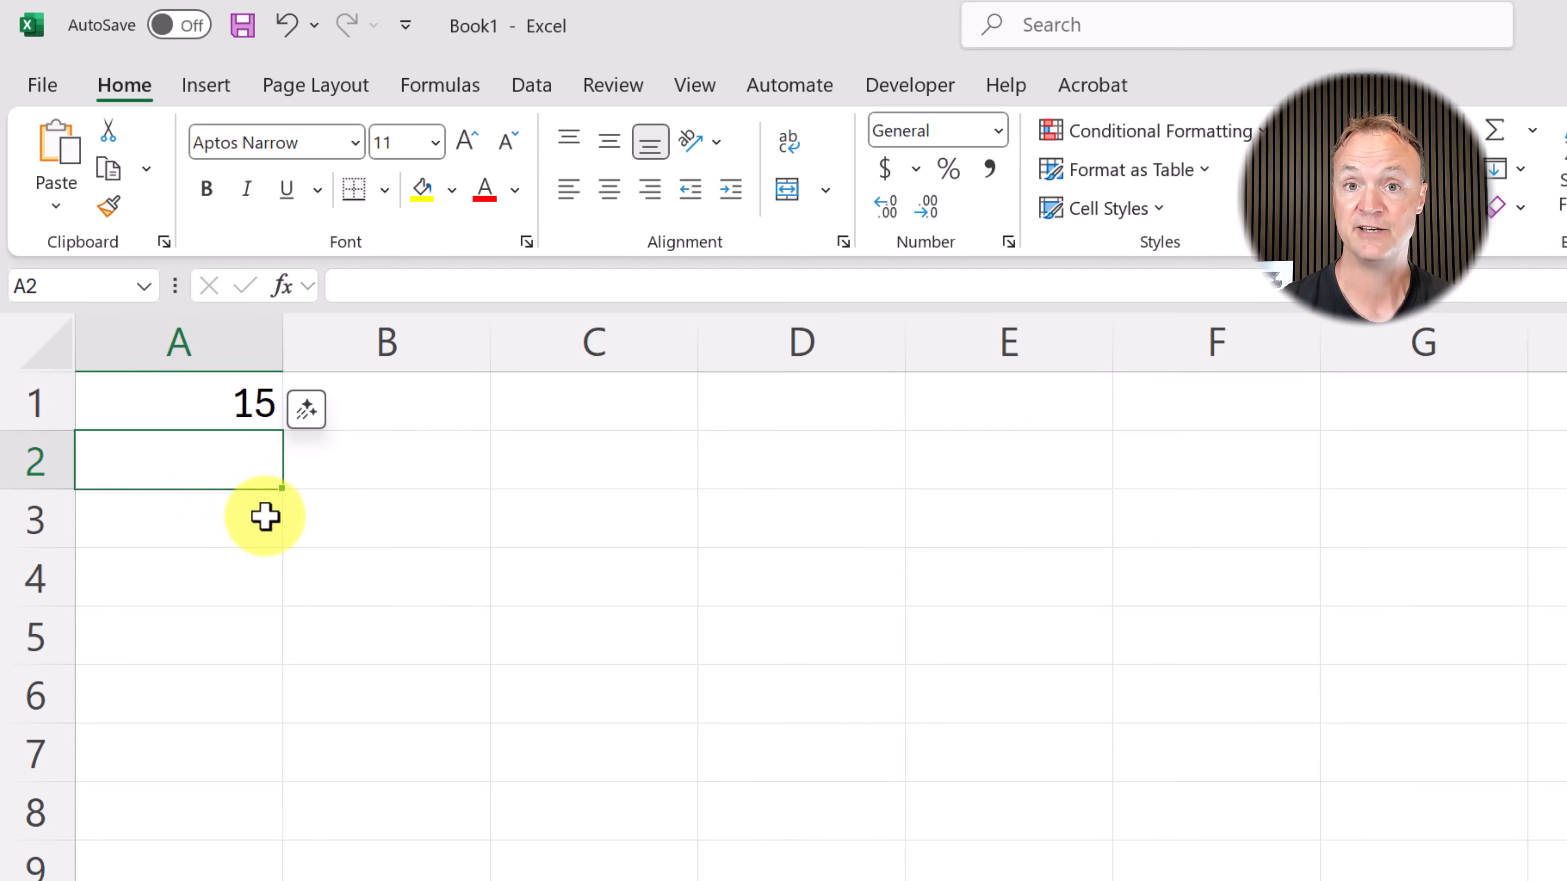
{"action": "left_click", "coordinate": [187, 407]}
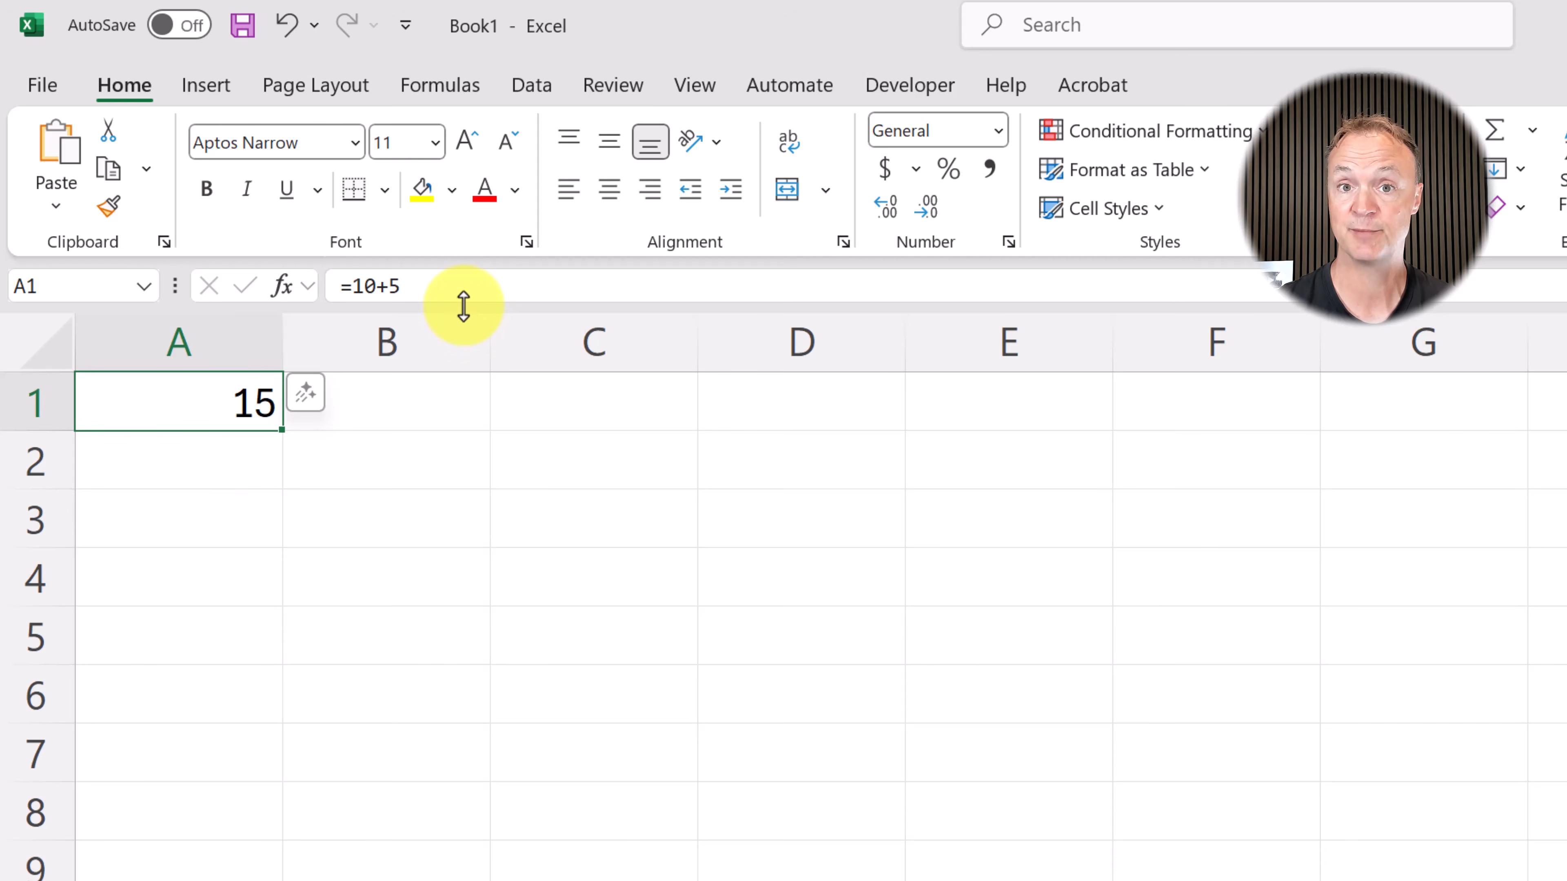
Step: View the formula inside cell A1 without changing it, and enter the subtraction formula =8-6 in cell B1
{"action": "double_click", "coordinate": [187, 414]}
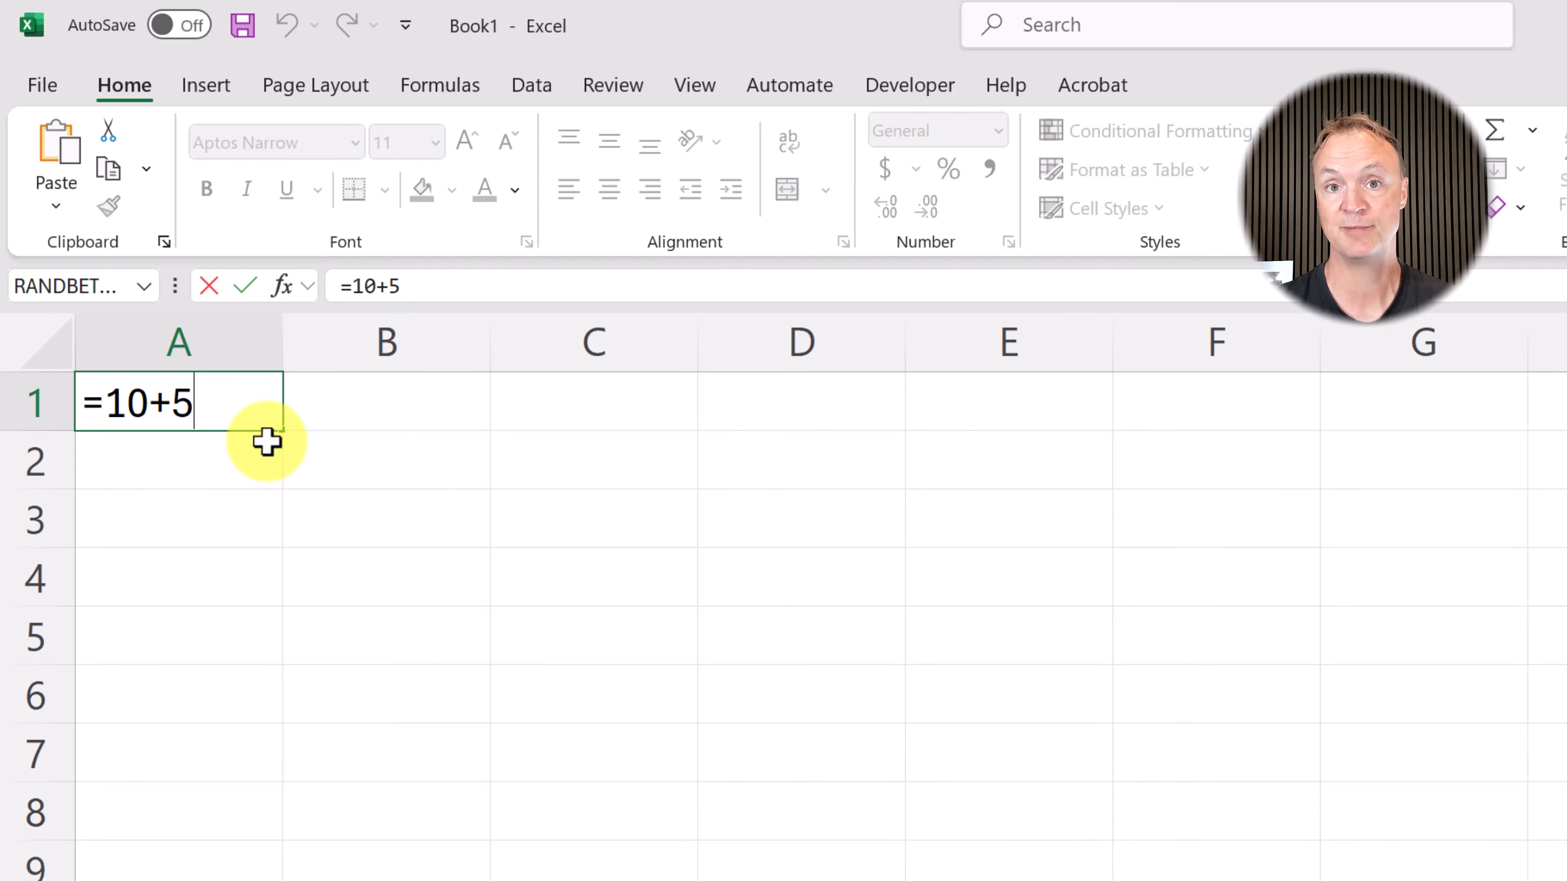
{"action": "left_click", "coordinate": [207, 532]}
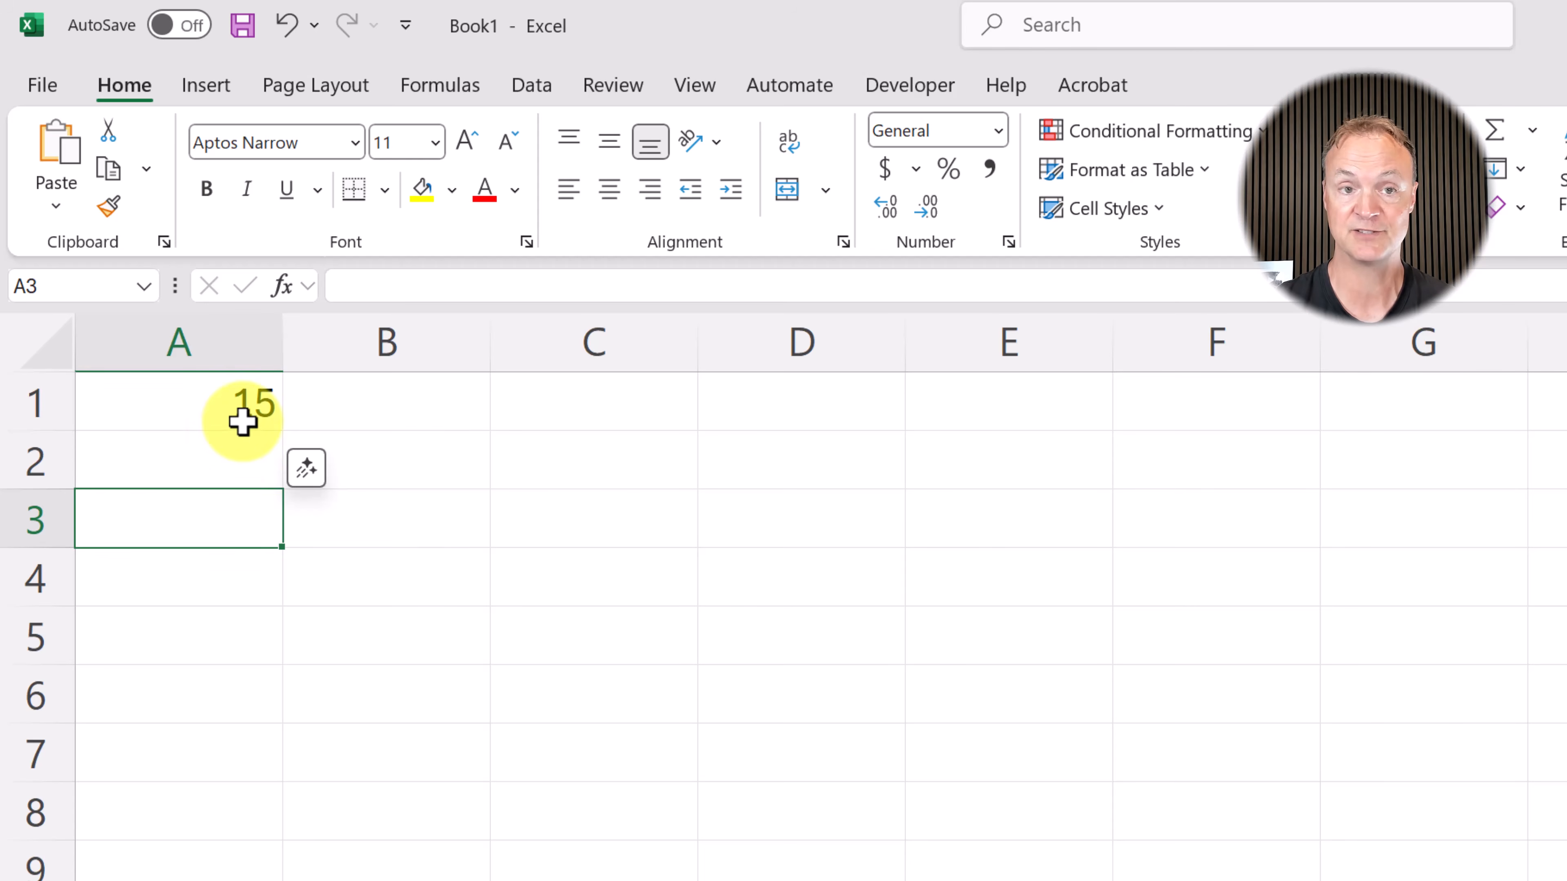
{"action": "left_click", "coordinate": [399, 399]}
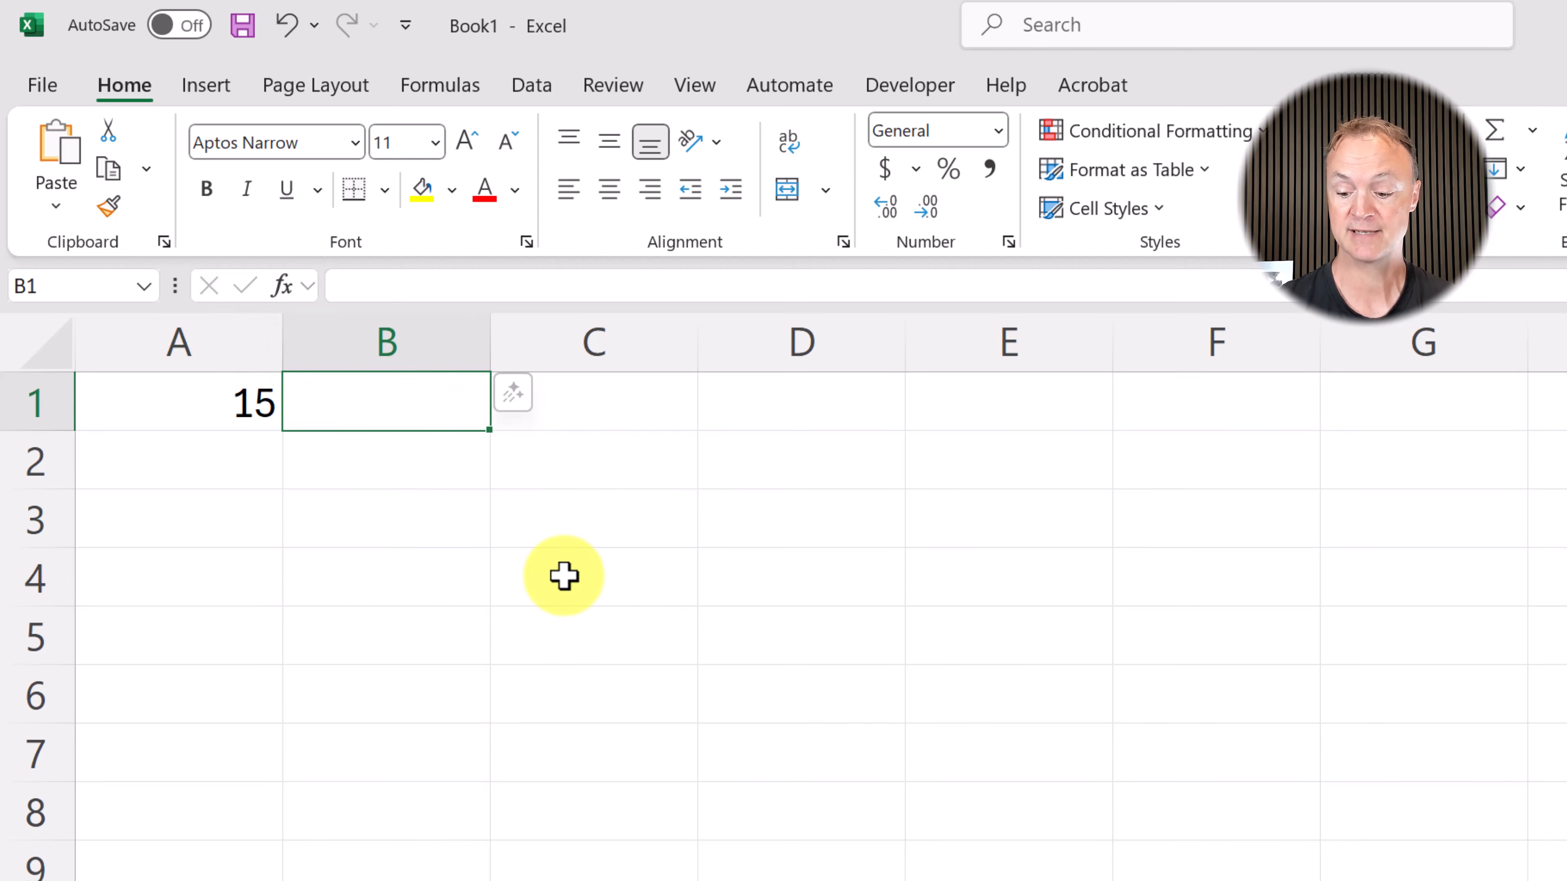
{"action": "type", "text": "="}
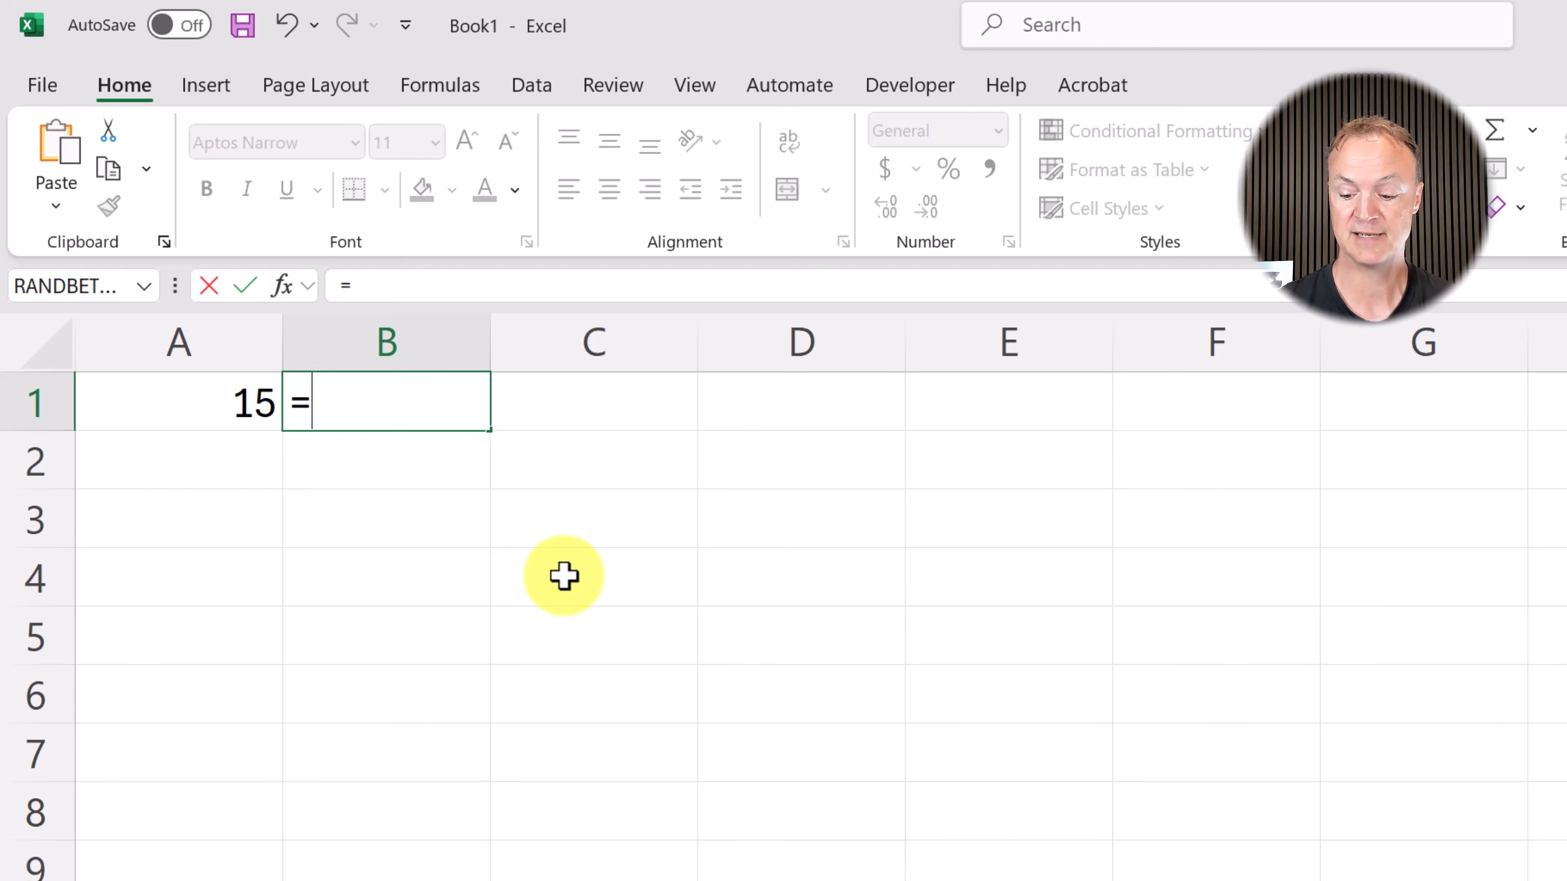
{"action": "type", "text": "8-6"}
{"action": "key", "text": "Return"}
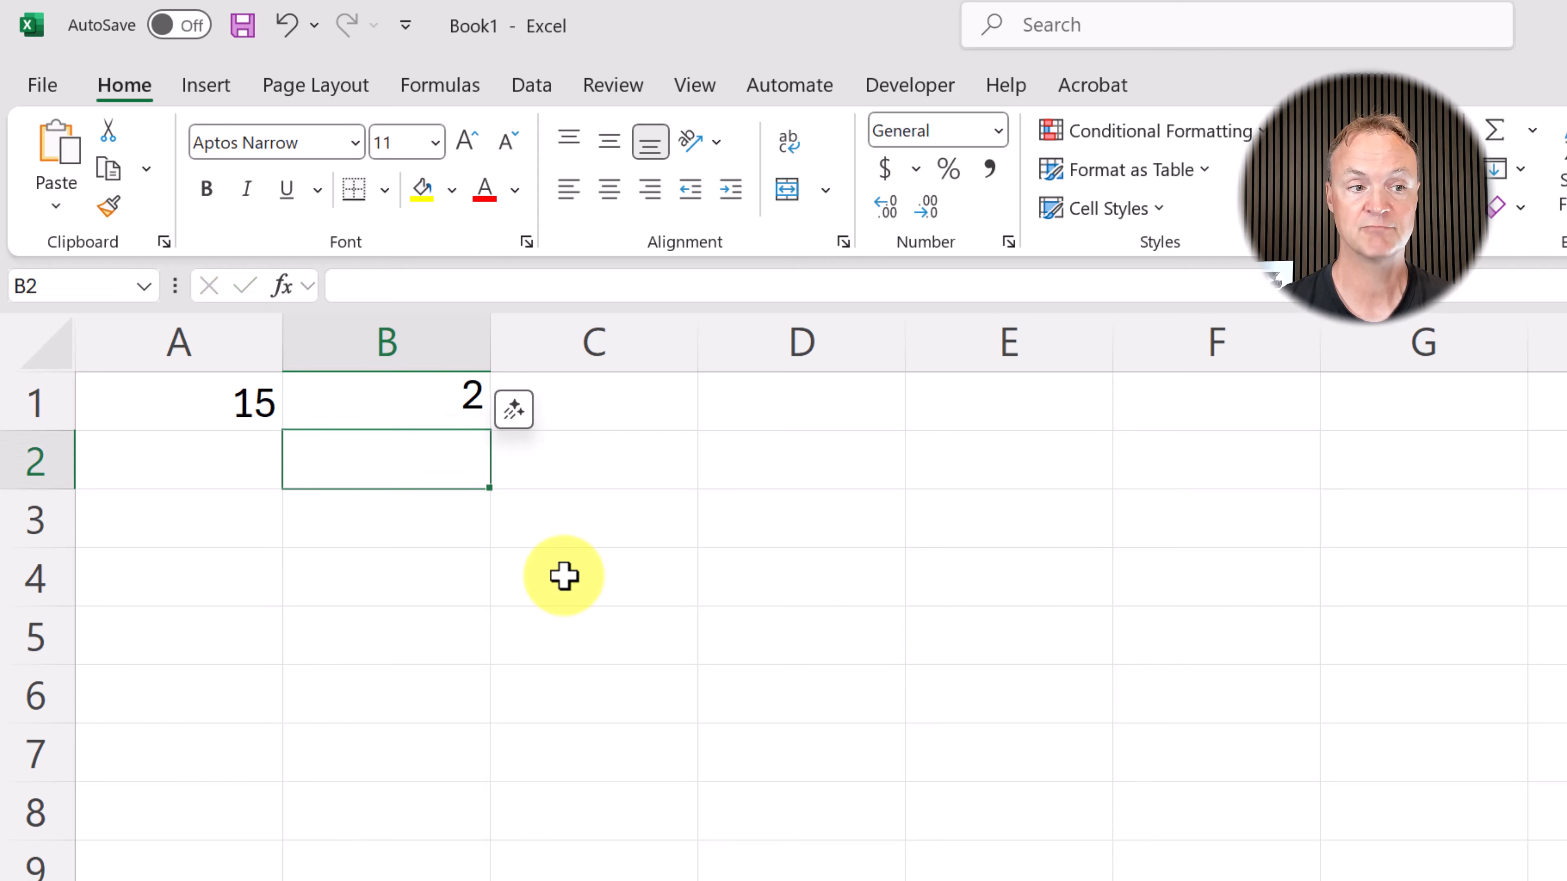
Step: Enter the multiplication formula =8*5 in cell C1 and the division formula =9/3 in cell D1
{"action": "left_click", "coordinate": [609, 405]}
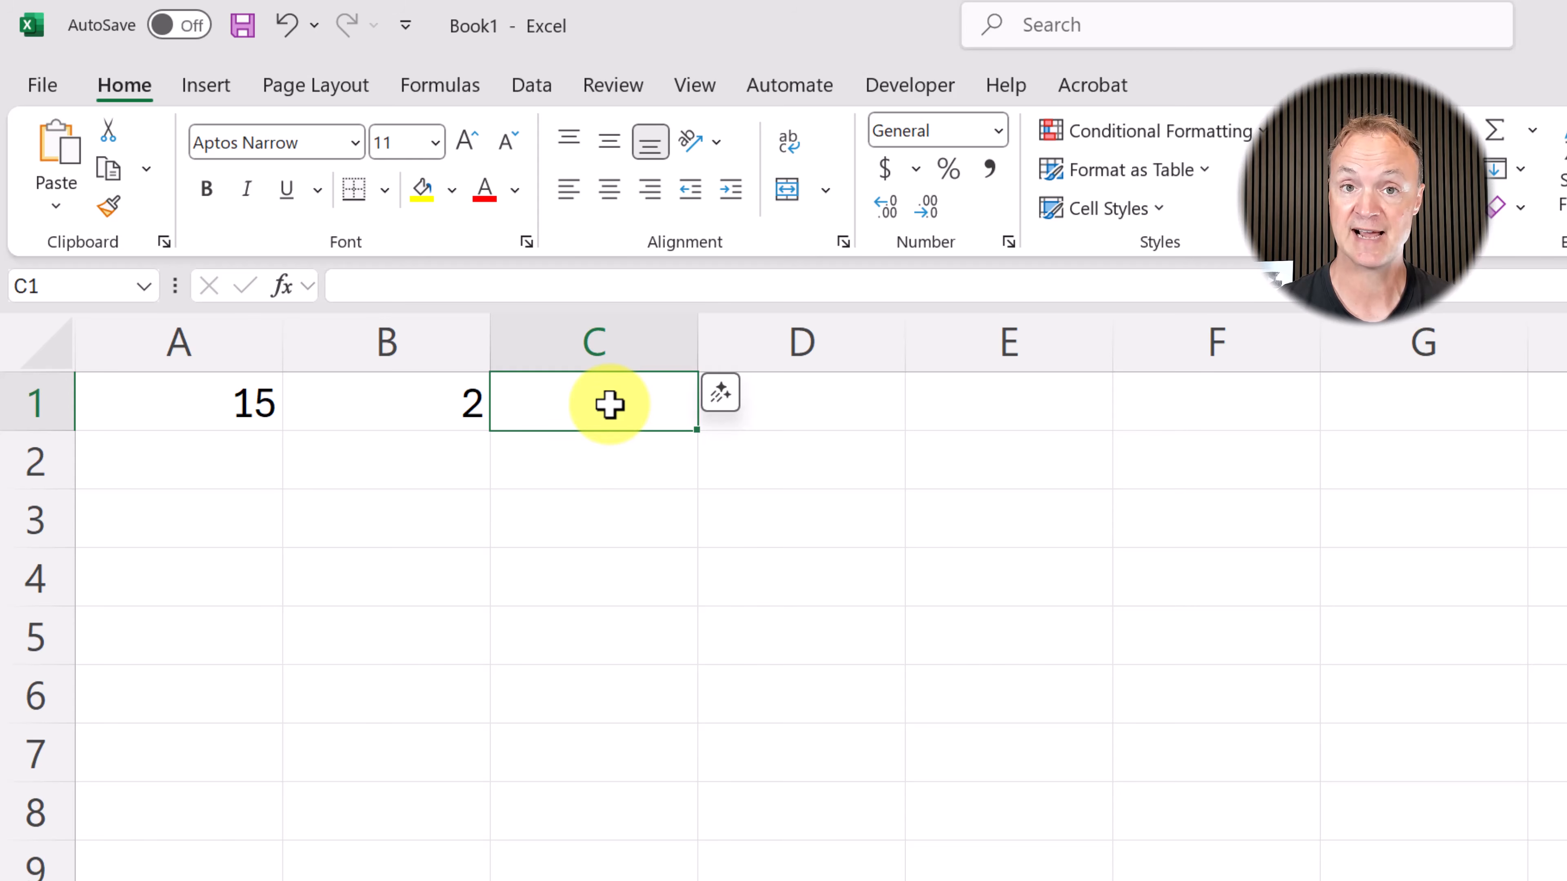
{"action": "type", "text": "=8*"}
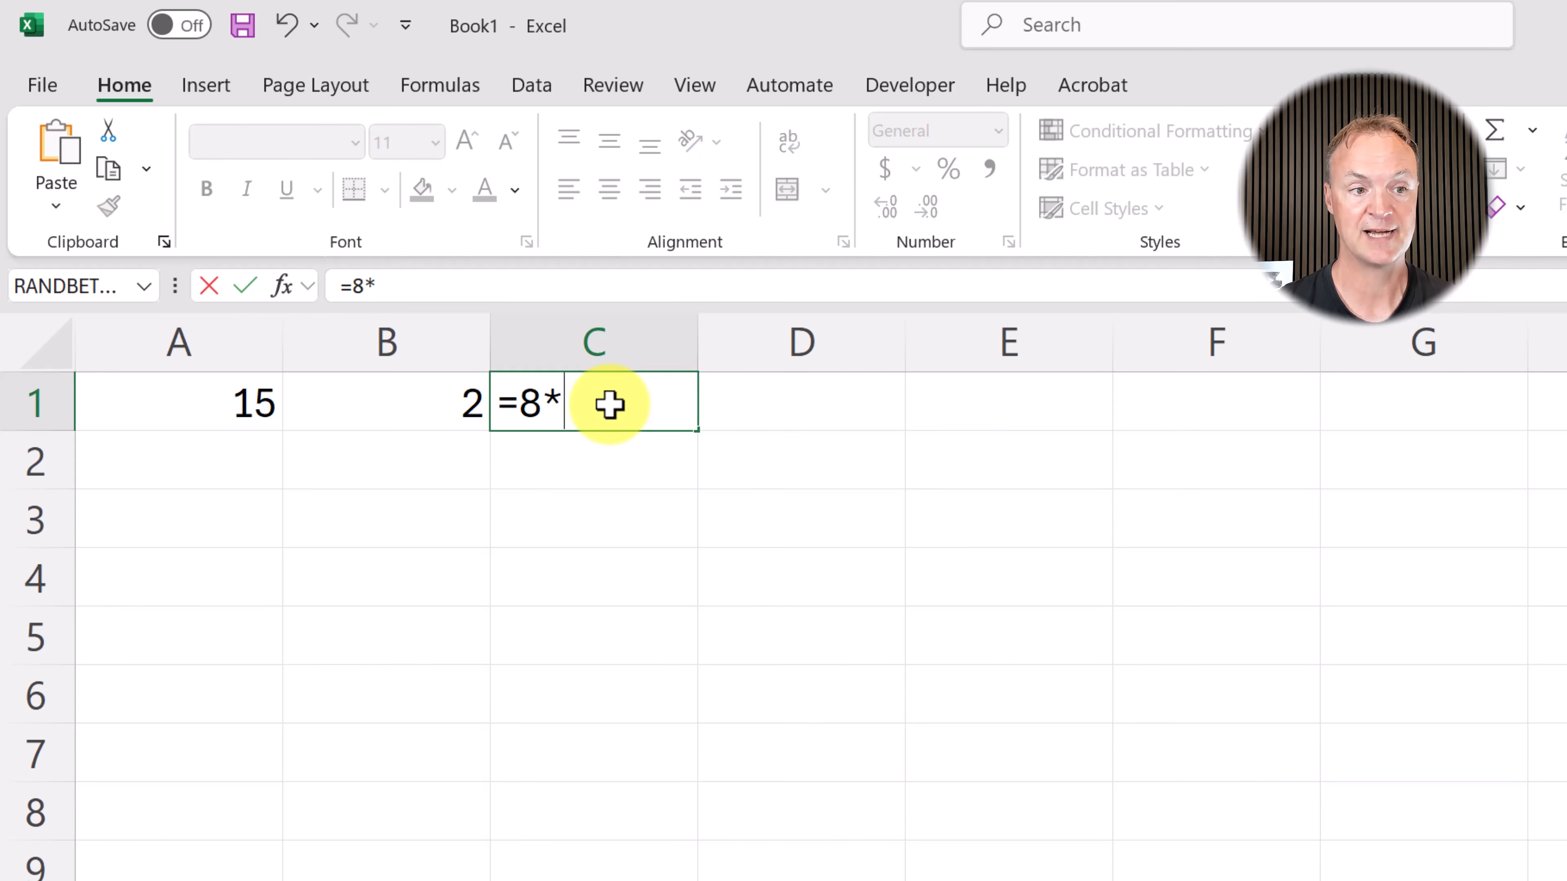
{"action": "type", "text": "5"}
{"action": "key", "text": "Return"}
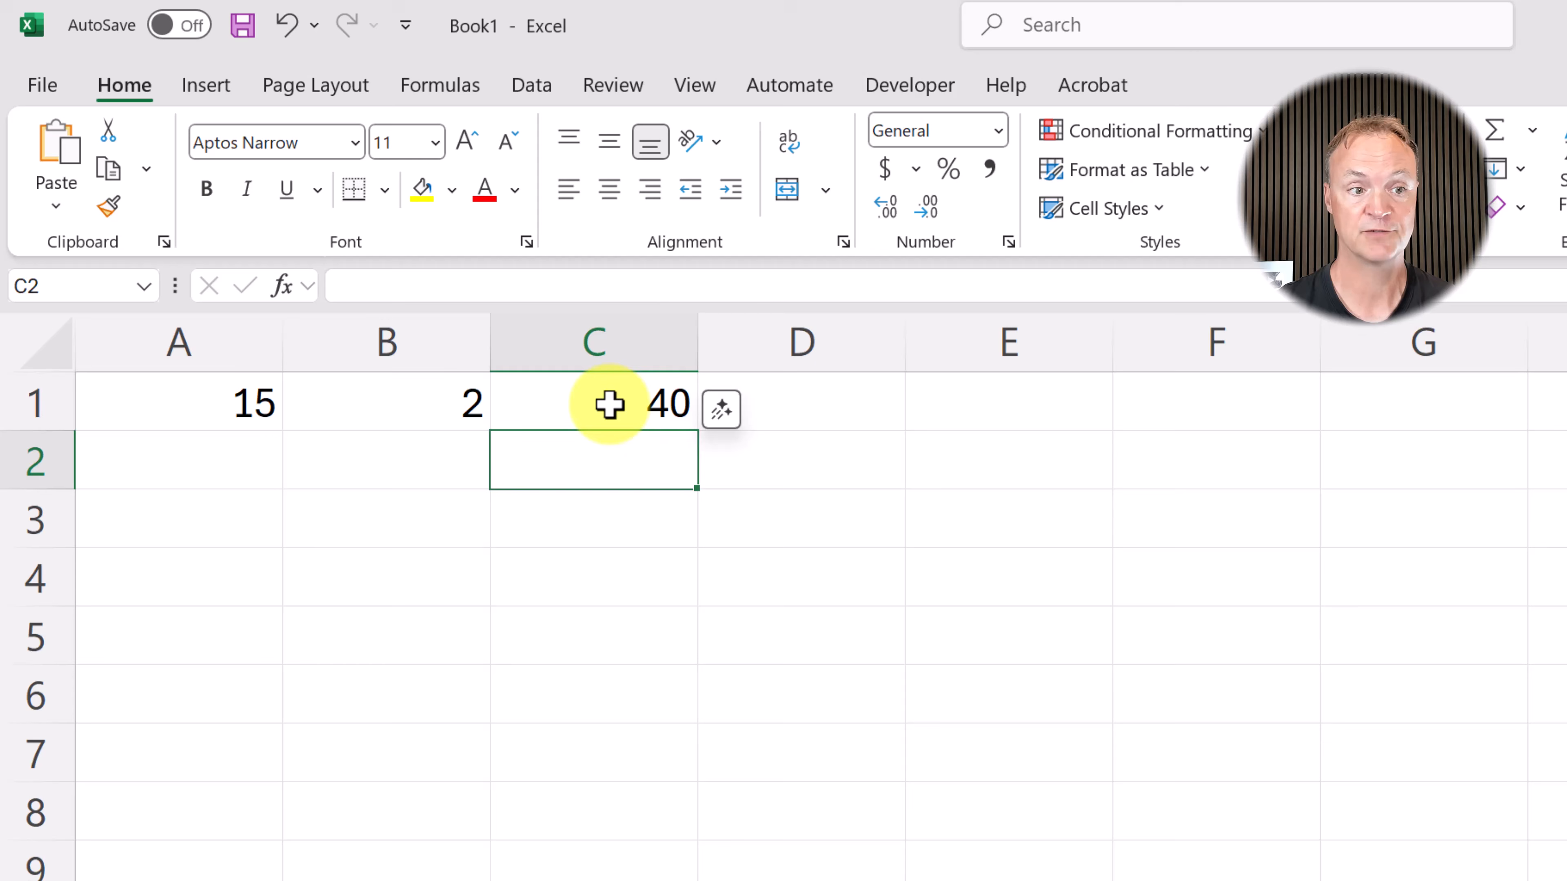
{"action": "left_click", "coordinate": [777, 413]}
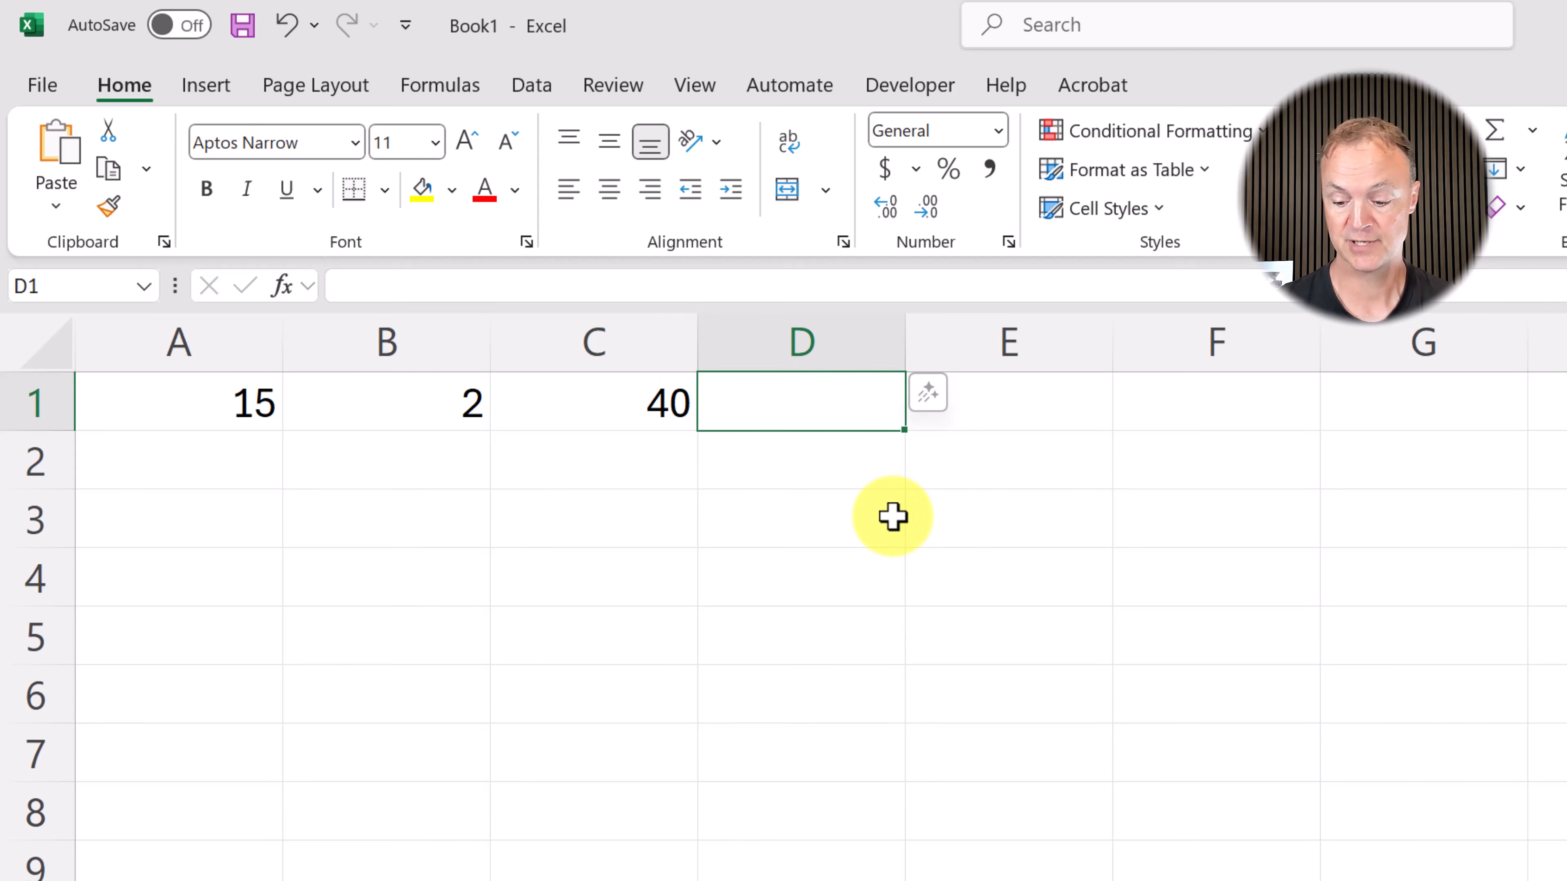
{"action": "type", "text": "=9"}
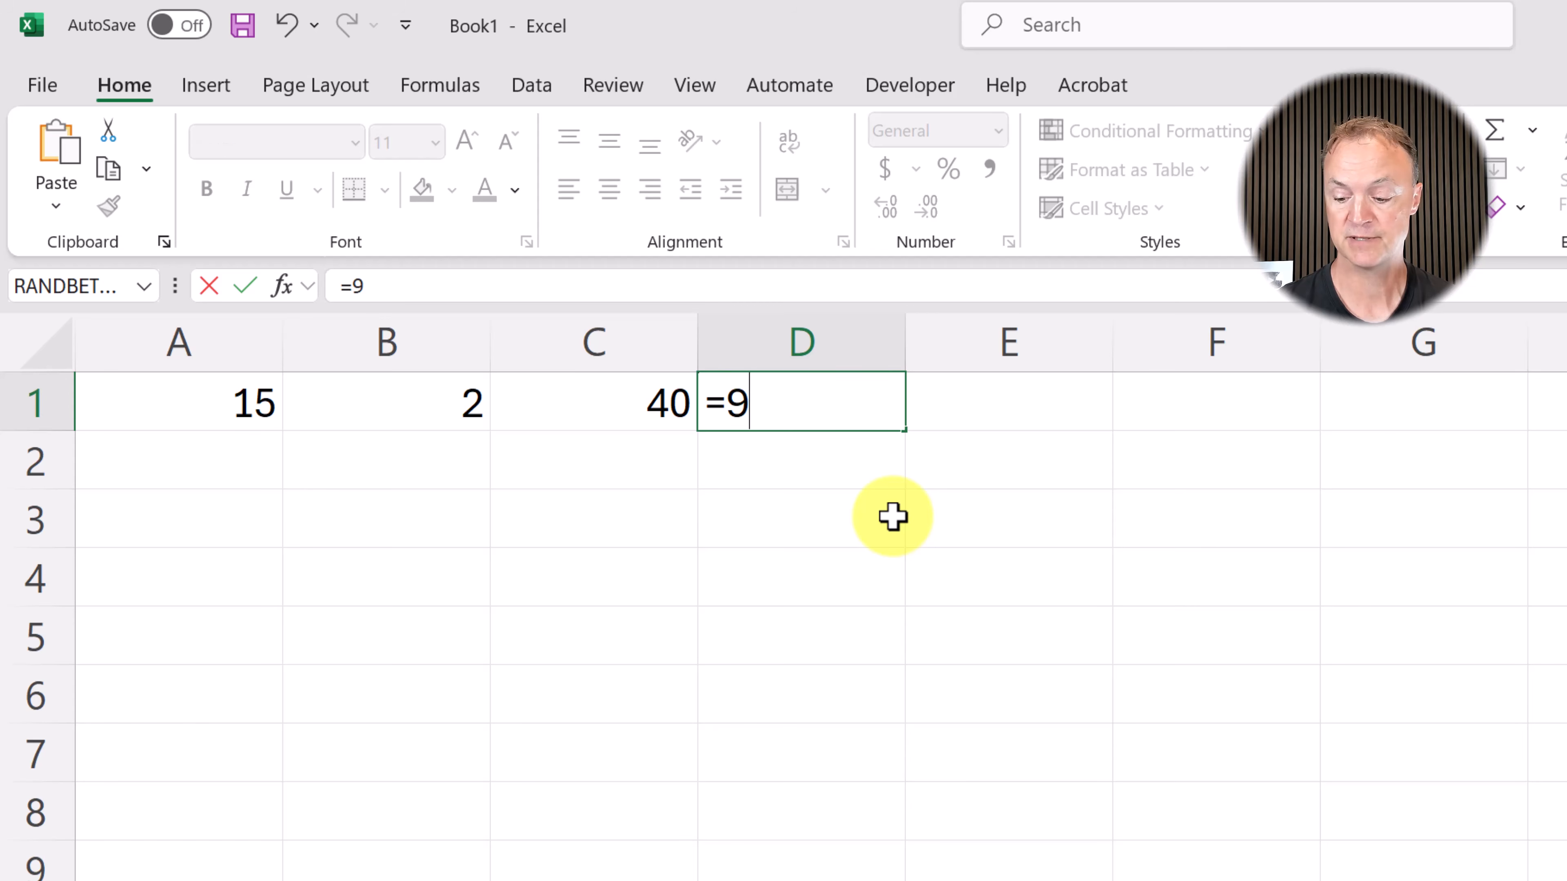
{"action": "type", "text": "/3"}
{"action": "key", "text": "Return"}
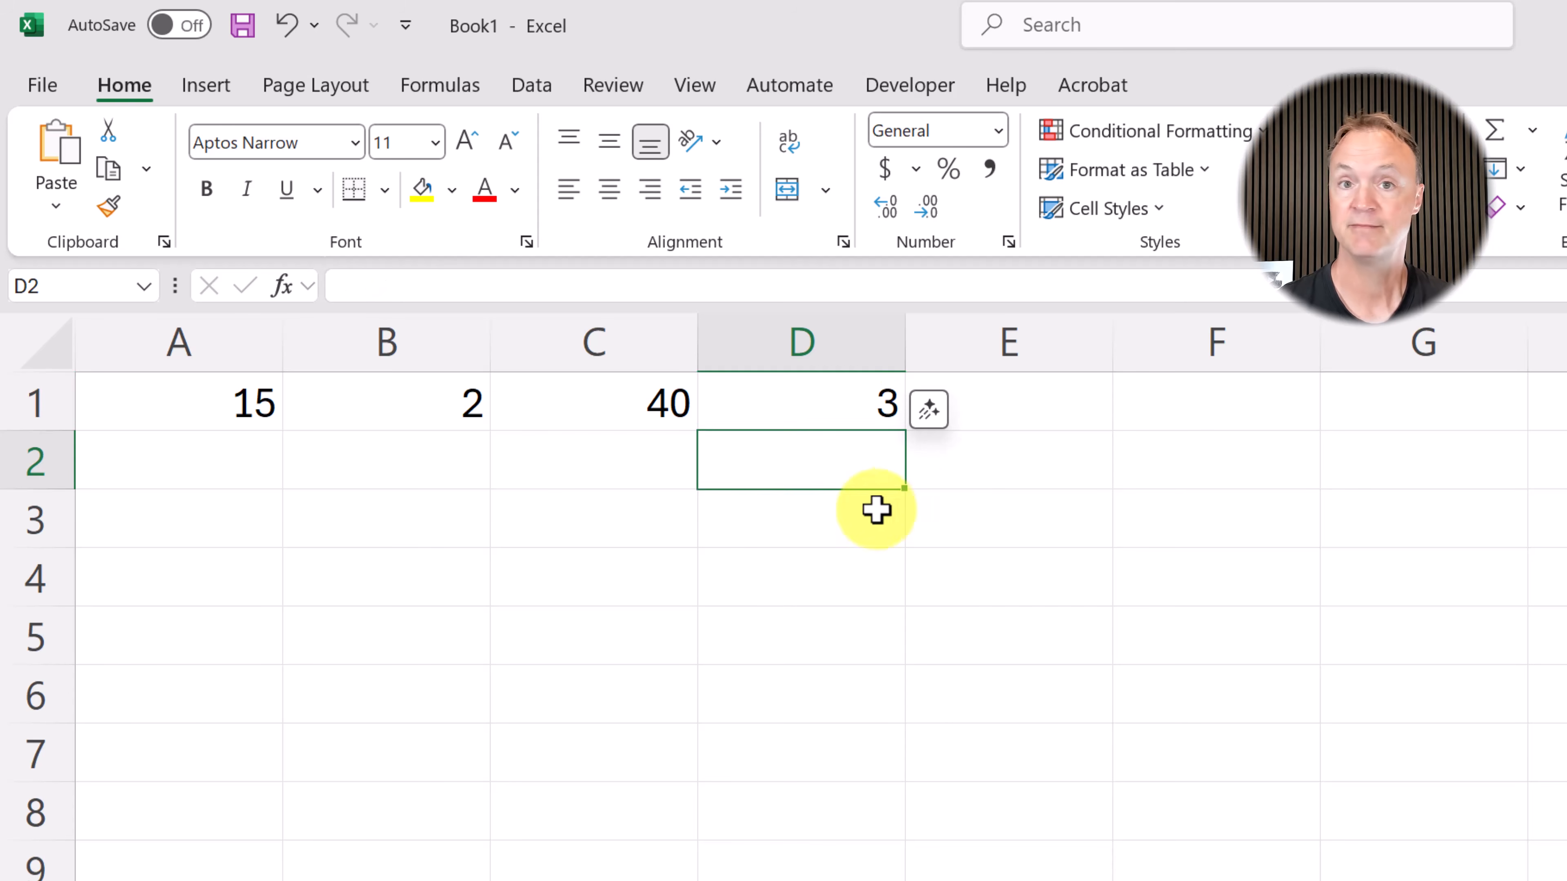
Step: Enter the formula =7-5*2 in cell E1
{"action": "left_click", "coordinate": [1012, 425]}
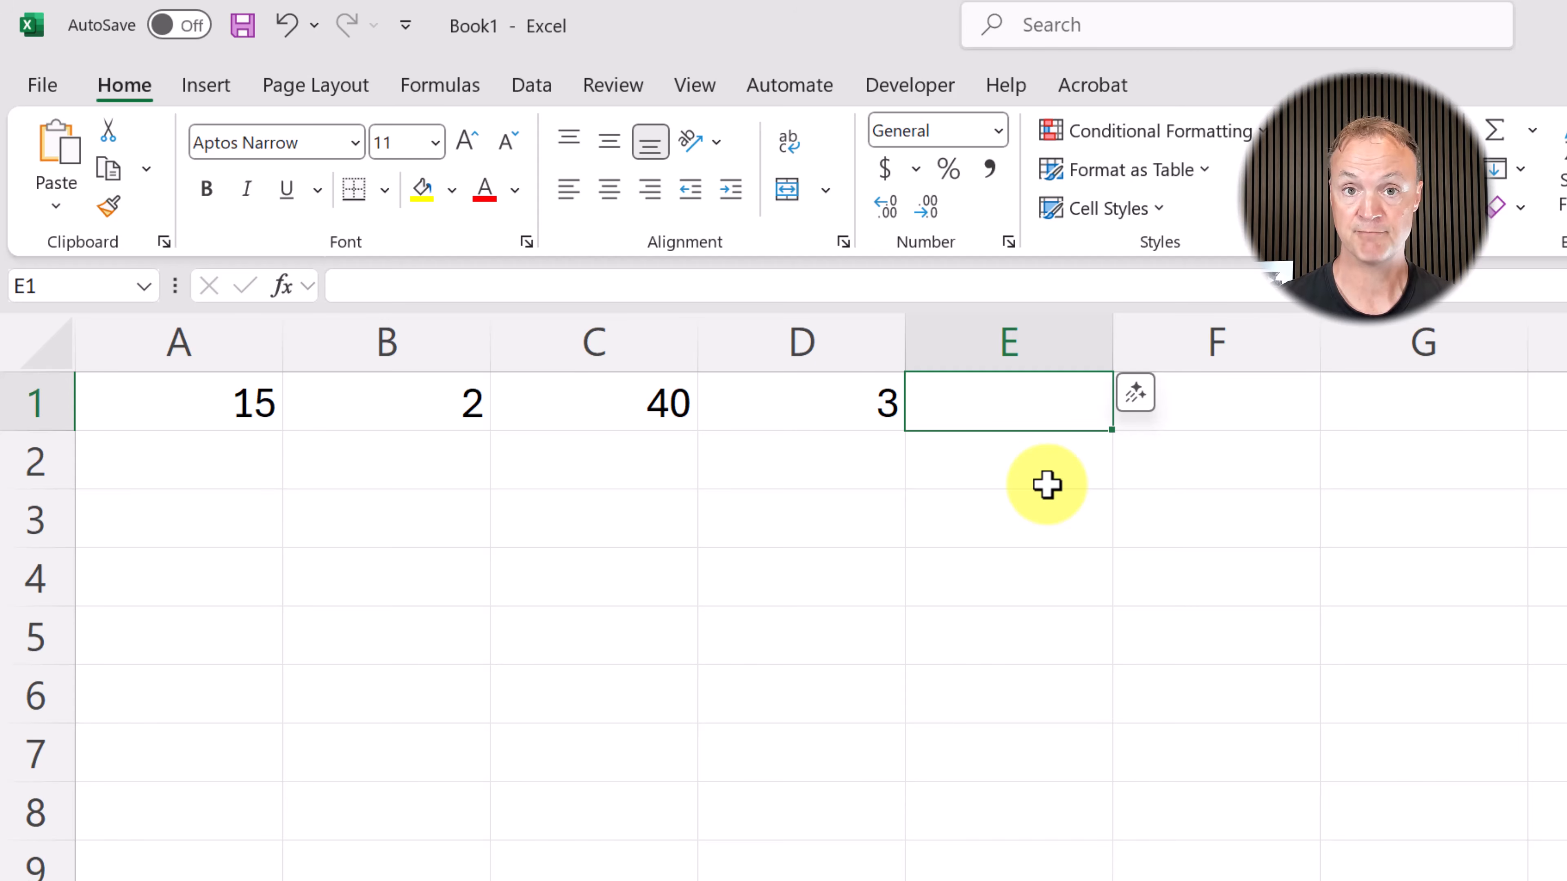
{"action": "type", "text": "="}
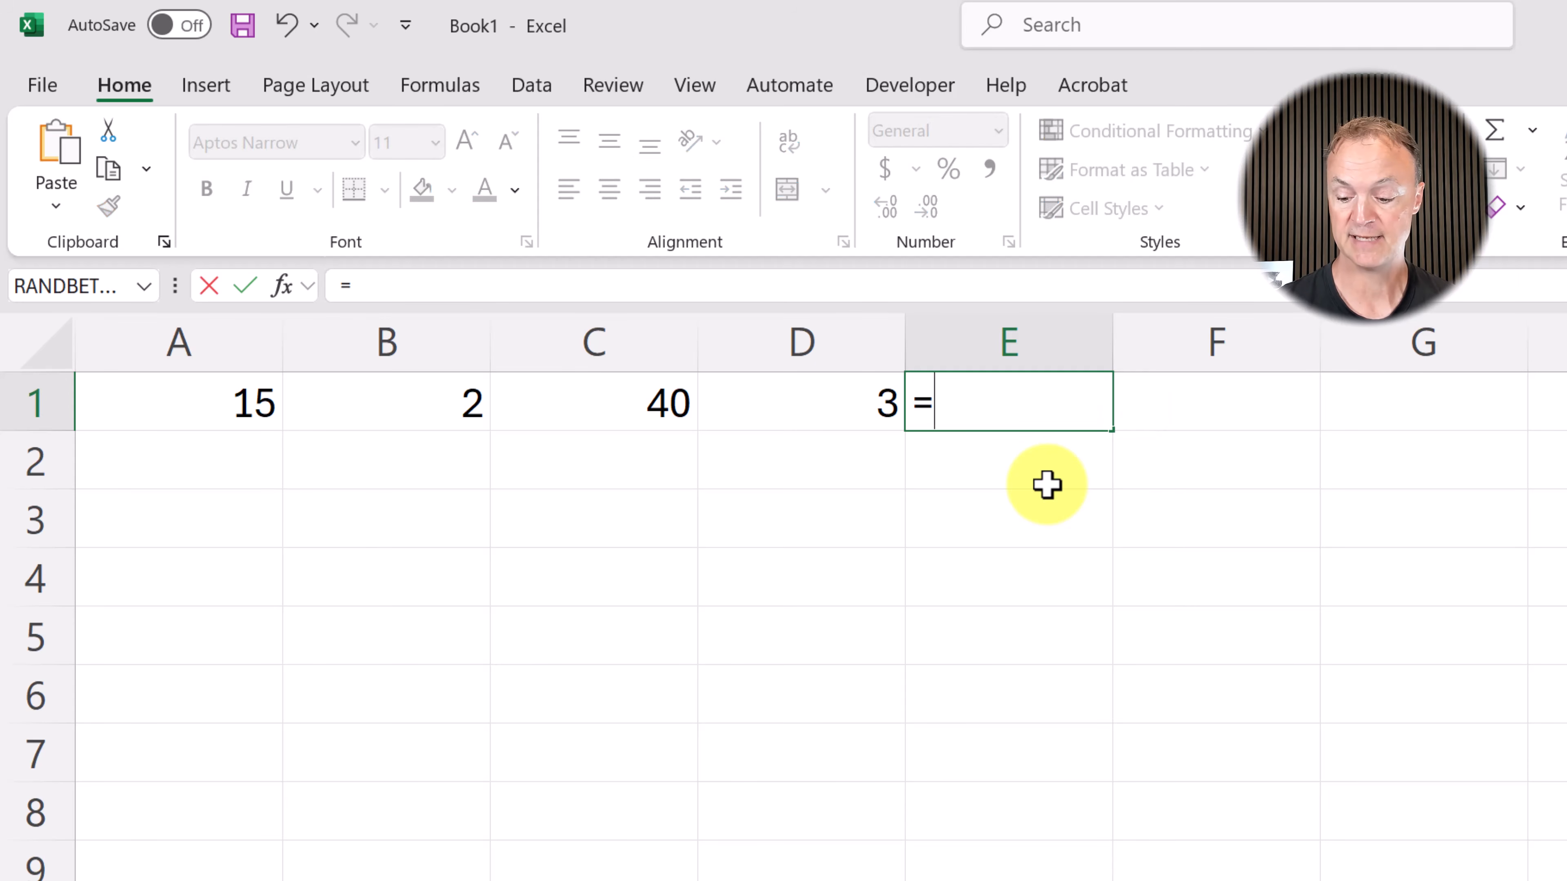
{"action": "type", "text": "7-"}
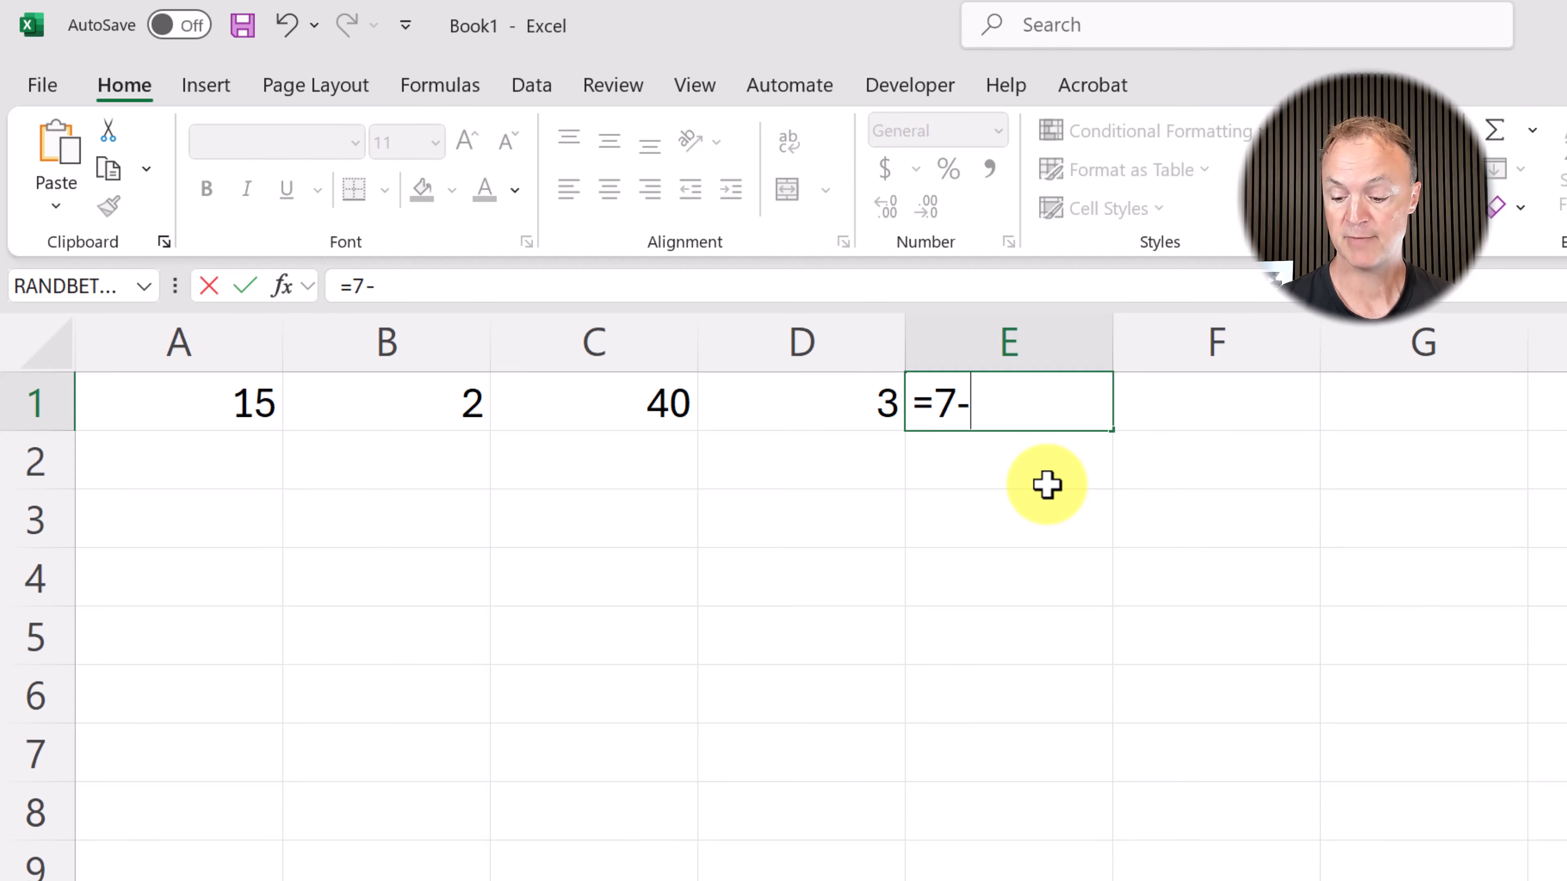
{"action": "type", "text": "5*"}
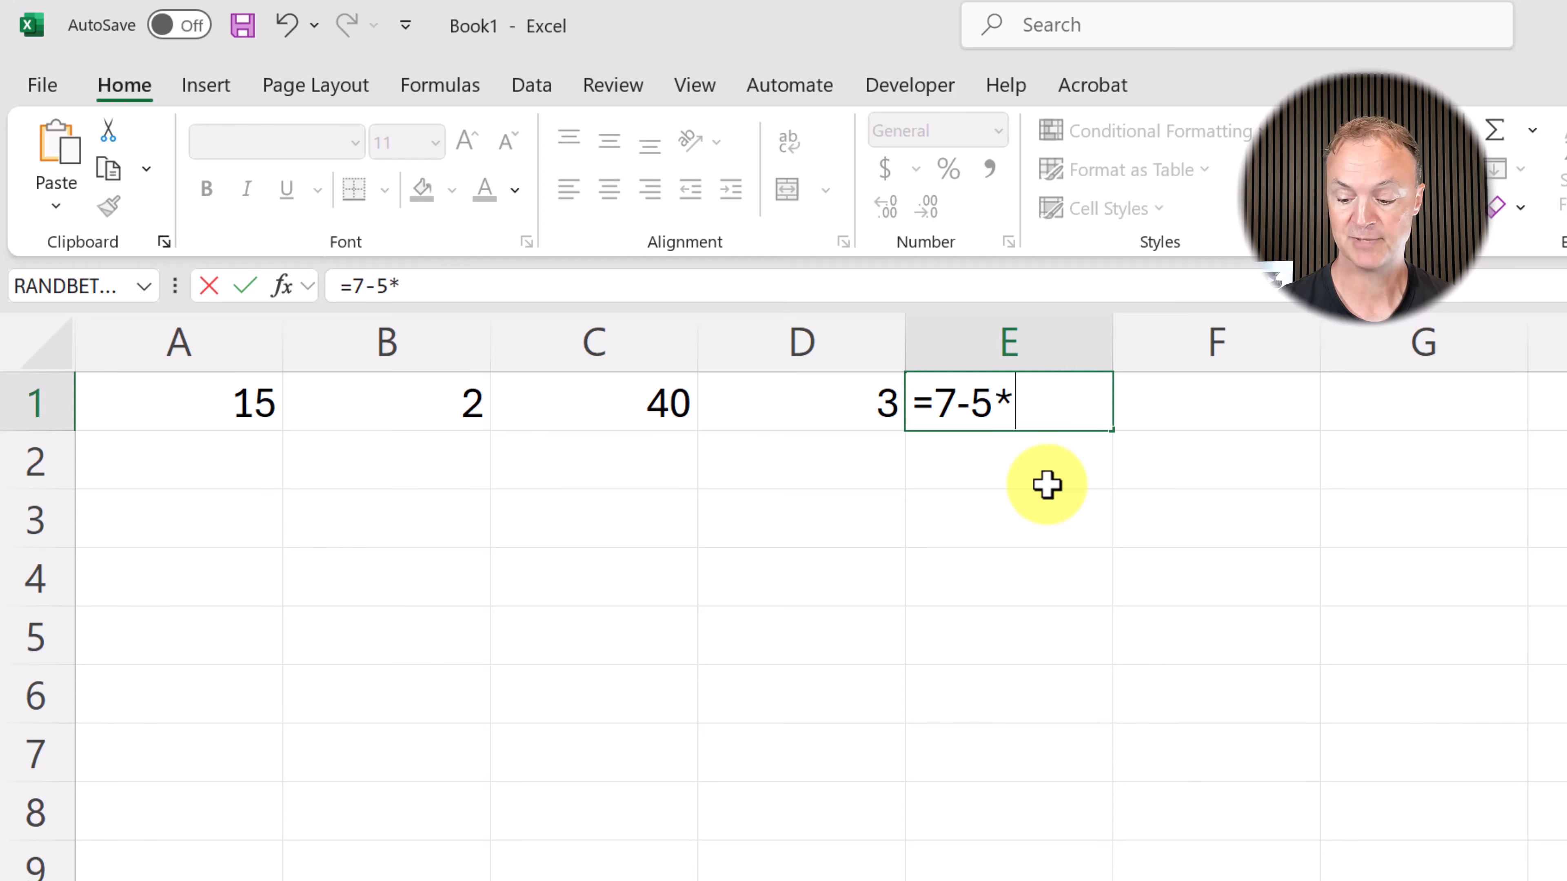
{"action": "type", "text": "2"}
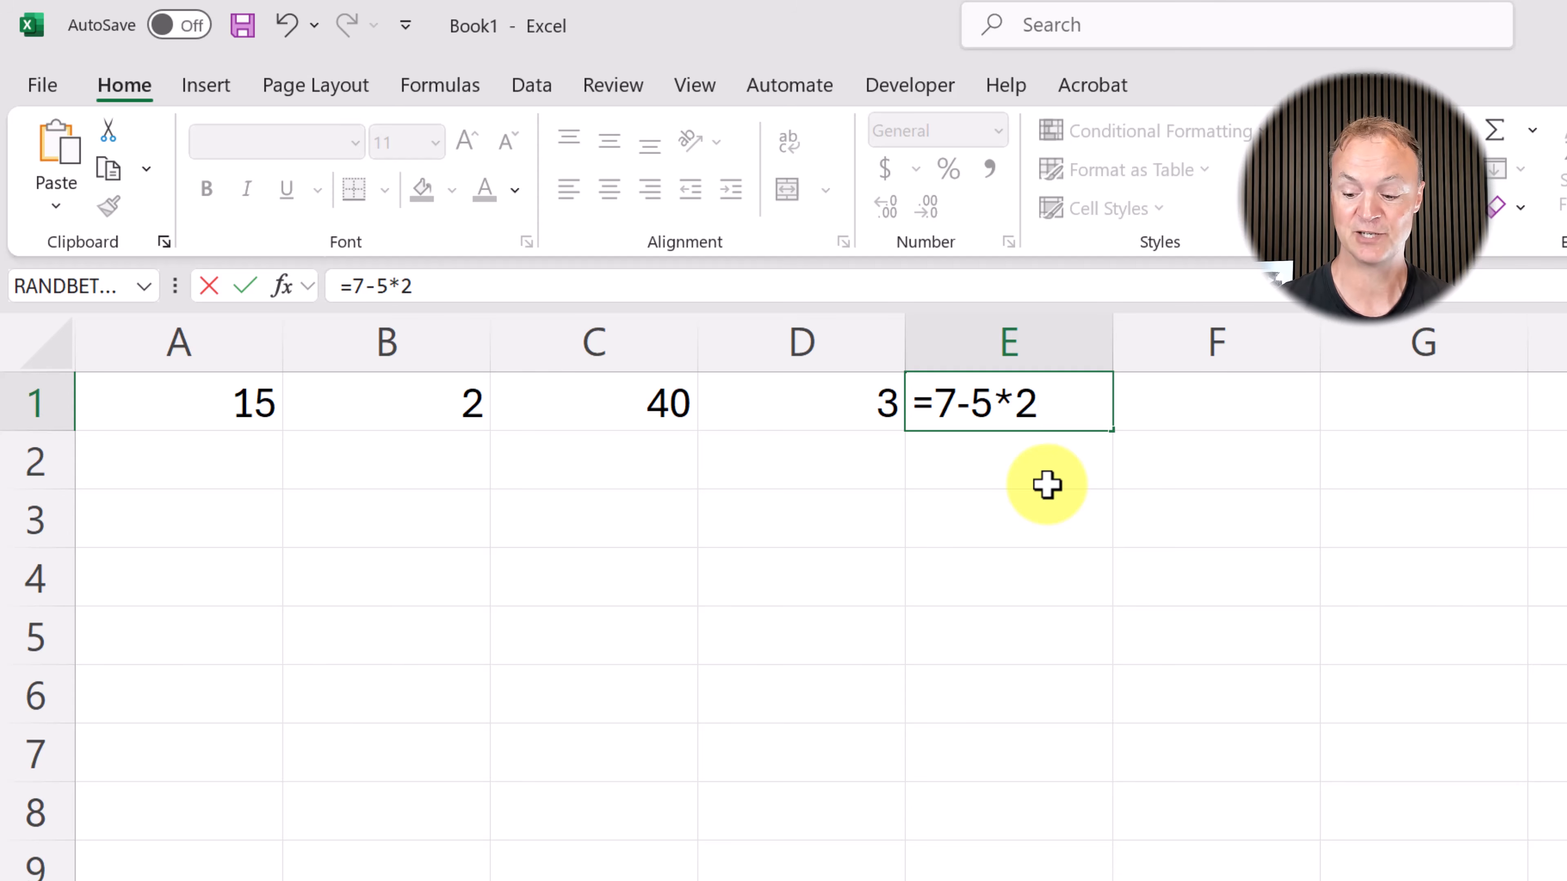
{"action": "key", "text": "Return"}
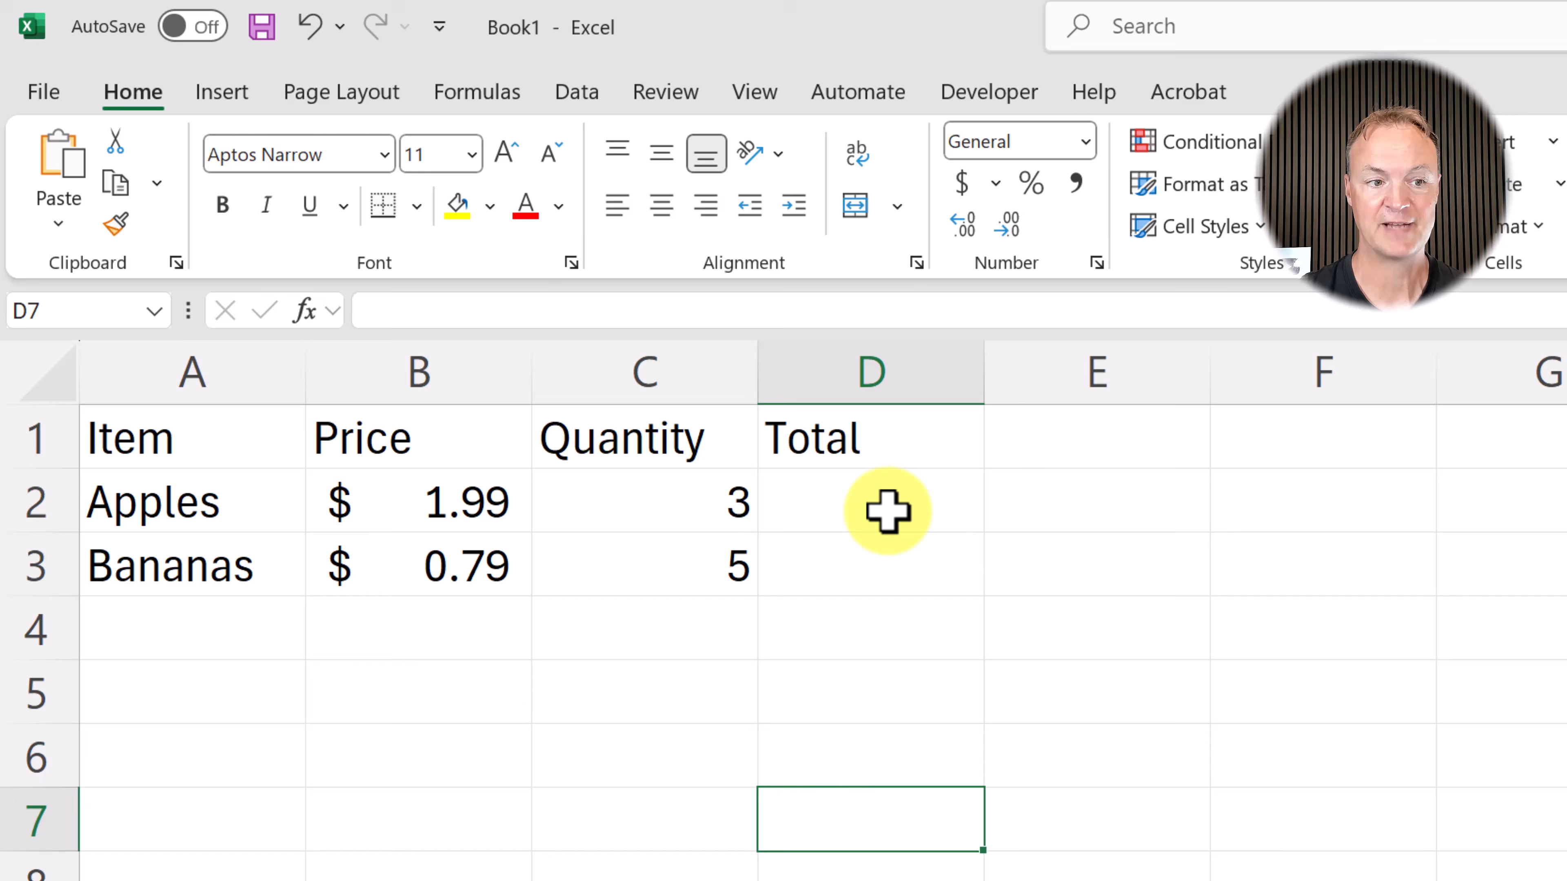
Step: Calculate the Apples total in cell D2 with the typed-in numbers formula =1.99*3
{"action": "left_click", "coordinate": [887, 511]}
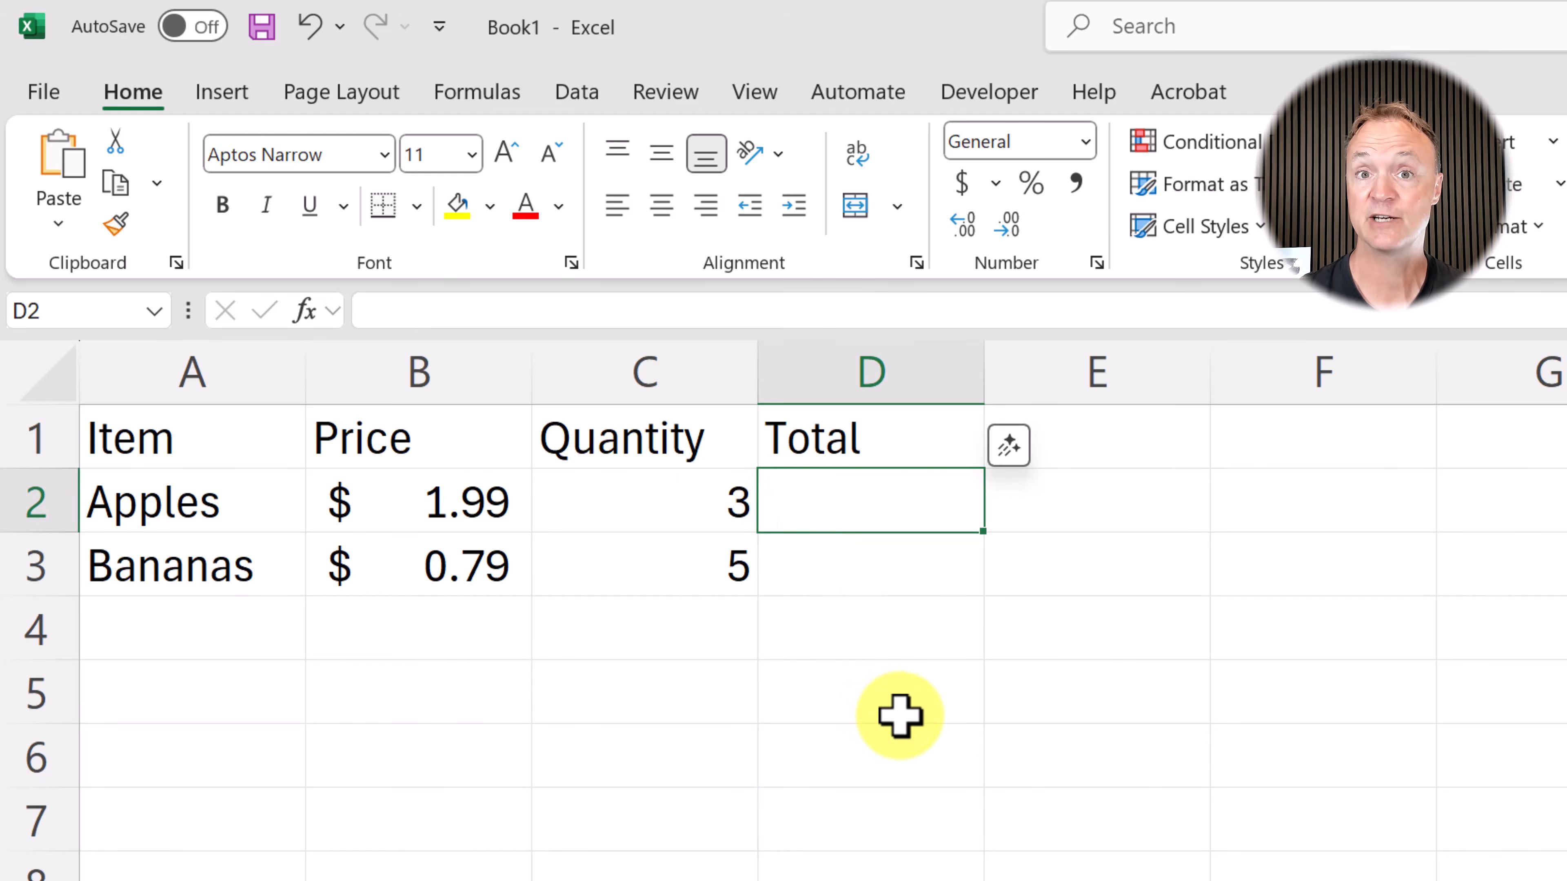
{"action": "type", "text": "="}
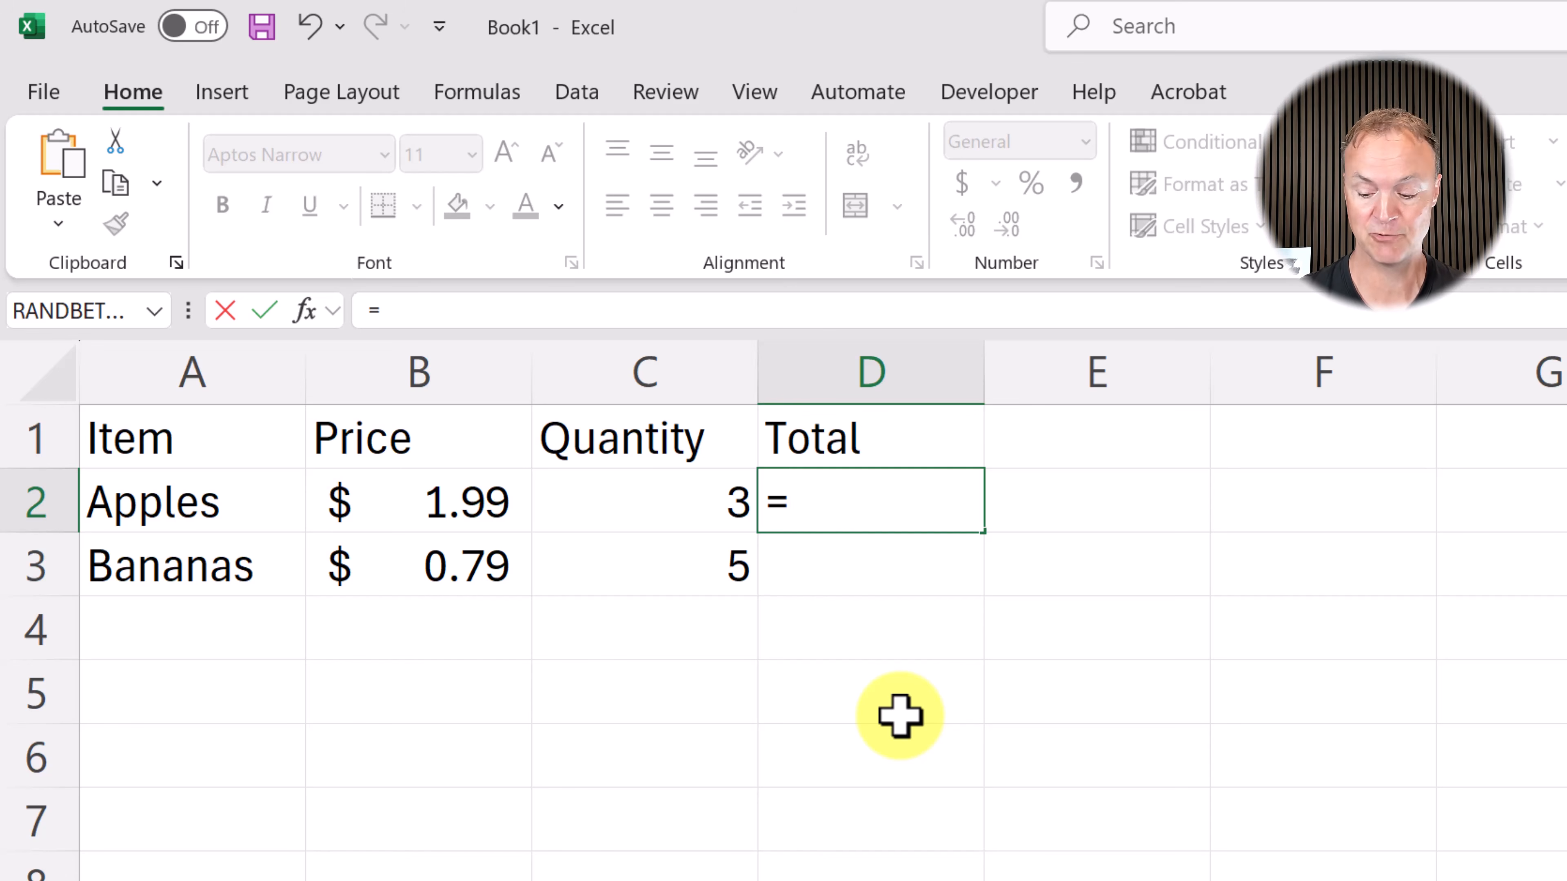
{"action": "type", "text": "1.99*3"}
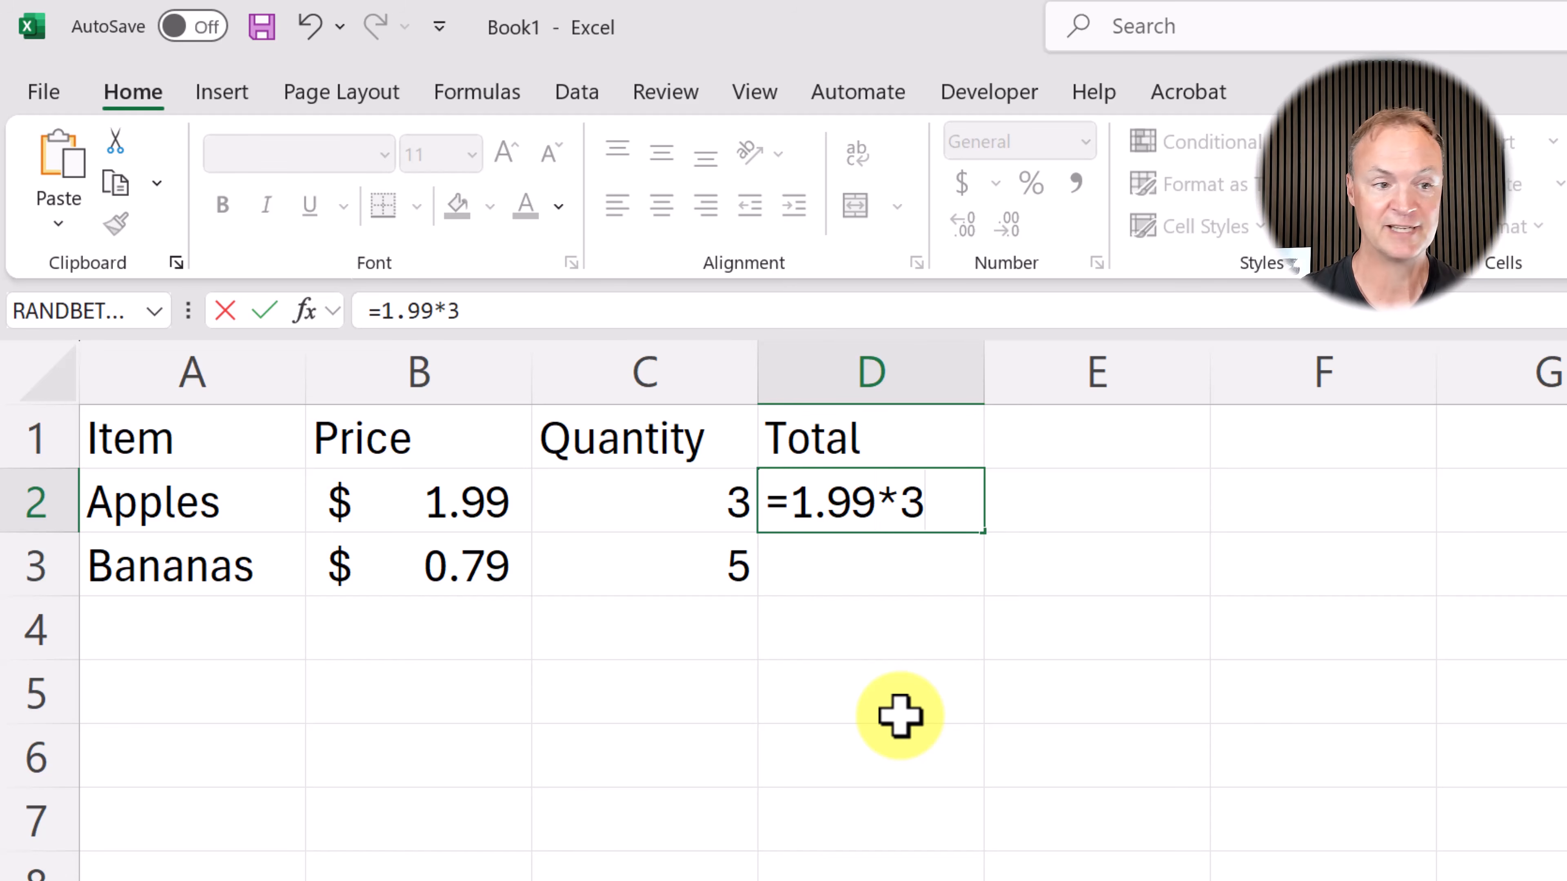
{"action": "key", "text": "Return"}
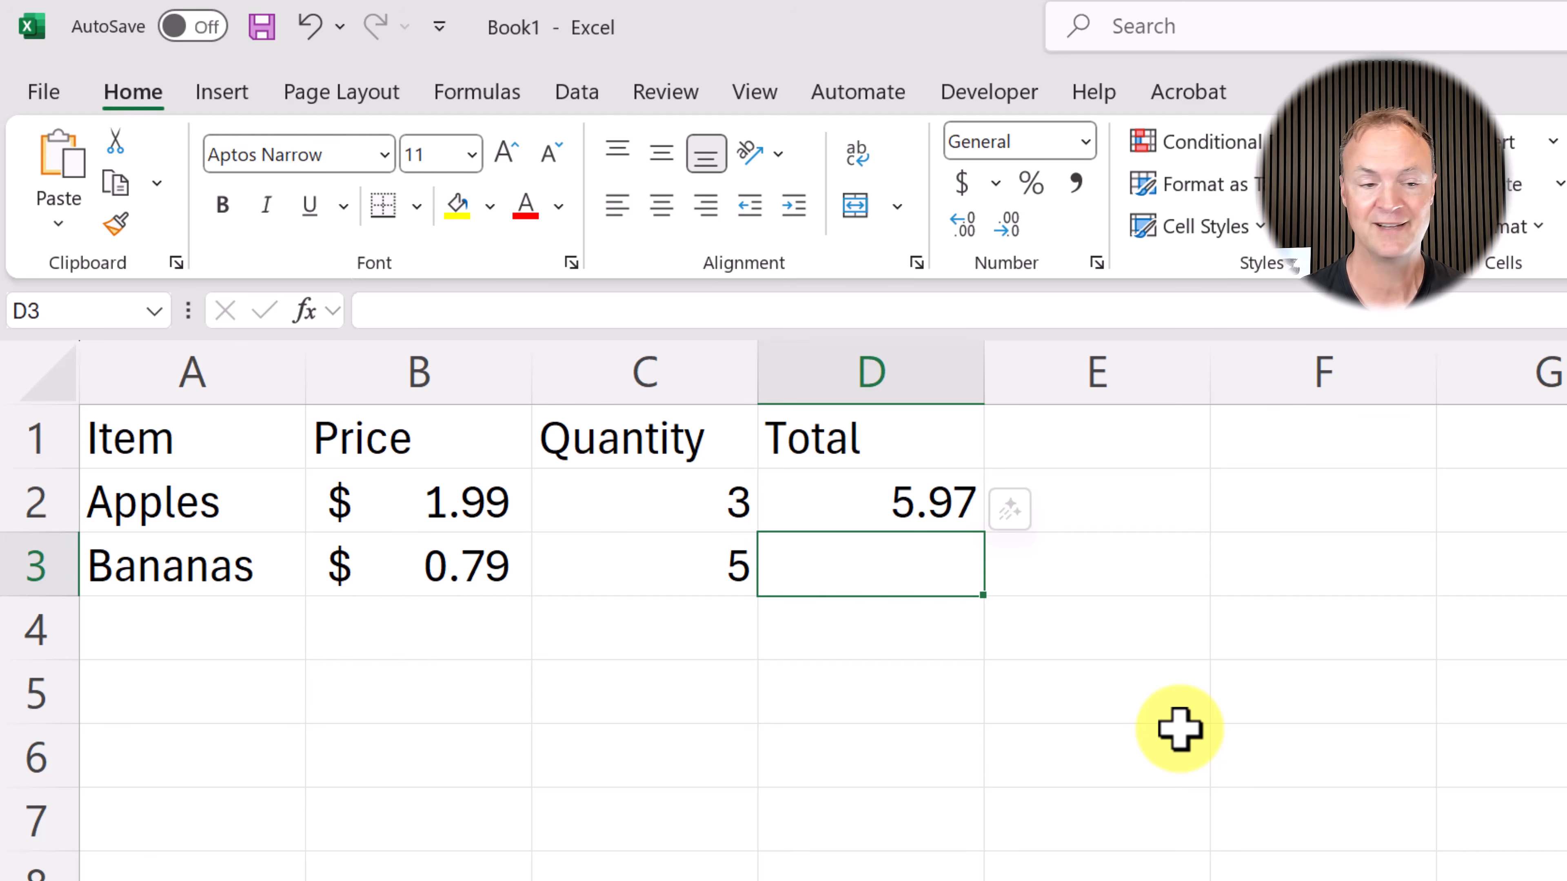
Step: Clear the Apples total formula from cell D2
{"action": "left_click", "coordinate": [924, 512]}
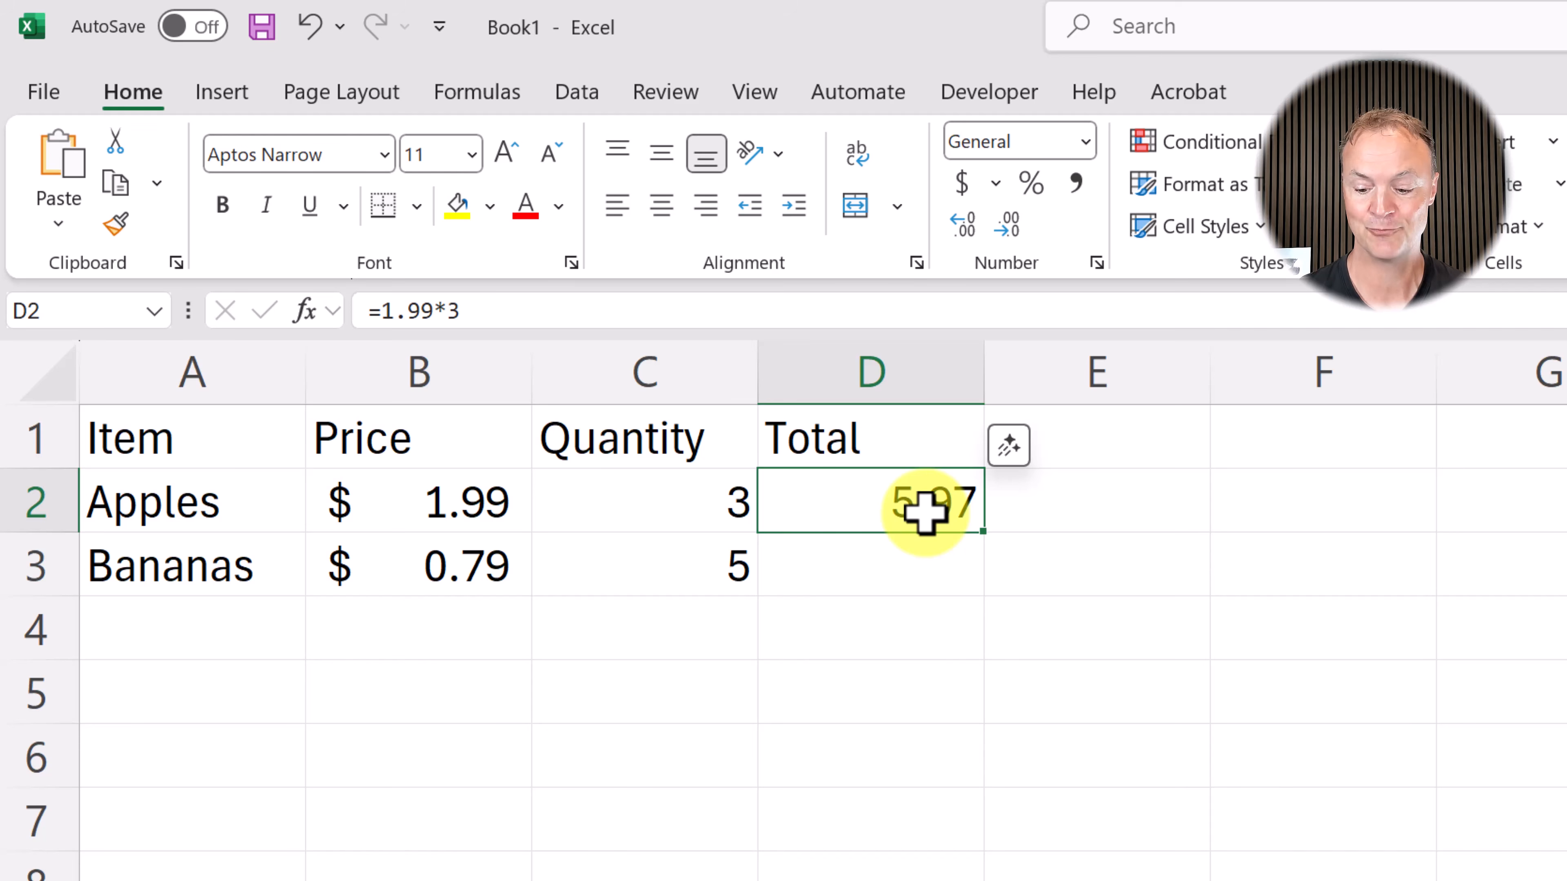
{"action": "key", "text": "Delete"}
{"action": "left_click", "coordinate": [973, 622]}
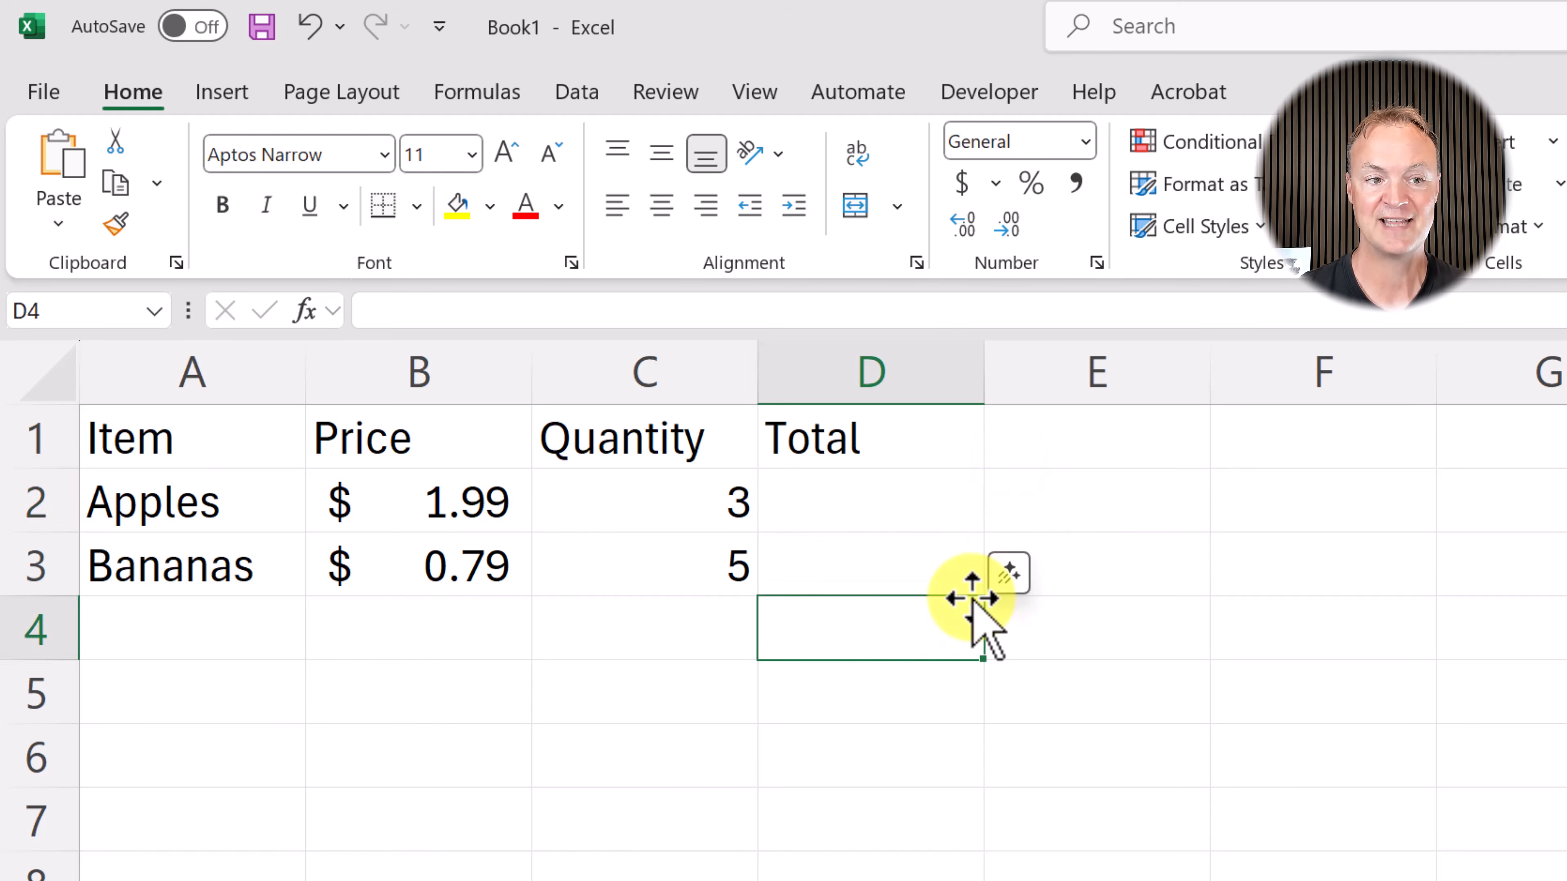
Step: Calculate the Apples total in cell D2 by multiplying price and quantity with the cell-reference formula =B2*C2
{"action": "left_click", "coordinate": [917, 525]}
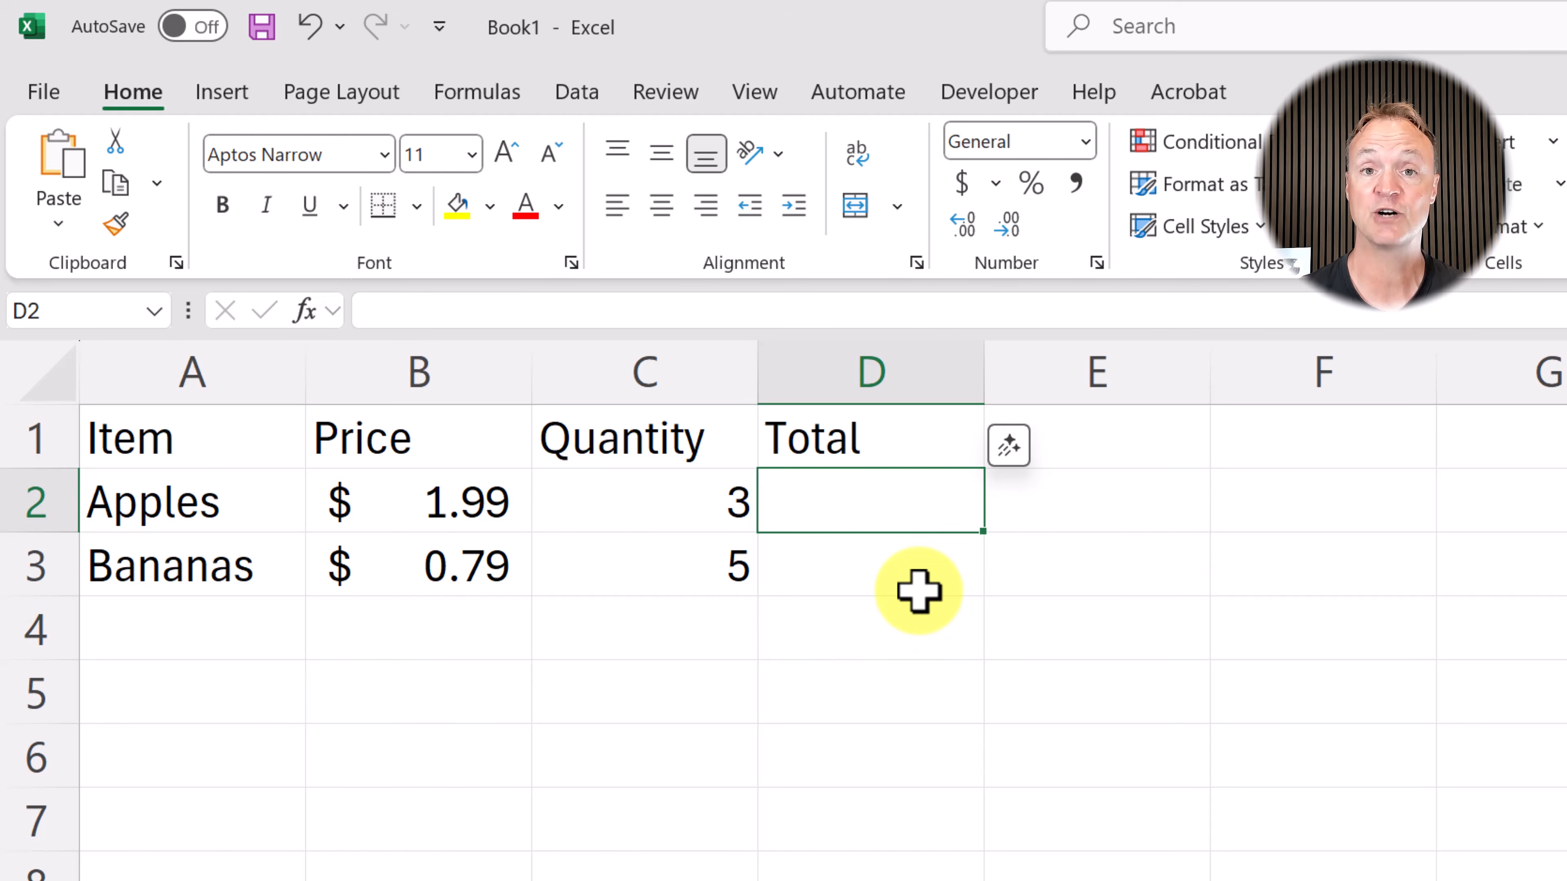
{"action": "type", "text": "="}
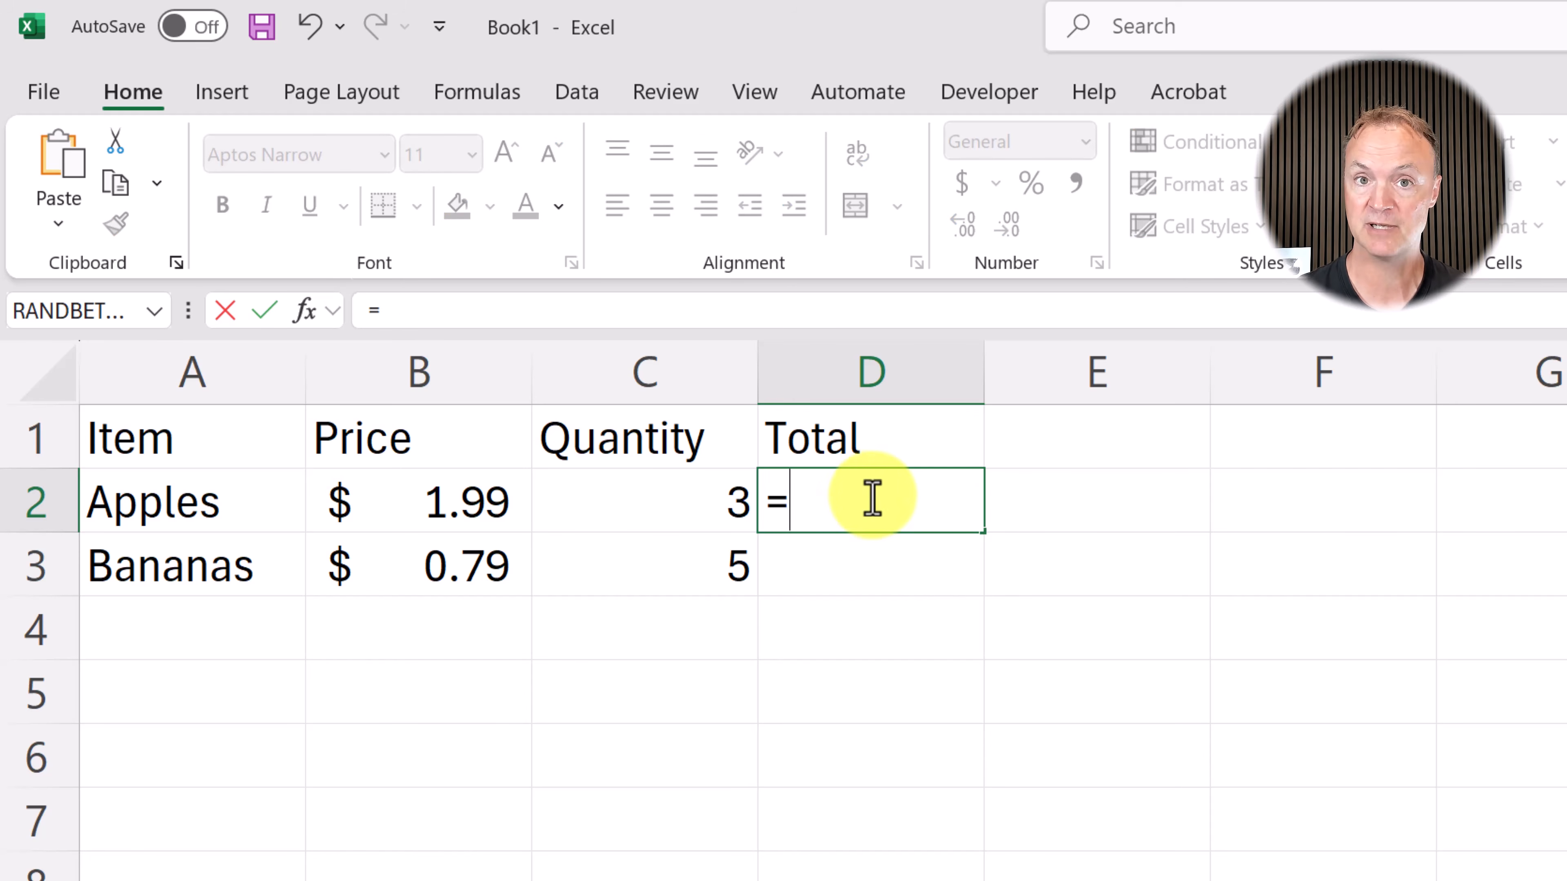
{"action": "left_click", "coordinate": [450, 506]}
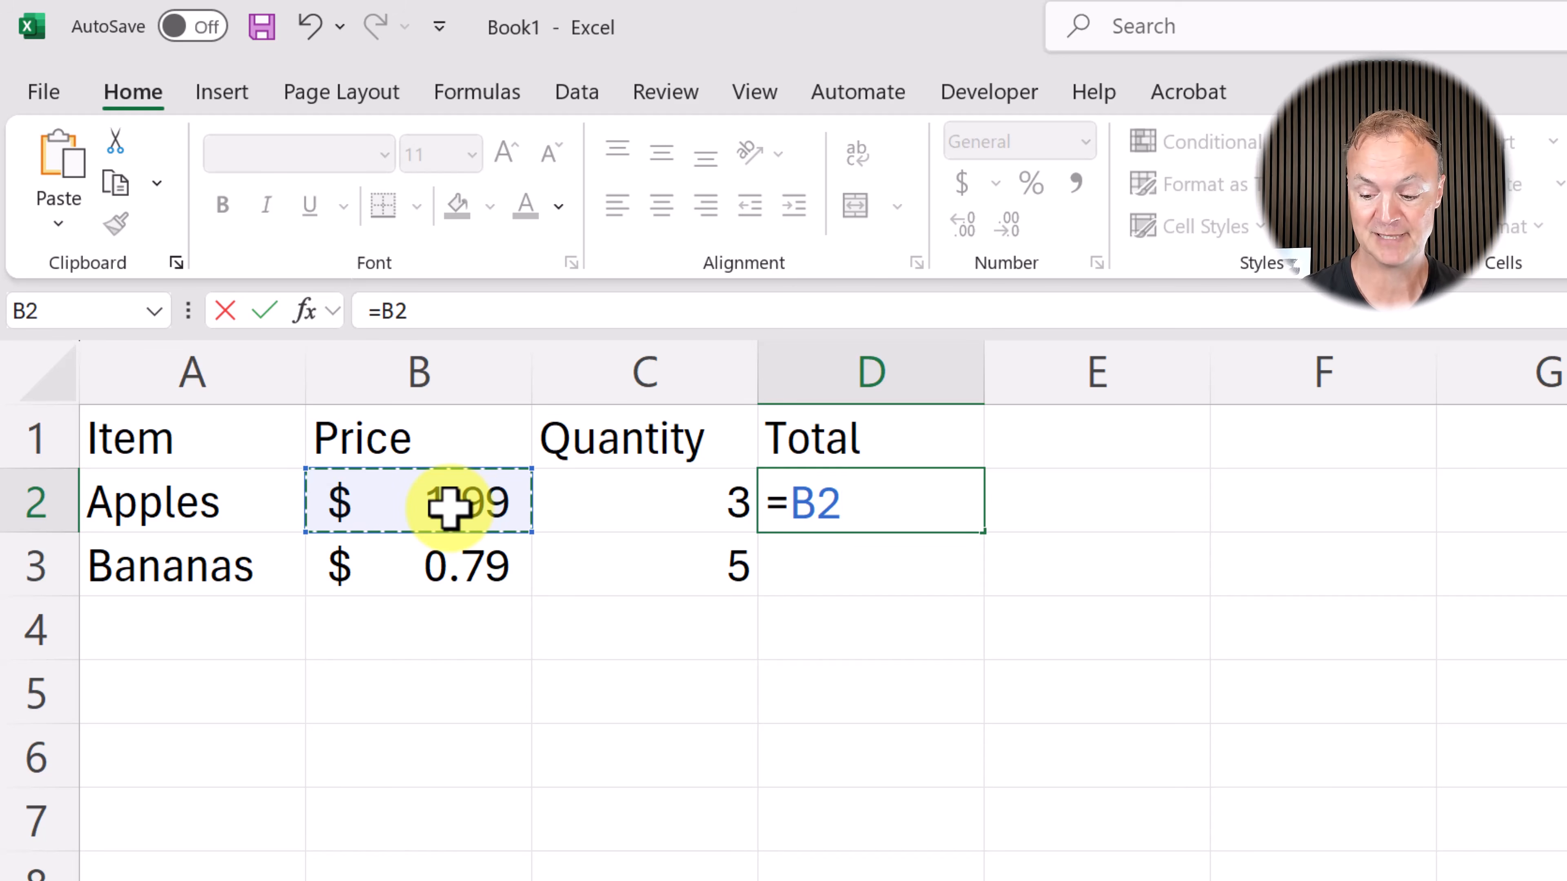
{"action": "type", "text": "*"}
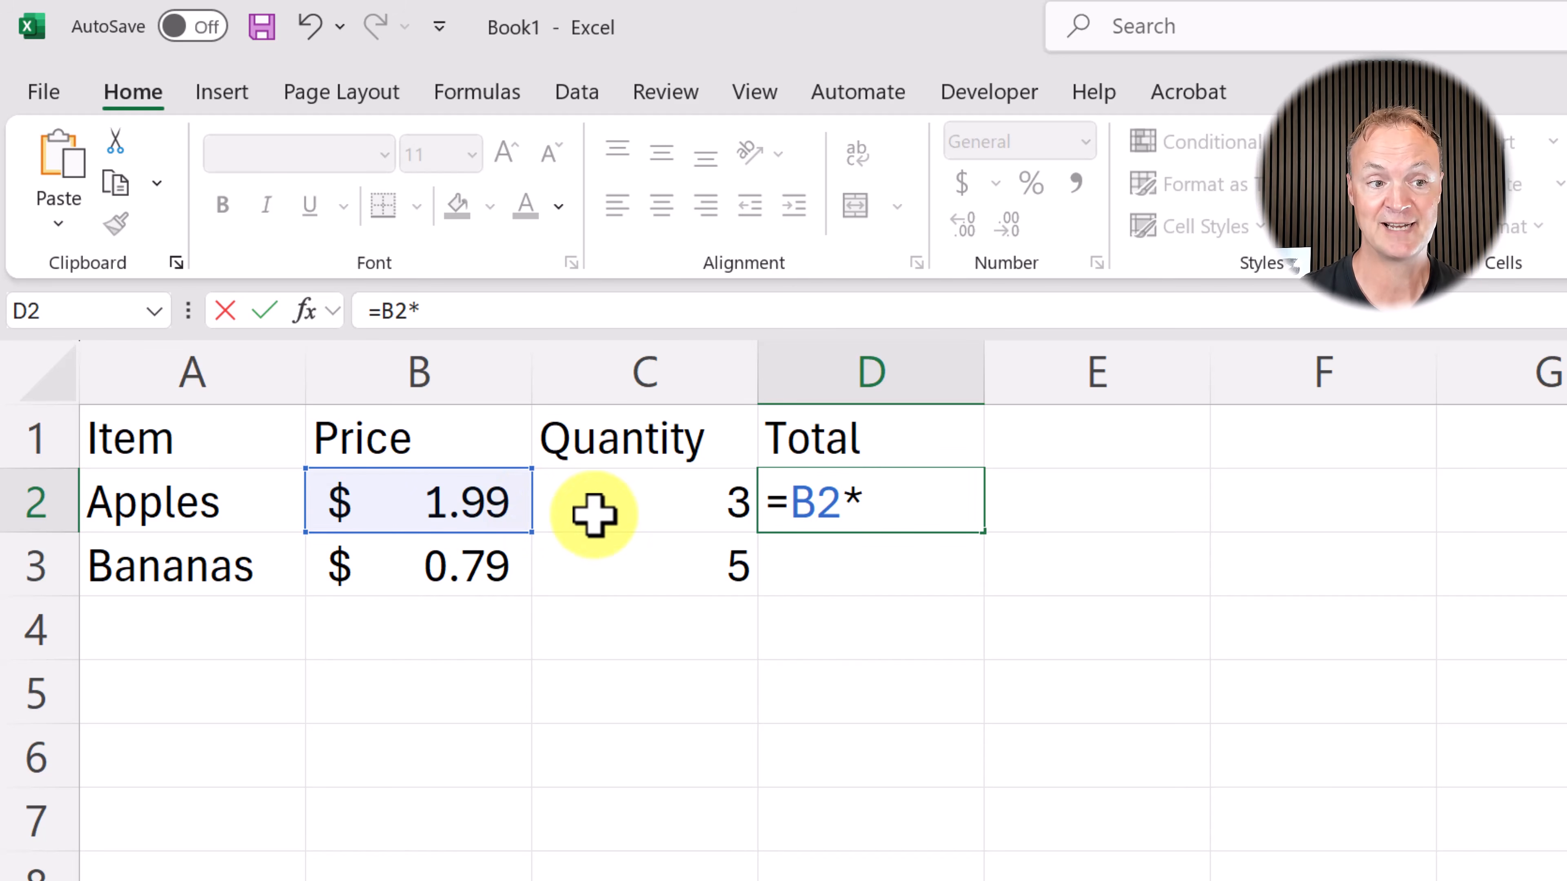
{"action": "left_click", "coordinate": [683, 505]}
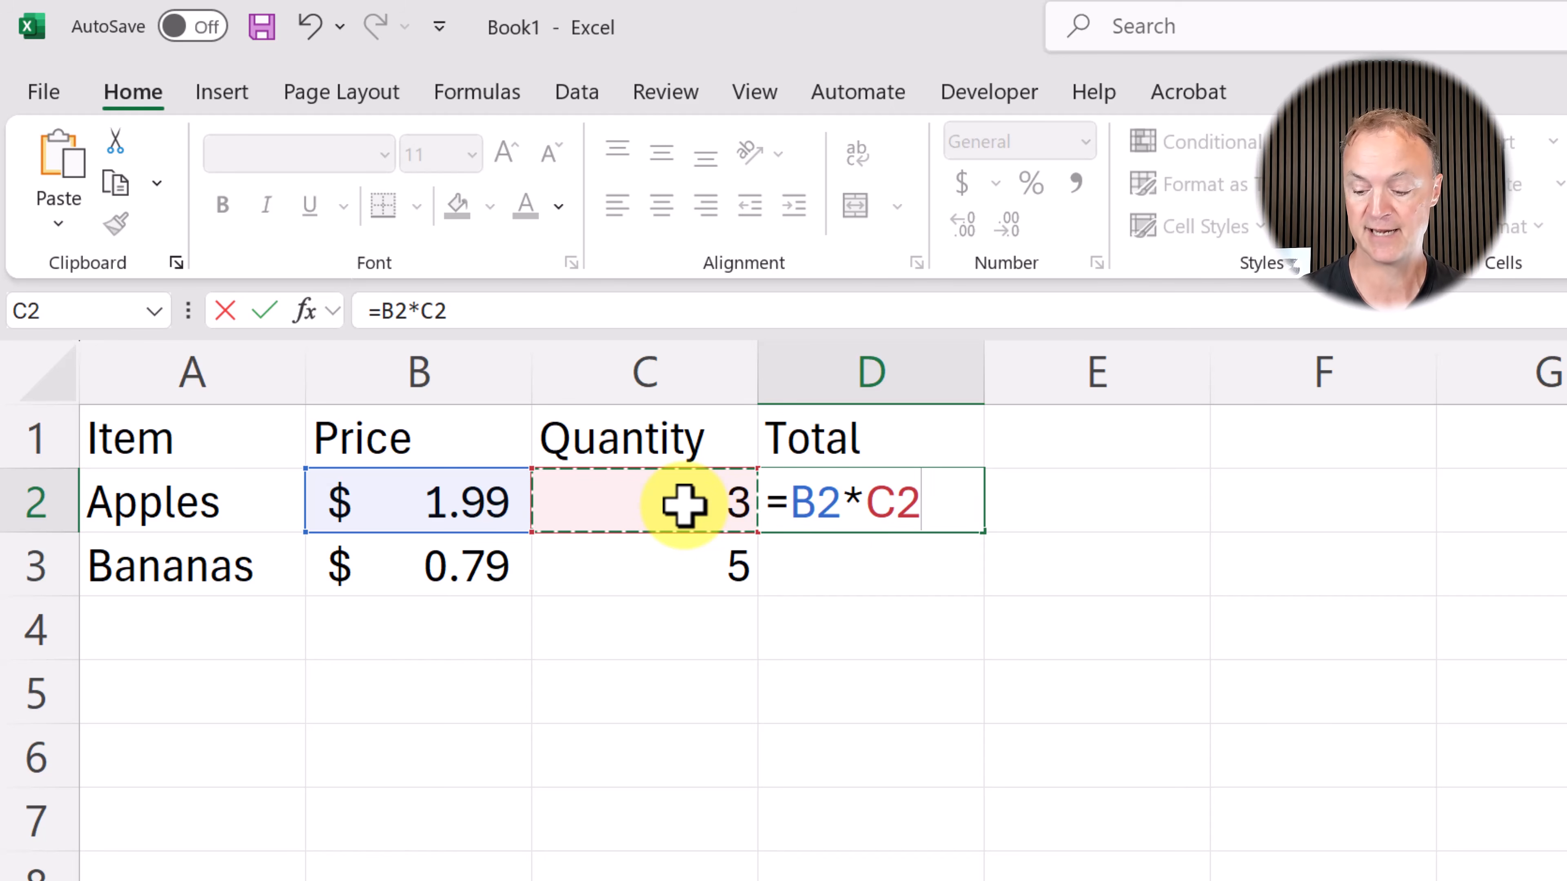
{"action": "key", "text": "Return"}
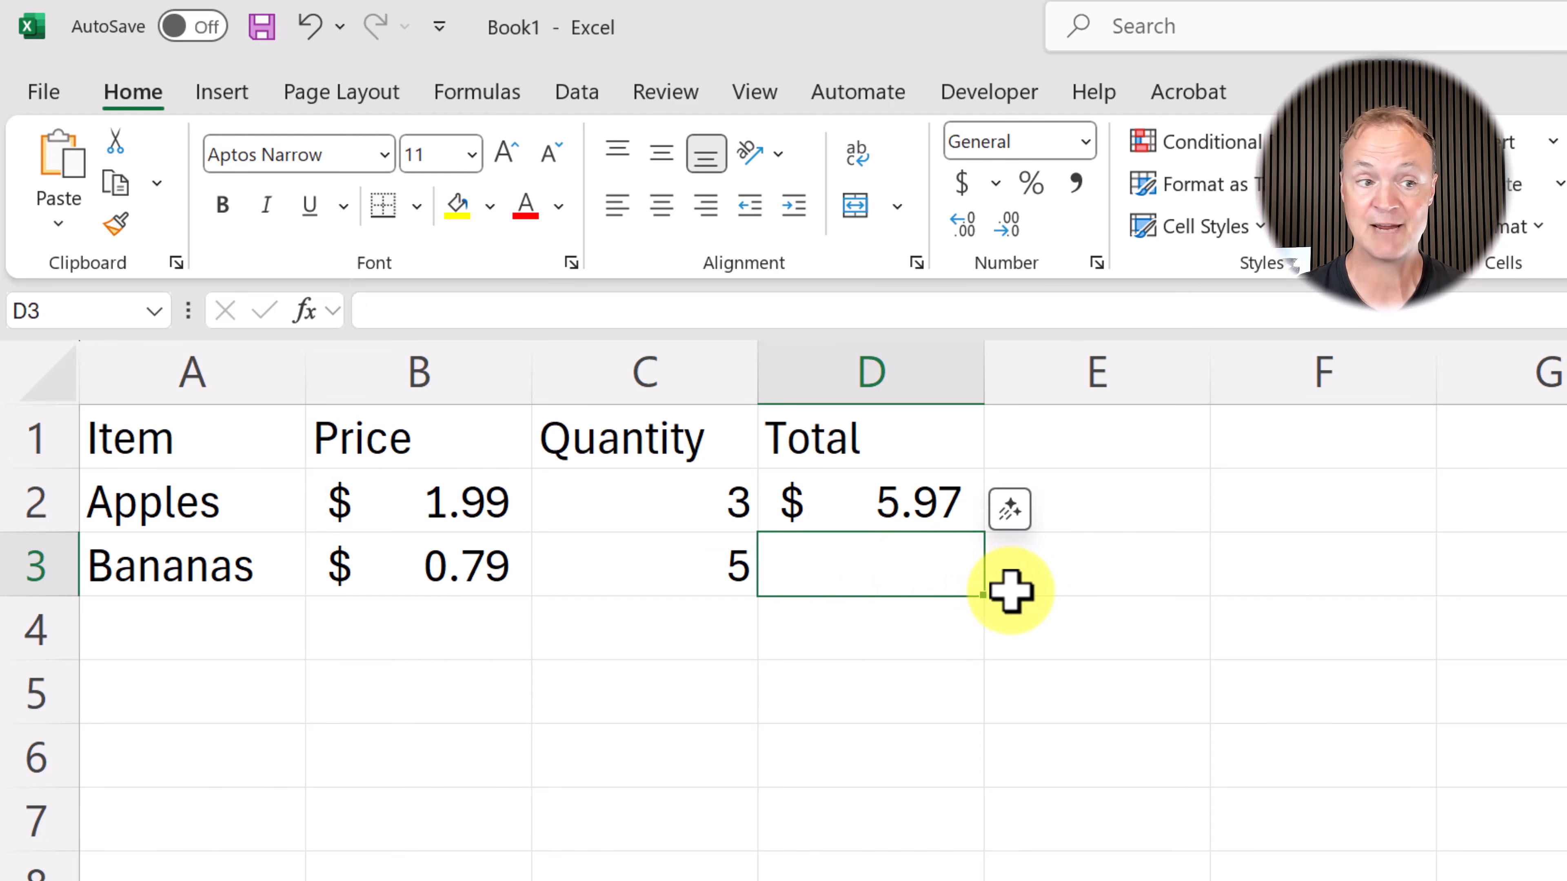
Step: Set the Apples quantity in cell C2 to 7
{"action": "left_click", "coordinate": [701, 503]}
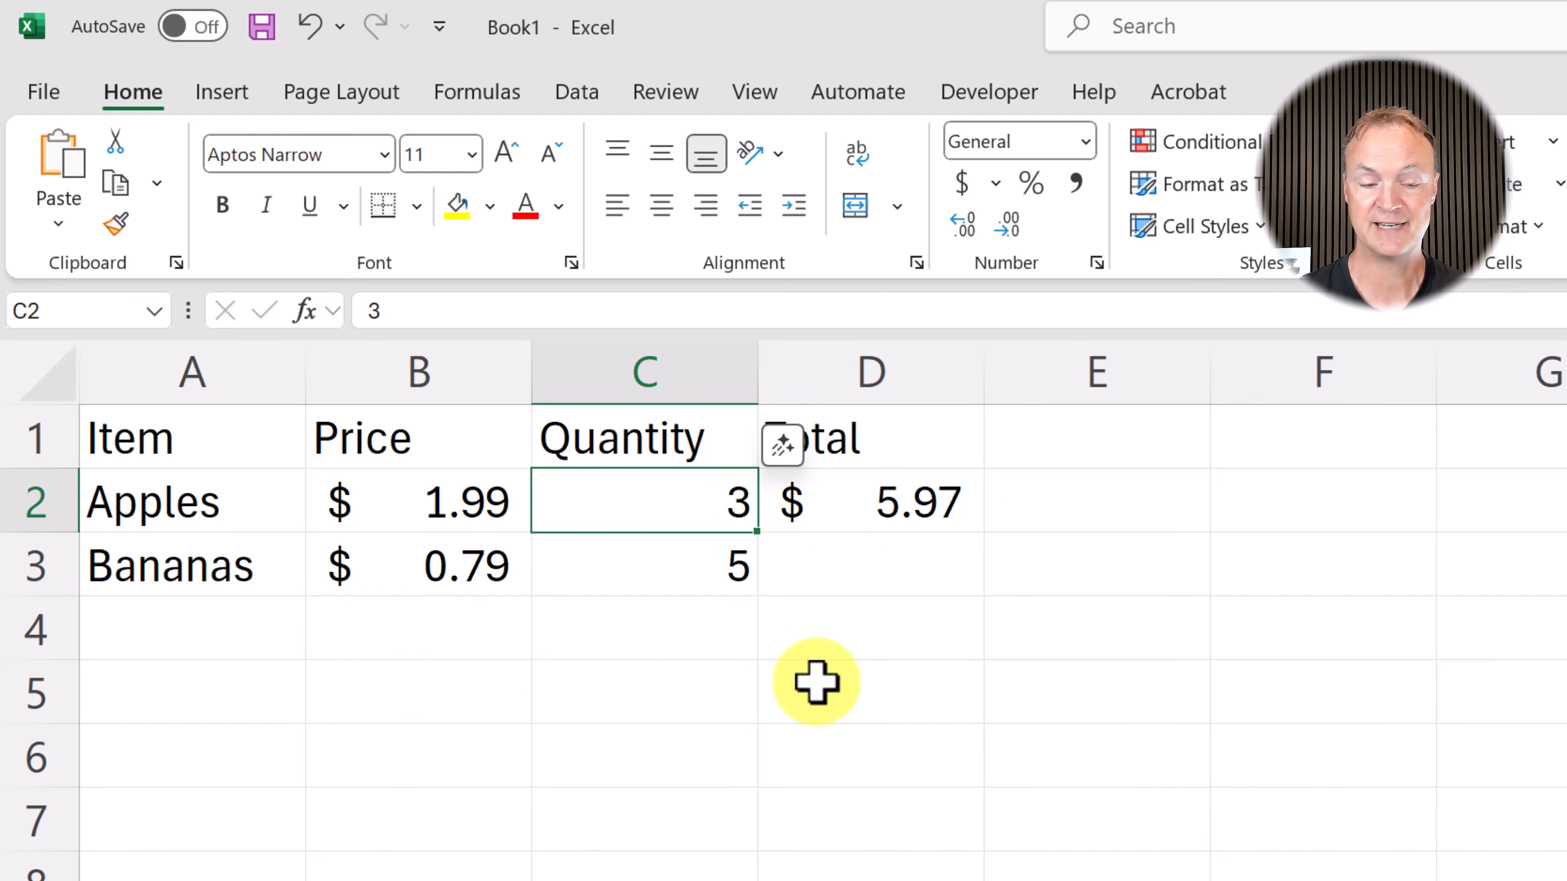
{"action": "type", "text": "7"}
{"action": "key", "text": "Return"}
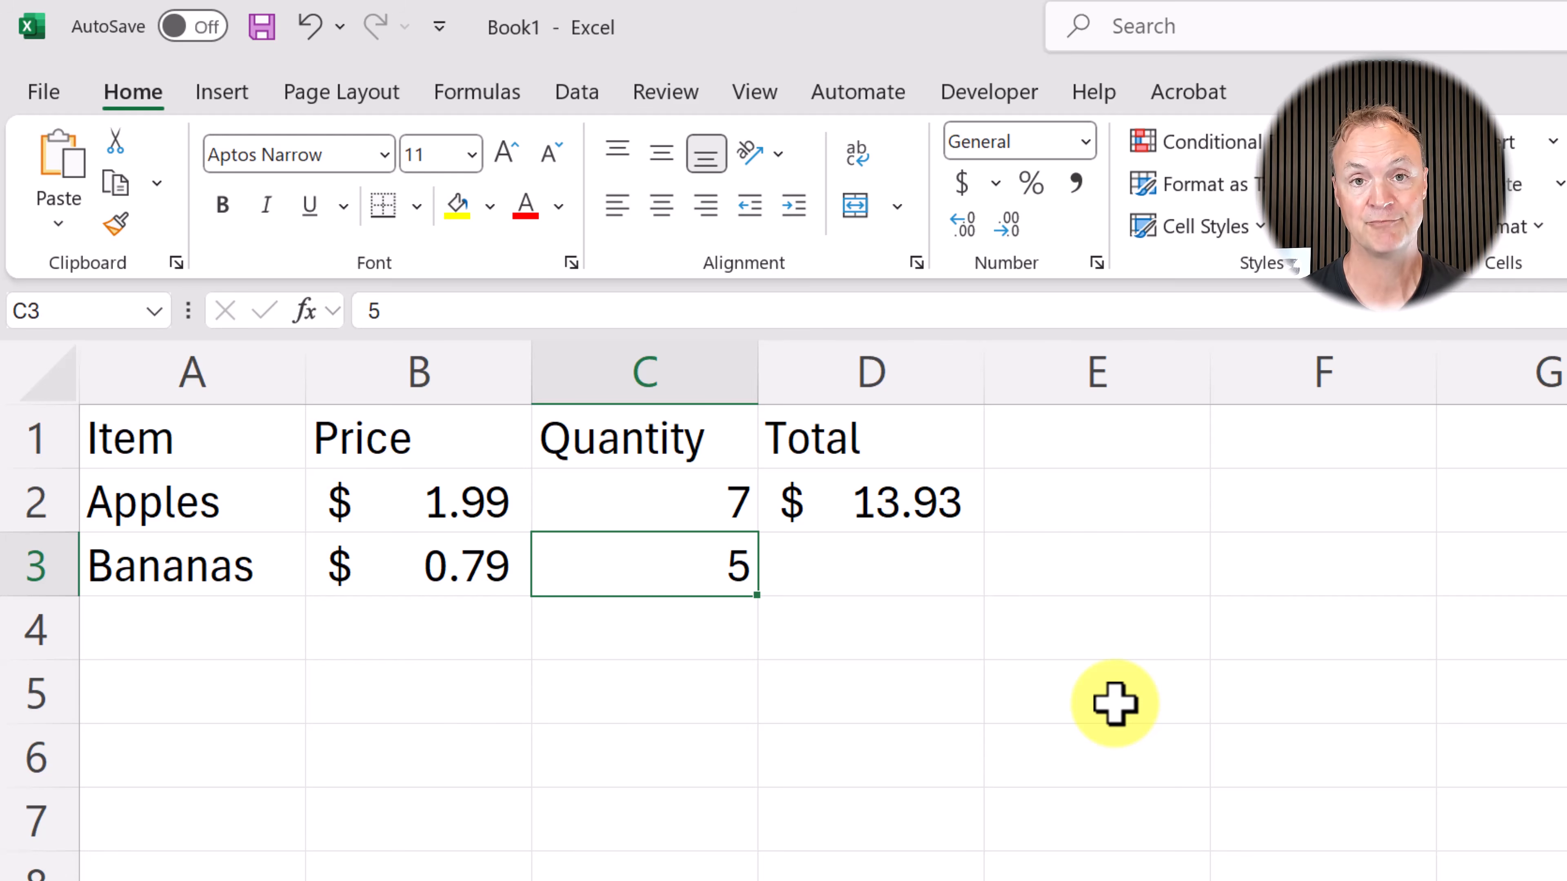
Step: Fill the Apples total formula from D2 down to the Bananas row and open the copied formula in D3 for inspection
{"action": "key", "text": "Up"}
{"action": "key", "text": "Right"}
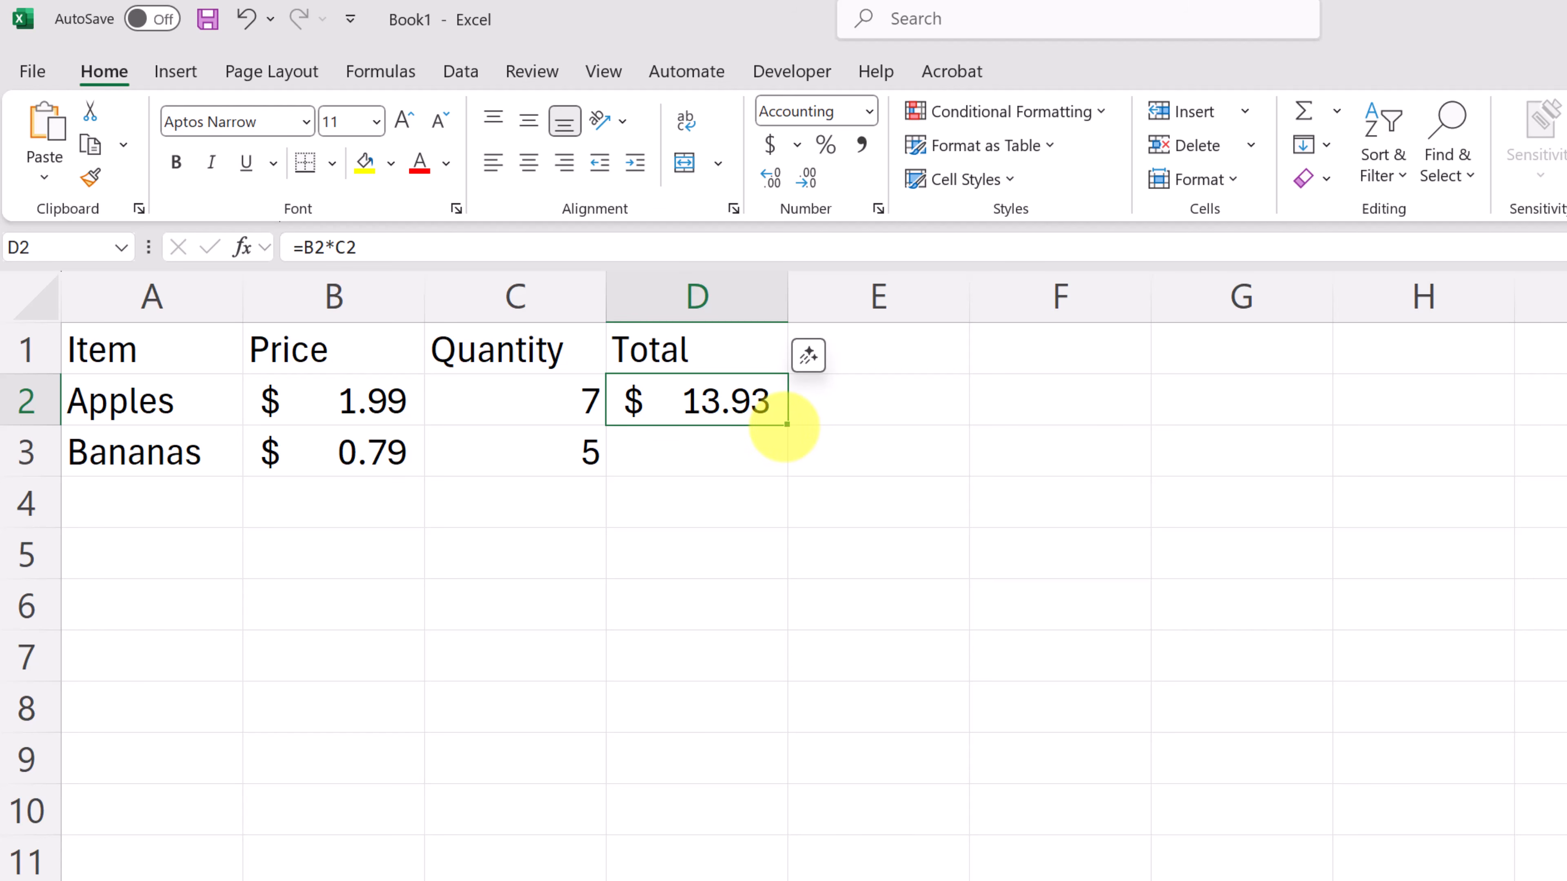
{"action": "left_click_drag", "start_coordinate": [786, 425], "coordinate": [776, 459]}
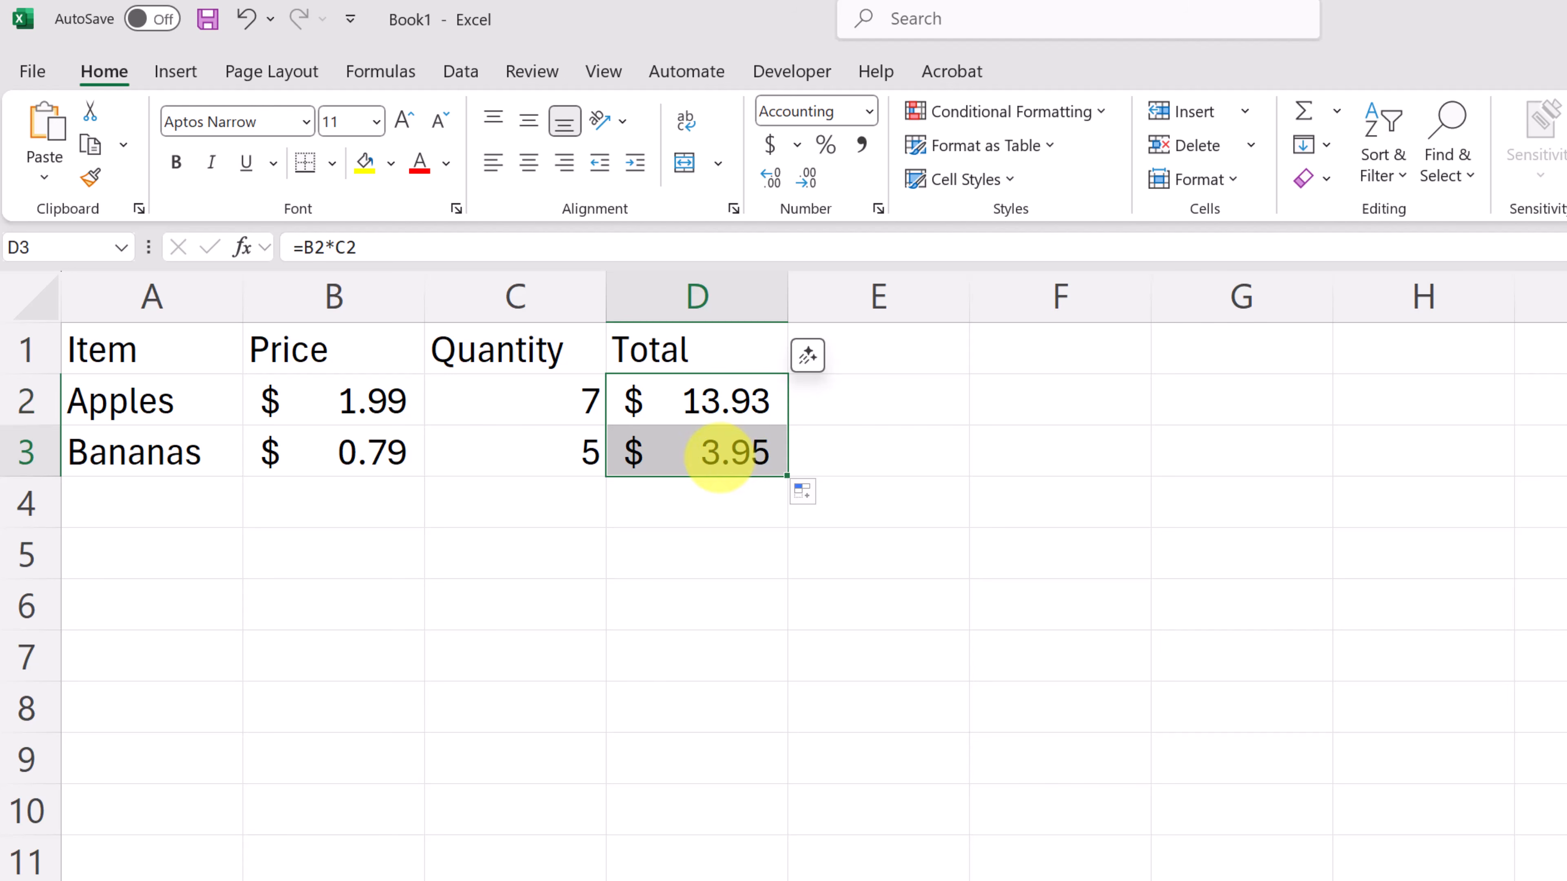
{"action": "double_click", "coordinate": [728, 455]}
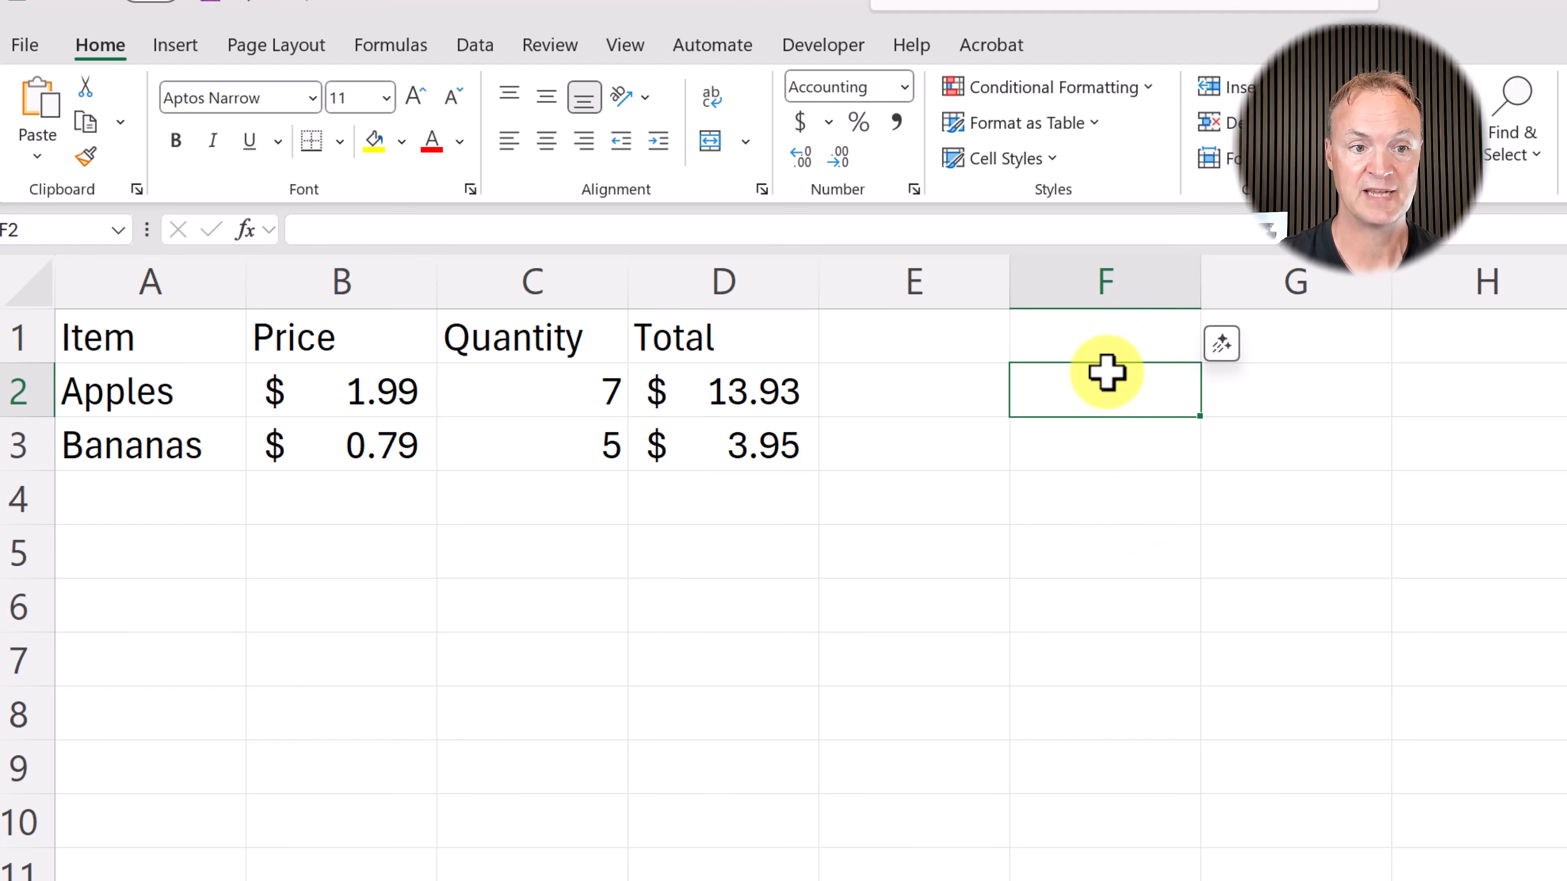
Step: Add the label Tax Rate in cell F1 and enter a rate of 5% in cell G1
{"action": "left_click", "coordinate": [1078, 339]}
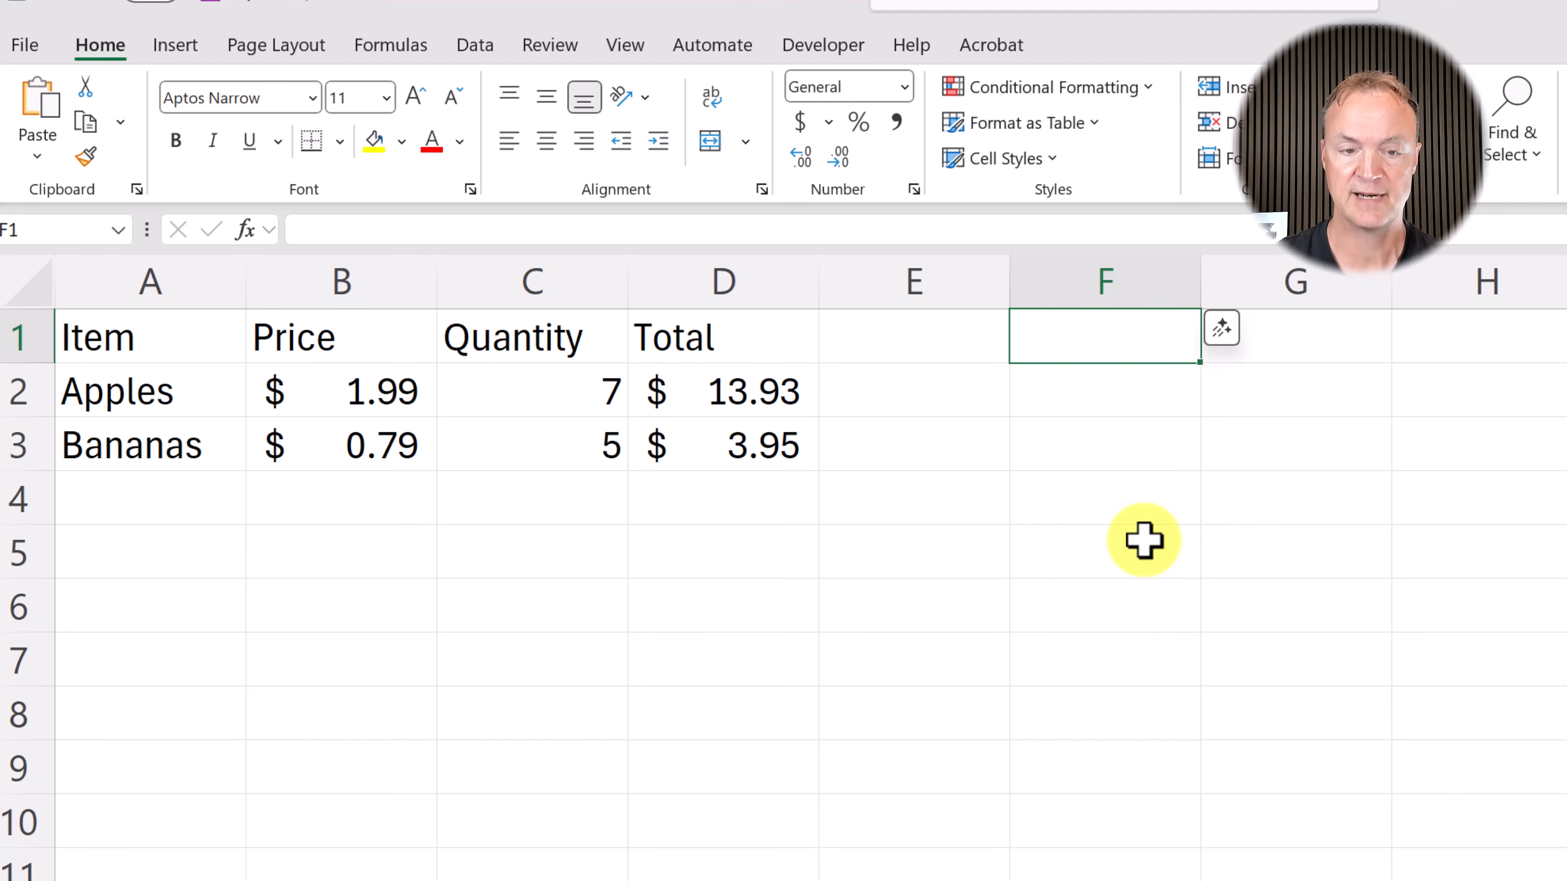
{"action": "type", "text": "Tax Rate"}
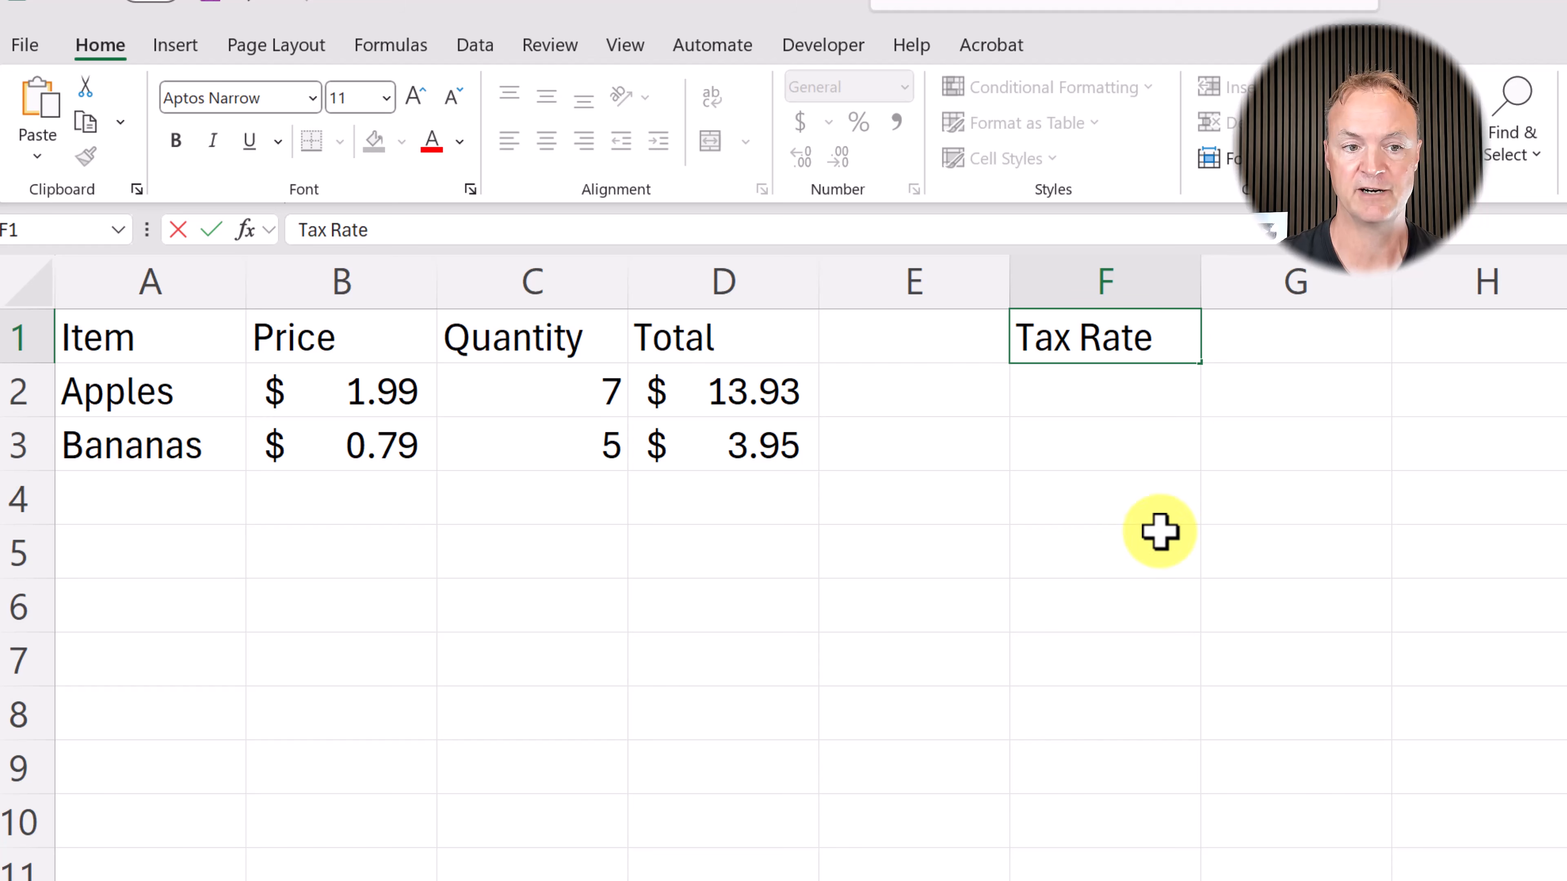
{"action": "left_click", "coordinate": [1287, 353]}
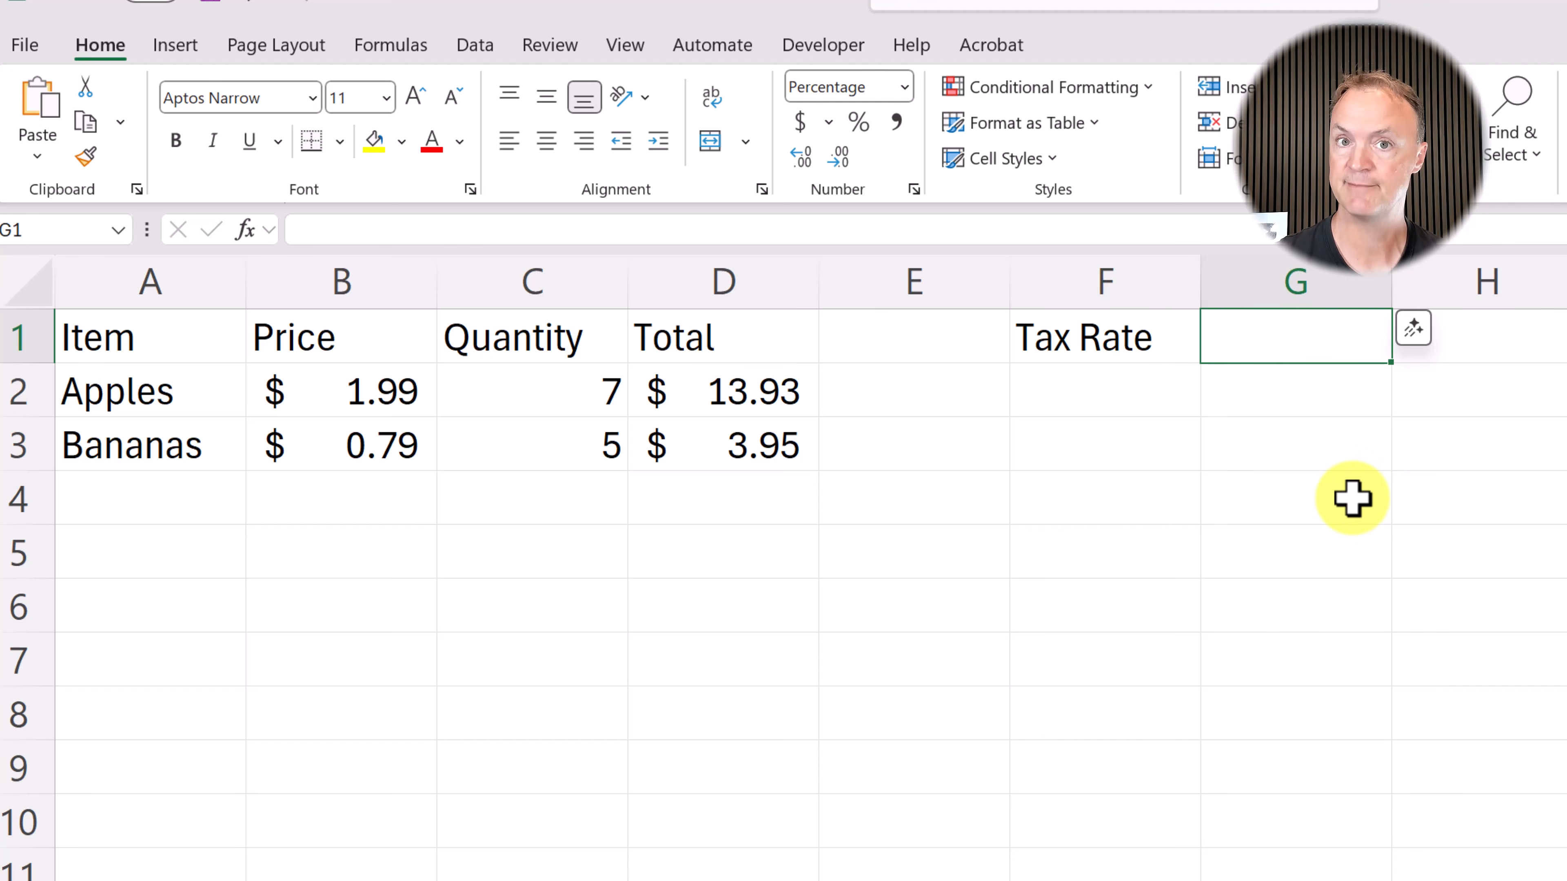
{"action": "type", "text": "5"}
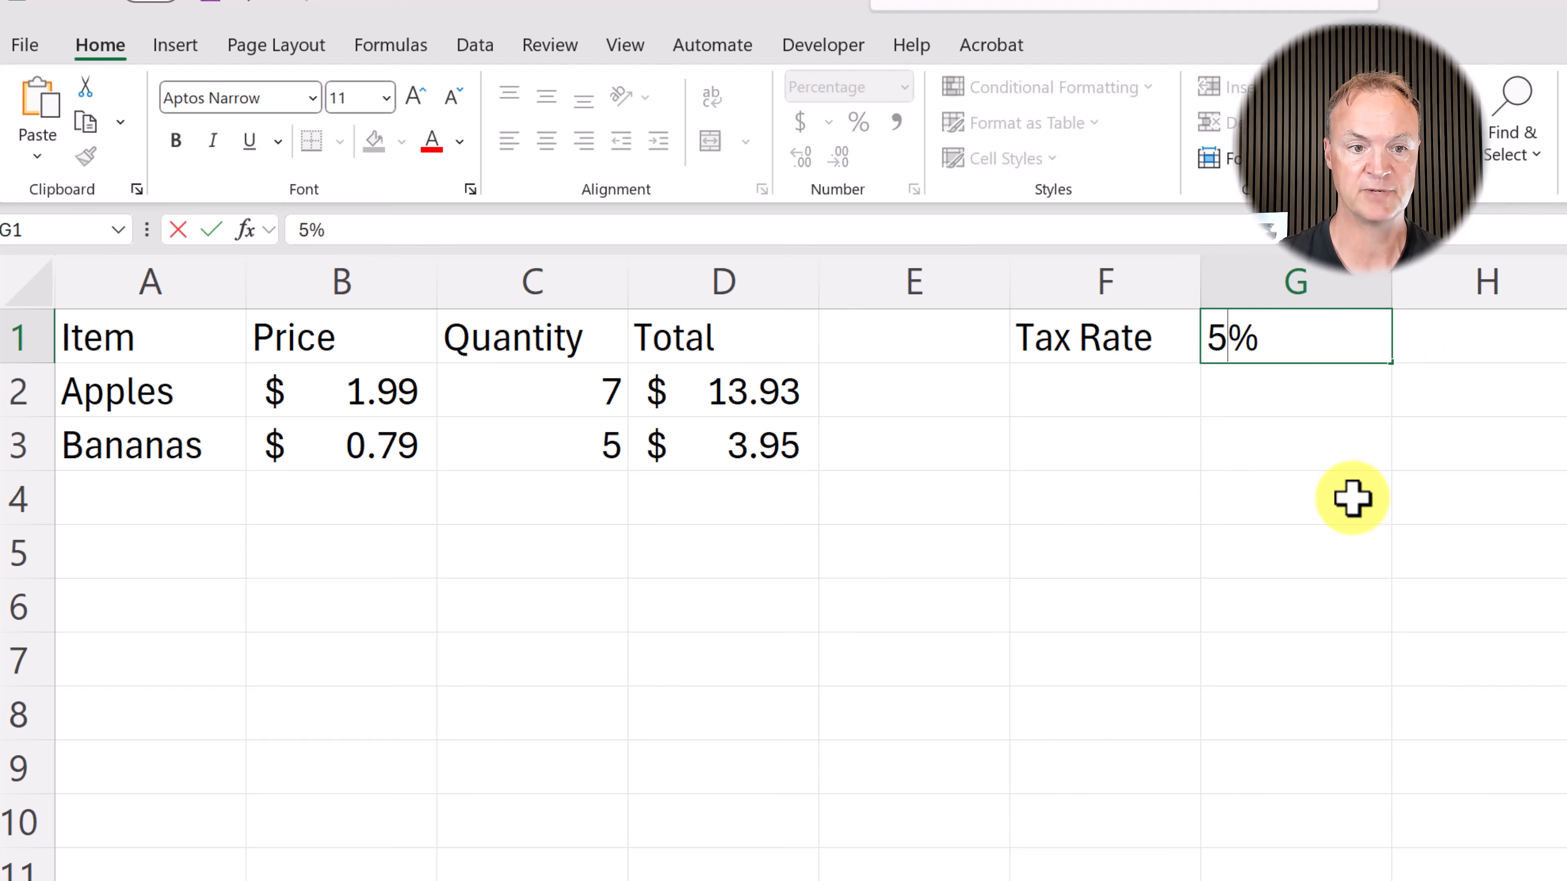
{"action": "key", "text": "Return"}
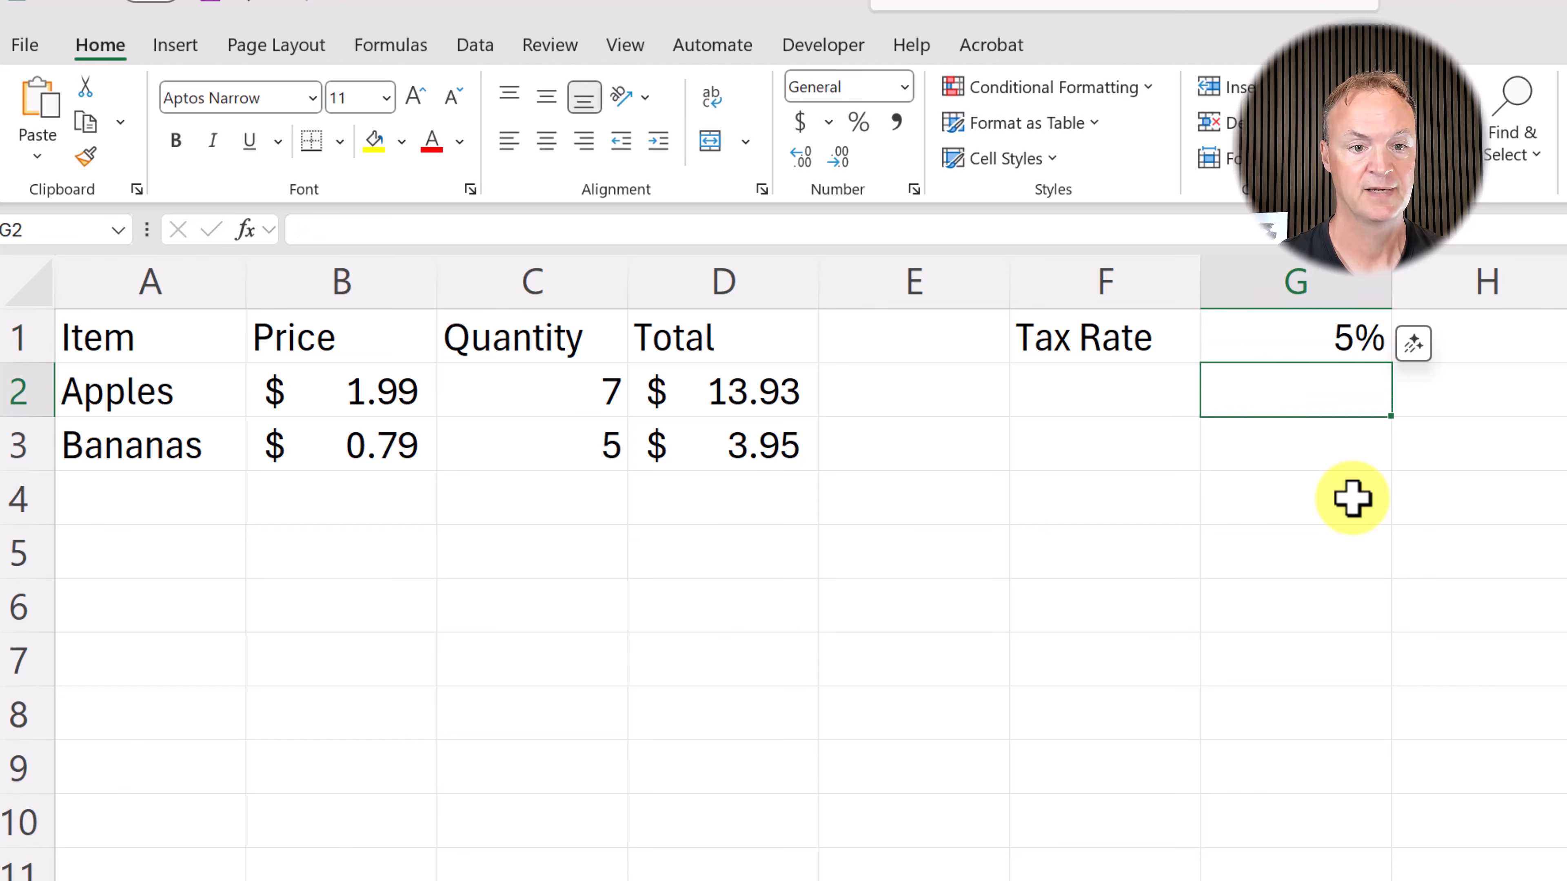
Step: Calculate the Apples tax in cell F2 with the formula =D2*G1 and fill it down to F3
{"action": "left_click", "coordinate": [1104, 407]}
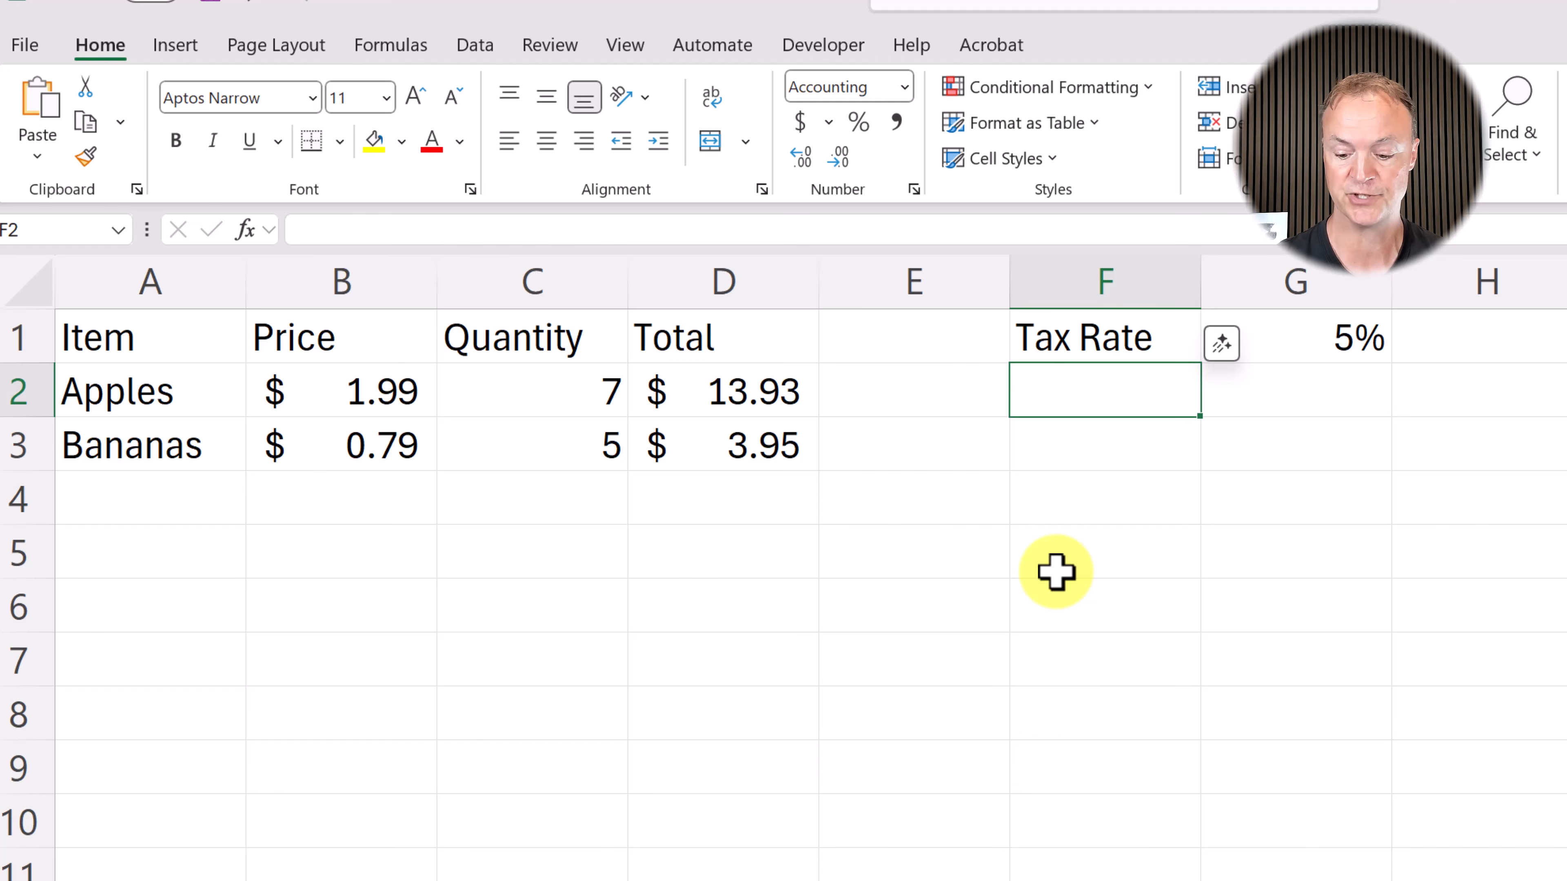
{"action": "type", "text": "="}
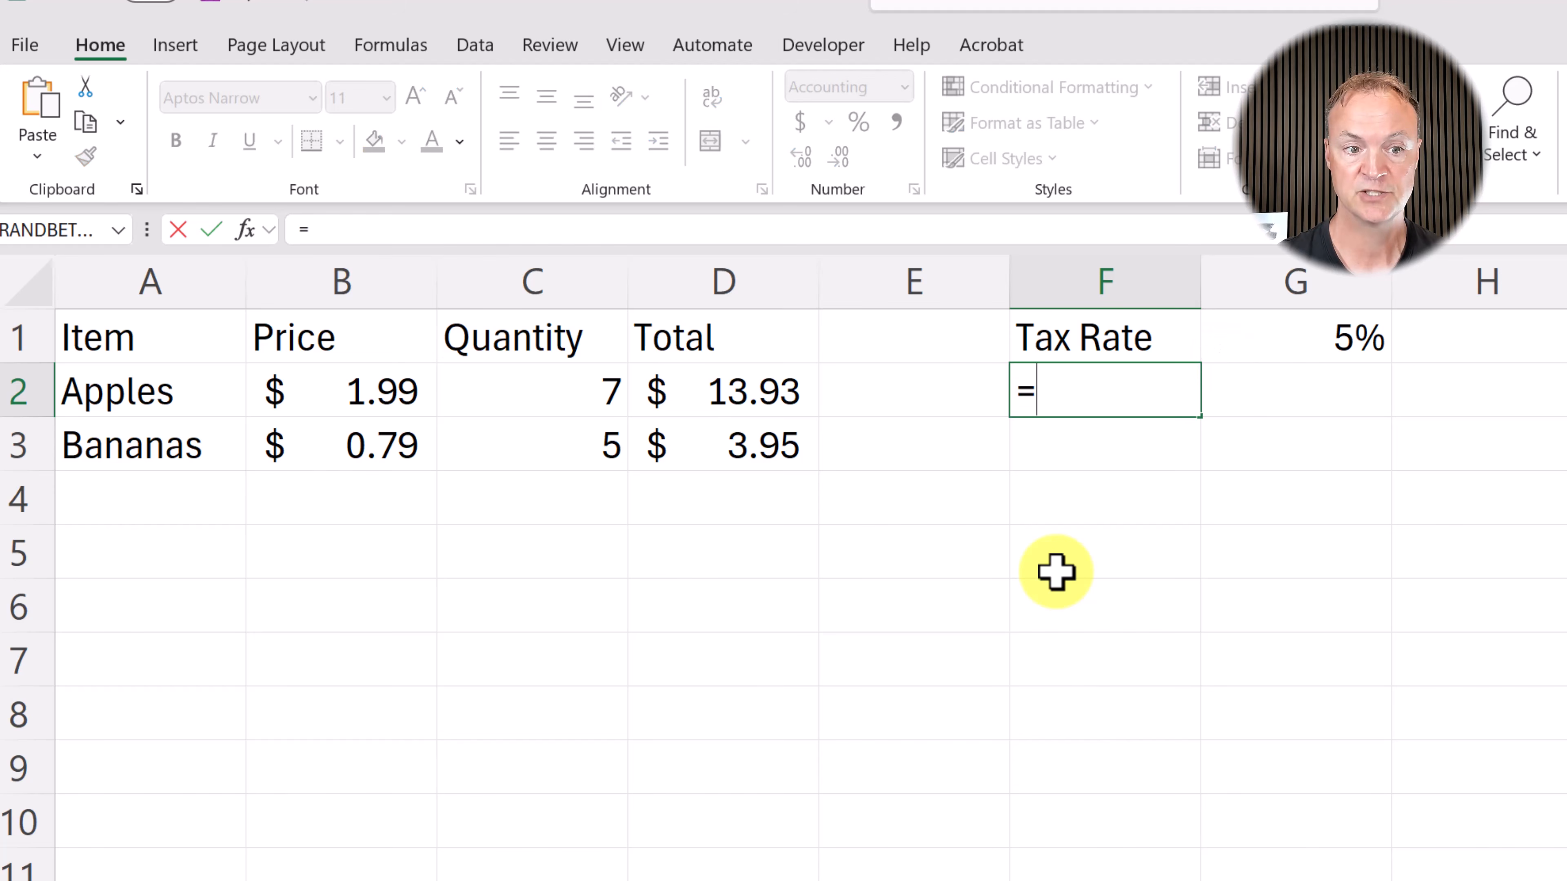
{"action": "left_click", "coordinate": [774, 390]}
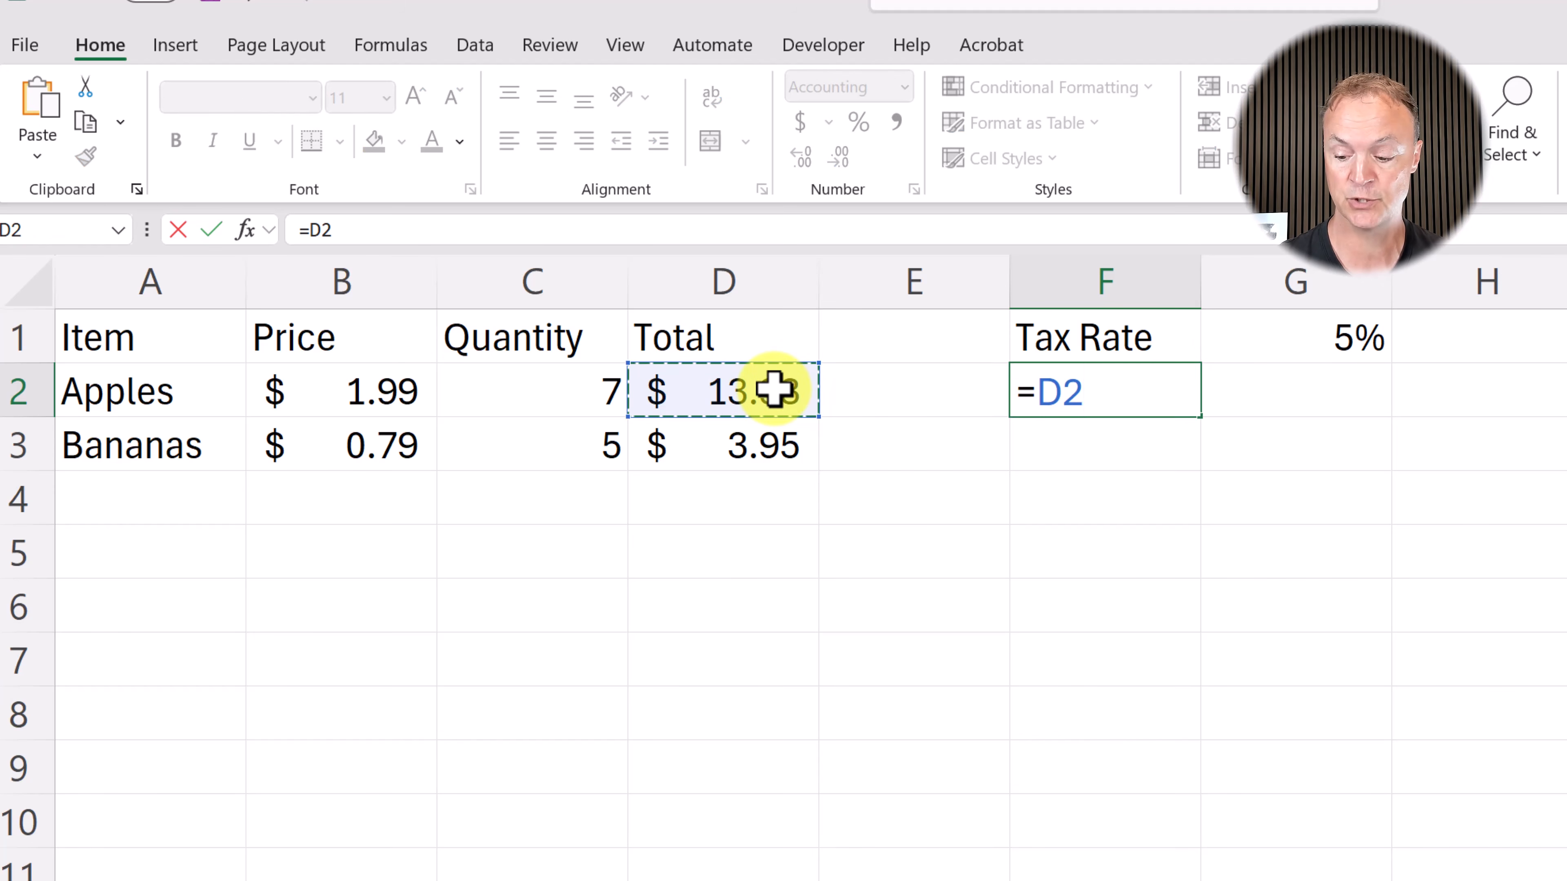
{"action": "type", "text": "*"}
{"action": "left_click", "coordinate": [1328, 356]}
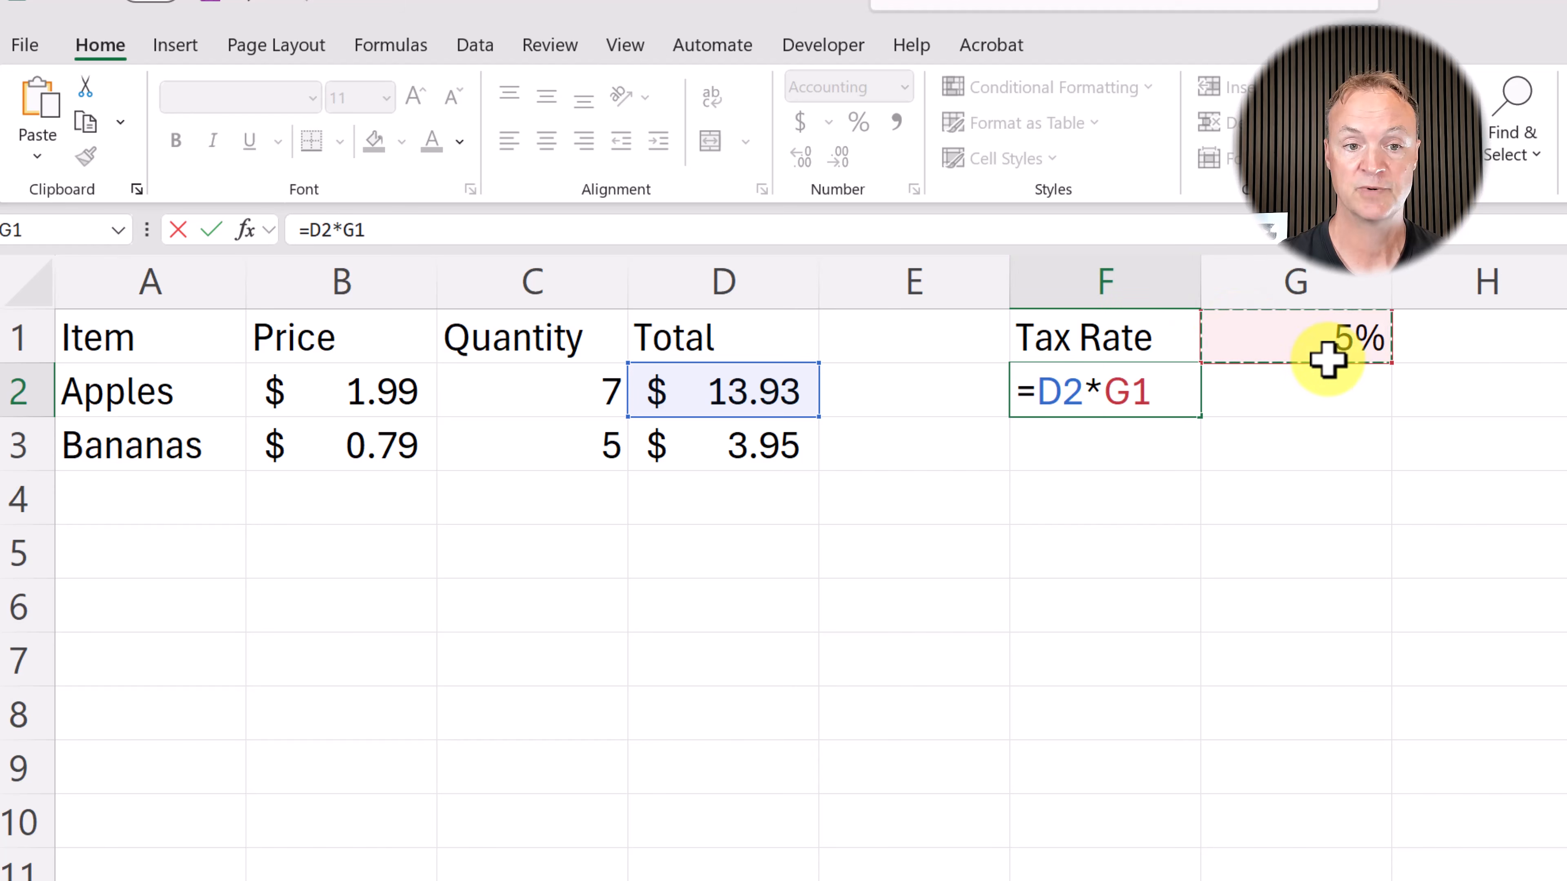
{"action": "key", "text": "Return"}
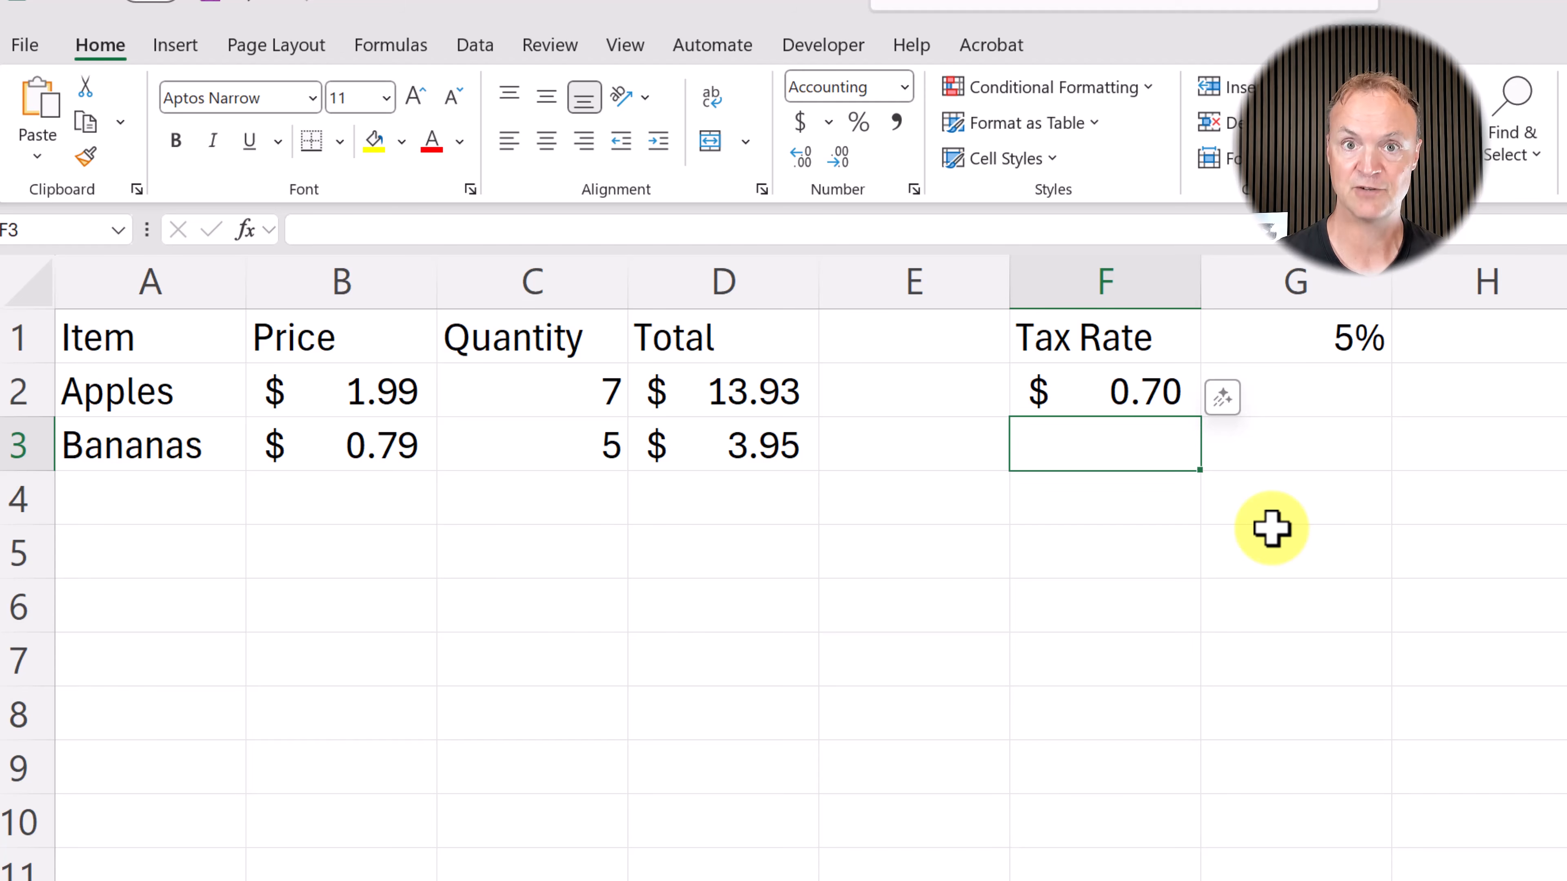
{"action": "left_click", "coordinate": [1141, 393]}
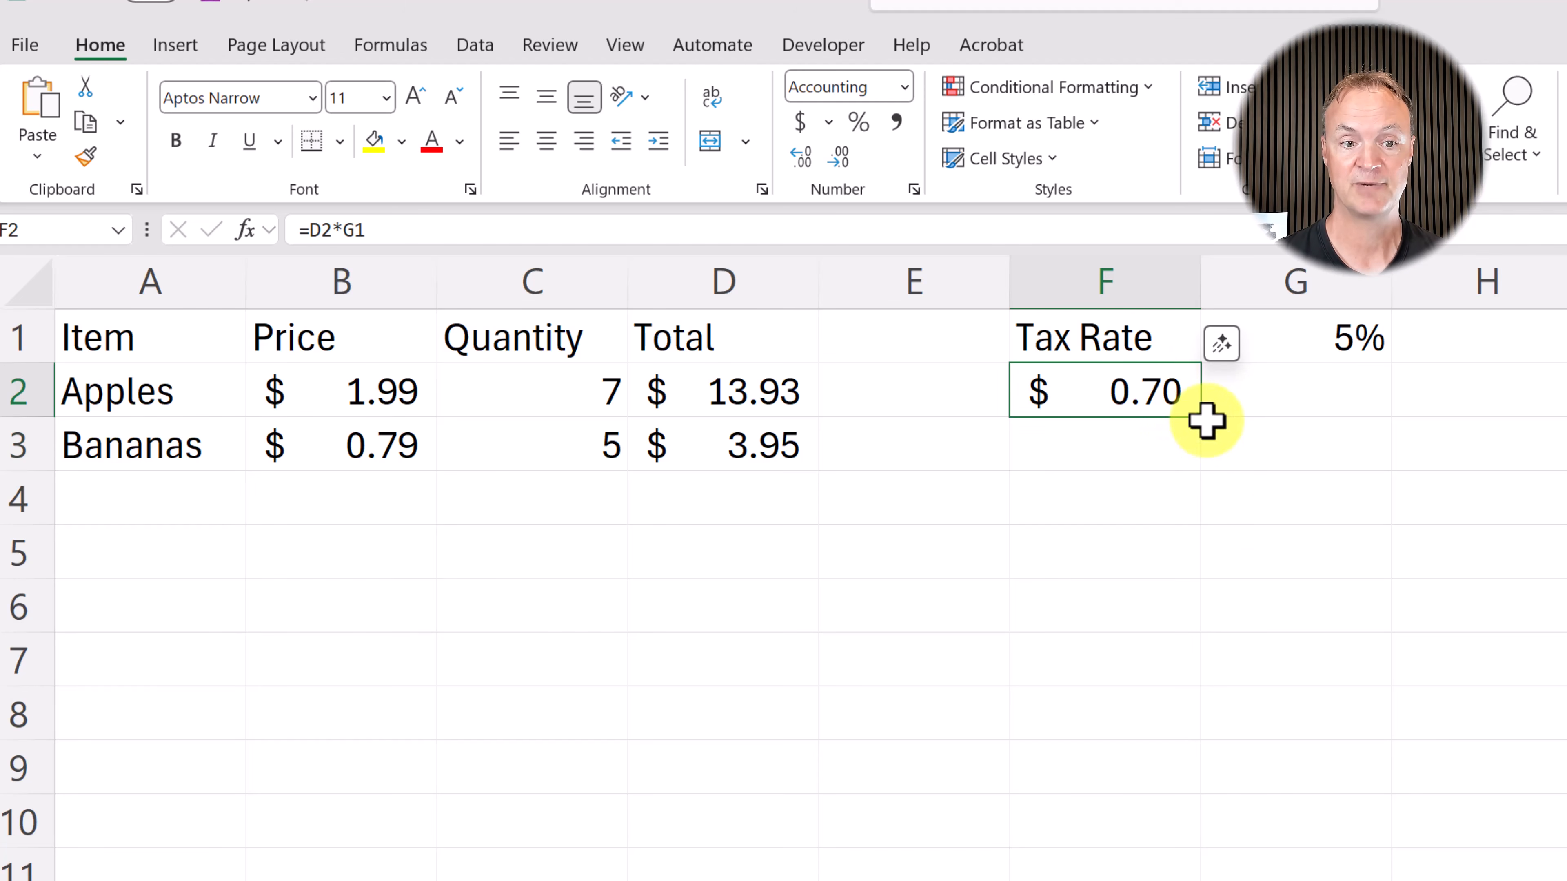
{"action": "left_click_drag", "start_coordinate": [1203, 422], "coordinate": [1193, 493]}
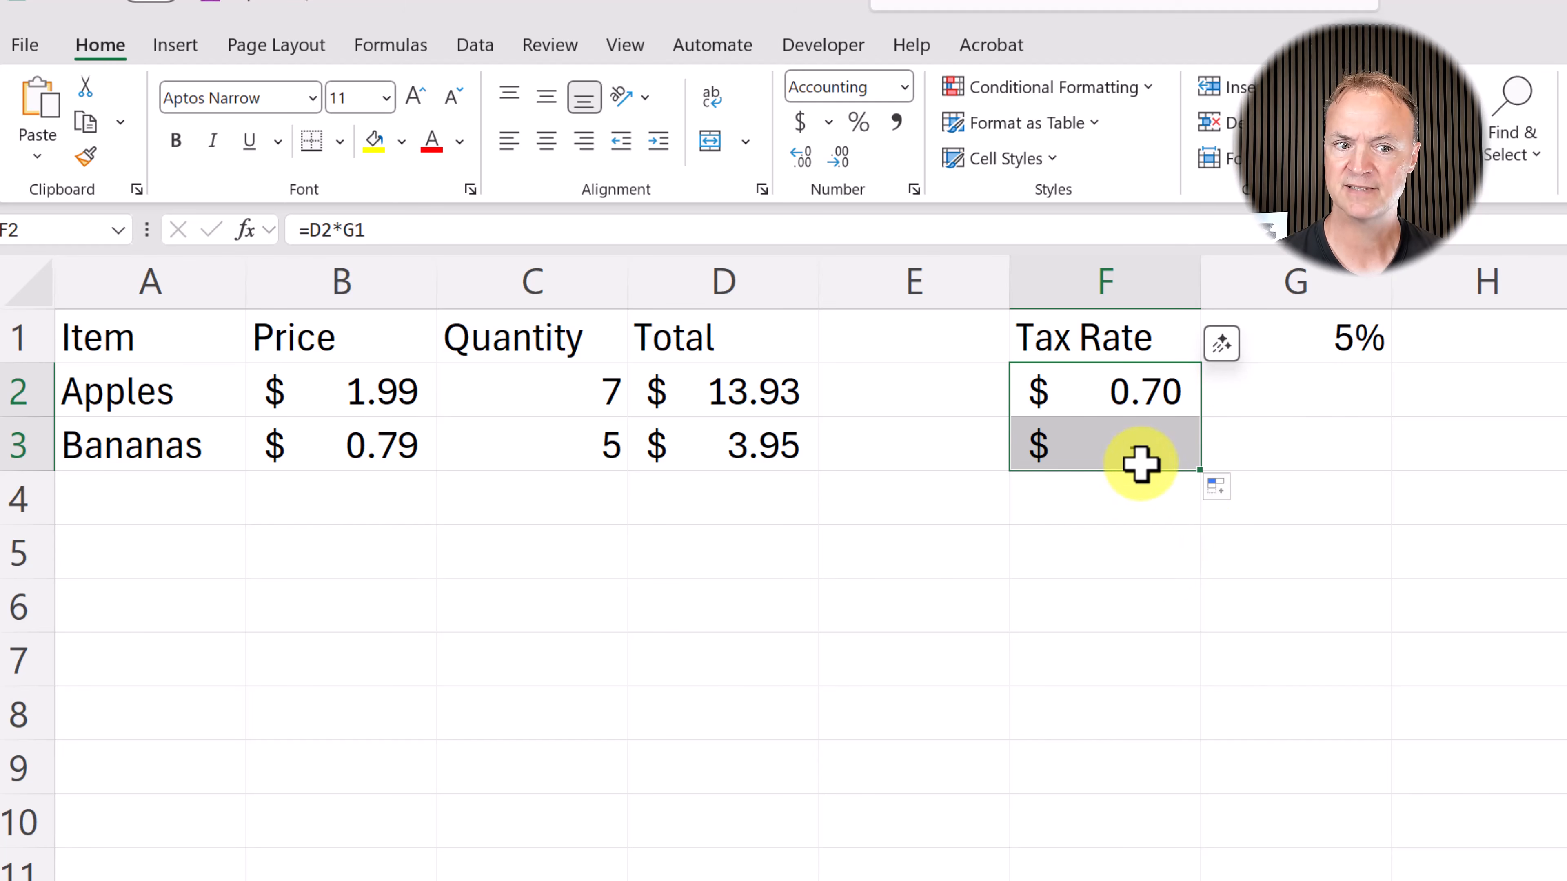
Step: Open the copied Bananas tax formula in cell F3 to inspect its cell references, leaving it as is
{"action": "left_click", "coordinate": [1139, 502]}
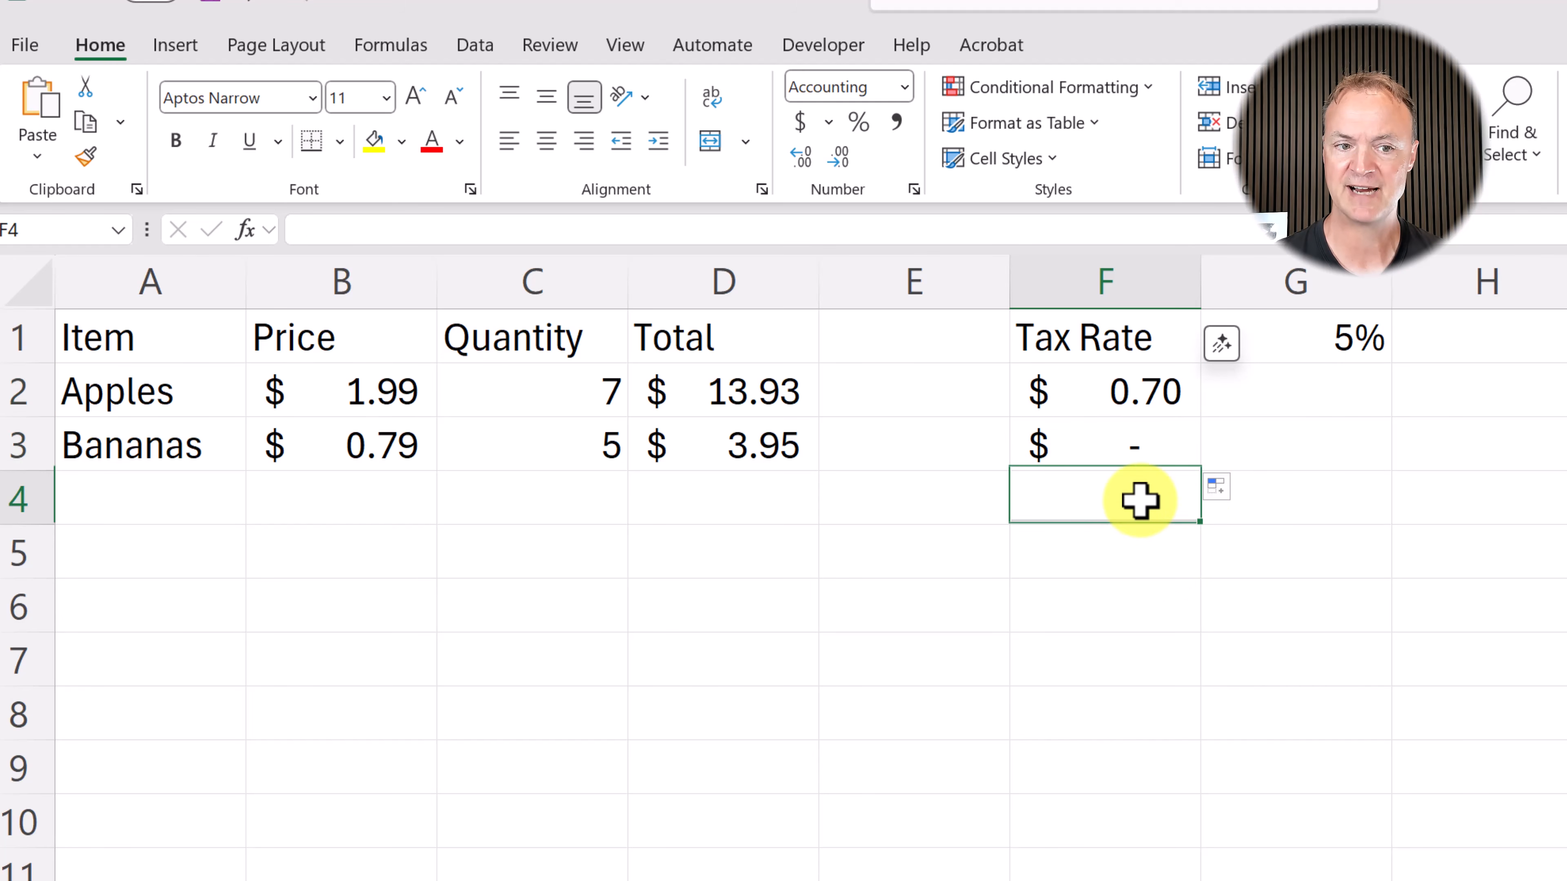
{"action": "left_click", "coordinate": [1132, 448]}
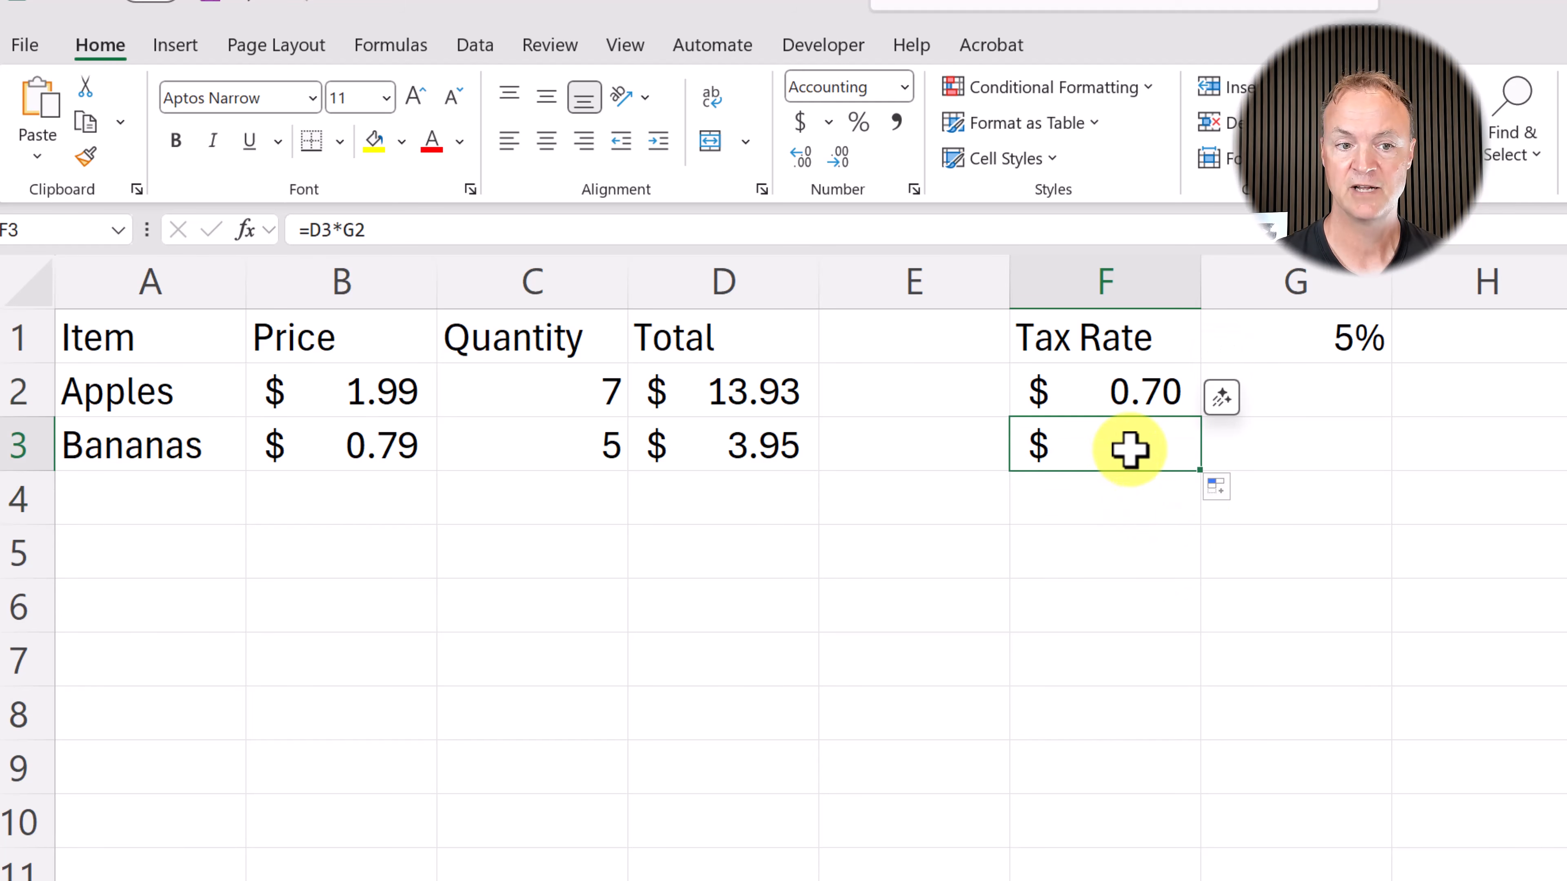
{"action": "double_click", "coordinate": [1153, 450]}
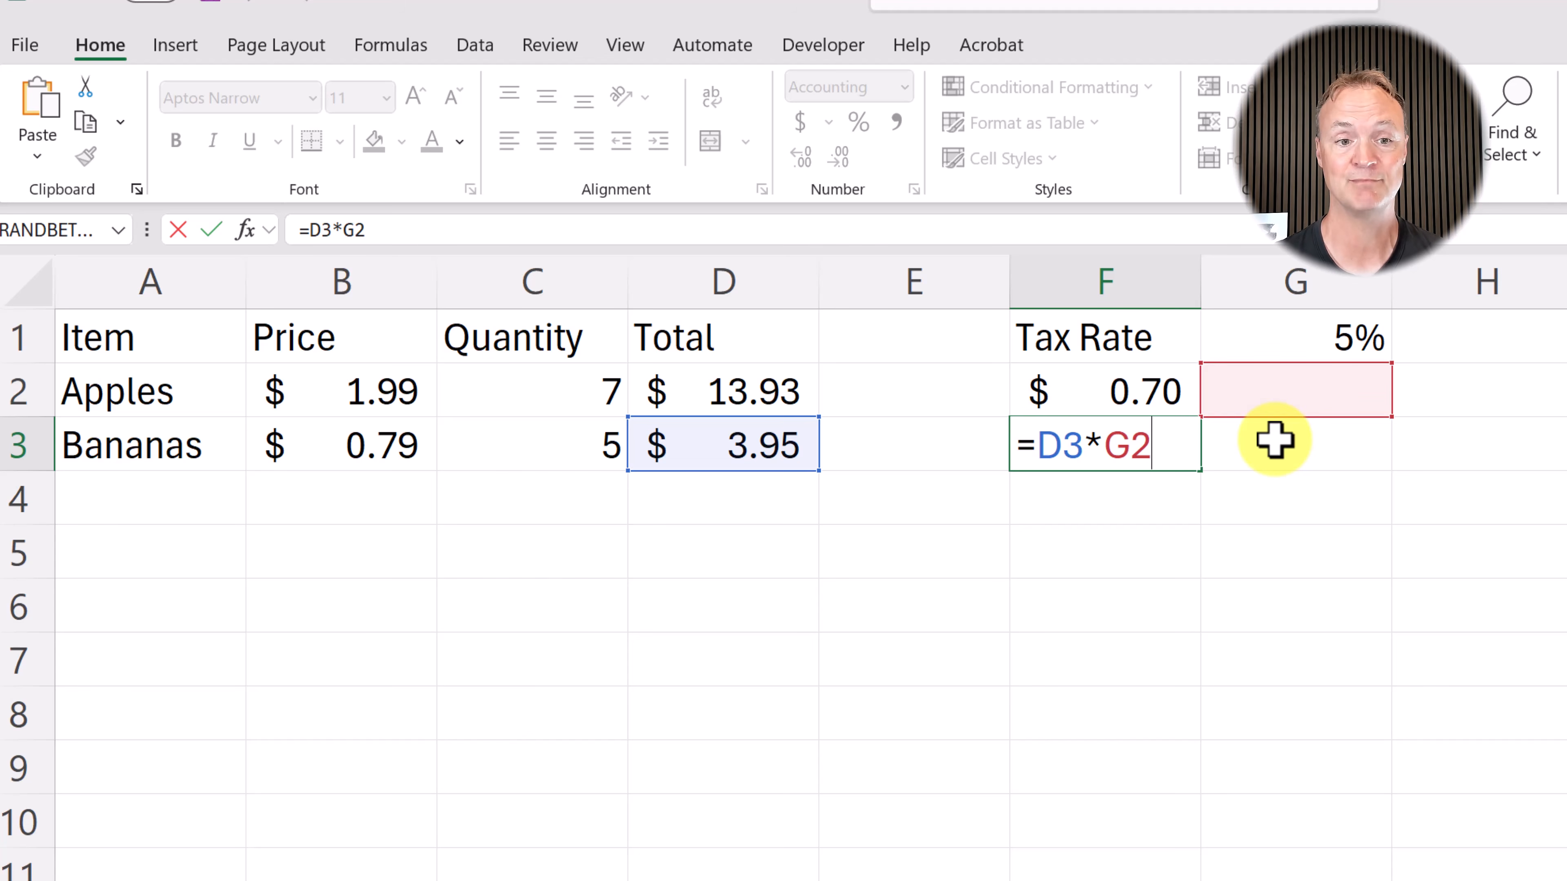
{"action": "key", "text": "Return"}
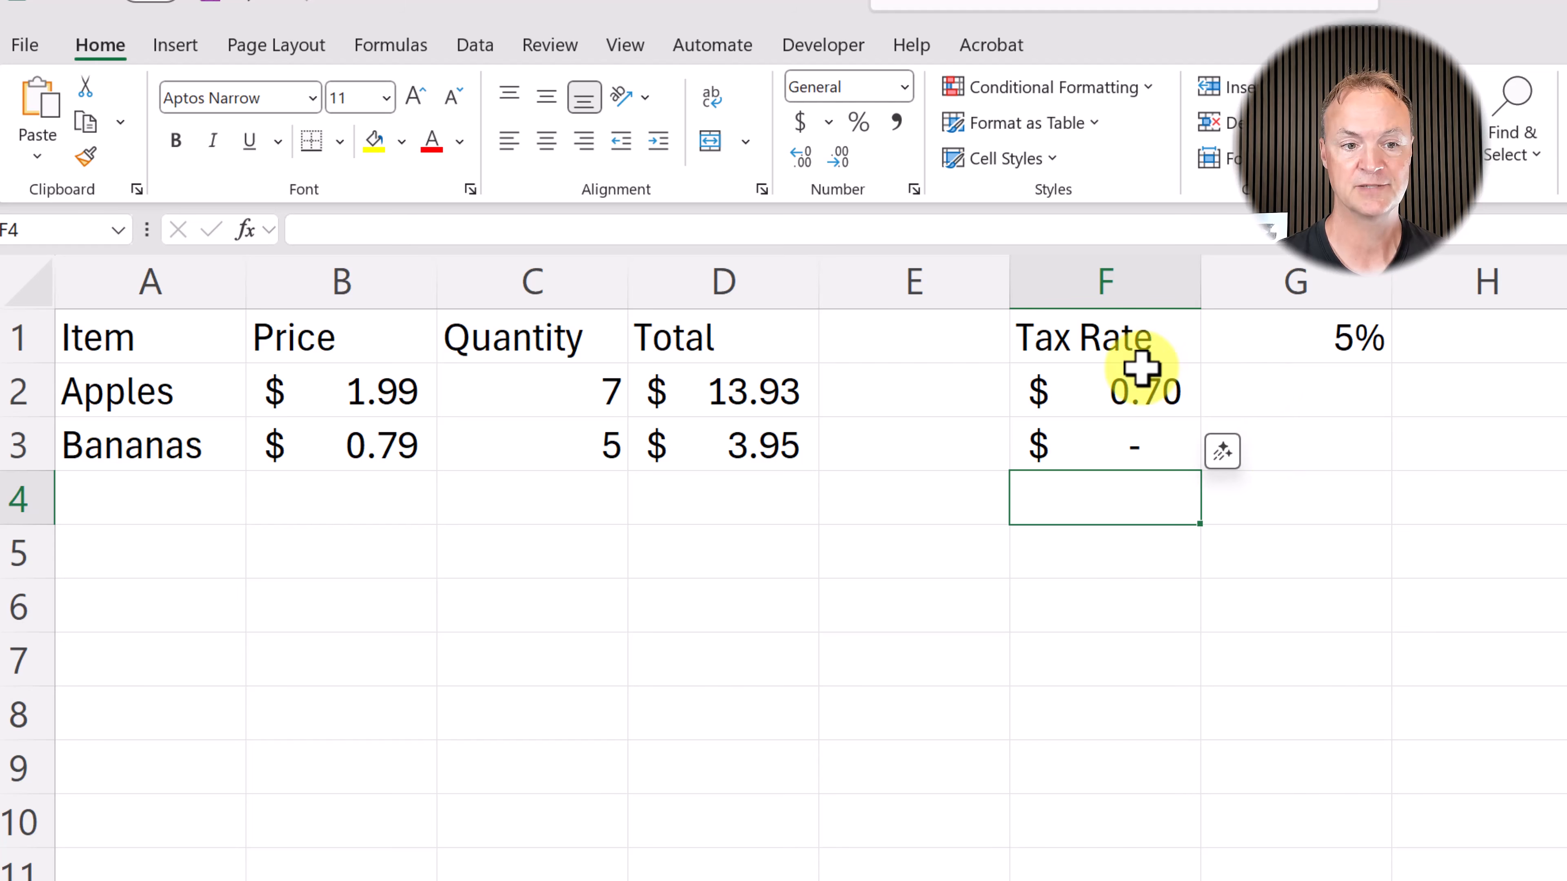
Step: Clear the tax formulas in F2:F3 and enter =D2*$G$1 in F2 with an absolute reference to the tax rate
{"action": "left_click_drag", "start_coordinate": [1140, 371], "coordinate": [1147, 462]}
{"action": "key", "text": "Delete"}
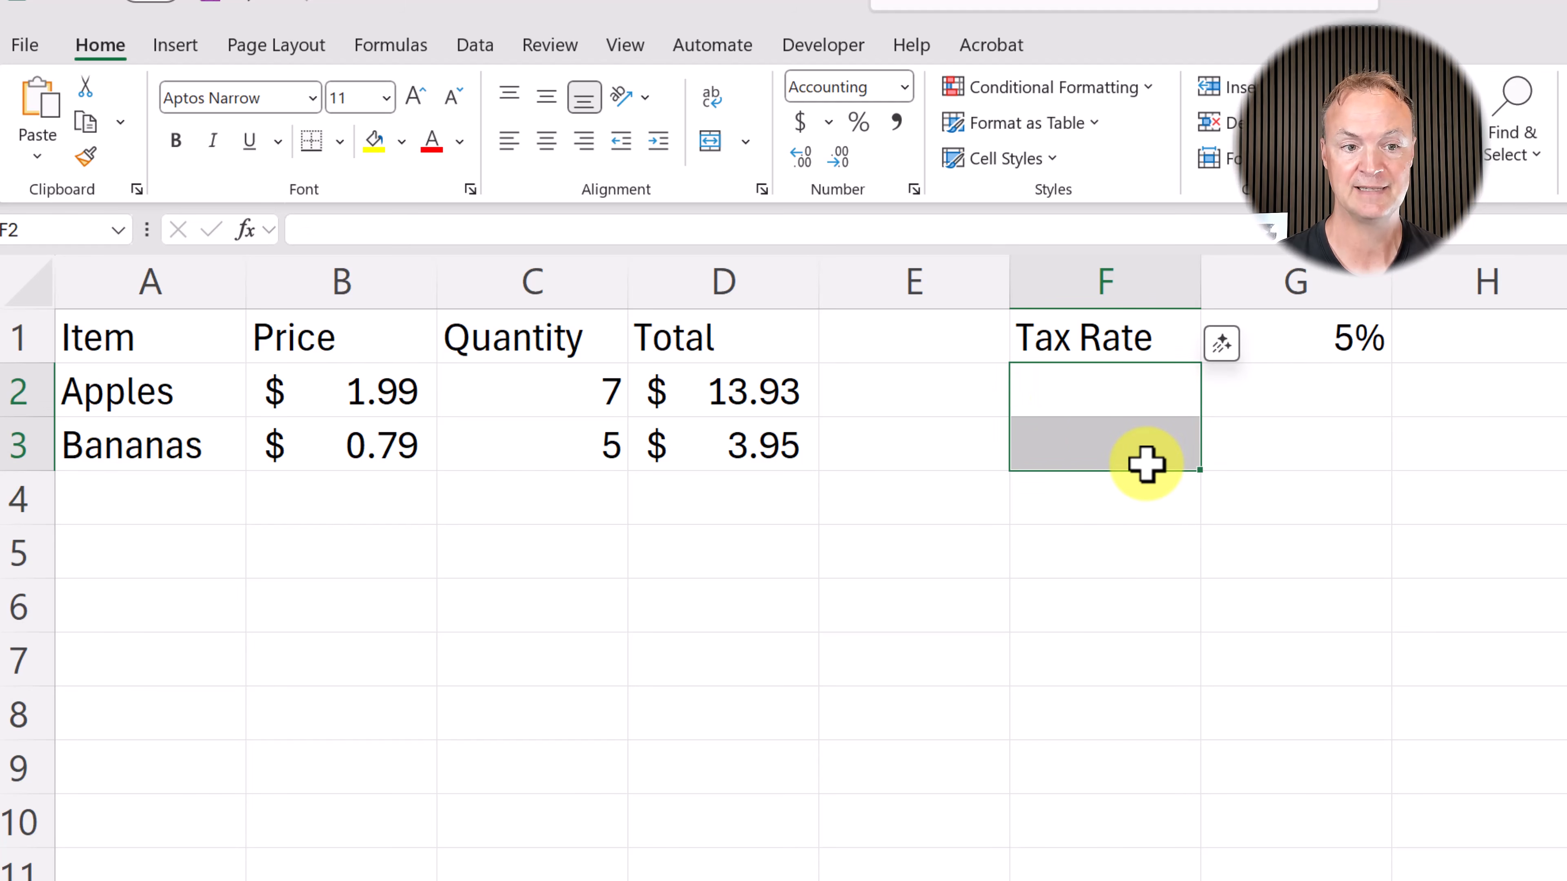
{"action": "left_click", "coordinate": [1125, 388]}
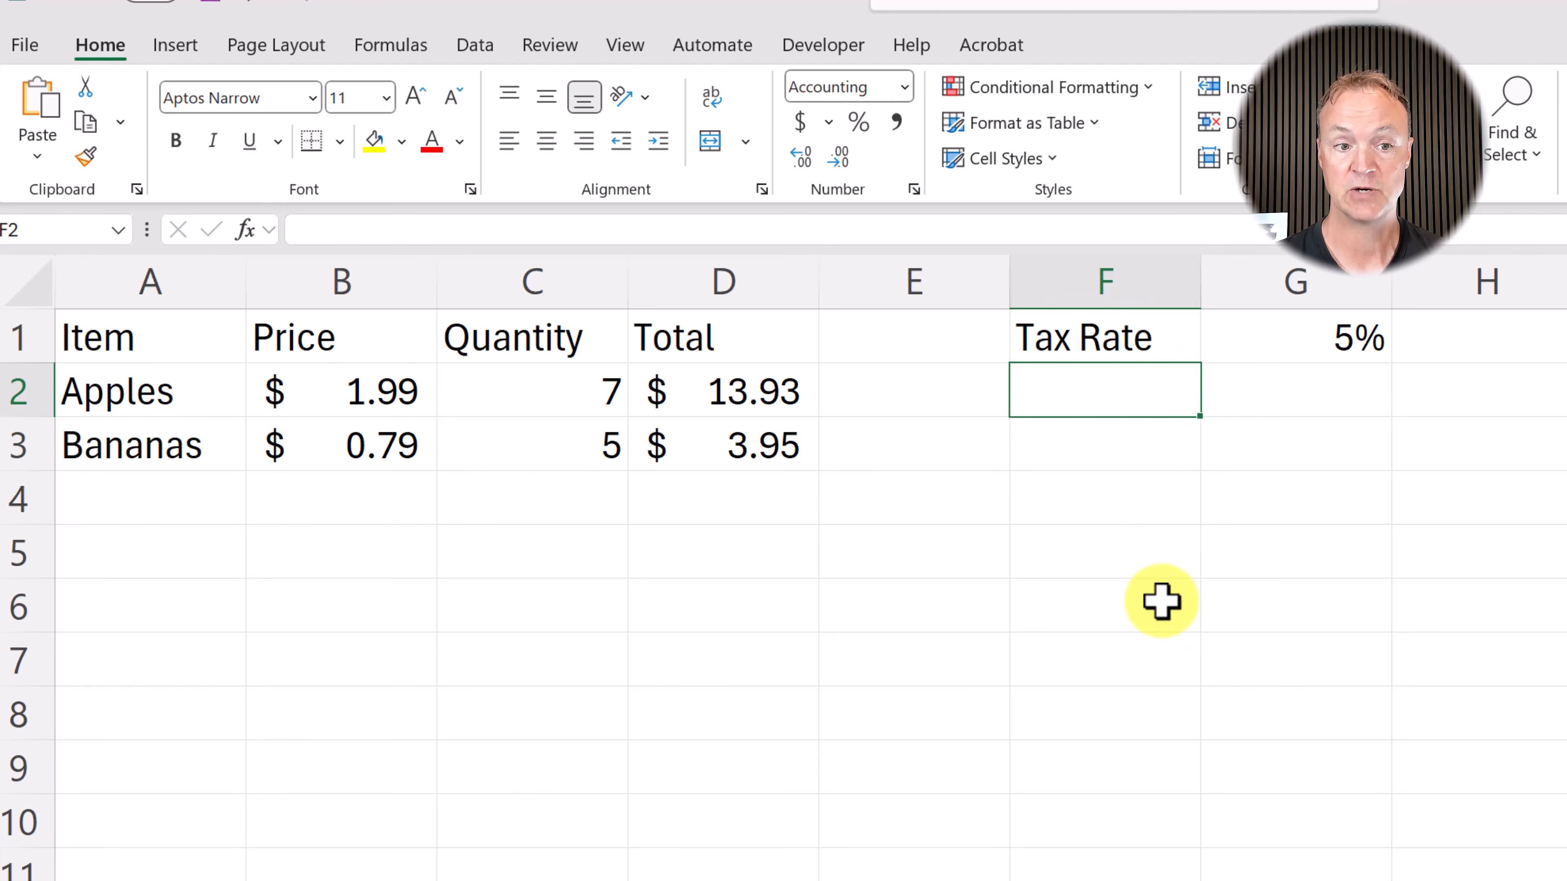
{"action": "type", "text": "="}
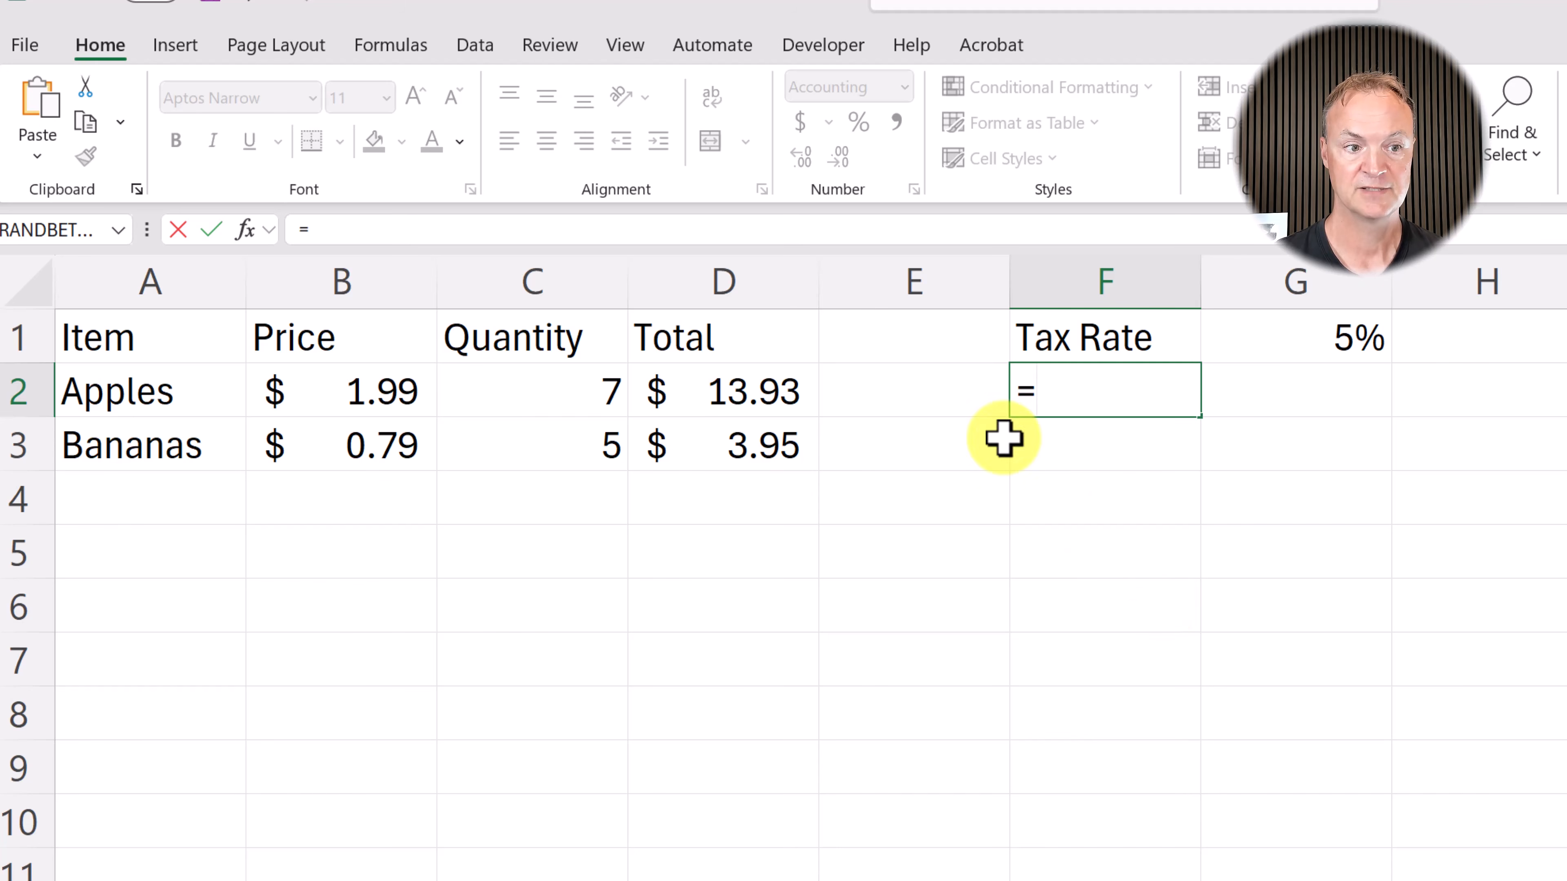
{"action": "left_click", "coordinate": [722, 388]}
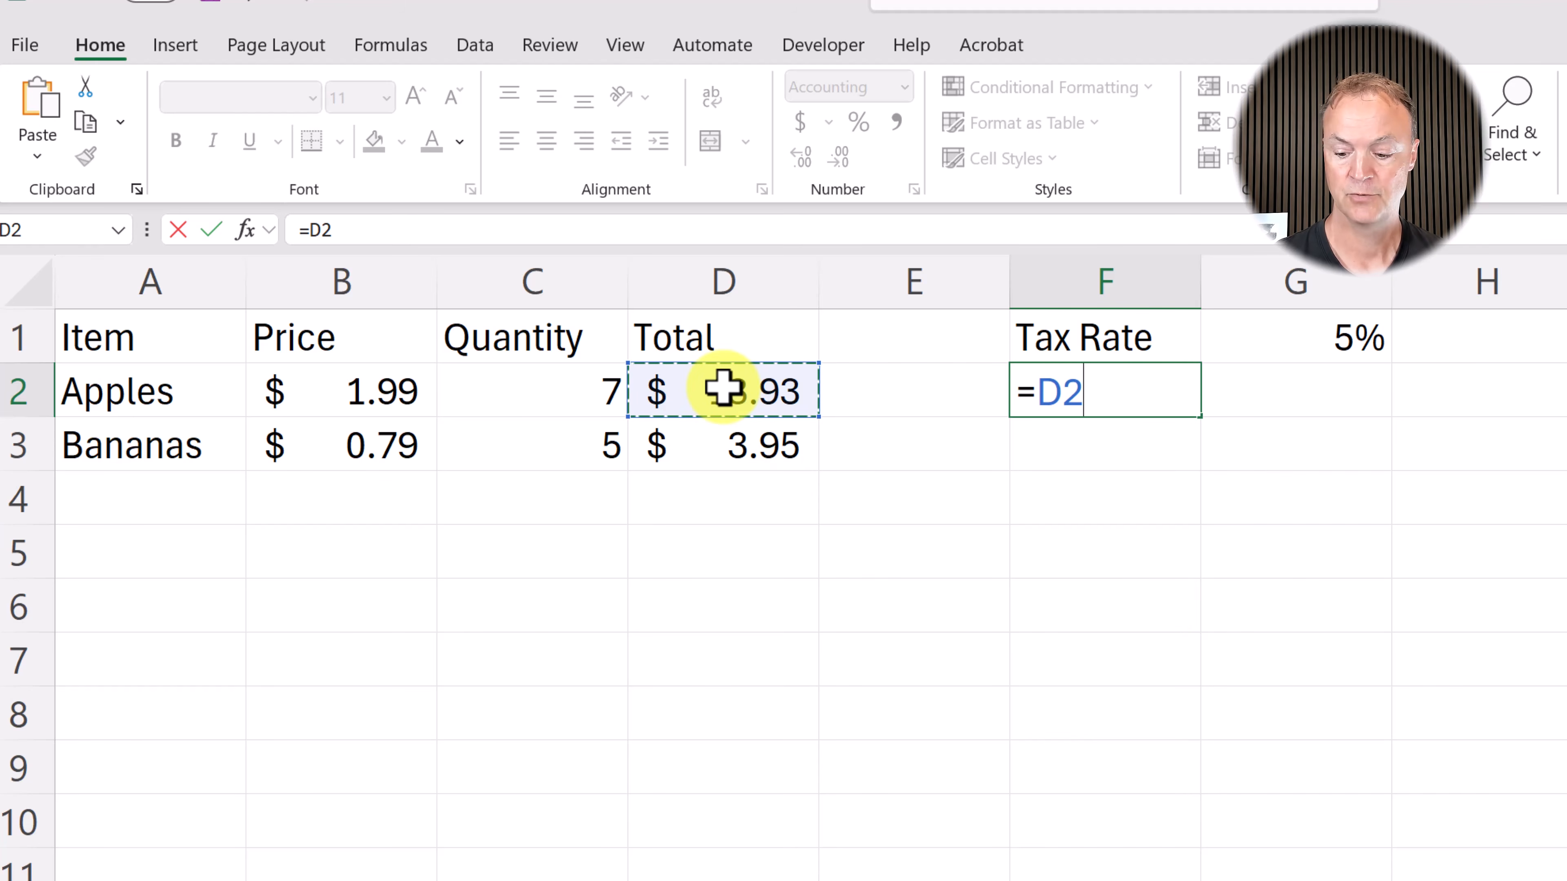
{"action": "type", "text": "*"}
{"action": "left_click", "coordinate": [1280, 347]}
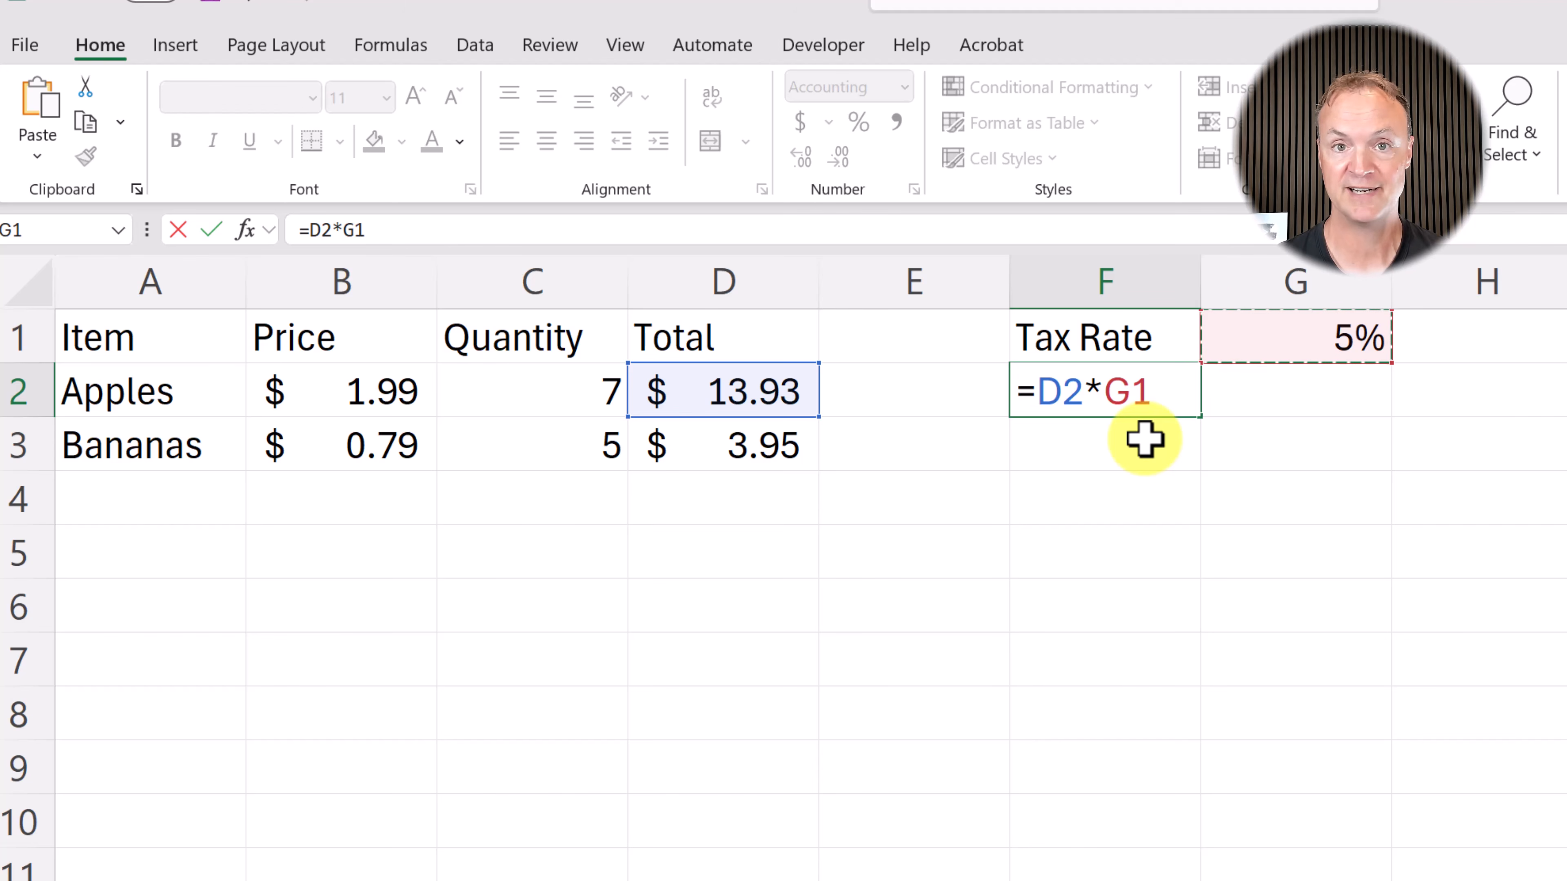
{"action": "left_click", "coordinate": [1130, 395]}
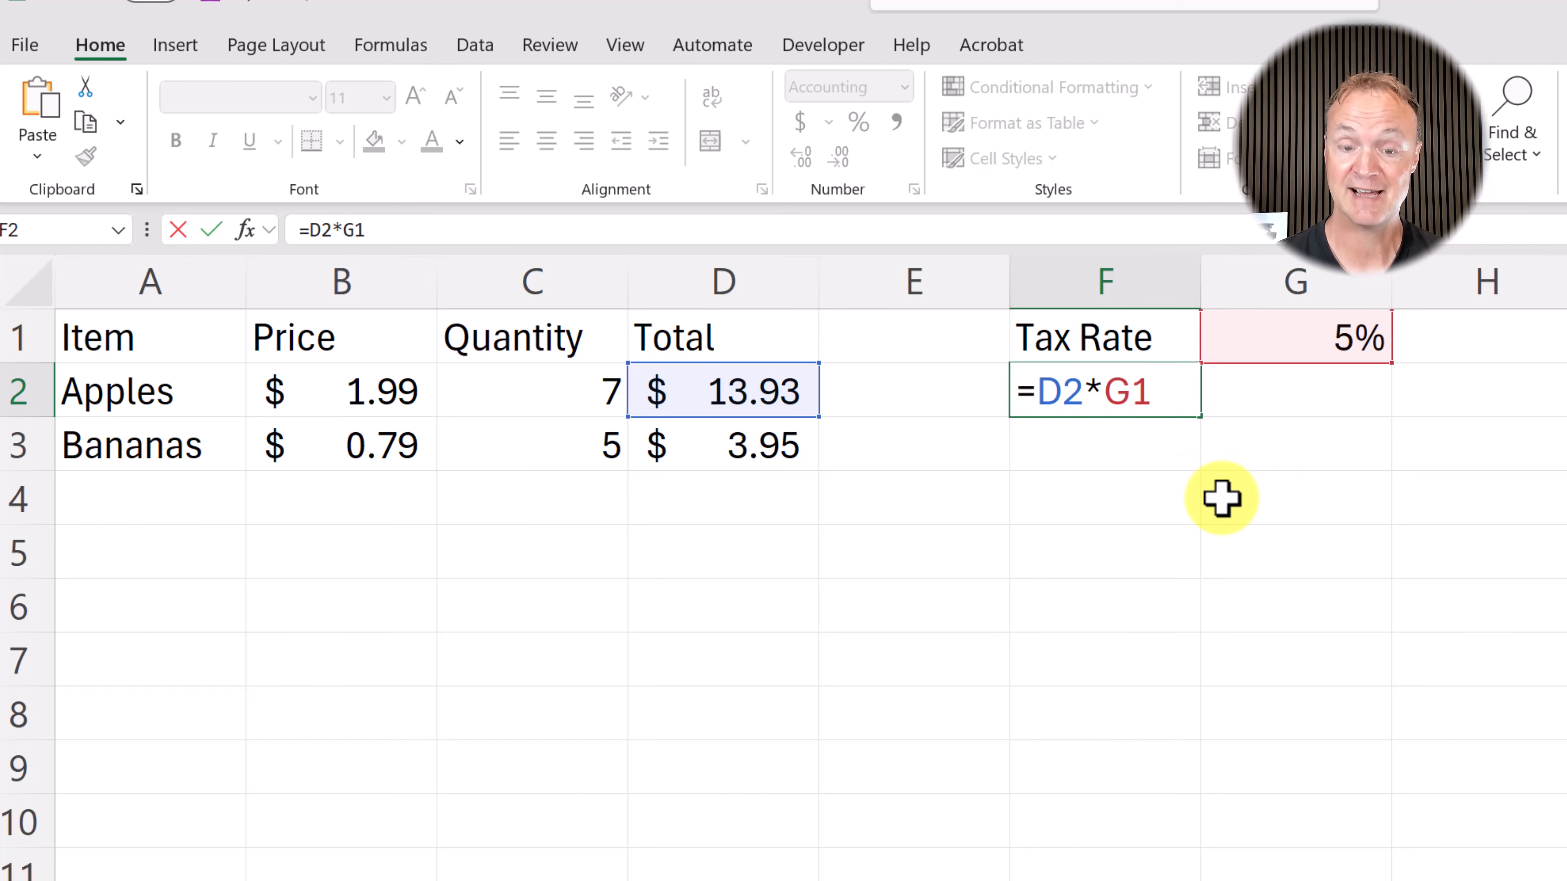
{"action": "key", "text": "F4"}
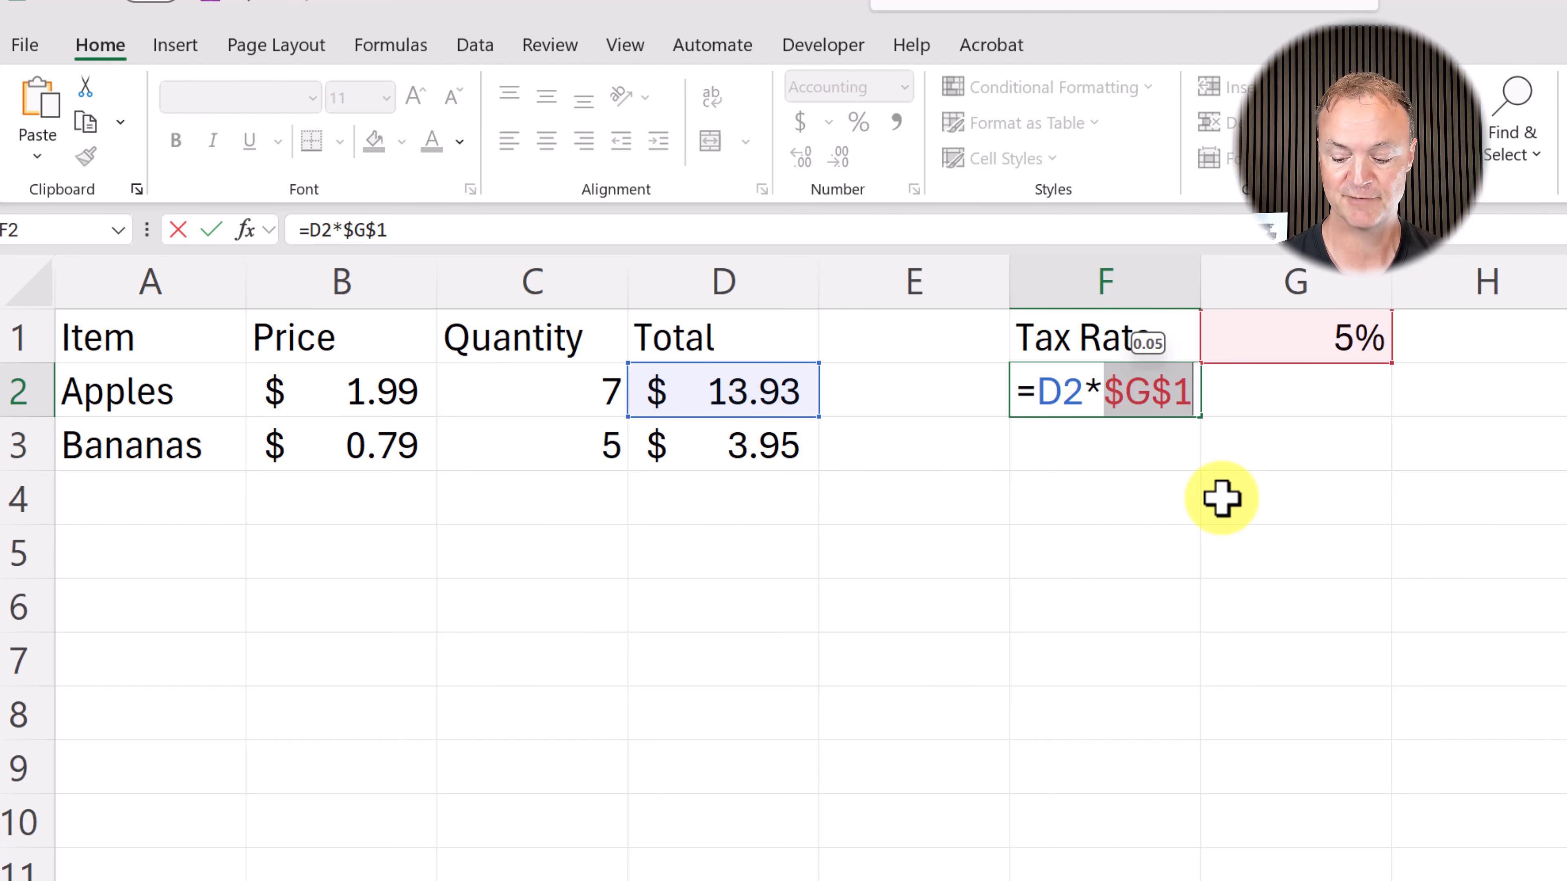
{"action": "key", "text": "Return"}
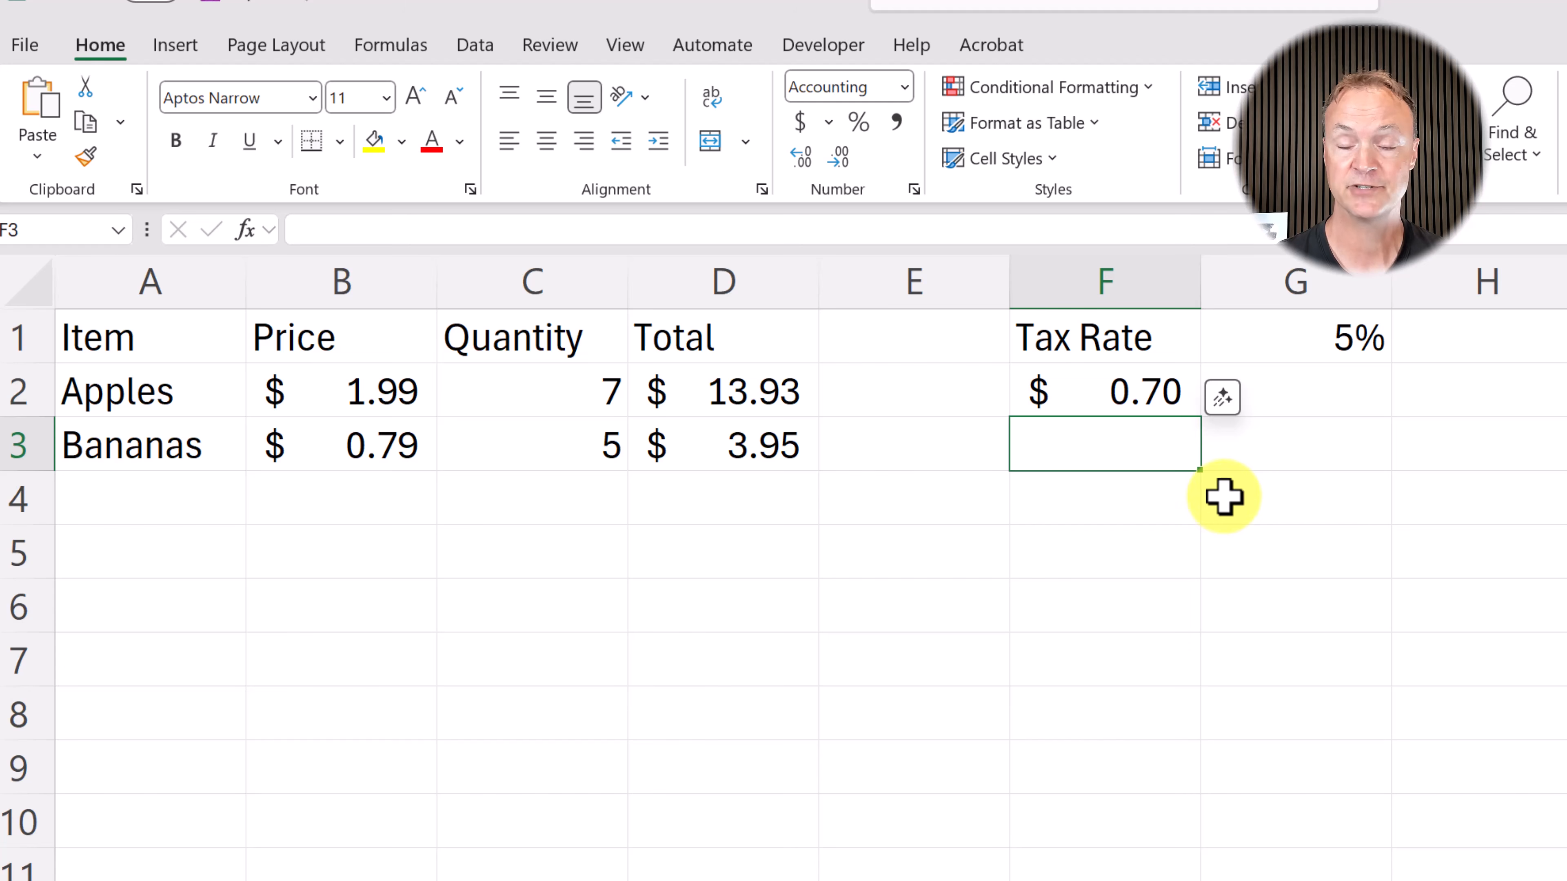
Step: Fill the Apples tax formula from F2 down to F3 and open the copied formula for inspection
{"action": "left_click", "coordinate": [1142, 392]}
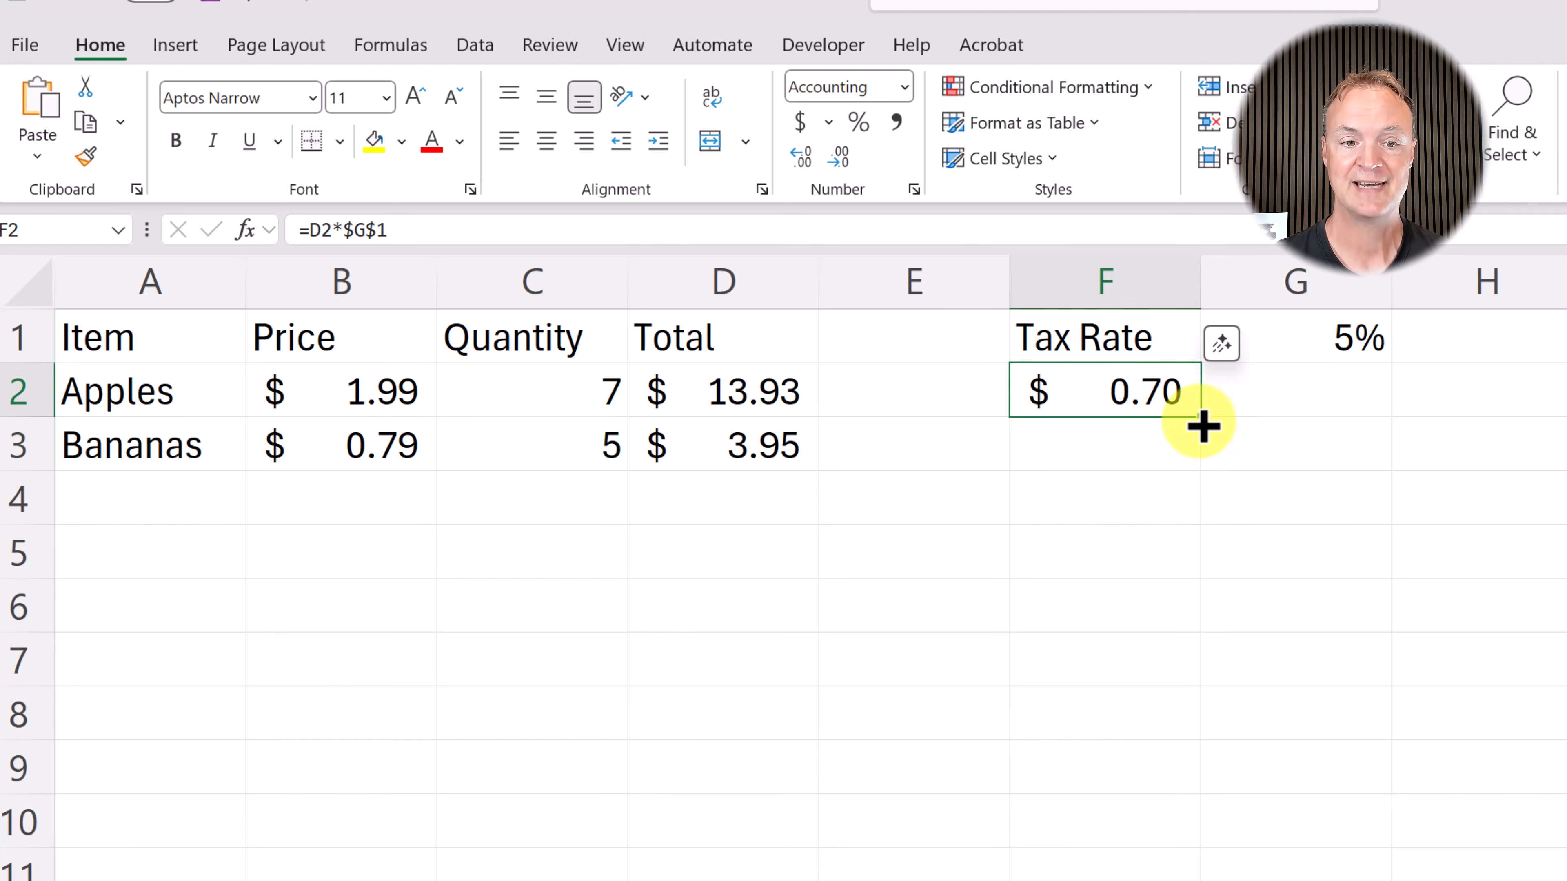
{"action": "left_click_drag", "start_coordinate": [1186, 458], "coordinate": [1187, 460]}
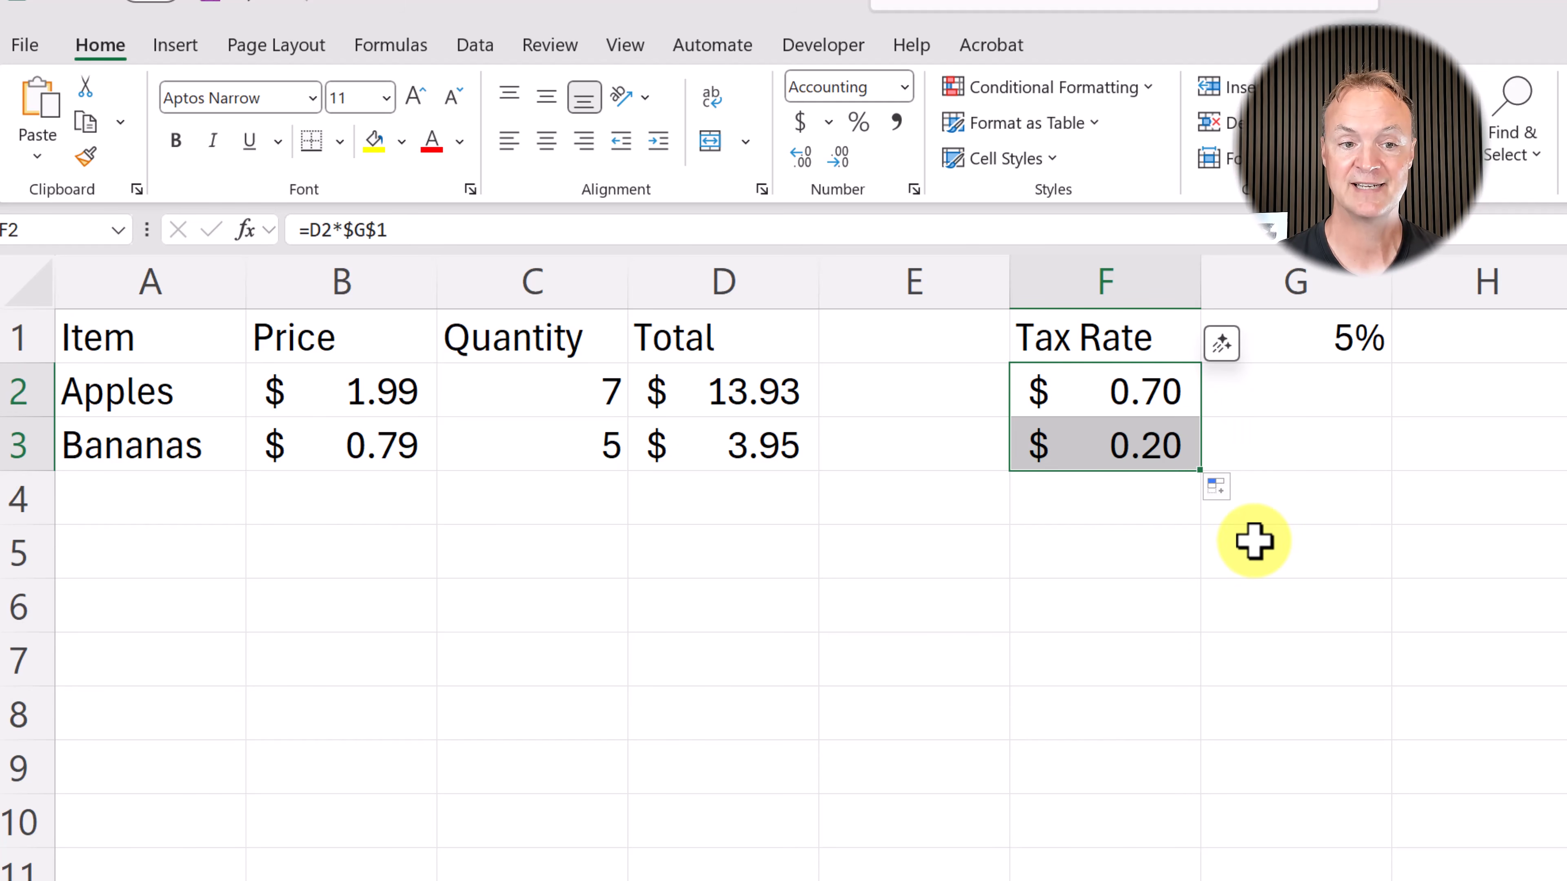
{"action": "double_click", "coordinate": [1149, 460]}
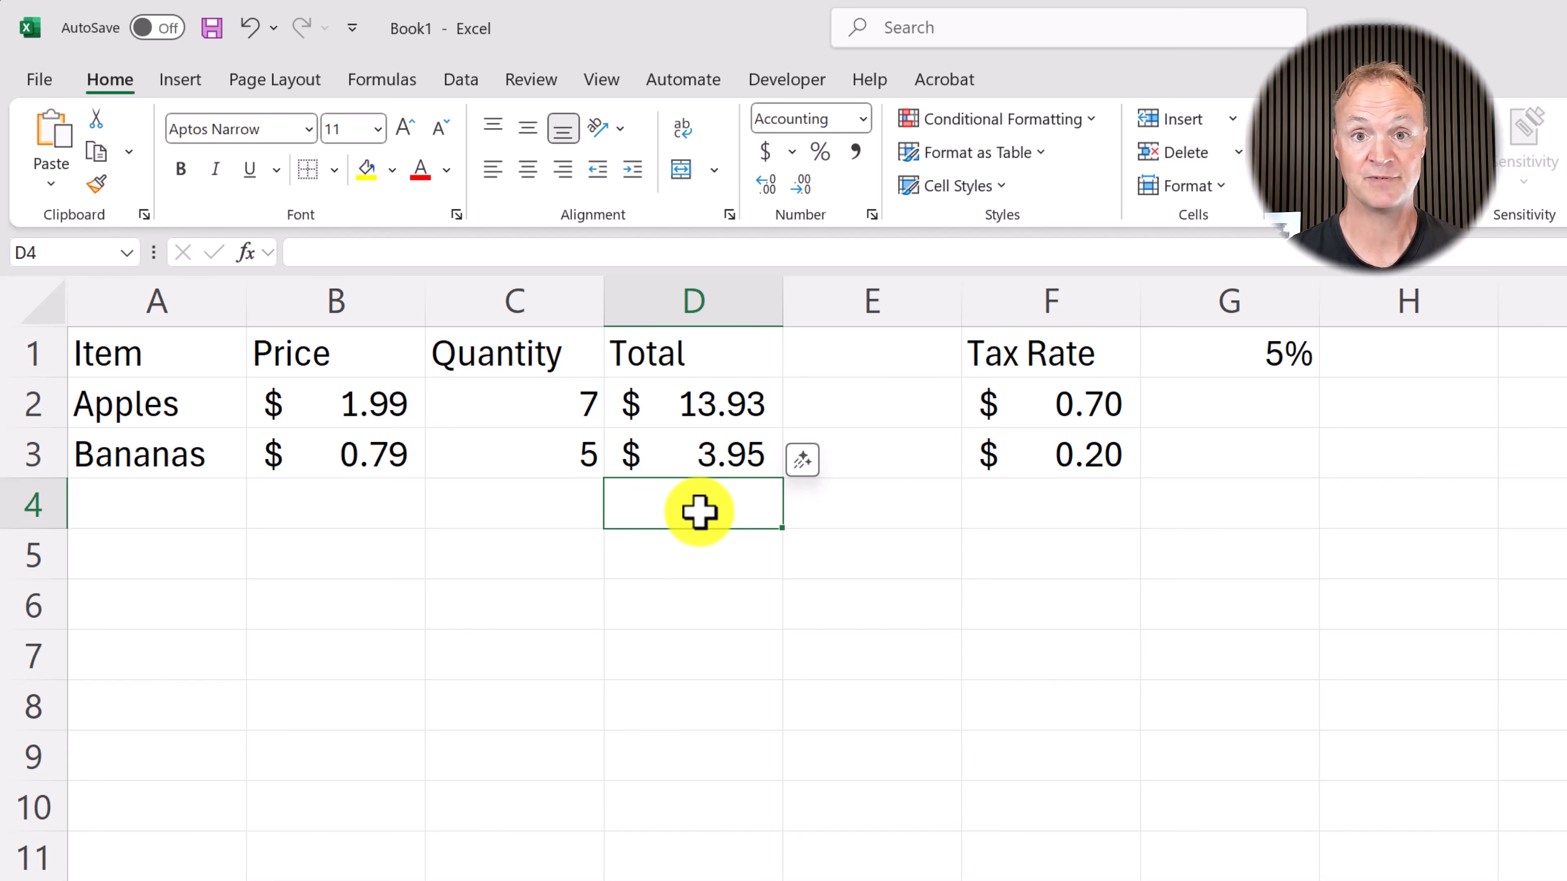
Step: Add the Apples and Bananas totals in cell D4 with the formula =D2+D3, and clear the cell again
{"action": "type", "text": "="}
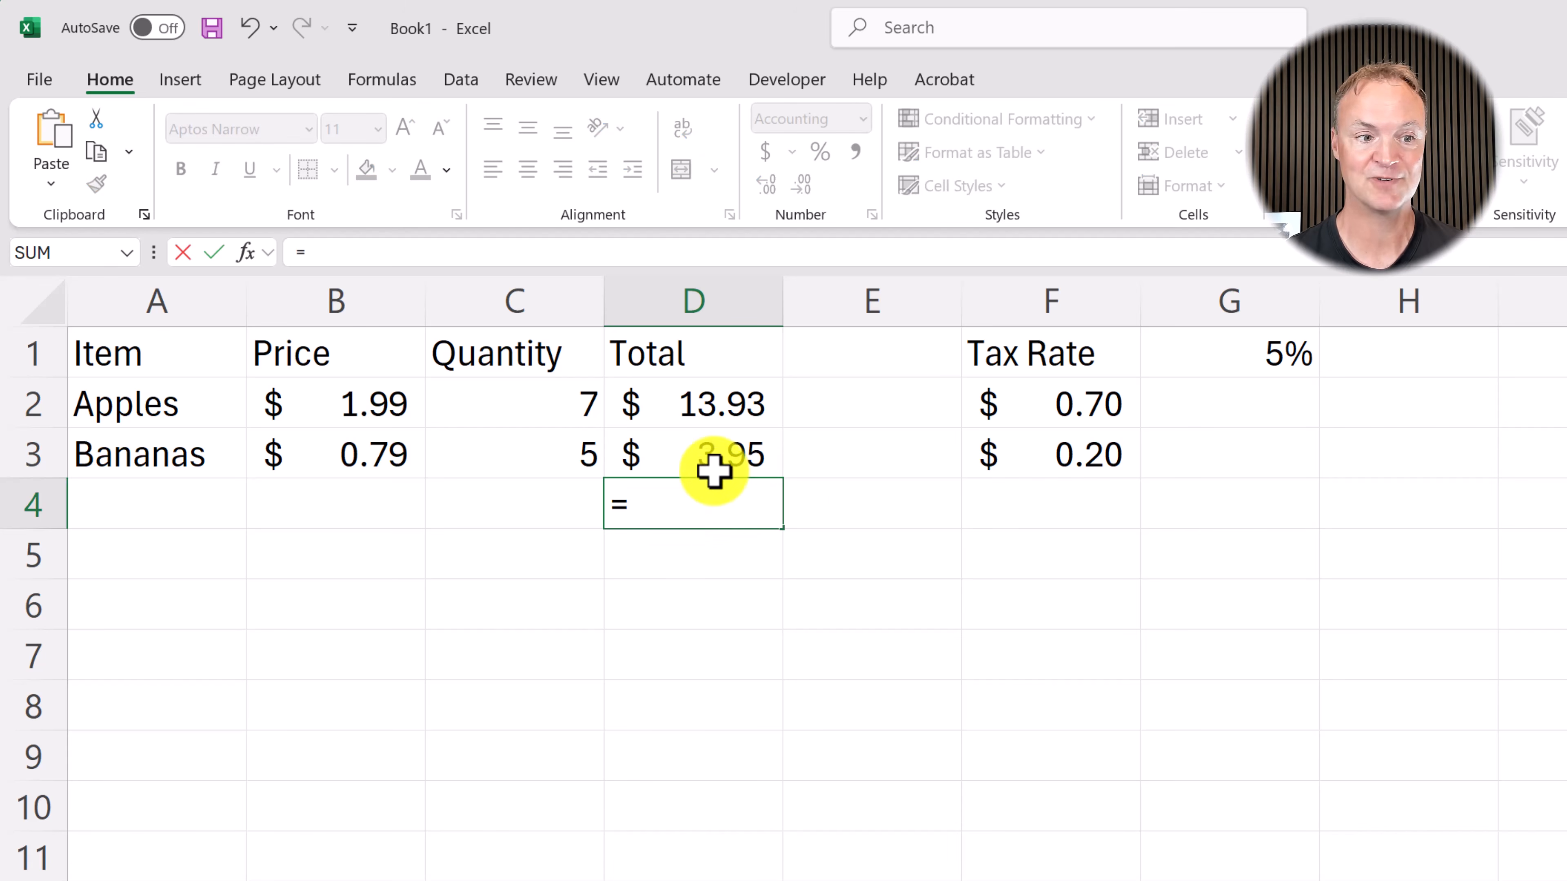
{"action": "left_click", "coordinate": [719, 415]}
{"action": "type", "text": "+"}
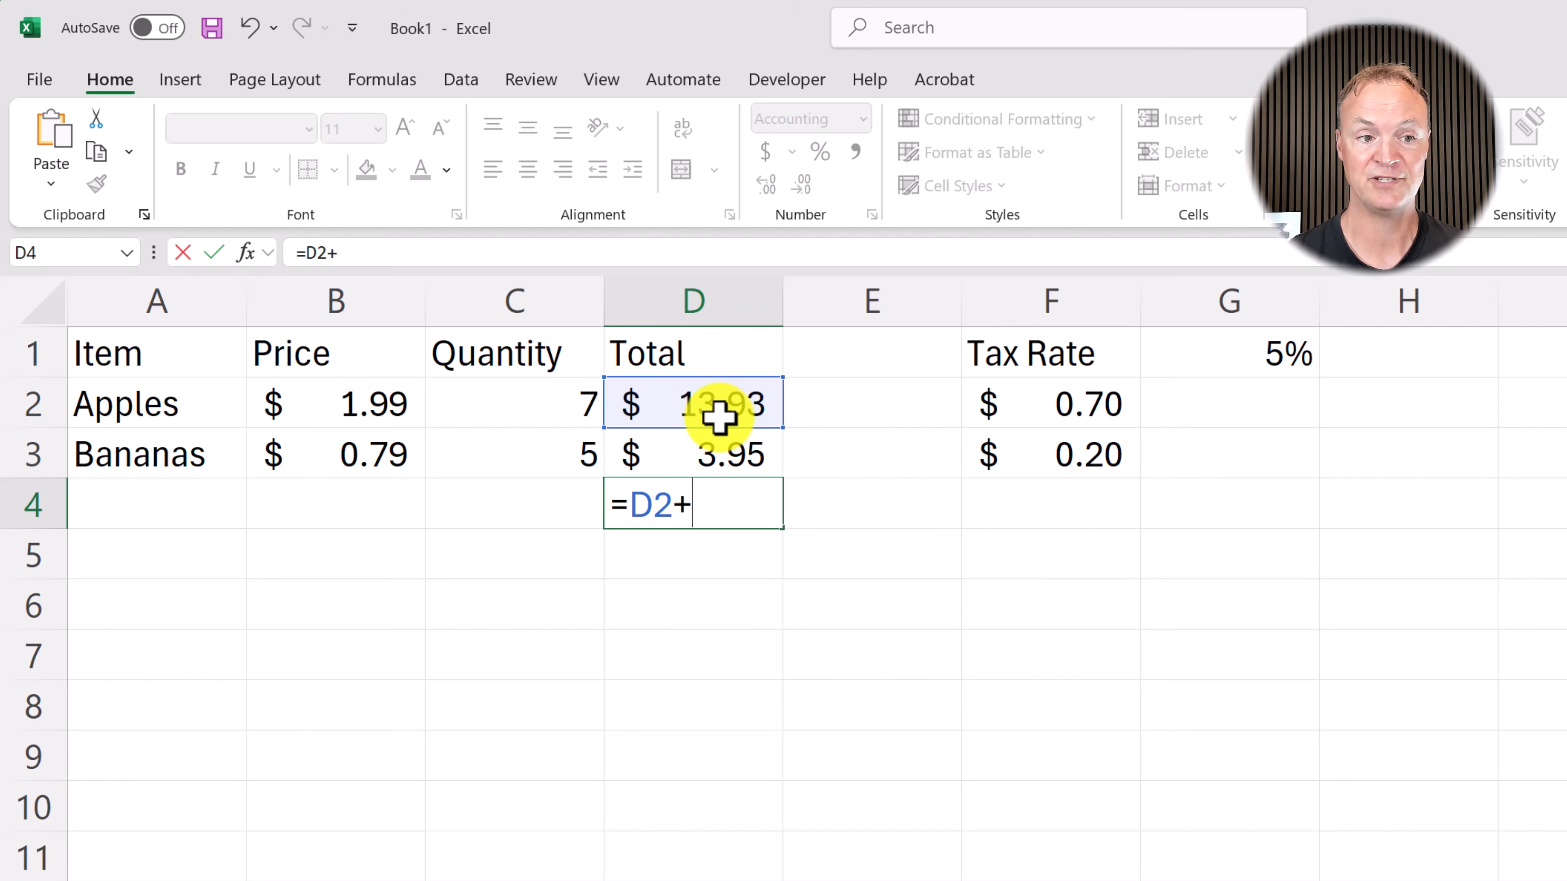
{"action": "left_click", "coordinate": [715, 449]}
{"action": "key", "text": "Return"}
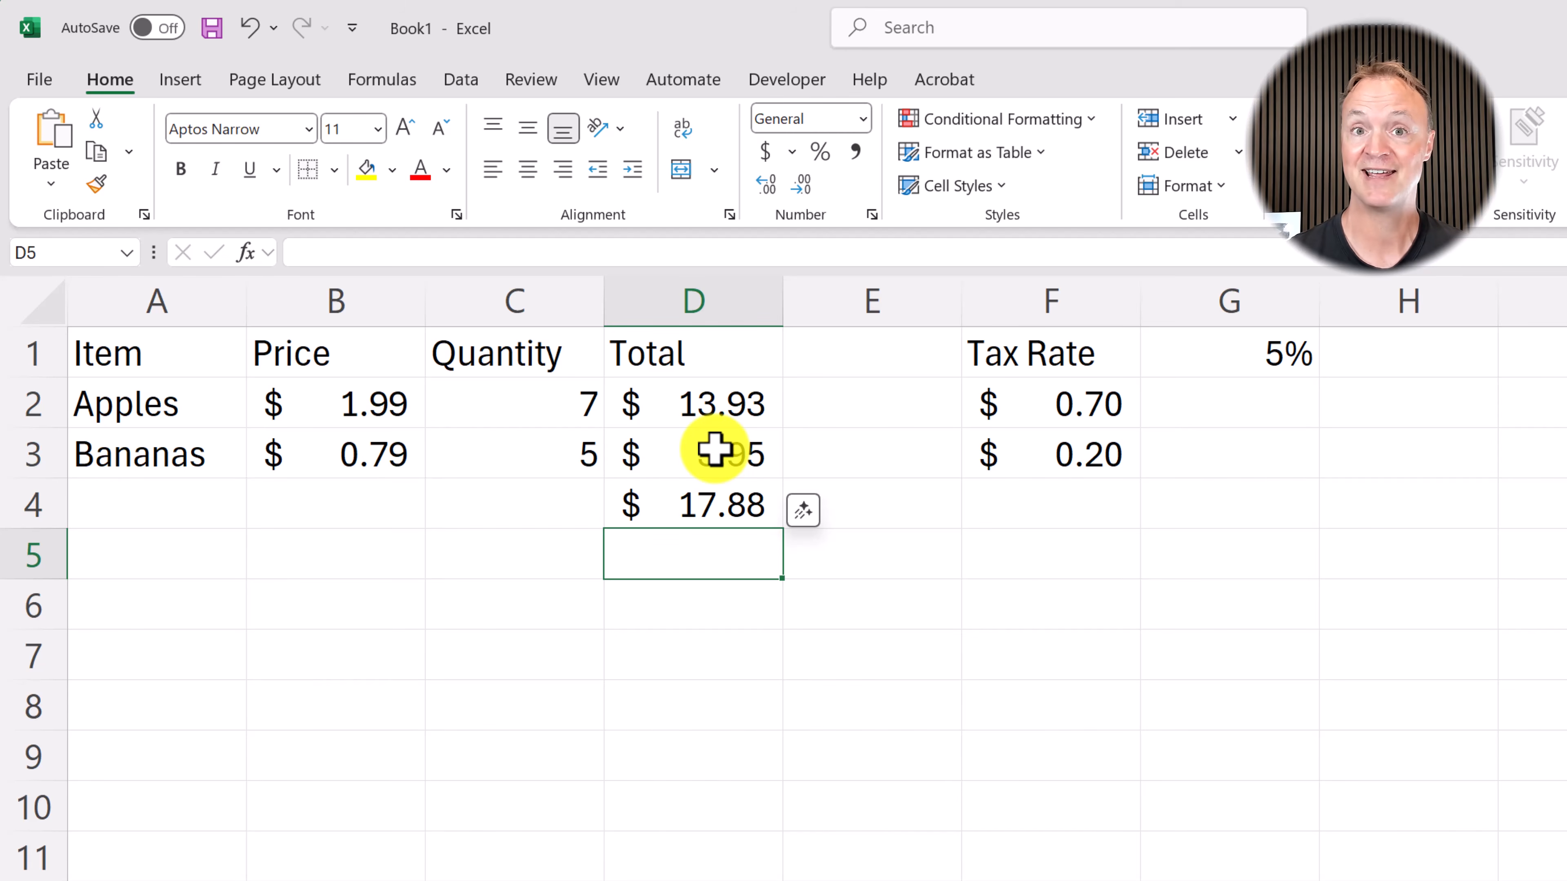
{"action": "left_click", "coordinate": [700, 500]}
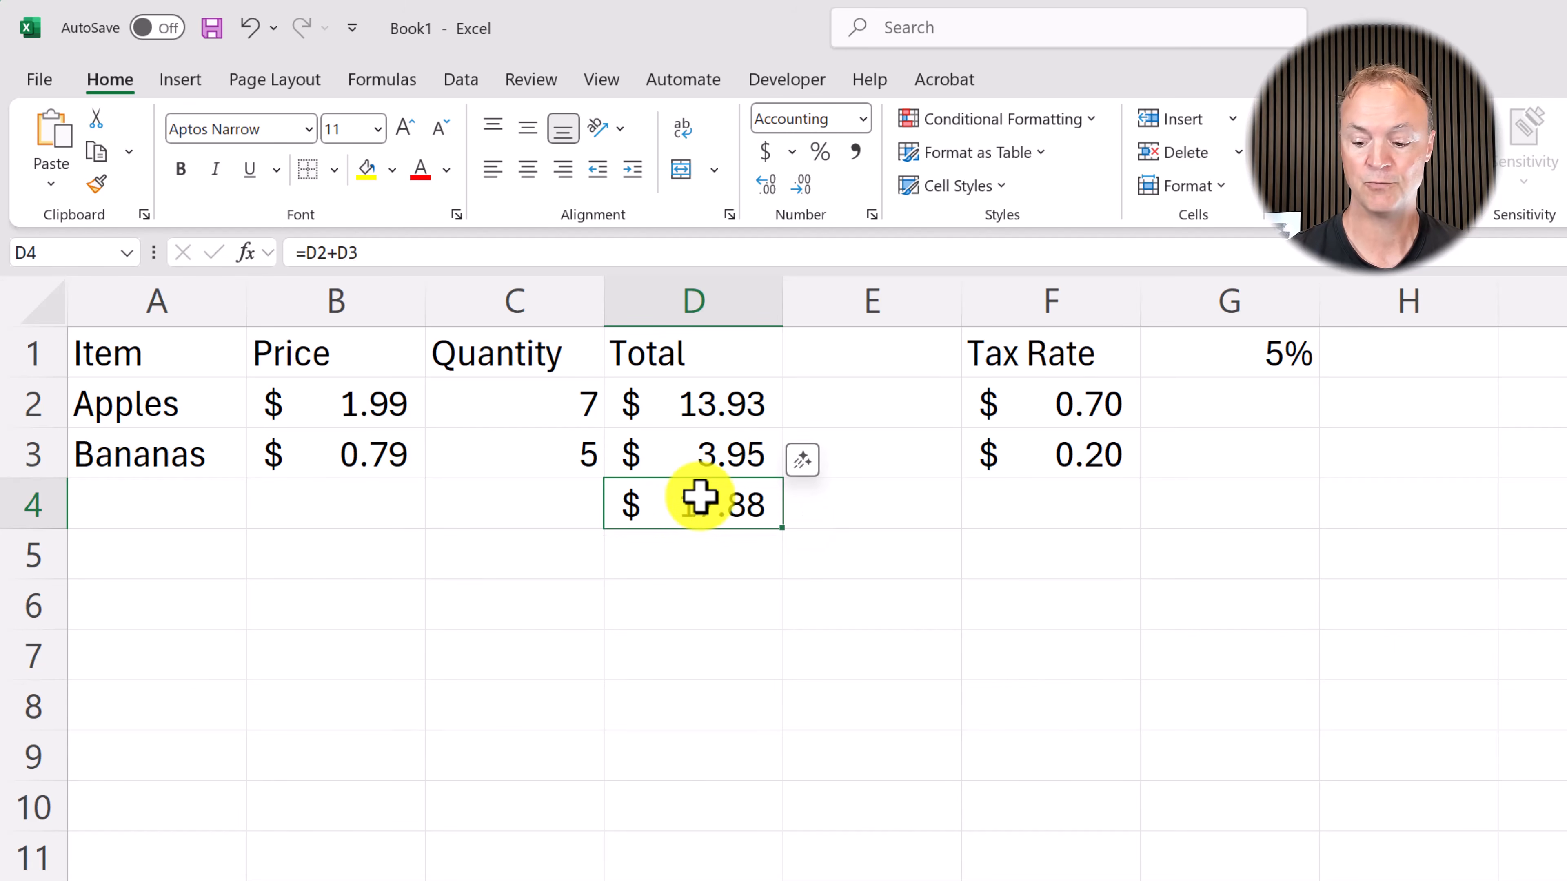
{"action": "key", "text": "Delete"}
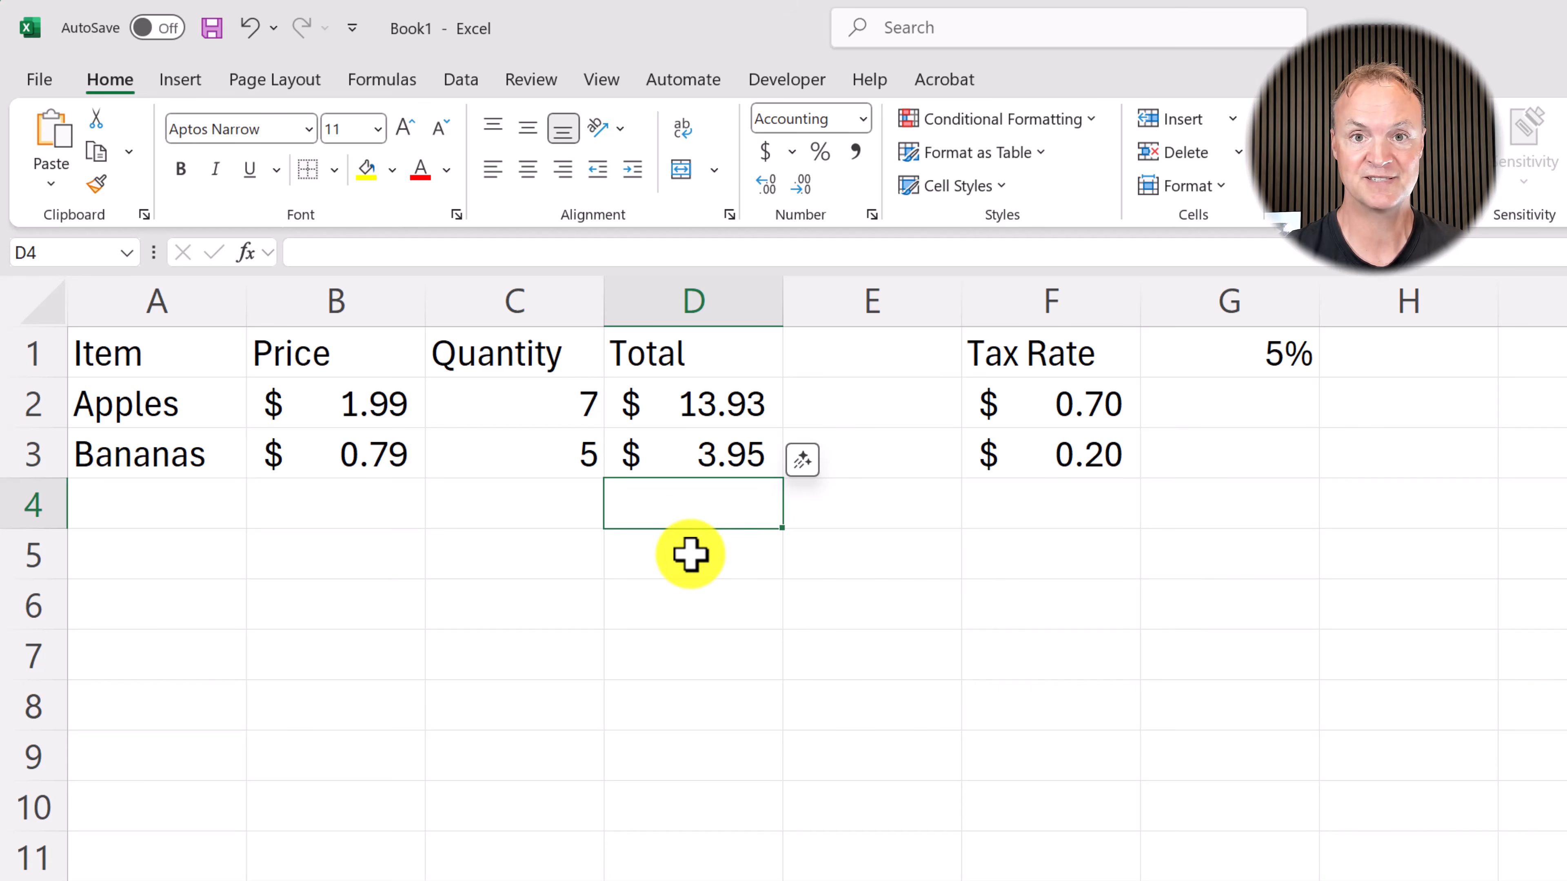
Step: Enter a SUM formula over the range D2:D3 directly in cell D4, and delete it again
{"action": "type", "text": "="}
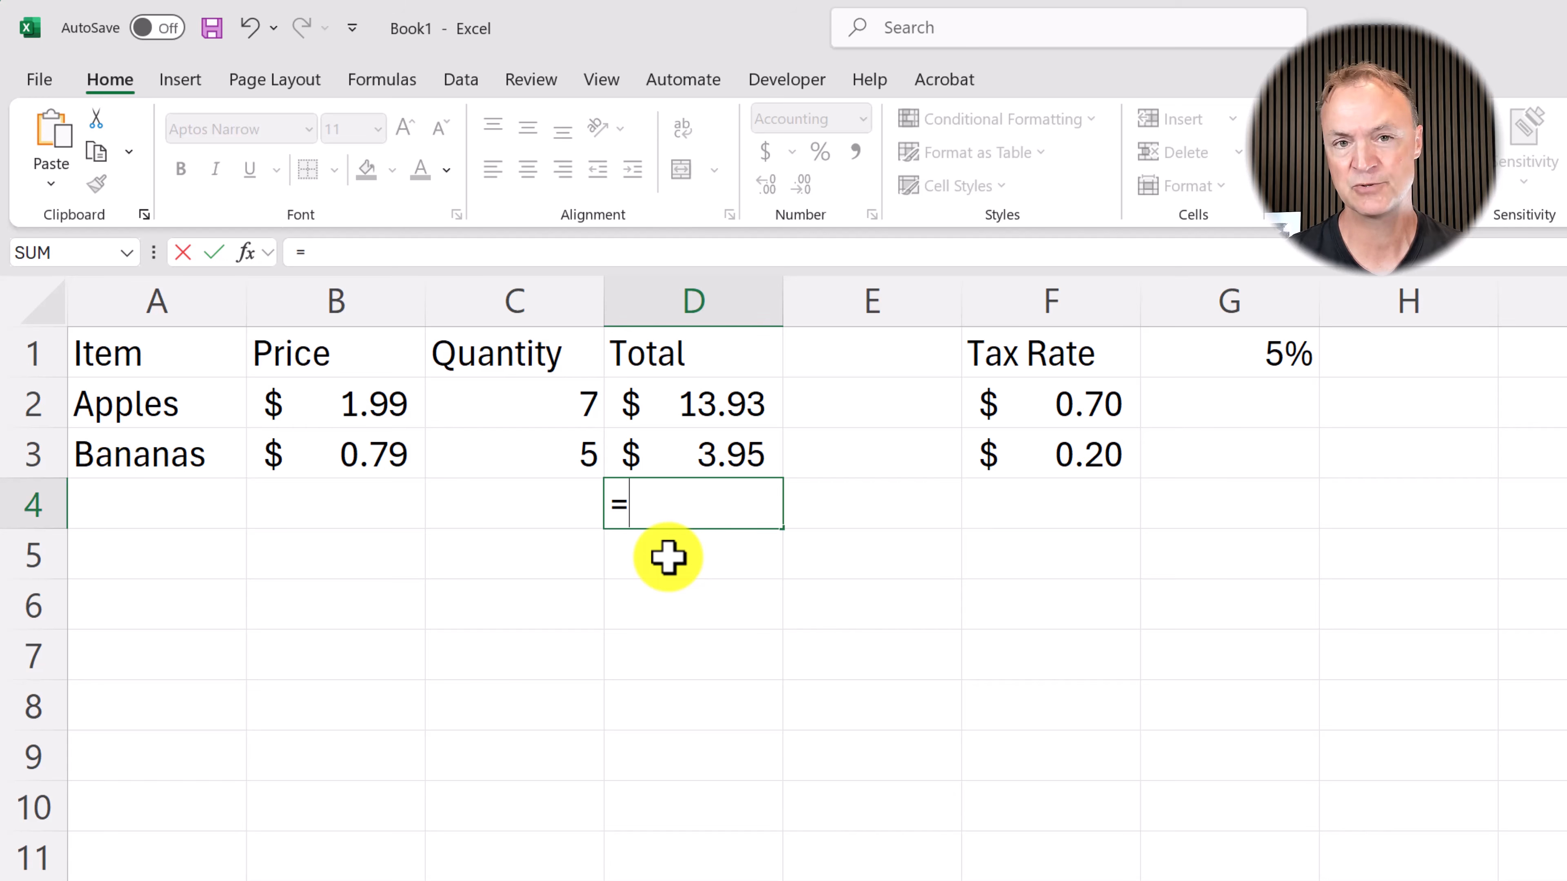
{"action": "type", "text": "sum"}
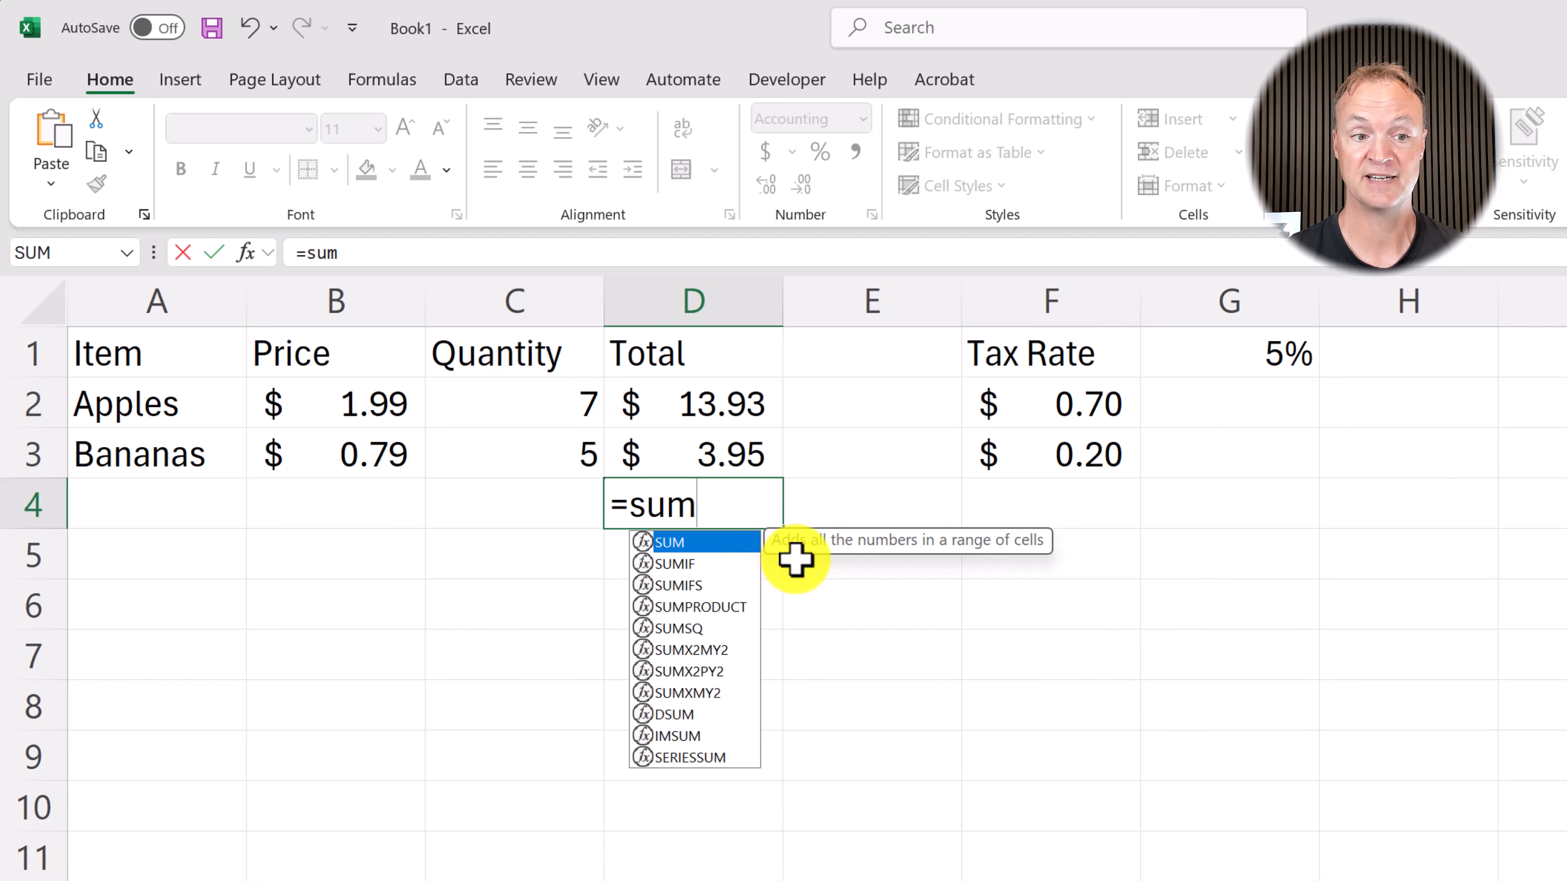
{"action": "double_click", "coordinate": [669, 542]}
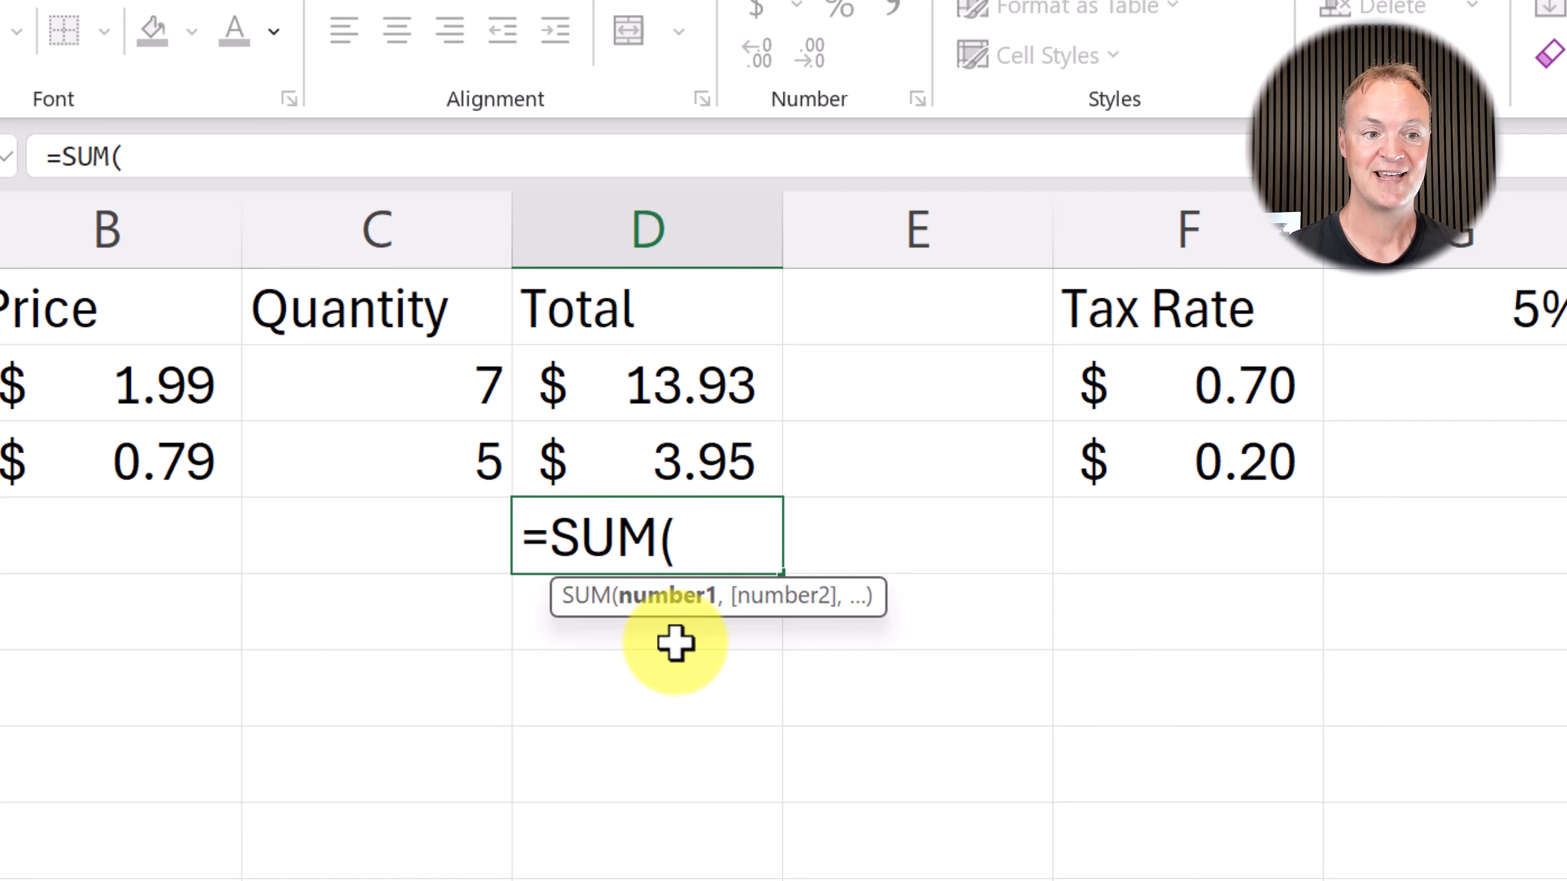
{"action": "left_click_drag", "start_coordinate": [675, 385], "coordinate": [671, 459]}
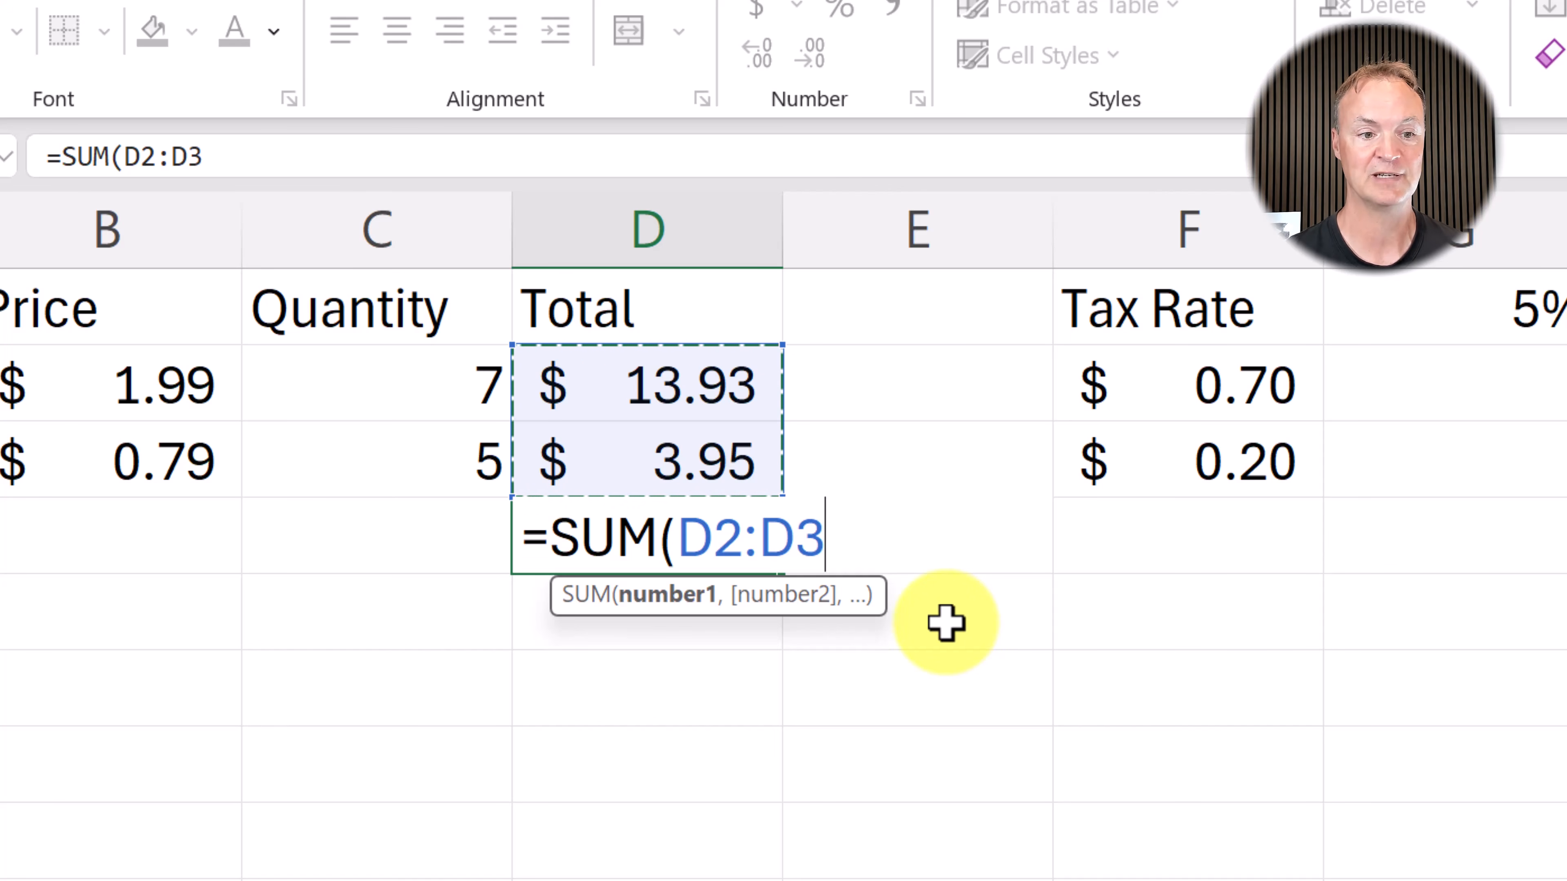
{"action": "key", "text": "Return"}
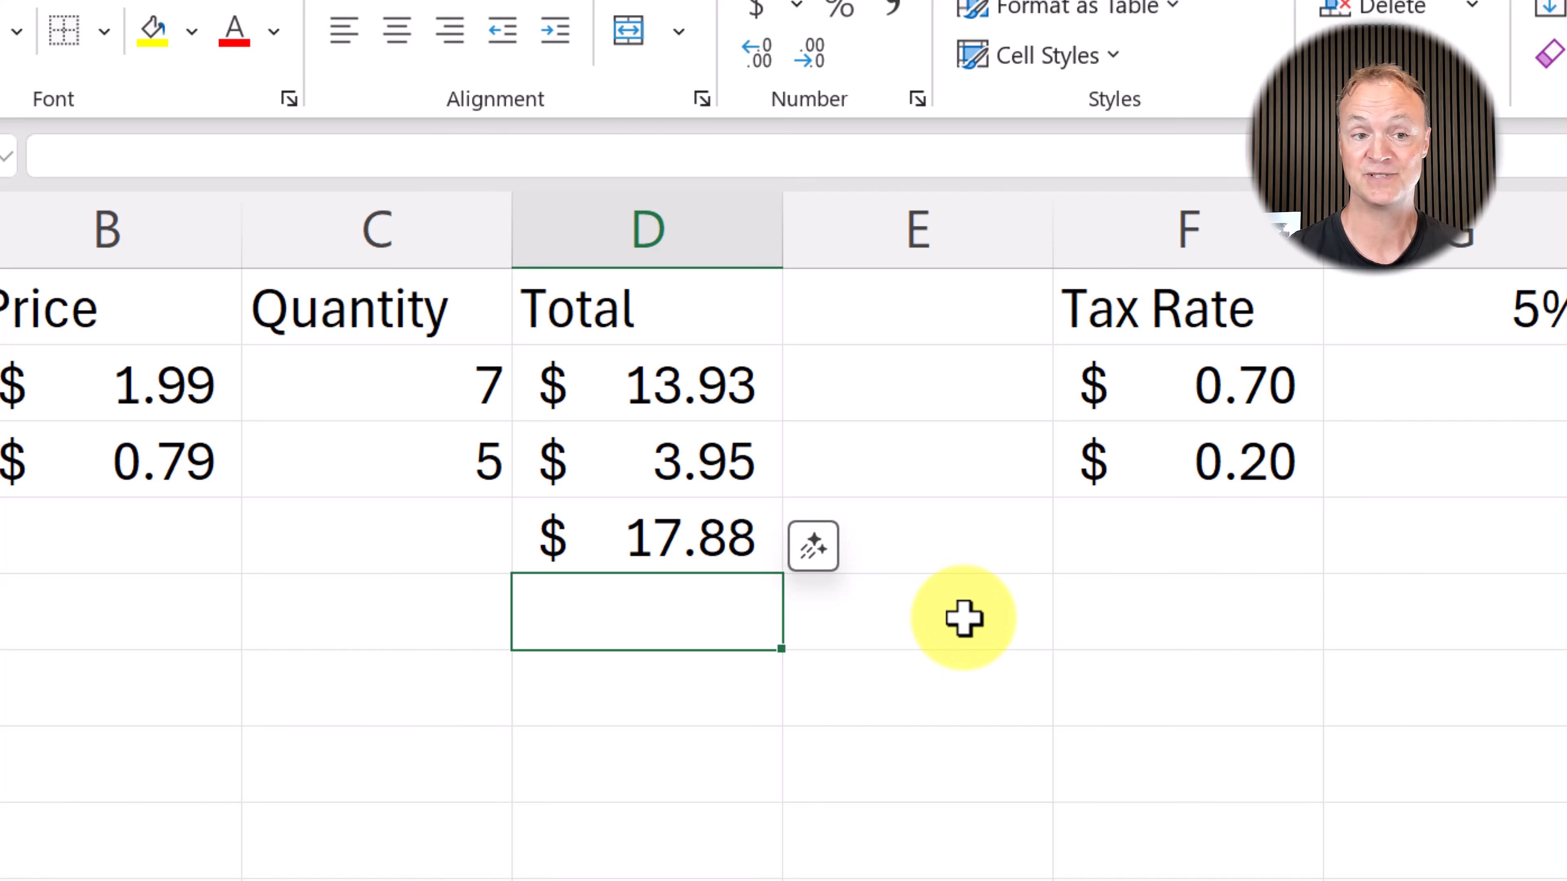
{"action": "left_click", "coordinate": [625, 542]}
{"action": "key", "text": "Delete"}
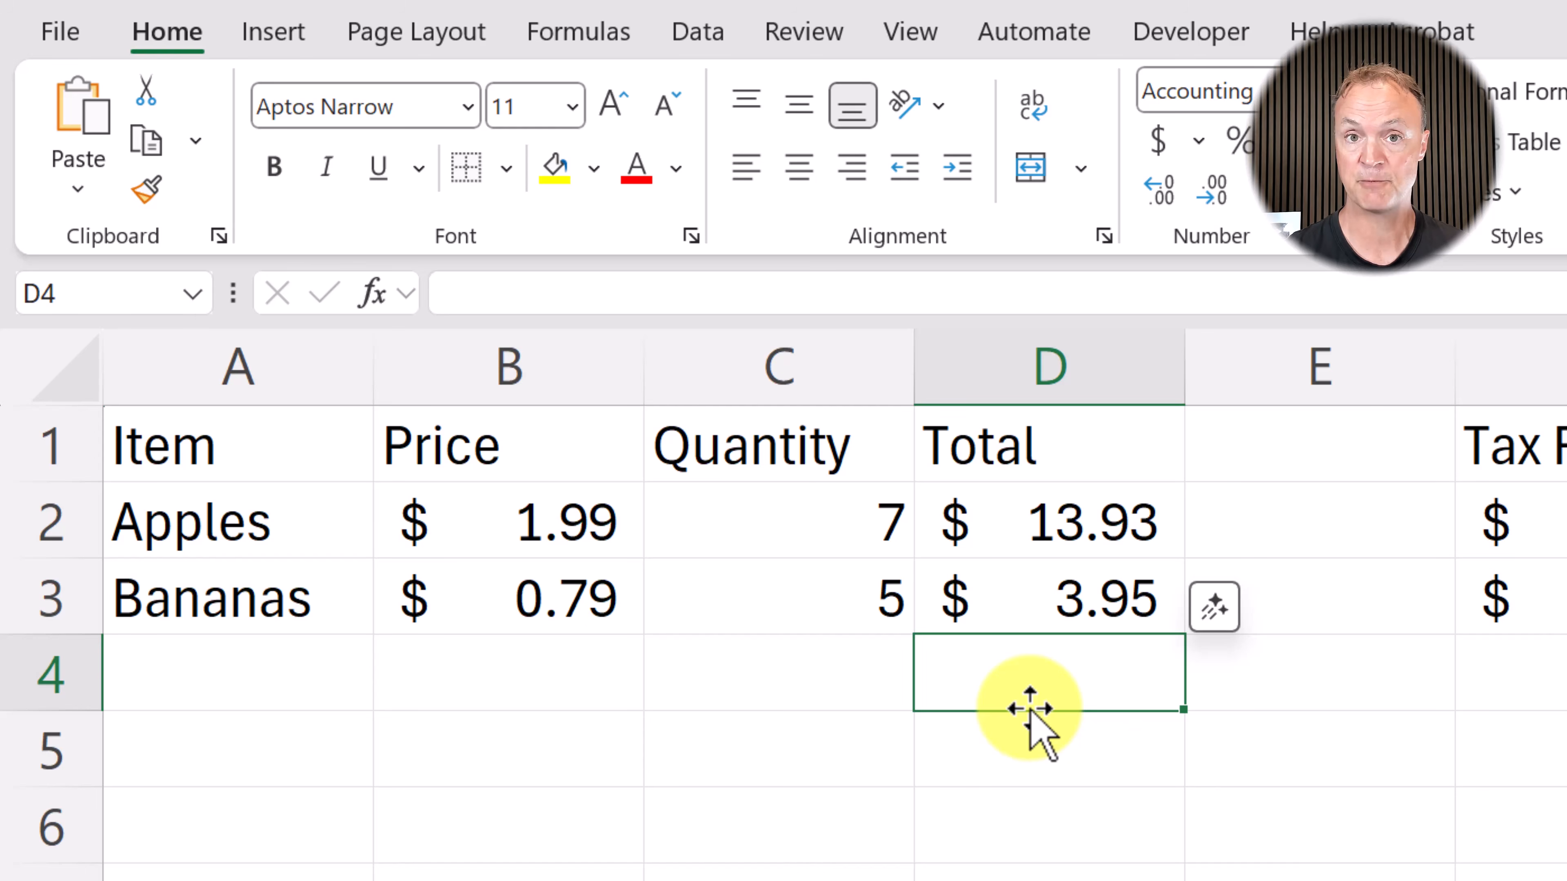
Step: Search for sum in the Insert Function dialog, insert SUM over D2:D3 in cell D4, and clear the result
{"action": "left_click", "coordinate": [378, 295]}
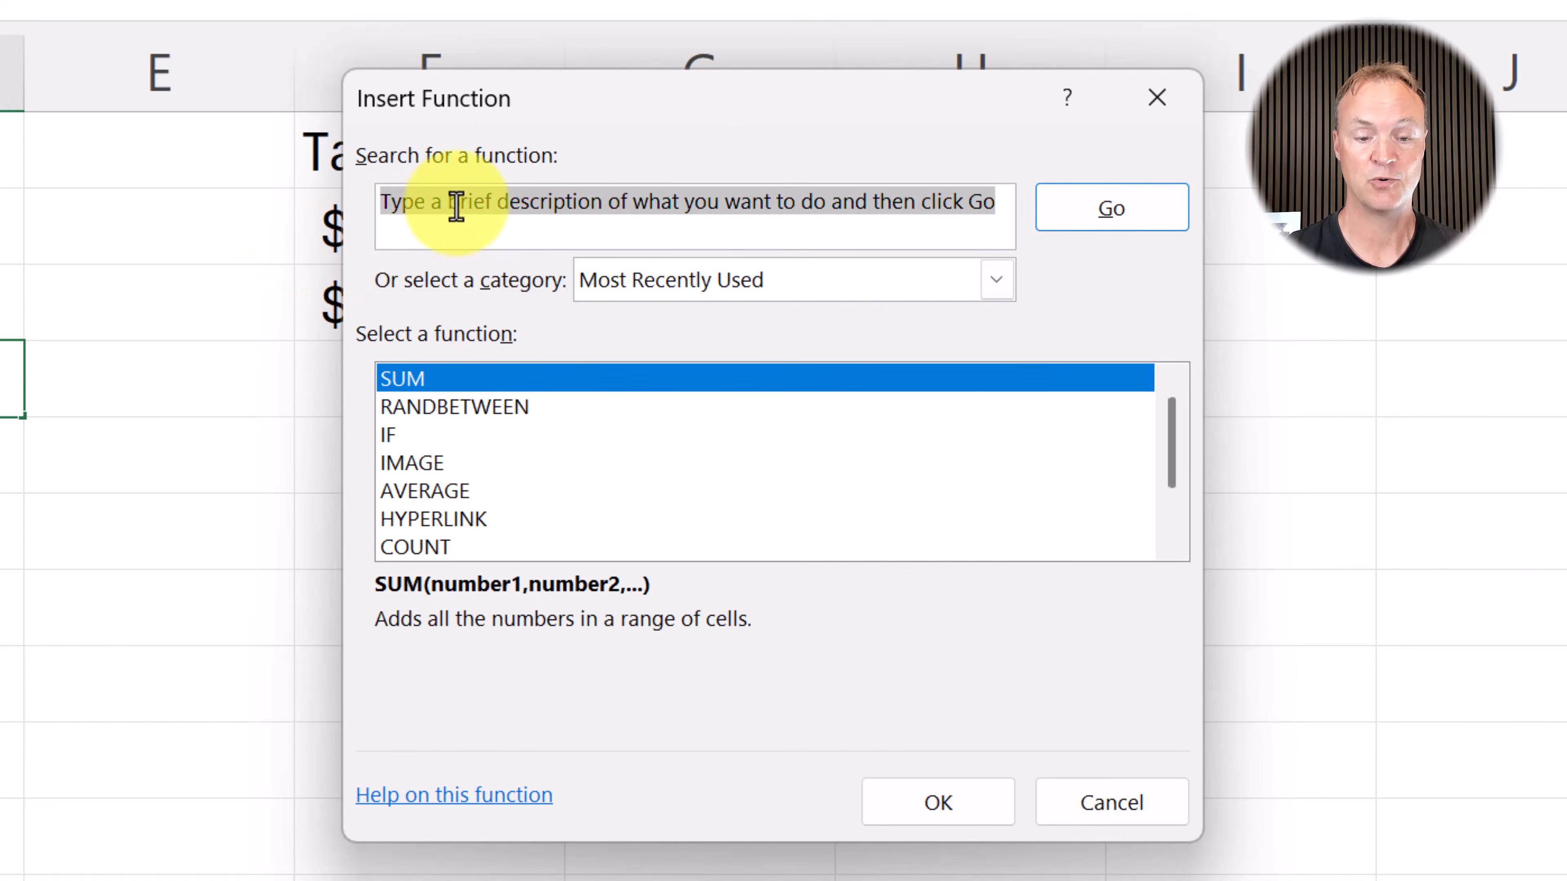
{"action": "type", "text": "sum"}
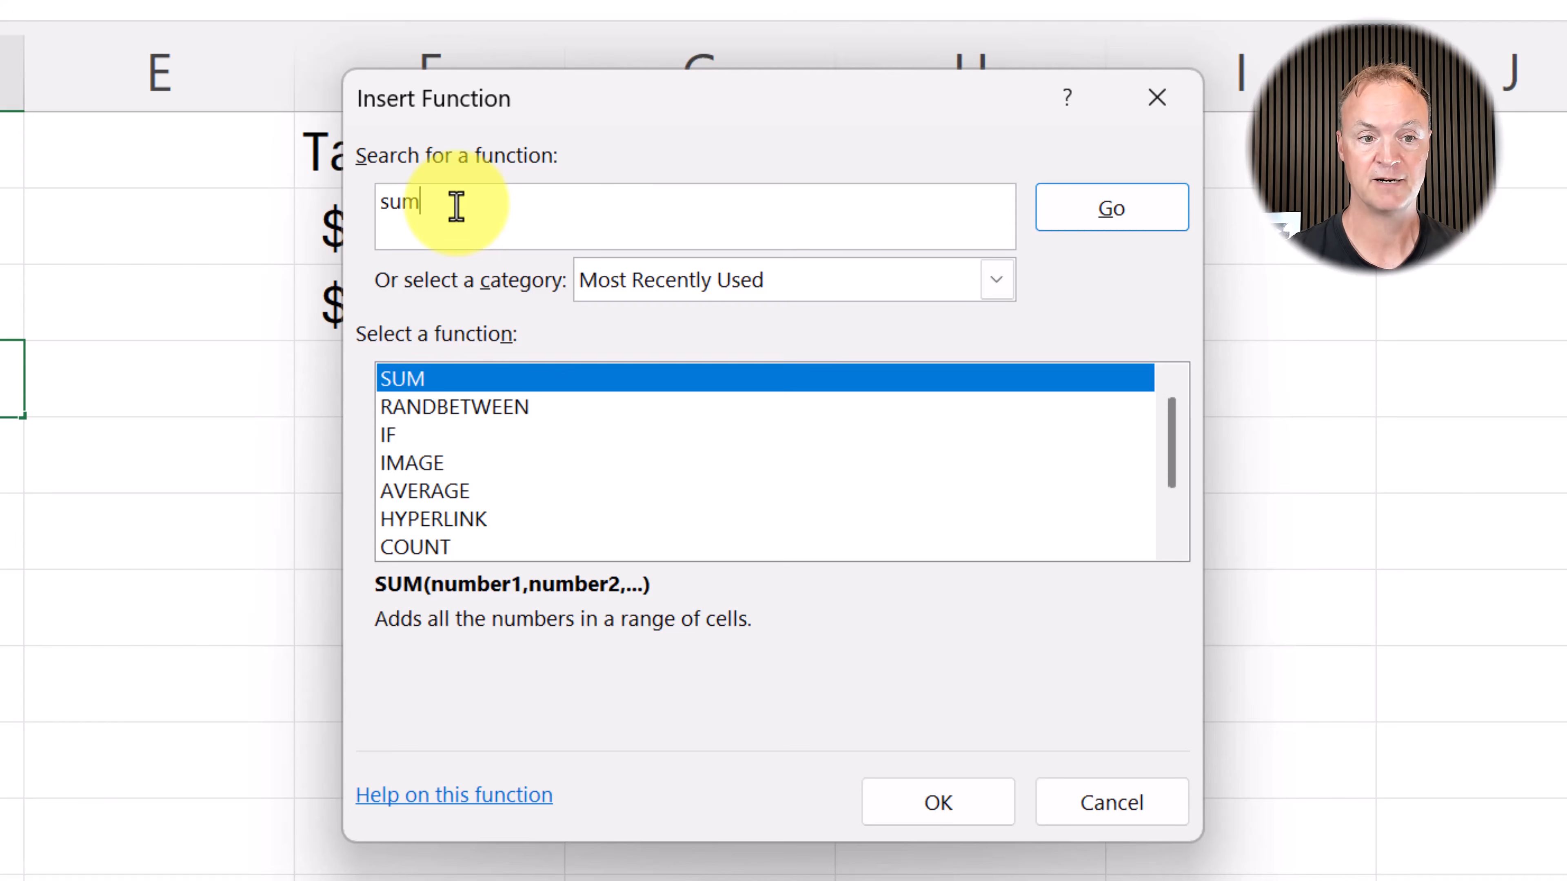
{"action": "key", "text": "Return"}
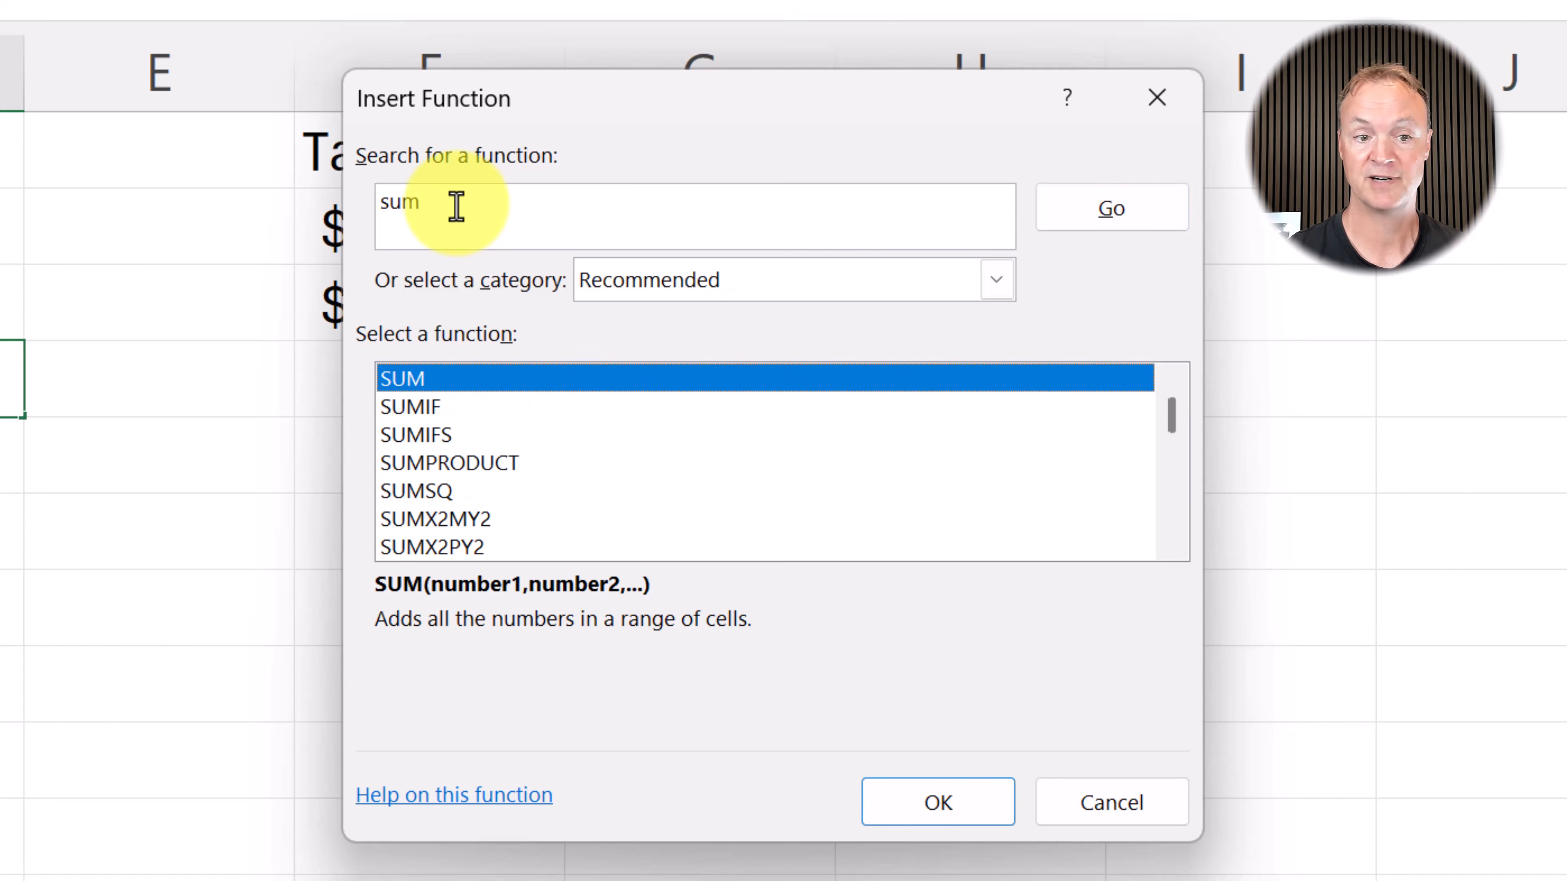
{"action": "double_click", "coordinate": [439, 398]}
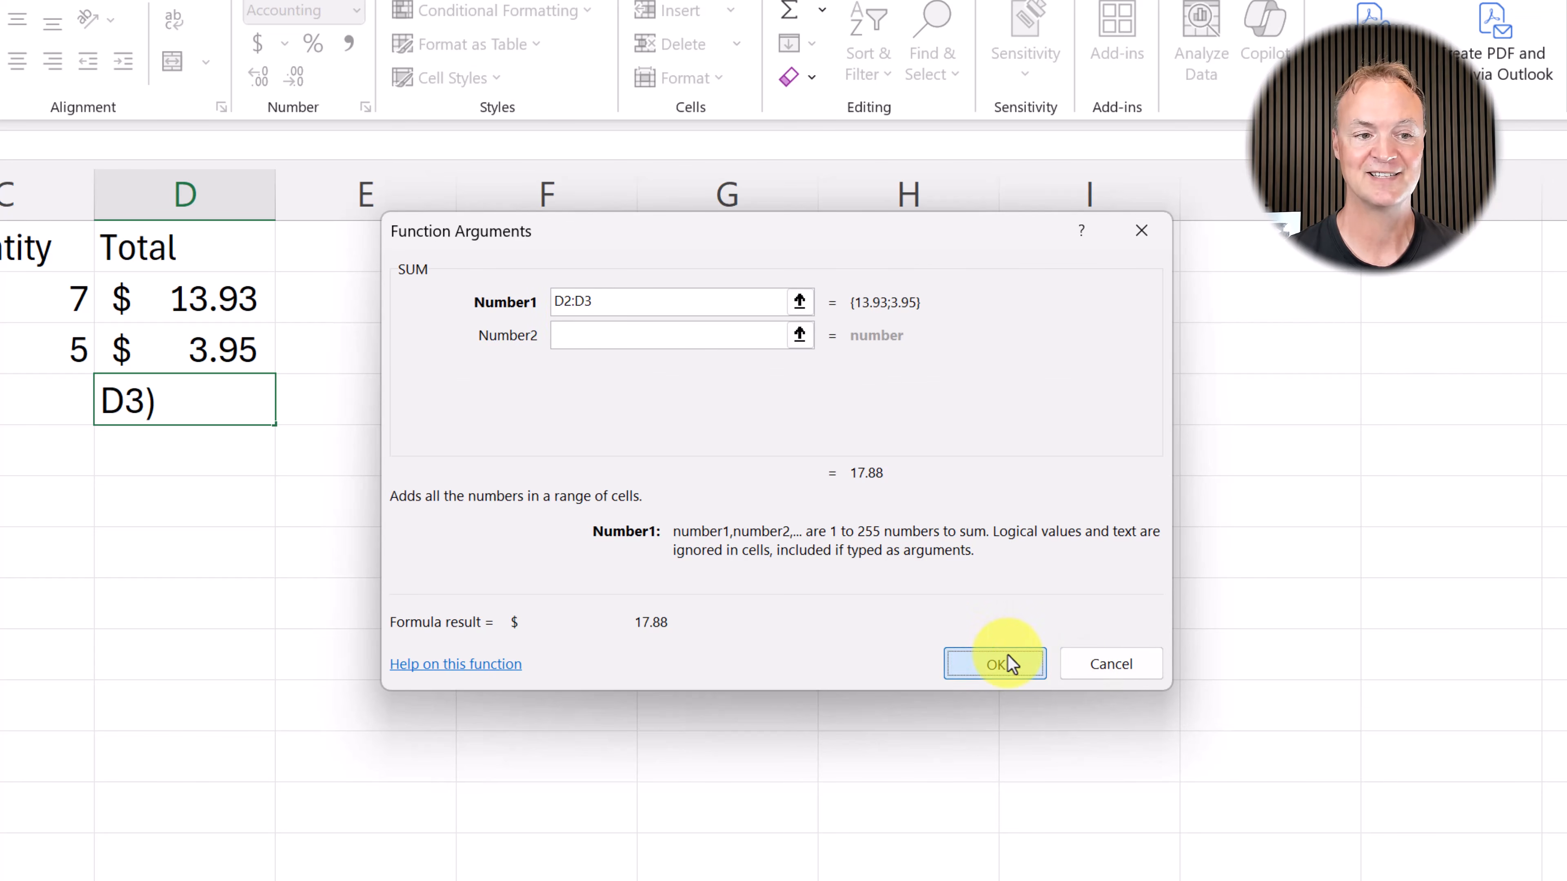
{"action": "left_click", "coordinate": [995, 663]}
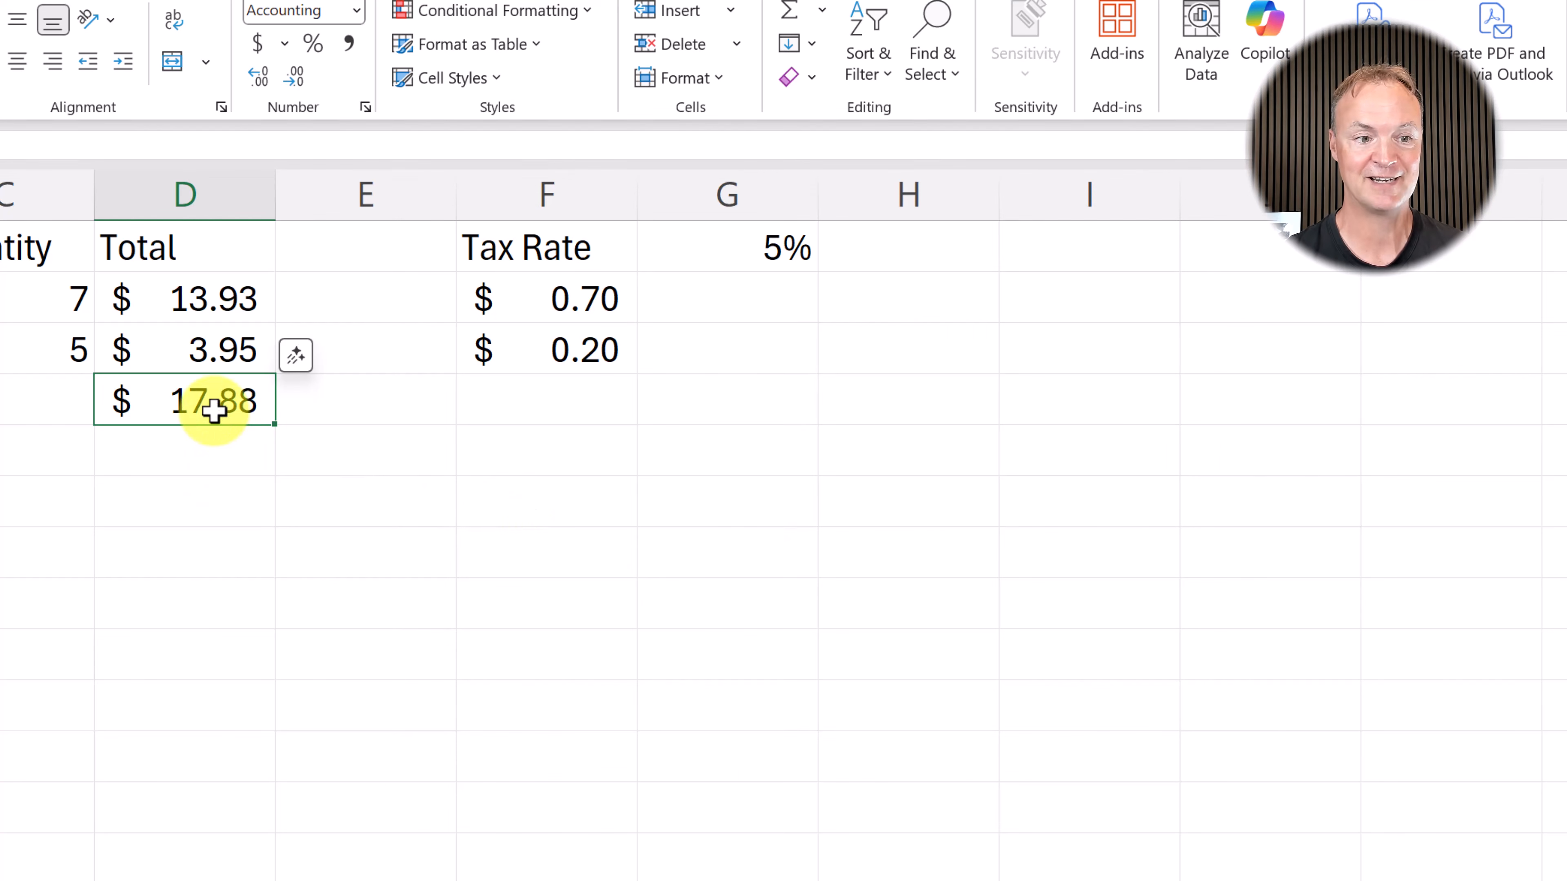
{"action": "key", "text": "Delete"}
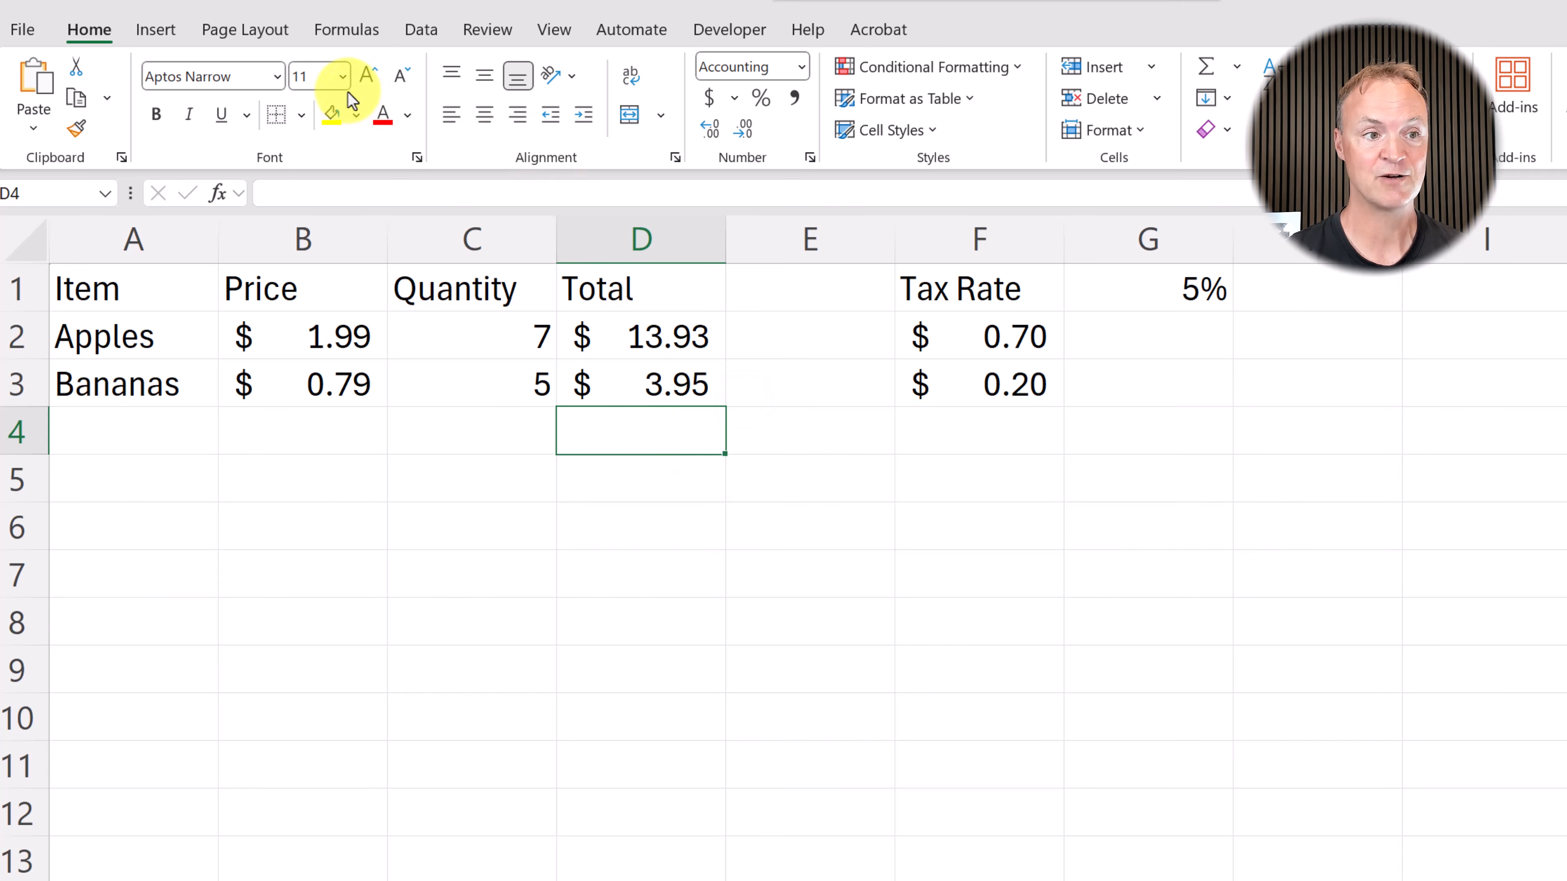
Step: Total the item amounts D2:D3 in cell D4 with AutoSum
{"action": "left_click", "coordinate": [363, 32]}
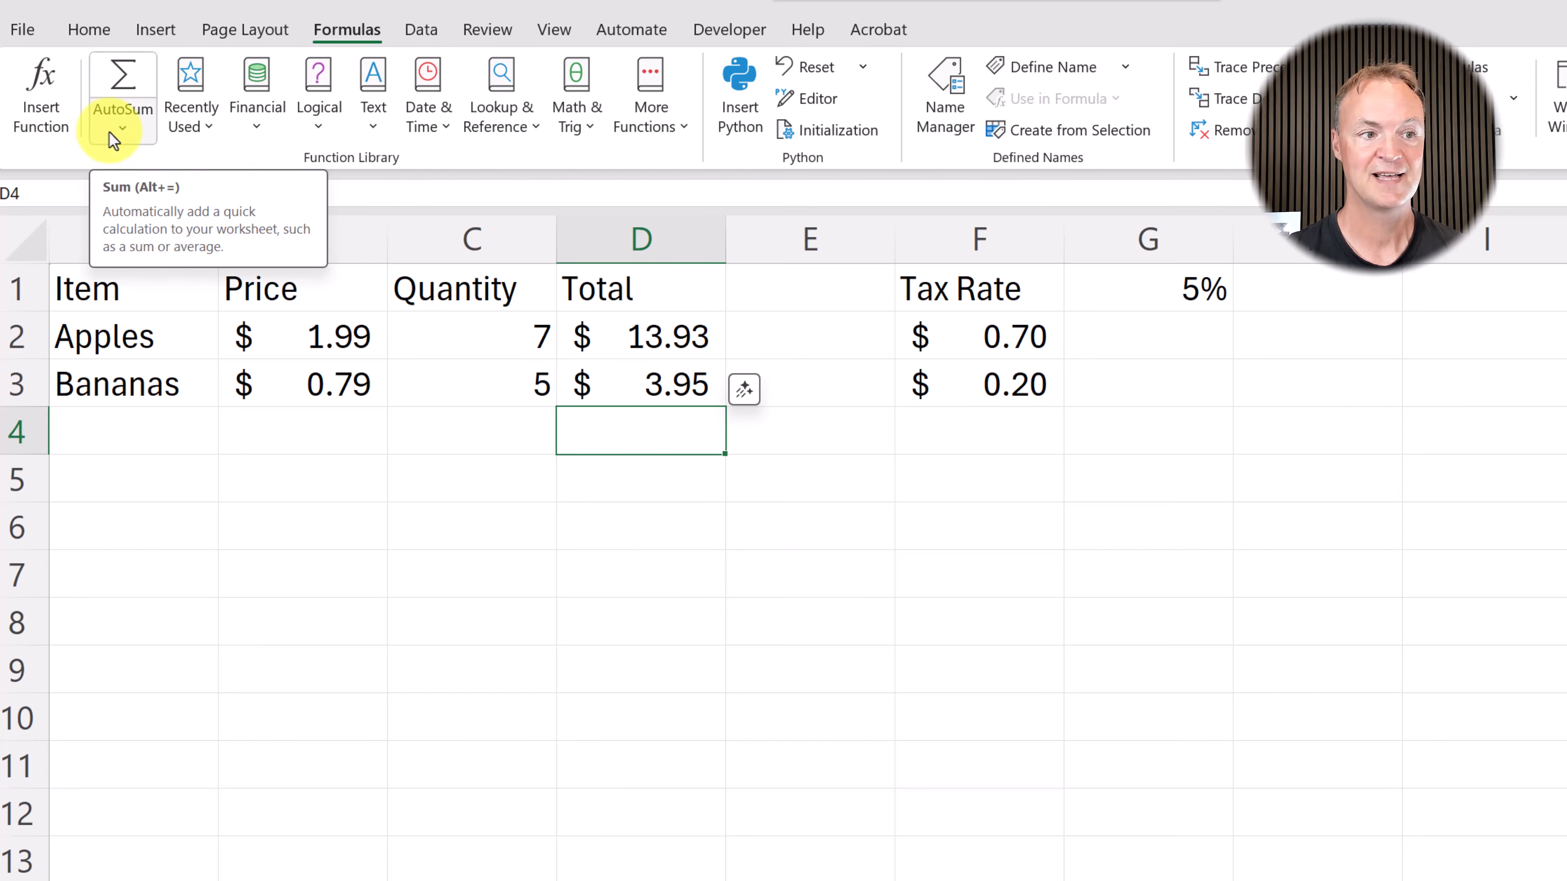
{"action": "left_click", "coordinate": [123, 83]}
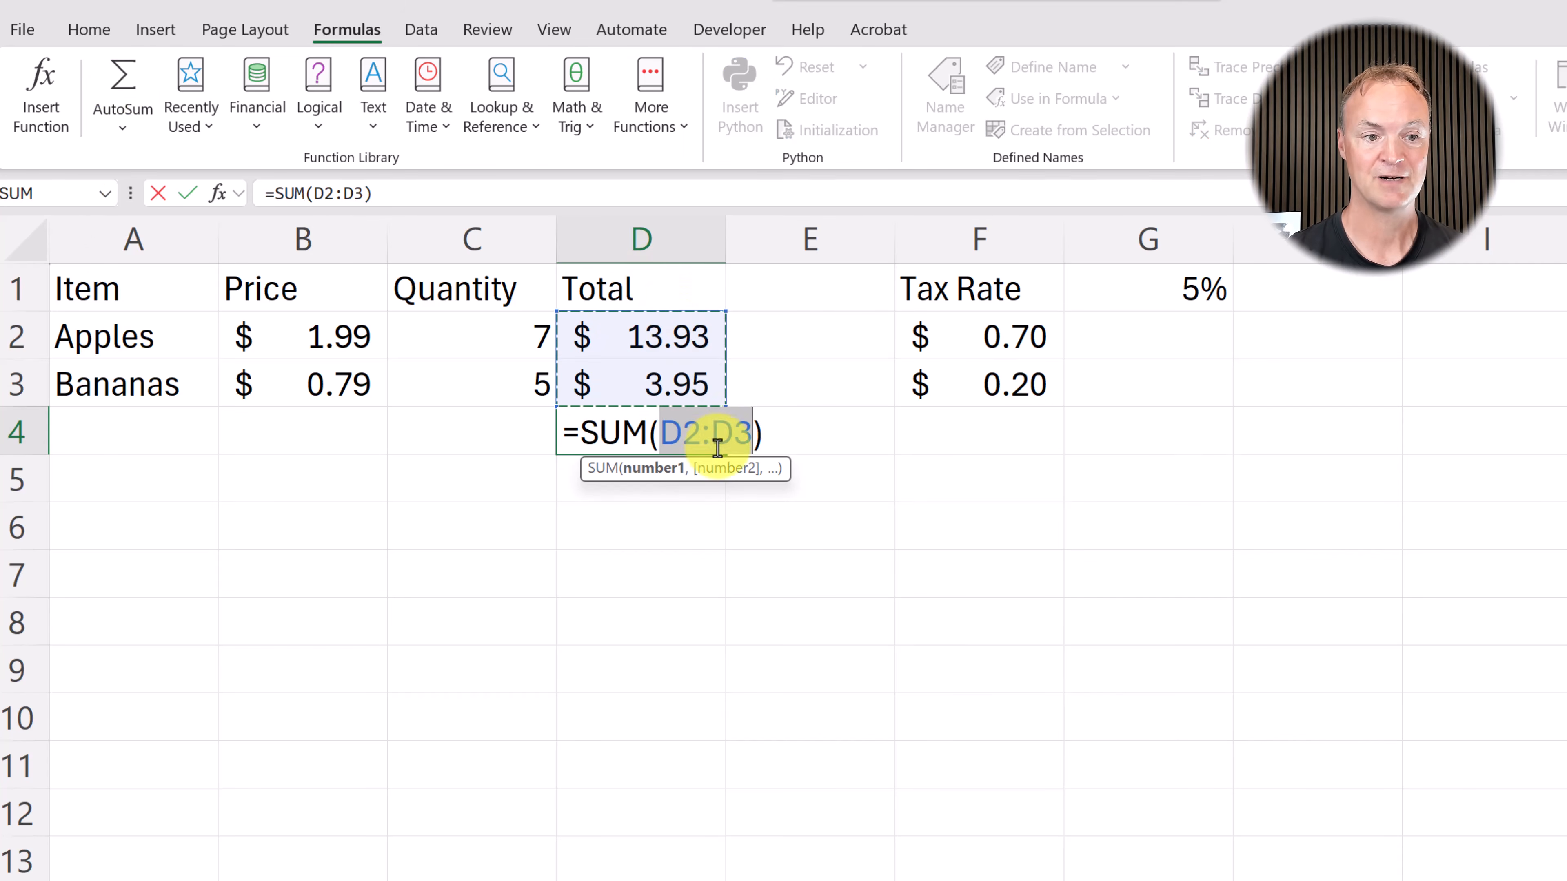
{"action": "key", "text": "Return"}
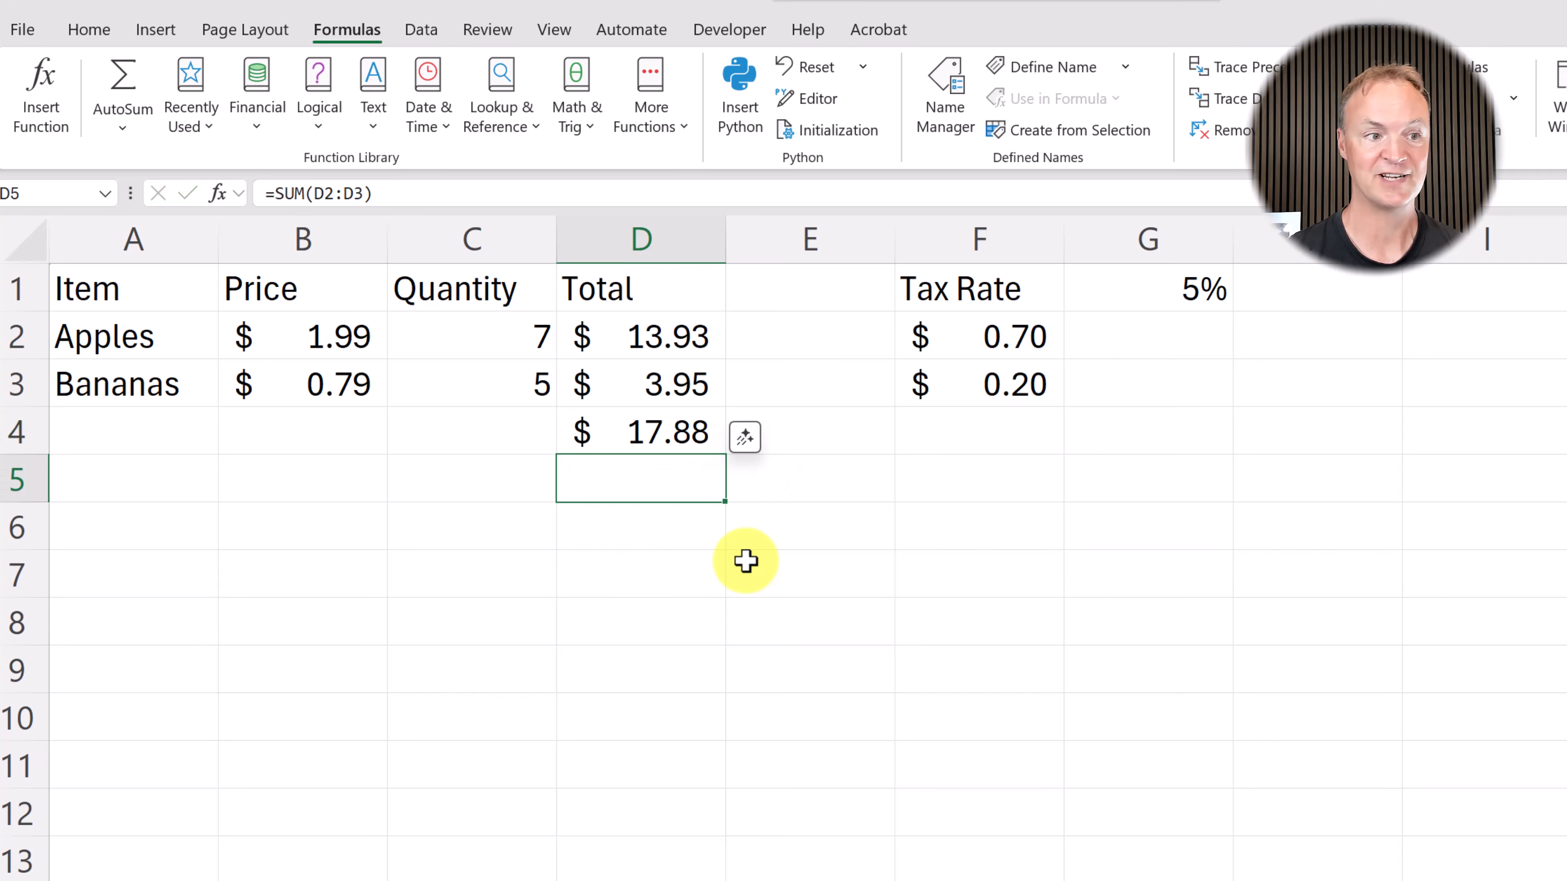
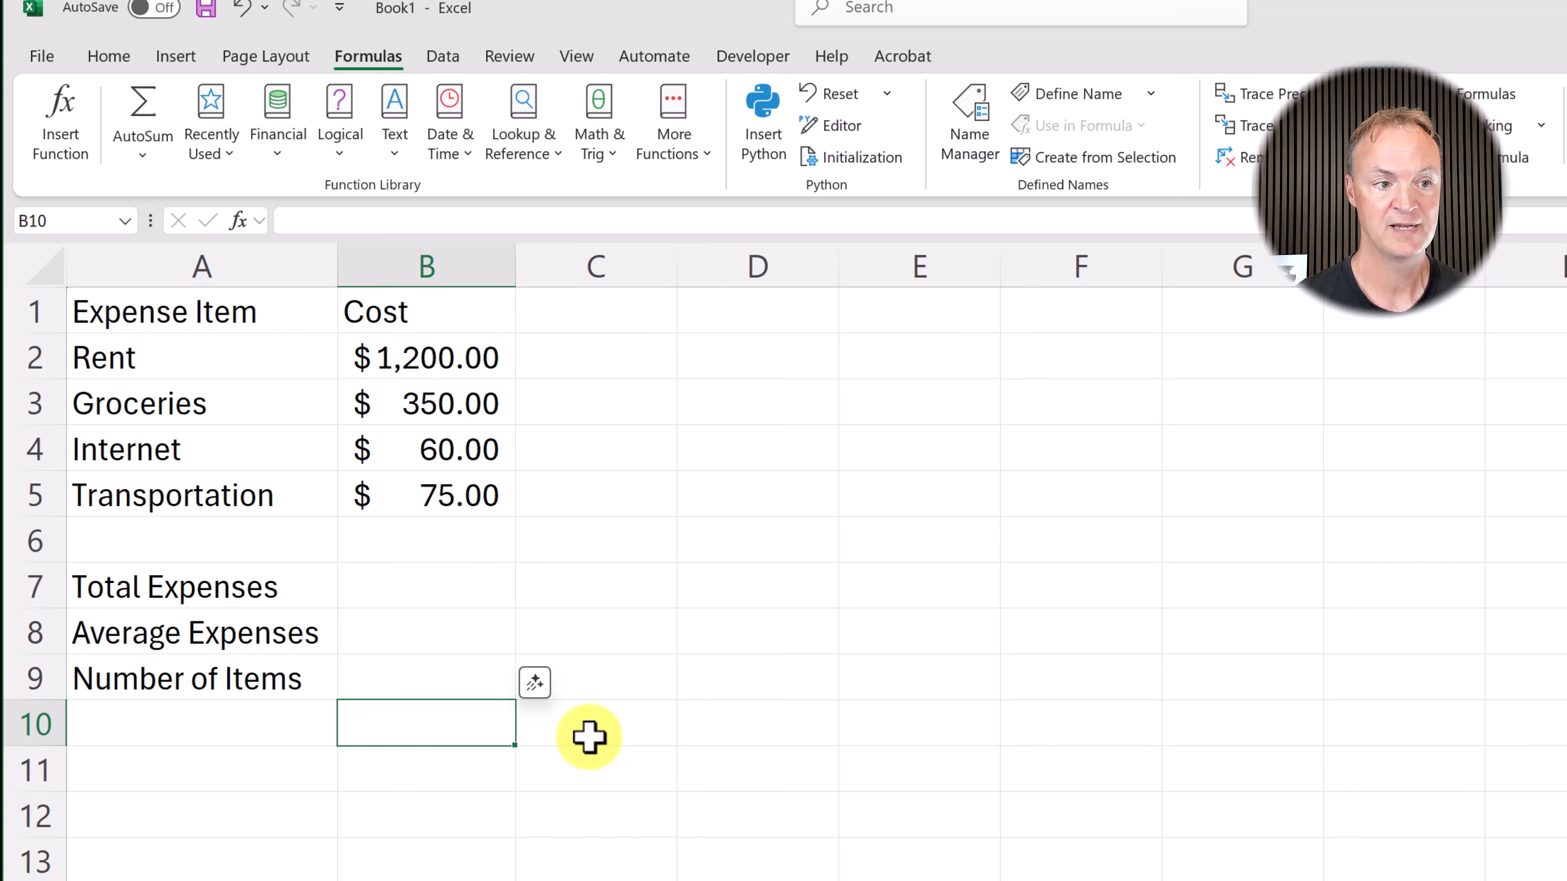
Step: Calculate the Total Expenses in cell B7 with AutoSum over the cost range B2:B5
{"action": "left_click", "coordinate": [454, 592]}
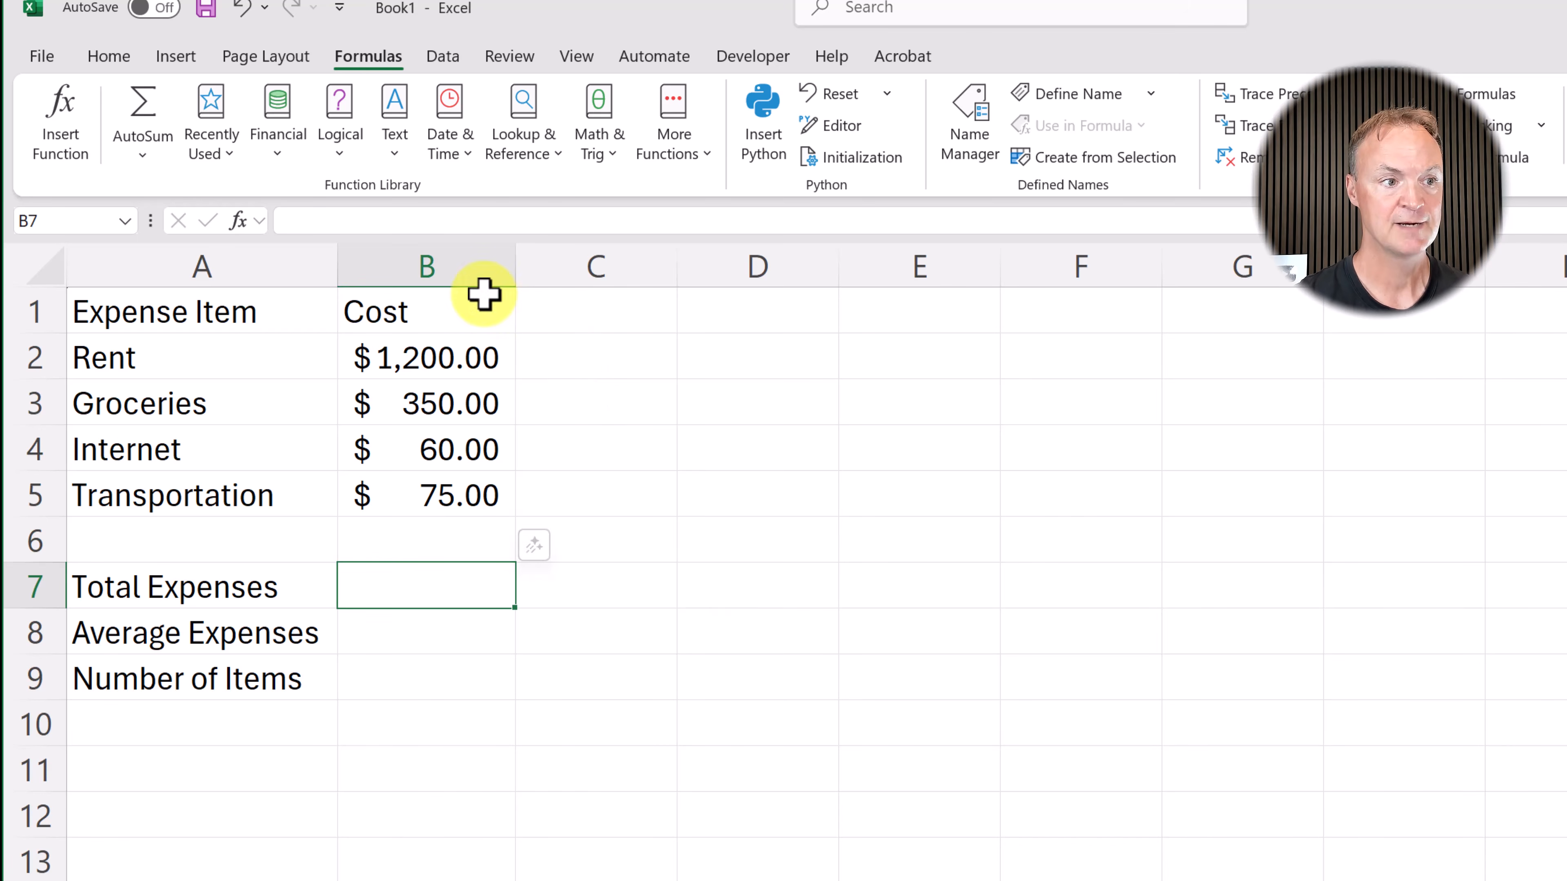
{"action": "left_click", "coordinate": [133, 126]}
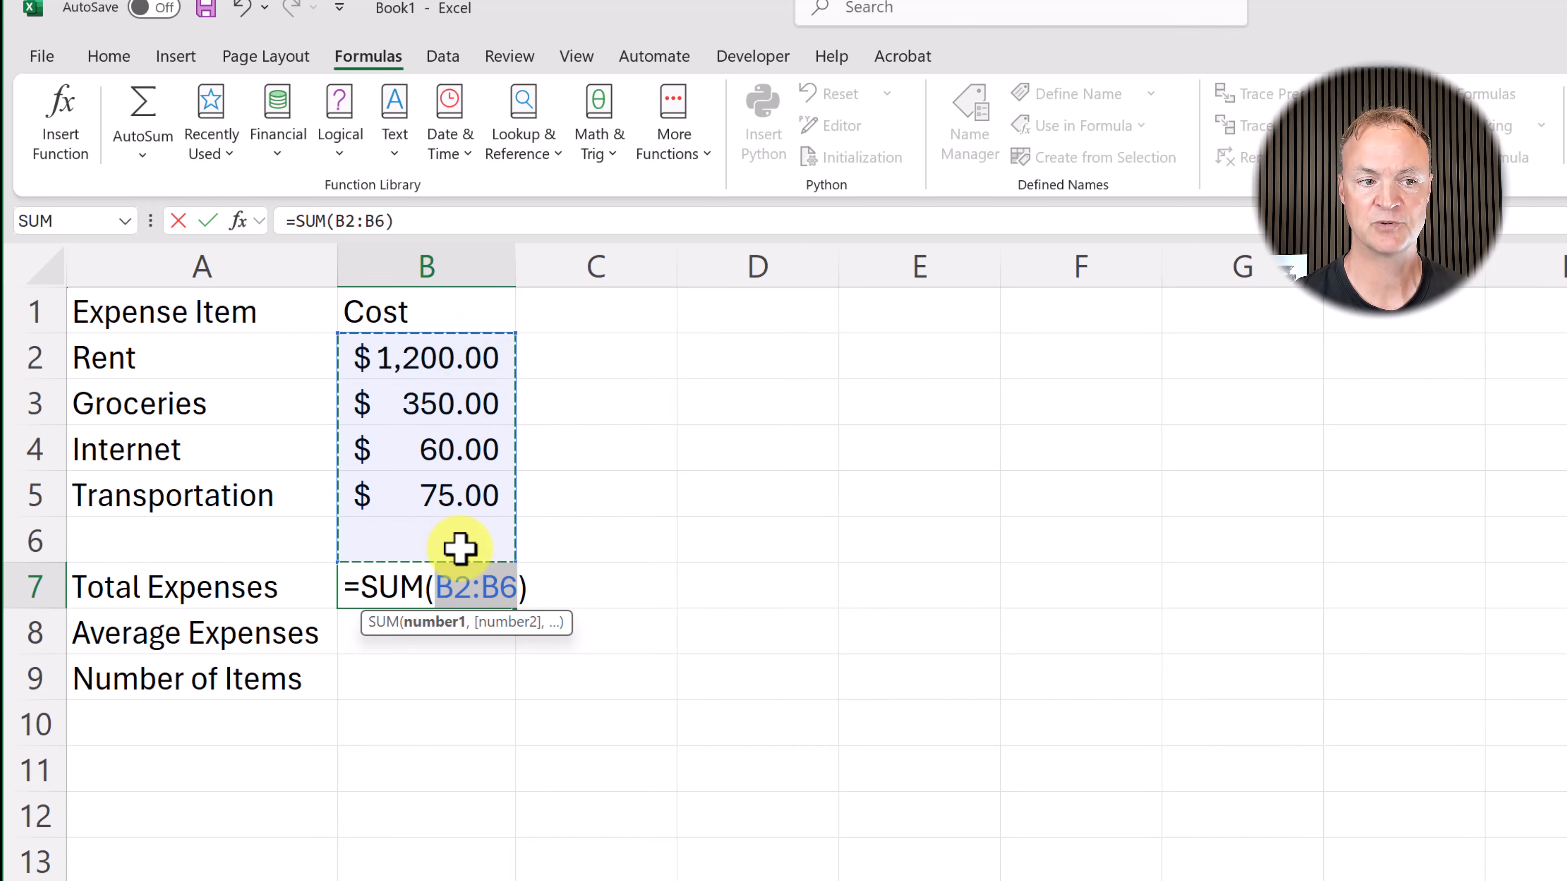
{"action": "left_click", "coordinate": [455, 356]}
{"action": "left_click_drag", "start_coordinate": [456, 356], "coordinate": [480, 483]}
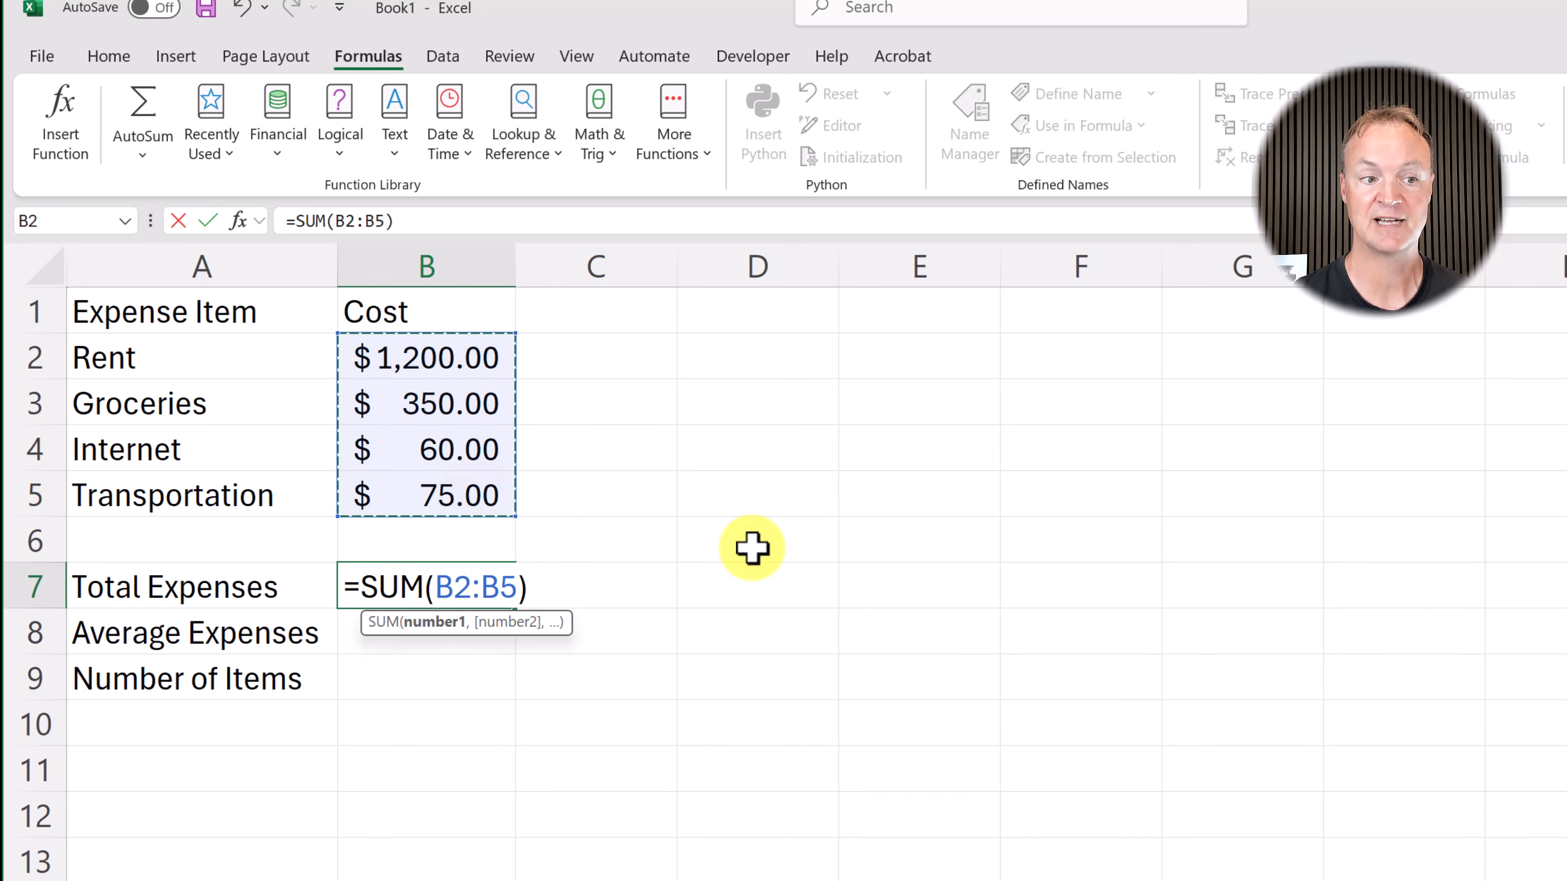
{"action": "key", "text": "Return"}
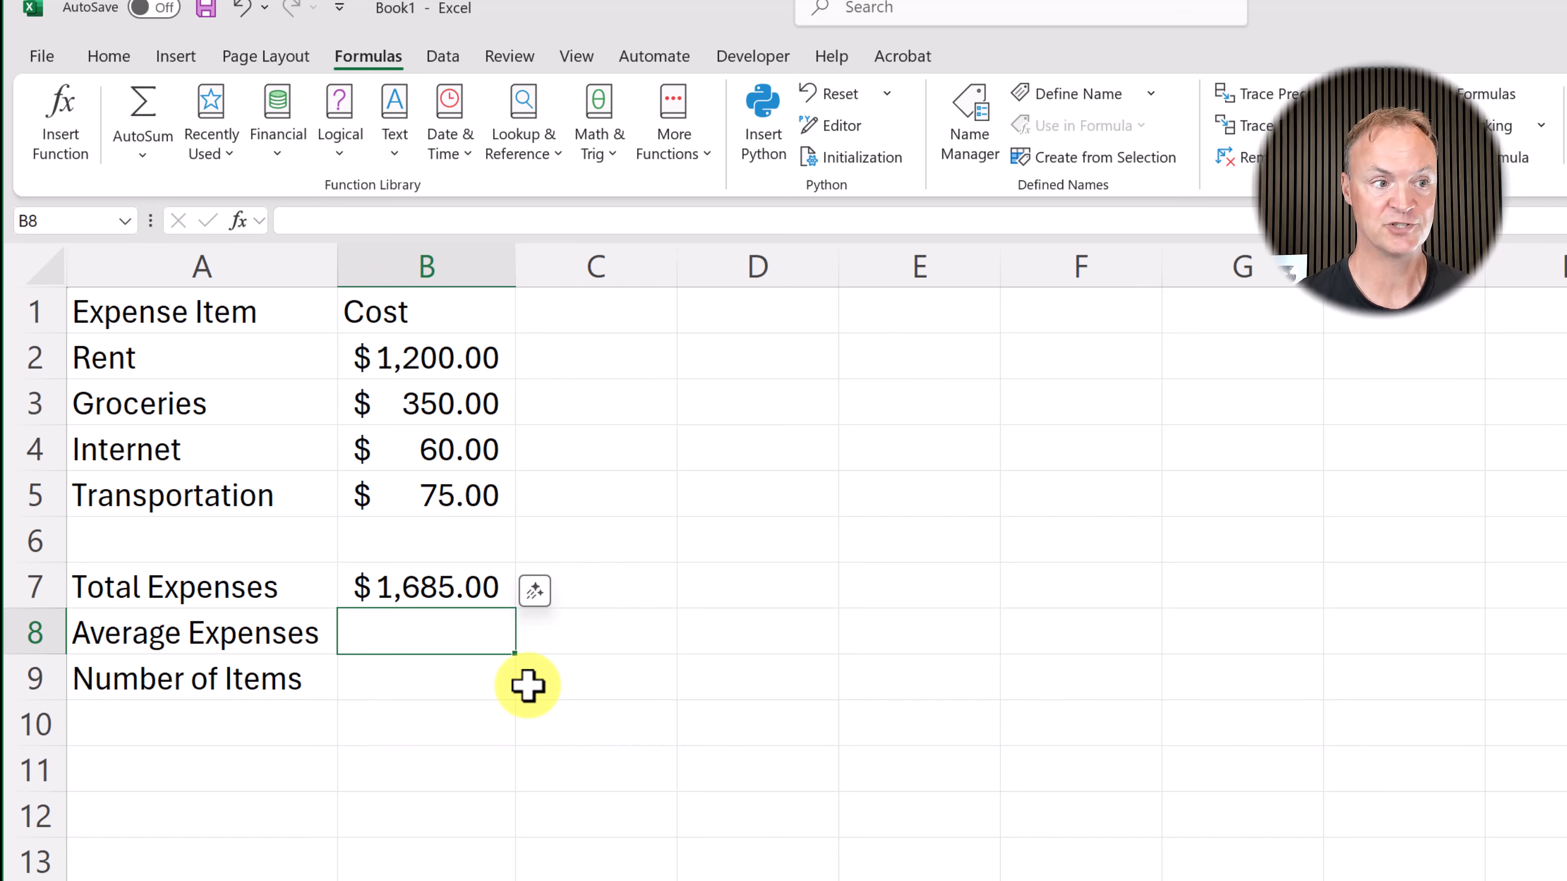
Step: Calculate the Average Expenses in cell B8 with AutoSum's Average function over the range B2:B5
{"action": "left_click", "coordinate": [143, 155]}
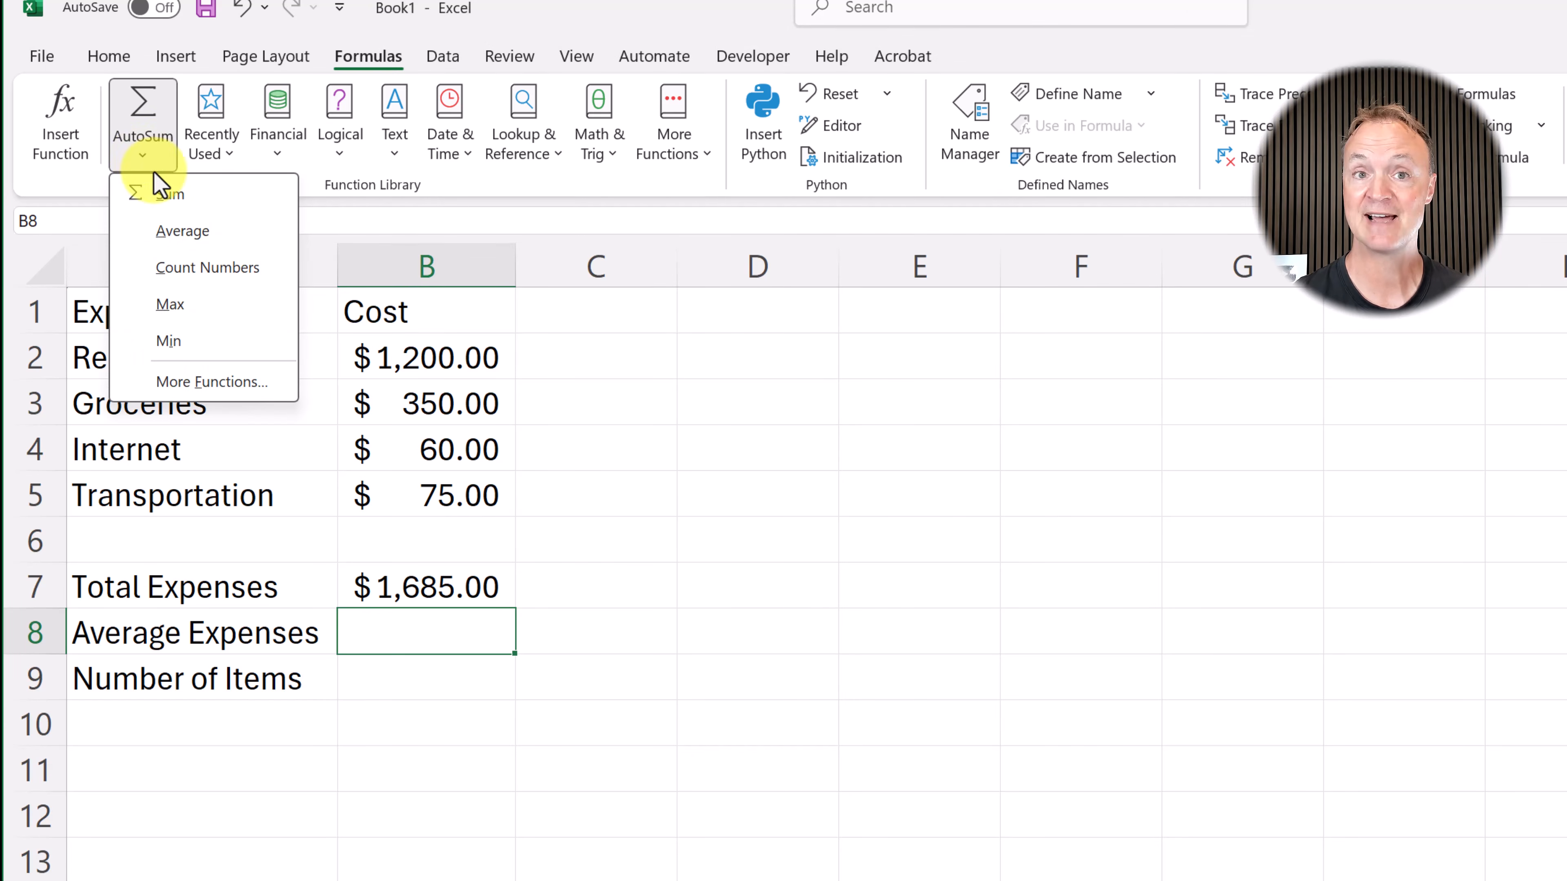
{"action": "left_click", "coordinate": [182, 231]}
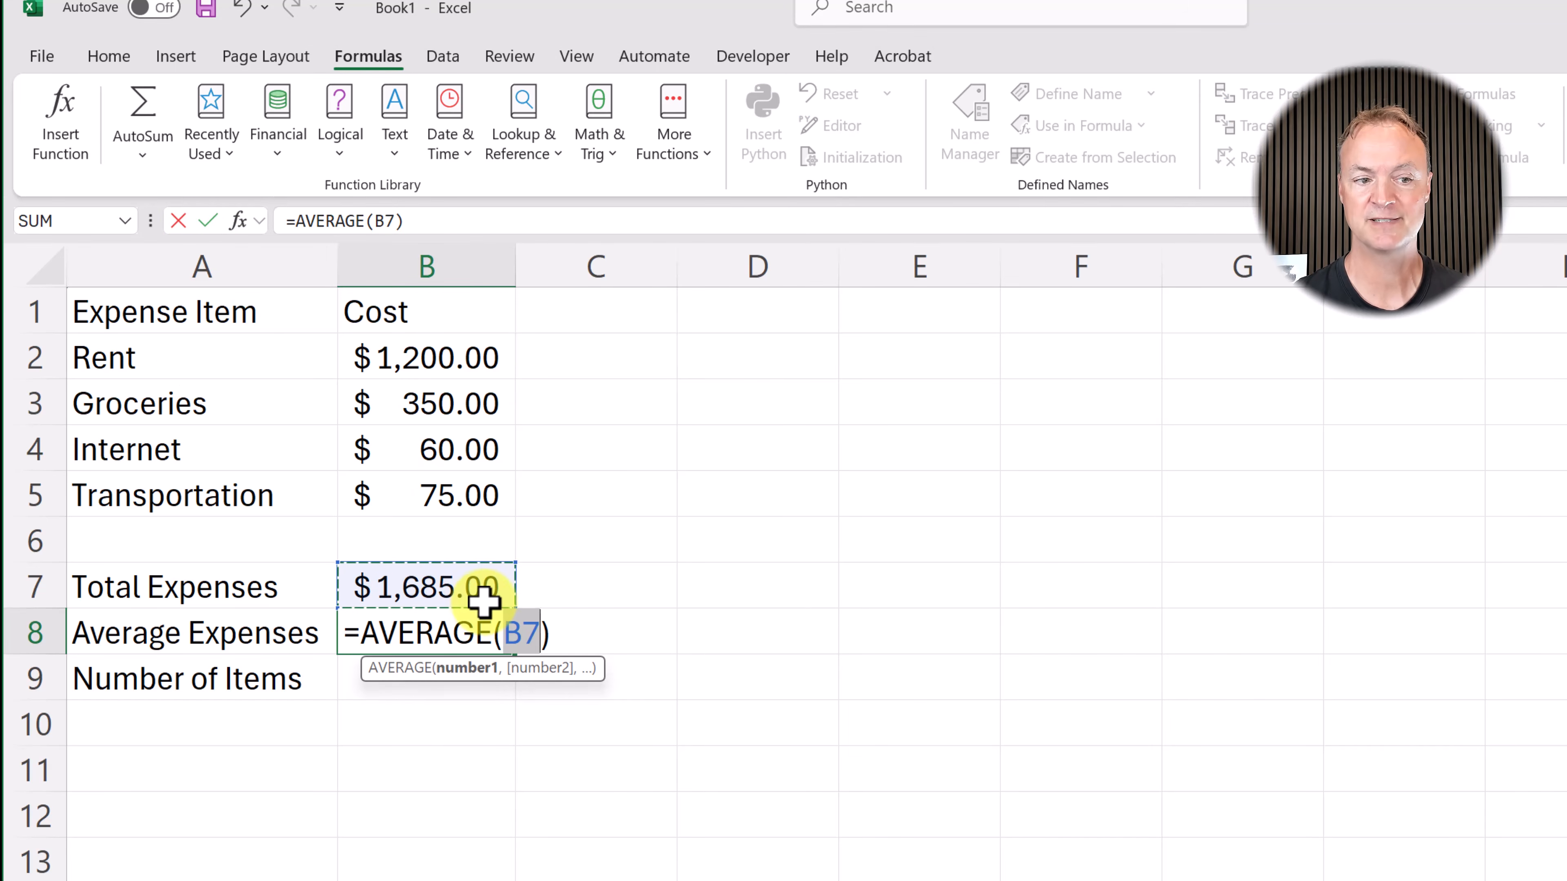
{"action": "left_click_drag", "start_coordinate": [458, 357], "coordinate": [447, 476]}
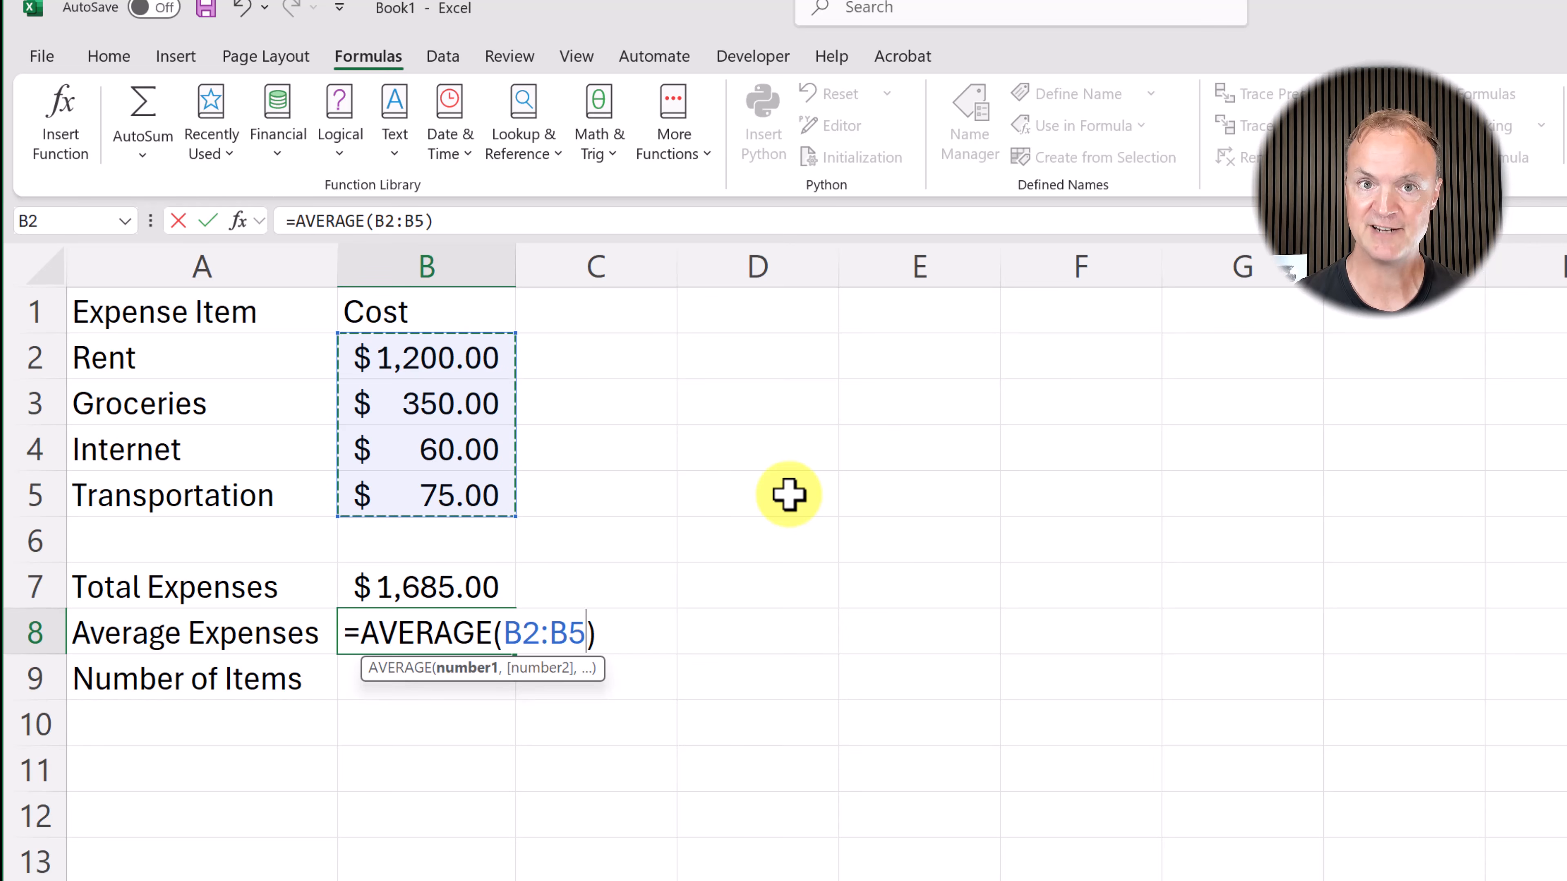
{"action": "key", "text": "Return"}
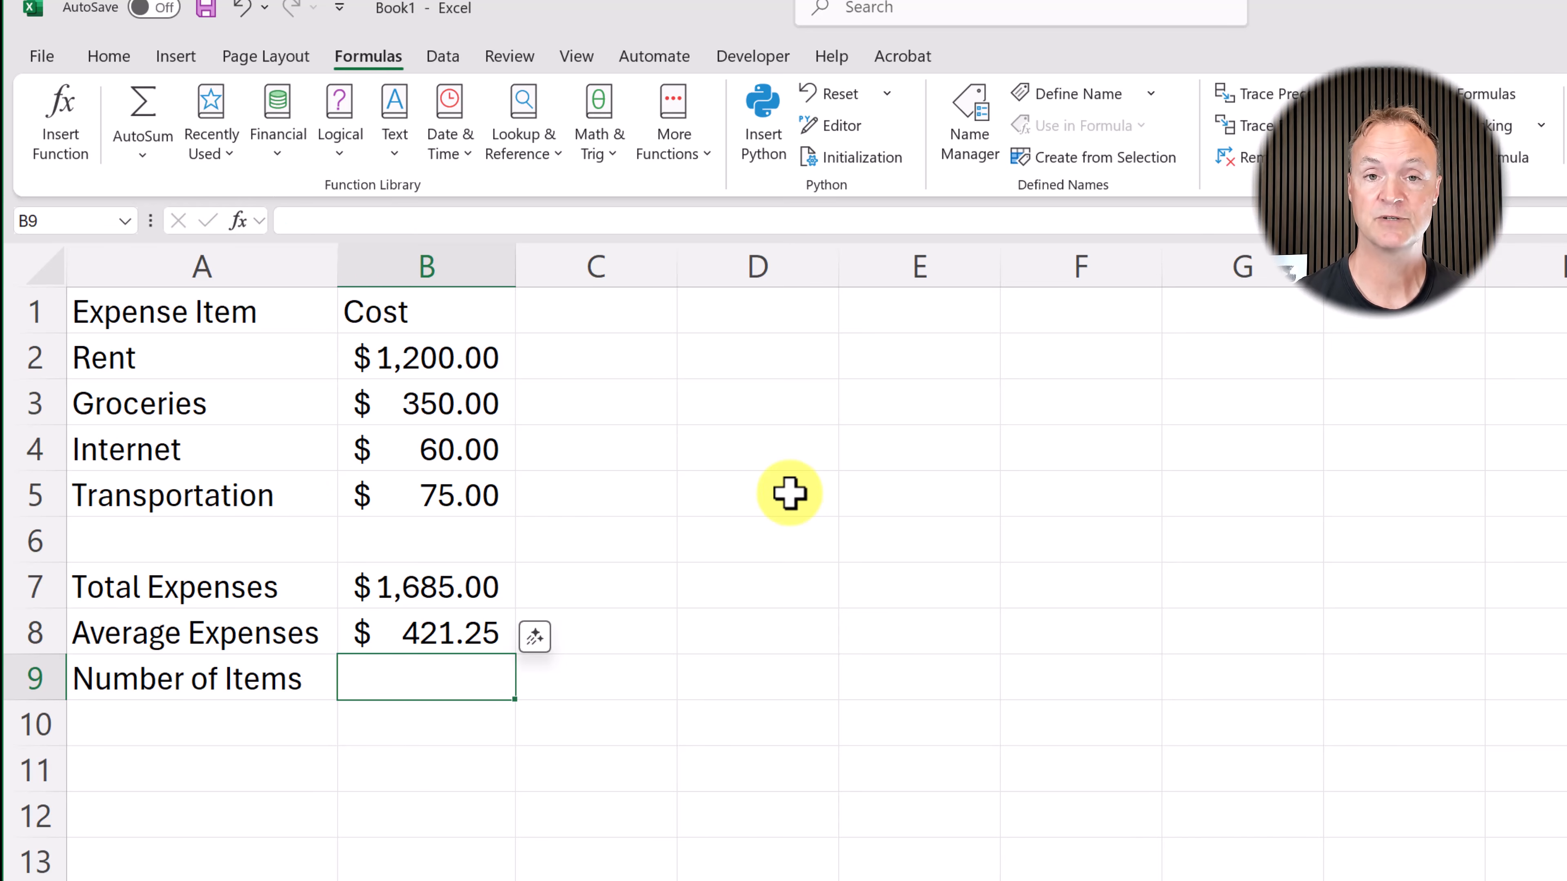
Step: Count the expense items in cell B9 with AutoSum's Count Numbers function over the range B2:B5
{"action": "left_click", "coordinate": [149, 156]}
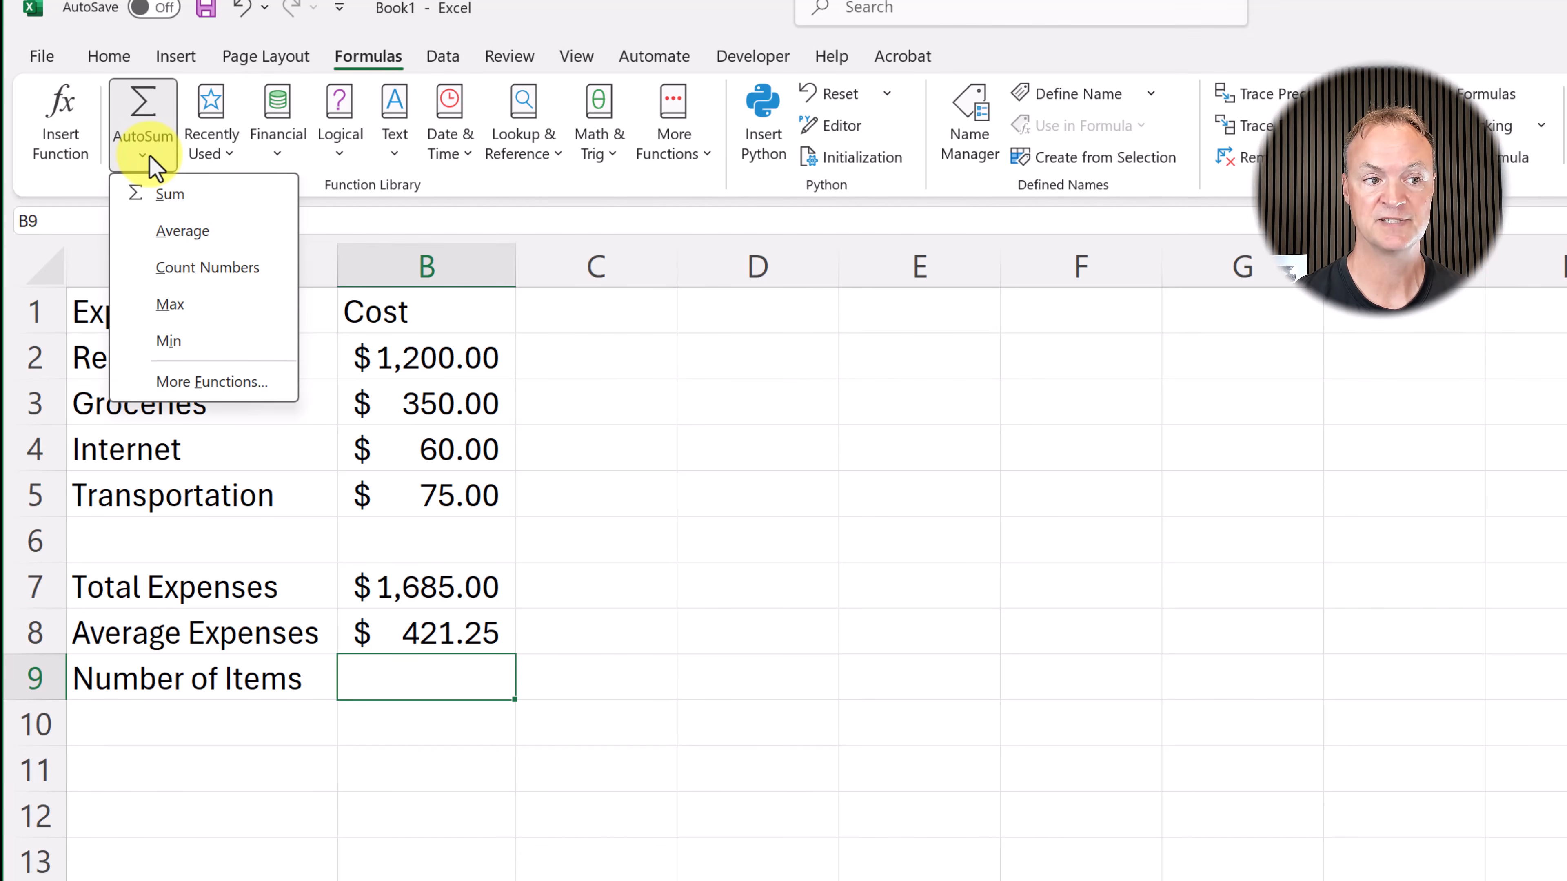
{"action": "left_click", "coordinate": [243, 270]}
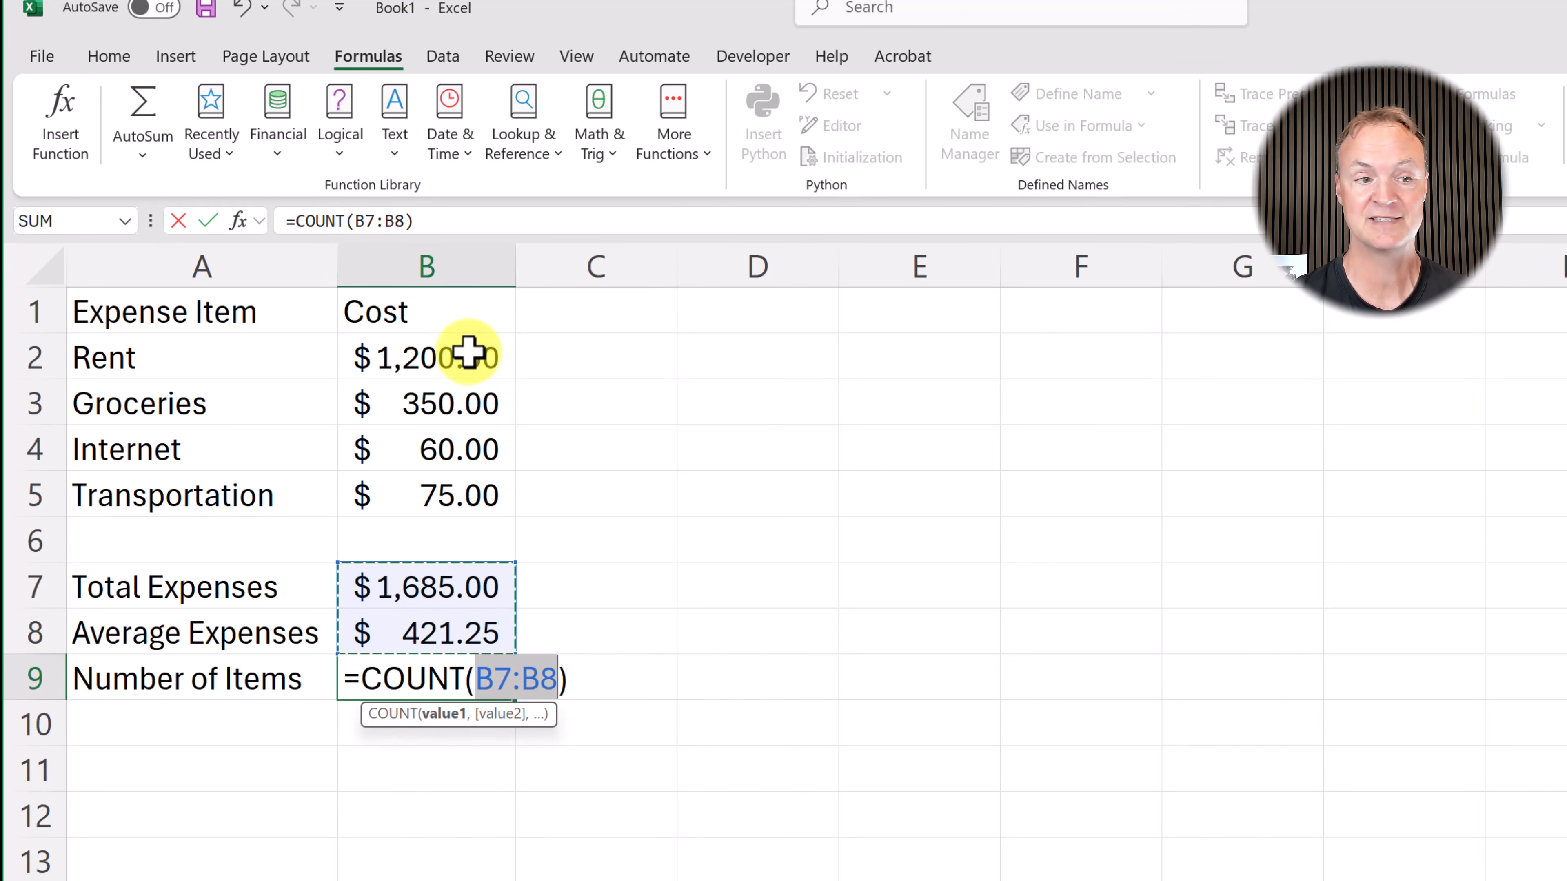
{"action": "left_click_drag", "start_coordinate": [466, 361], "coordinate": [467, 493]}
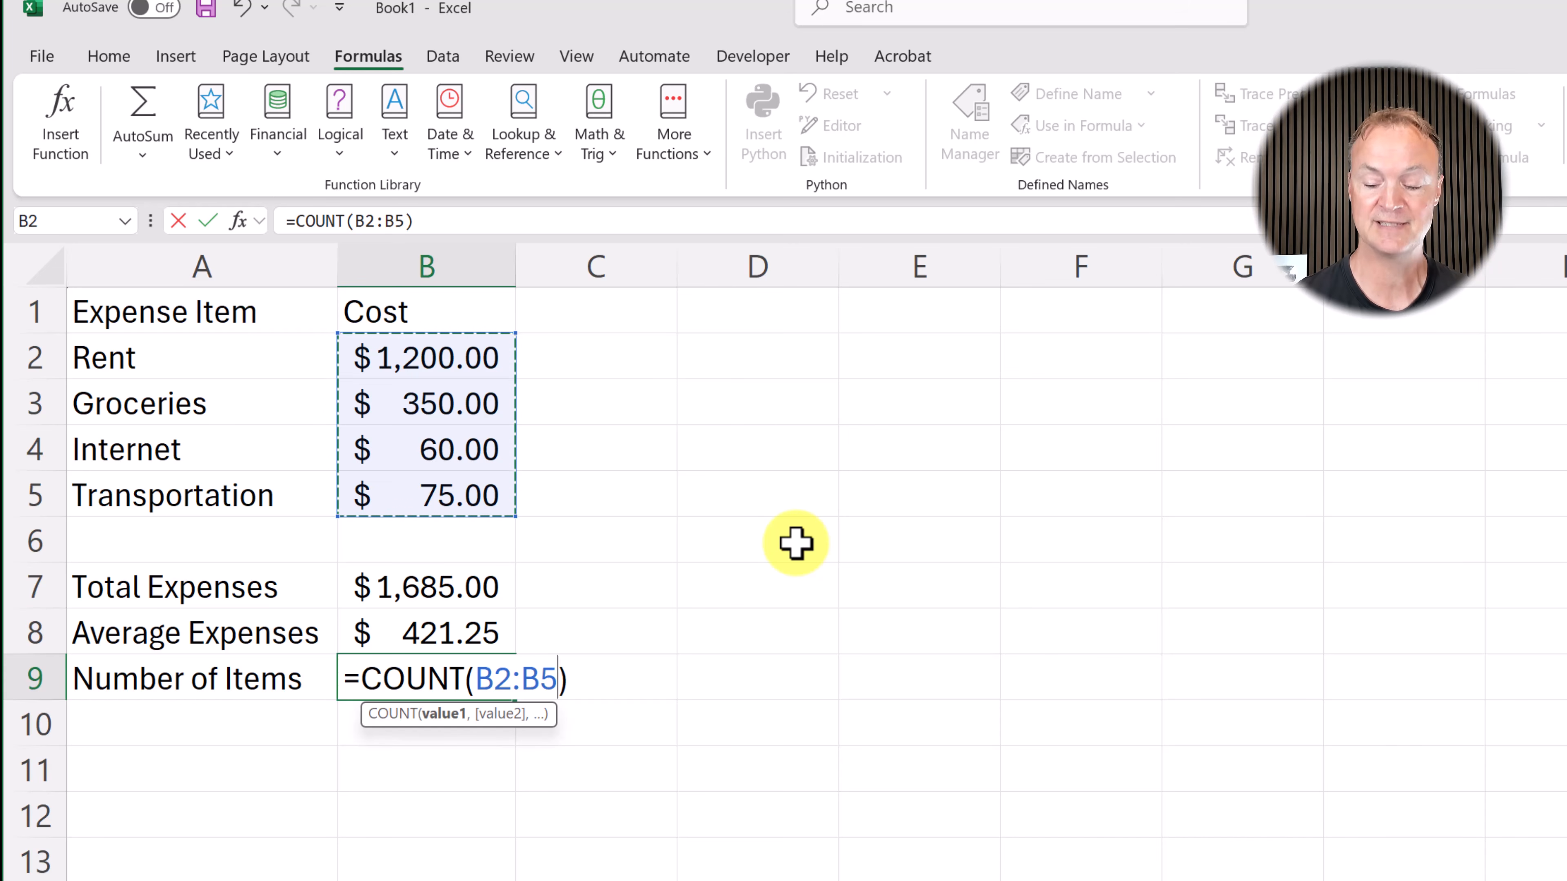
{"action": "key", "text": "Return"}
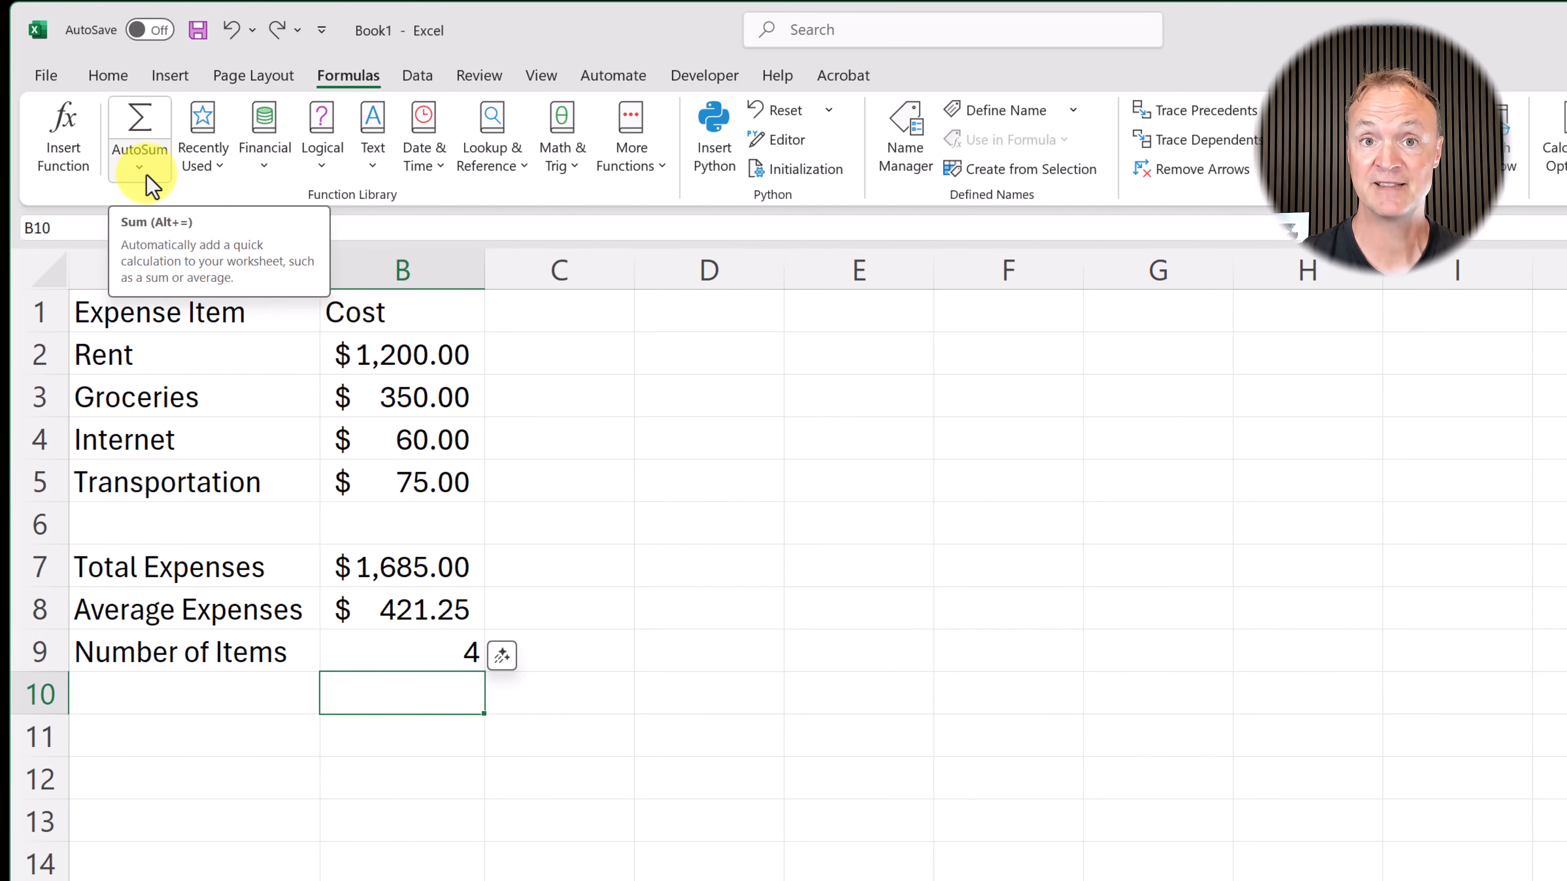
Step: Write a SUM formula over the range B2:B5 directly in cell C7, beside the Total Expenses amount
{"action": "left_click", "coordinate": [586, 572]}
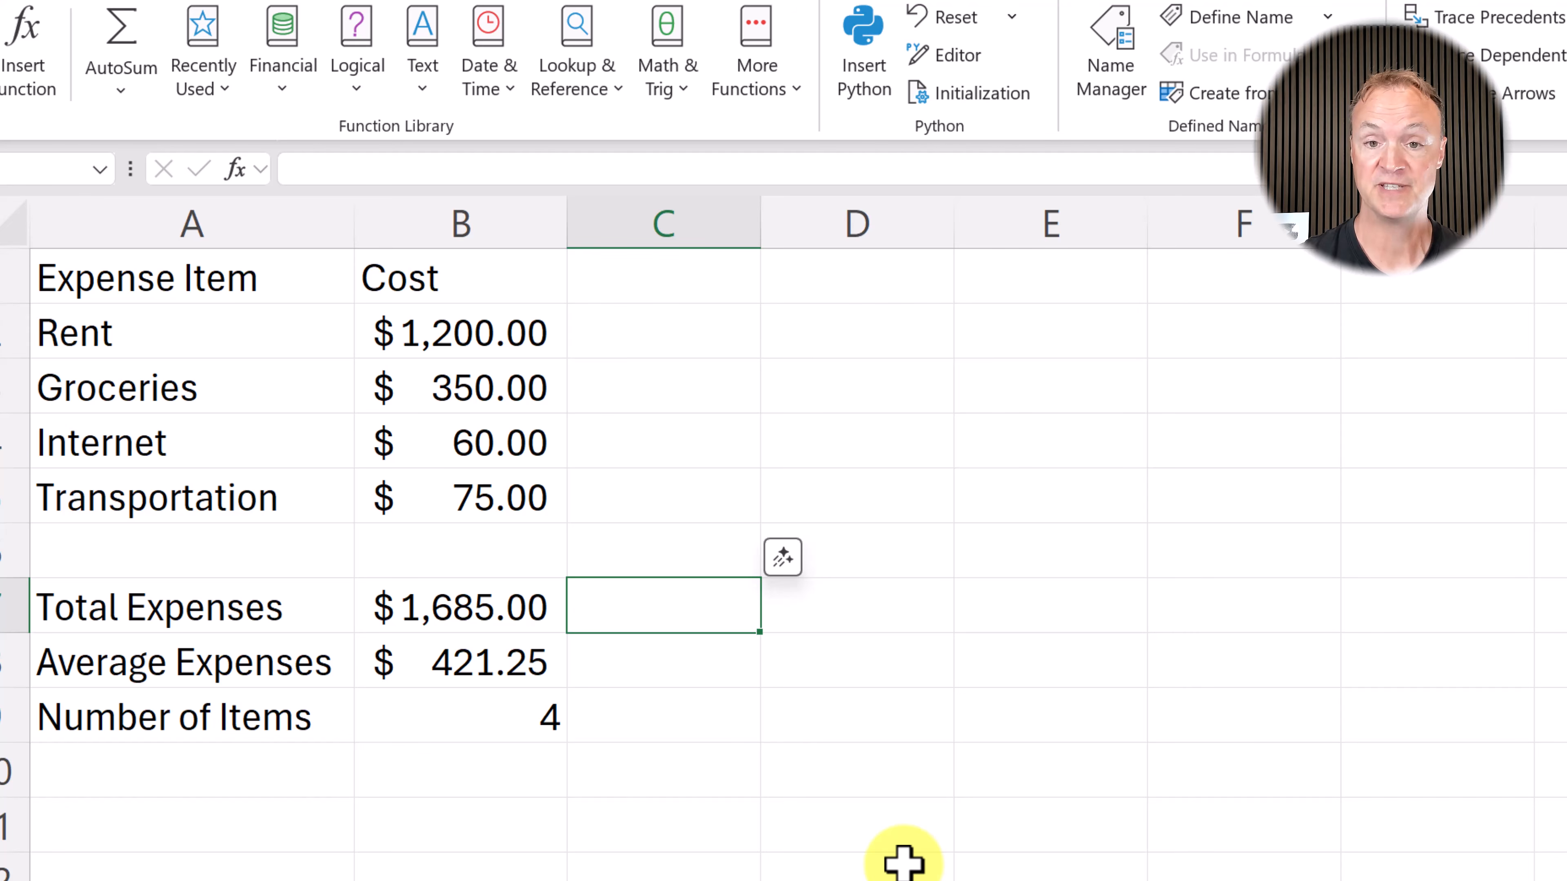
{"action": "type", "text": "=sum"}
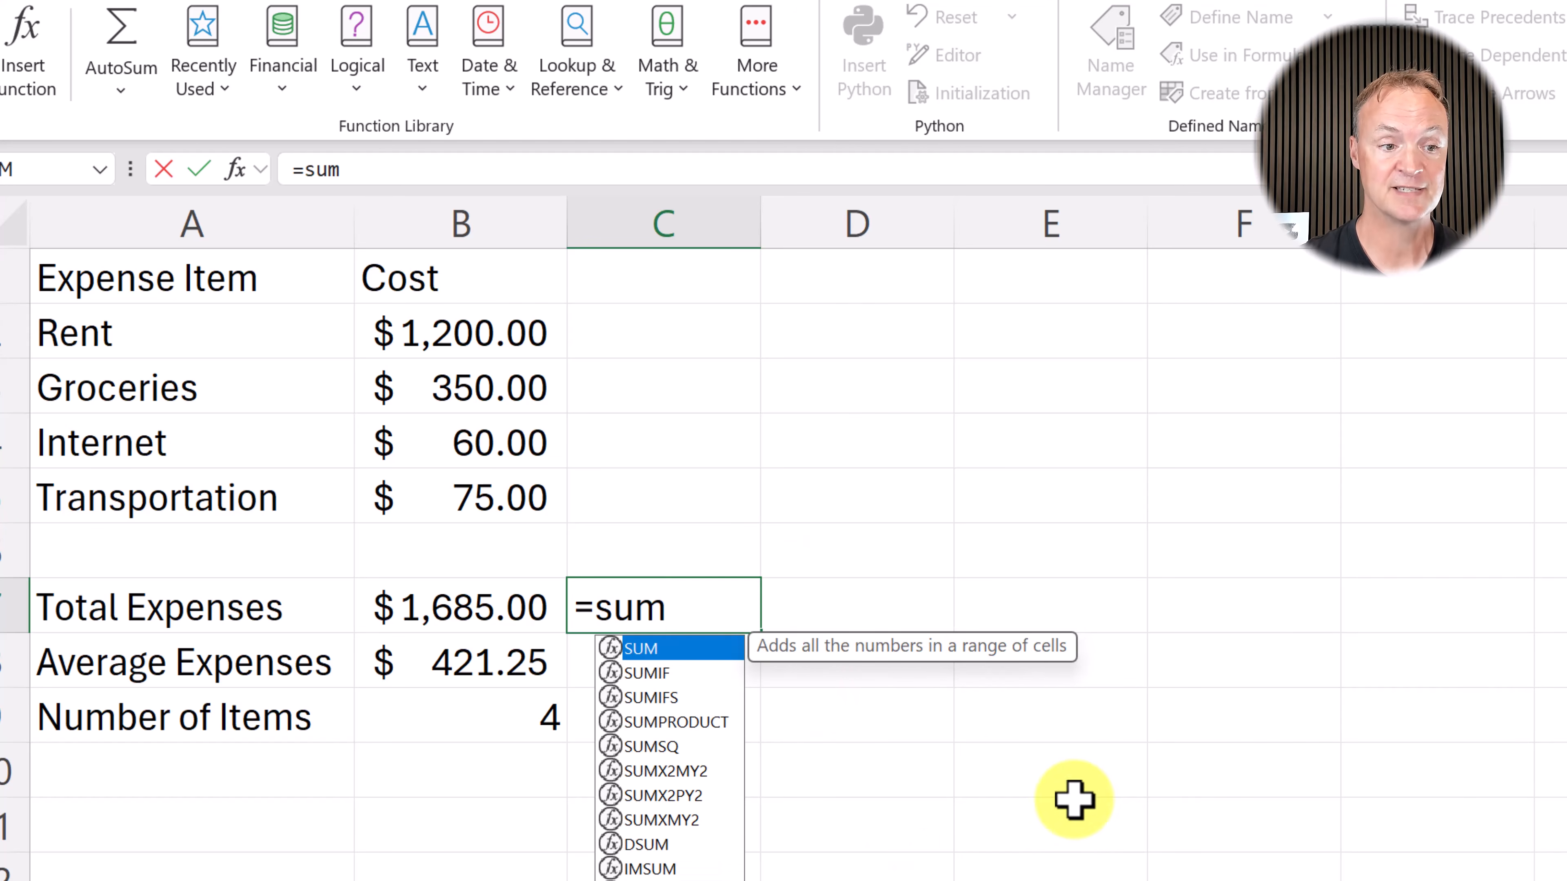
{"action": "double_click", "coordinate": [664, 647]}
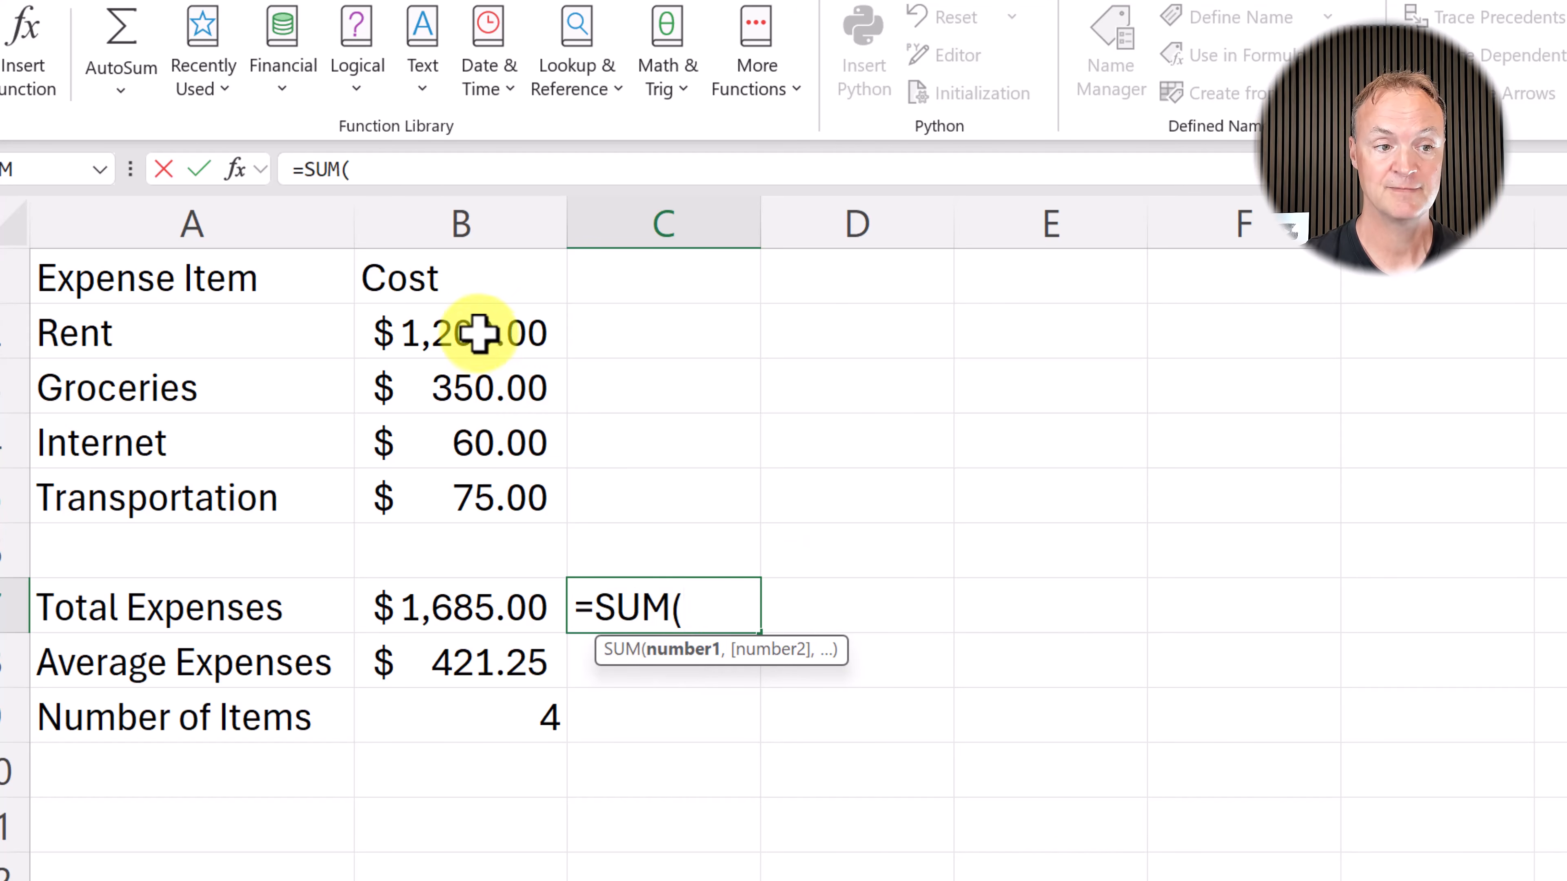
{"action": "left_click_drag", "start_coordinate": [479, 333], "coordinate": [466, 497]}
{"action": "key", "text": "Return"}
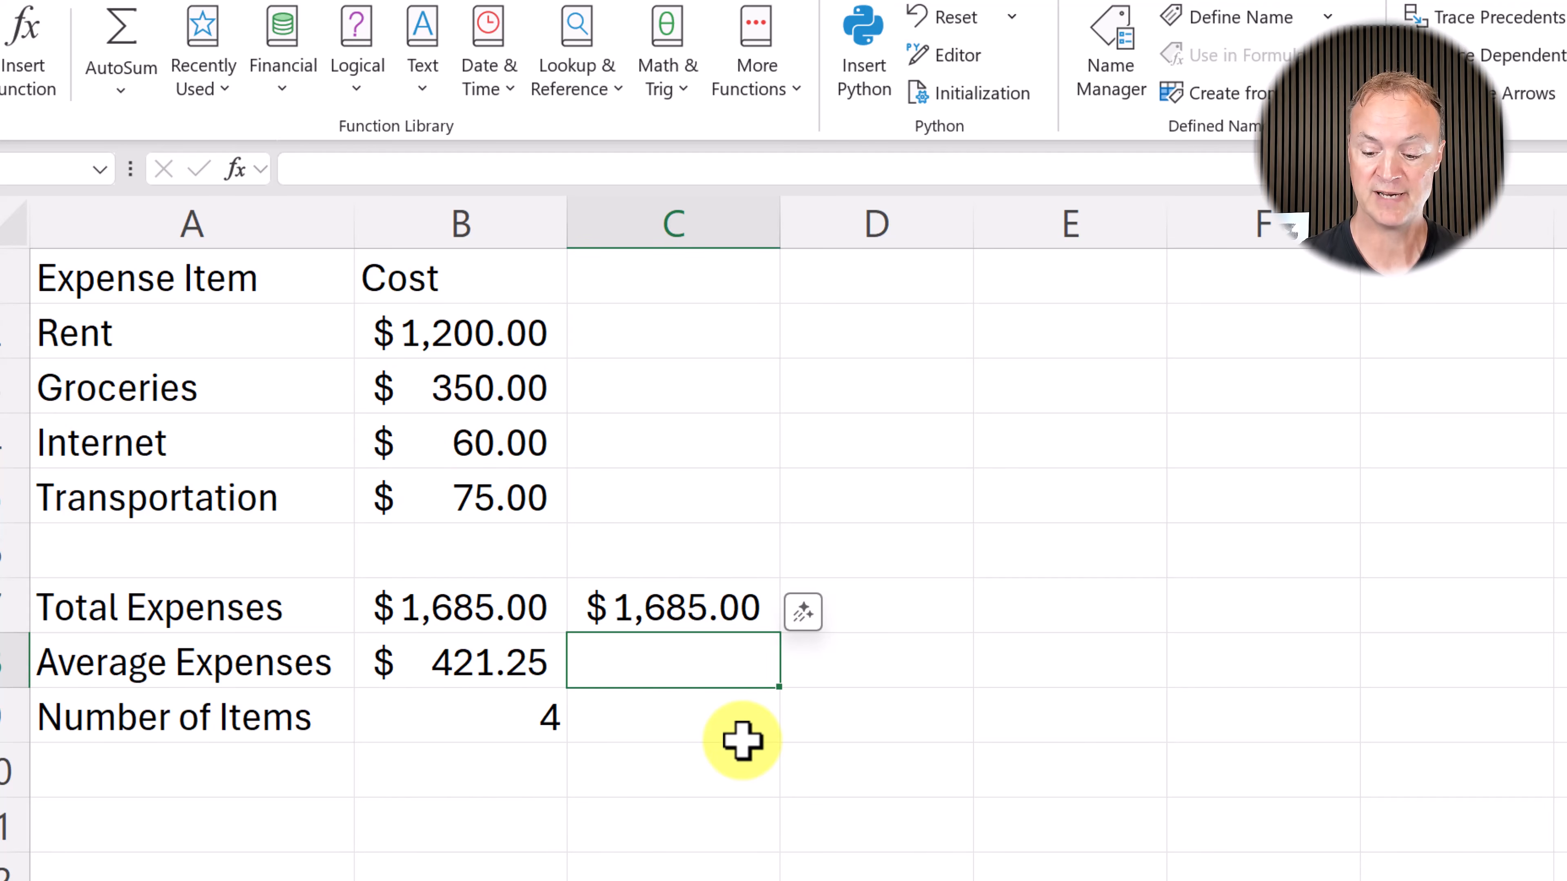
Step: Write an AVERAGE formula over the range B2:B5 directly in cell C8, beside the Average Expenses amount
{"action": "type", "text": "=aver"}
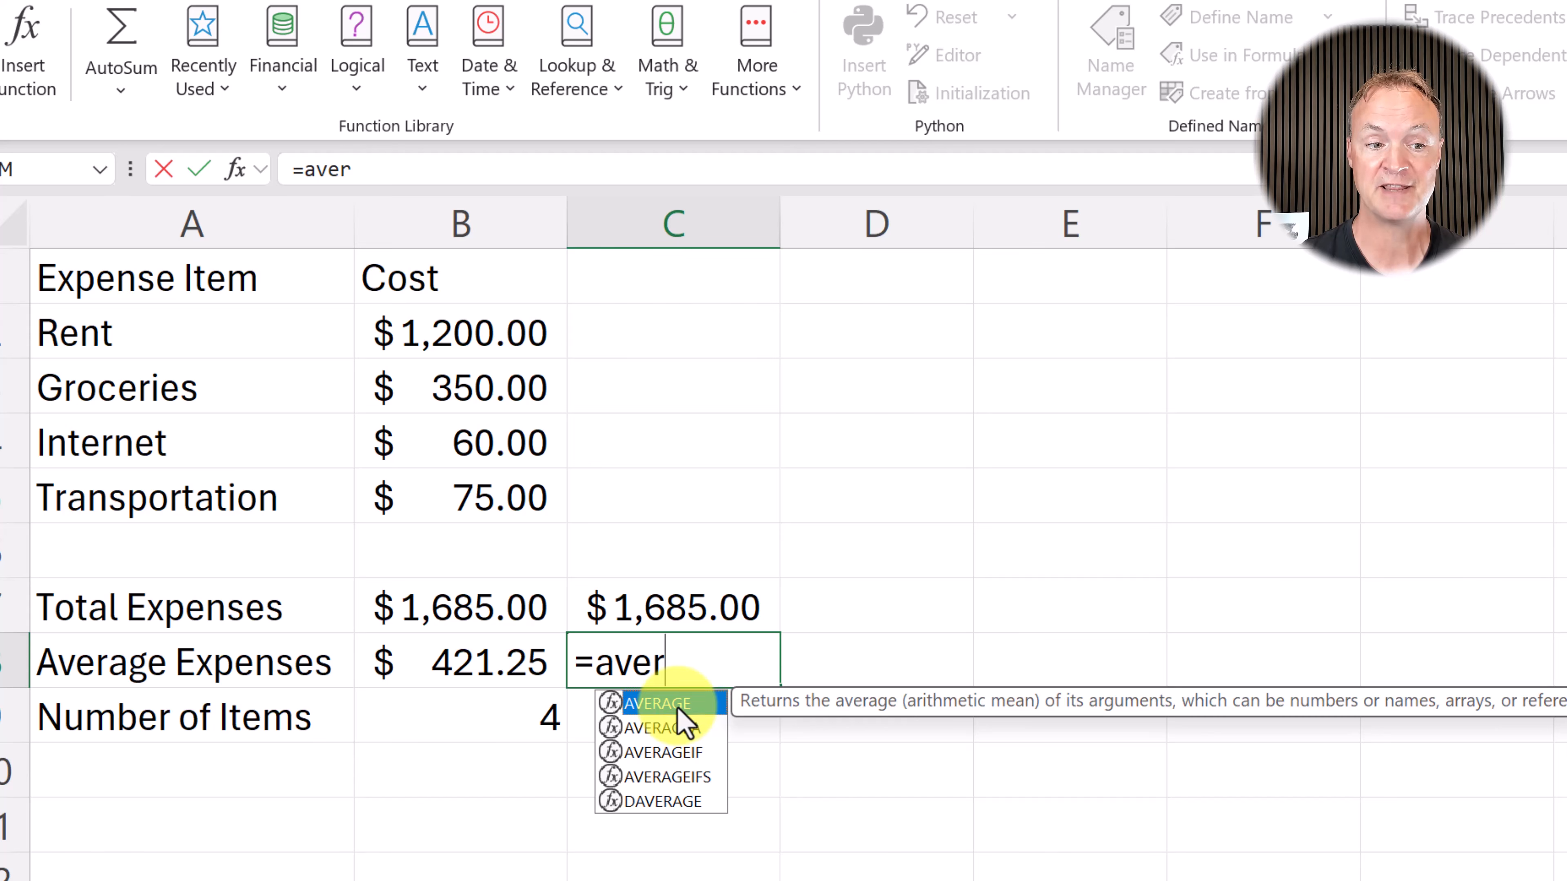
{"action": "double_click", "coordinate": [676, 707]}
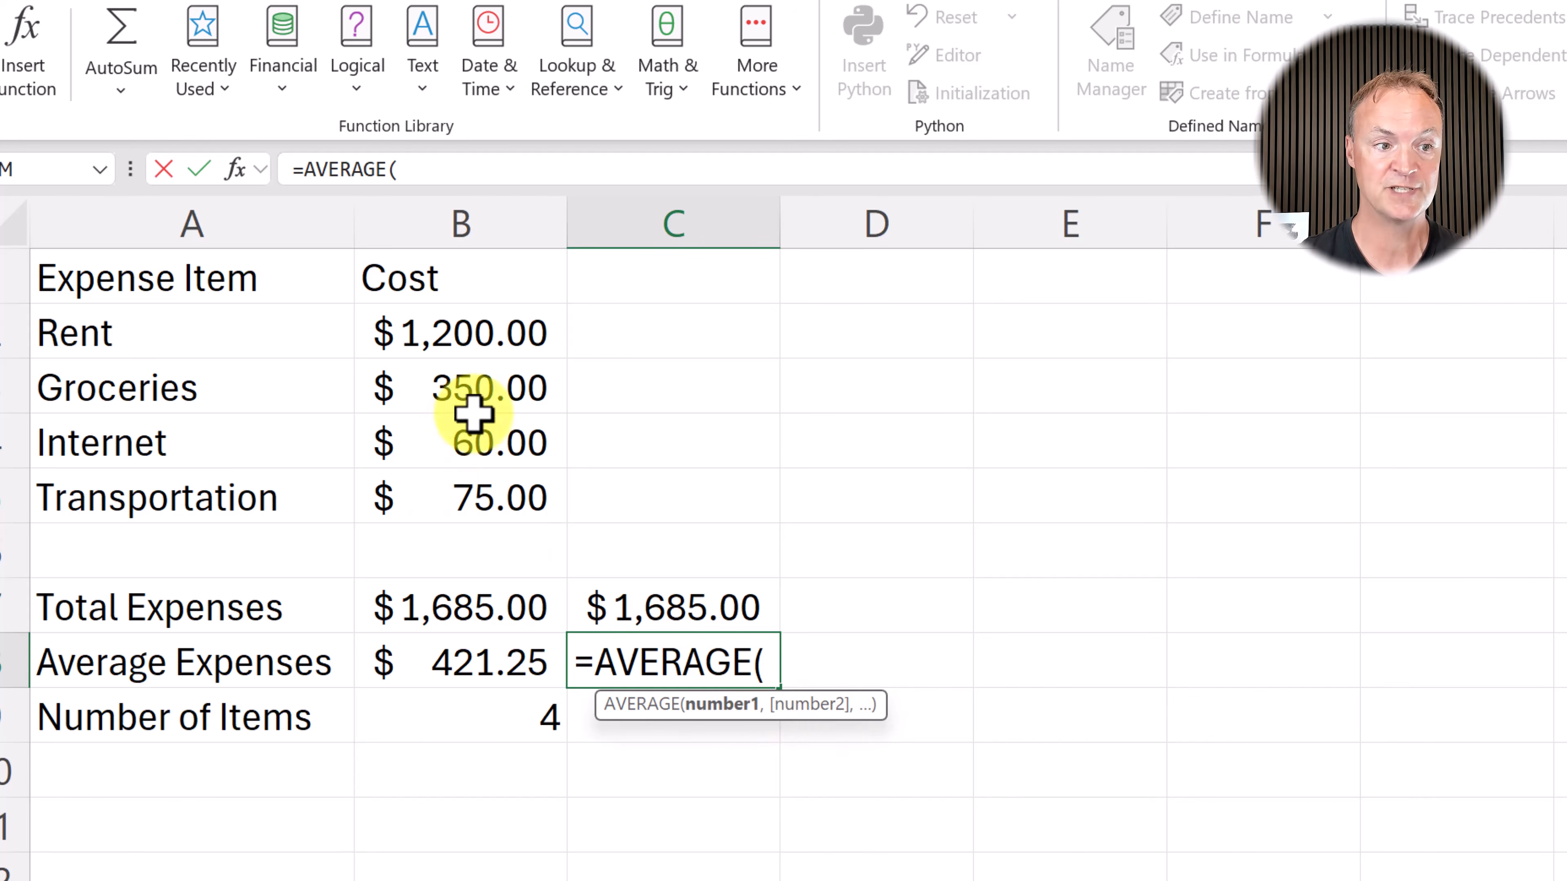
{"action": "left_click_drag", "start_coordinate": [500, 345], "coordinate": [499, 480]}
{"action": "key", "text": "Return"}
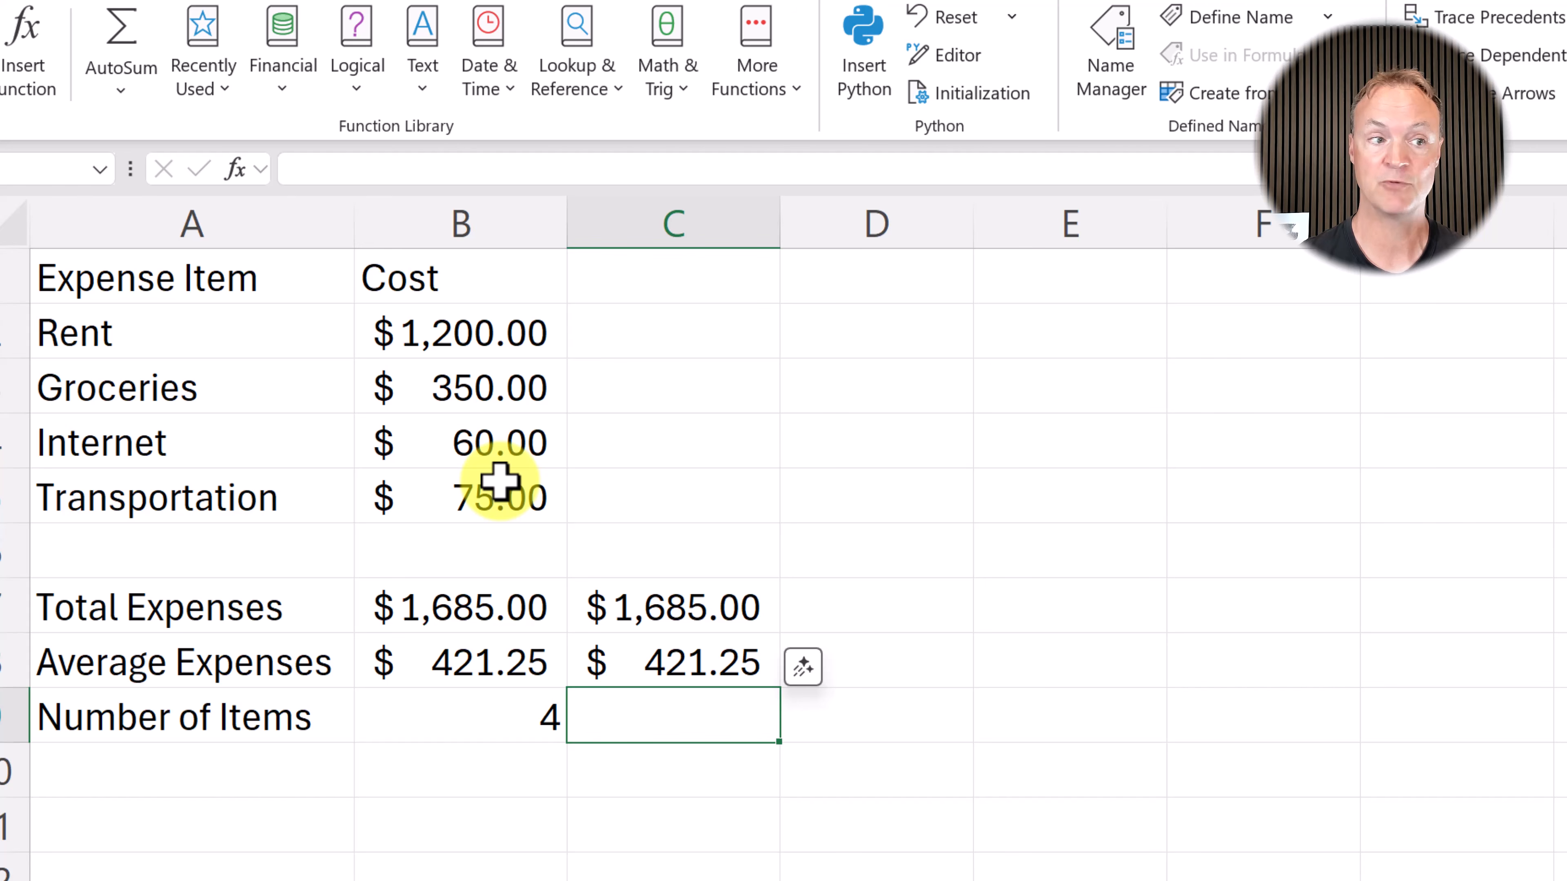
{"action": "left_click", "coordinate": [120, 91]}
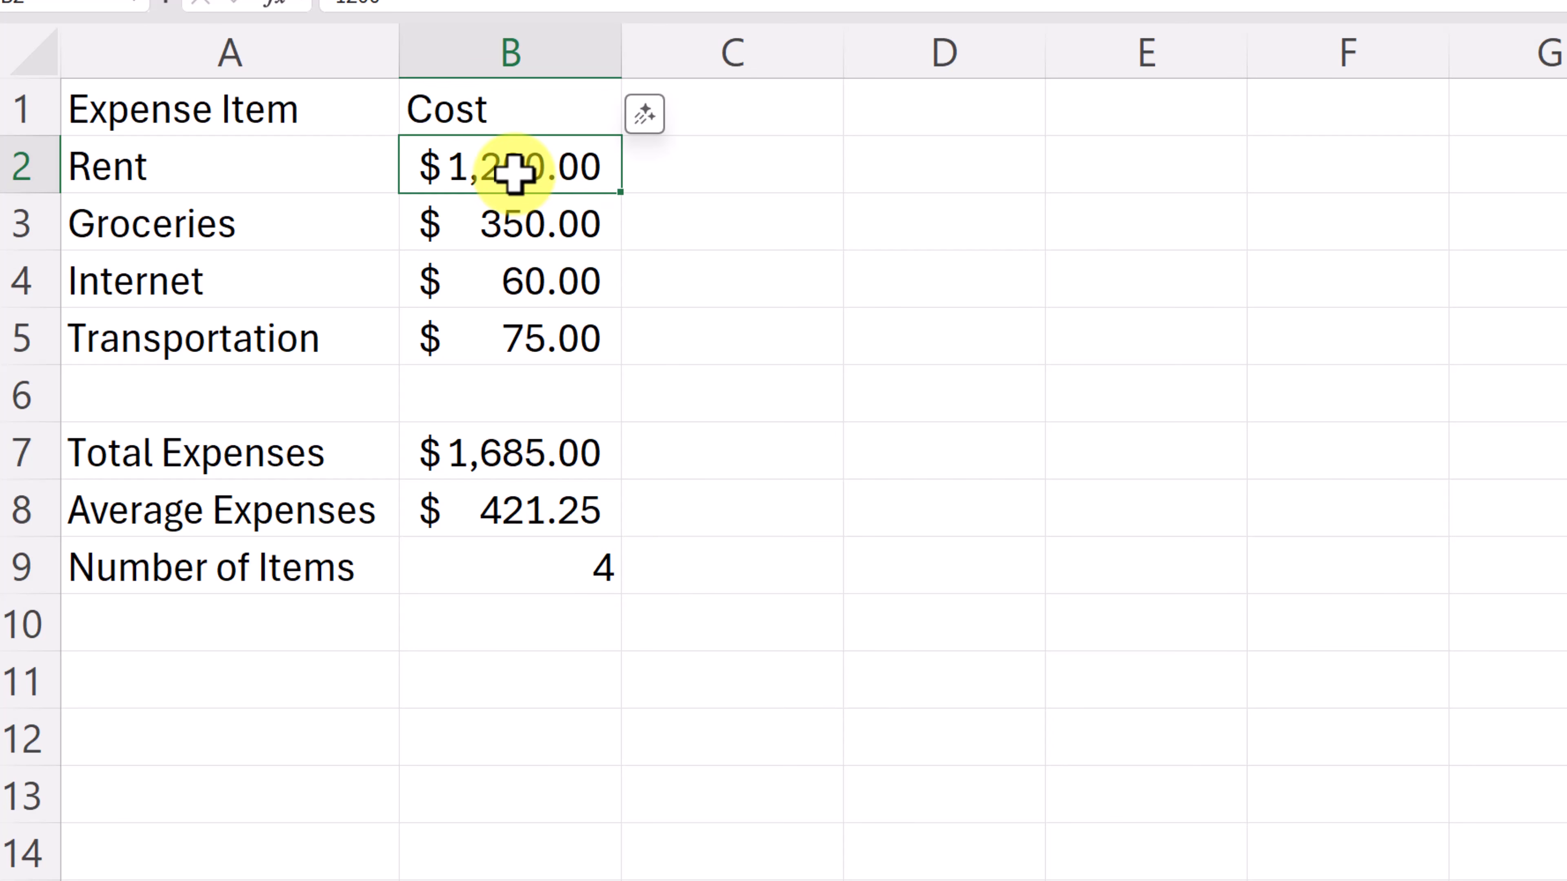
Step: Replace the Rent cost in cell B2 with a much larger amount
{"action": "type", "text": "10,00"}
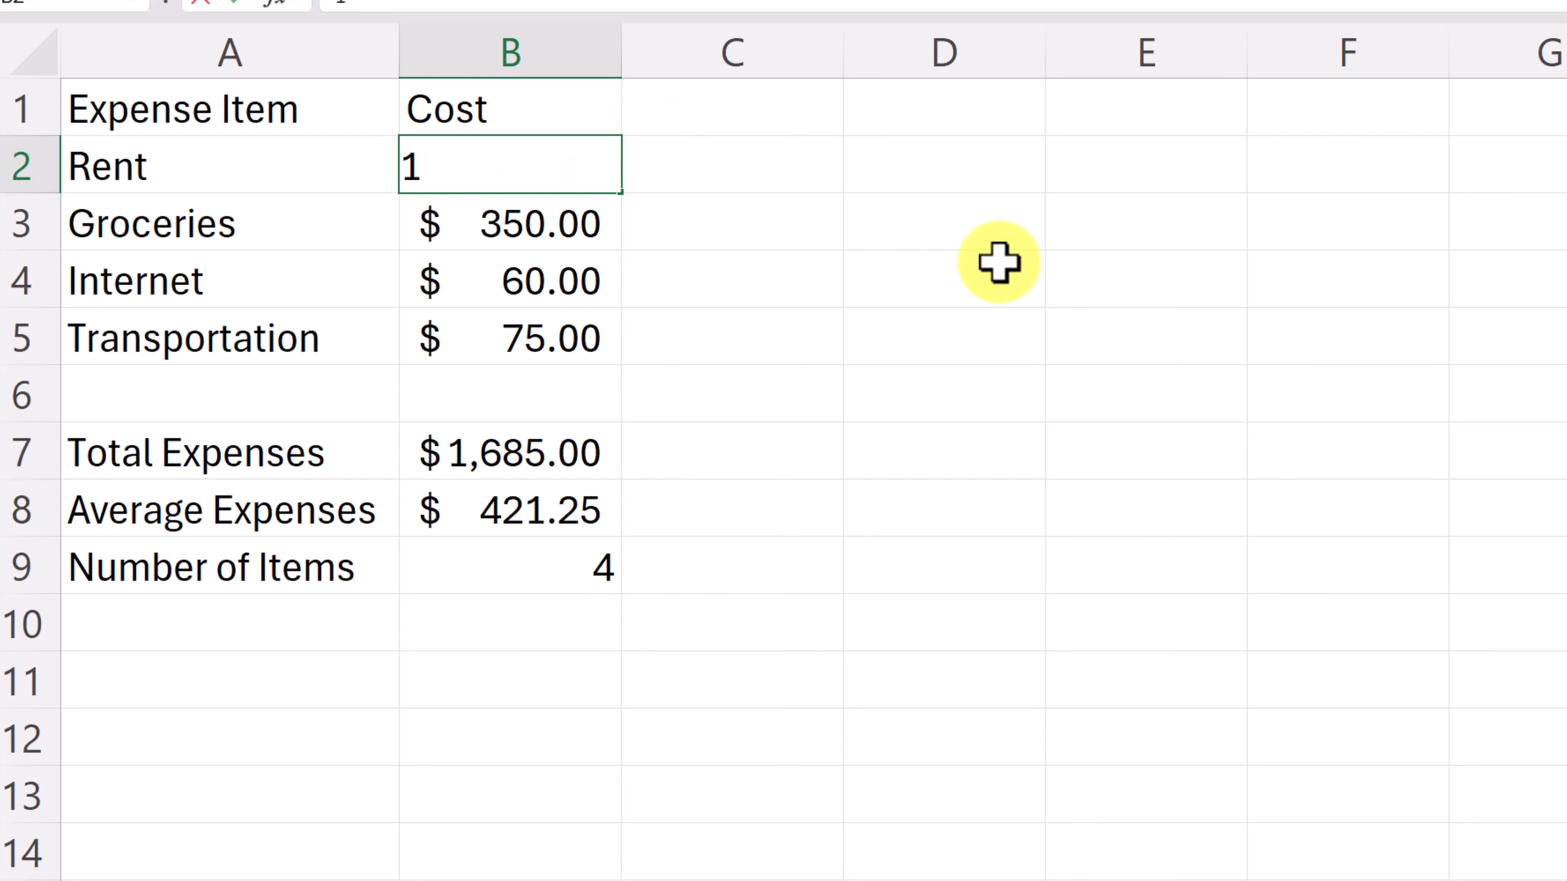
{"action": "type", "text": "0000"}
{"action": "key", "text": "Return"}
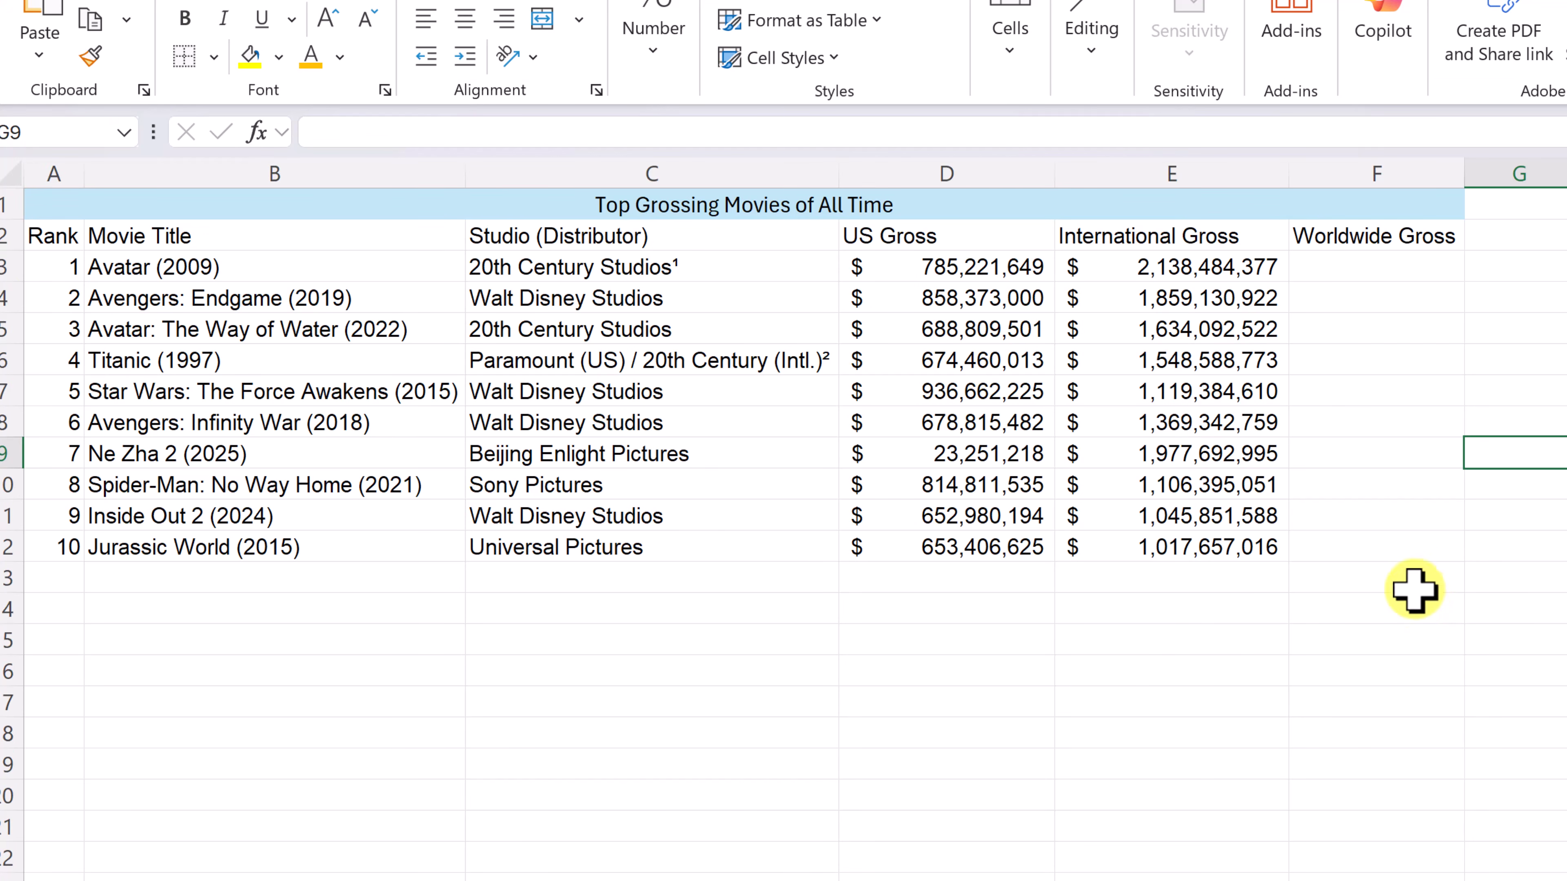
Step: Add Avatar's US and international gross in cell F3 with a SUM formula over the range D3:E3
{"action": "left_click", "coordinate": [1345, 274]}
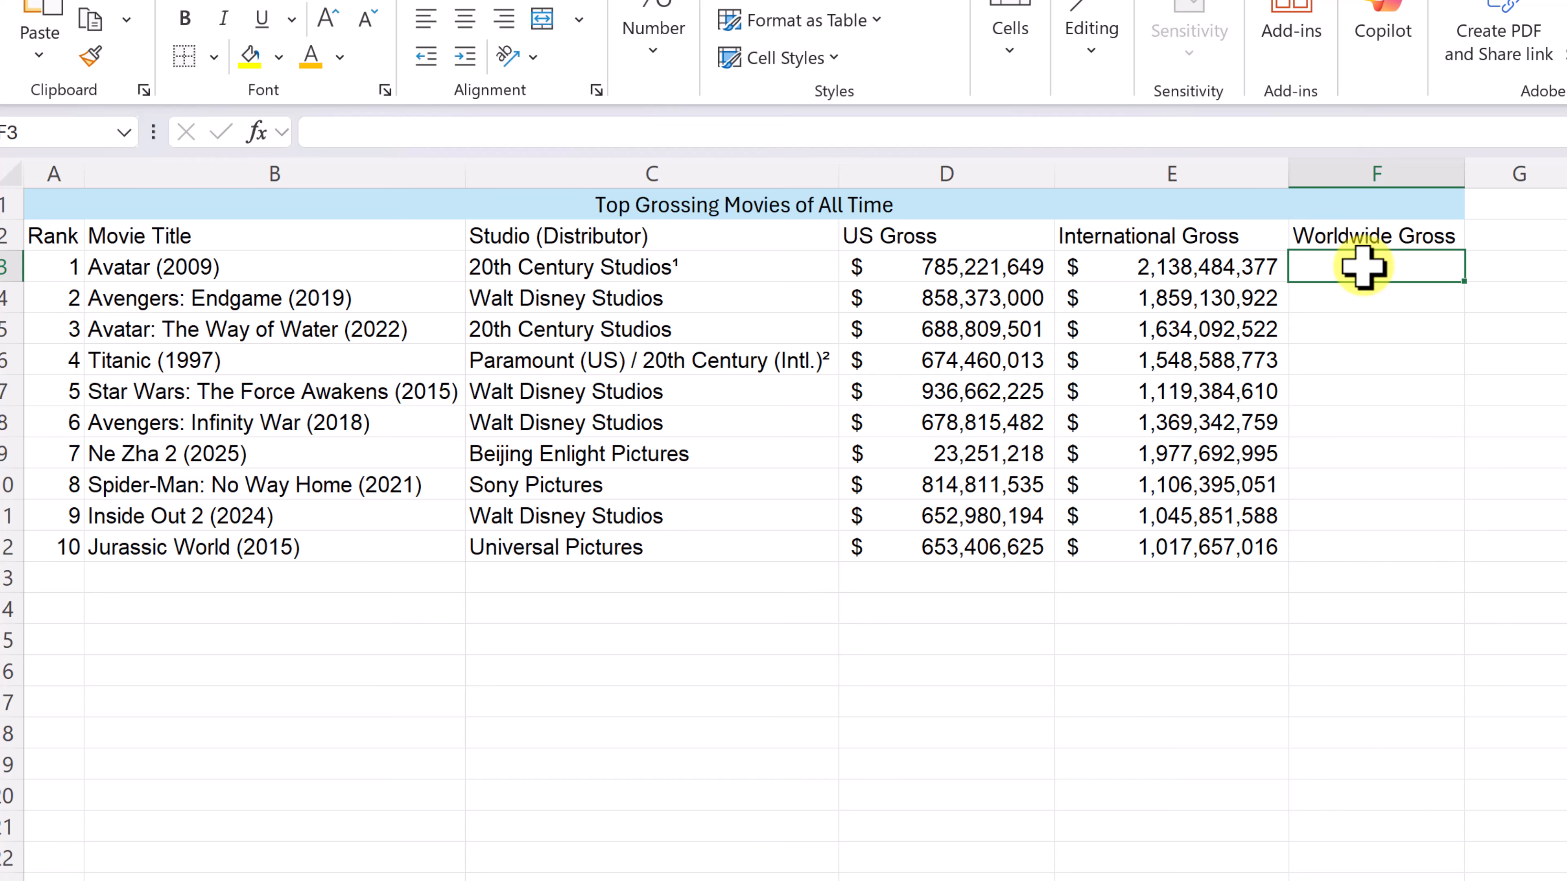
{"action": "type", "text": "="}
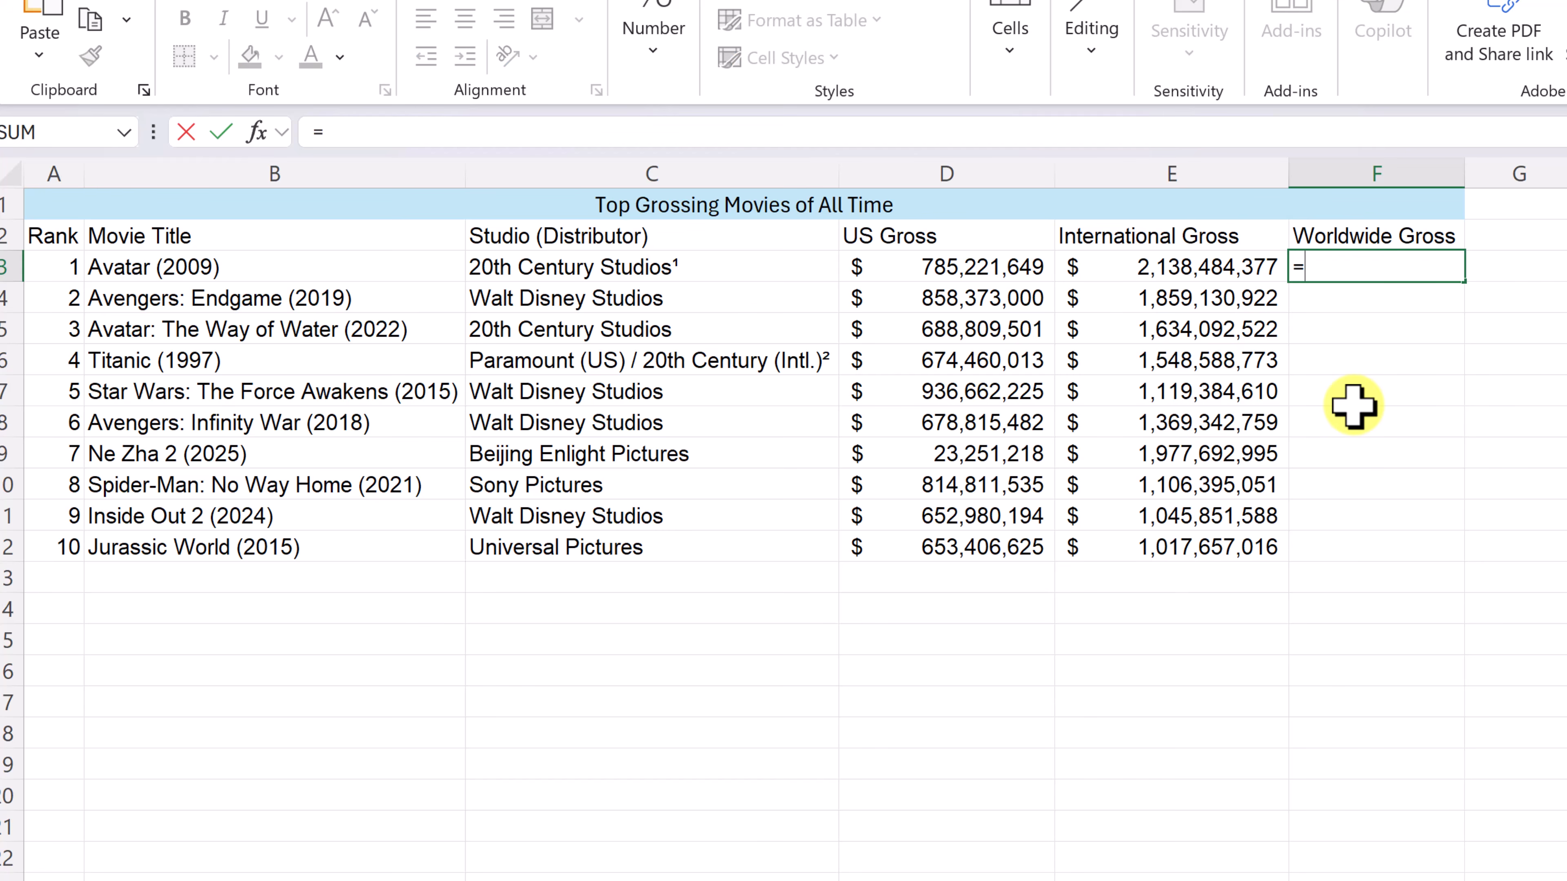
{"action": "type", "text": "sum"}
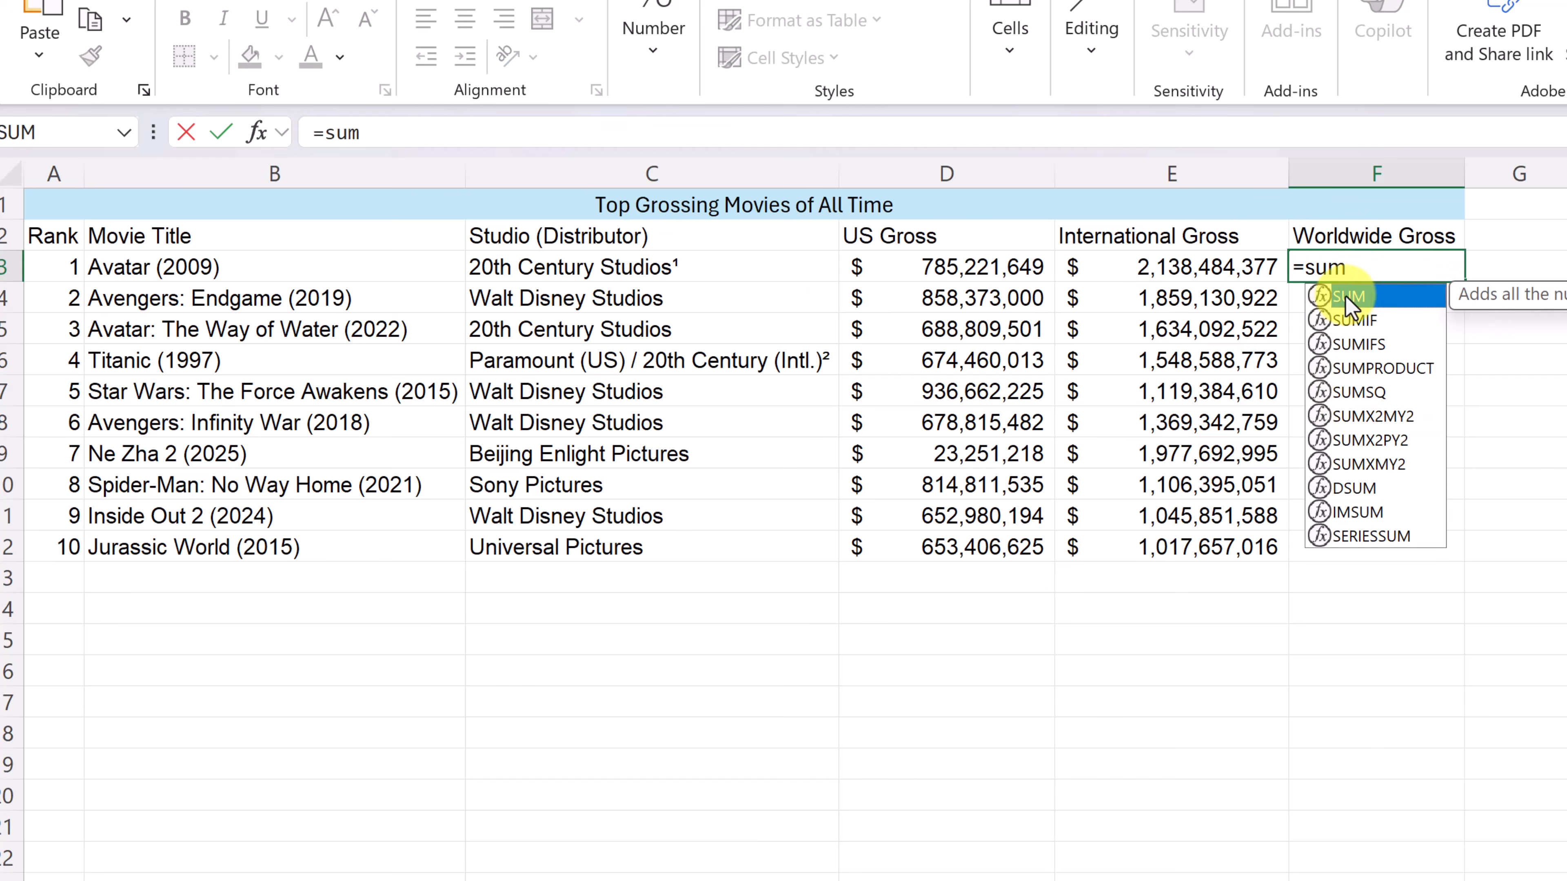
{"action": "double_click", "coordinate": [1346, 298]}
{"action": "left_click_drag", "start_coordinate": [1007, 263], "coordinate": [1187, 265]}
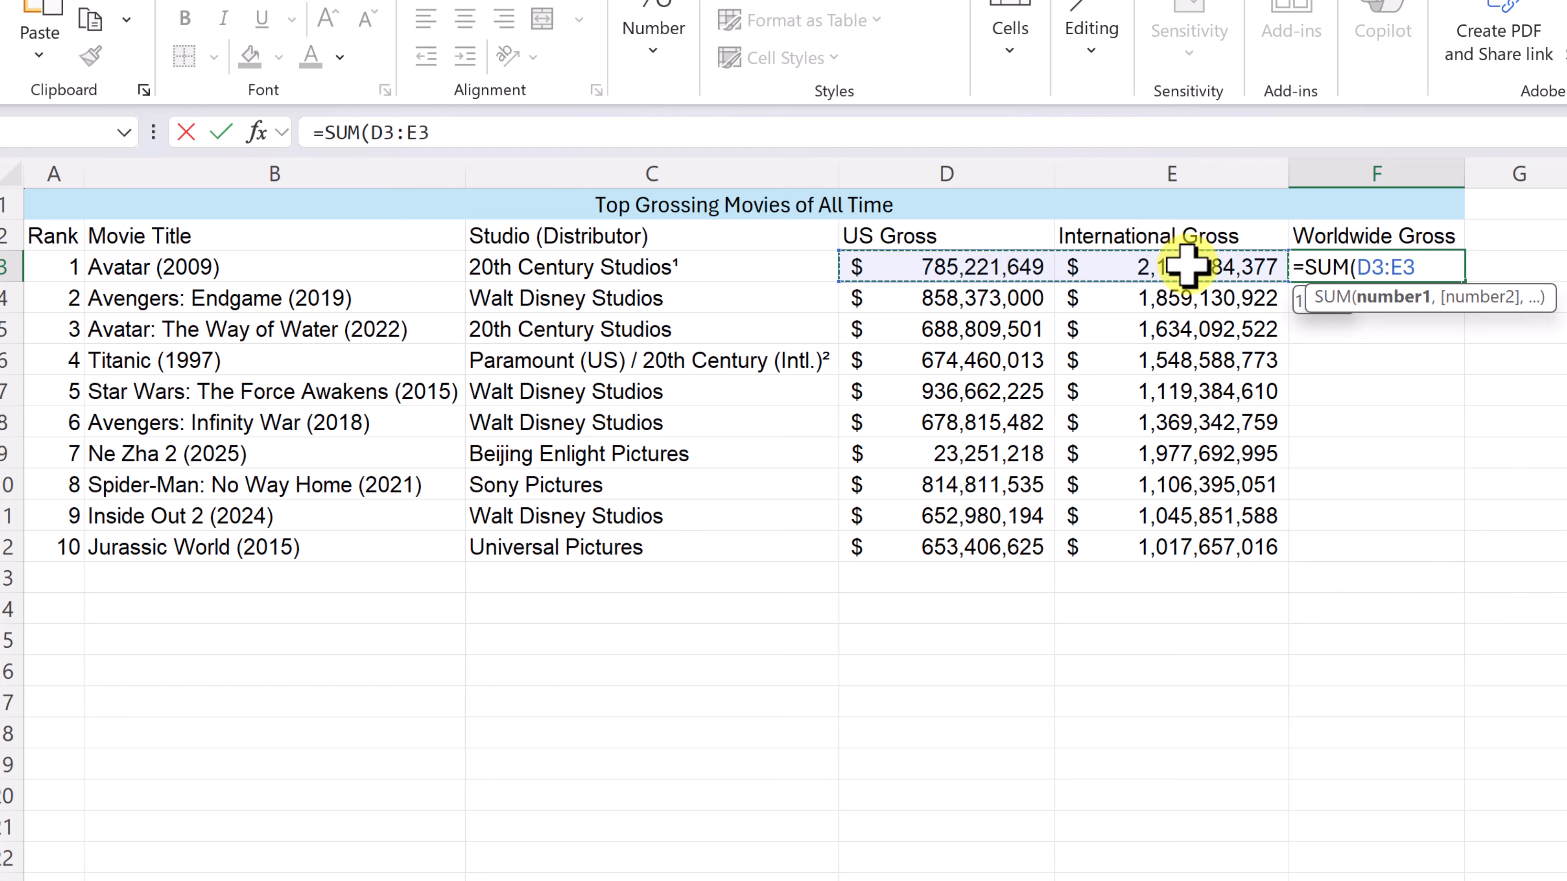
{"action": "key", "text": "Return"}
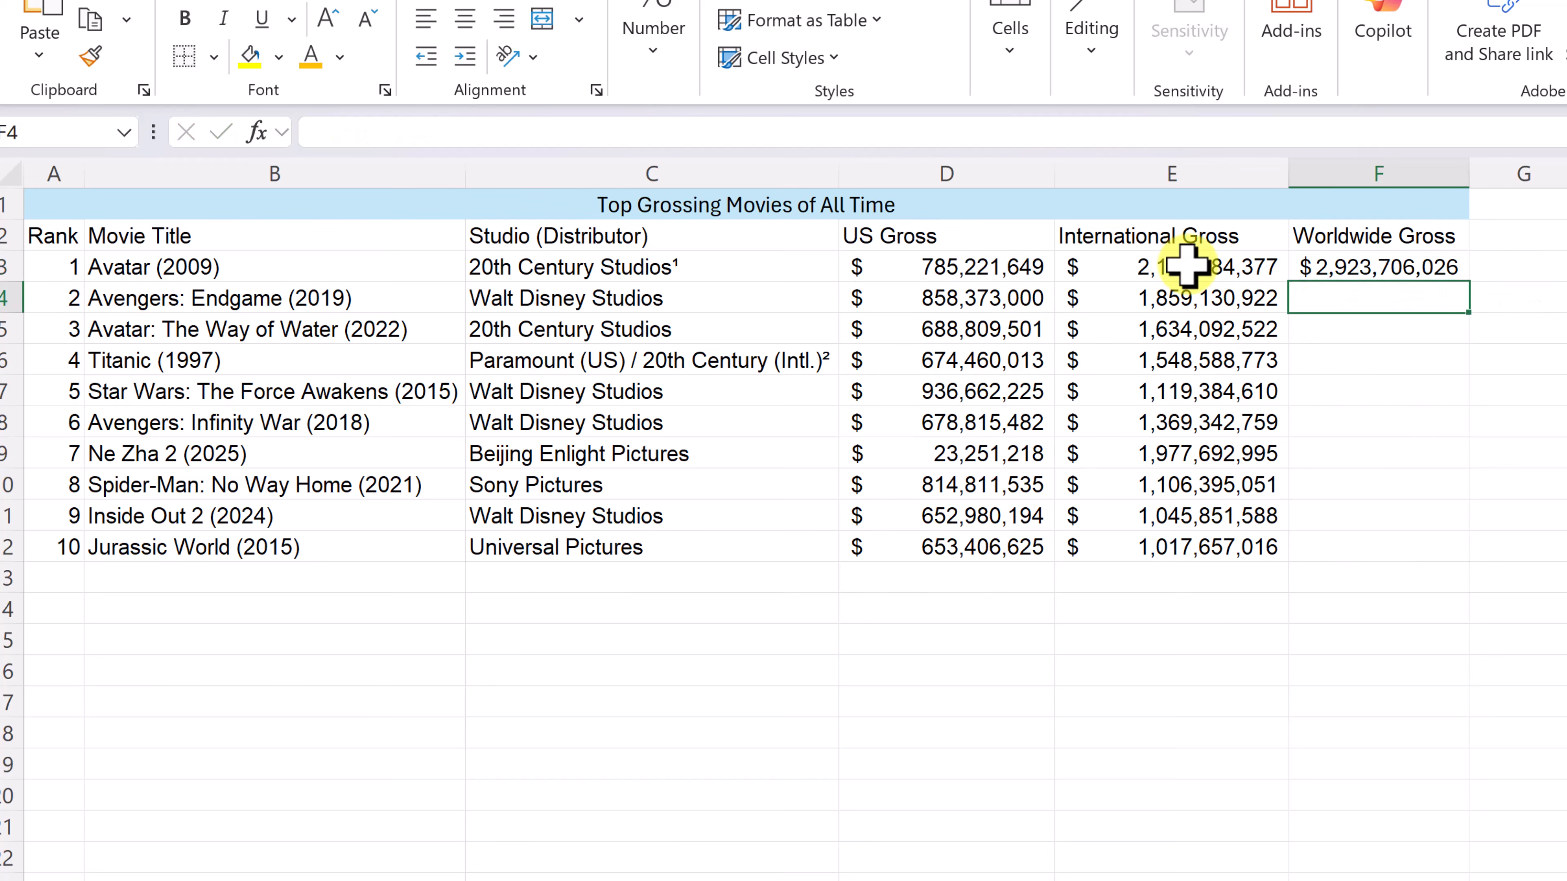
Step: Fill the Worldwide Gross formula from cell F3 down to F12 and check the copied formula in F9
{"action": "left_click", "coordinate": [1356, 265]}
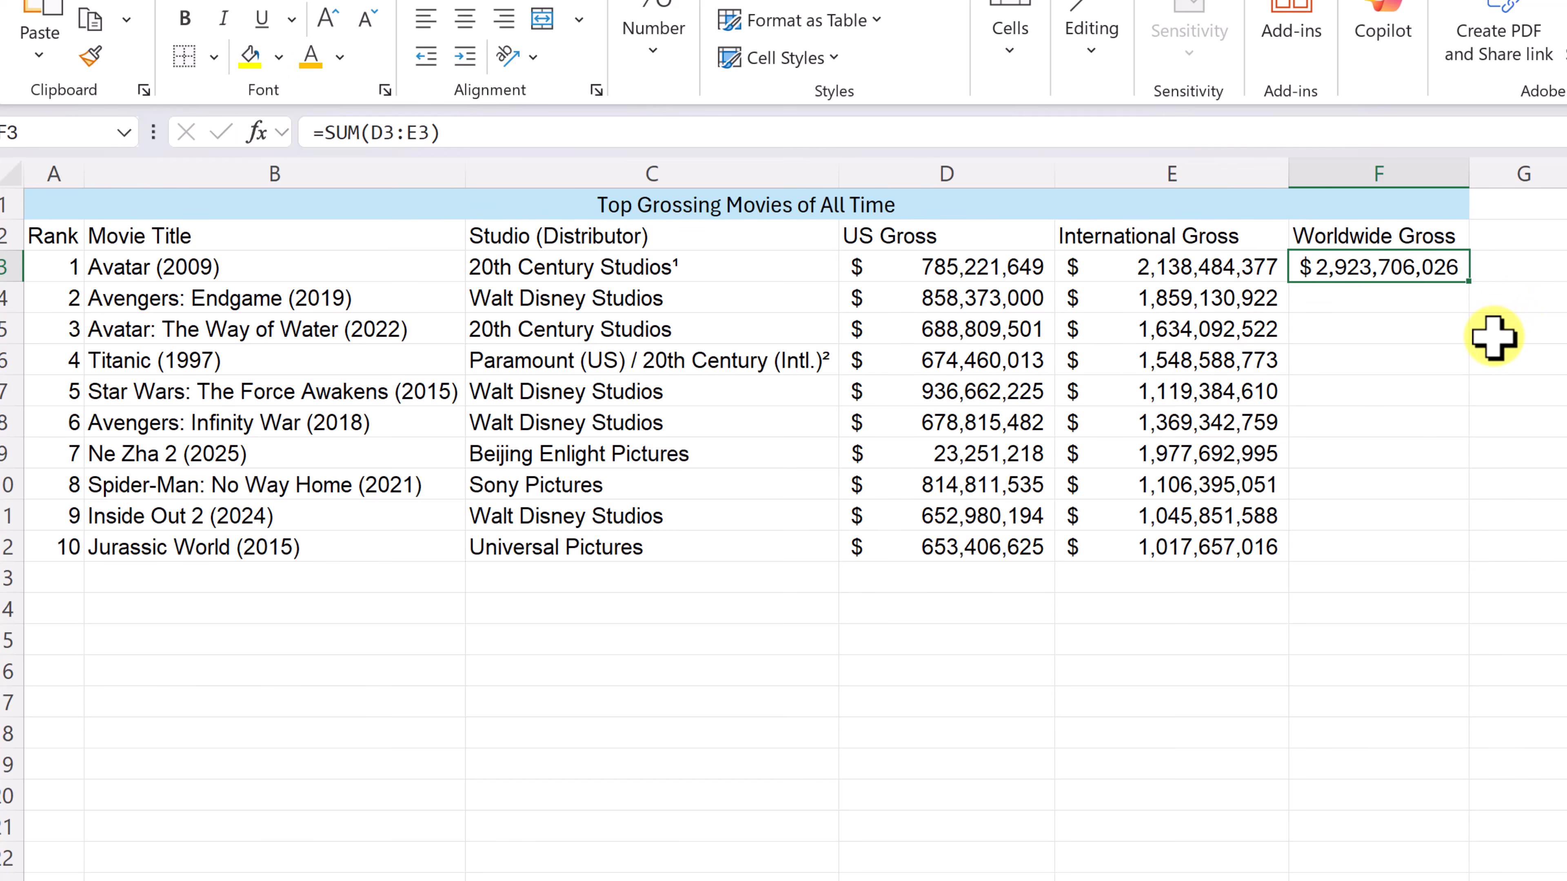
{"action": "double_click", "coordinate": [1471, 284]}
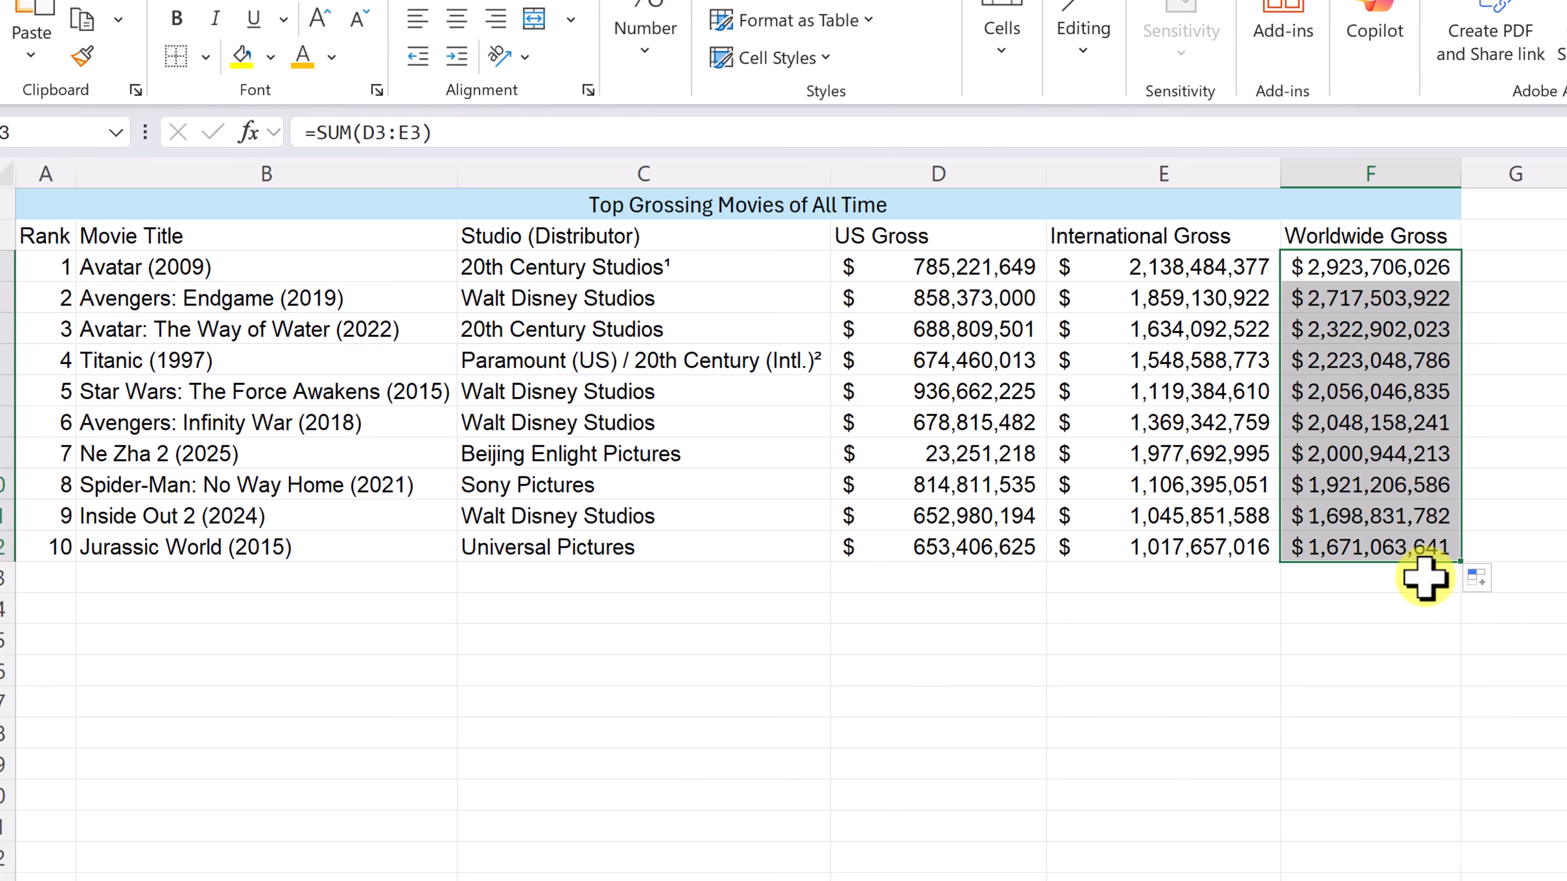
{"action": "left_click", "coordinate": [1275, 456]}
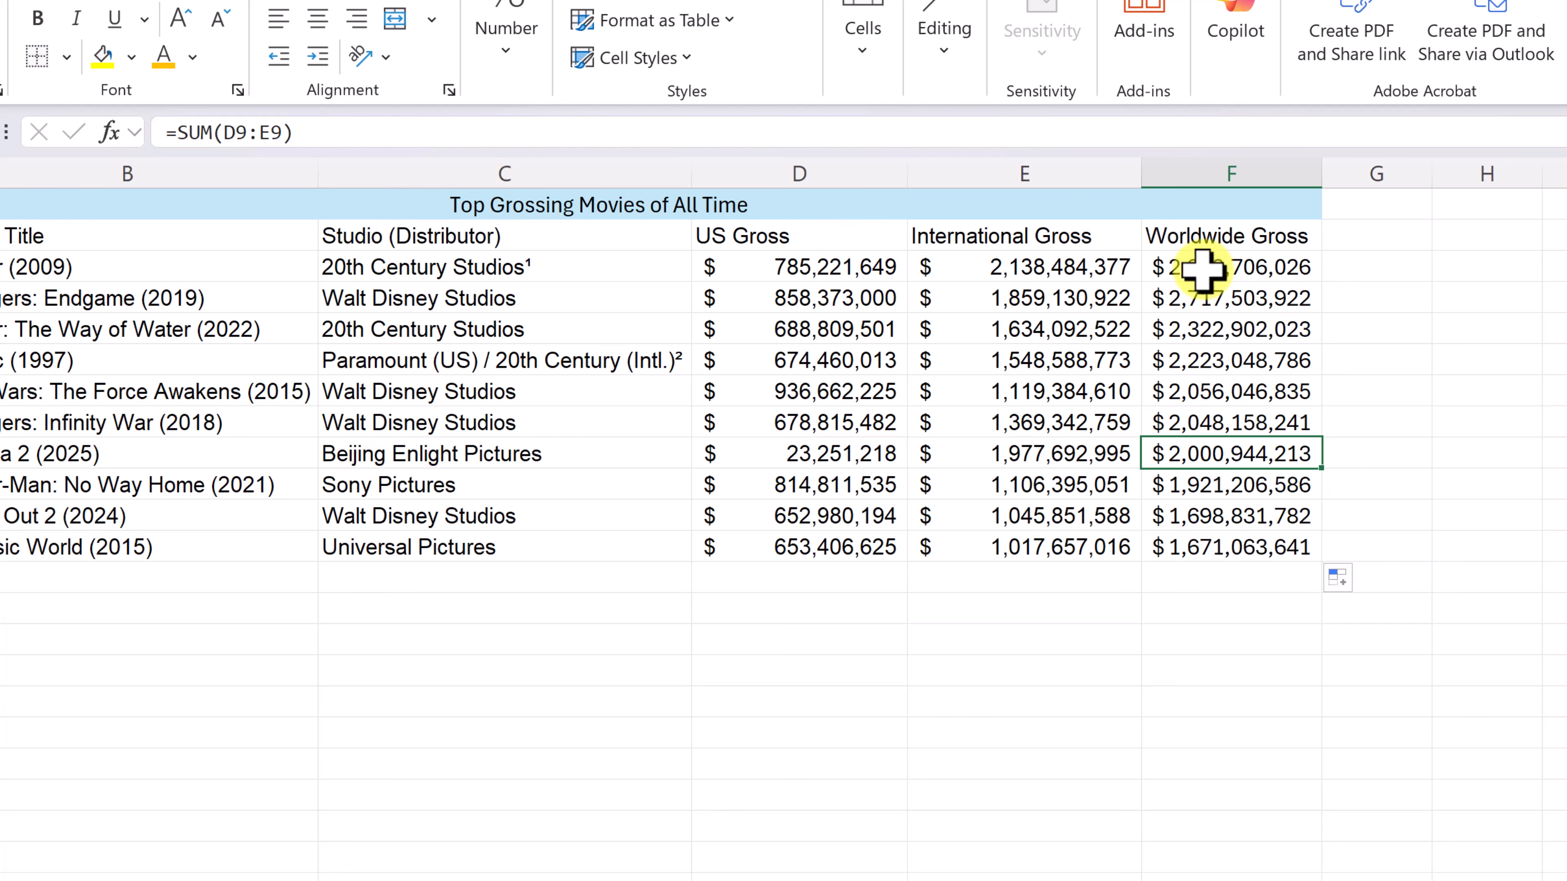
Step: Calculate Avatar's US share of its worldwide gross in cell G3 with the formula =D3/F3
{"action": "left_click", "coordinate": [1352, 271]}
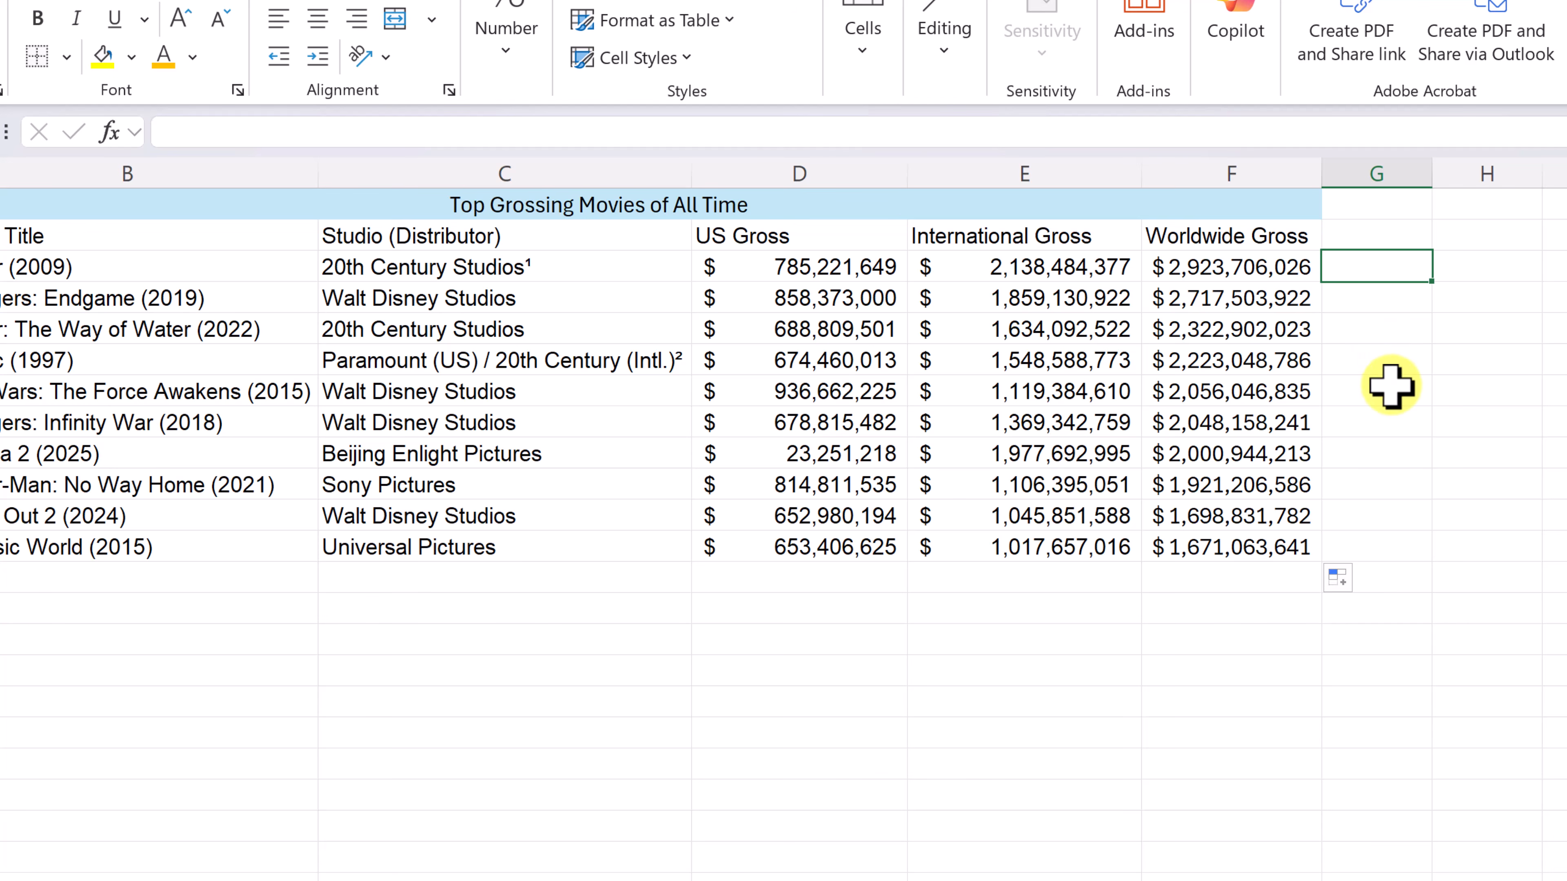
{"action": "type", "text": "="}
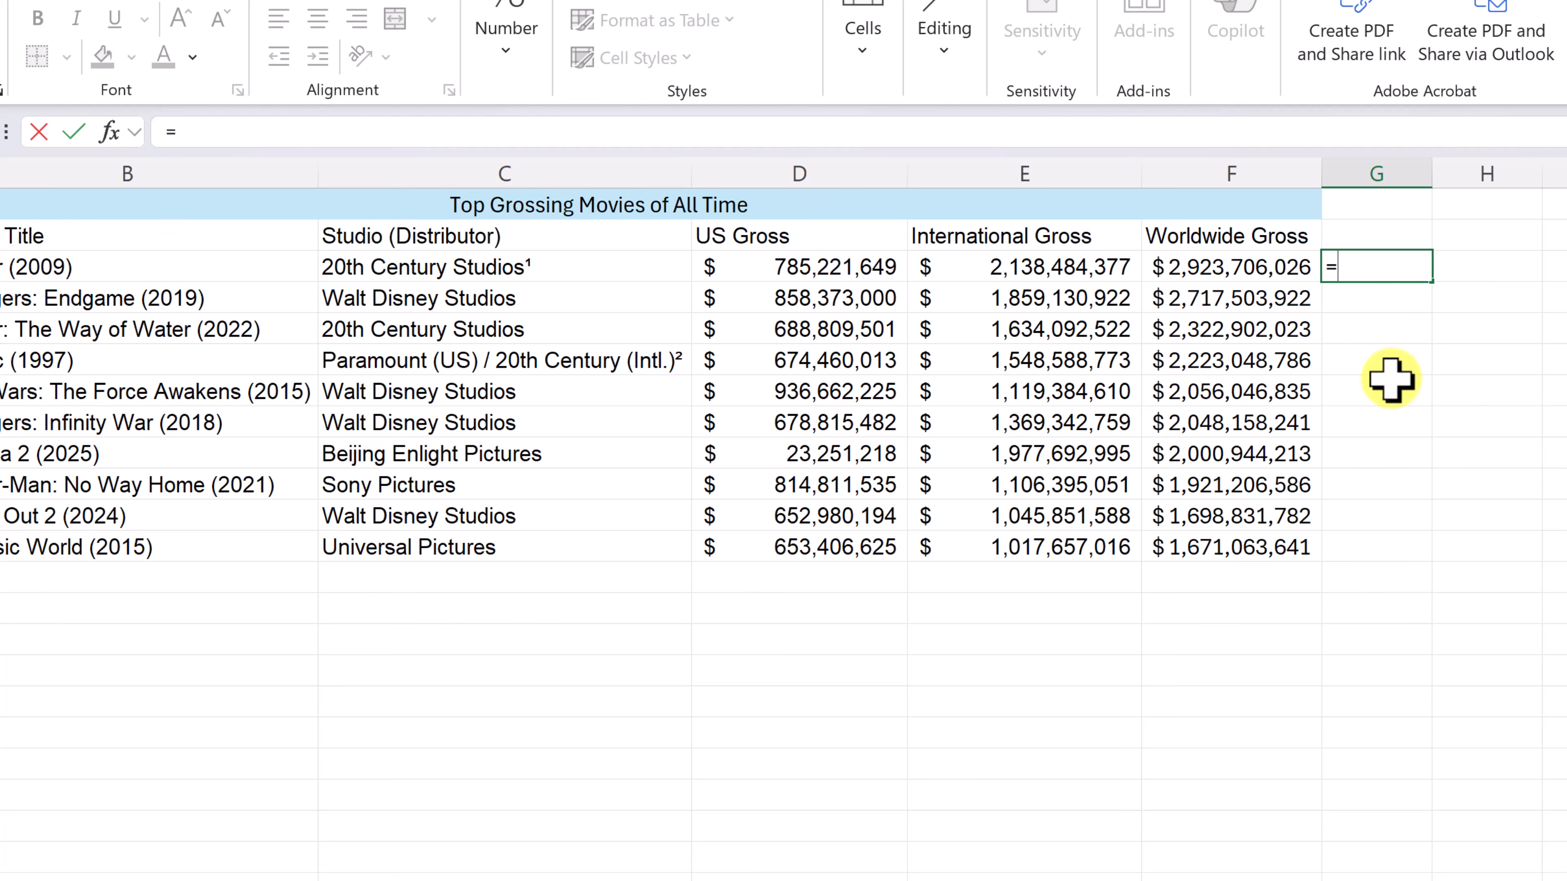
{"action": "left_click", "coordinate": [839, 268]}
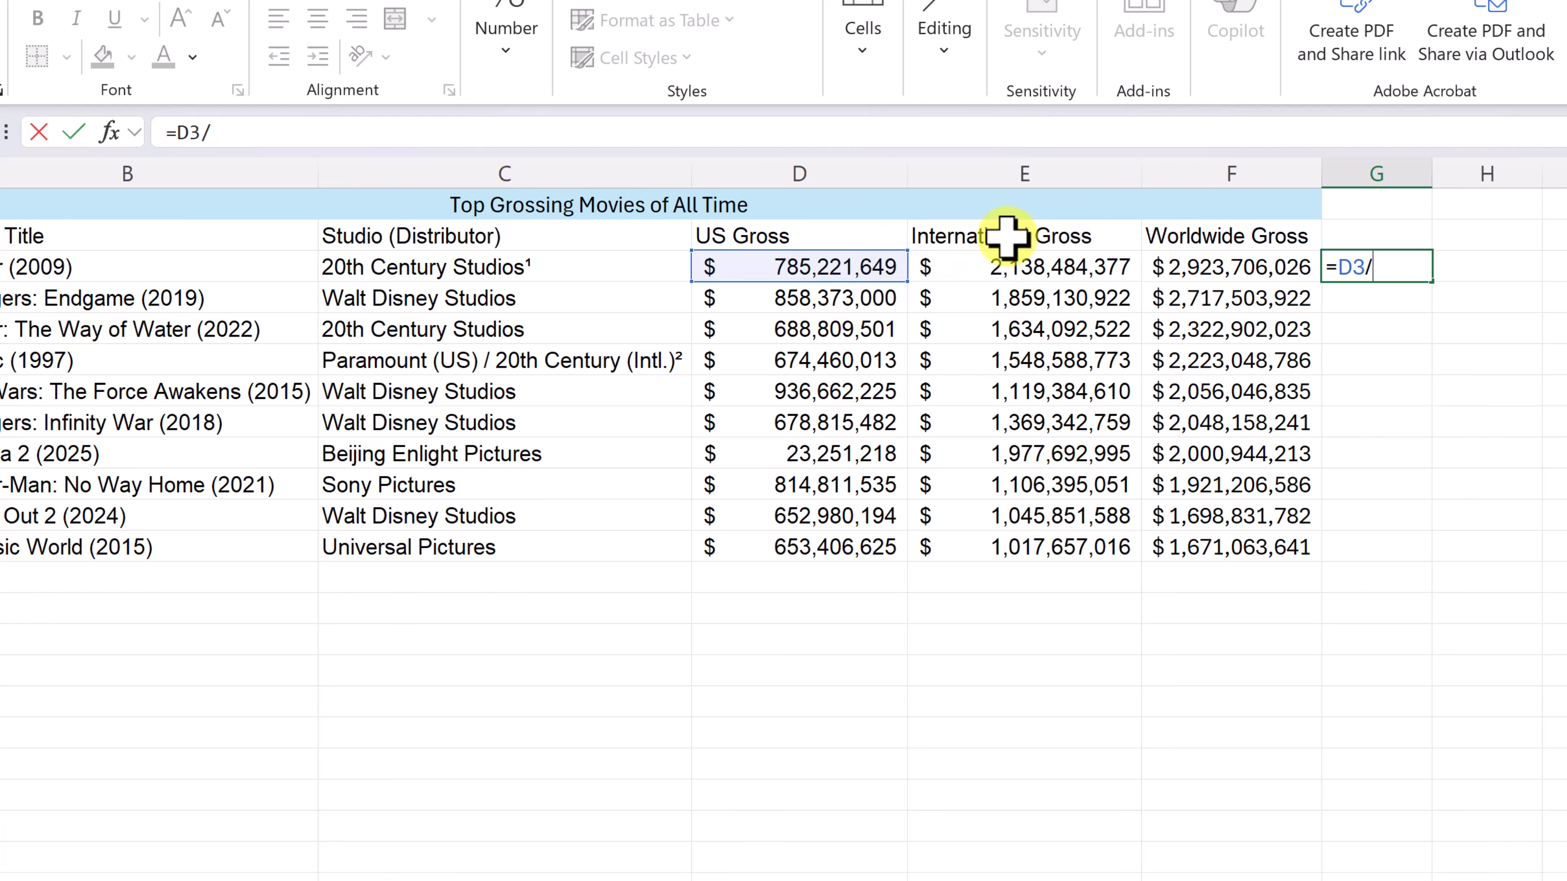
{"action": "left_click", "coordinate": [1215, 269]}
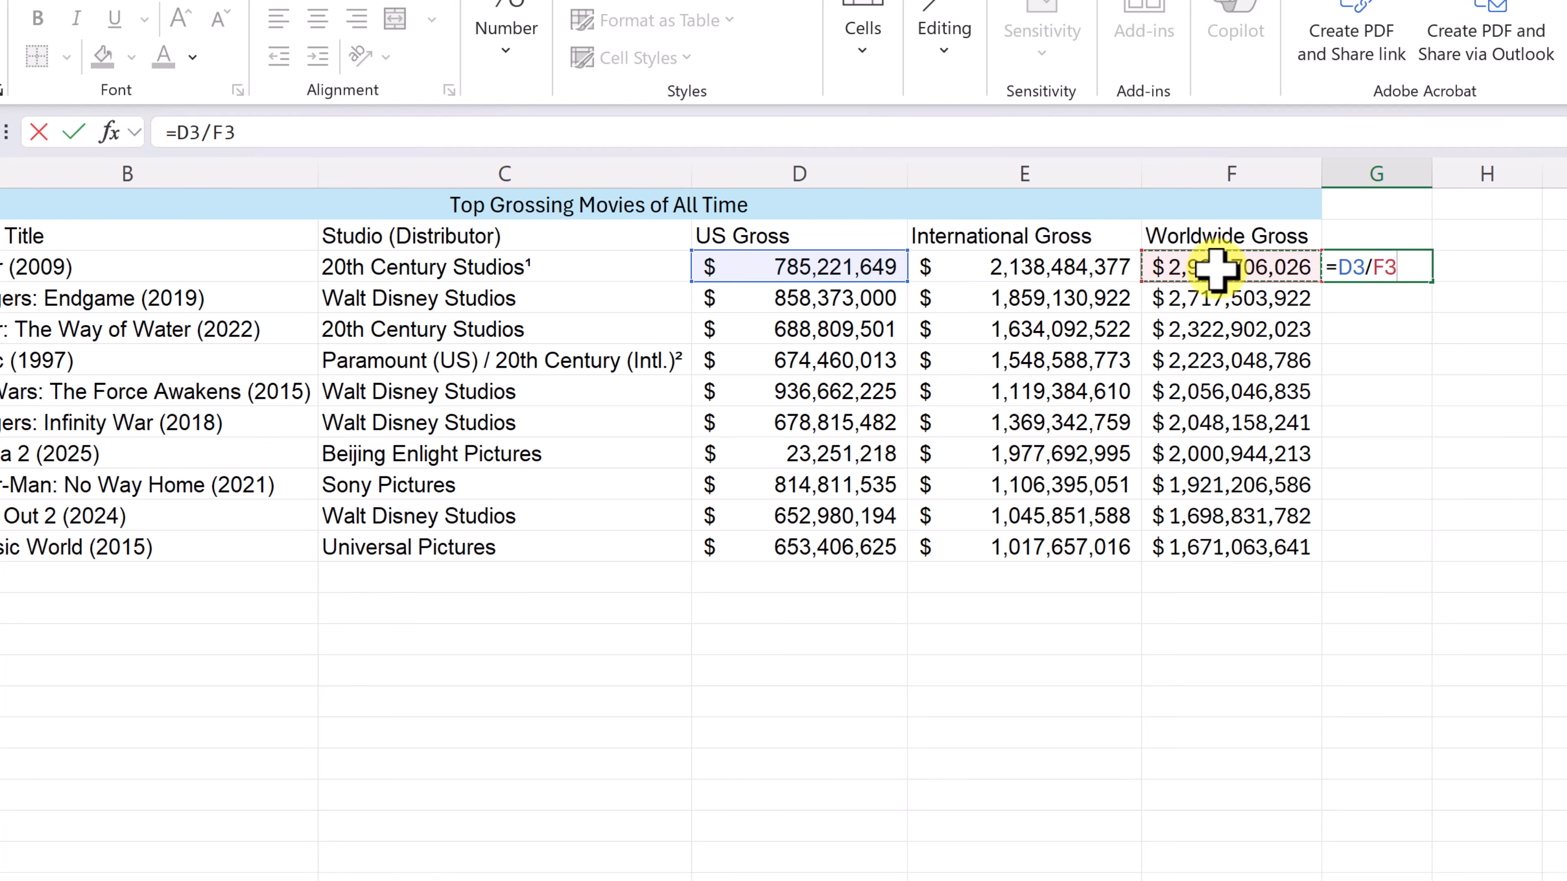
{"action": "key", "text": "Return"}
Step: Format the US share result in cell G3 as a percentage
{"action": "left_click", "coordinate": [1369, 259]}
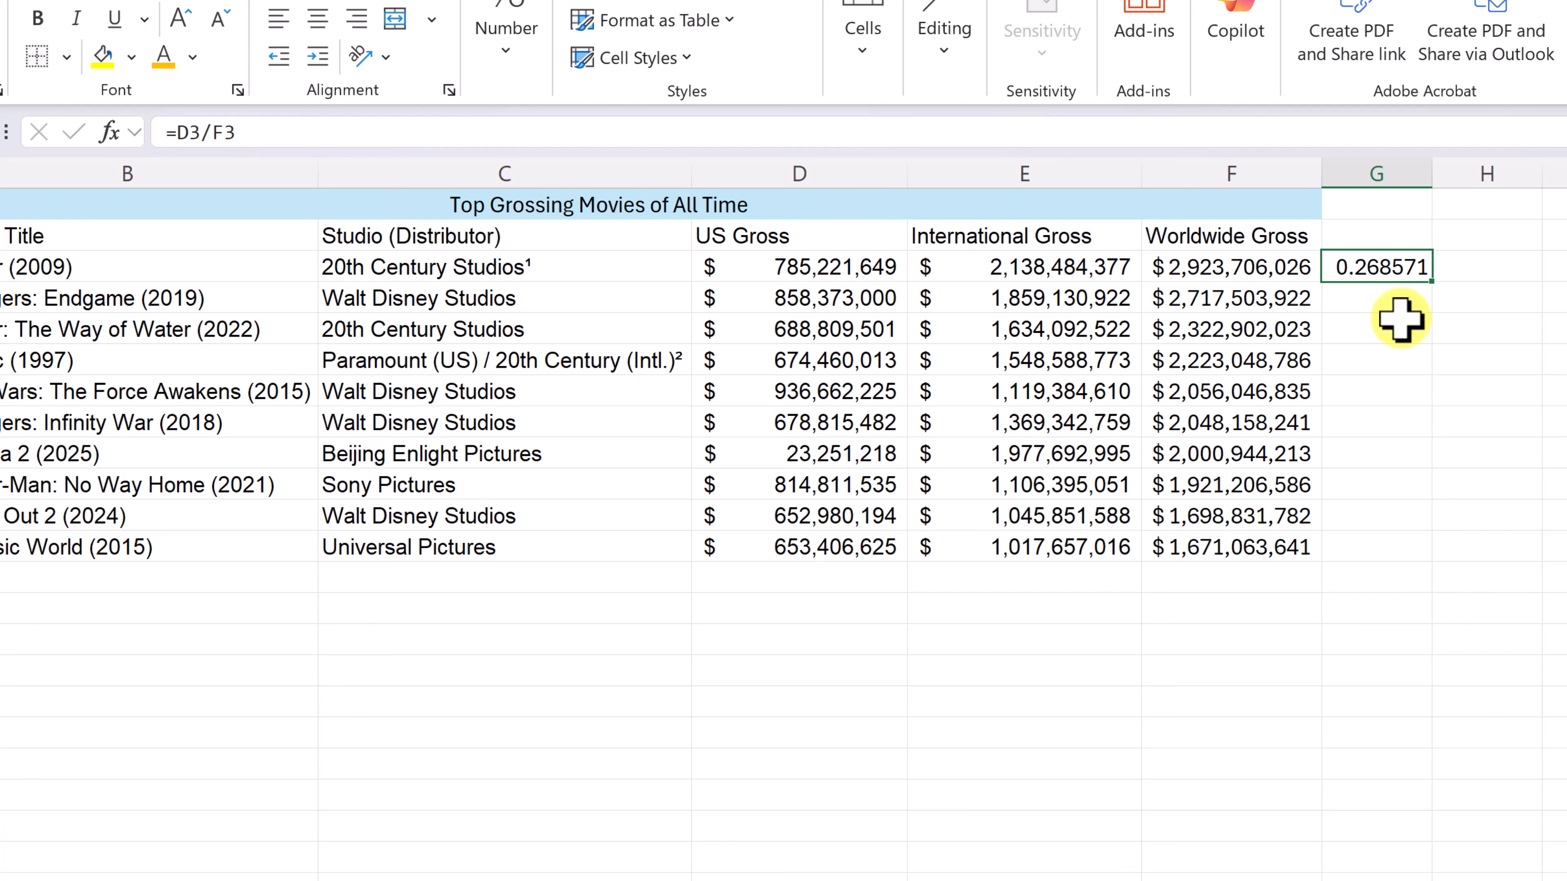
{"action": "left_click", "coordinate": [516, 49]}
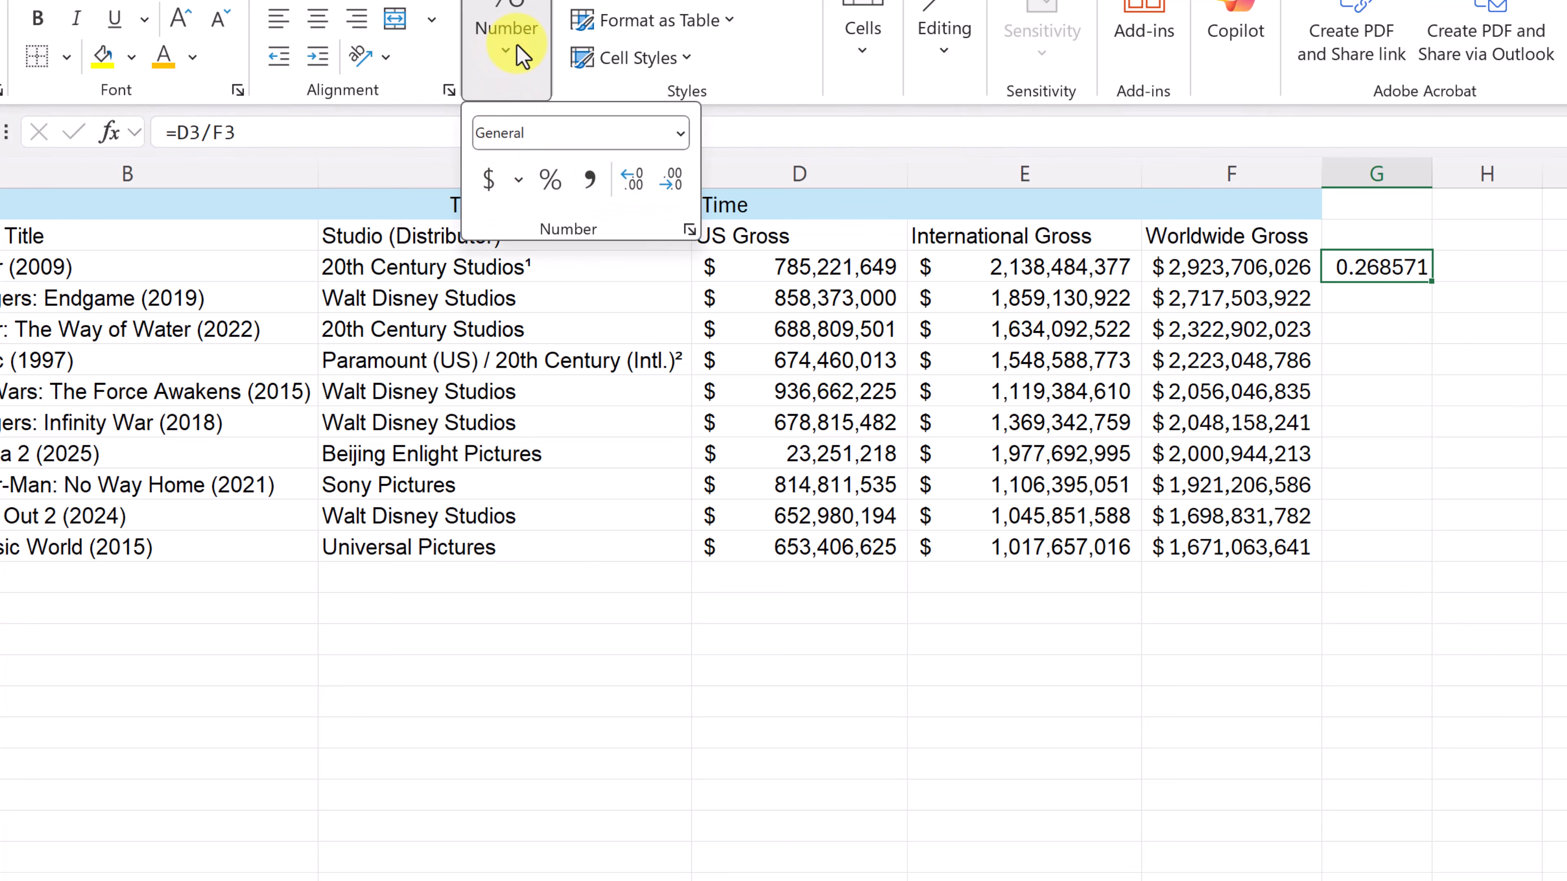
{"action": "left_click", "coordinate": [551, 185]}
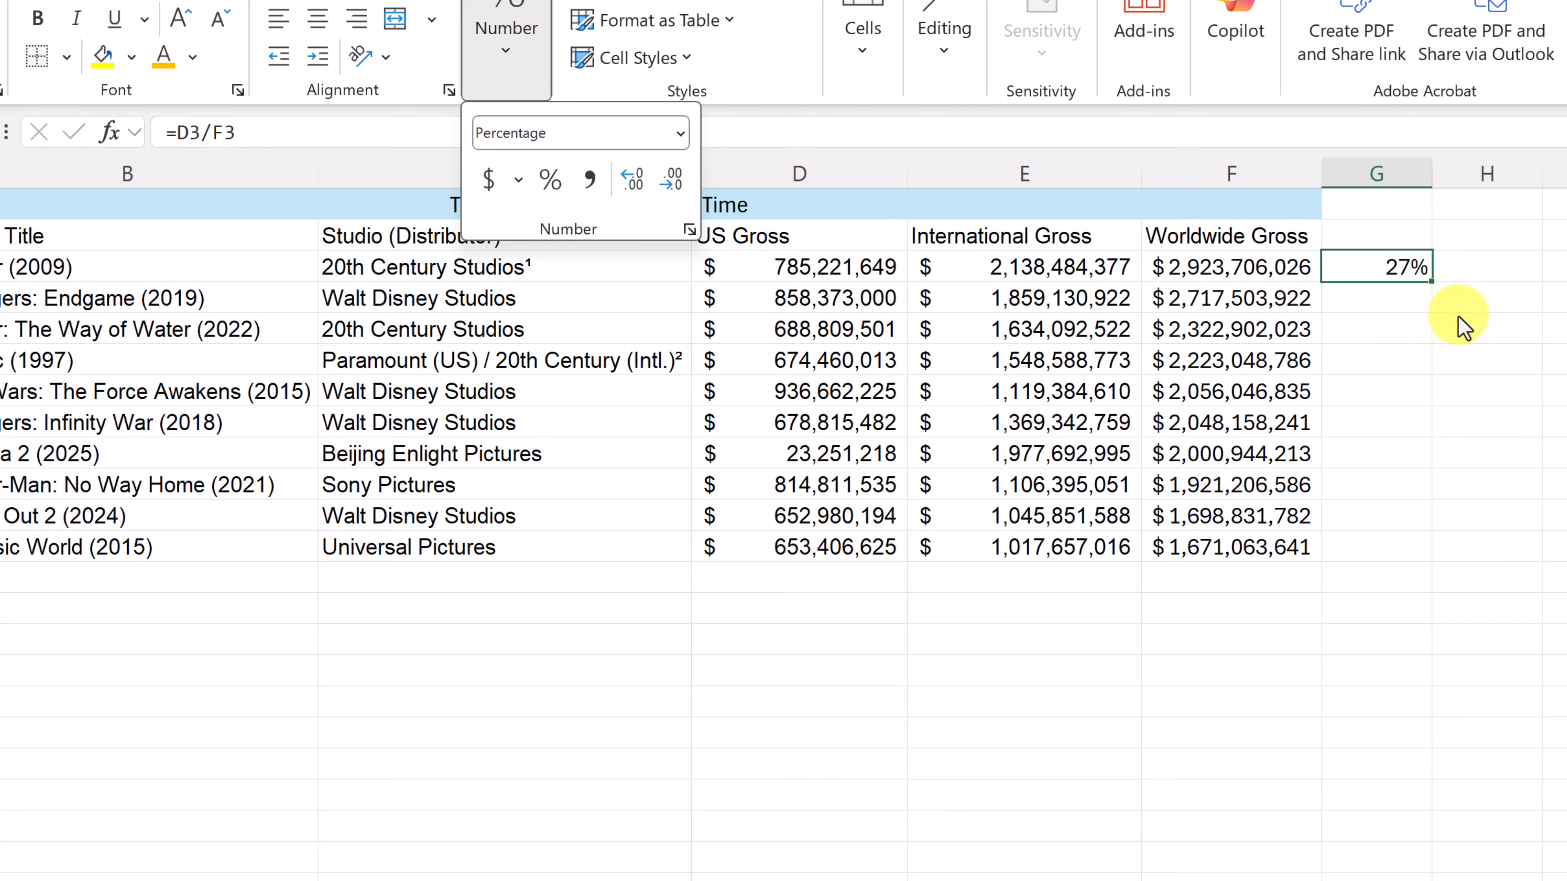
Step: Fill the percentage formula from G3 down to G12 and check the copied formulas in G5 and G11
{"action": "left_click", "coordinate": [1430, 289]}
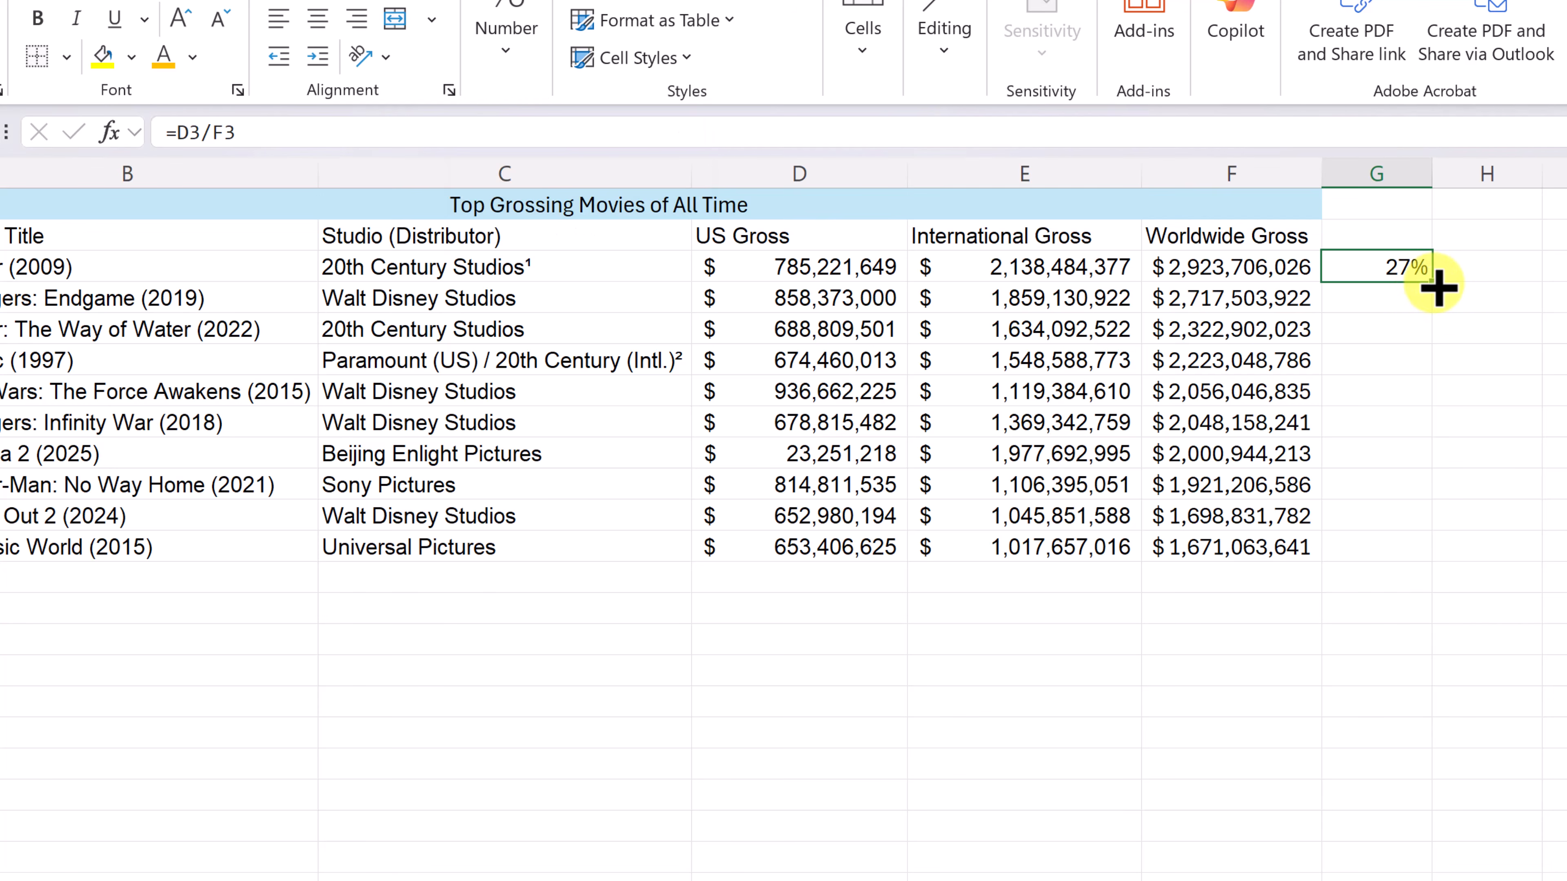
{"action": "double_click", "coordinate": [1437, 285]}
{"action": "left_click", "coordinate": [1499, 362]}
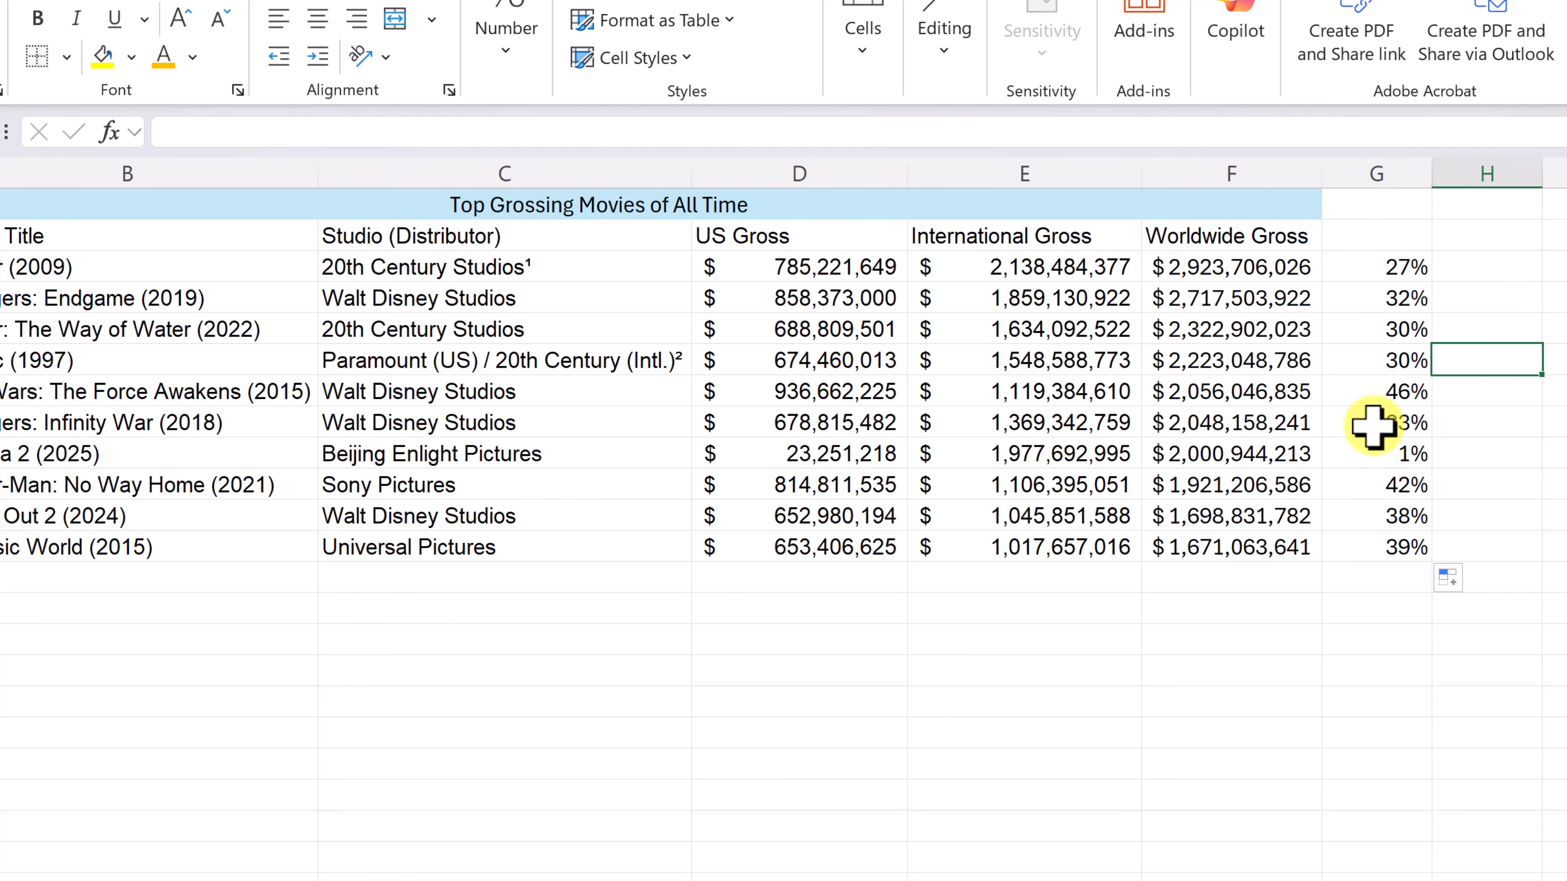
{"action": "left_click", "coordinate": [1373, 330]}
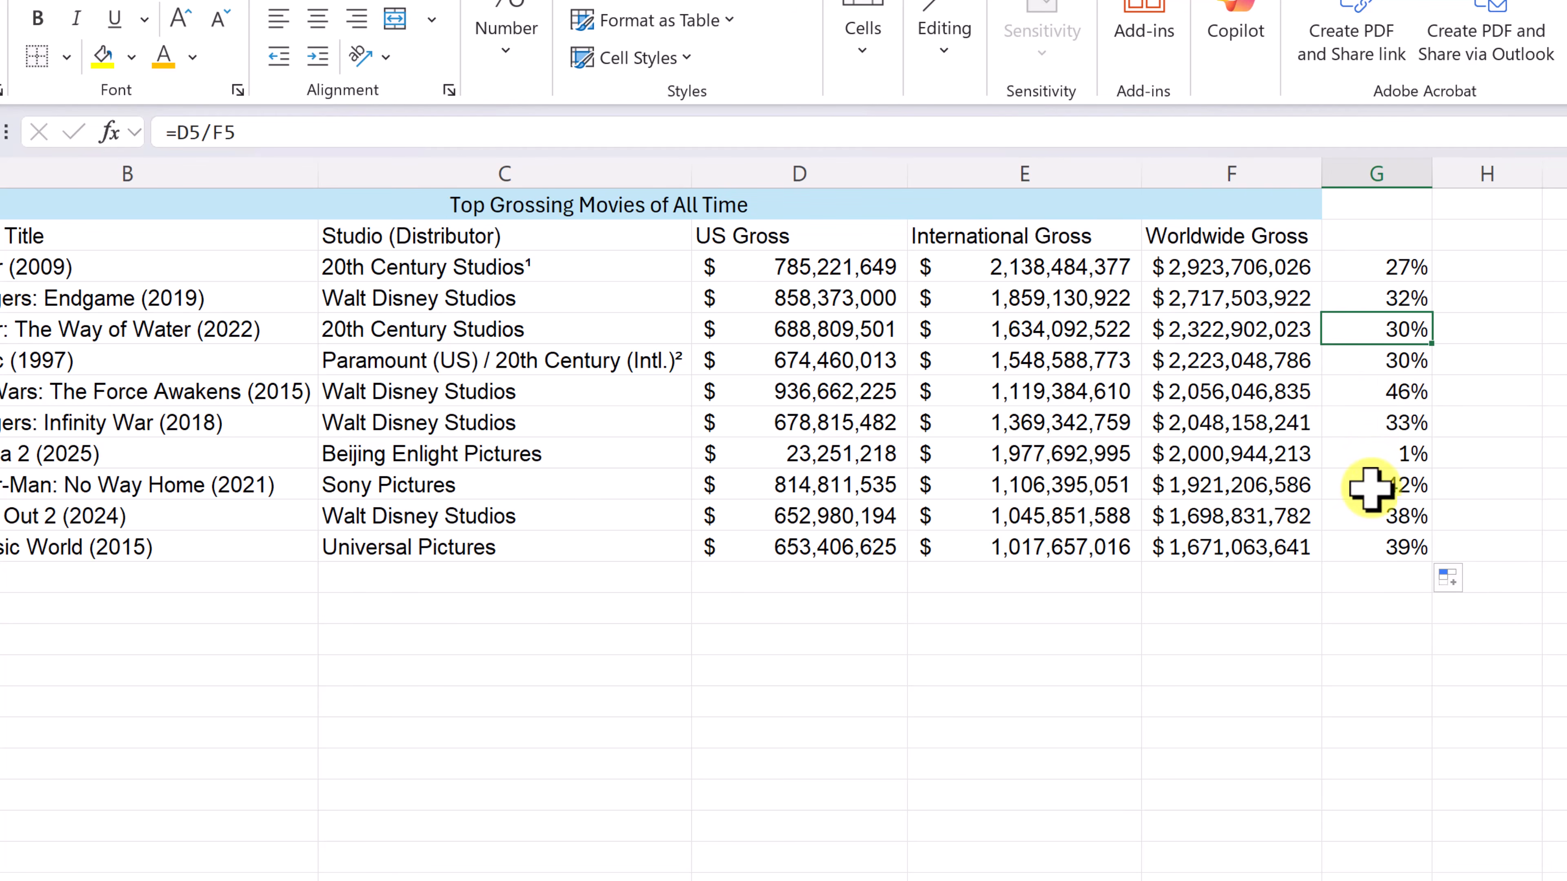
{"action": "left_click", "coordinate": [1364, 516]}
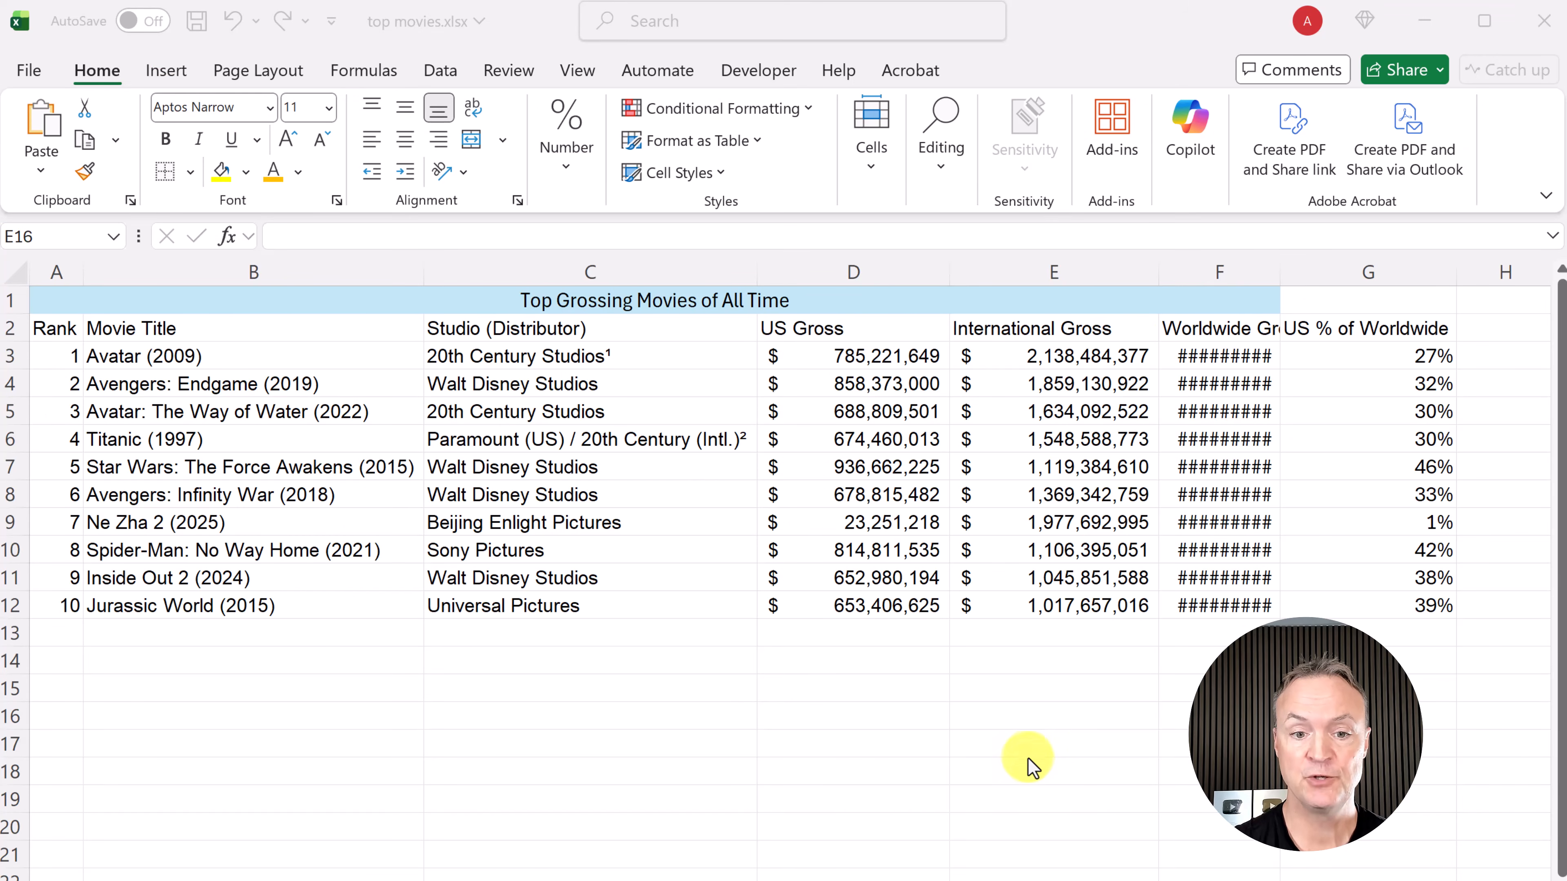
Step: Autofit the width of the Worldwide Gross column F to its values
{"action": "left_click", "coordinate": [1207, 353]}
{"action": "left_click", "coordinate": [1207, 390]}
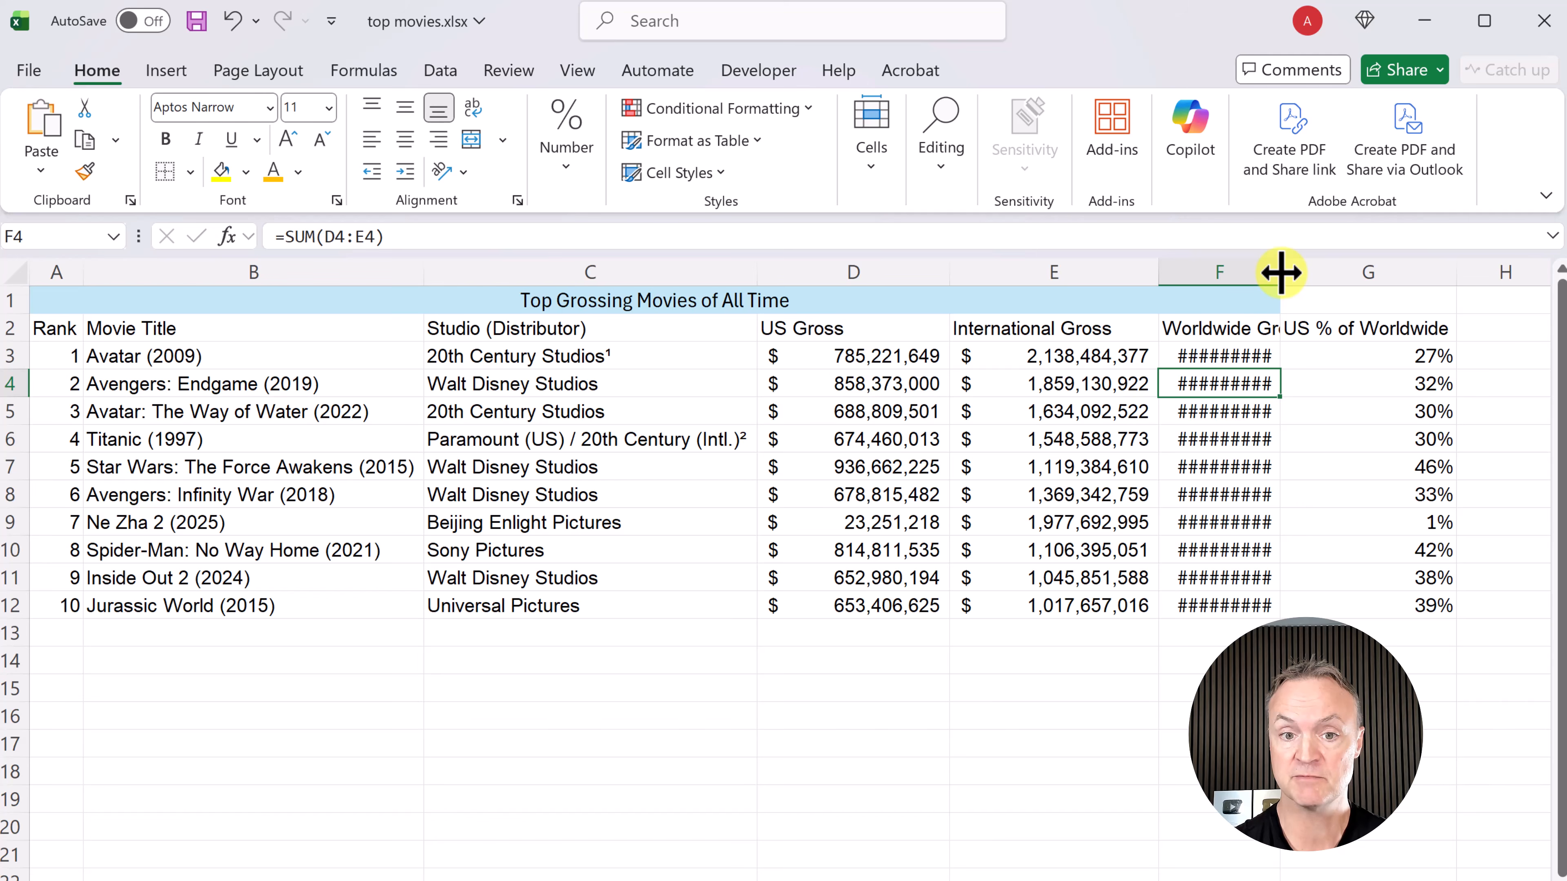
{"action": "double_click", "coordinate": [1281, 272]}
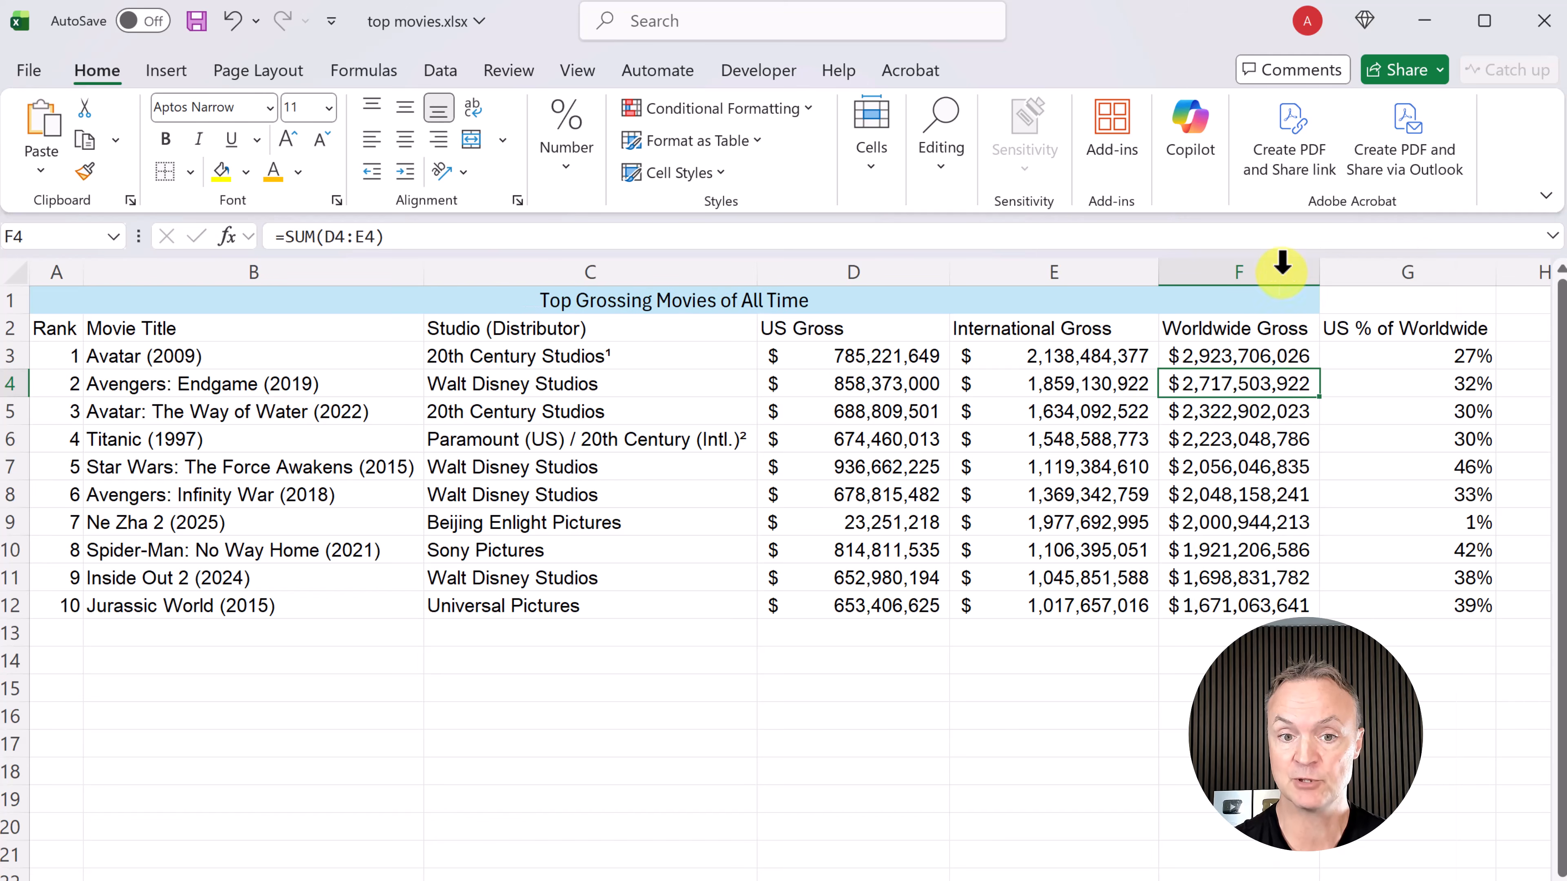
{"action": "left_click", "coordinate": [1224, 602]}
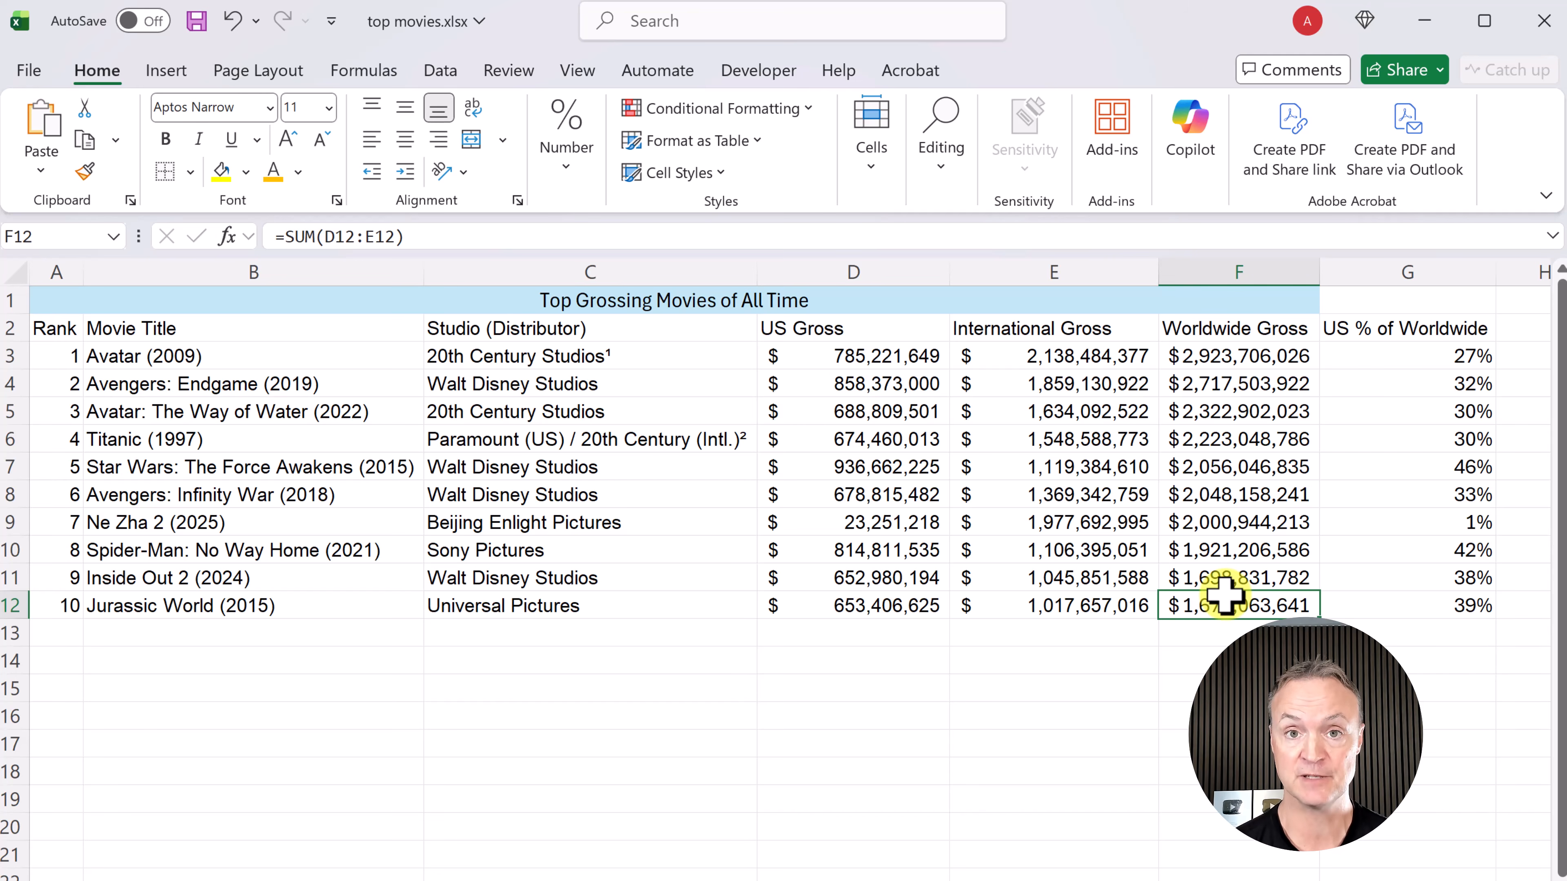
Step: Try to sort only the movie titles in B3:B12 from Z to A, without the neighbouring columns
{"action": "left_click", "coordinate": [442, 77]}
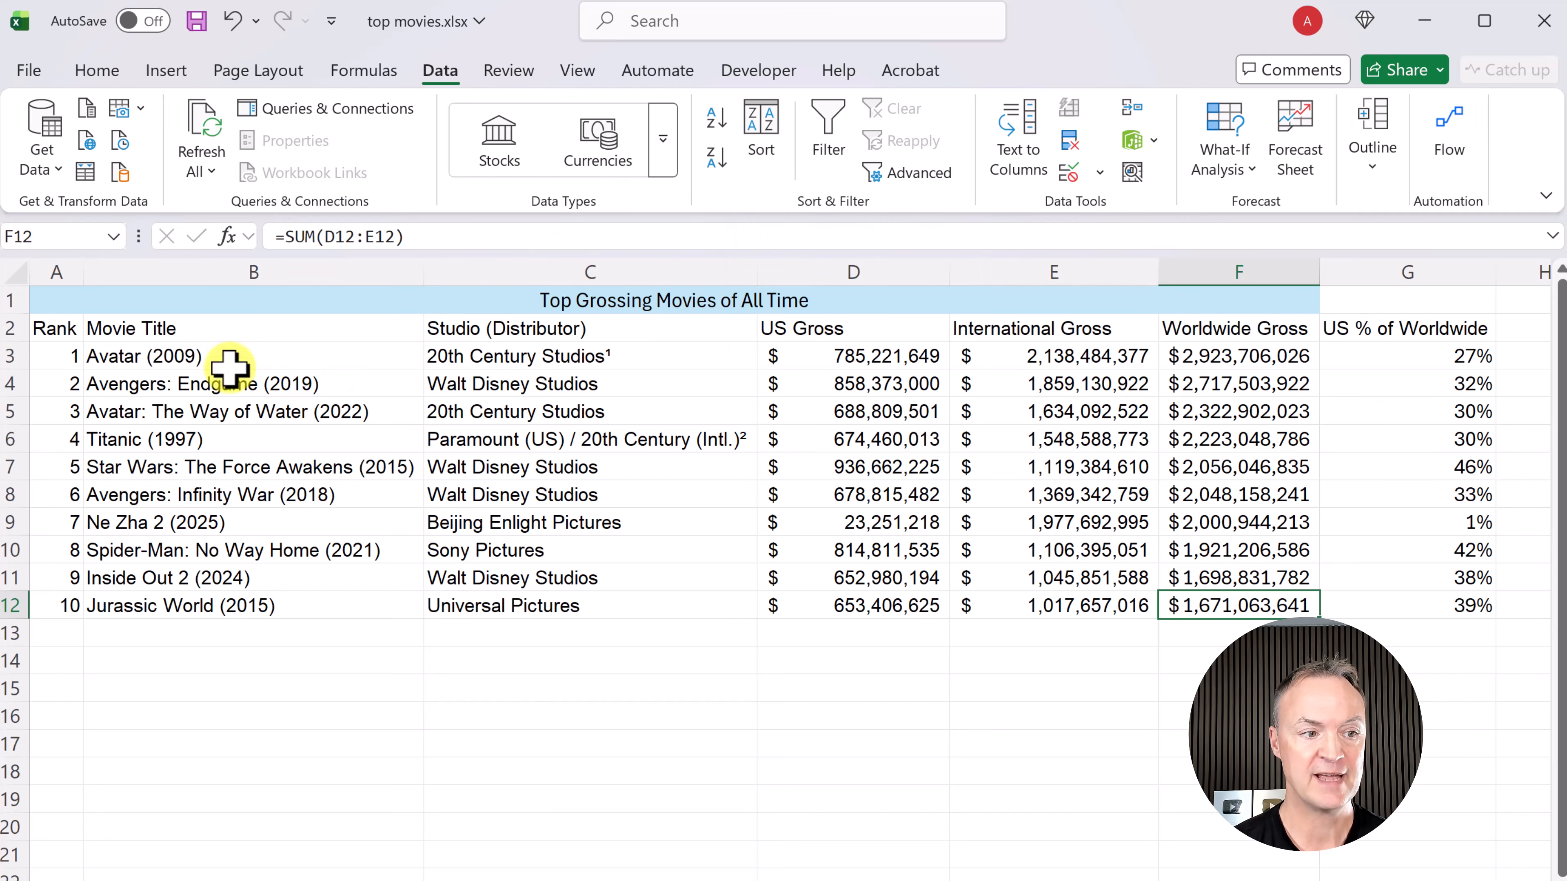
{"action": "left_click_drag", "start_coordinate": [156, 356], "coordinate": [213, 599]}
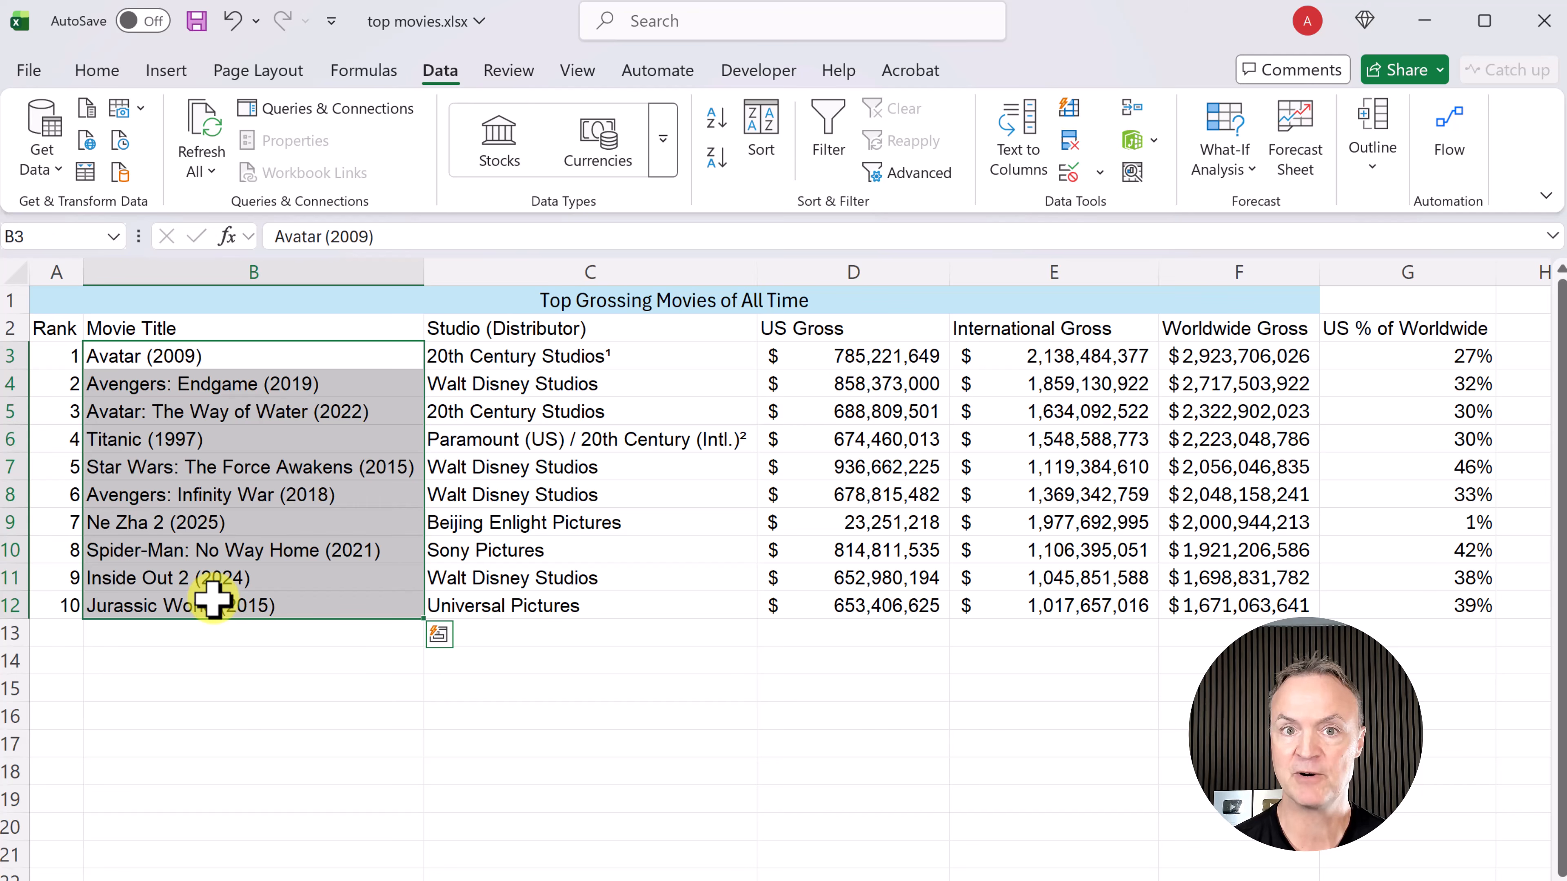
{"action": "left_click", "coordinate": [715, 174]}
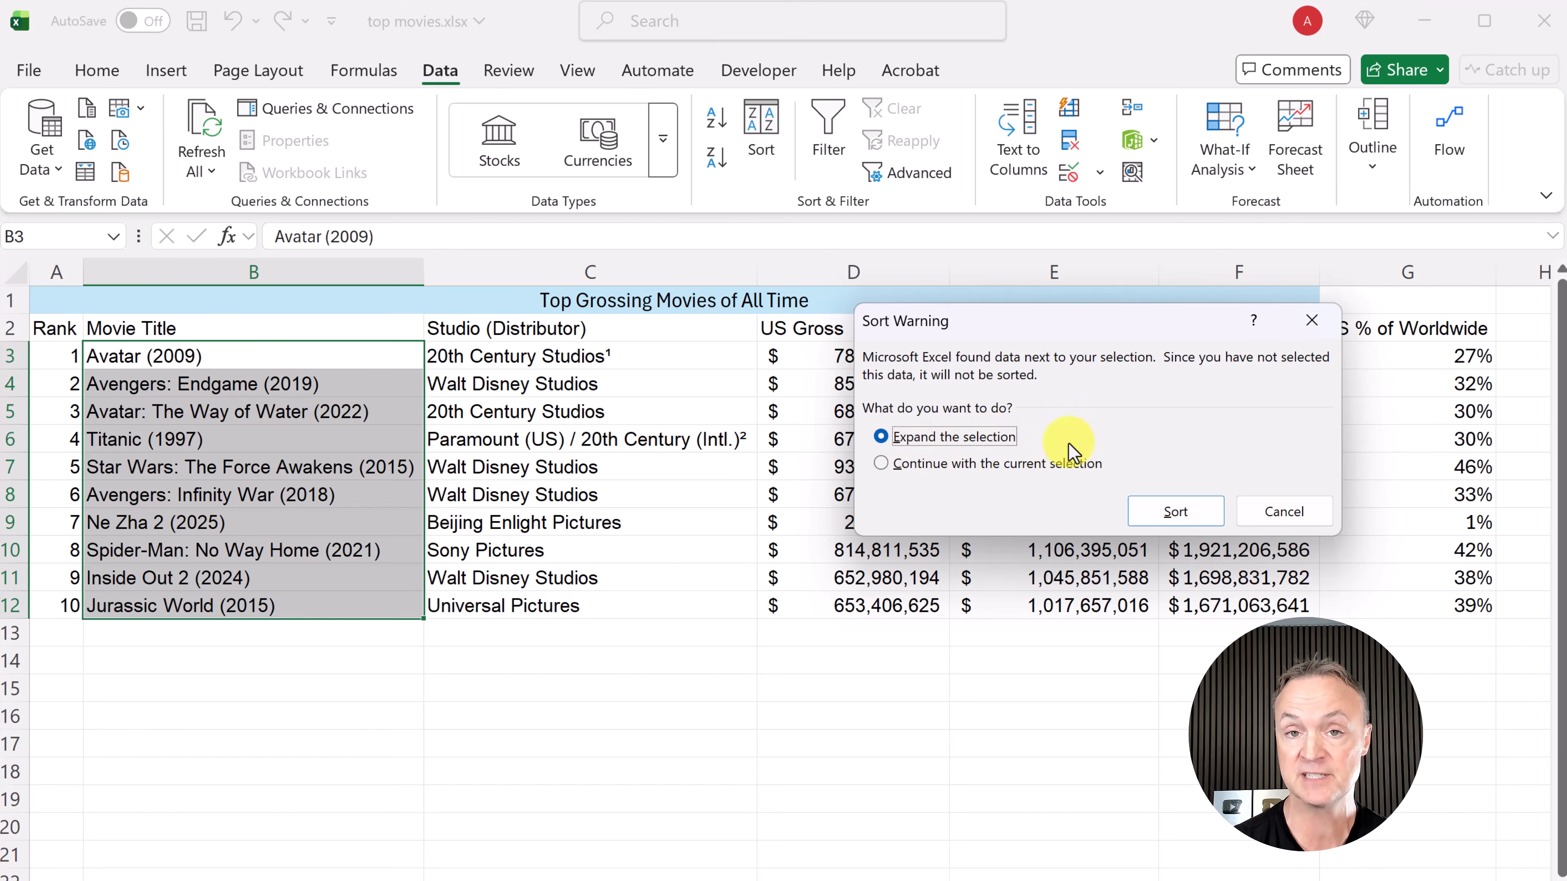
{"action": "left_click", "coordinate": [1299, 517]}
Step: Sort the range B3:G12 by movie title from Z to A, excluding the Rank column, and undo that sort
{"action": "left_click_drag", "start_coordinate": [223, 364], "coordinate": [1398, 602]}
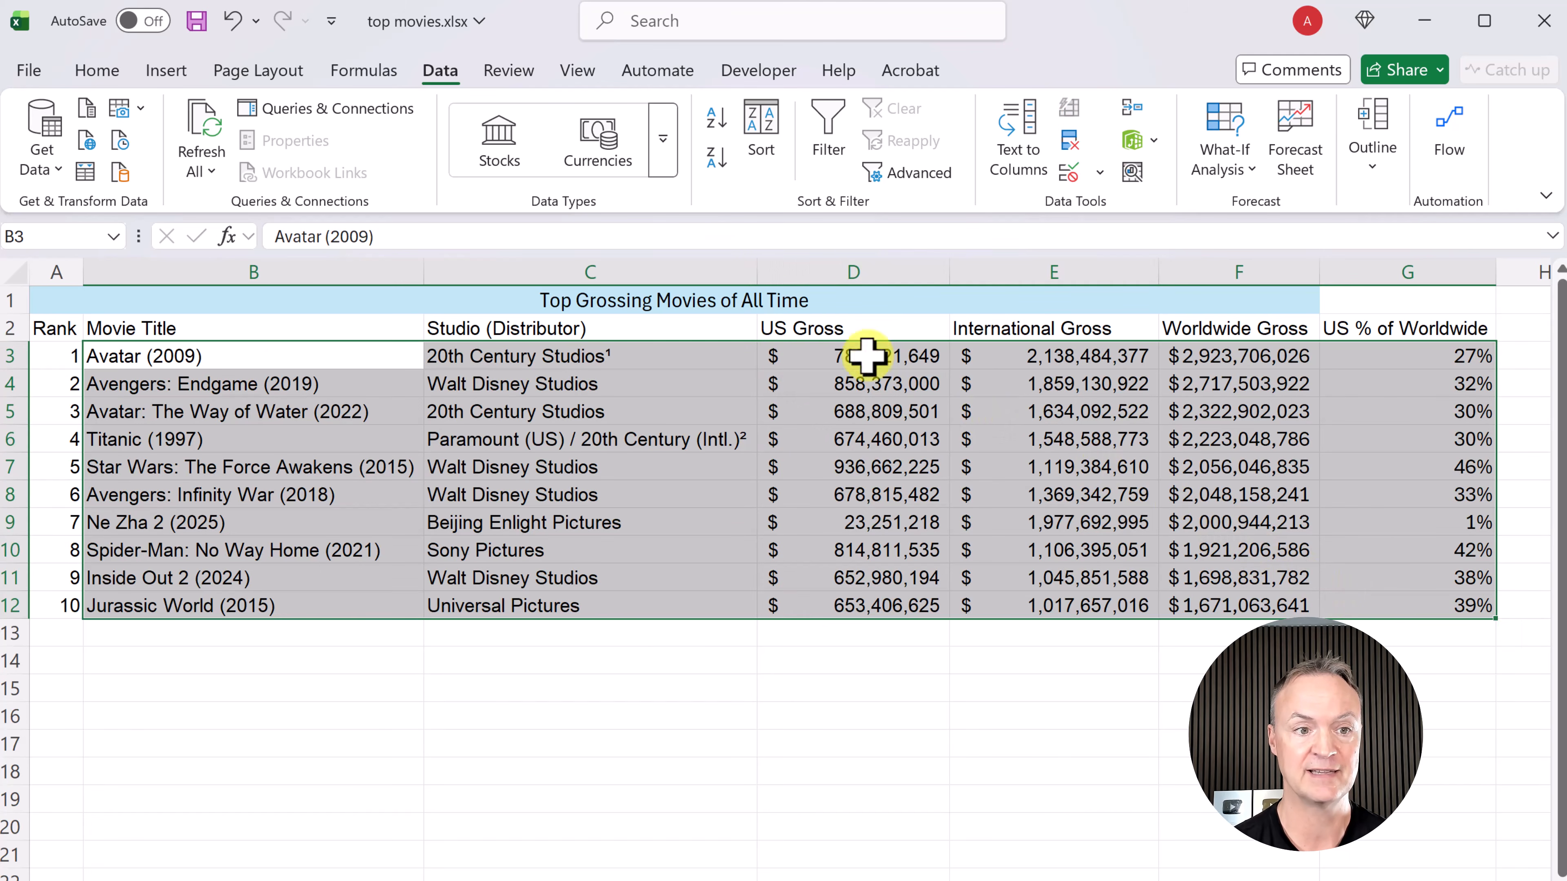
{"action": "left_click", "coordinate": [717, 161]}
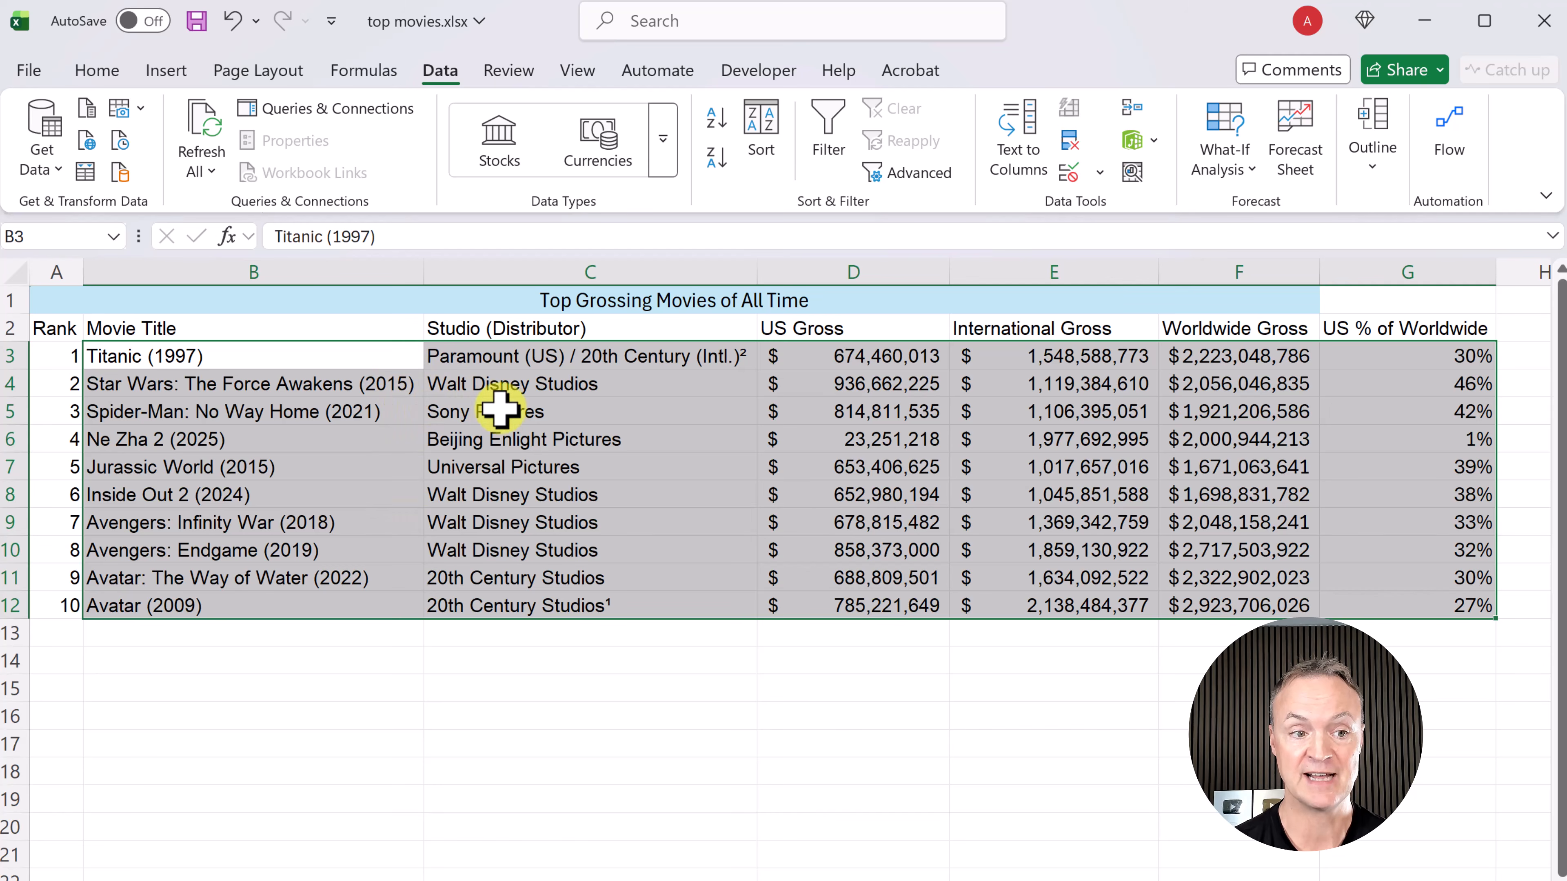
{"action": "key", "text": "ctrl+z"}
{"action": "left_click", "coordinate": [749, 493]}
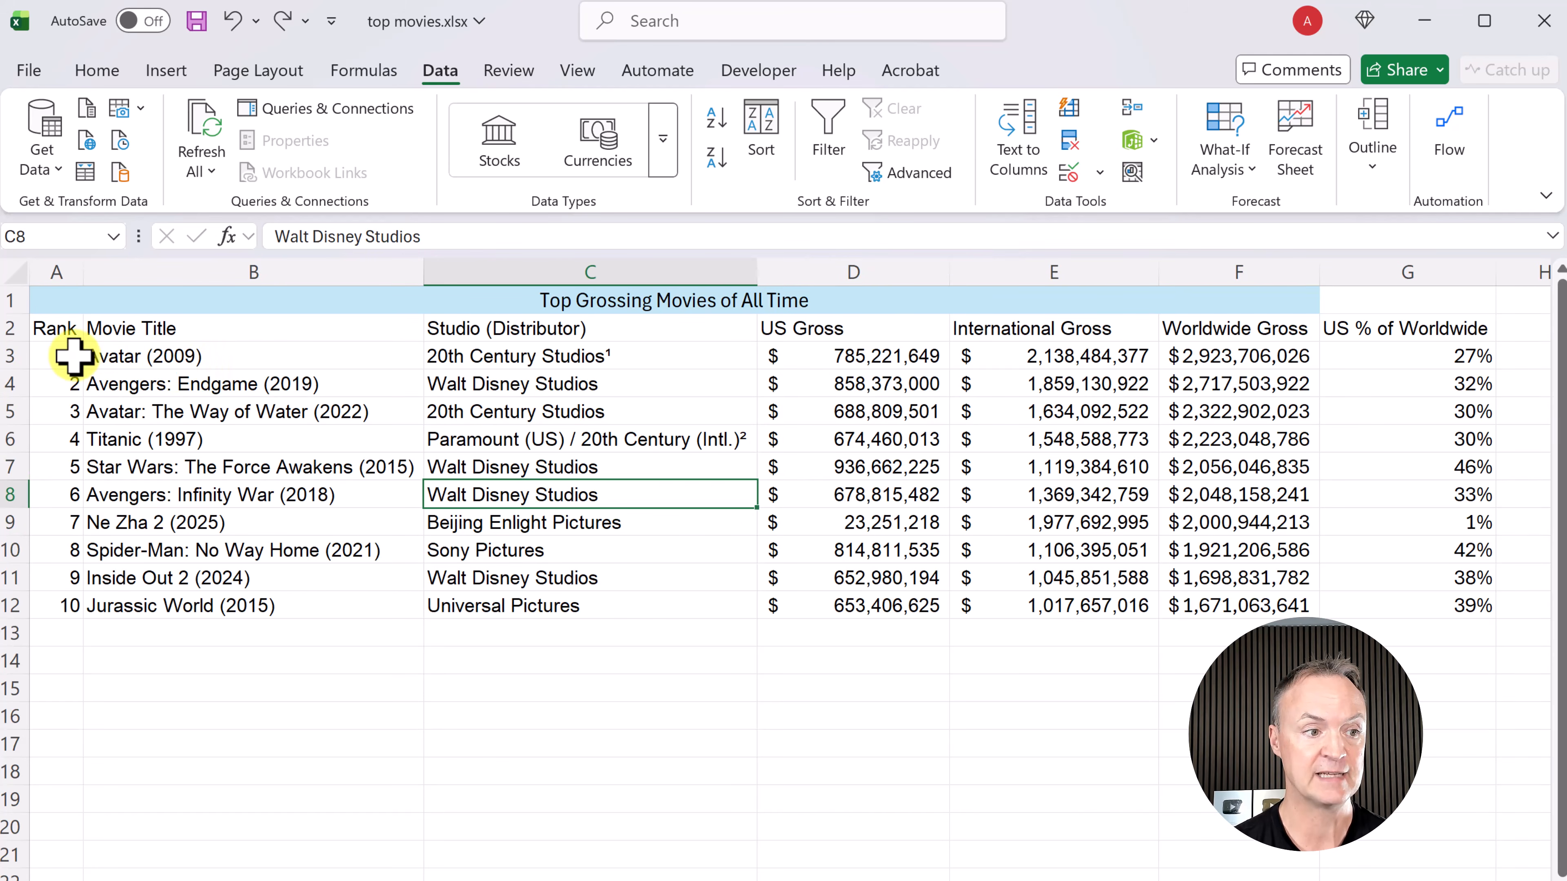
Step: Sort the full data range A3:G12 by US Gross on cell values, ordered Smallest to Largest
{"action": "mouse_move", "coordinate": [67, 357]}
{"action": "left_mouse_down"}
{"action": "mouse_move", "coordinate": [99, 379]}
{"action": "mouse_move", "coordinate": [1252, 599]}
{"action": "mouse_move", "coordinate": [1412, 605]}
{"action": "left_mouse_up"}
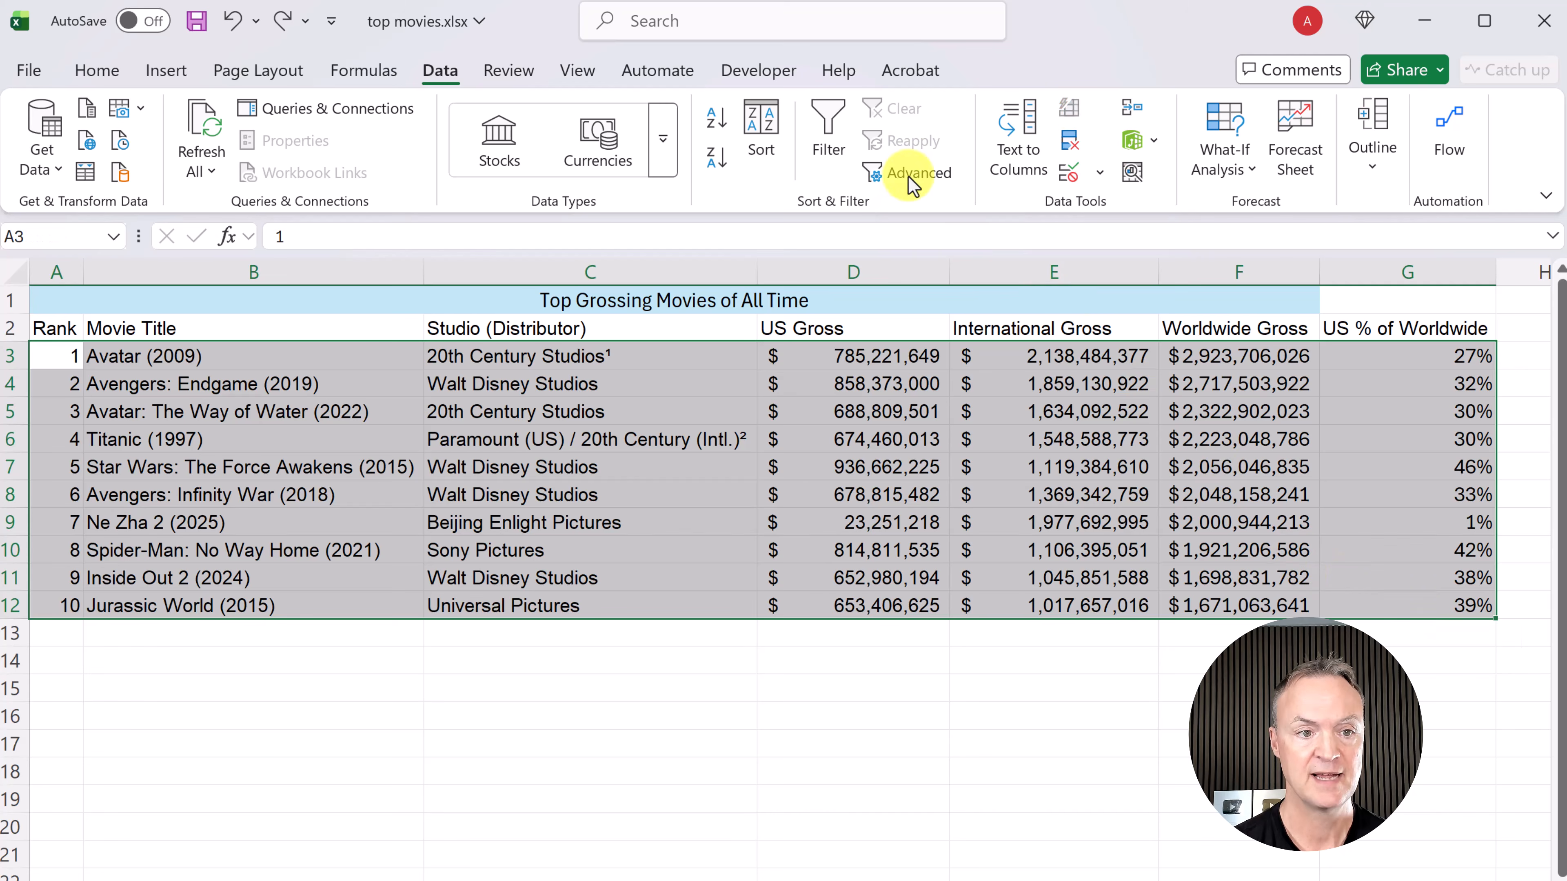
{"action": "left_click", "coordinate": [761, 130]}
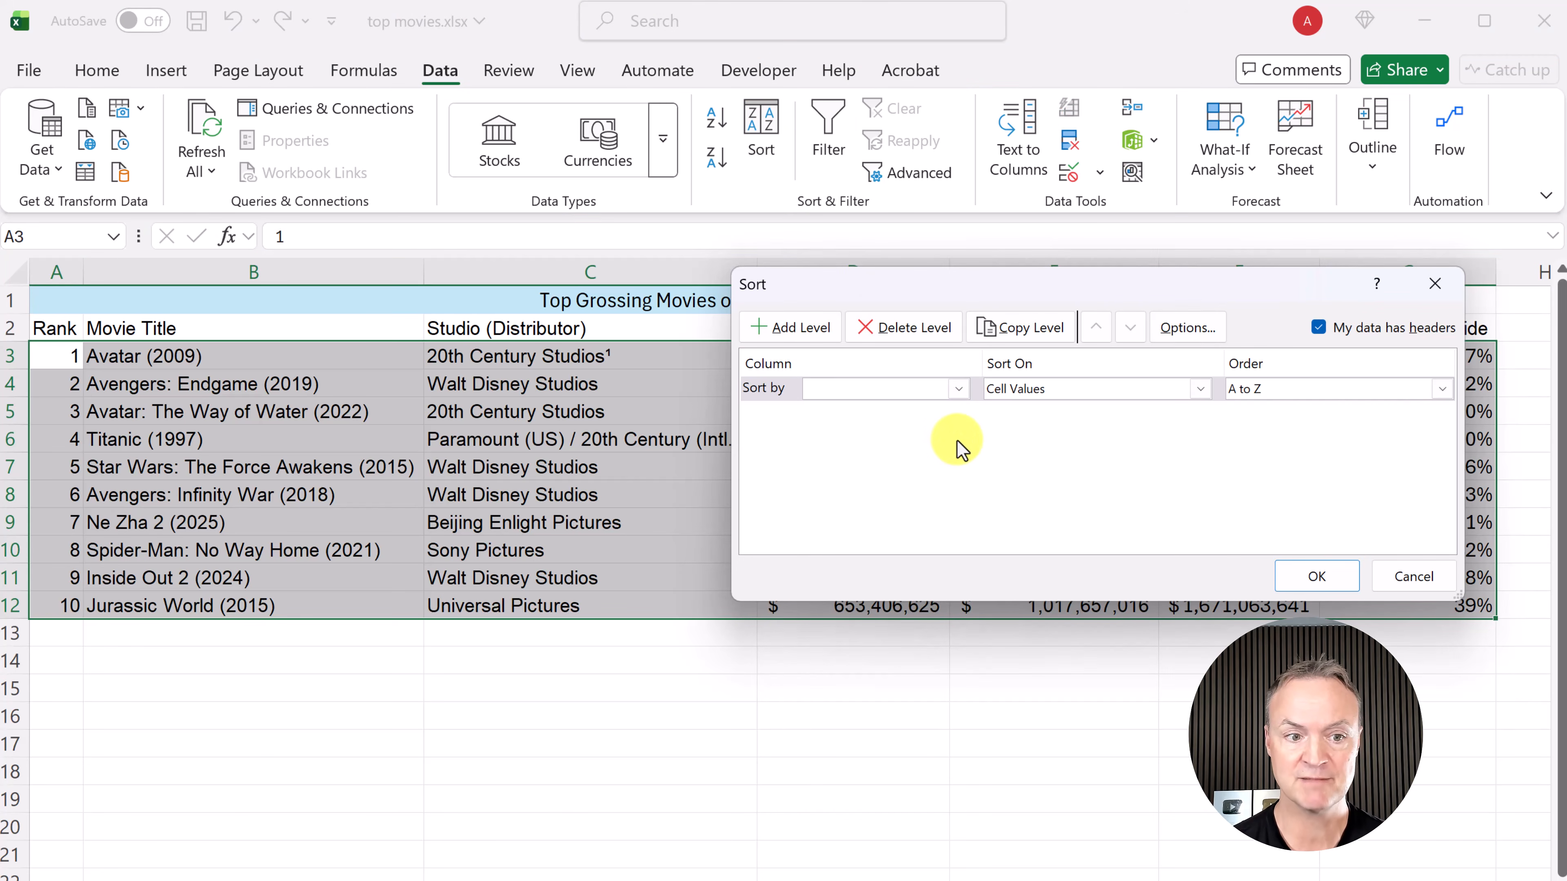
{"action": "left_click", "coordinate": [958, 388]}
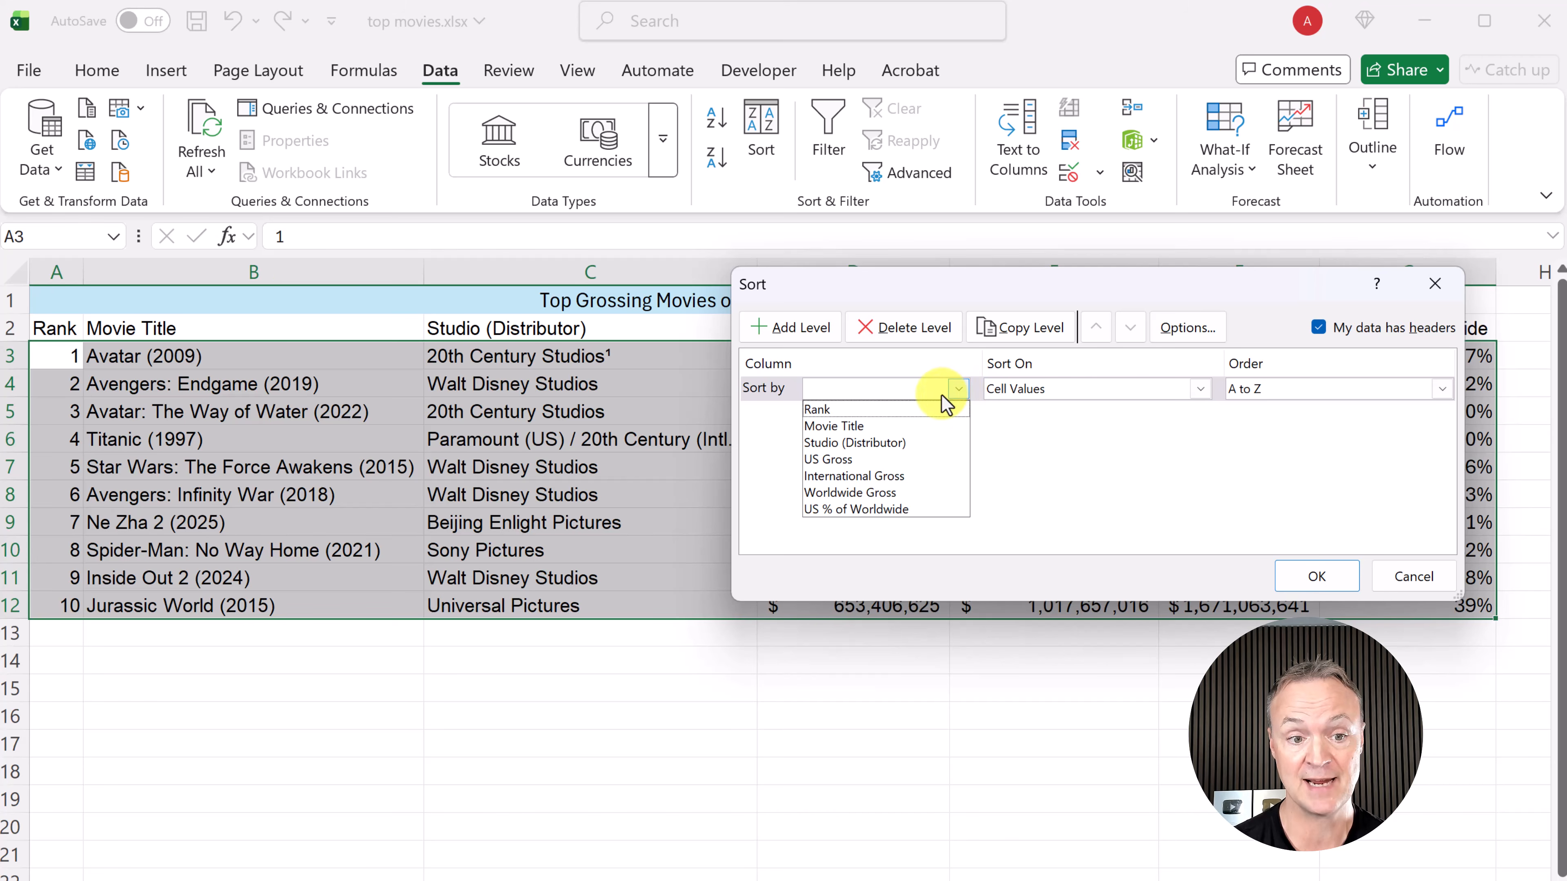
{"action": "left_click", "coordinate": [888, 460]}
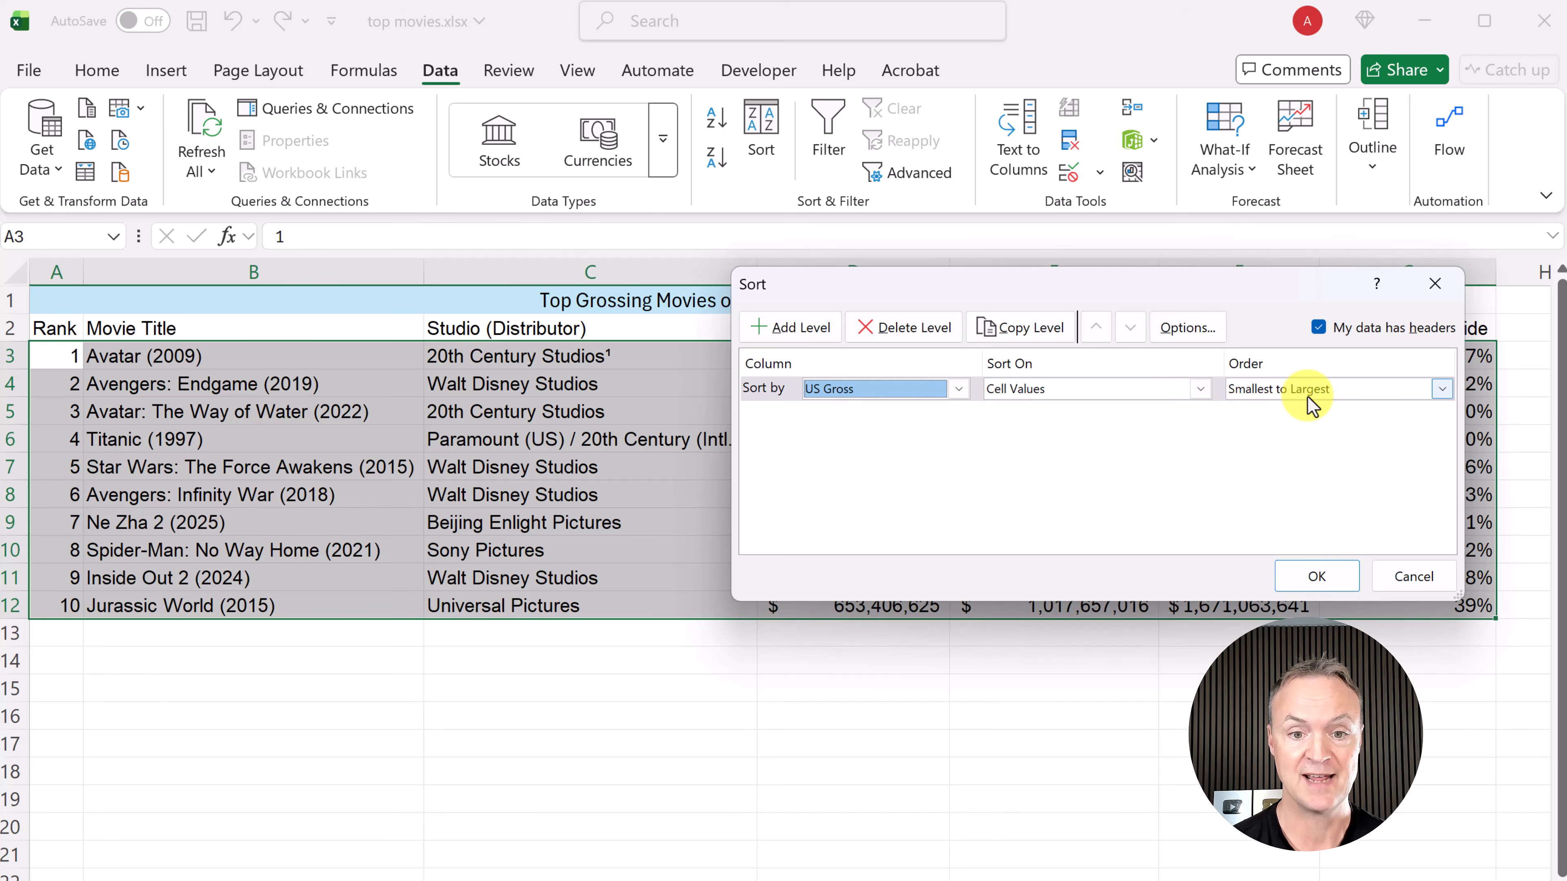
{"action": "left_click", "coordinate": [1443, 392]}
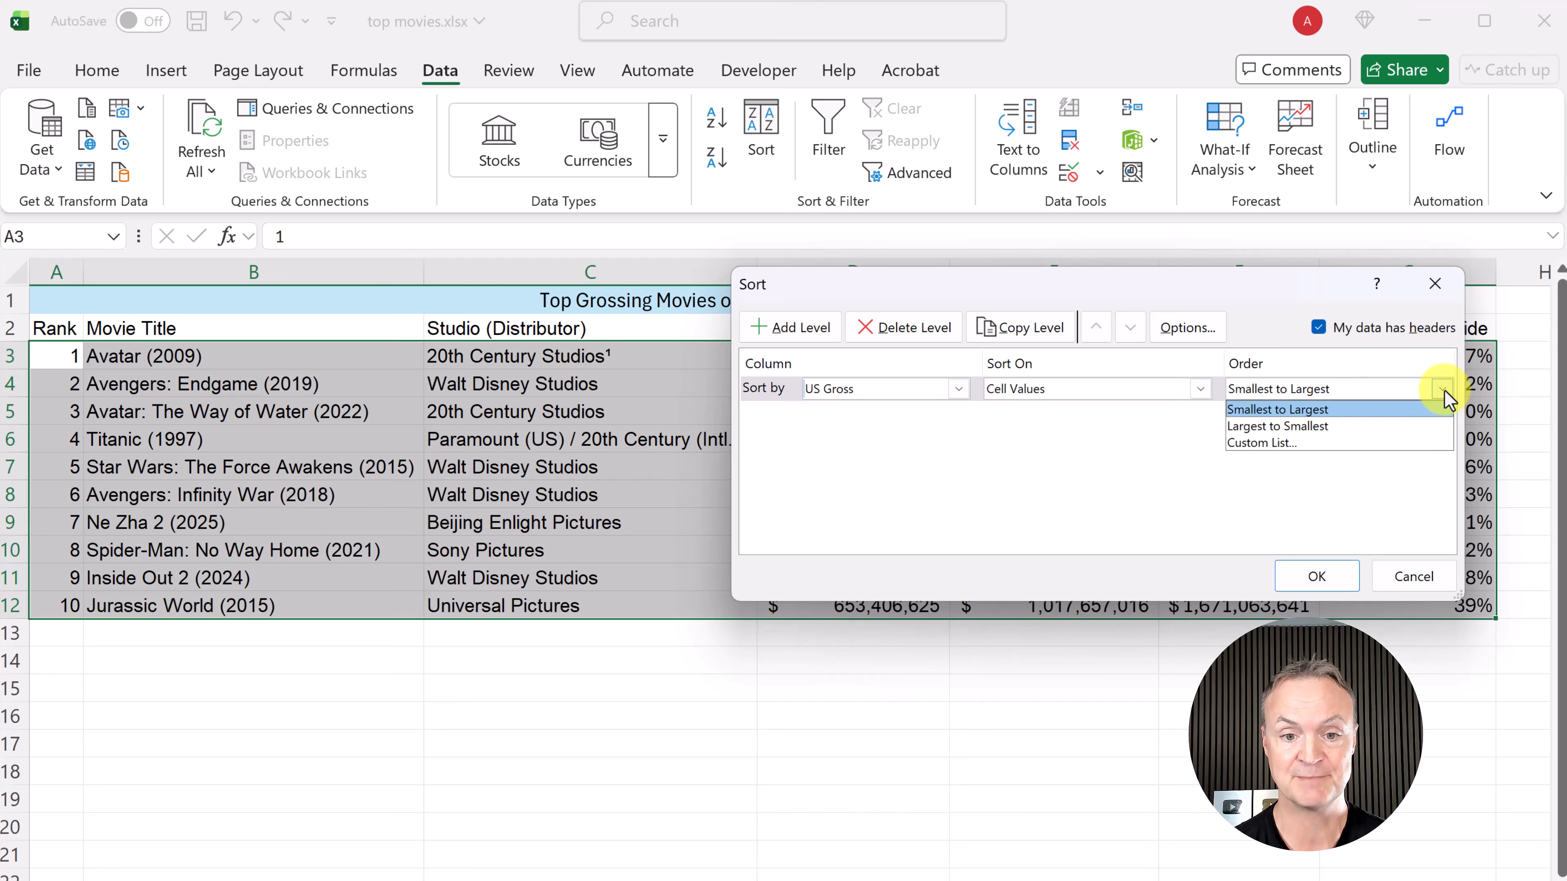
{"action": "left_click", "coordinate": [1431, 409]}
{"action": "left_click", "coordinate": [1316, 576]}
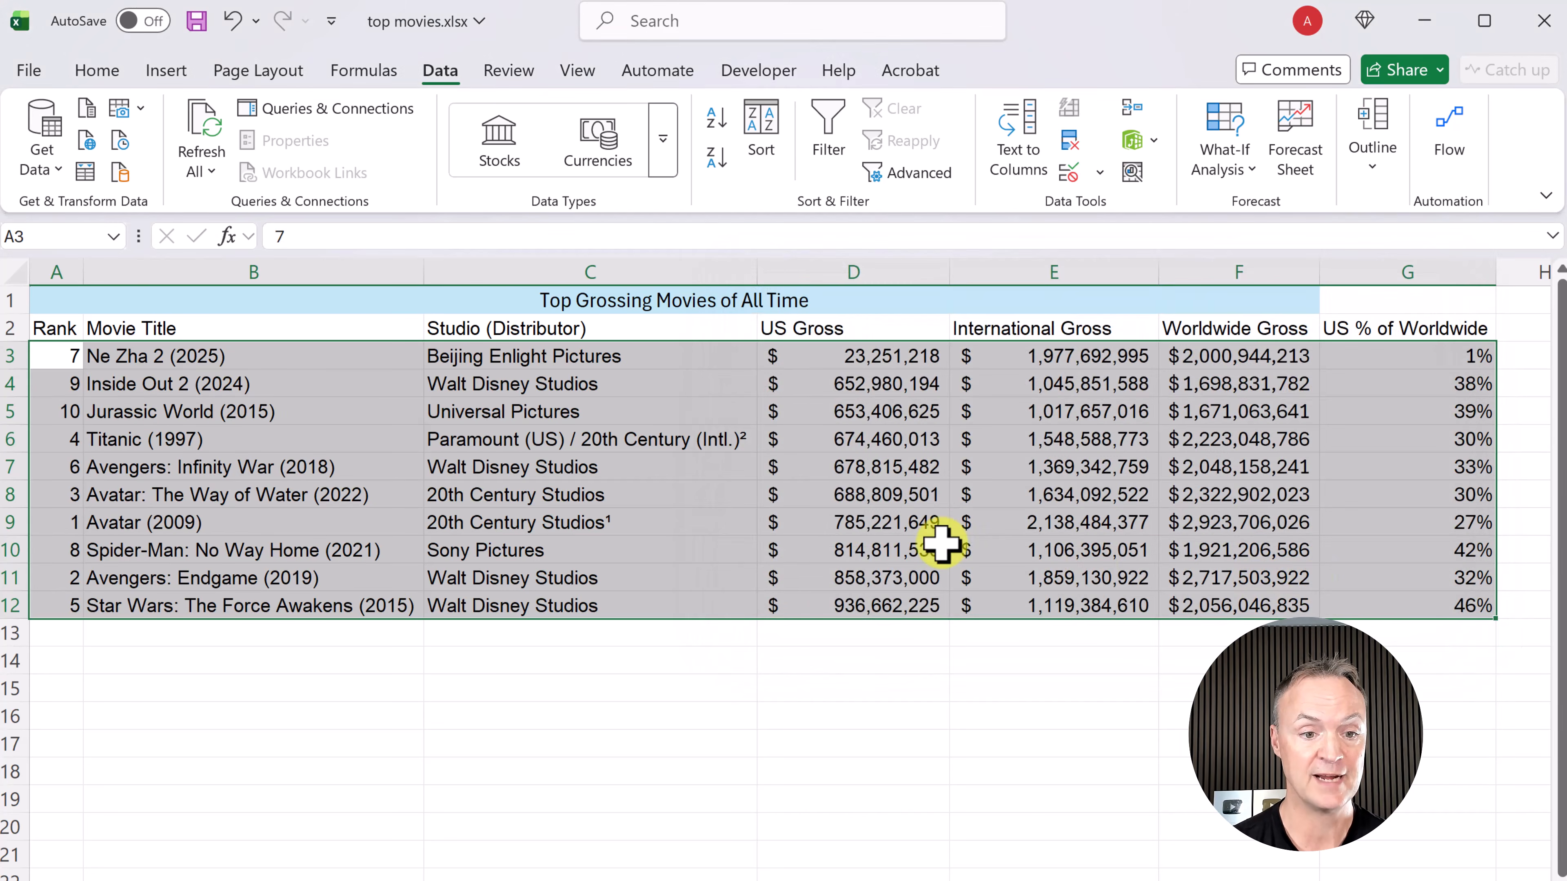
Step: Check the first and last US Gross values in column D and undo the US Gross sort
{"action": "left_click", "coordinate": [944, 543]}
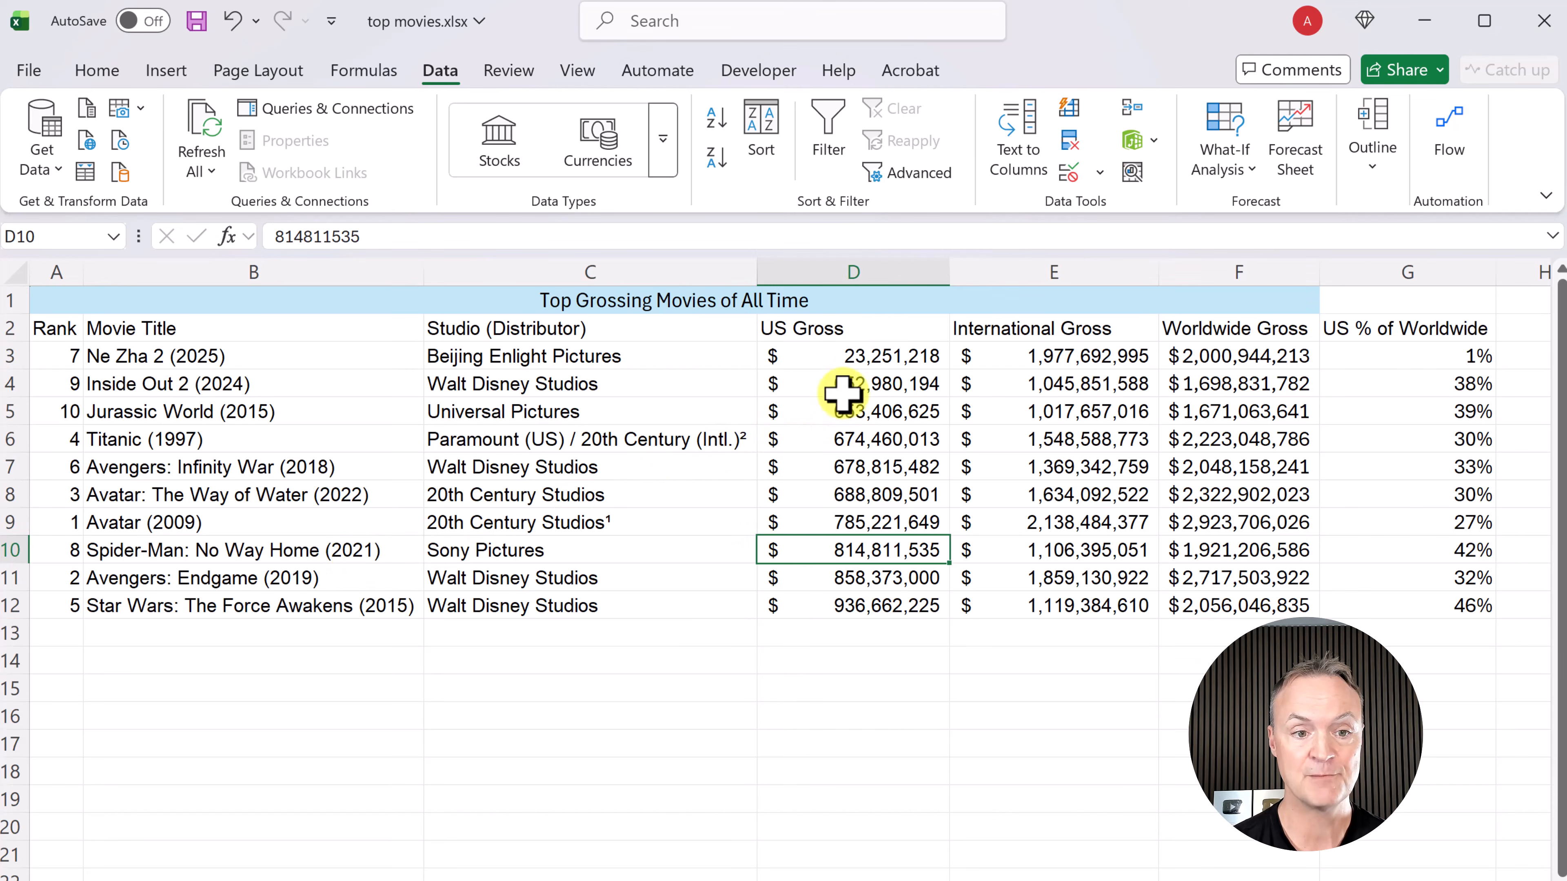
{"action": "left_click", "coordinate": [851, 356]}
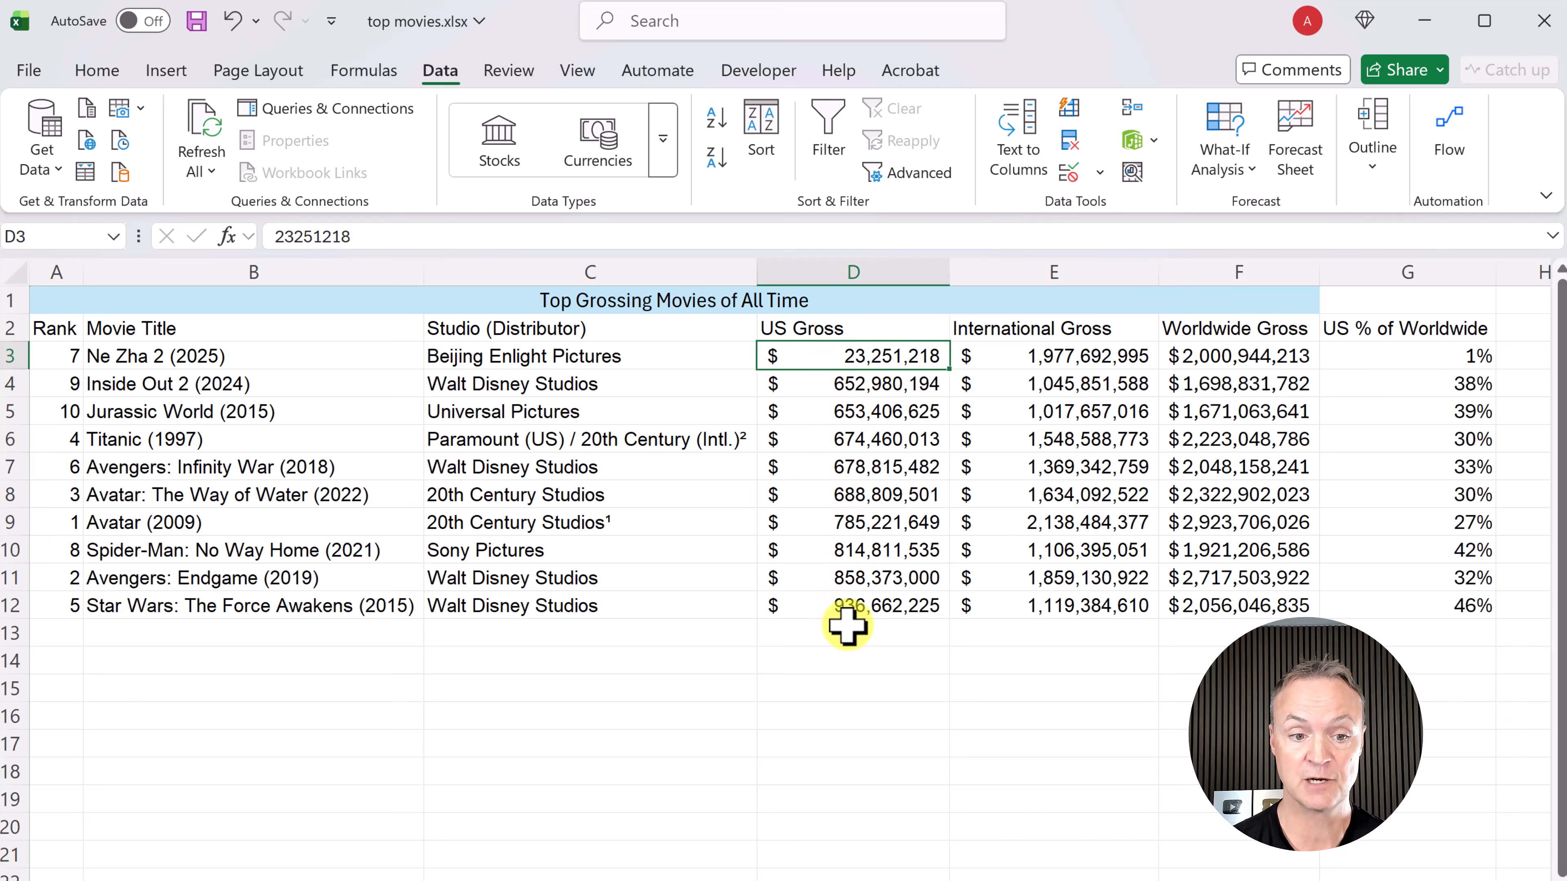
{"action": "left_click", "coordinate": [863, 614]}
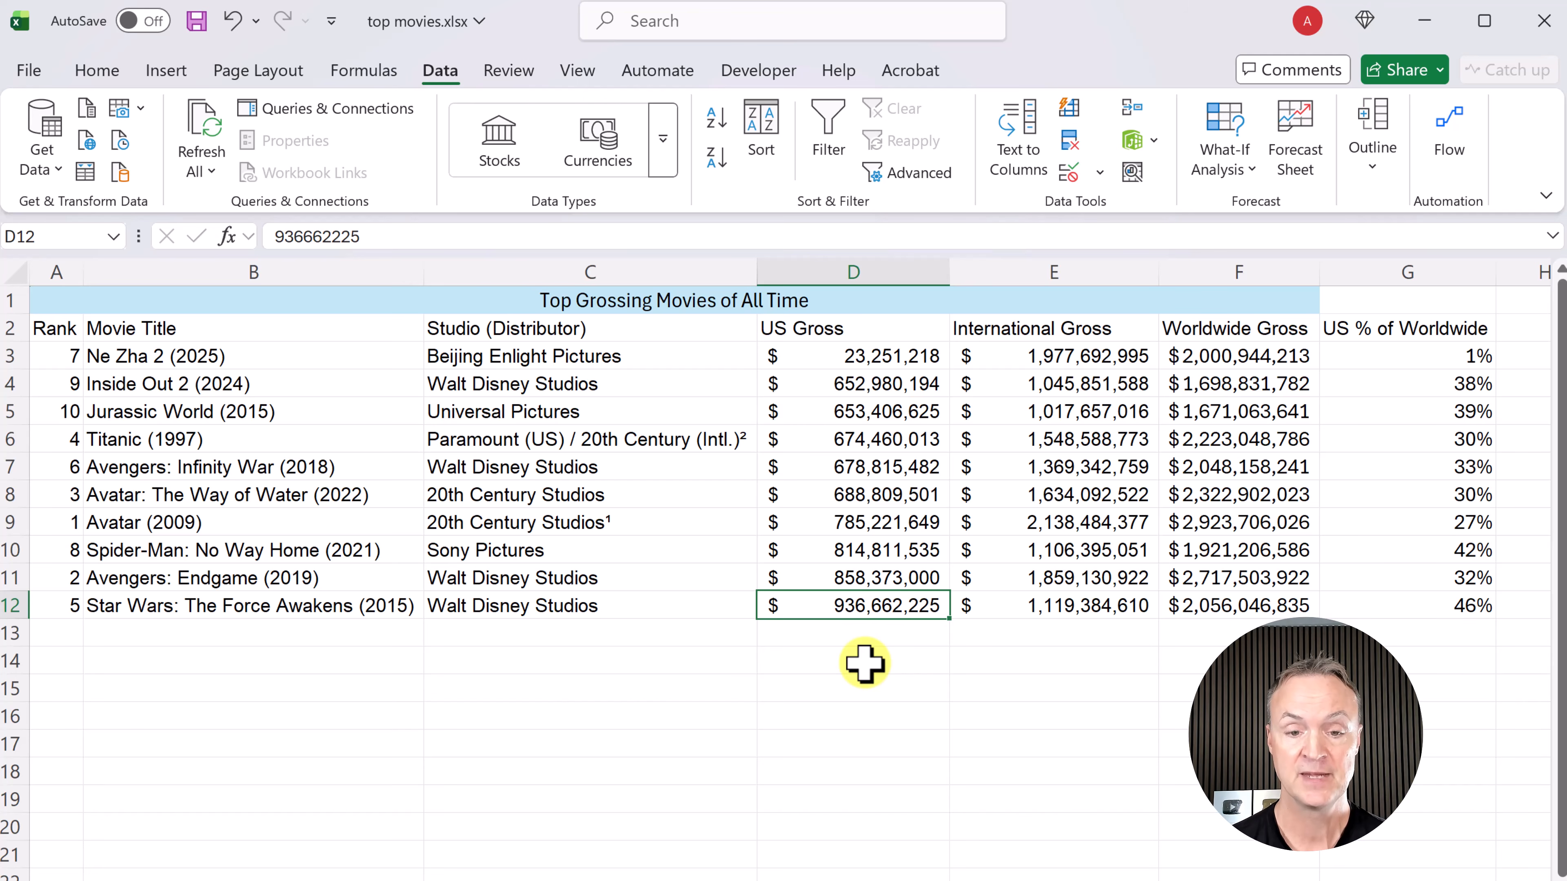
{"action": "key", "text": "ctrl+z"}
{"action": "left_click", "coordinate": [840, 497]}
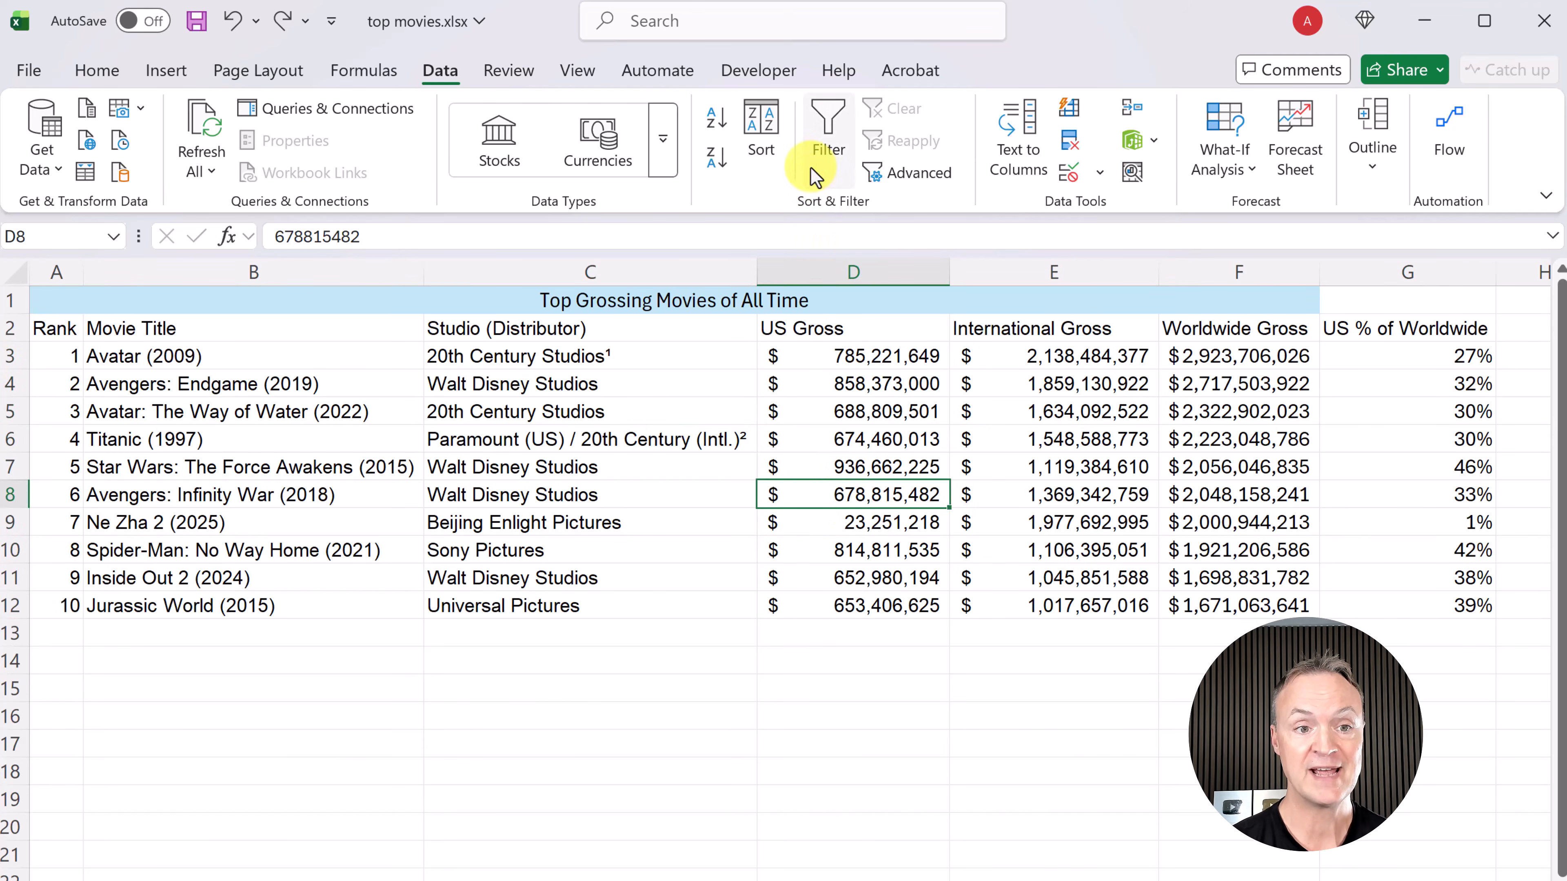
Step: Add filters to the header row and filter the Studio (Distributor) column to show only Walt Disney Studios
{"action": "left_click", "coordinate": [824, 142]}
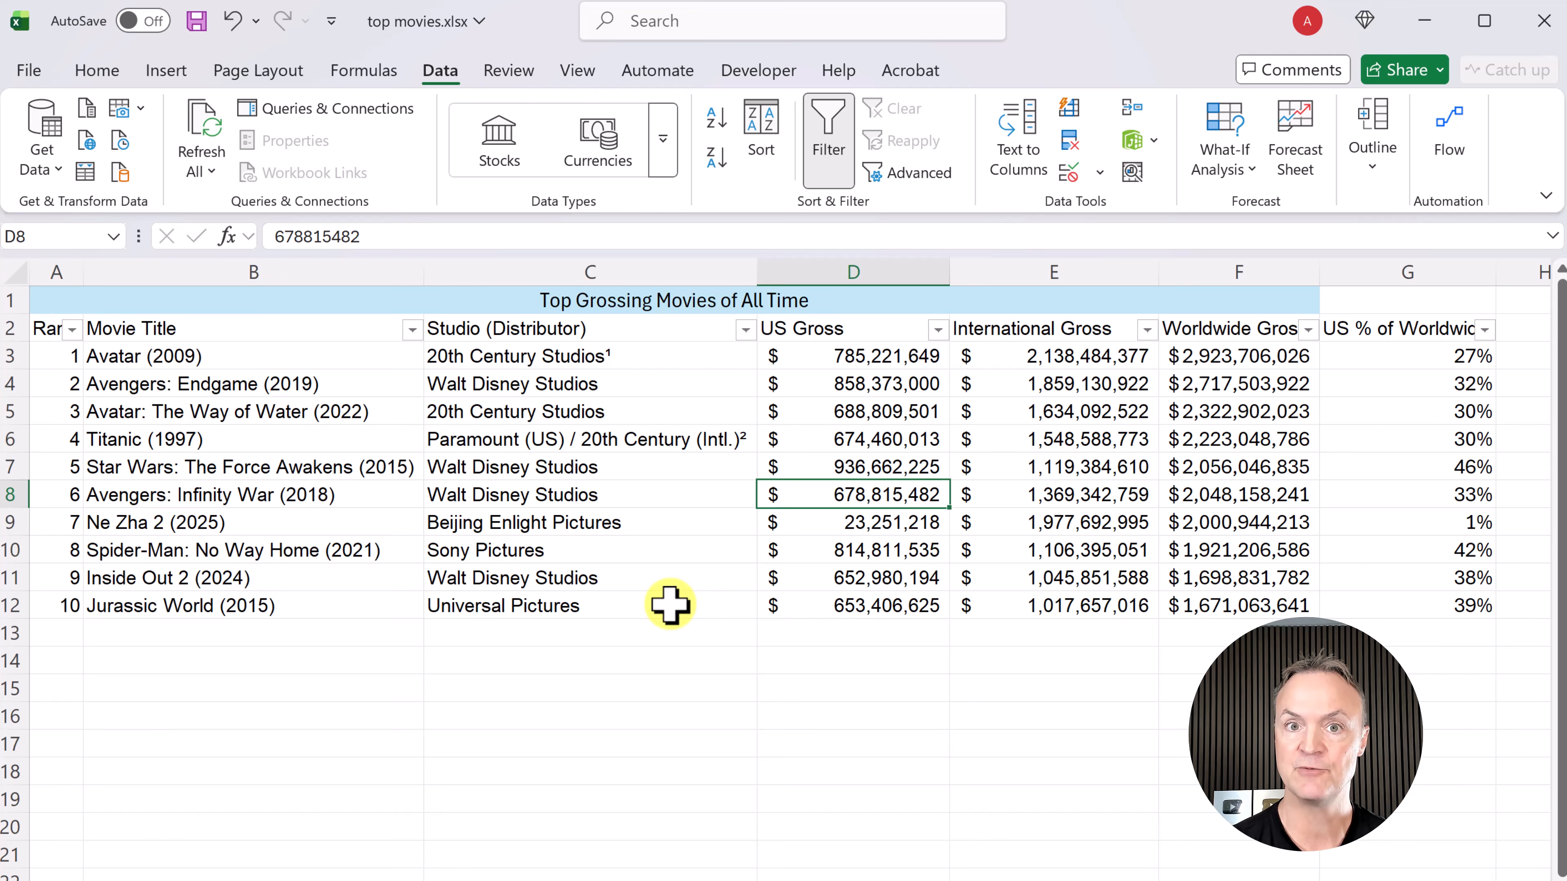
{"action": "left_click", "coordinate": [745, 329]}
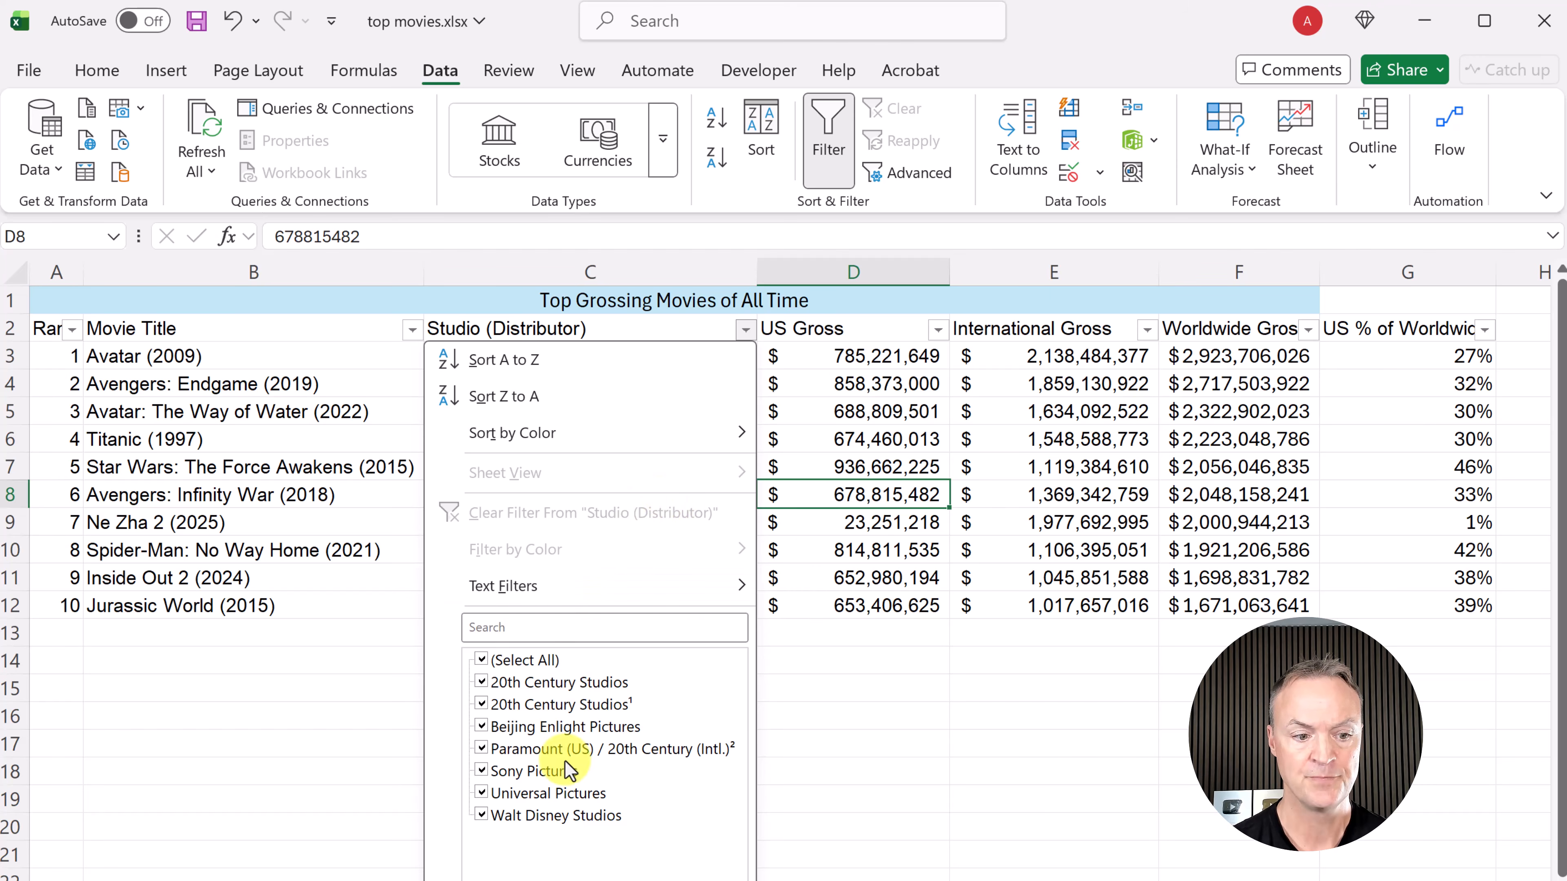
{"action": "left_click", "coordinate": [483, 661]}
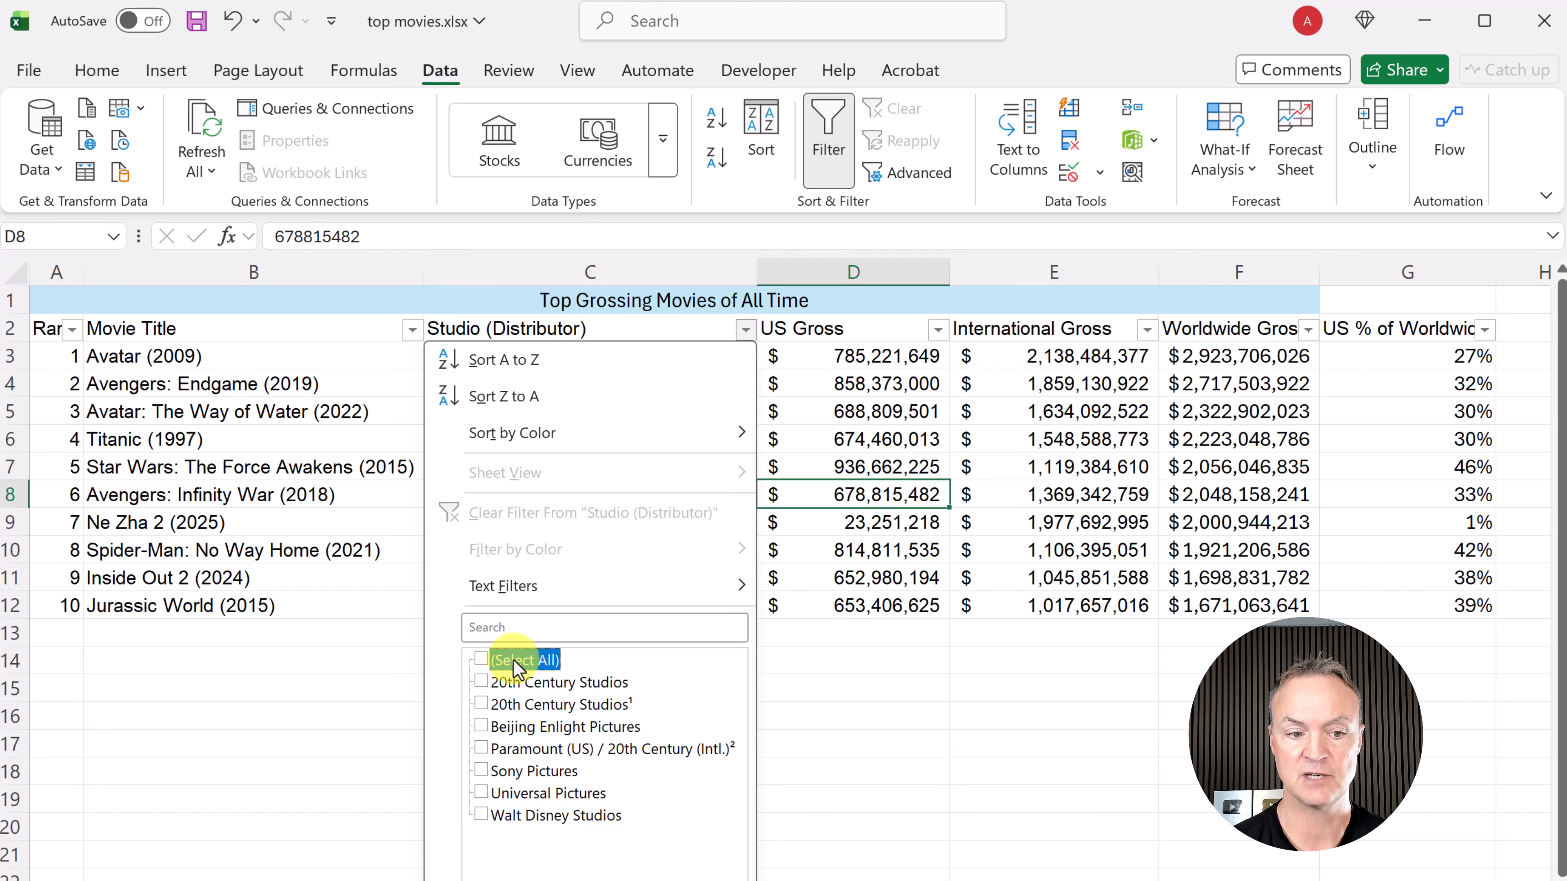
{"action": "left_click", "coordinate": [481, 815]}
{"action": "left_click", "coordinate": [634, 879]}
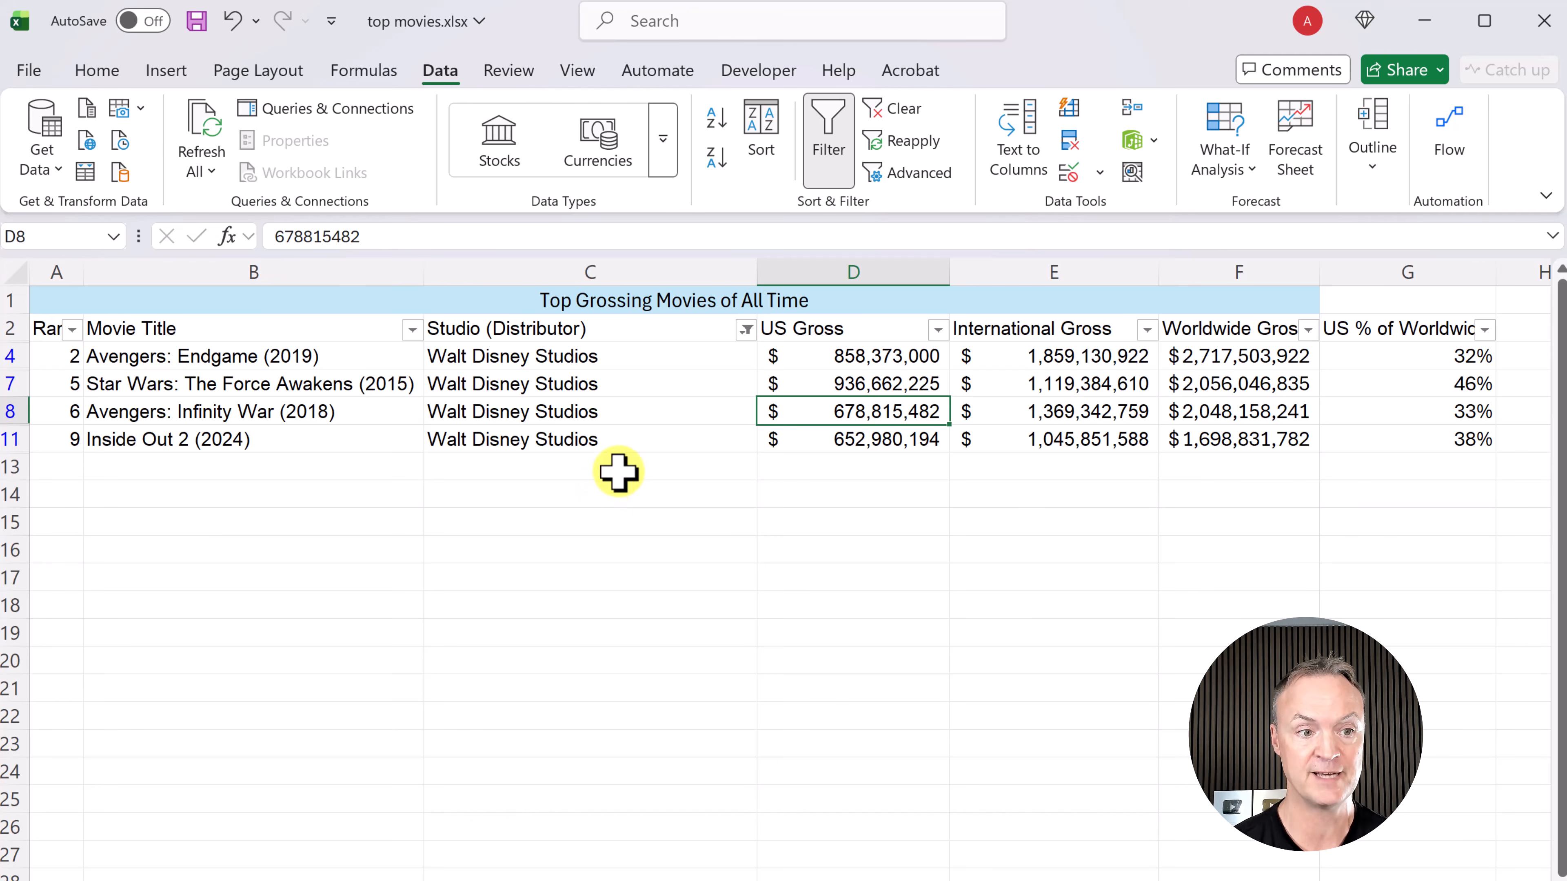
Step: Extend the Studio (Distributor) filter to include Sony Pictures along with Walt Disney Studios
{"action": "left_click", "coordinate": [746, 330]}
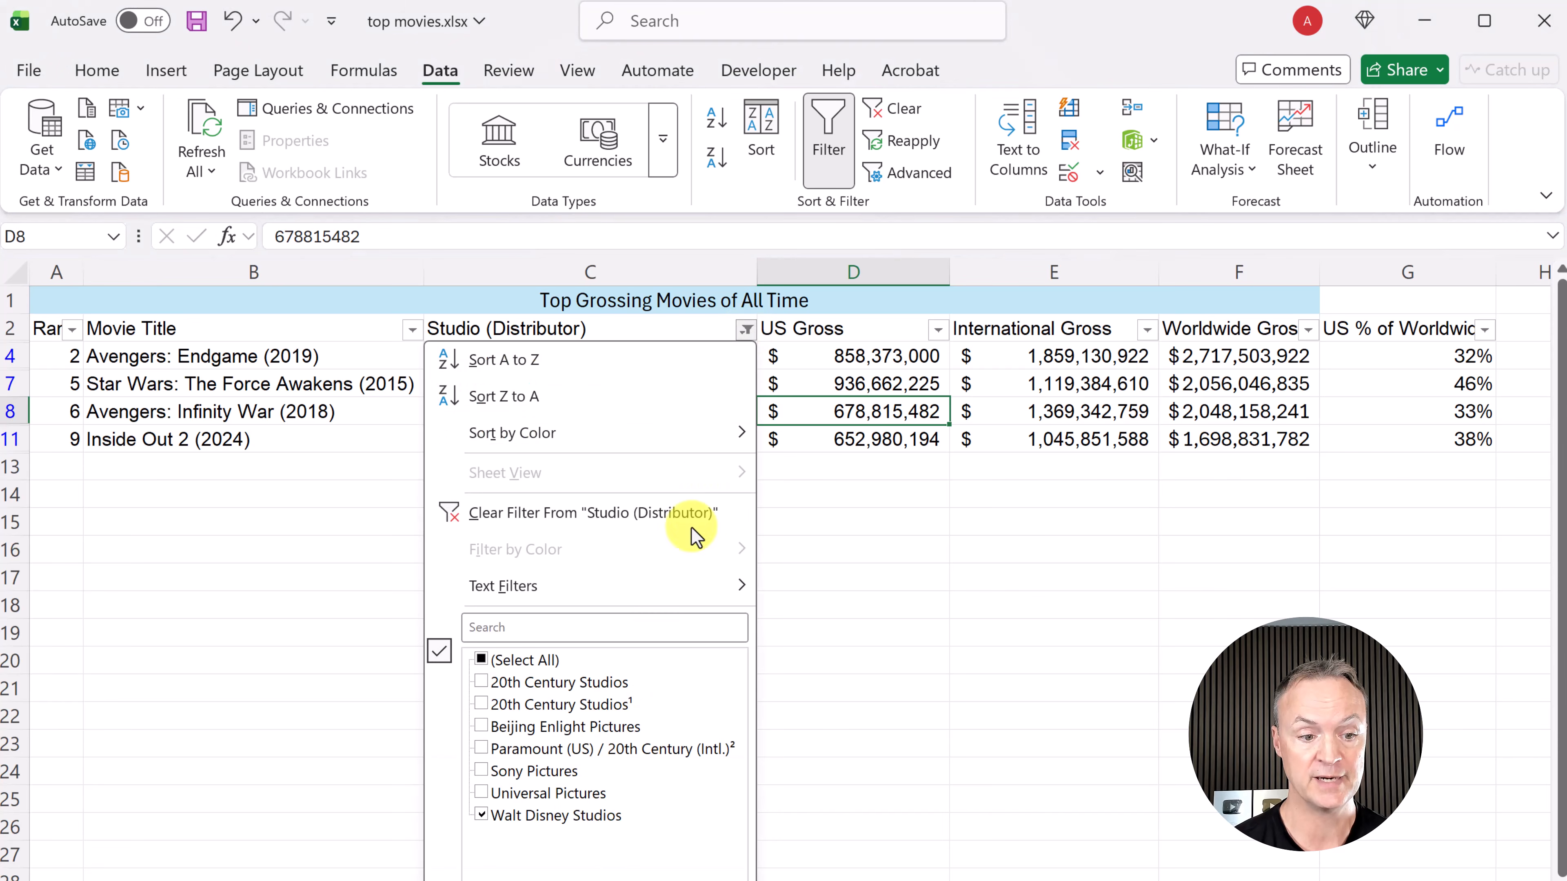
{"action": "left_click", "coordinate": [481, 771]}
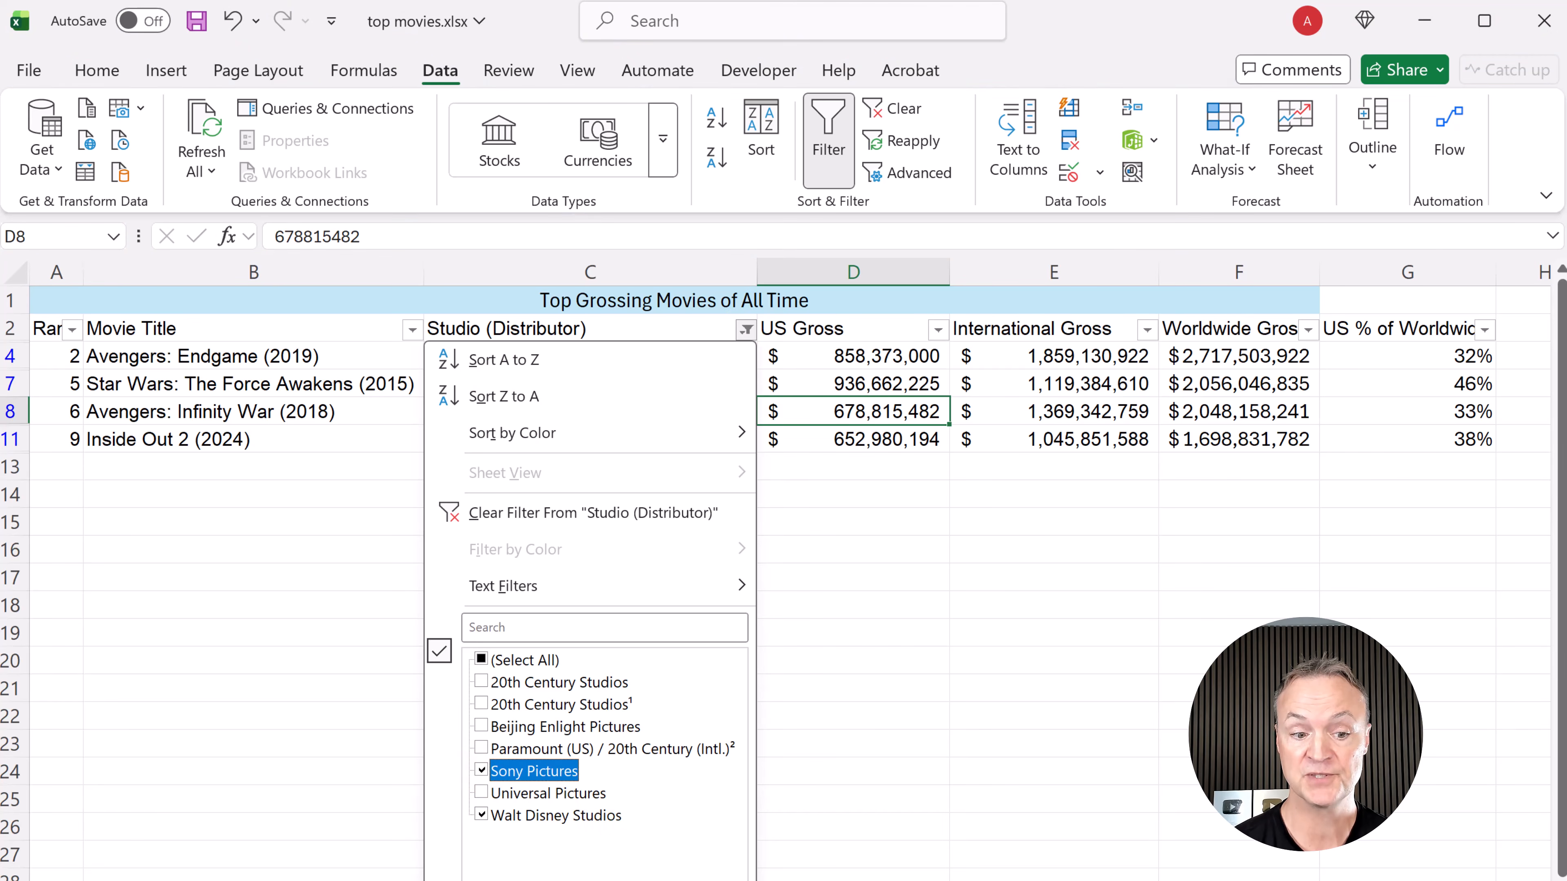
{"action": "left_click", "coordinate": [623, 880]}
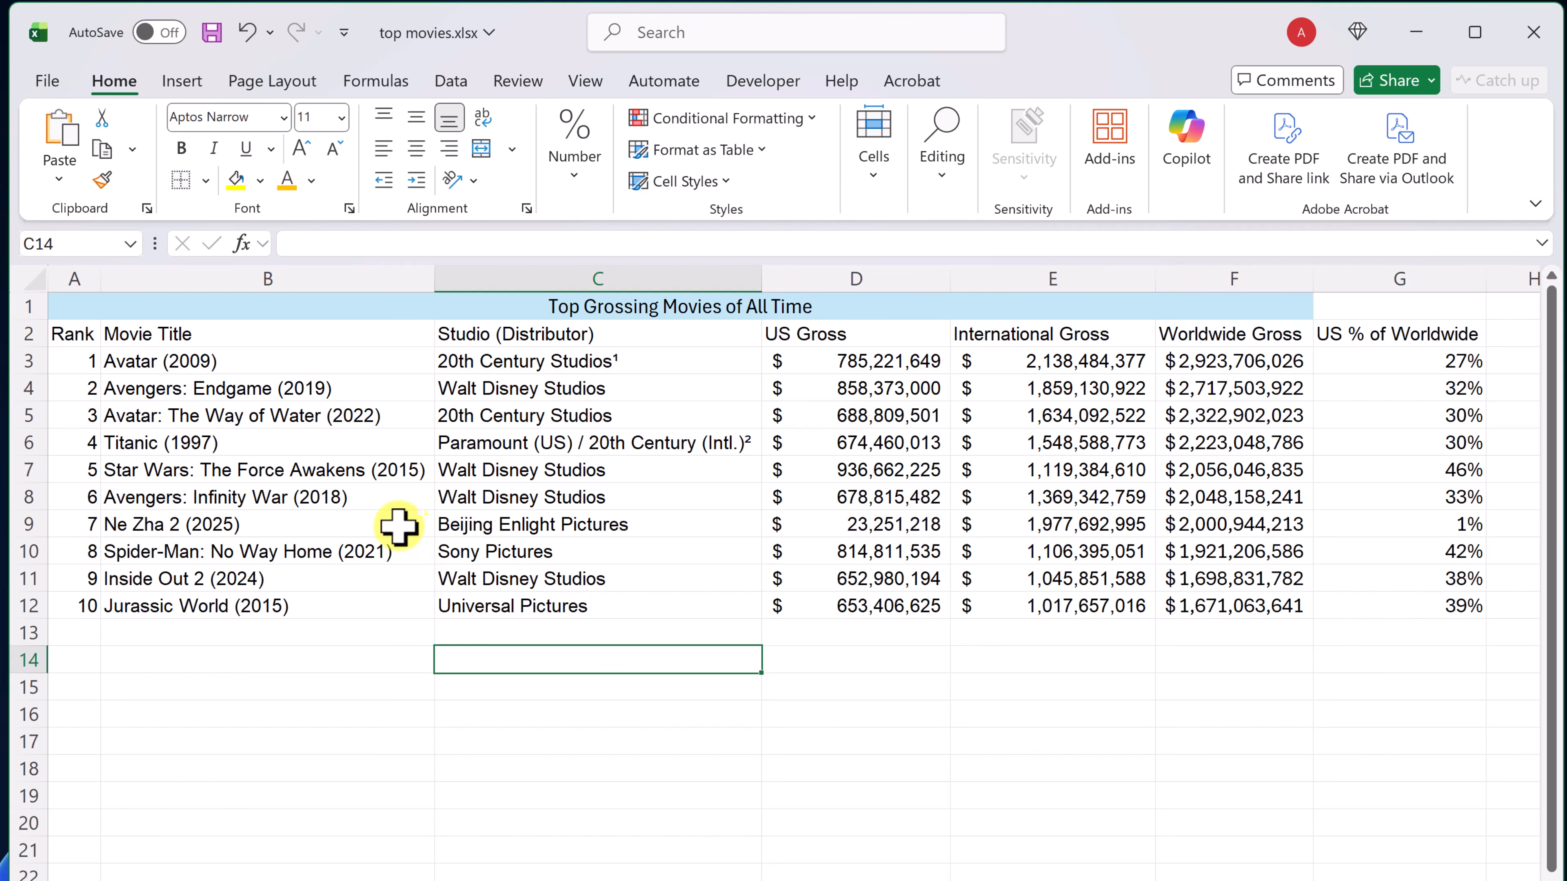
Step: Insert a recommended Clustered Column chart from the movie titles B3:B12 and worldwide grosses F3:F12, and move it up over the table
{"action": "left_click_drag", "start_coordinate": [199, 361], "coordinate": [207, 602]}
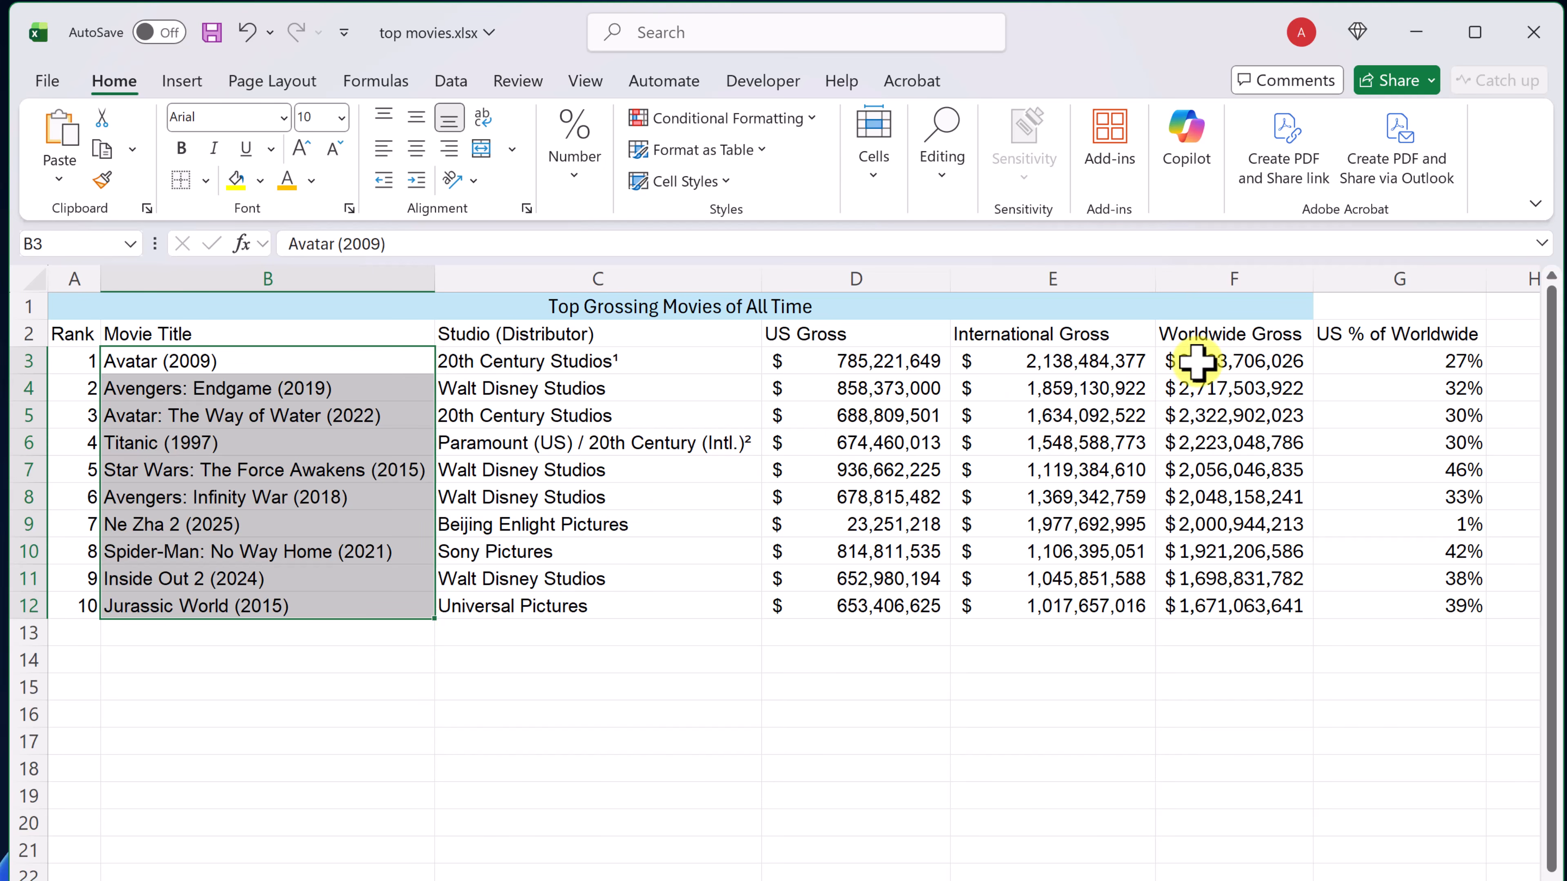
{"action": "left_click_drag", "start_coordinate": [1196, 361], "coordinate": [1241, 603], "text": "ctrl"}
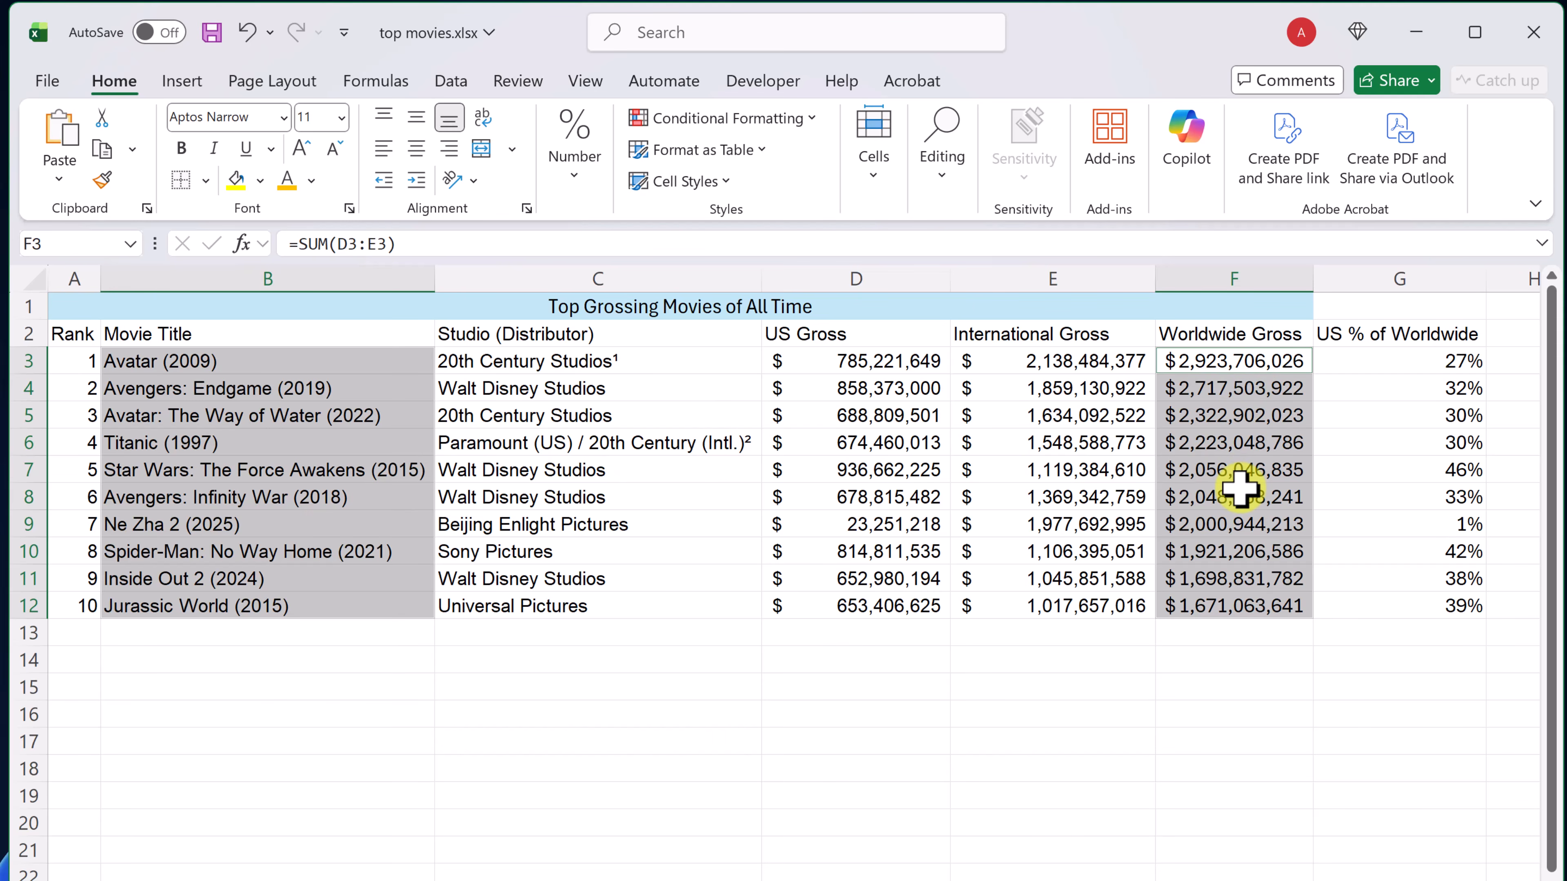
{"action": "left_click", "coordinate": [183, 82]}
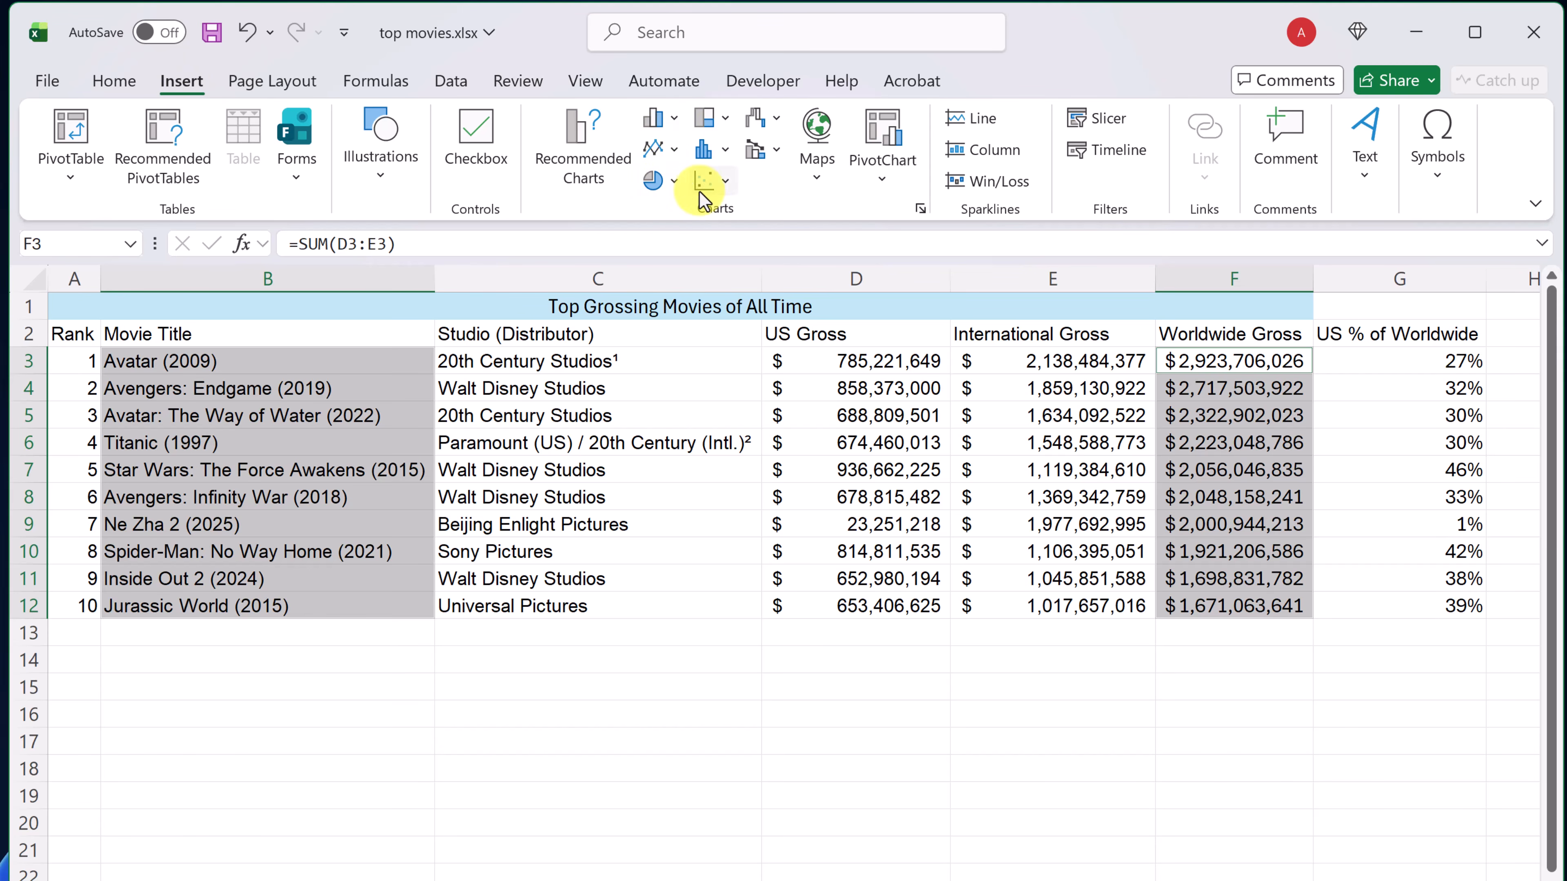
{"action": "left_click", "coordinate": [594, 148]}
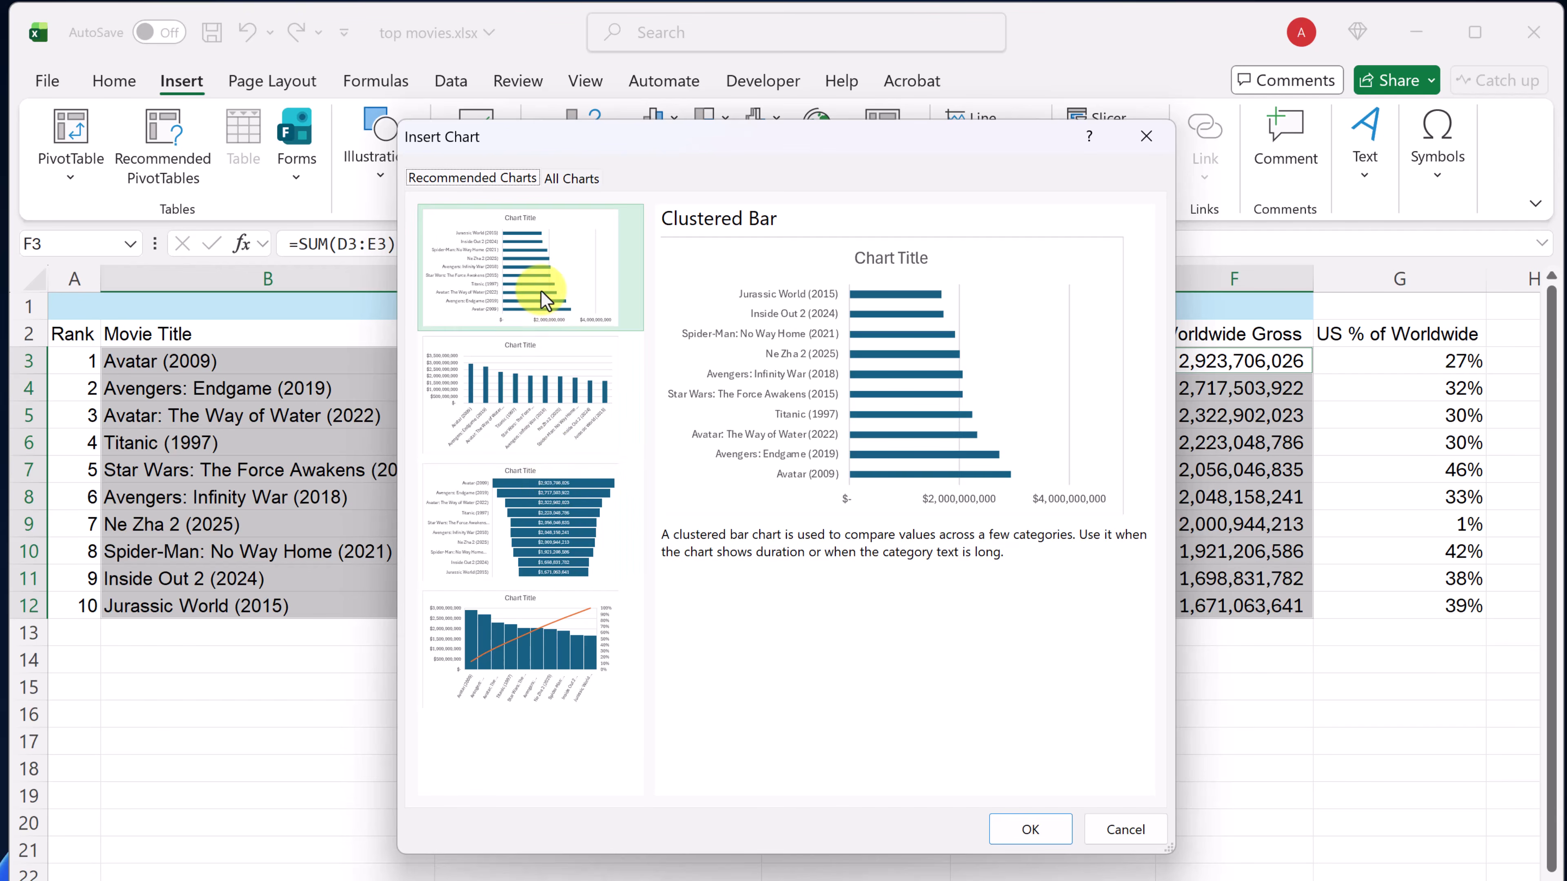
{"action": "left_click", "coordinate": [532, 401]}
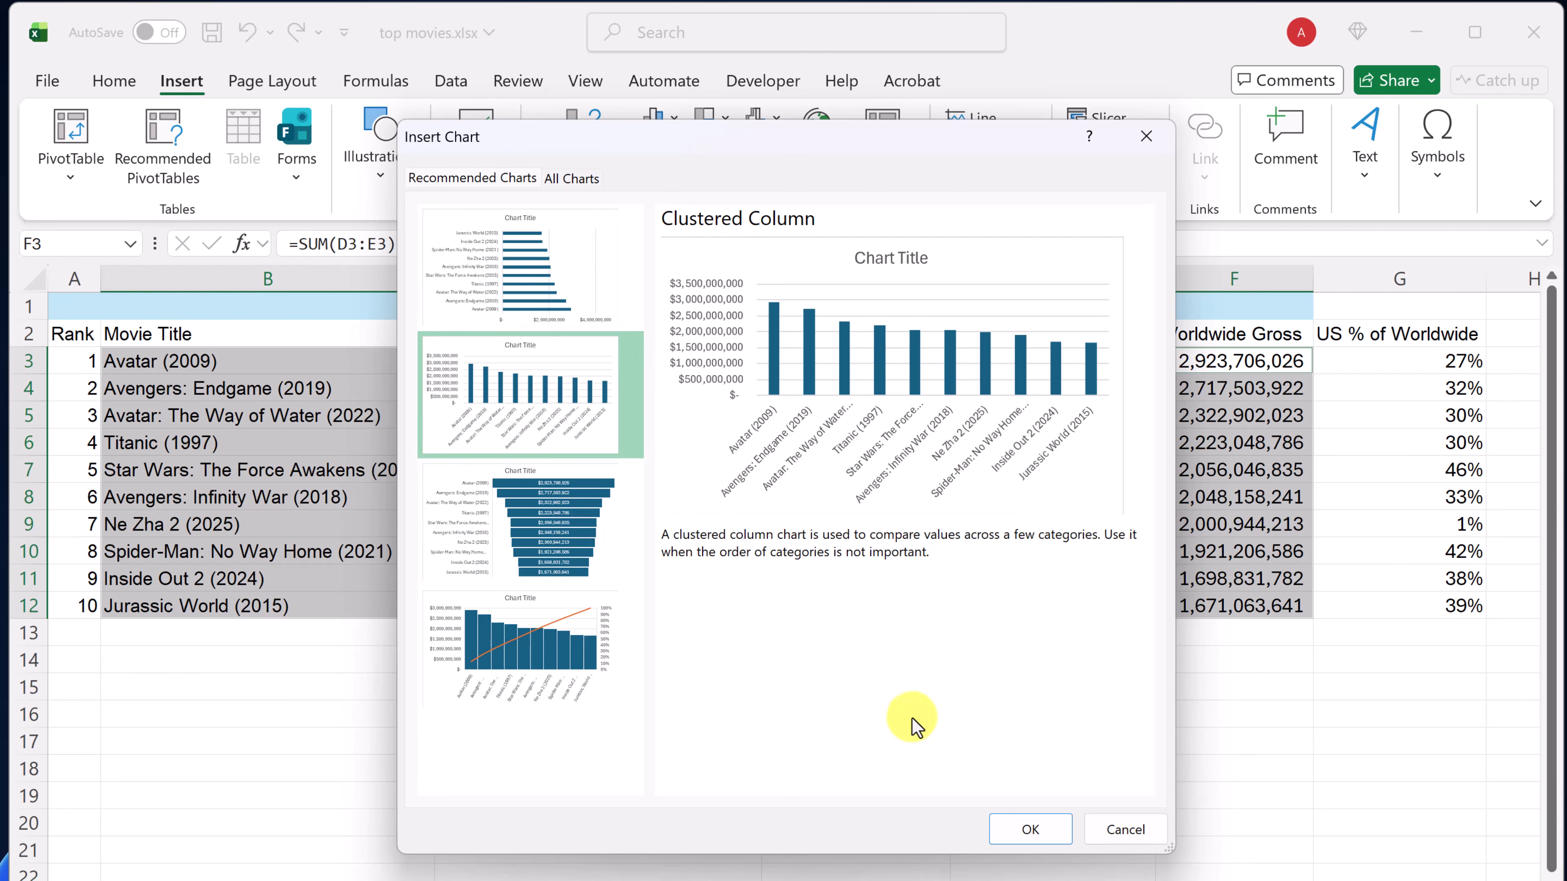
{"action": "left_click", "coordinate": [1042, 831]}
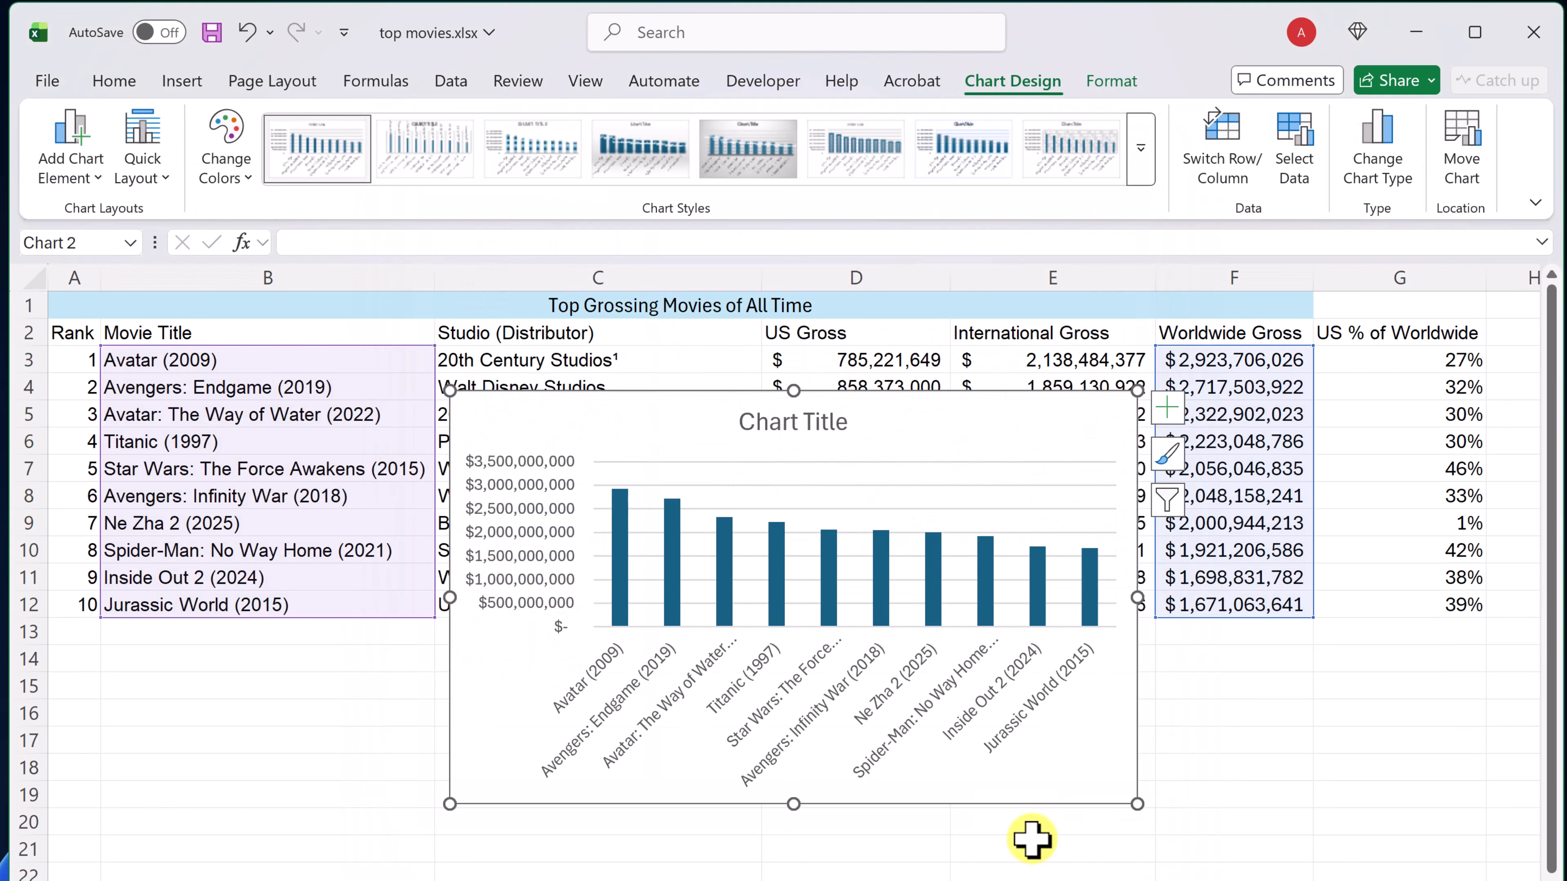
{"action": "left_click_drag", "start_coordinate": [965, 440], "coordinate": [888, 343]}
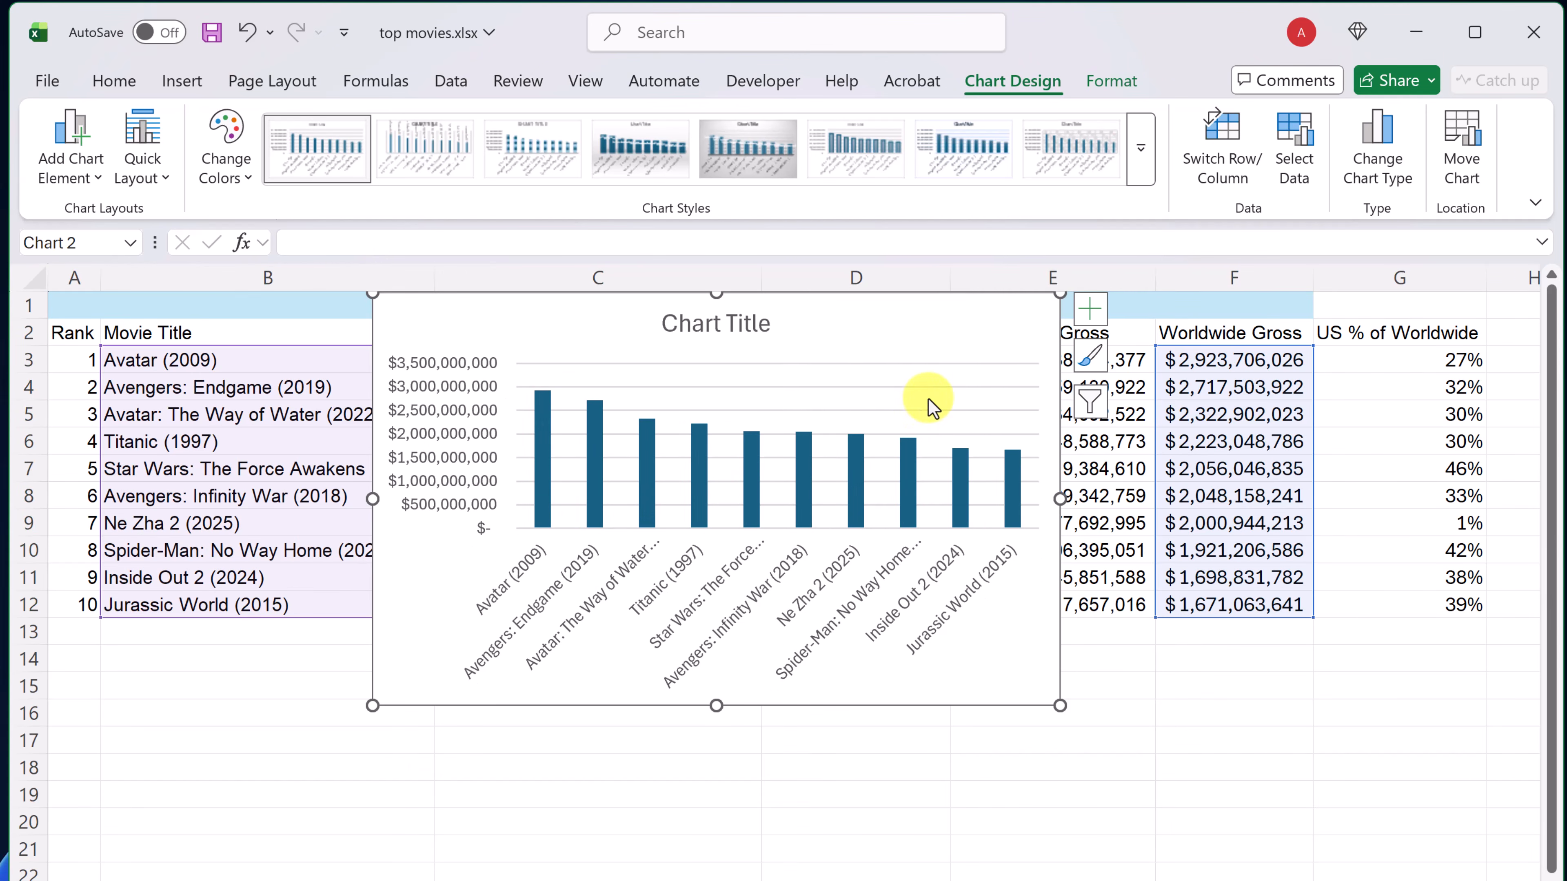
Step: Replace the chart's placeholder title with "Top Grossing Movies"
{"action": "left_click", "coordinate": [721, 323]}
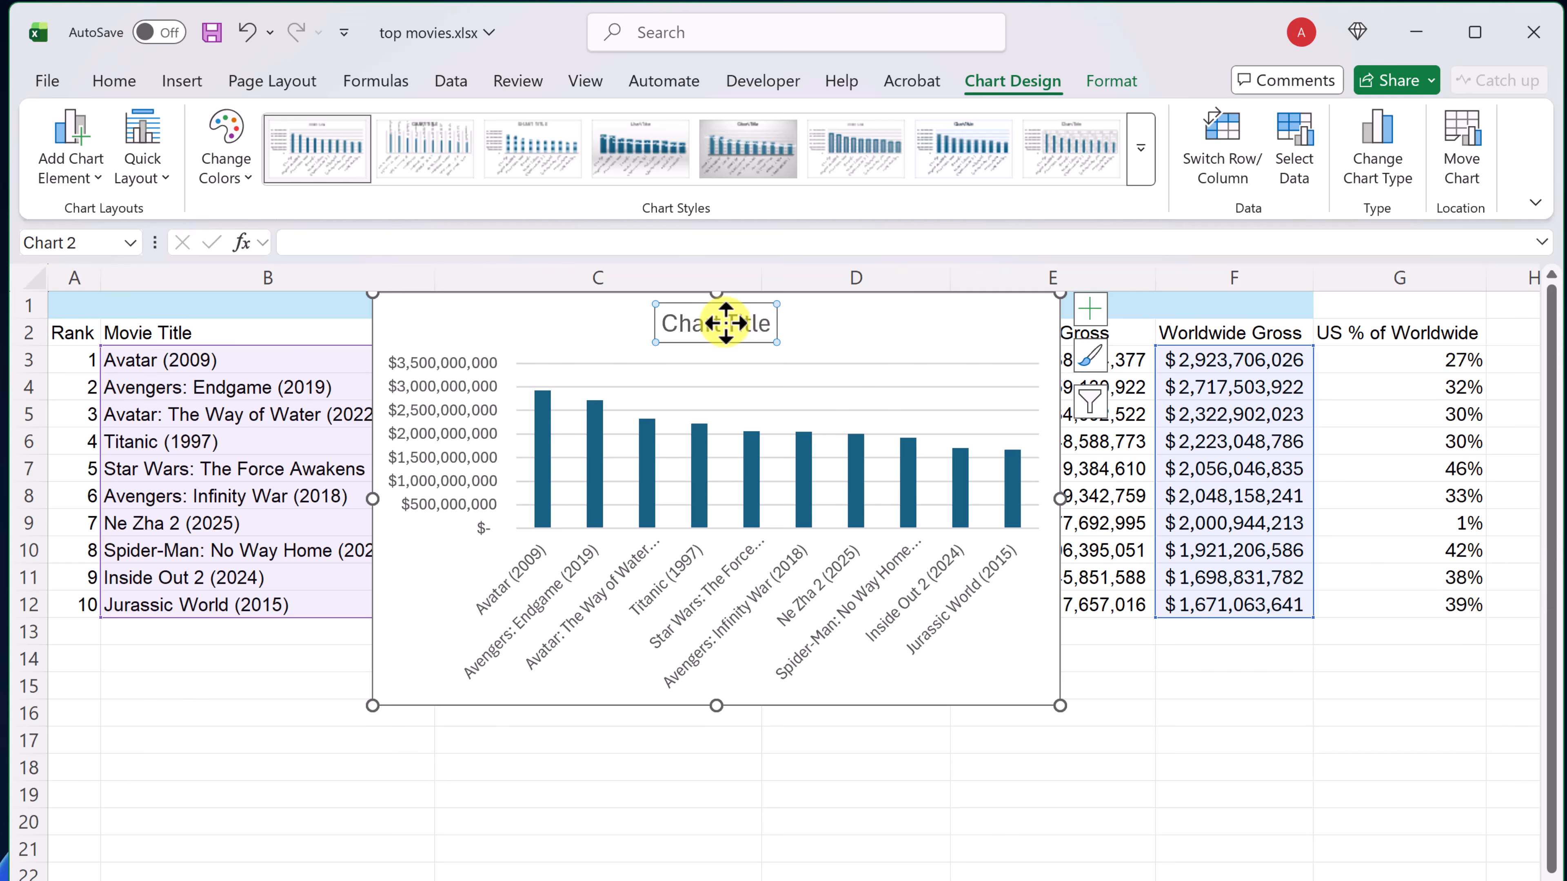
{"action": "triple_click", "coordinate": [724, 324]}
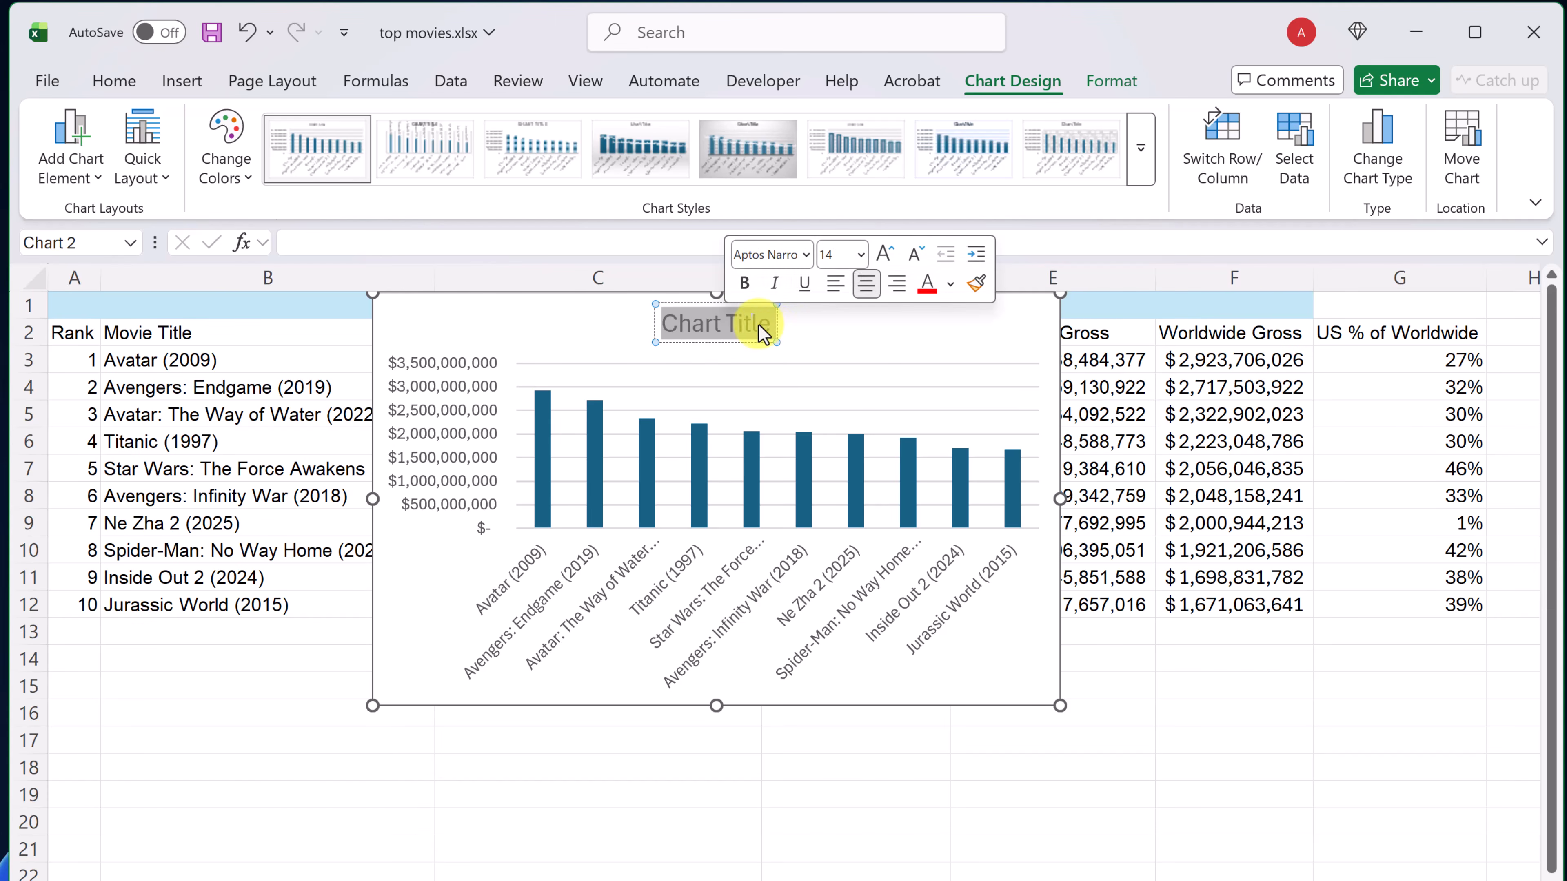
{"action": "left_click", "coordinate": [763, 327]}
{"action": "left_click_drag", "start_coordinate": [769, 326], "coordinate": [664, 316]}
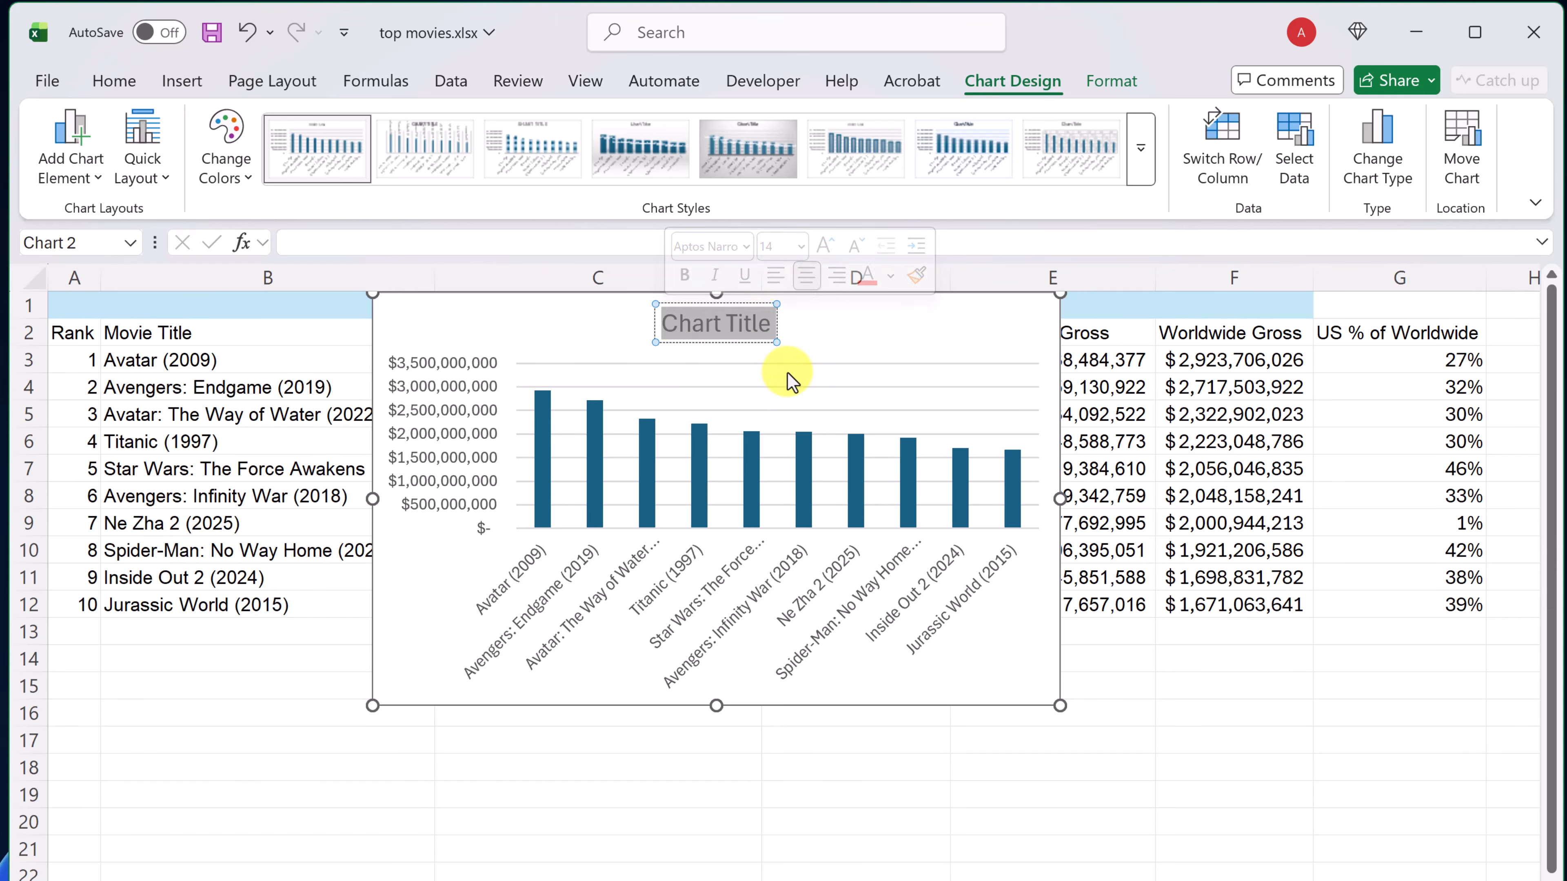
{"action": "key", "text": "BackSpace"}
{"action": "type", "text": "Top Grossin"}
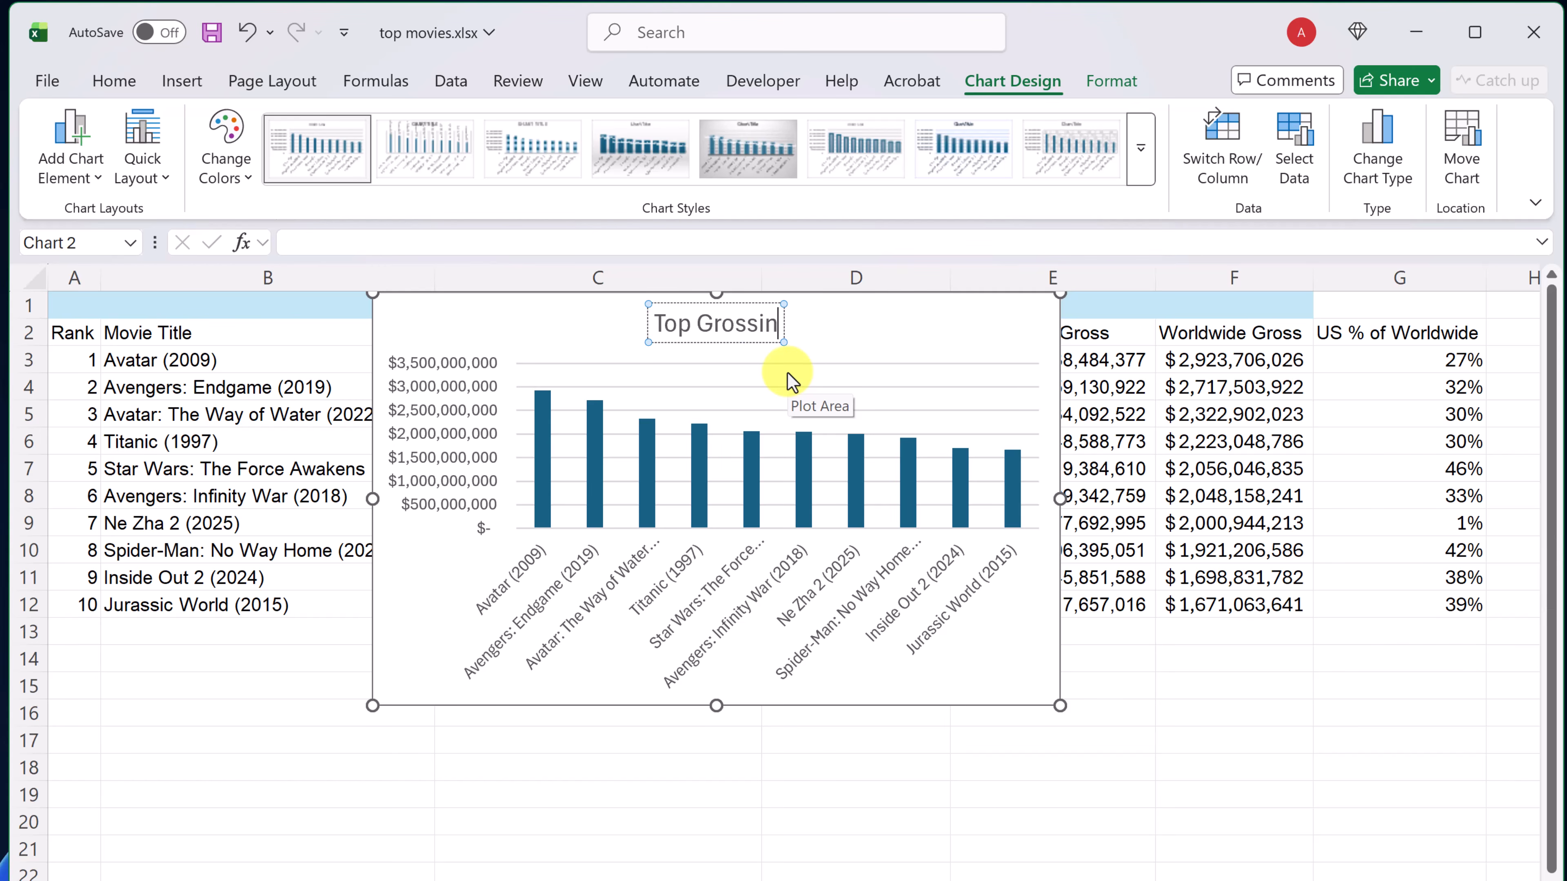
{"action": "type", "text": "g Movies"}
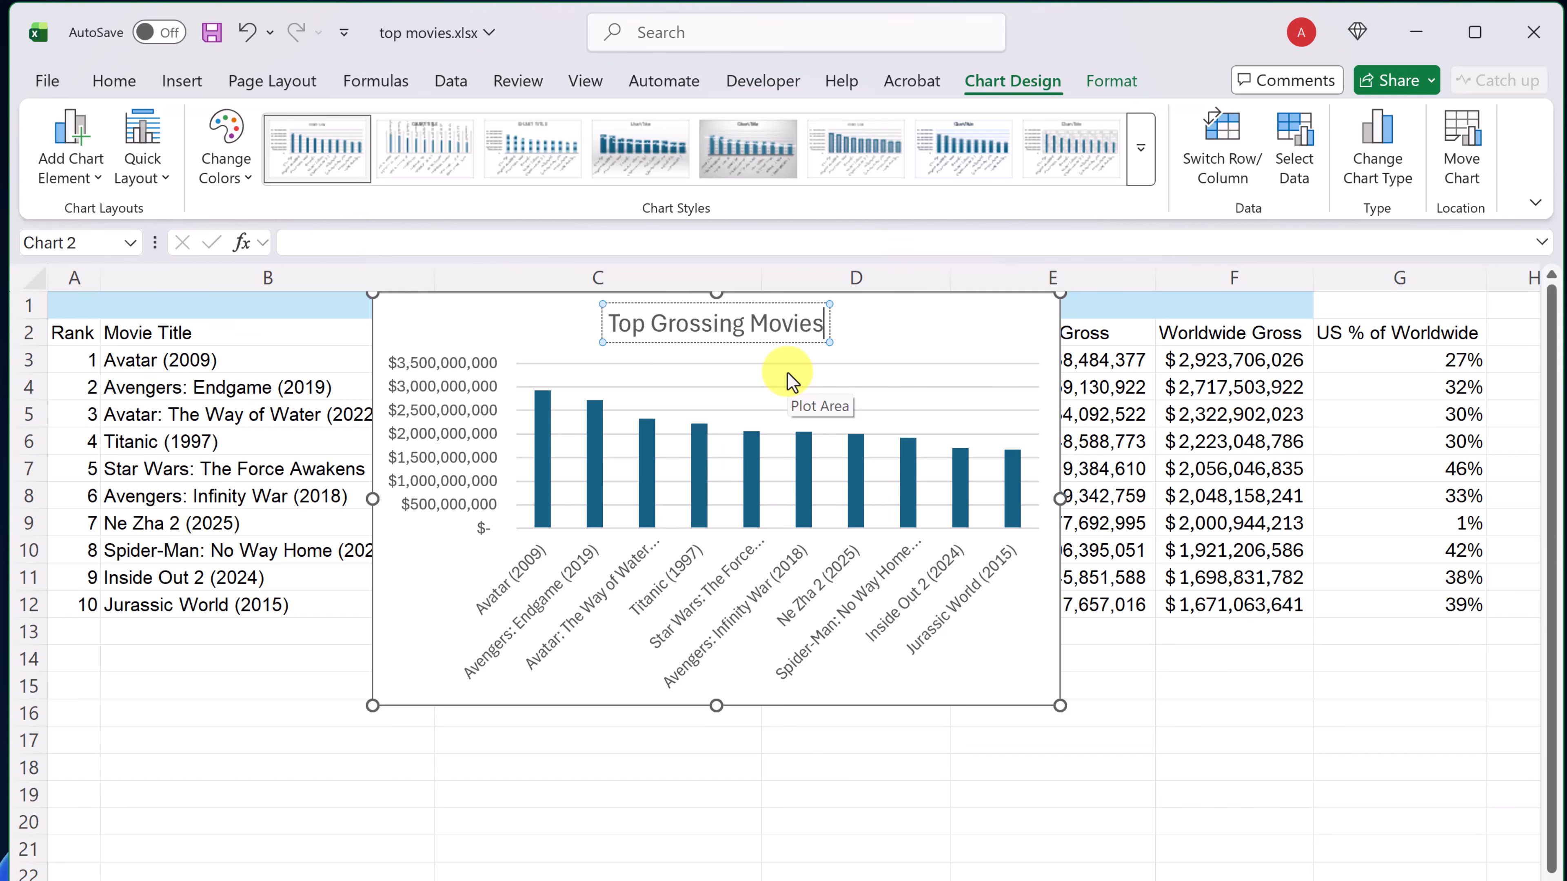
{"action": "left_click", "coordinate": [937, 347]}
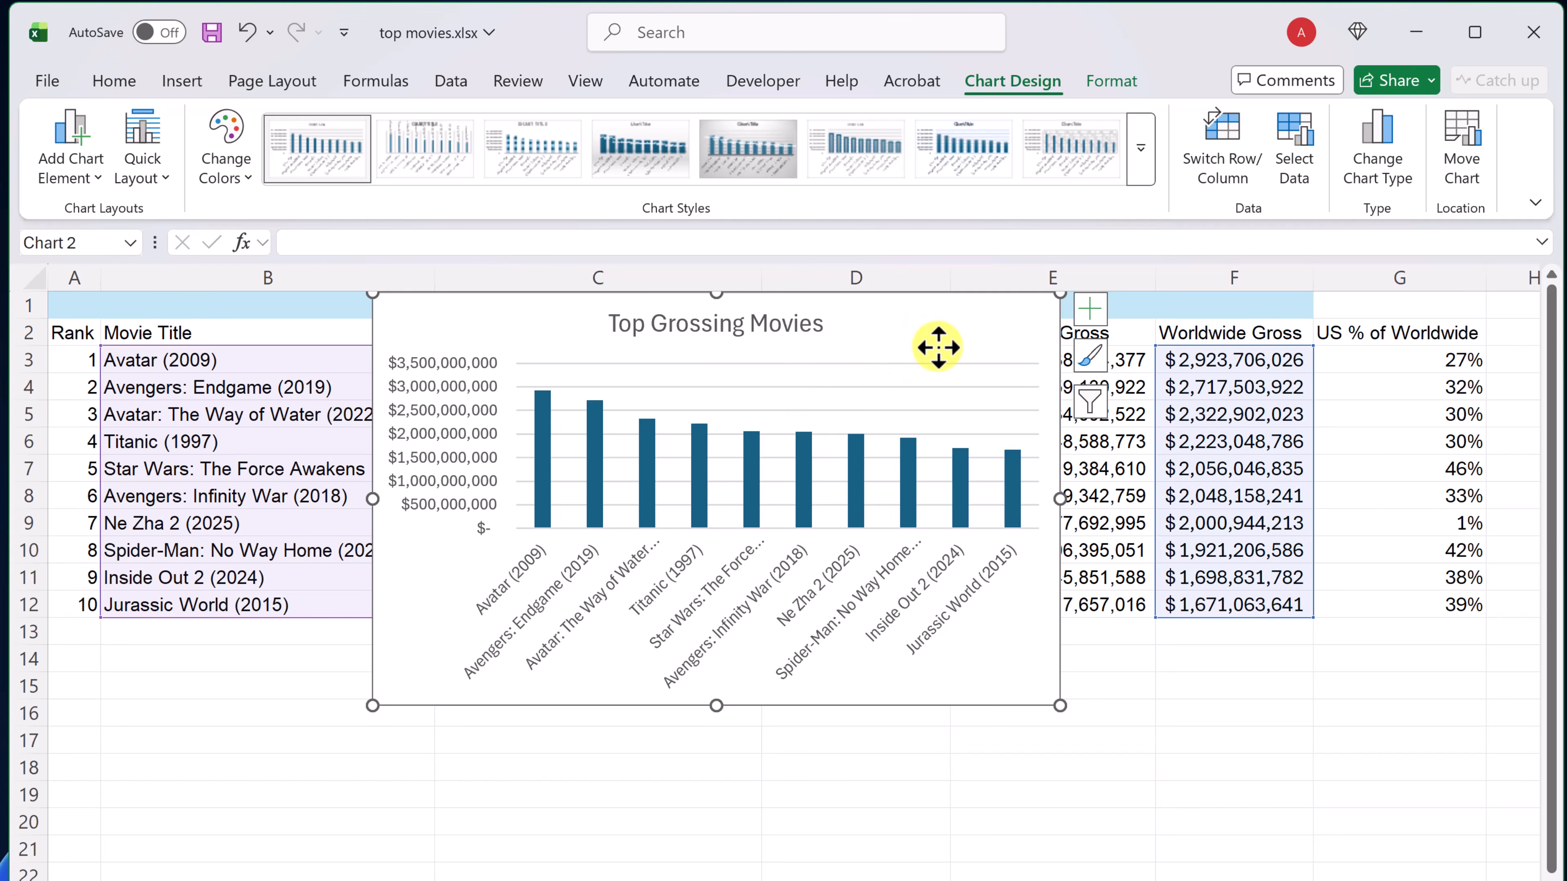
Step: Apply the dark gray gradient chart style with solid blue columns to the Top Grossing Movies chart
{"action": "left_click", "coordinate": [1089, 312]}
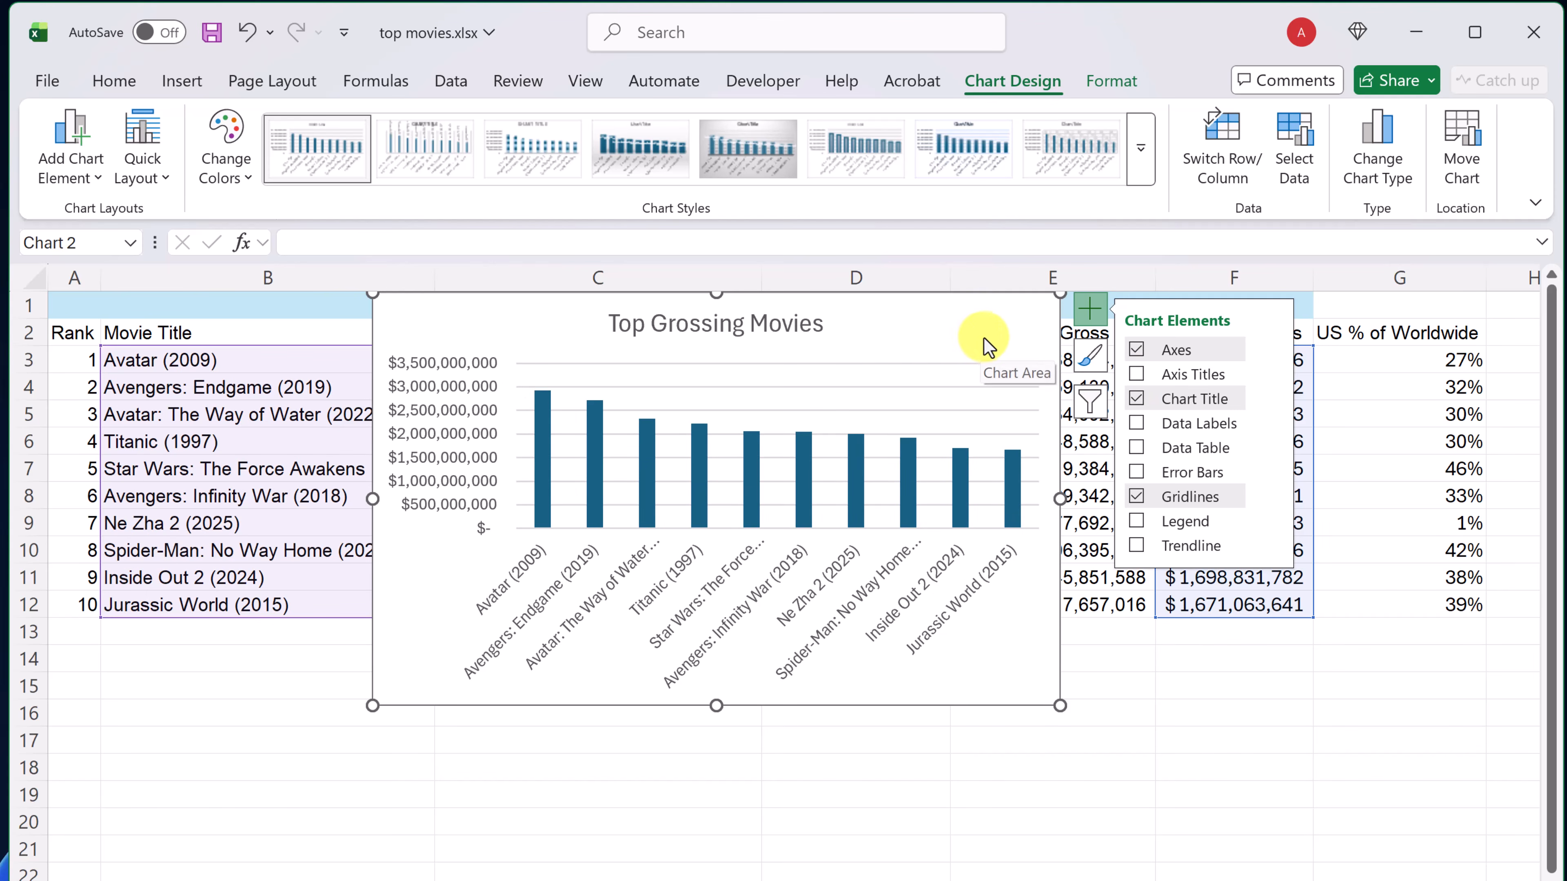
{"action": "left_click", "coordinate": [1093, 361]}
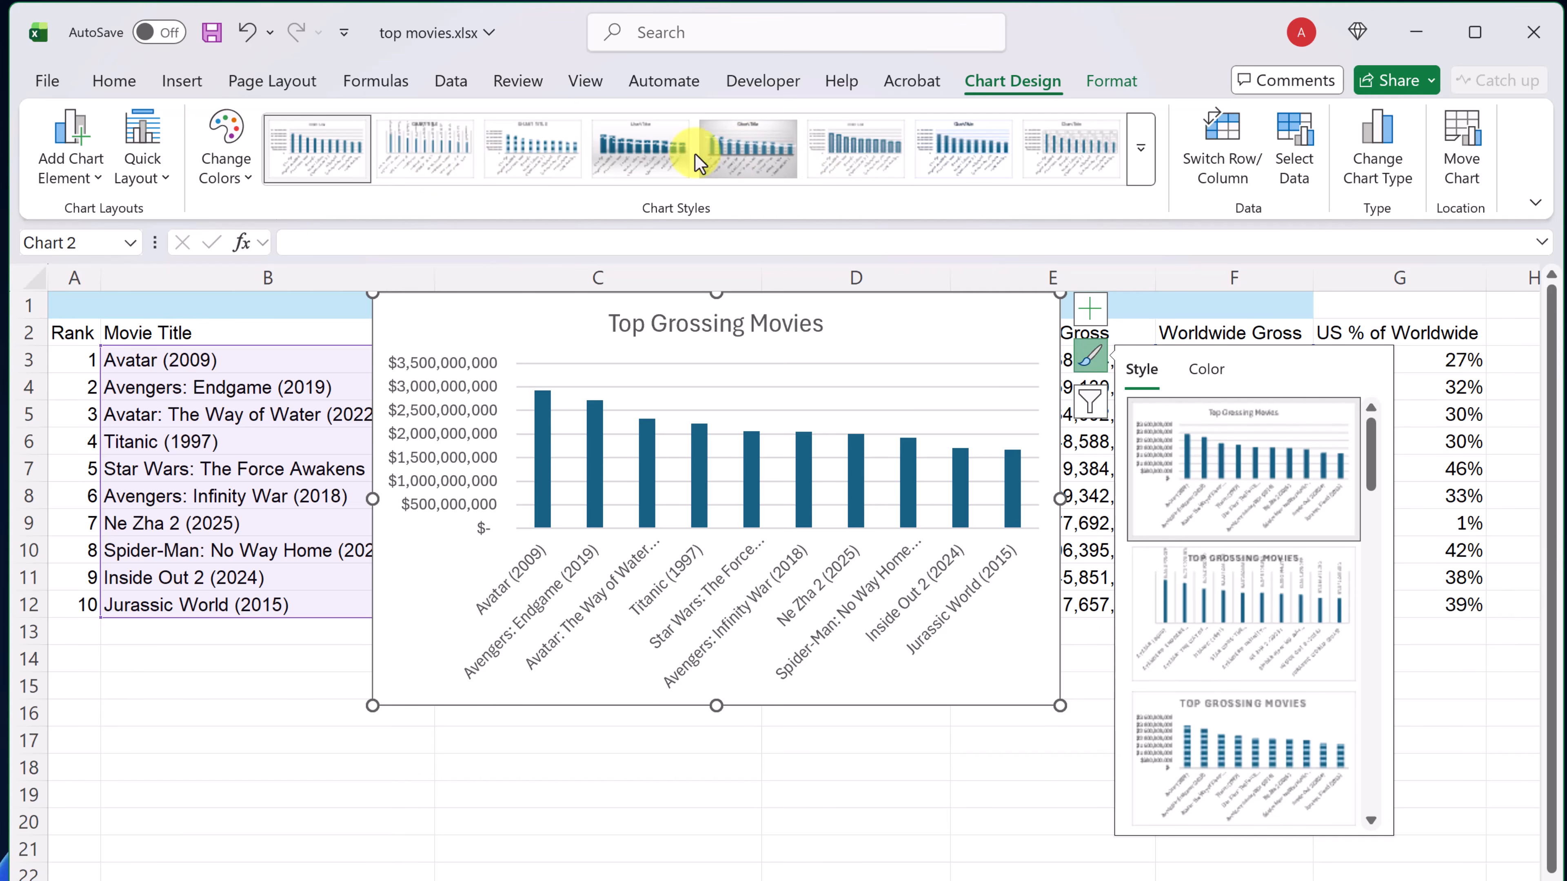
{"action": "left_click", "coordinate": [1141, 178]}
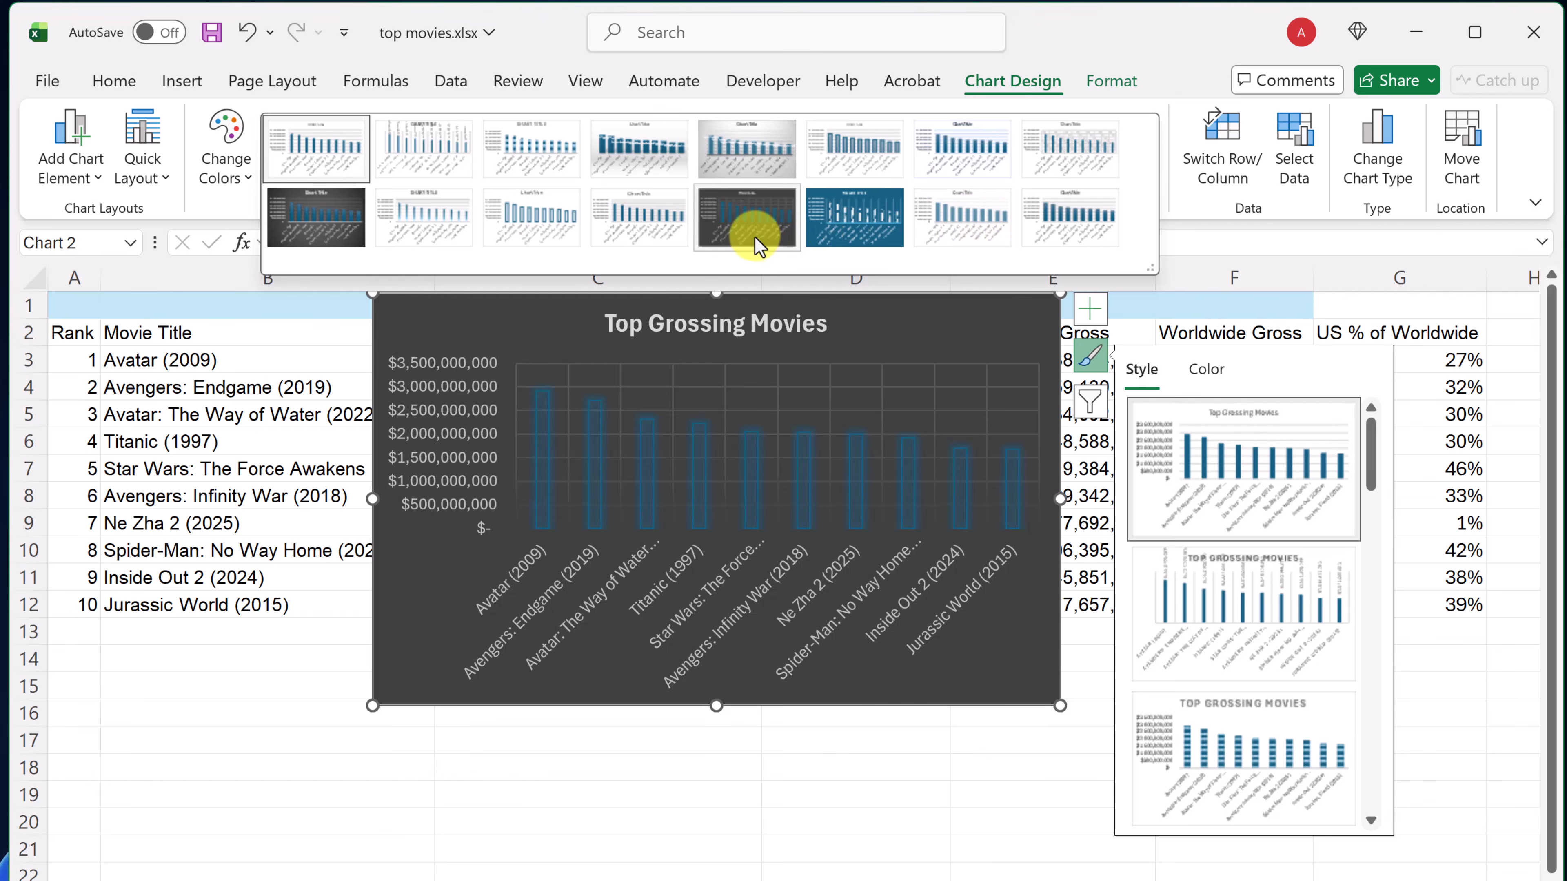
{"action": "left_click", "coordinate": [333, 223]}
{"action": "left_click", "coordinate": [815, 768]}
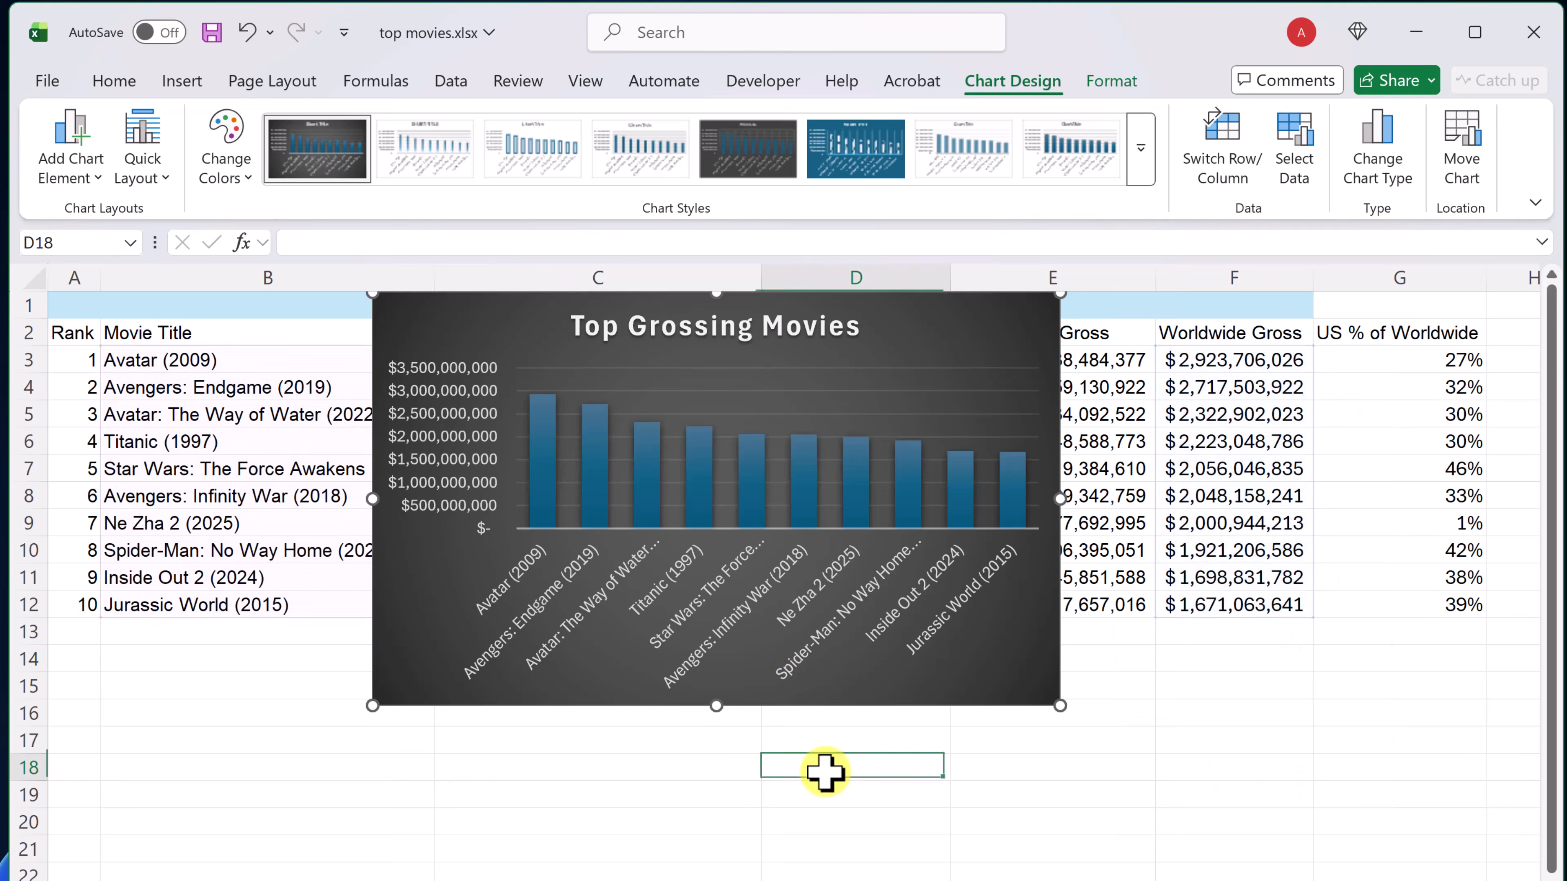
{"action": "left_click", "coordinate": [763, 497]}
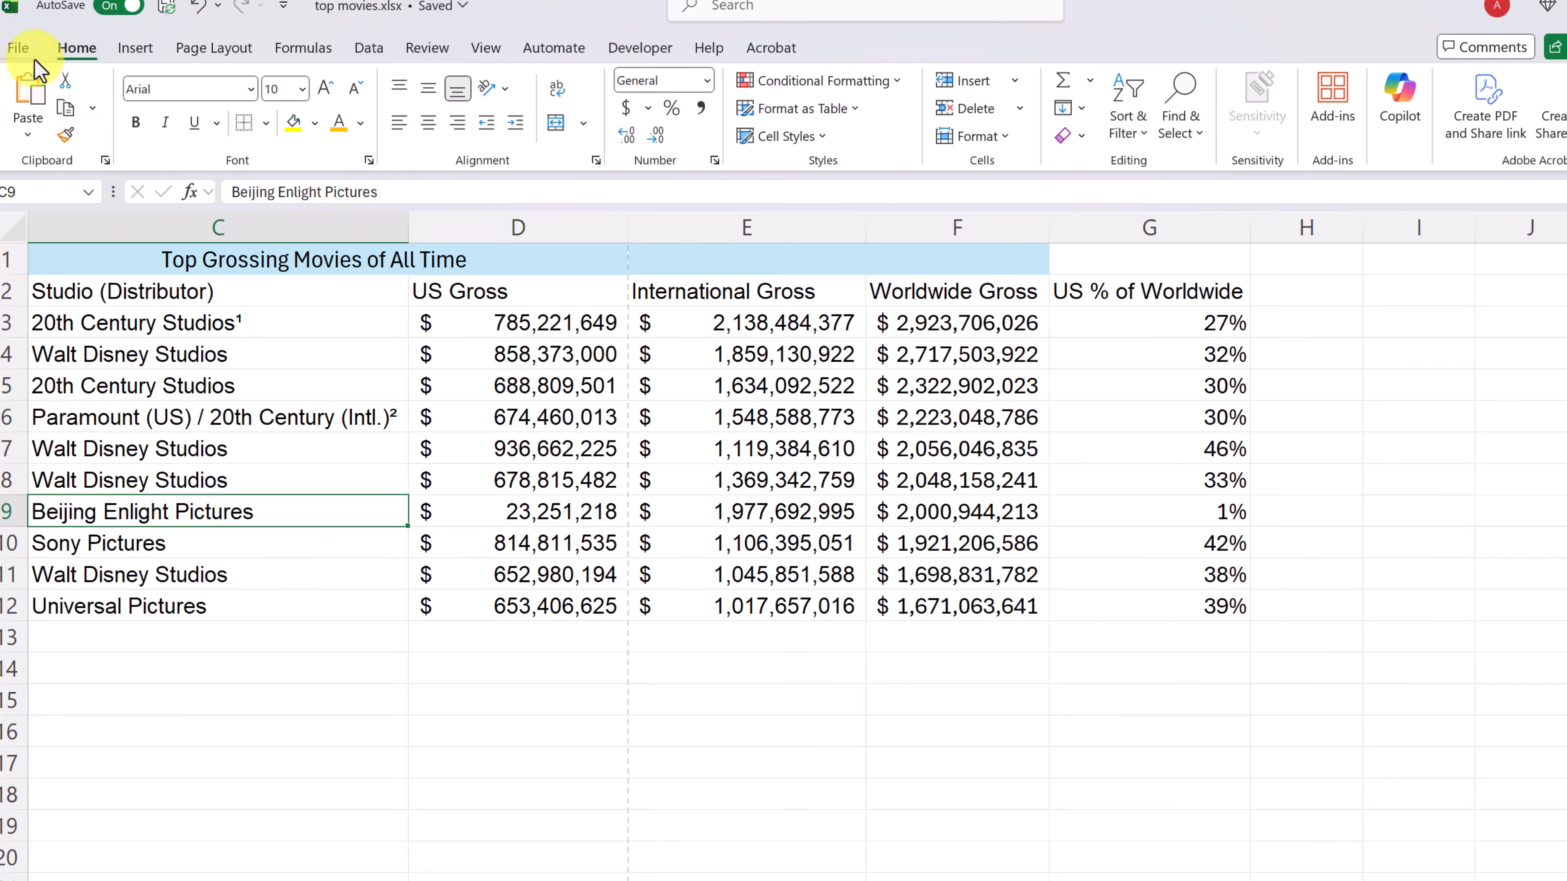
{"action": "left_click", "coordinate": [23, 48]}
{"action": "left_click", "coordinate": [85, 318]}
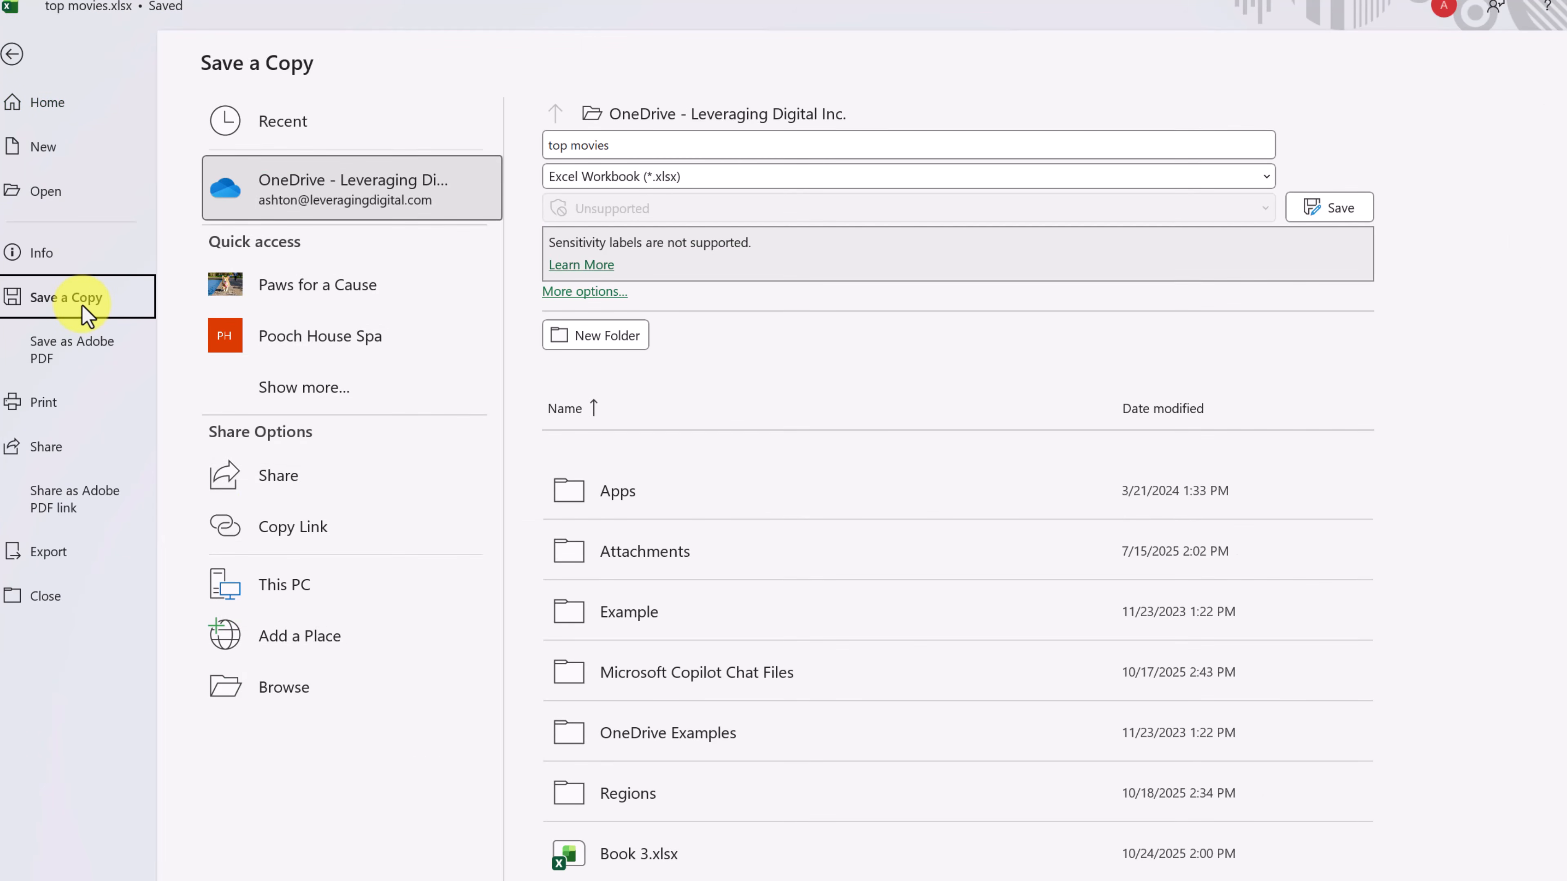
{"action": "left_click", "coordinate": [337, 206]}
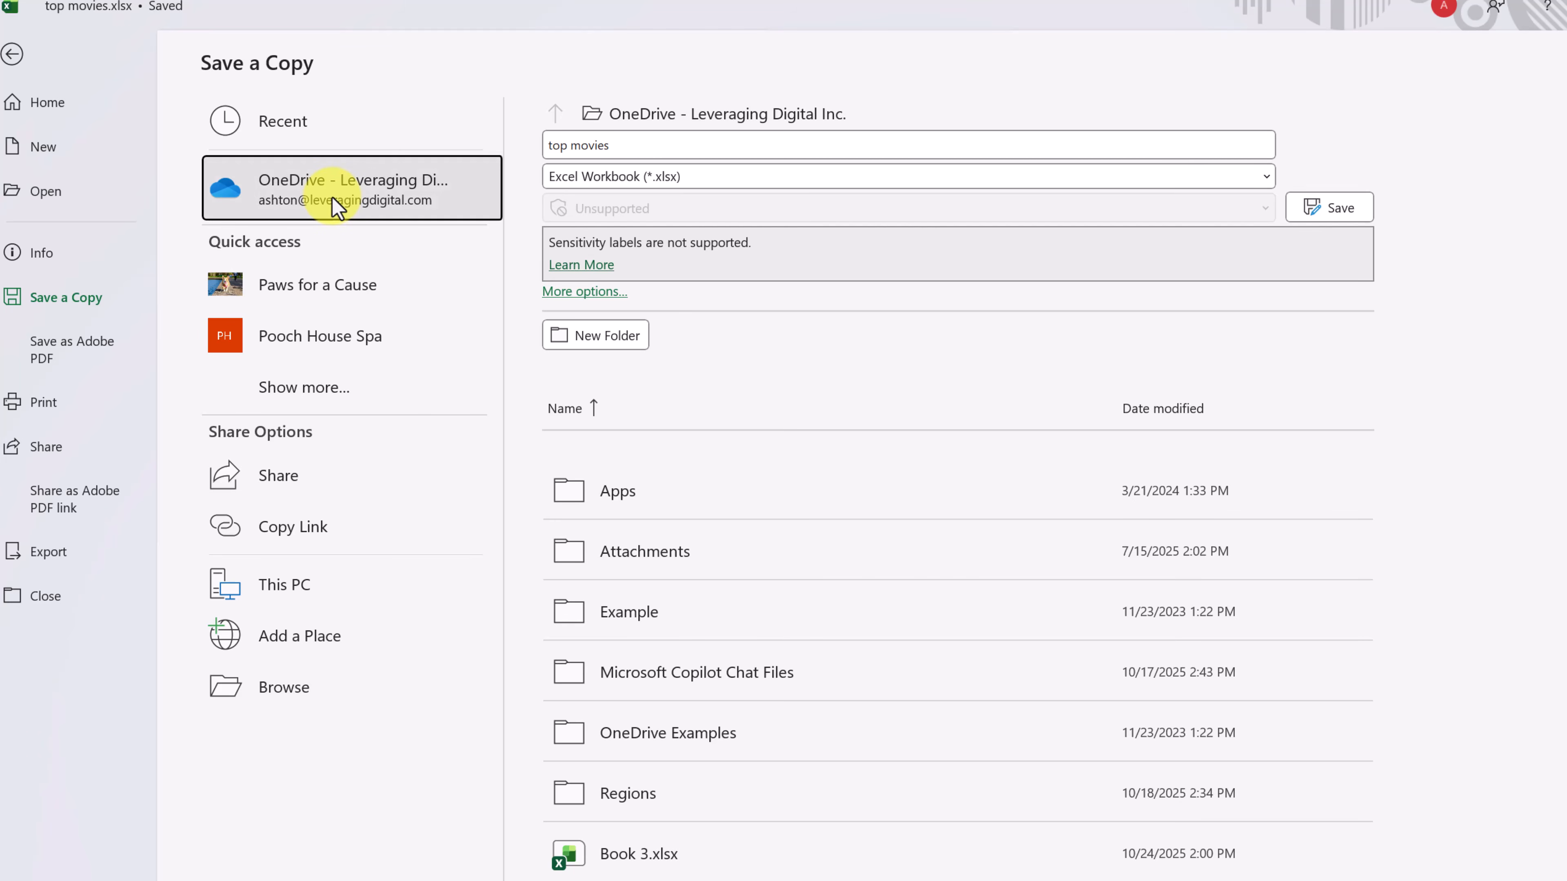
{"action": "left_click", "coordinate": [431, 216]}
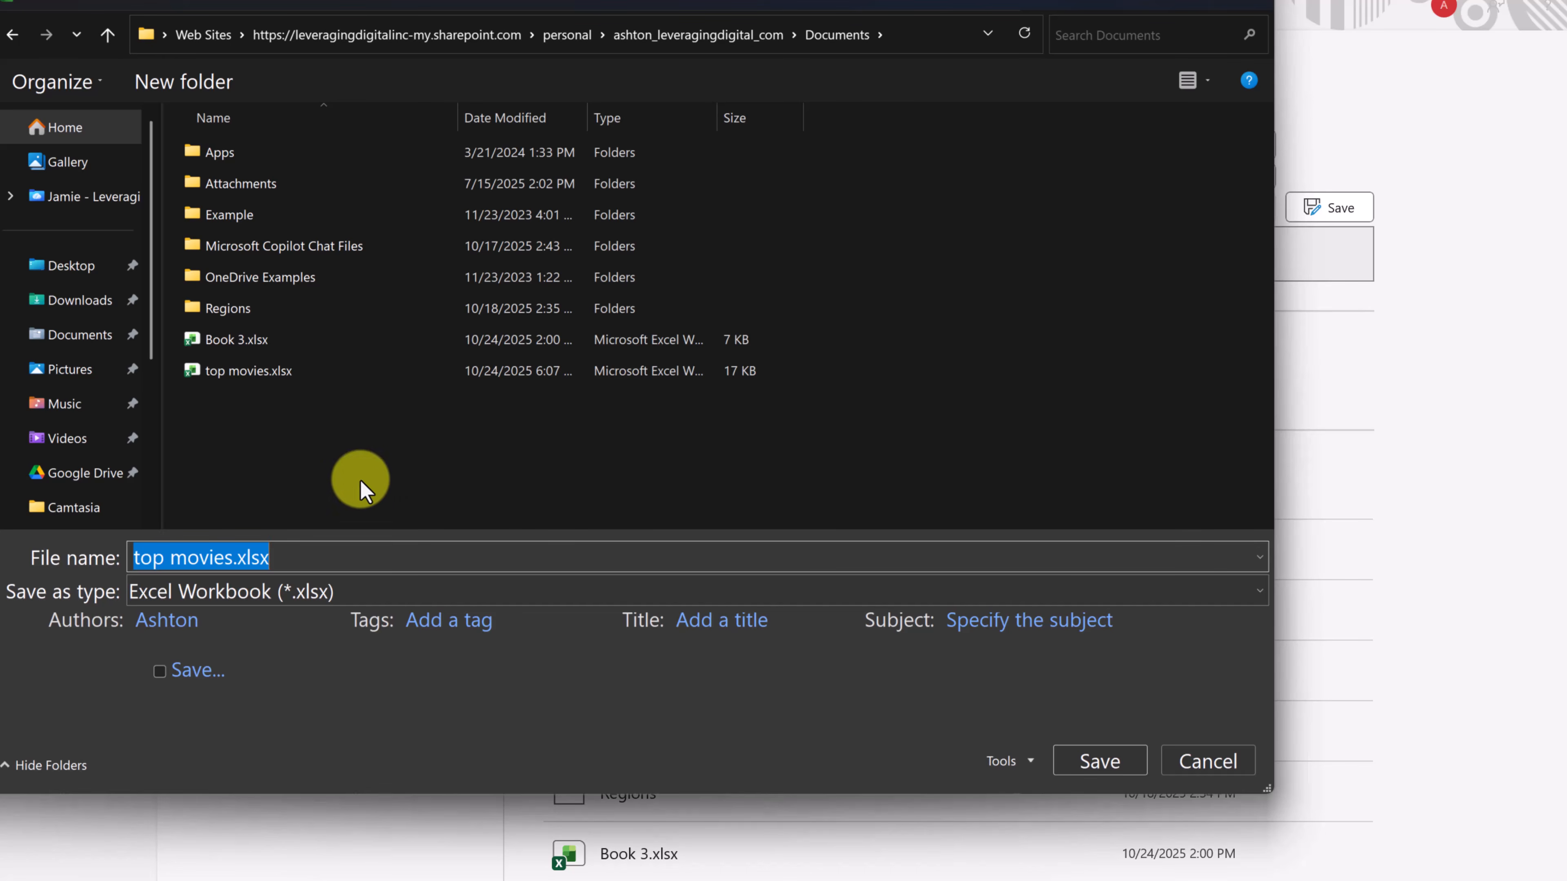
{"action": "left_click", "coordinate": [1206, 765]}
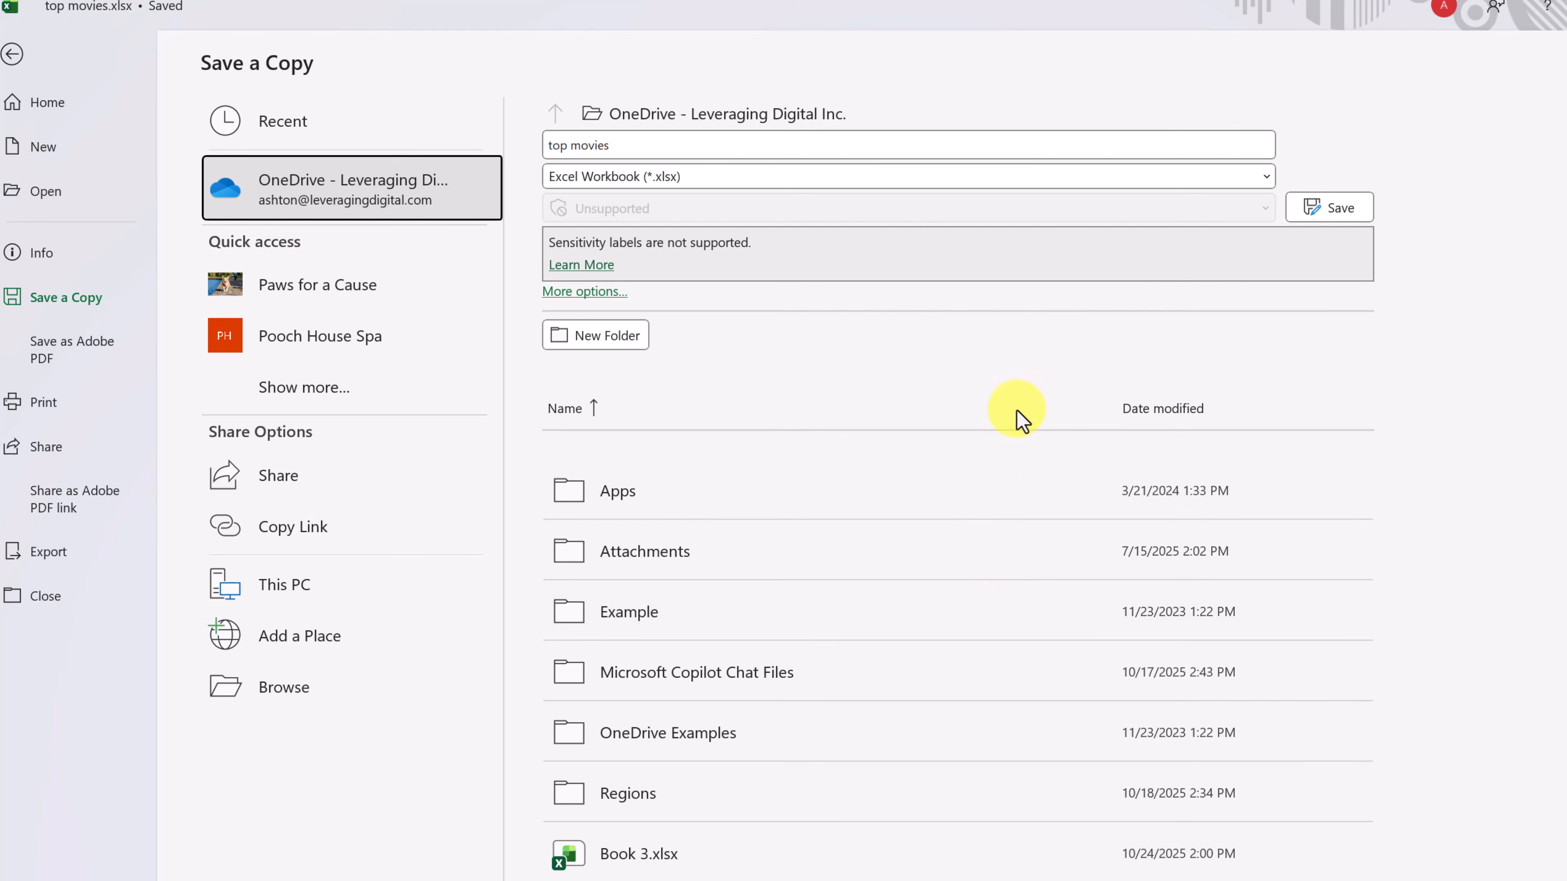
{"action": "left_click", "coordinate": [12, 54]}
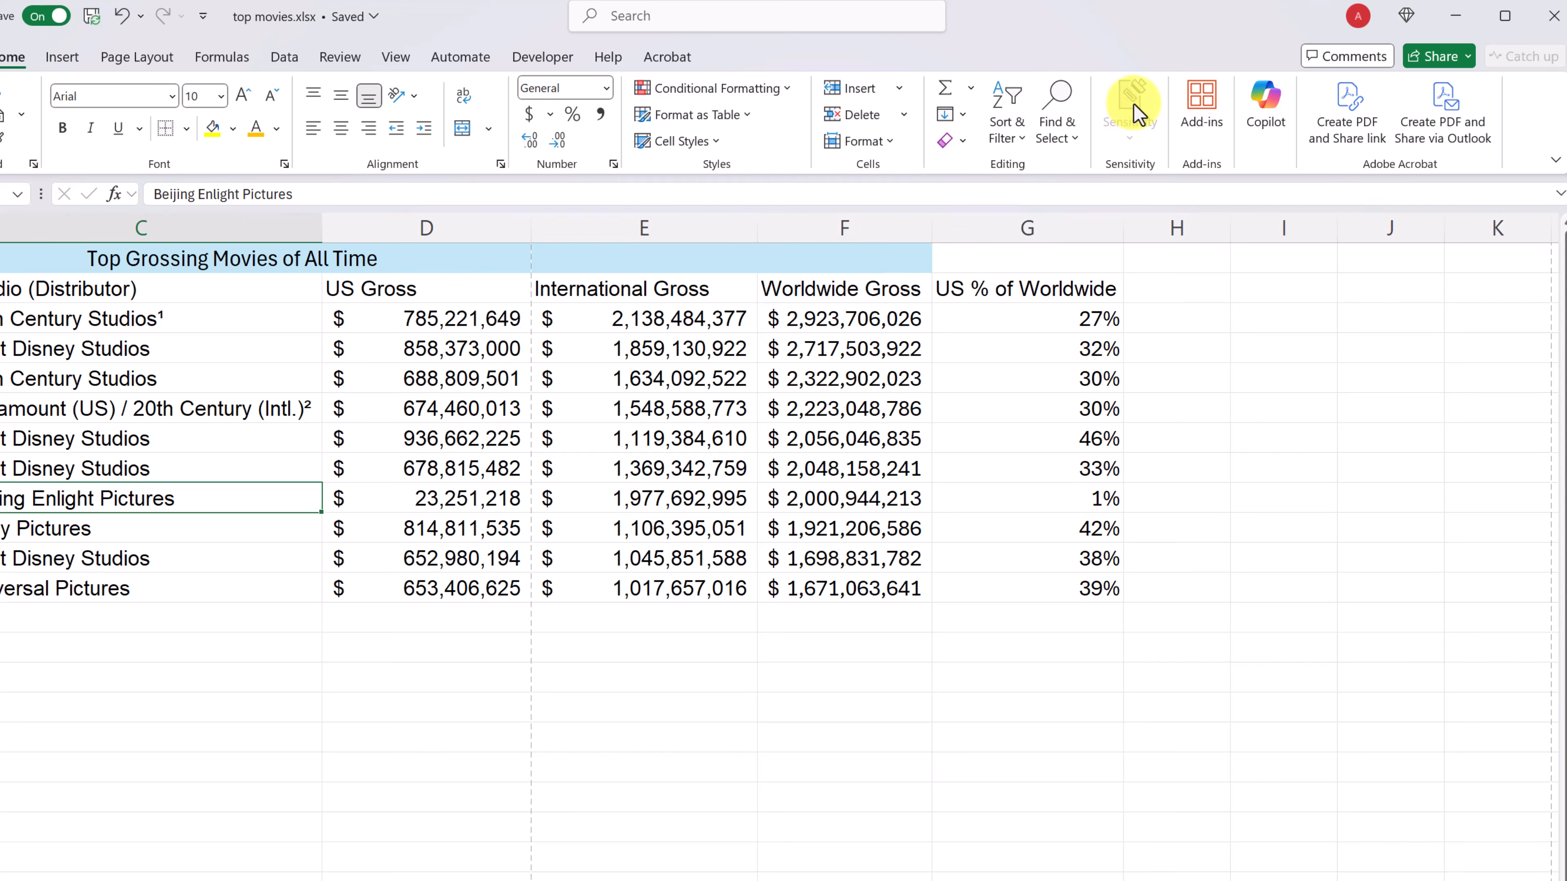
Step: Open Copilot and submit the suggested prompt "Analyze this workbook and give me interesting data insights"
{"action": "left_click", "coordinate": [1266, 117]}
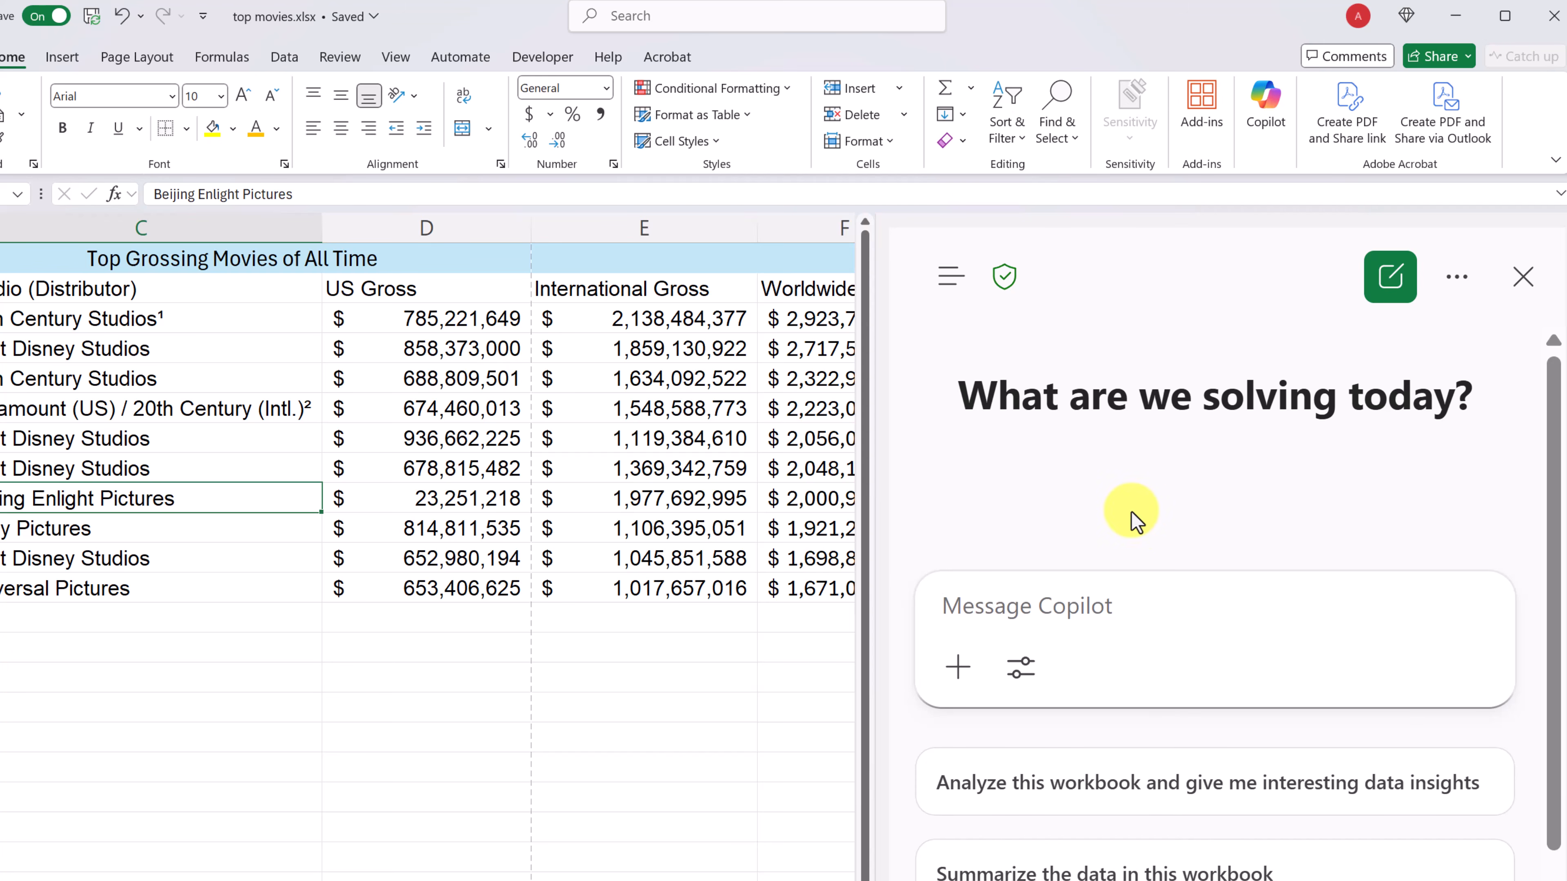
{"action": "left_click", "coordinate": [952, 280]}
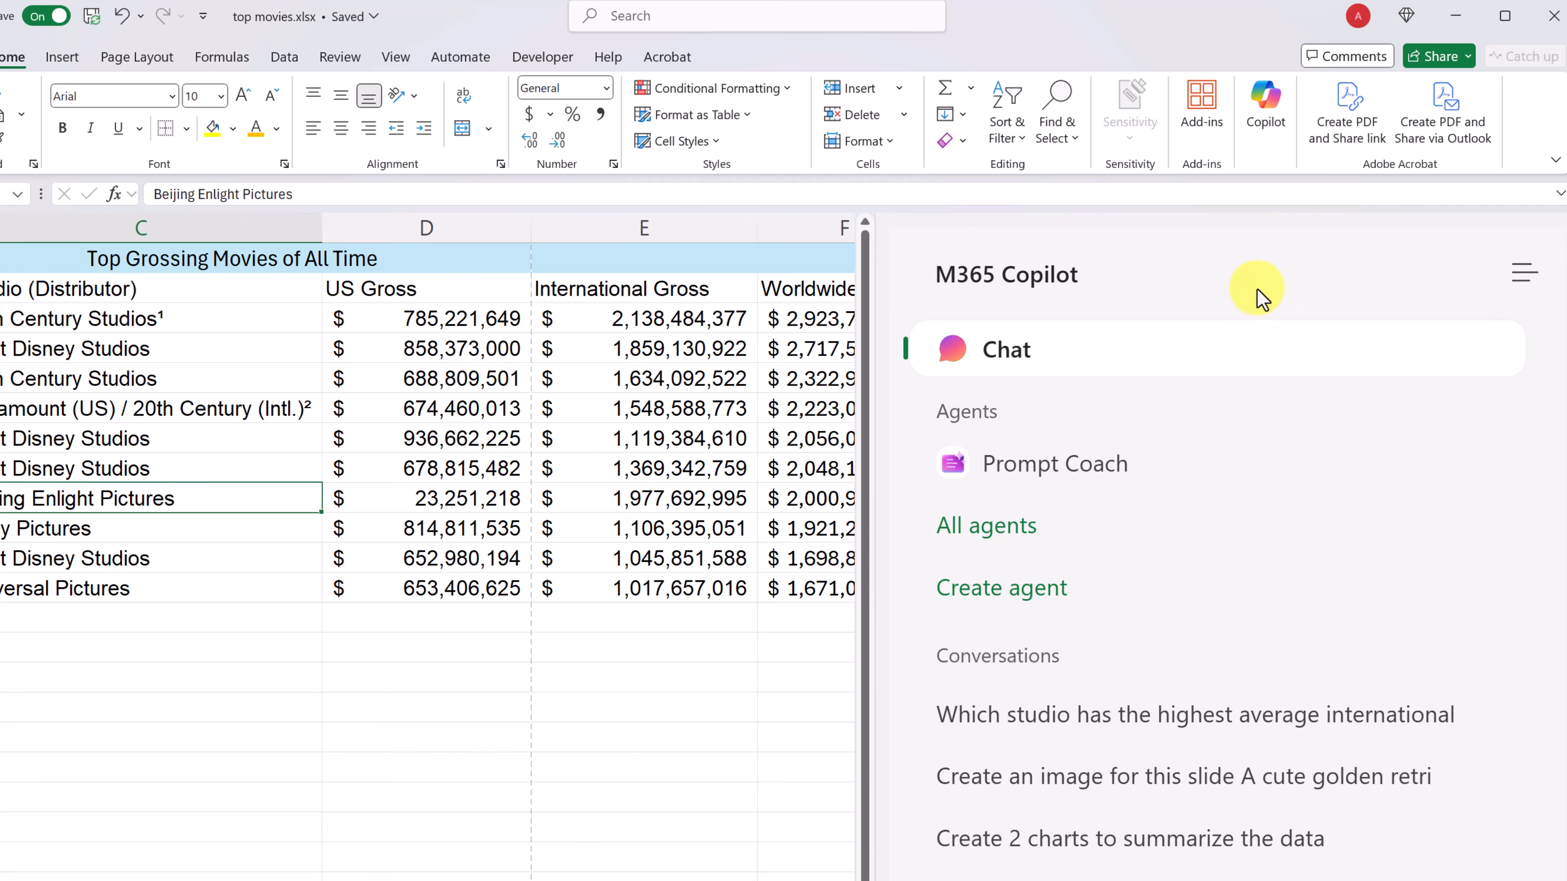
{"action": "left_click", "coordinate": [1518, 275]}
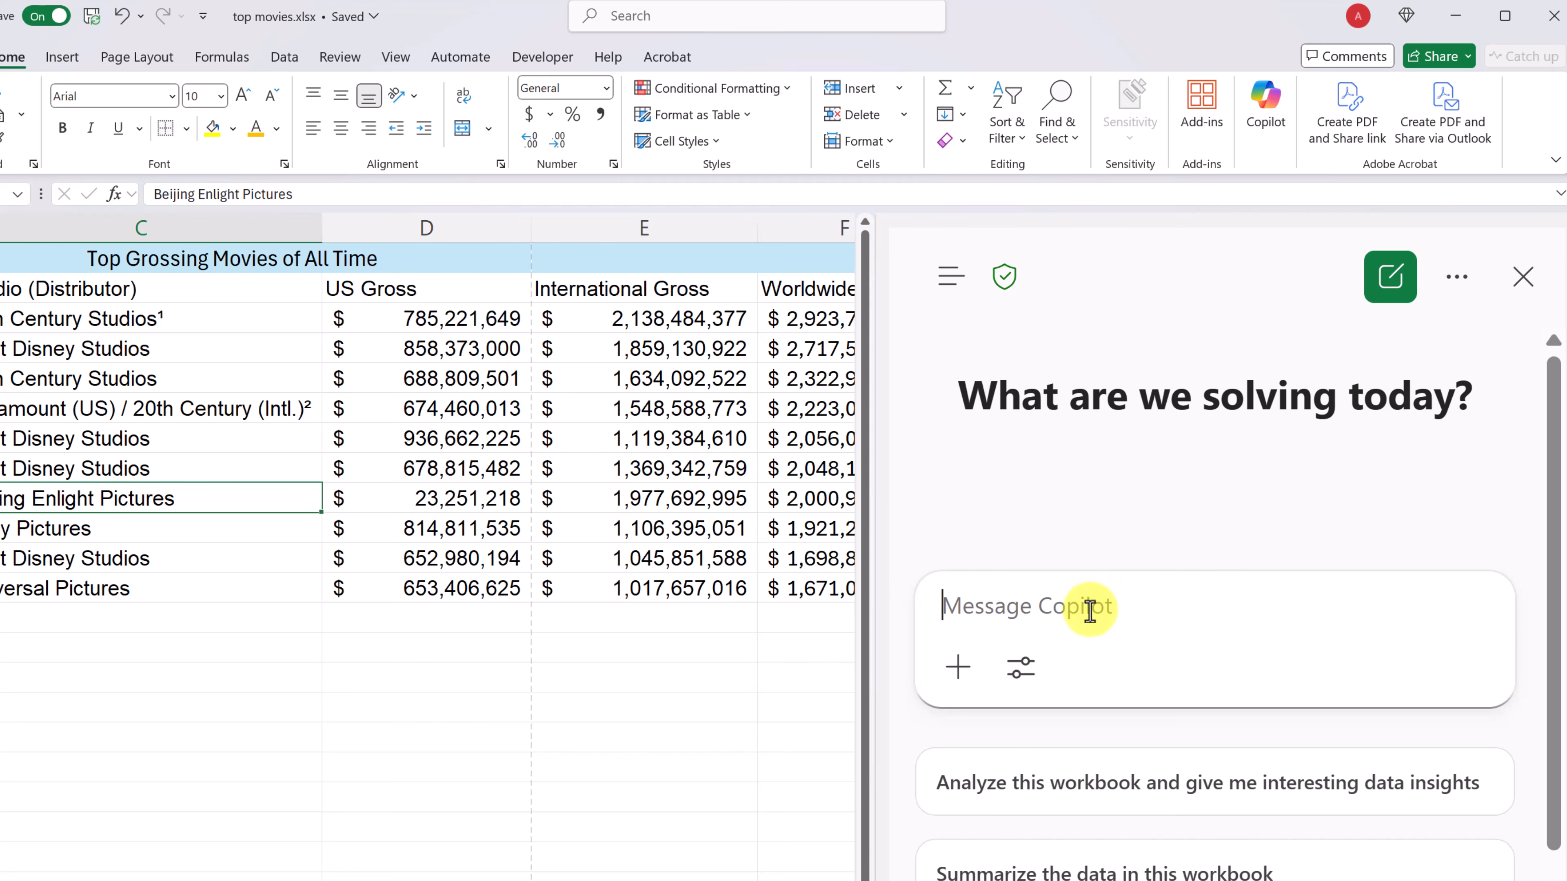
{"action": "scroll", "coordinate": [1190, 679], "scroll_direction": "down", "scroll_amount": 2}
{"action": "scroll", "coordinate": [1230, 728], "scroll_direction": "down", "scroll_amount": 1}
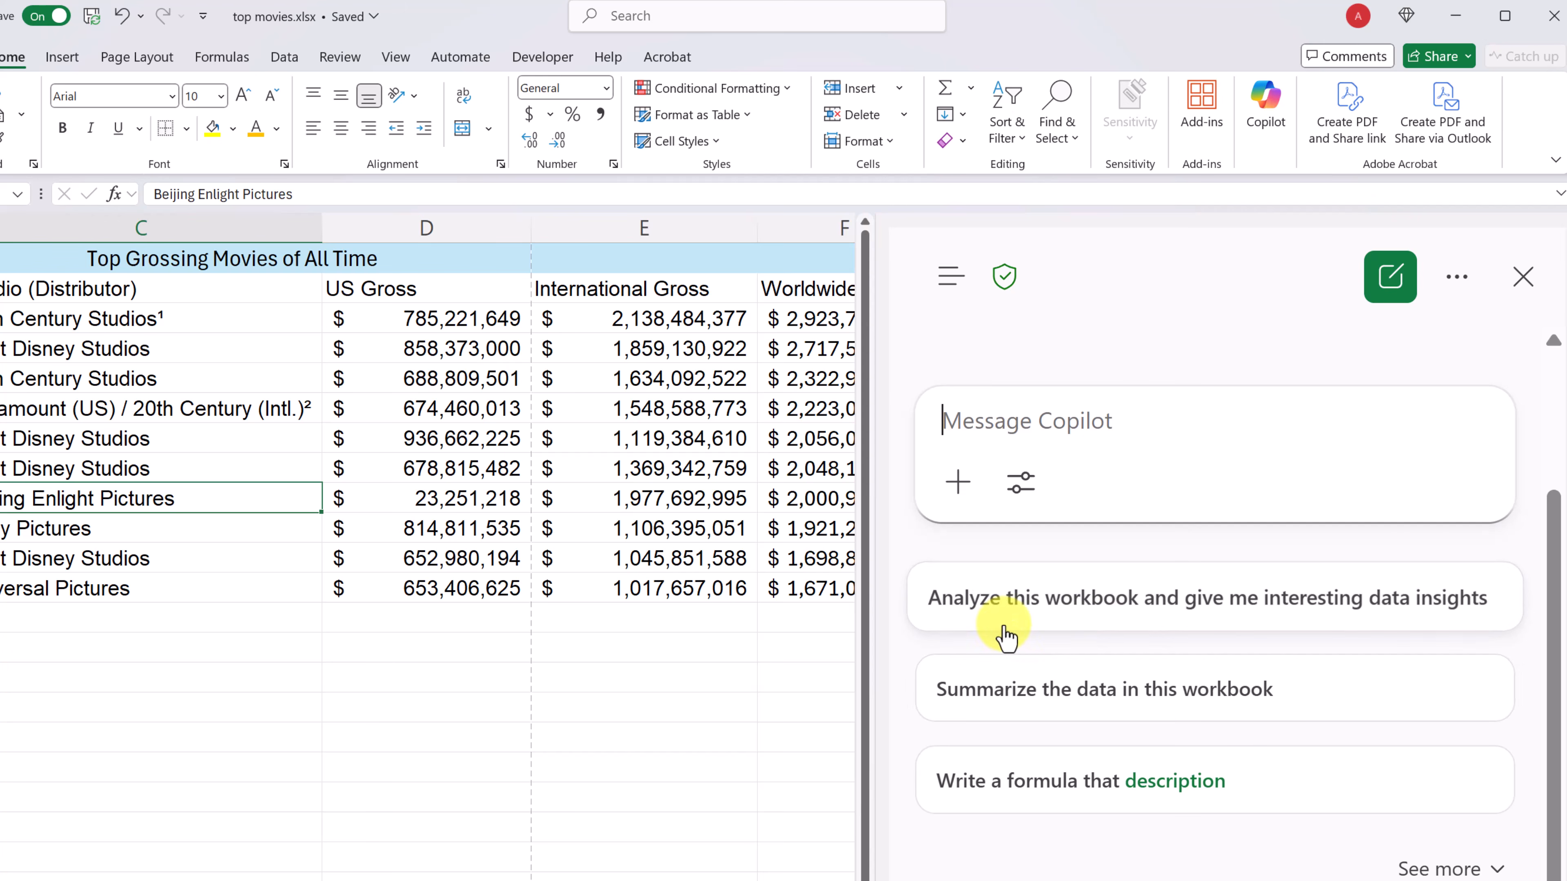
{"action": "left_click", "coordinate": [1136, 629]}
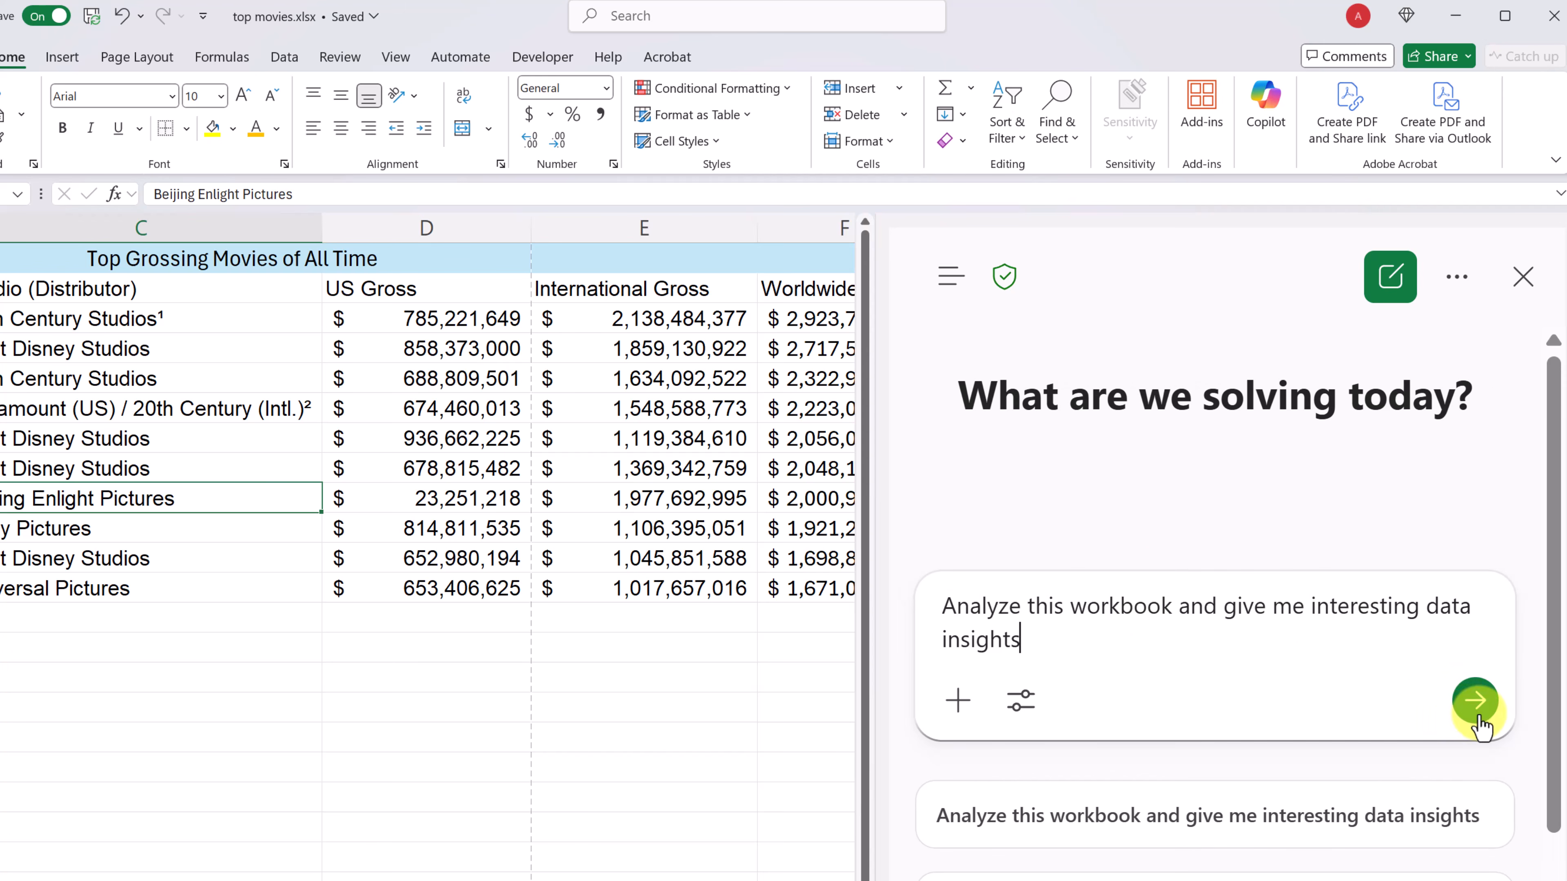
{"action": "left_click", "coordinate": [1476, 703]}
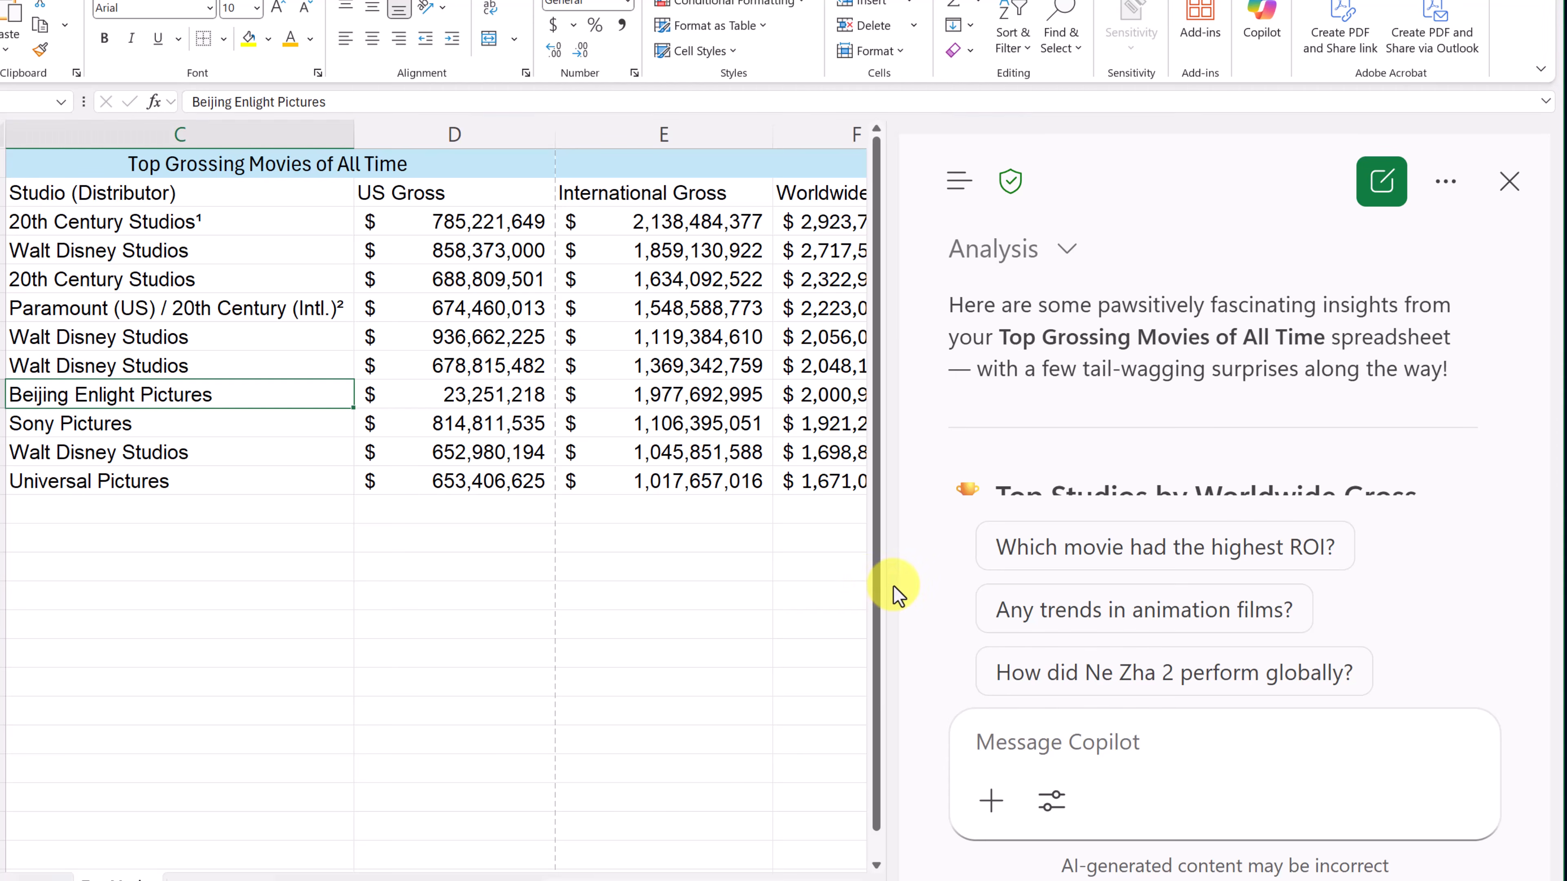
Step: Widen the Copilot pane and examine the Top Studios by Worldwide Gross insight and its column chart
{"action": "left_click_drag", "start_coordinate": [885, 588], "coordinate": [420, 553]}
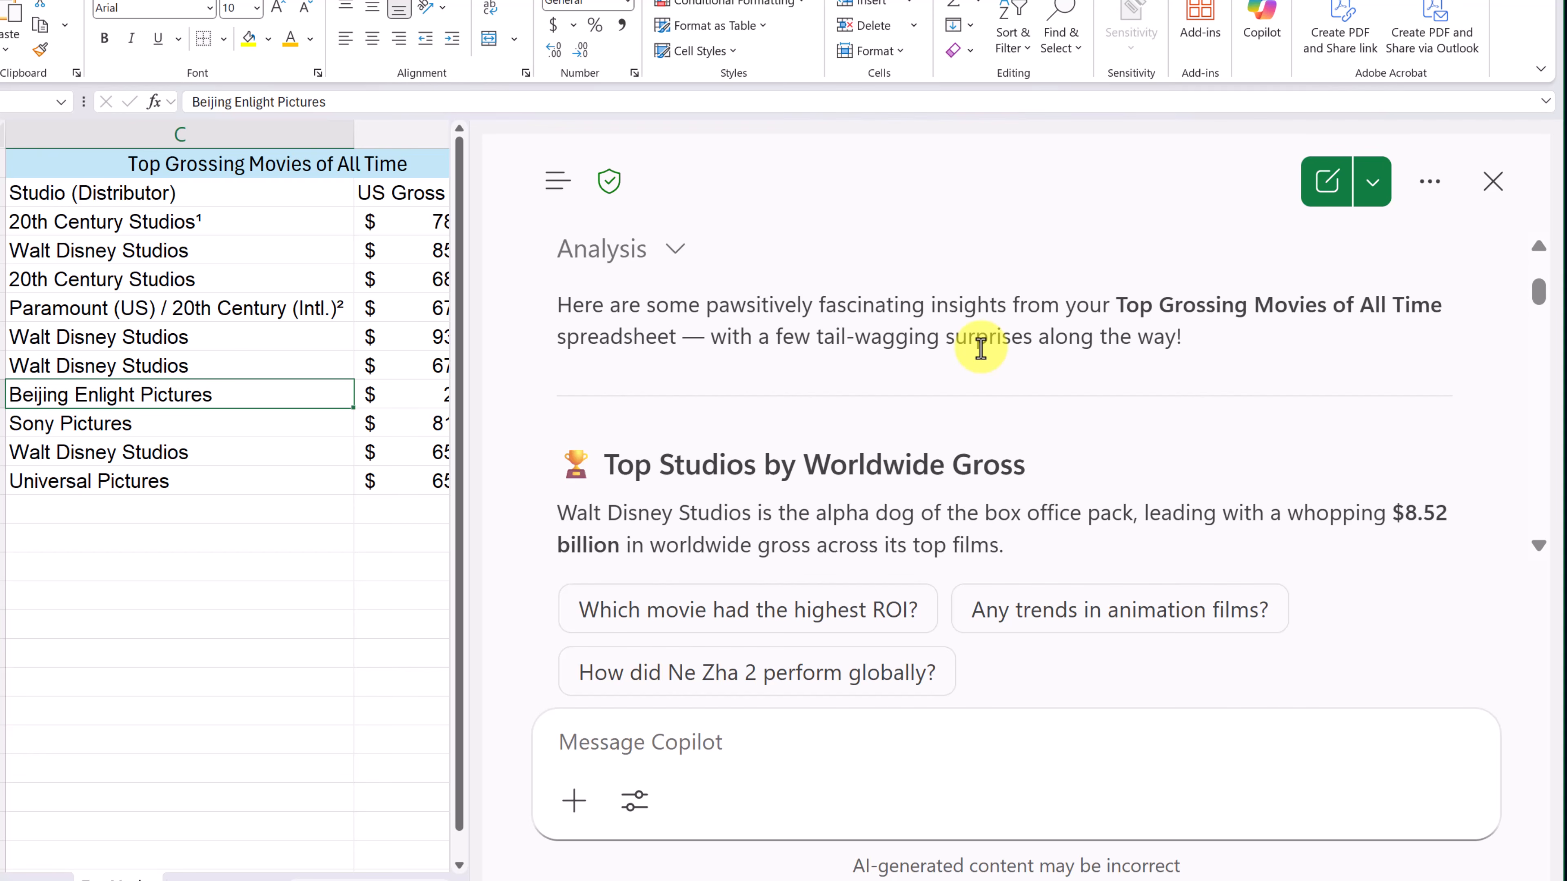
{"action": "scroll", "coordinate": [981, 348], "scroll_direction": "down", "scroll_amount": 2}
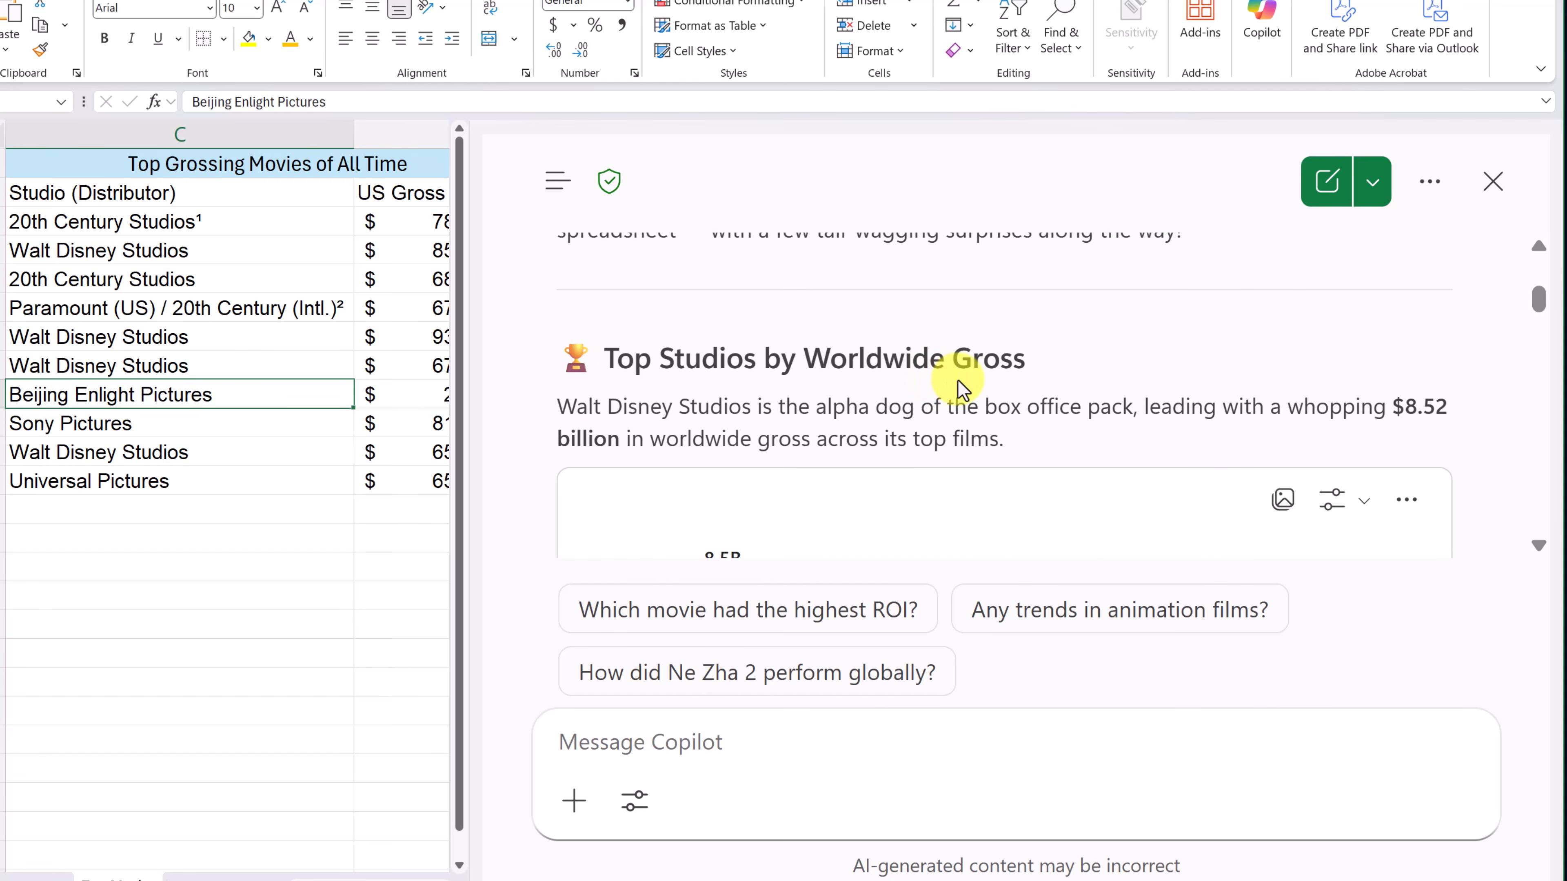
{"action": "scroll", "coordinate": [958, 378], "scroll_direction": "down", "scroll_amount": 2}
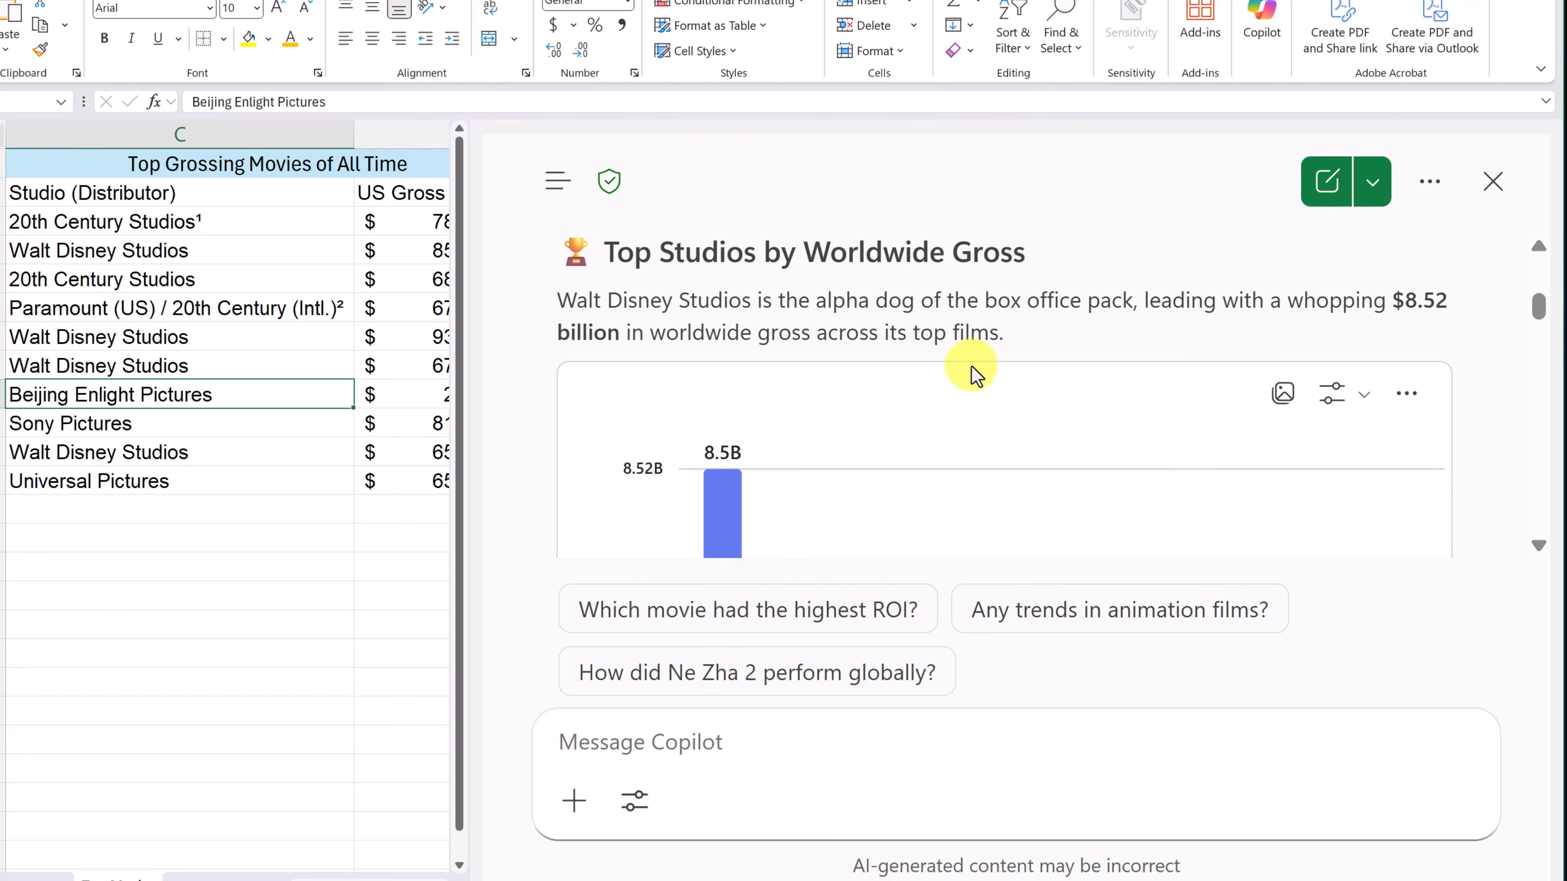
{"action": "scroll", "coordinate": [968, 366], "scroll_direction": "down", "scroll_amount": 2}
{"action": "scroll", "coordinate": [969, 366], "scroll_direction": "up", "scroll_amount": 2}
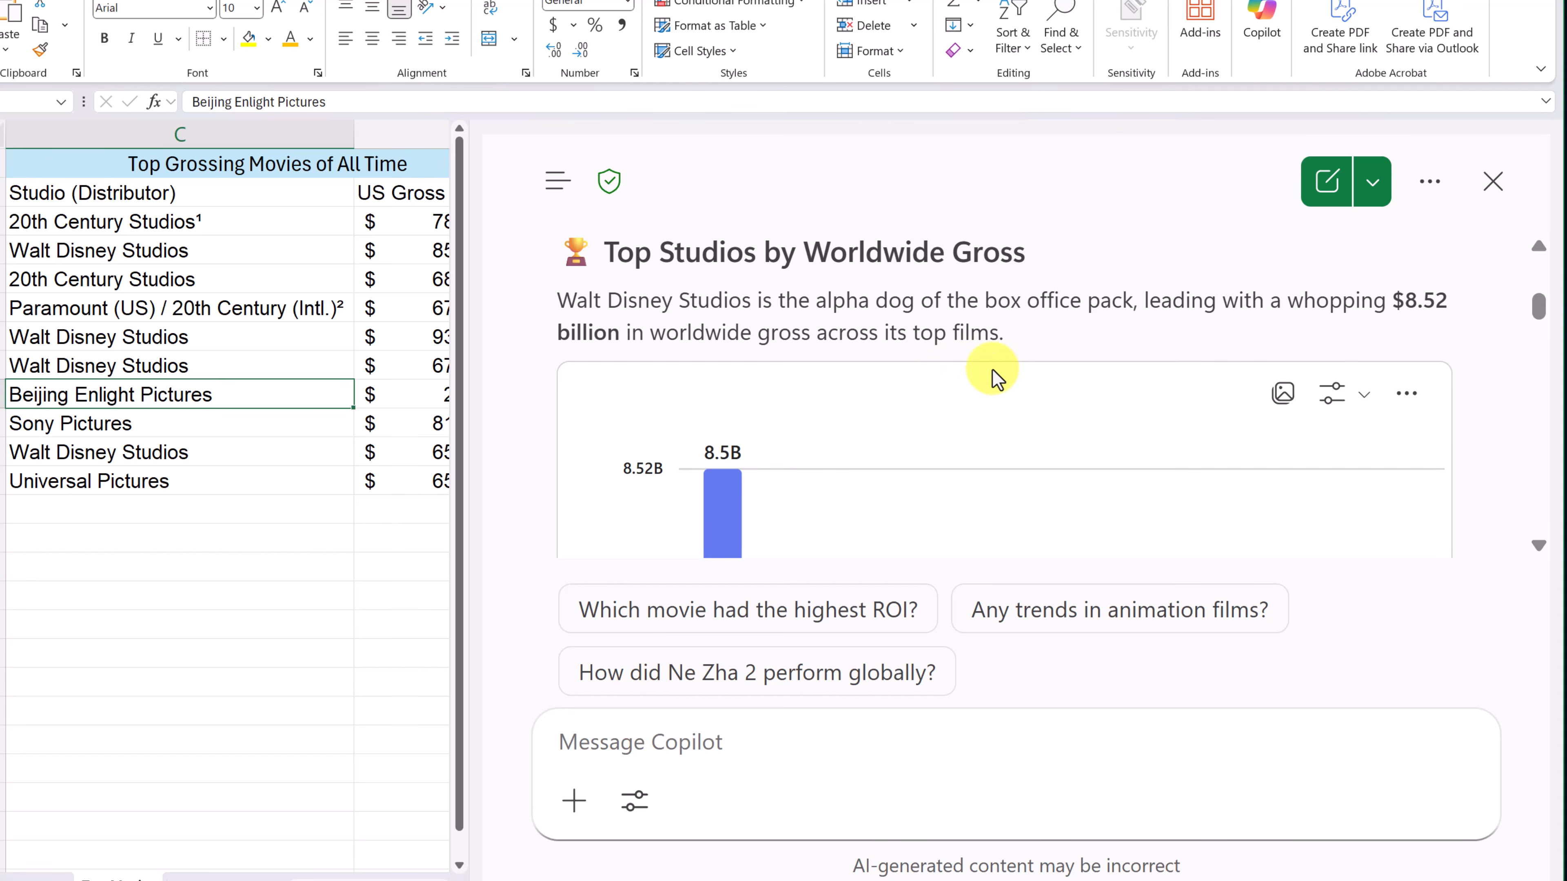
{"action": "scroll", "coordinate": [993, 376], "scroll_direction": "down", "scroll_amount": 2}
{"action": "scroll", "coordinate": [993, 376], "scroll_direction": "down", "scroll_amount": 6}
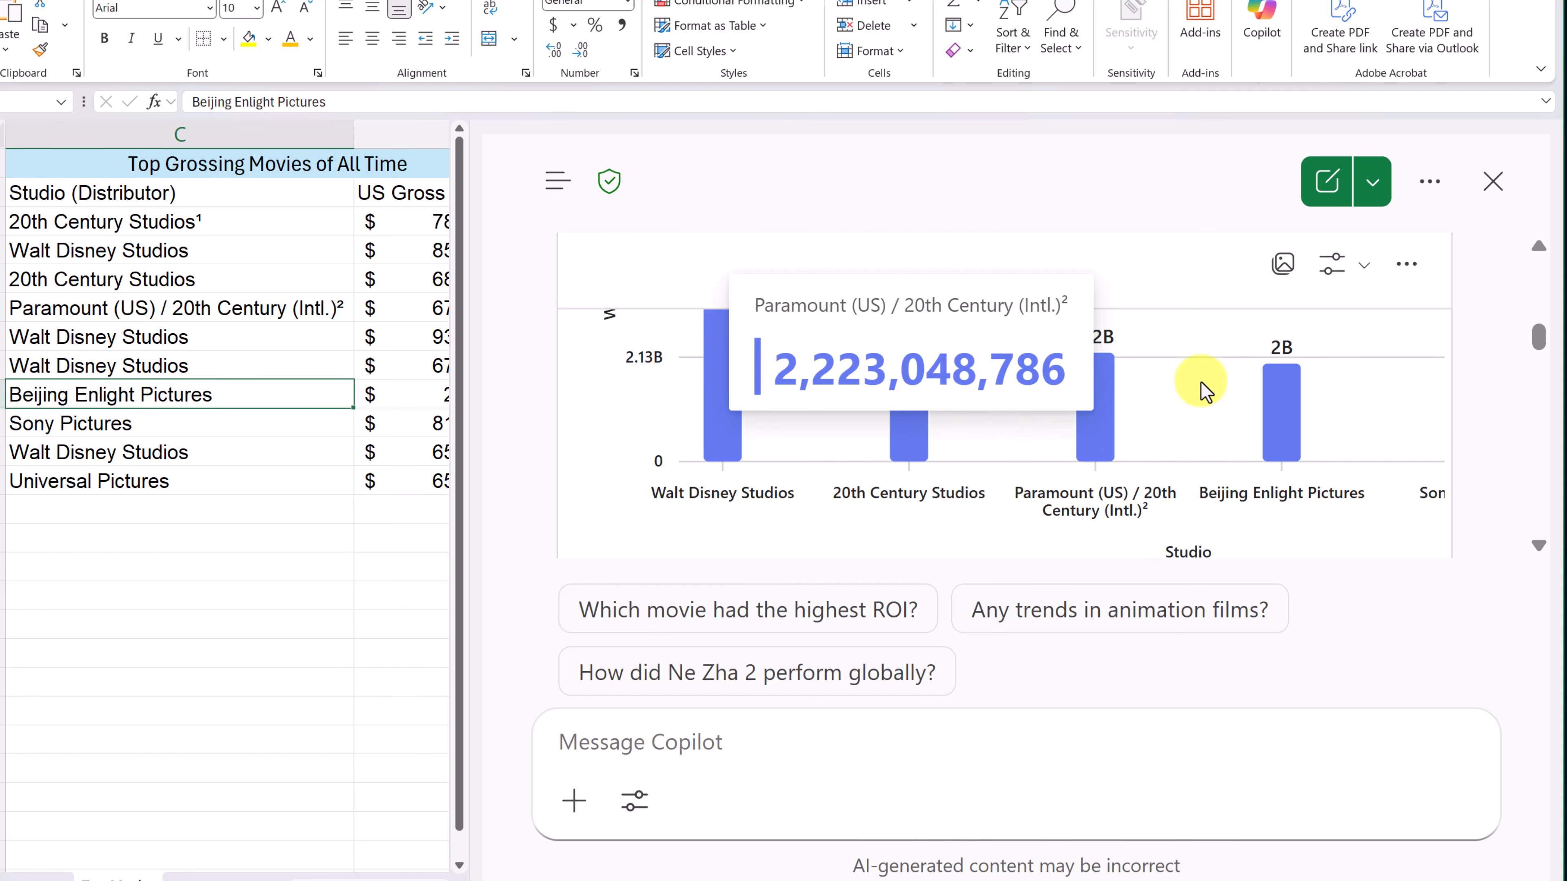
Step: Copy the studio chart's preview image, check its display and download options, and paste the image into the worksheet at cell C17
{"action": "scroll", "coordinate": [1215, 370], "scroll_direction": "up", "scroll_amount": 2}
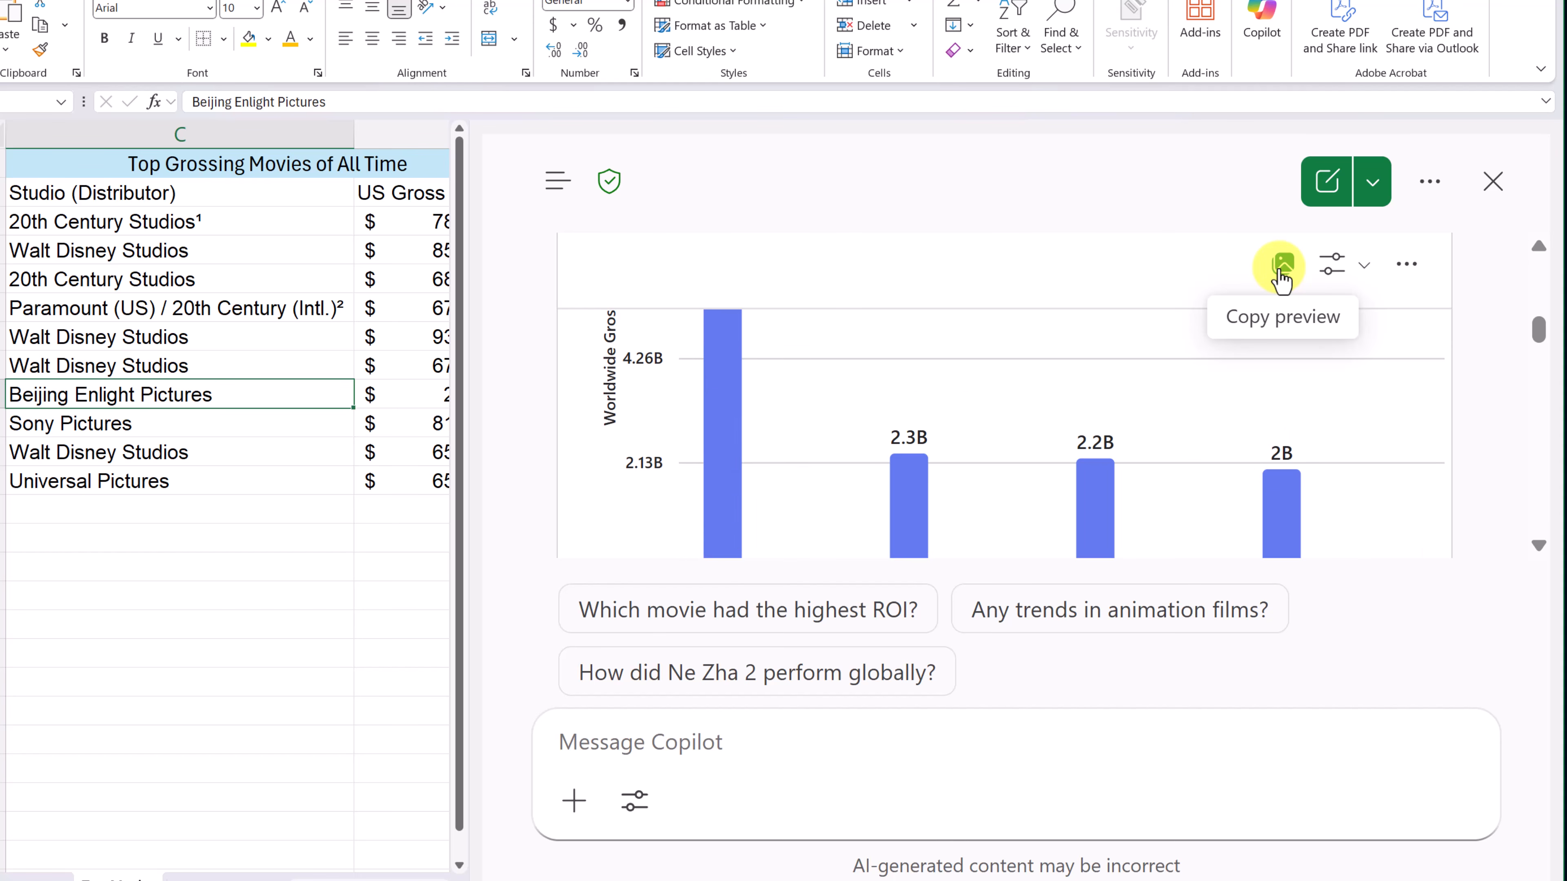
{"action": "left_click", "coordinate": [1335, 270]}
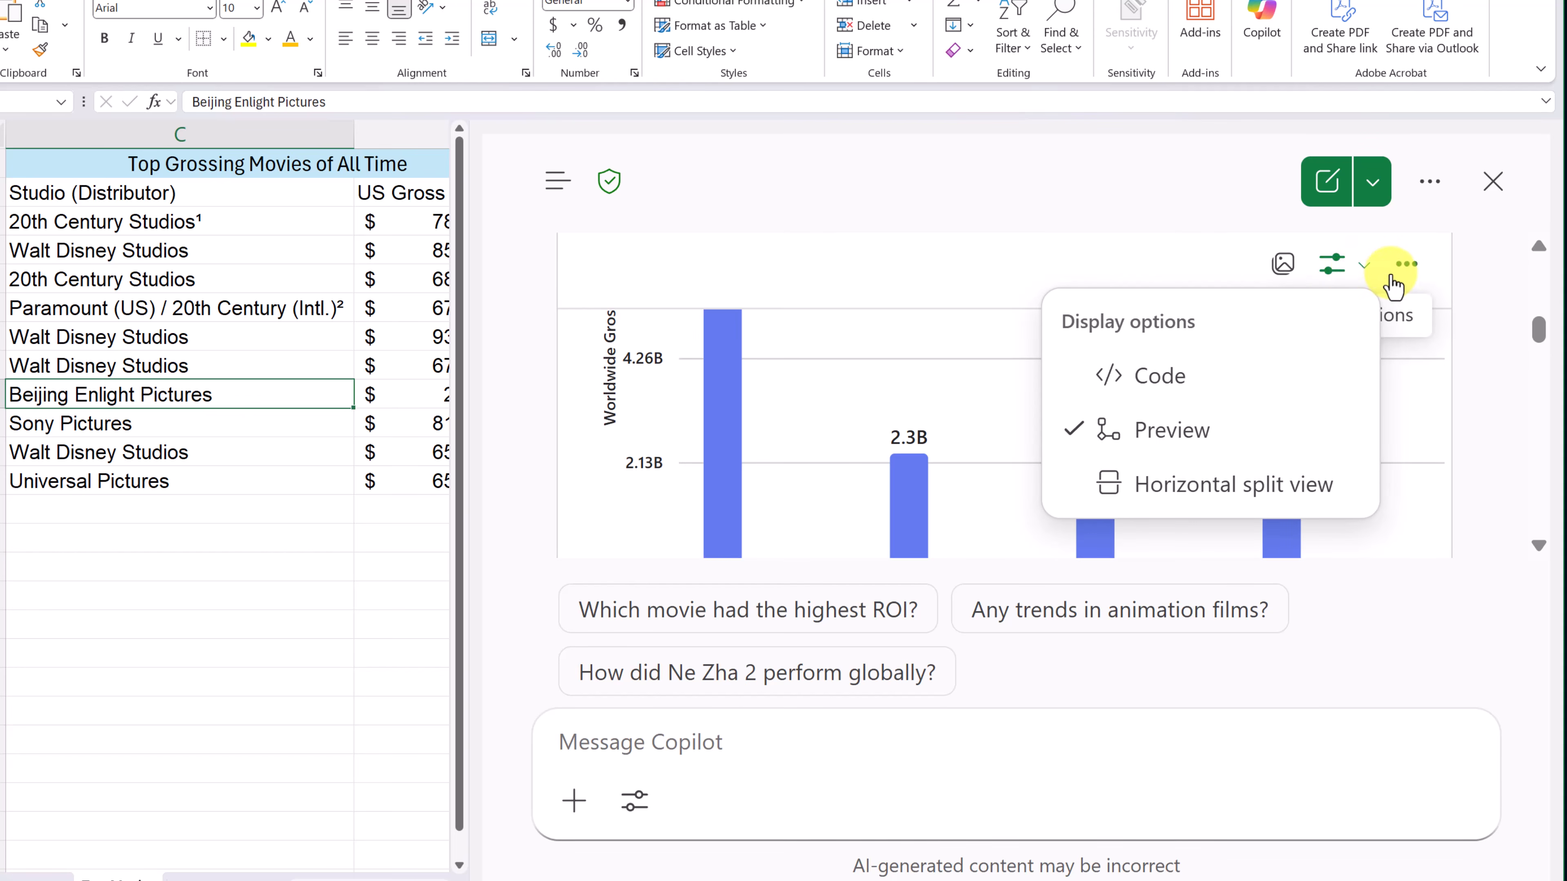
{"action": "left_click", "coordinate": [1362, 274]}
{"action": "left_click", "coordinate": [1406, 267]}
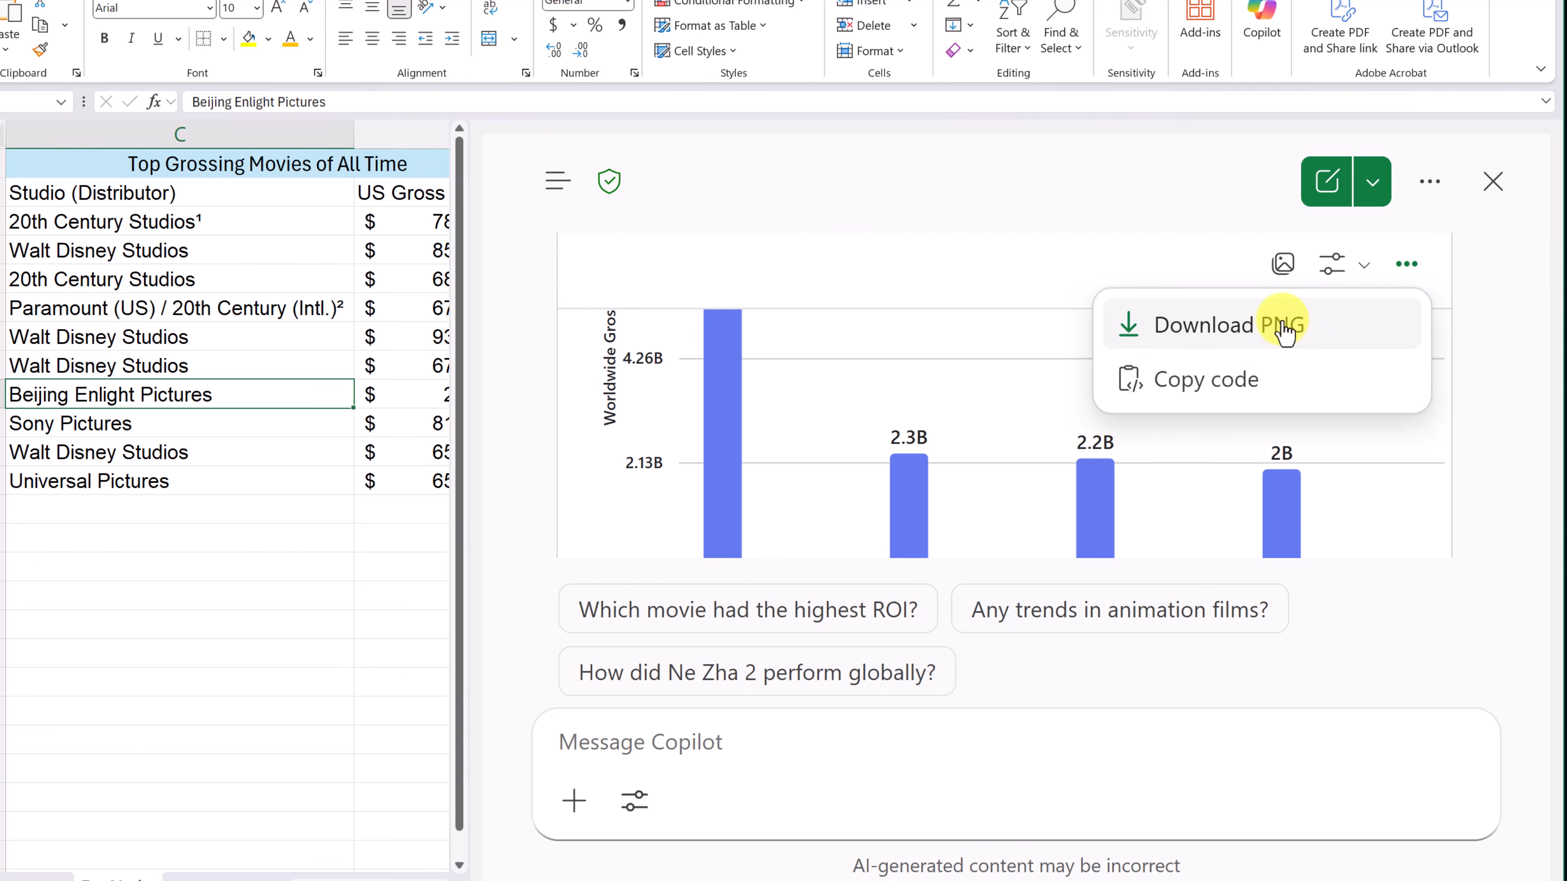
{"action": "left_click", "coordinate": [1092, 233]}
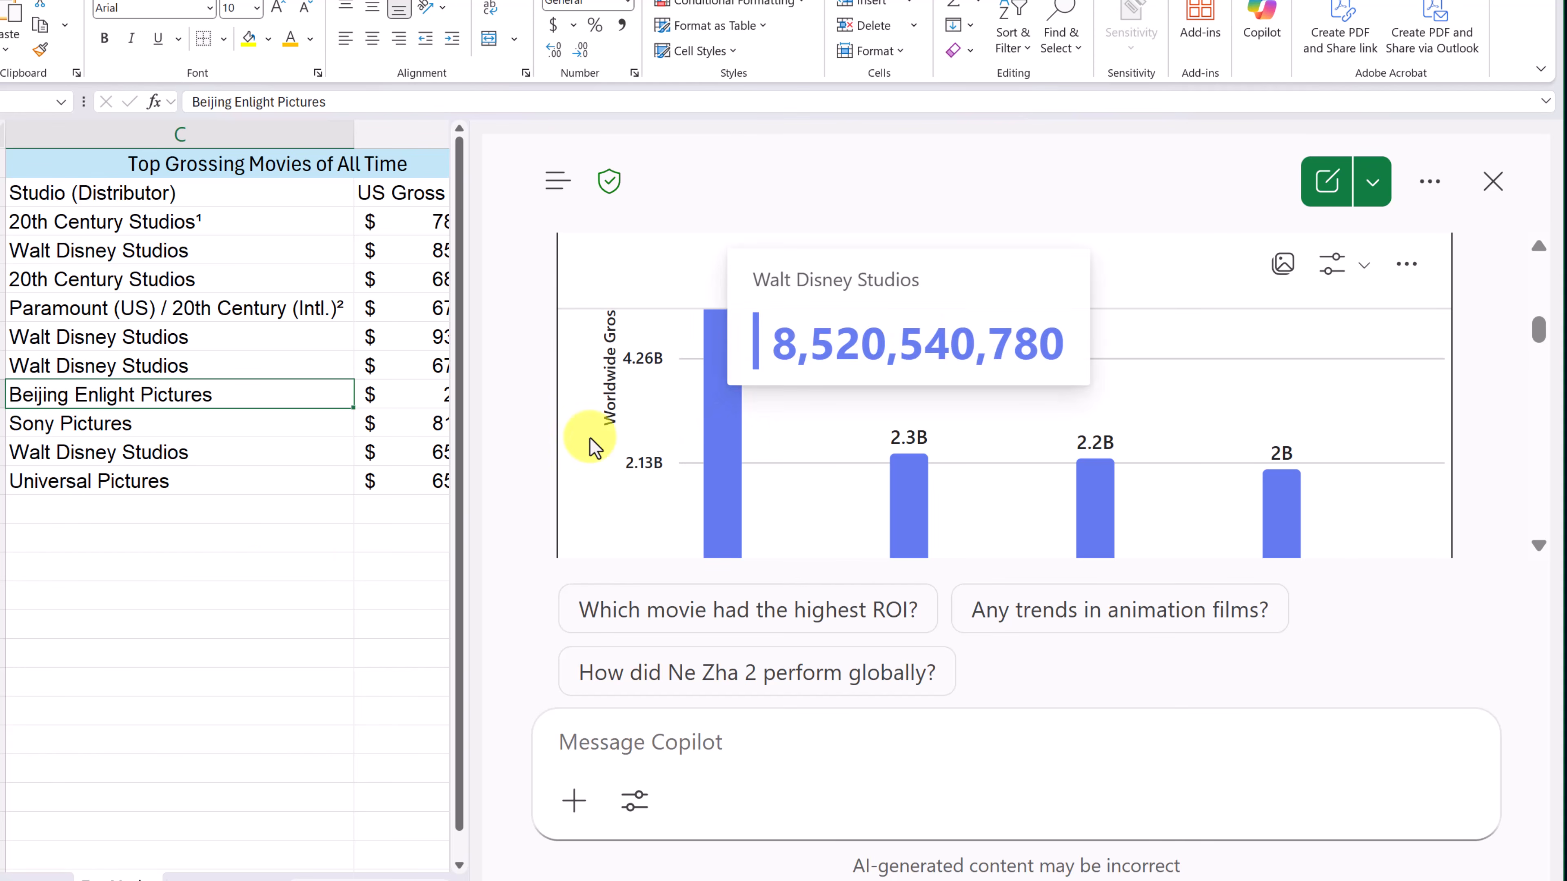
{"action": "left_click", "coordinate": [134, 614]}
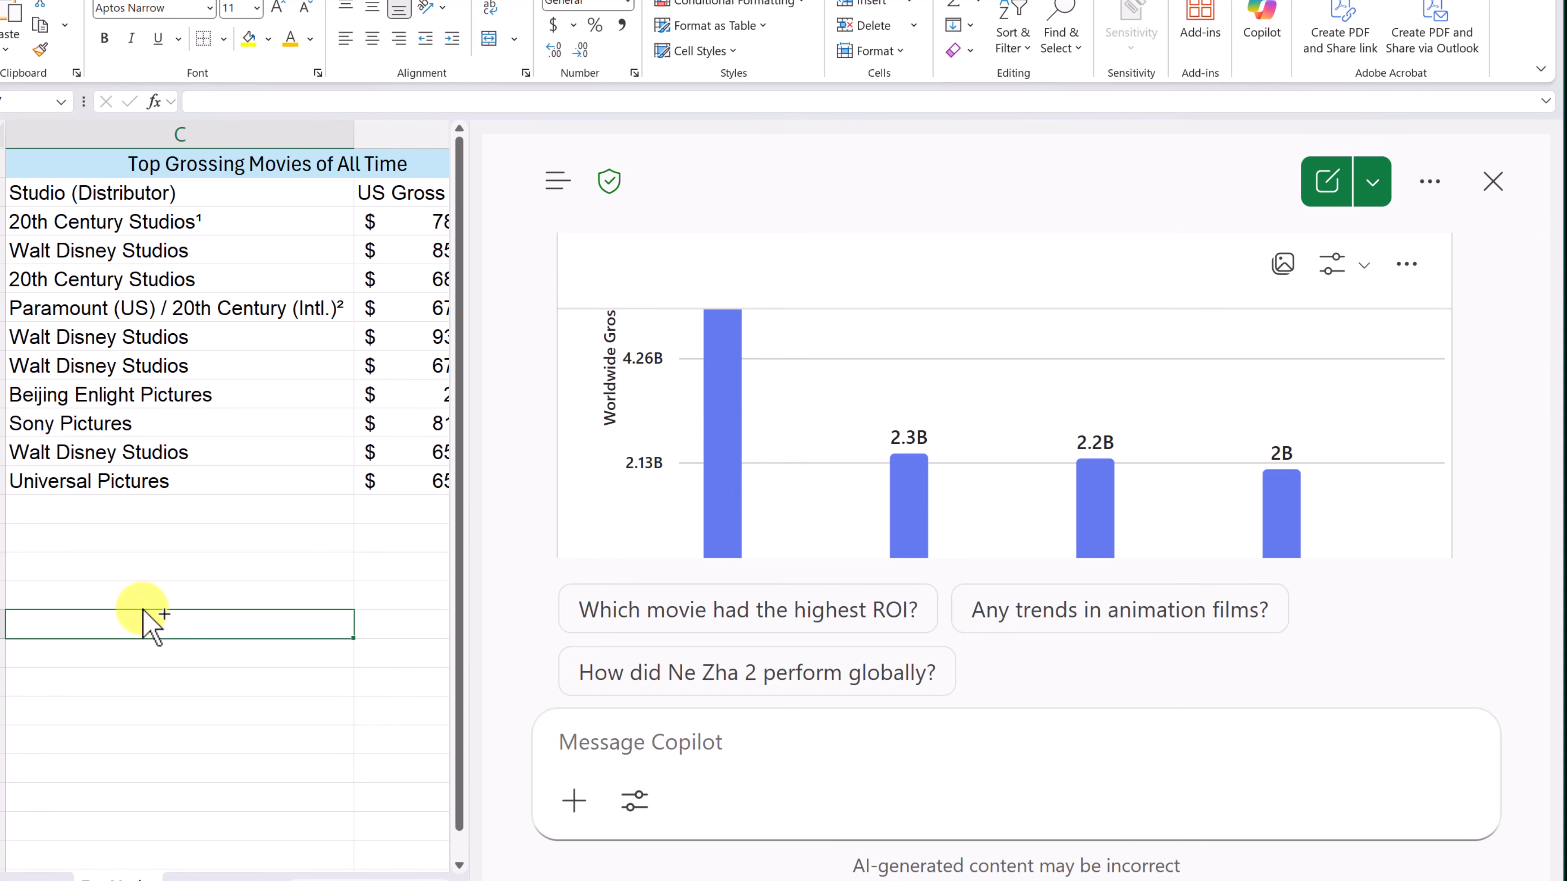
{"action": "key", "text": "ctrl+v"}
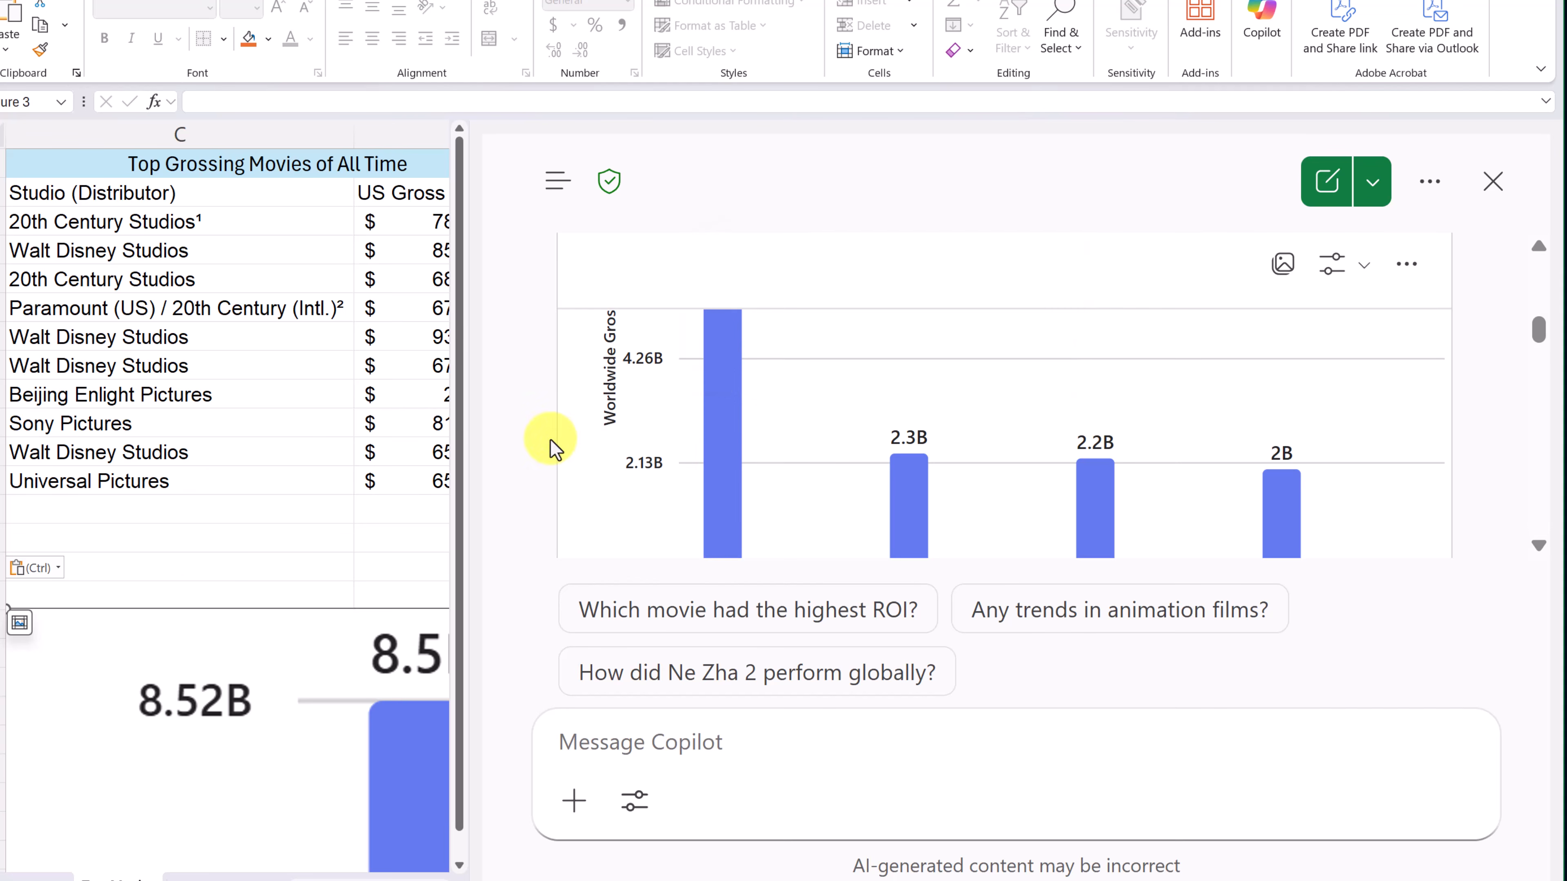
Step: Examine the rest of the studio chart and read the Studio Rankings list beneath it
{"action": "mouse_move", "coordinate": [746, 435]}
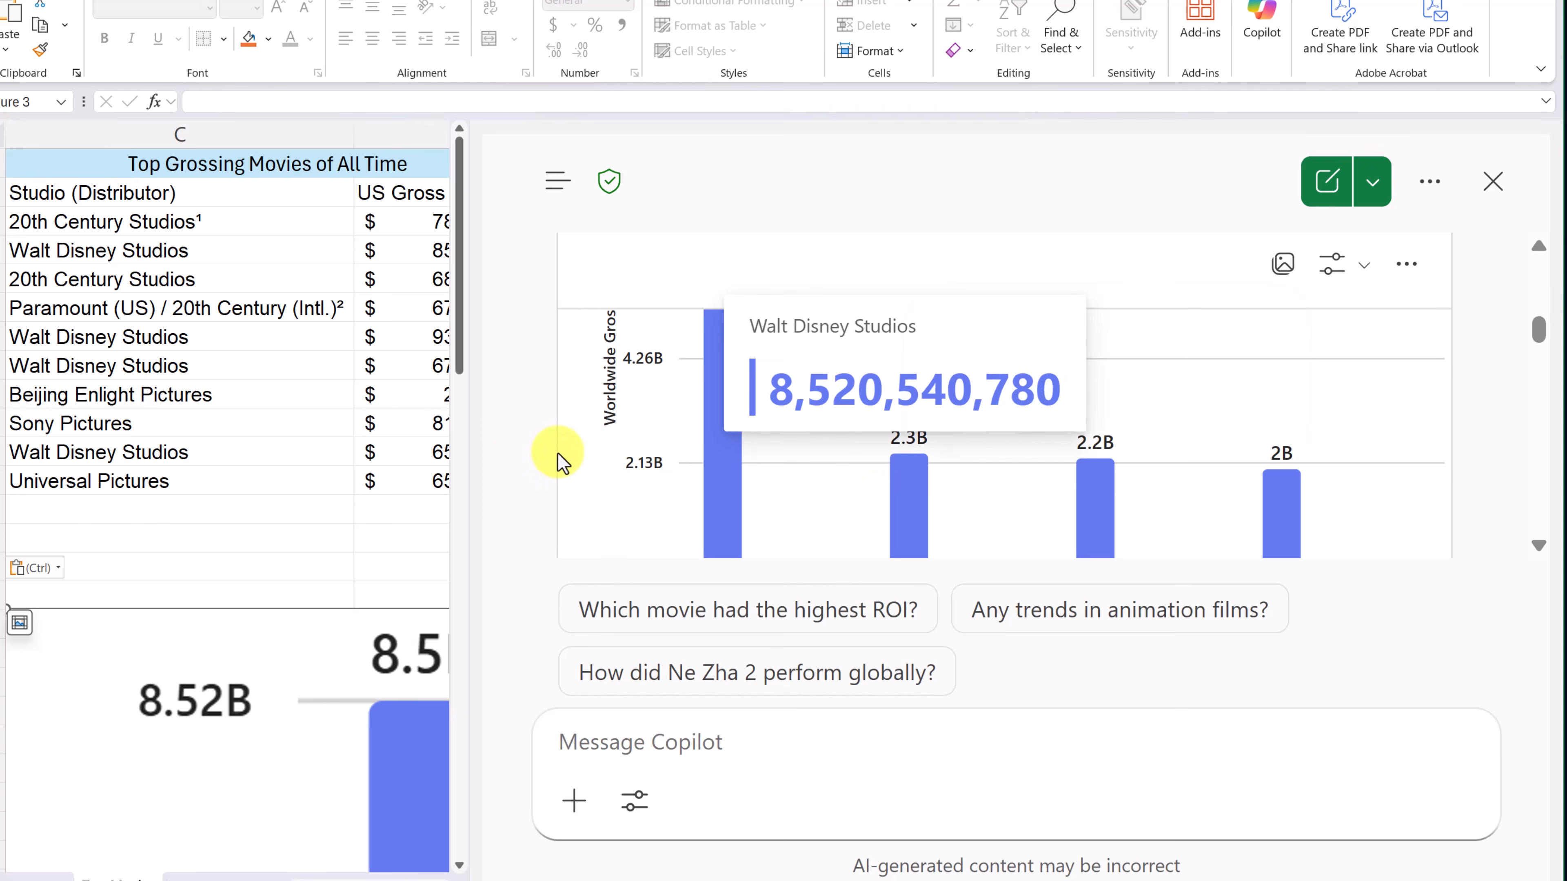
{"action": "scroll", "coordinate": [505, 470], "scroll_direction": "down", "scroll_amount": 1}
{"action": "scroll", "coordinate": [505, 470], "scroll_direction": "down", "scroll_amount": 1}
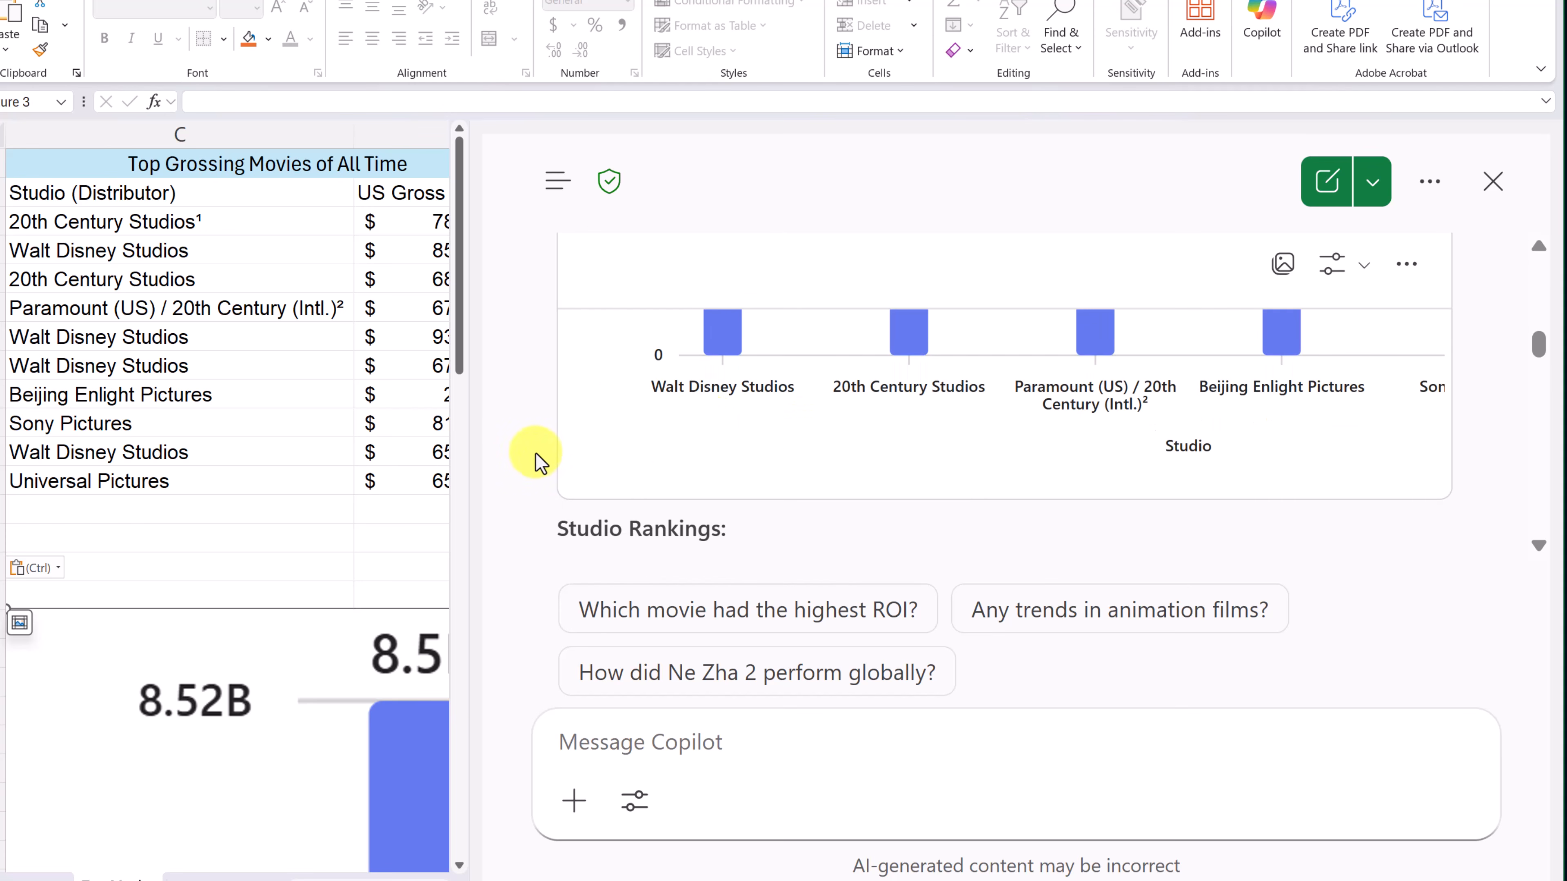
{"action": "left_click_drag", "start_coordinate": [991, 471], "coordinate": [1025, 471]}
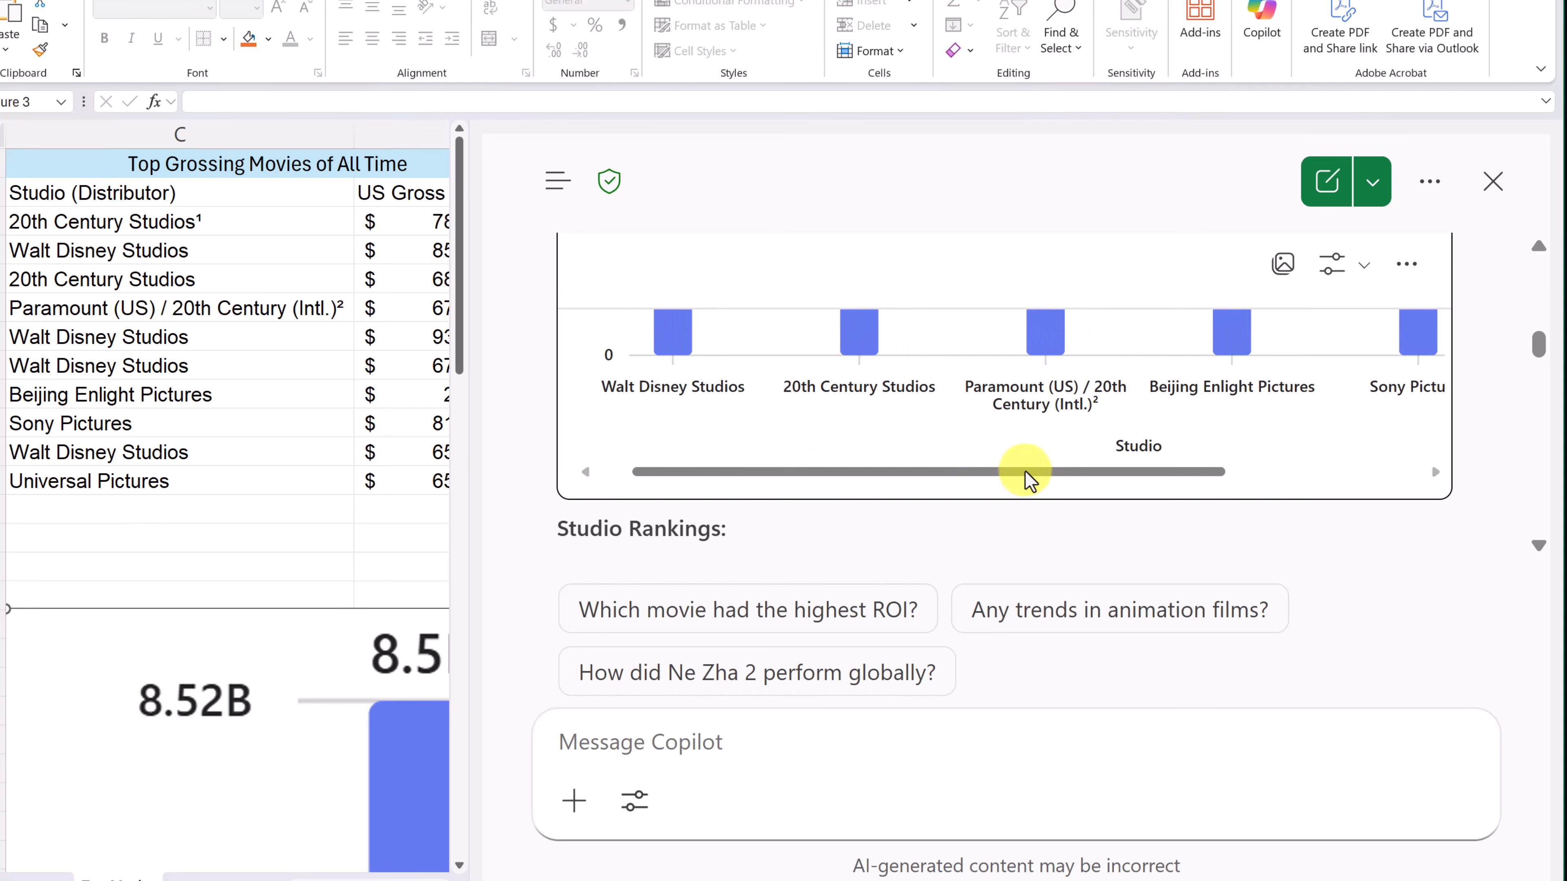
{"action": "scroll", "coordinate": [950, 541], "scroll_direction": "down", "scroll_amount": 2}
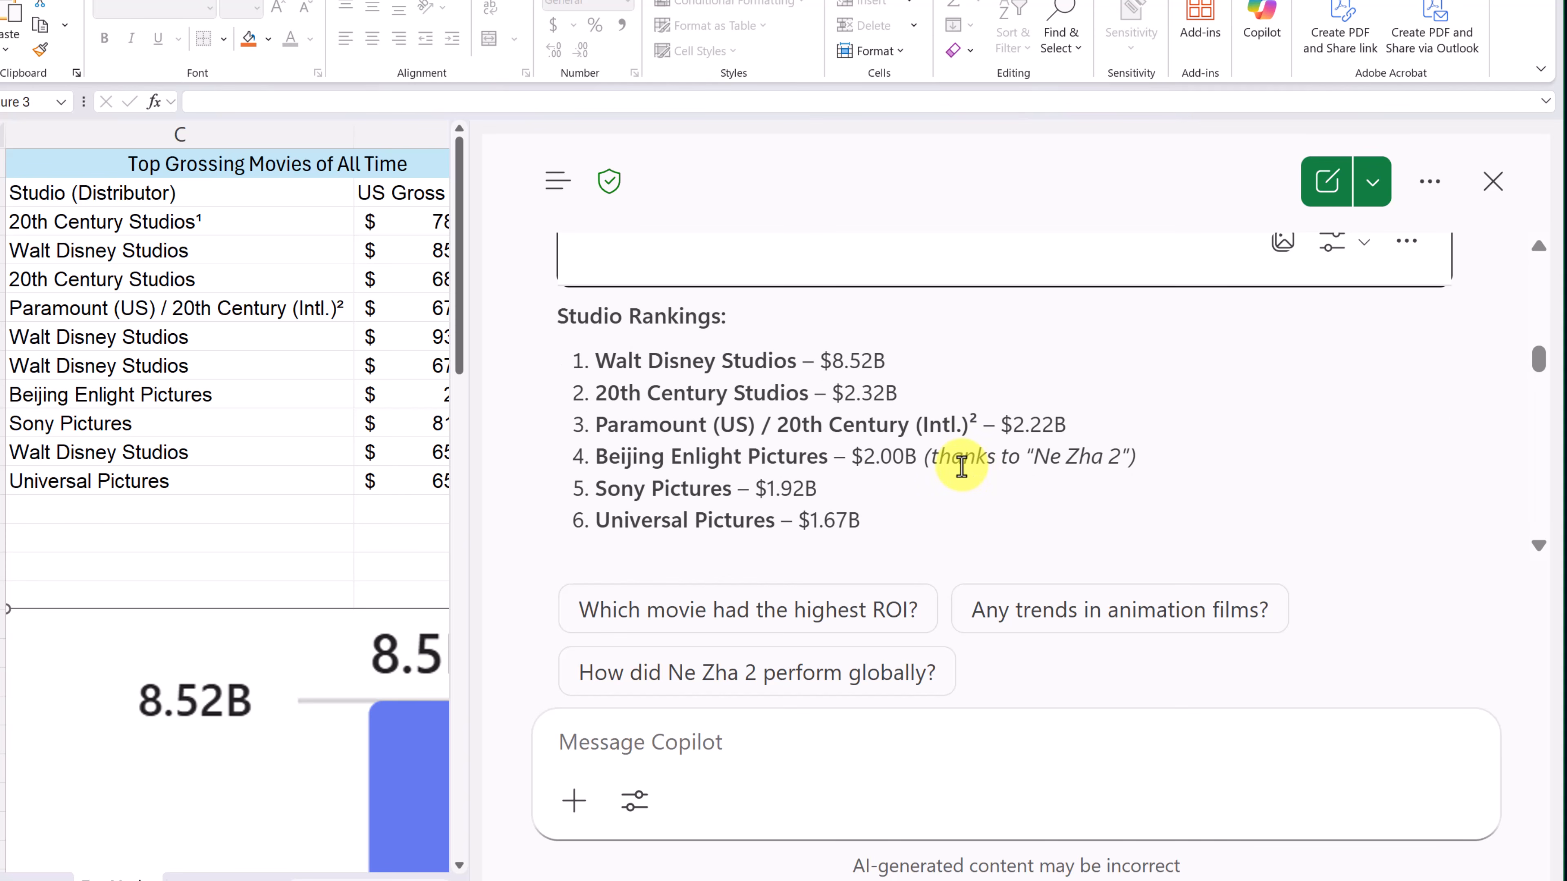
Step: Read Copilot's US vs International Gross section and the Anomalies Worth a Bark table with its explanation
{"action": "scroll", "coordinate": [961, 466], "scroll_direction": "down", "scroll_amount": 3}
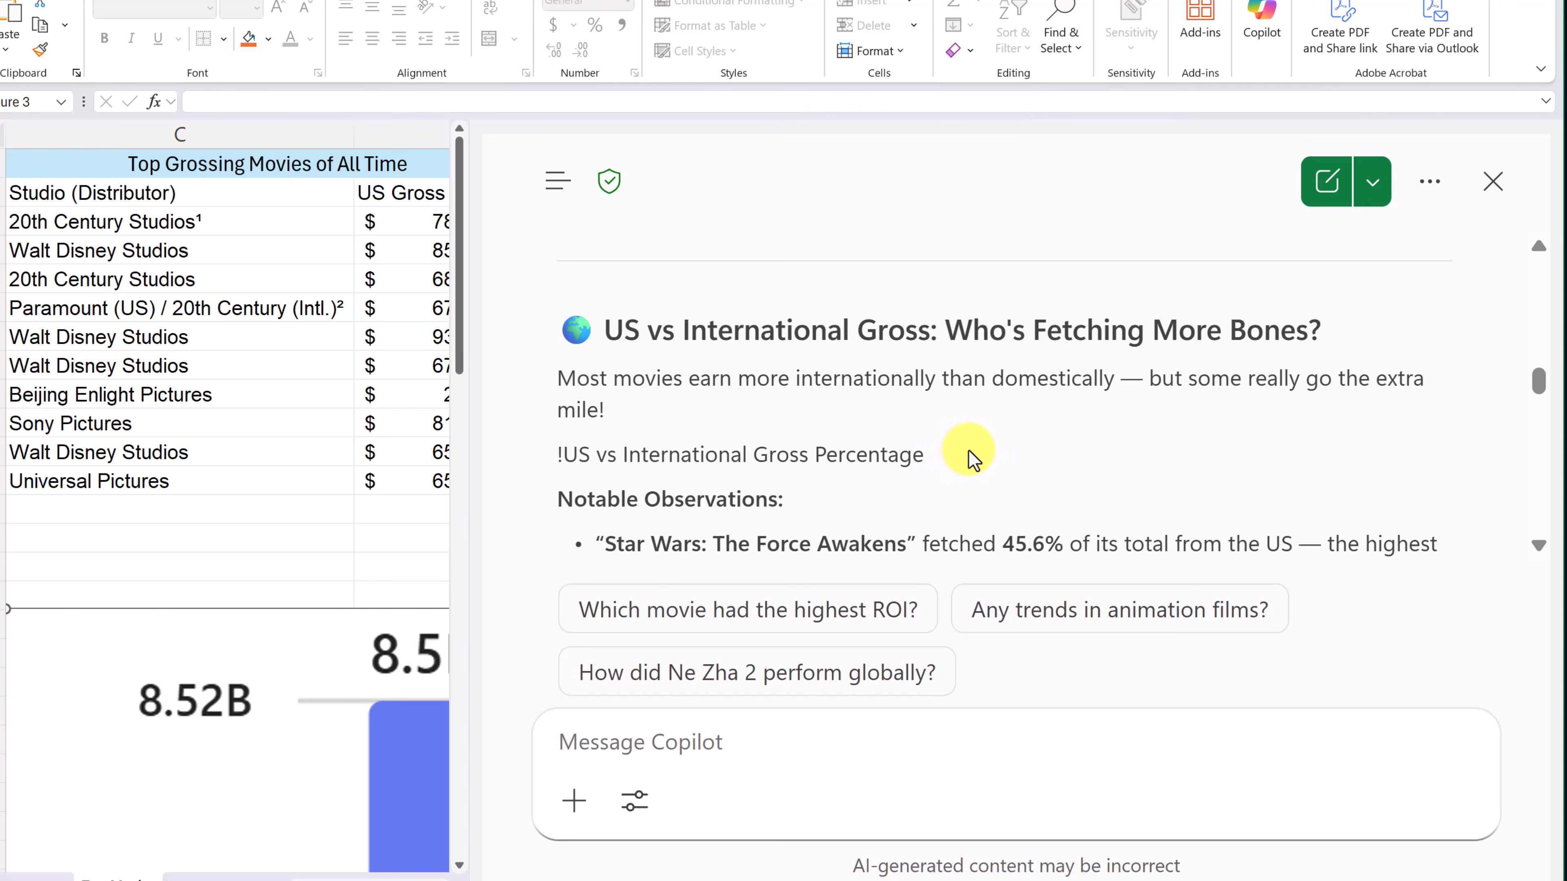
{"action": "scroll", "coordinate": [968, 454], "scroll_direction": "down", "scroll_amount": 1}
{"action": "scroll", "coordinate": [970, 445], "scroll_direction": "down", "scroll_amount": 4}
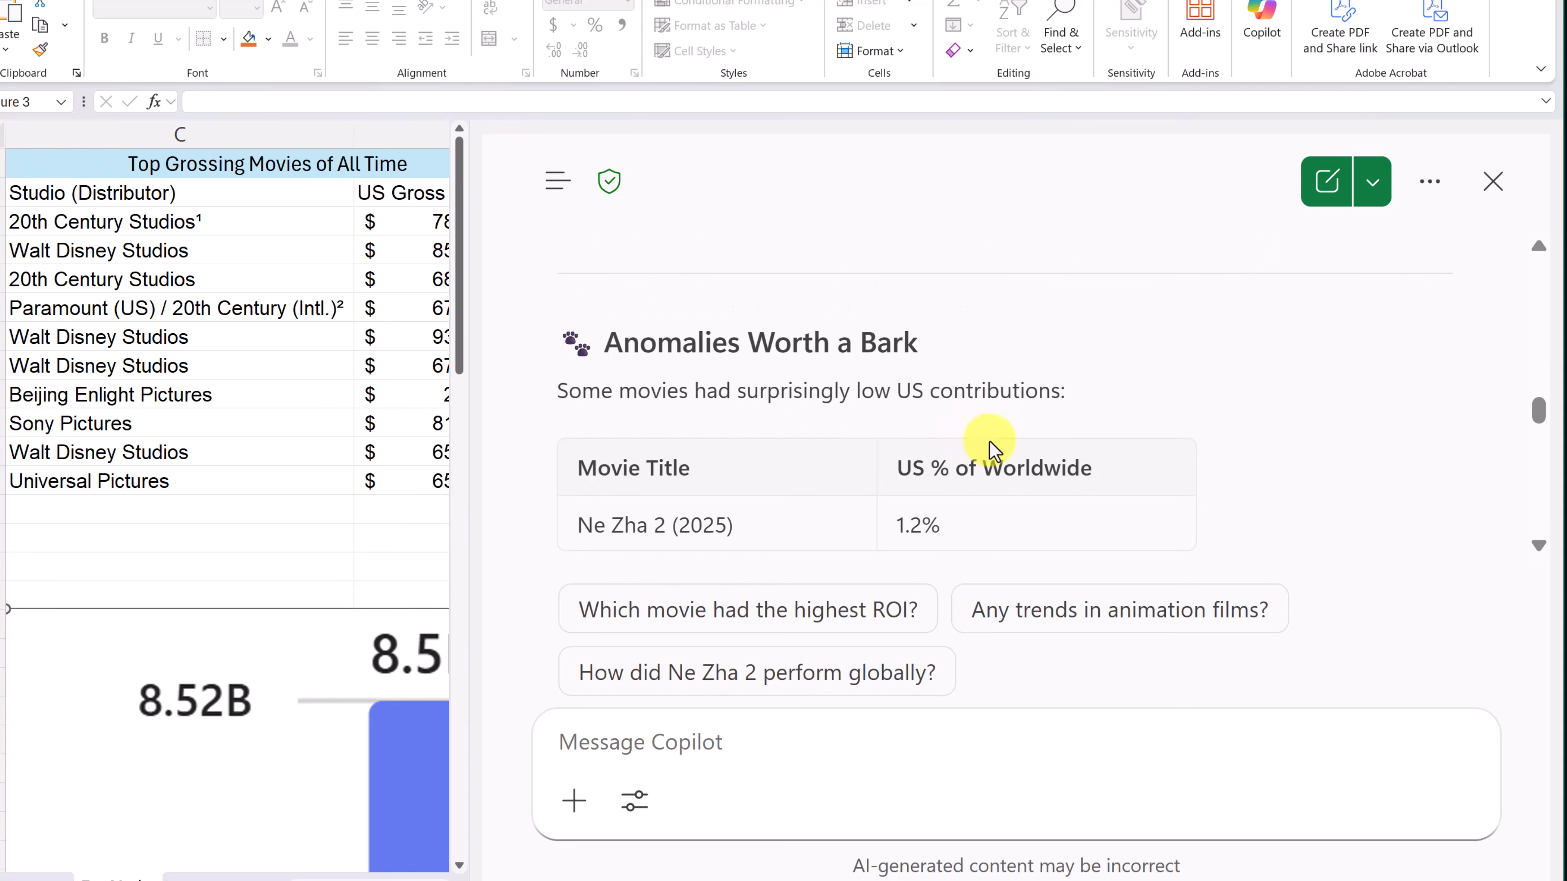
{"action": "scroll", "coordinate": [863, 426], "scroll_direction": "up", "scroll_amount": 1}
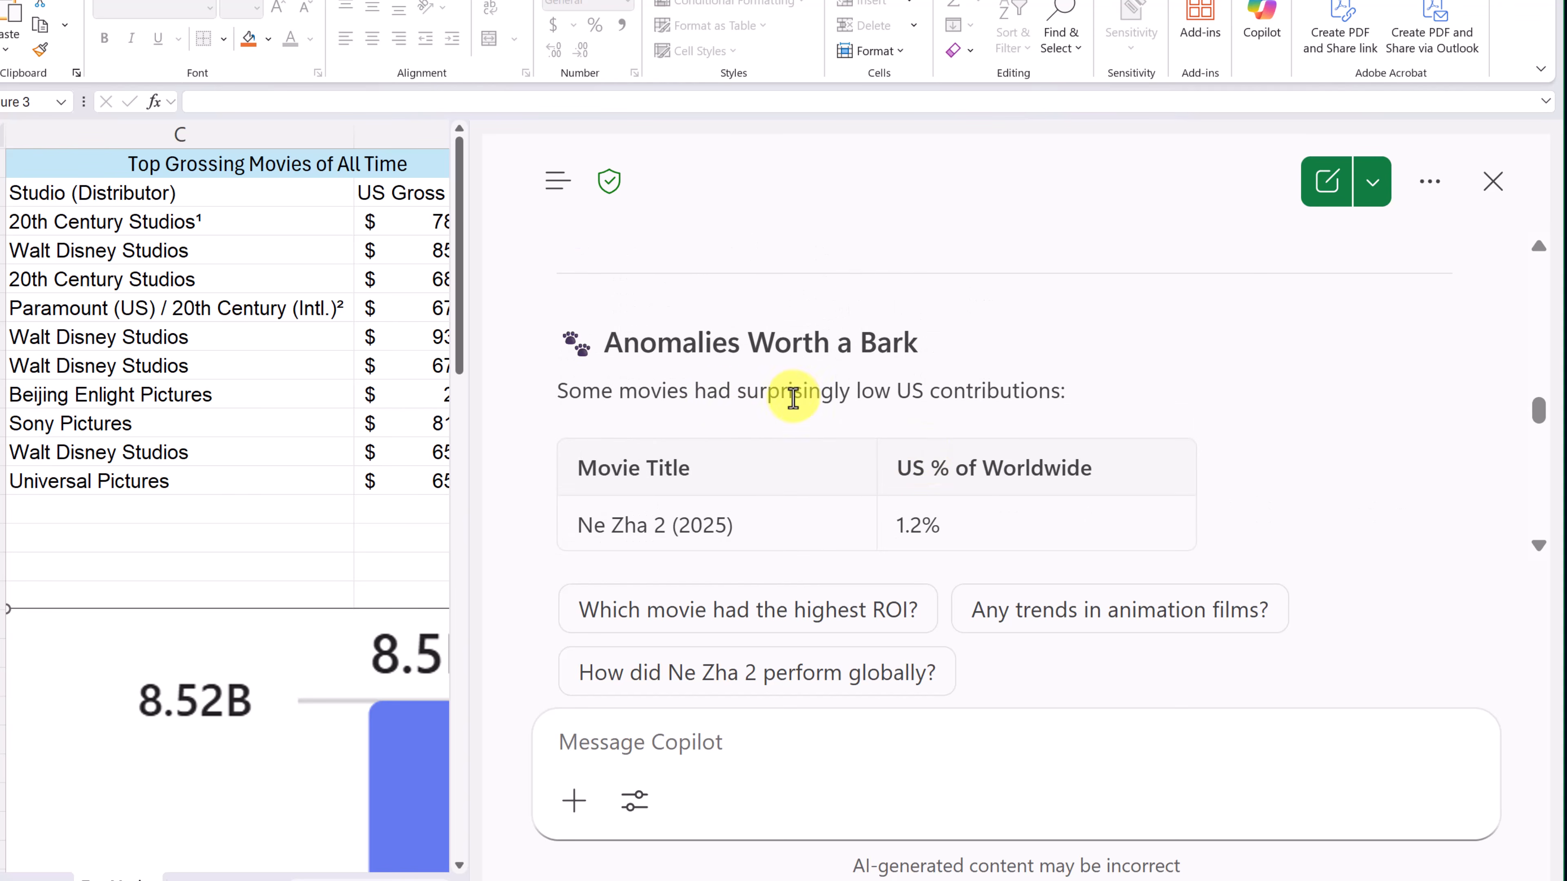
{"action": "scroll", "coordinate": [826, 413], "scroll_direction": "down", "scroll_amount": 1}
{"action": "scroll", "coordinate": [678, 342], "scroll_direction": "up", "scroll_amount": 1}
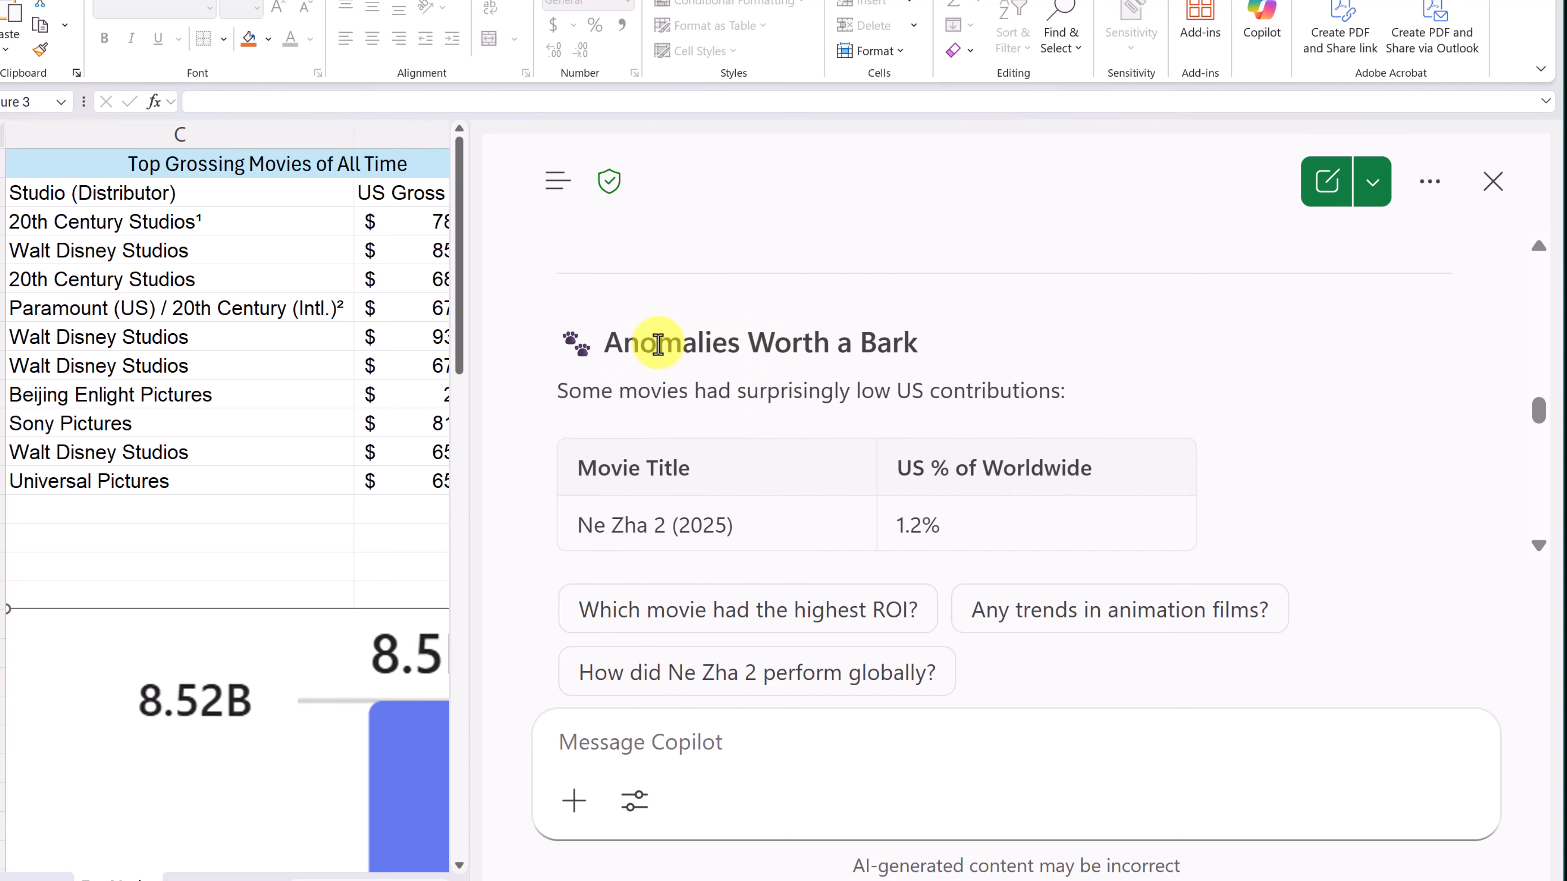
{"action": "left_click_drag", "start_coordinate": [605, 343], "coordinate": [928, 355]}
{"action": "left_click", "coordinate": [959, 357]}
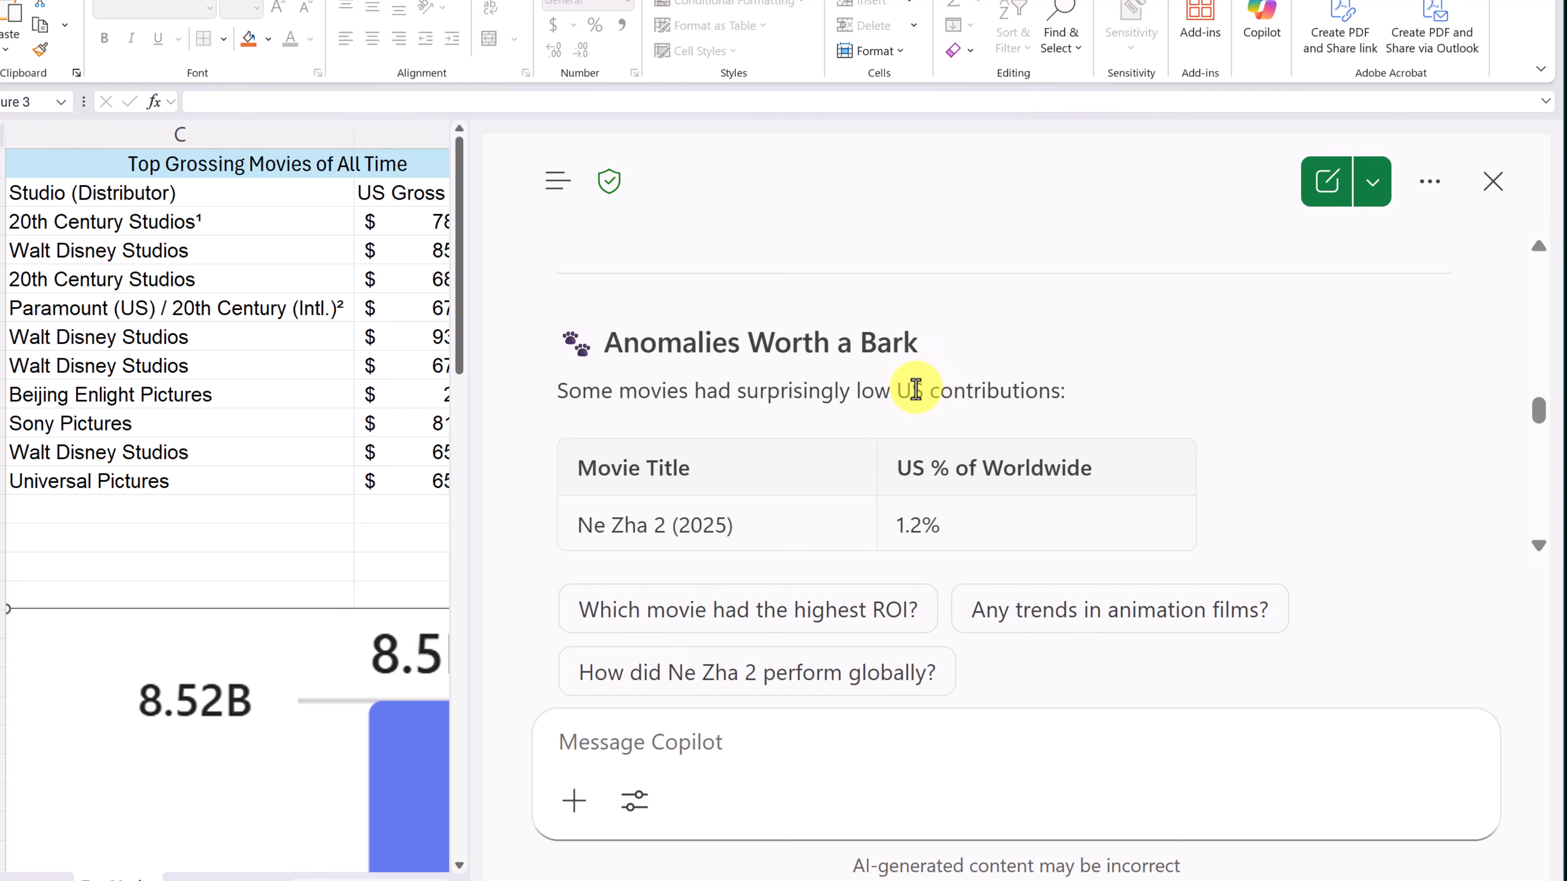
{"action": "scroll", "coordinate": [899, 403], "scroll_direction": "down", "scroll_amount": 1}
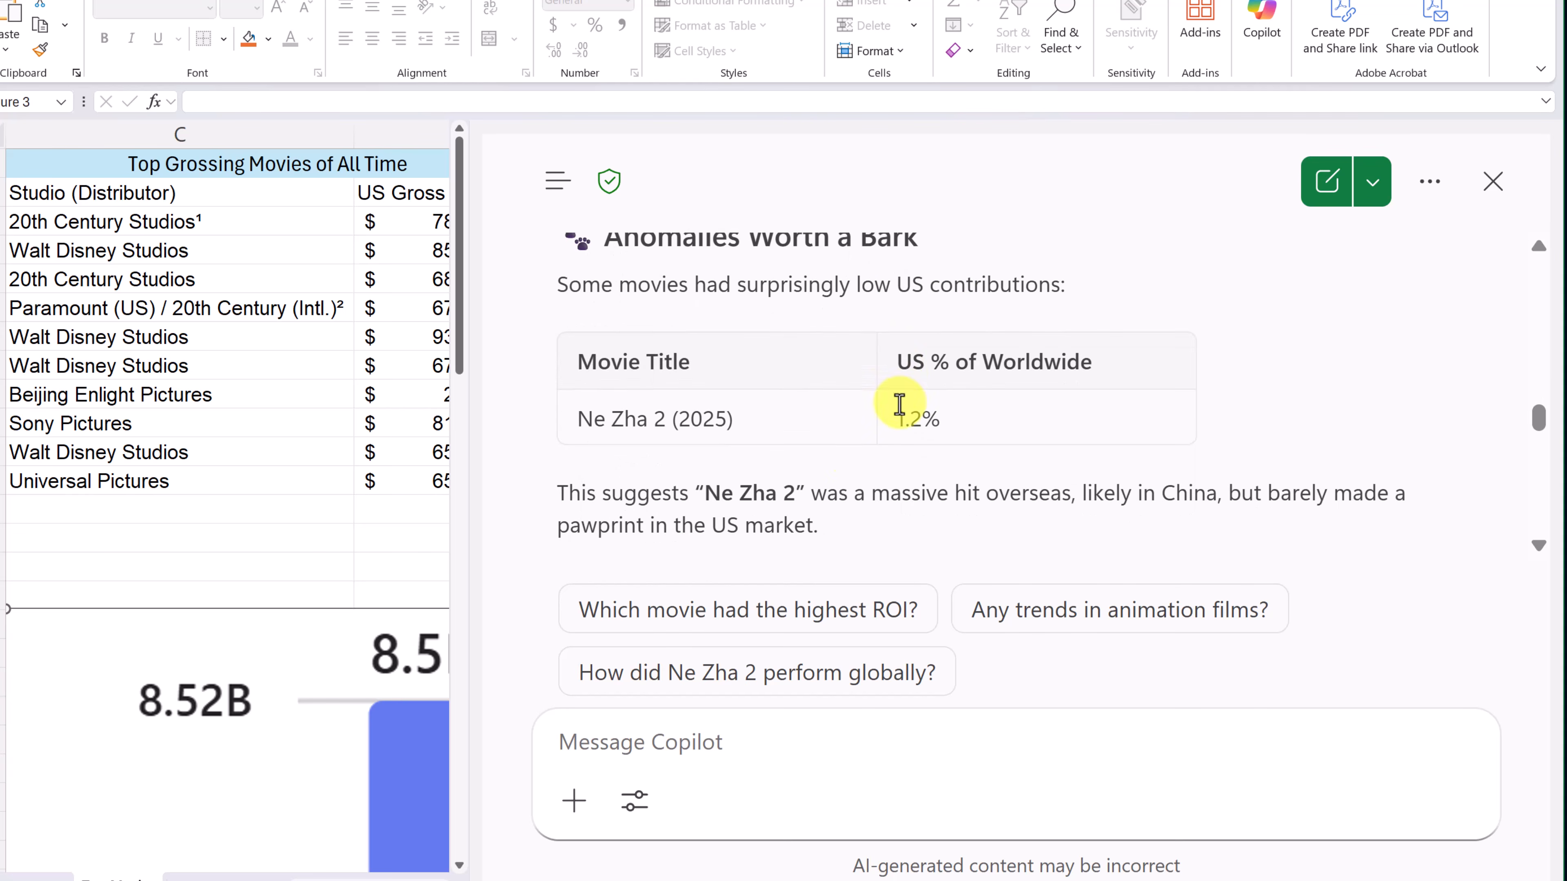
{"action": "scroll", "coordinate": [836, 515], "scroll_direction": "down", "scroll_amount": 1}
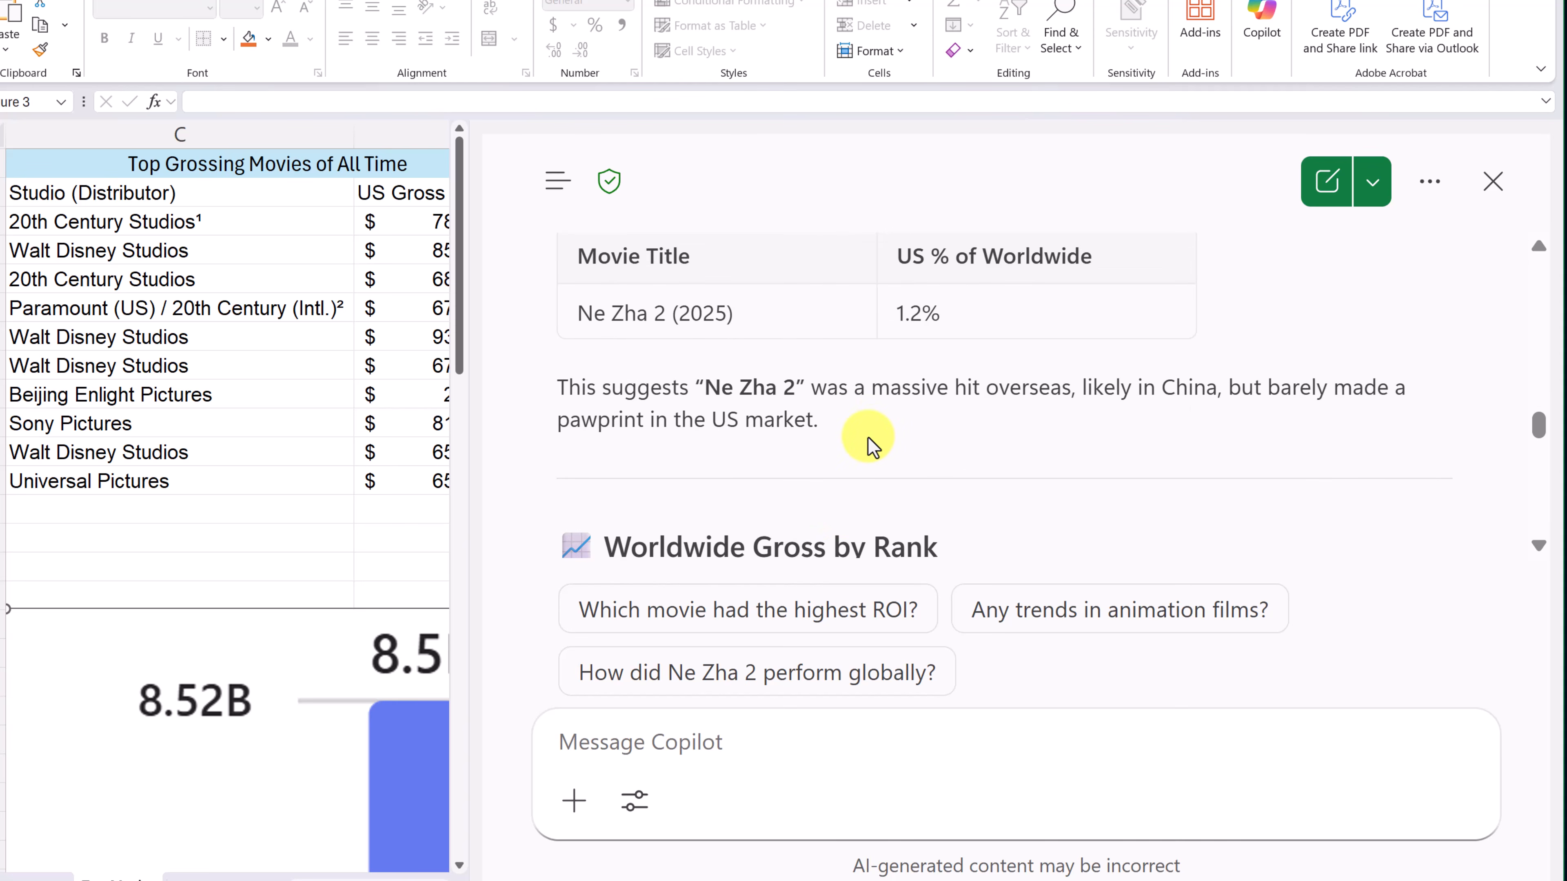
Step: Examine the Worldwide Gross by Rank line chart, its remarks and the closing suggestions of Copilot's answer
{"action": "scroll", "coordinate": [866, 437], "scroll_direction": "down", "scroll_amount": 1}
{"action": "scroll", "coordinate": [866, 439], "scroll_direction": "down", "scroll_amount": 3}
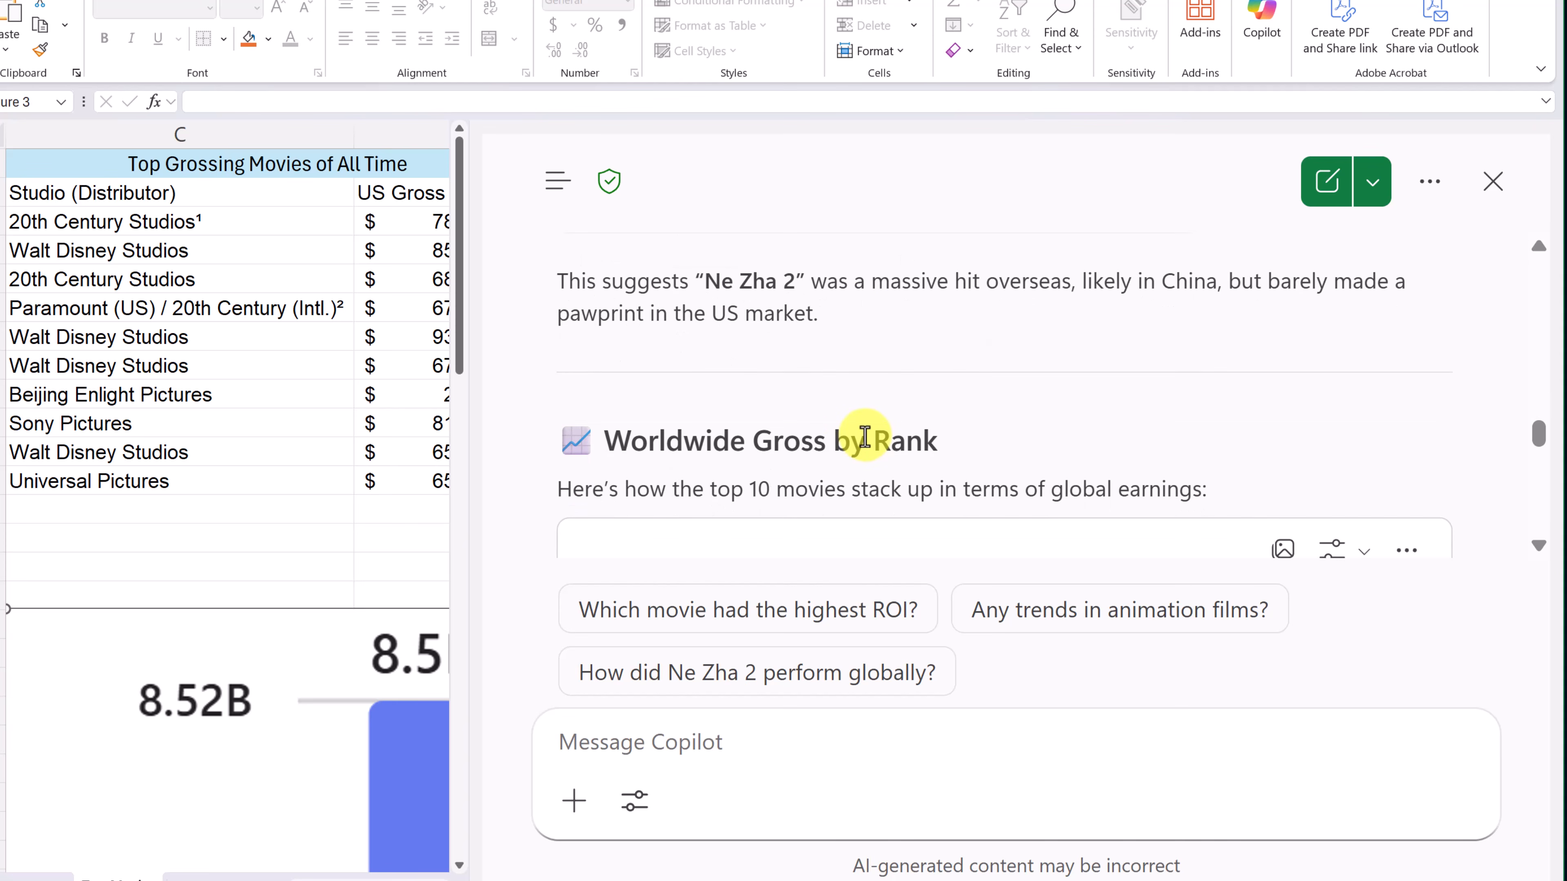
{"action": "scroll", "coordinate": [865, 435], "scroll_direction": "down", "scroll_amount": 1}
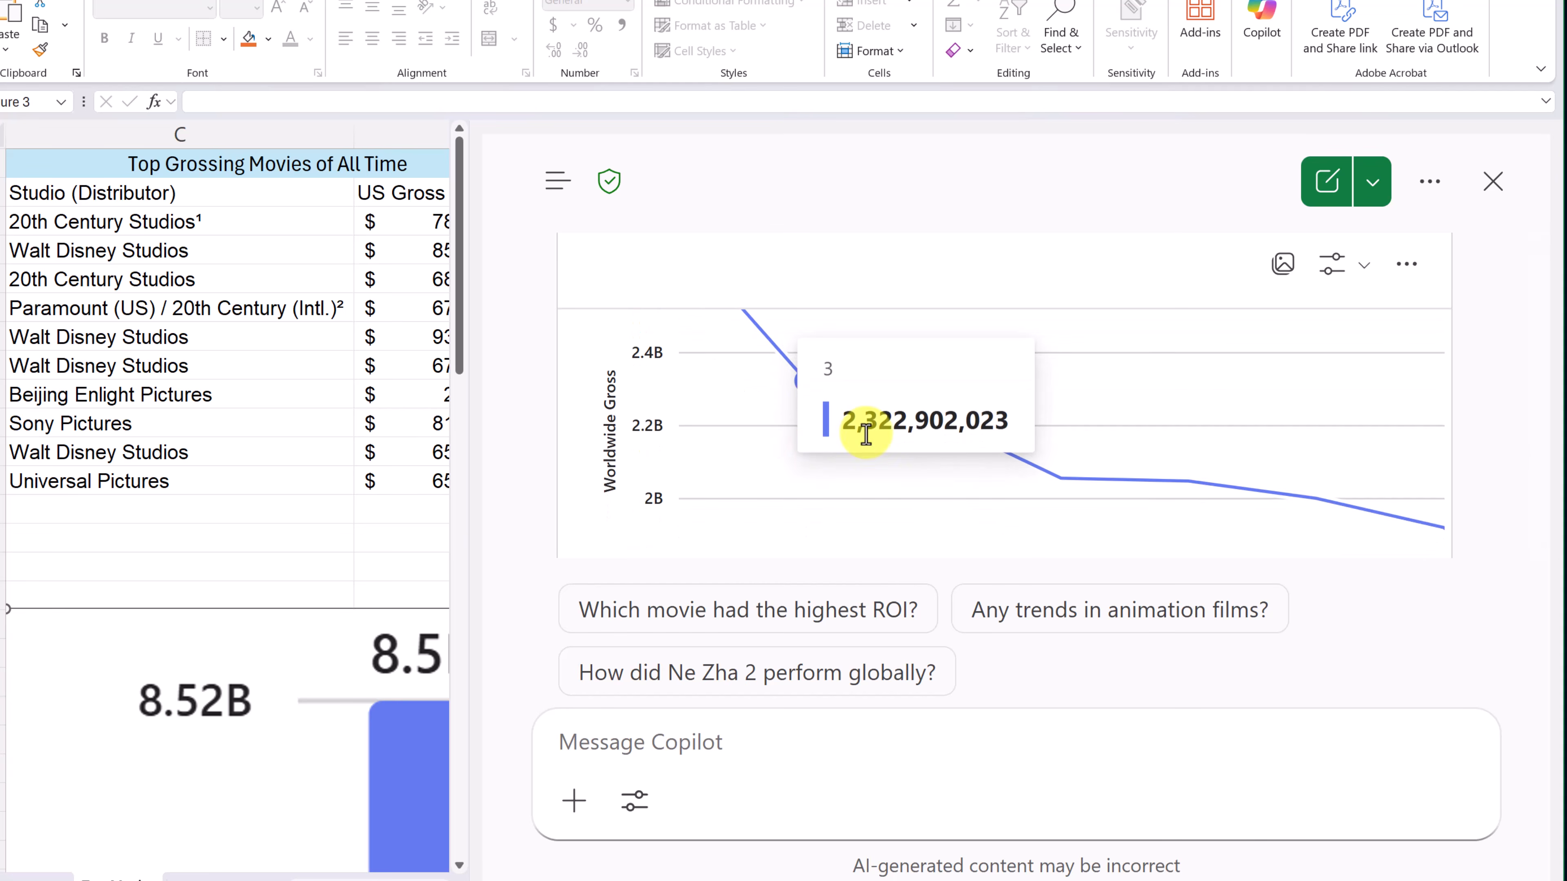
{"action": "scroll", "coordinate": [738, 458], "scroll_direction": "down", "scroll_amount": 1}
{"action": "scroll", "coordinate": [703, 429], "scroll_direction": "down", "scroll_amount": 2}
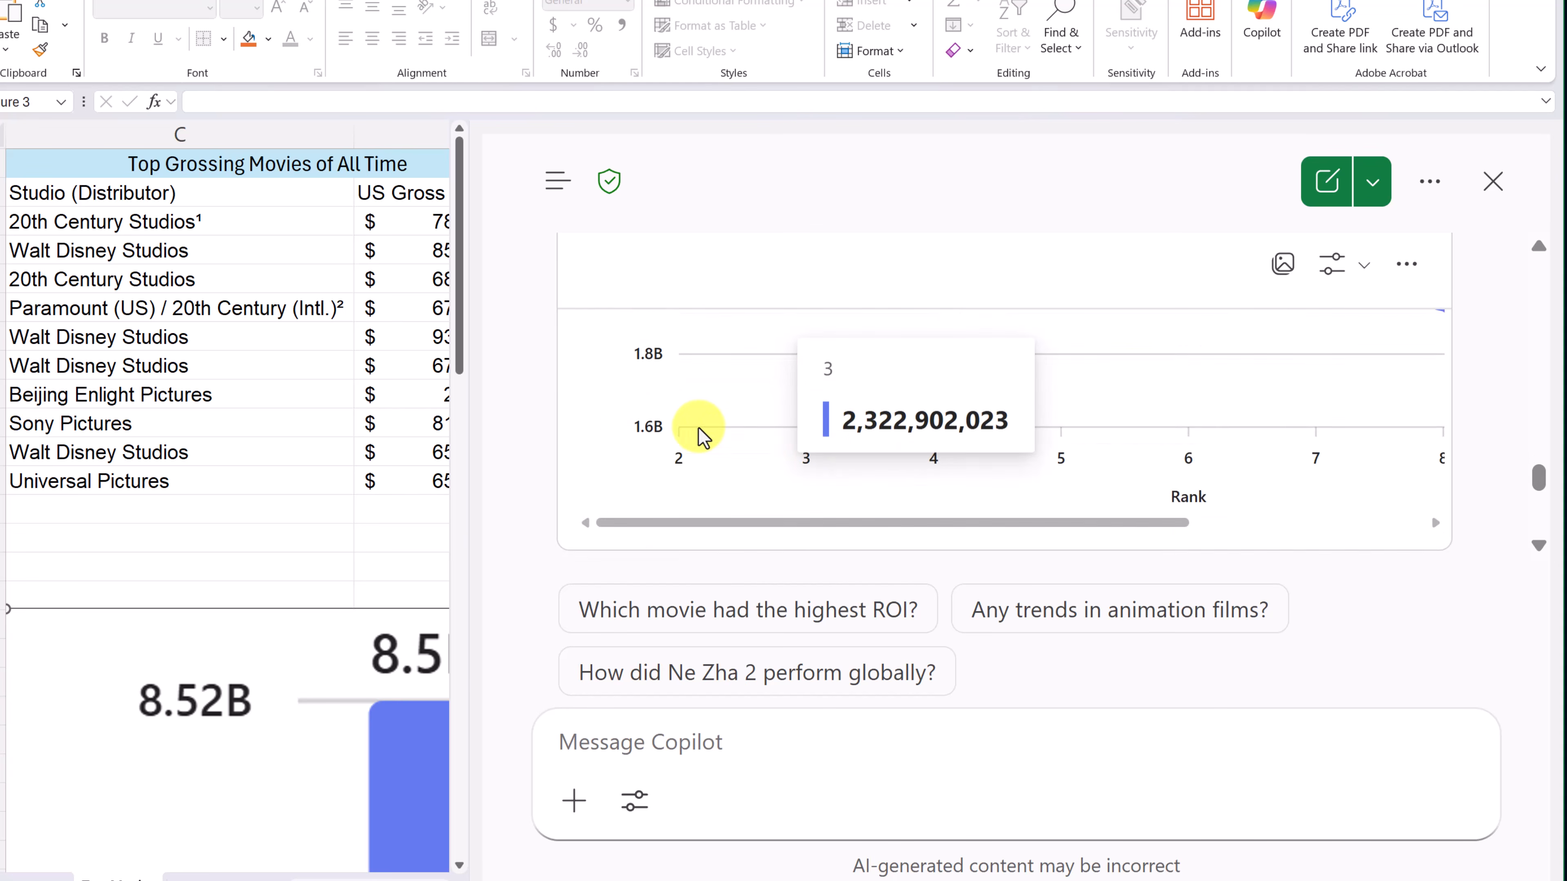
{"action": "scroll", "coordinate": [523, 475], "scroll_direction": "down", "scroll_amount": 1}
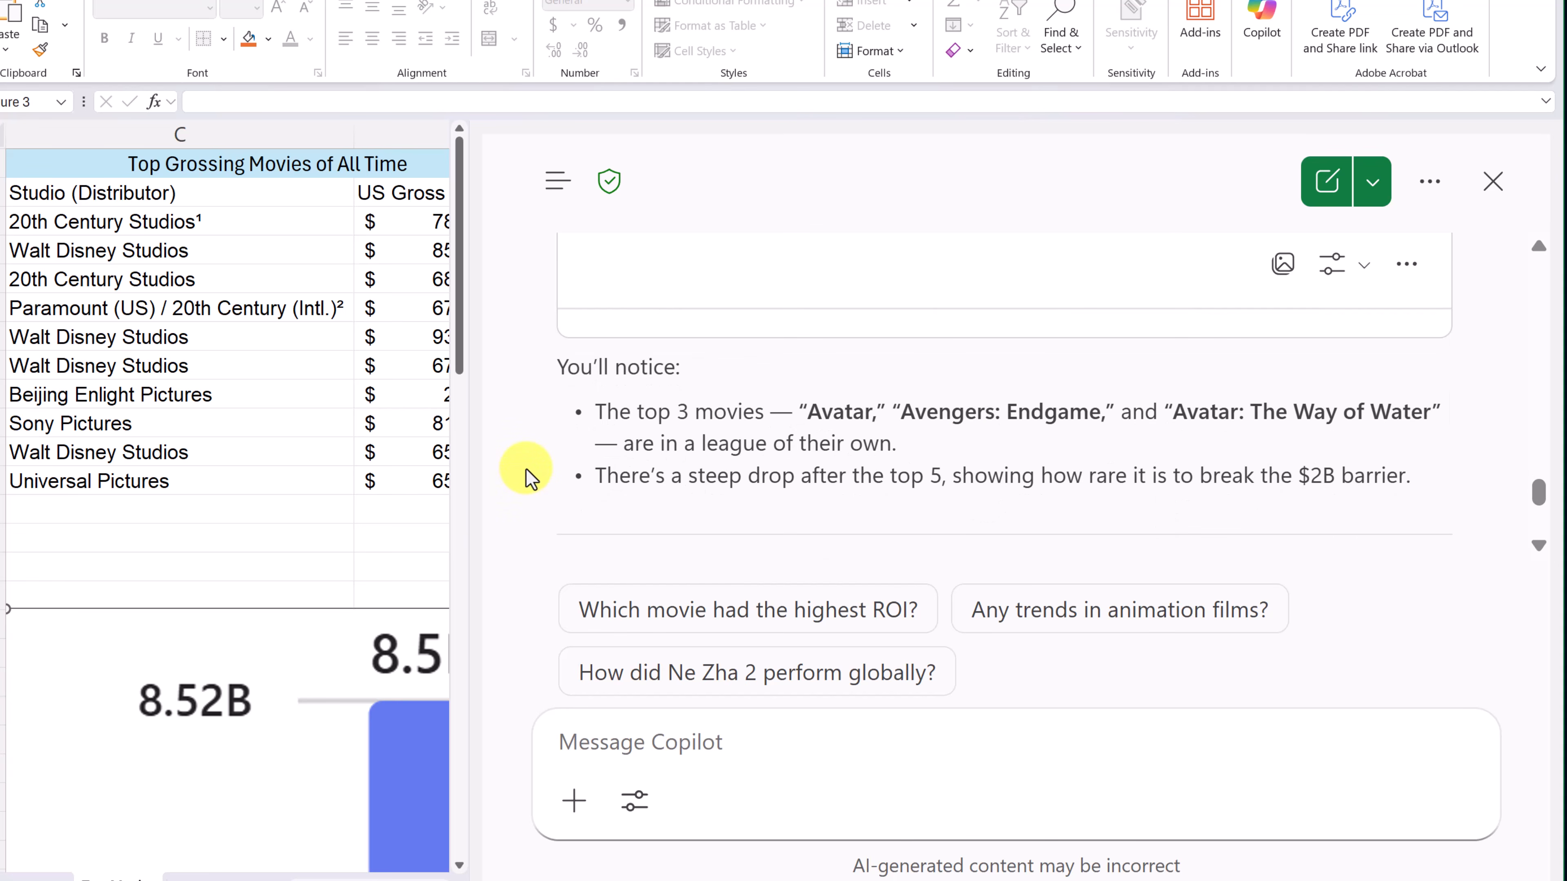
{"action": "scroll", "coordinate": [525, 469], "scroll_direction": "down", "scroll_amount": 2}
{"action": "scroll", "coordinate": [525, 471], "scroll_direction": "down", "scroll_amount": 1}
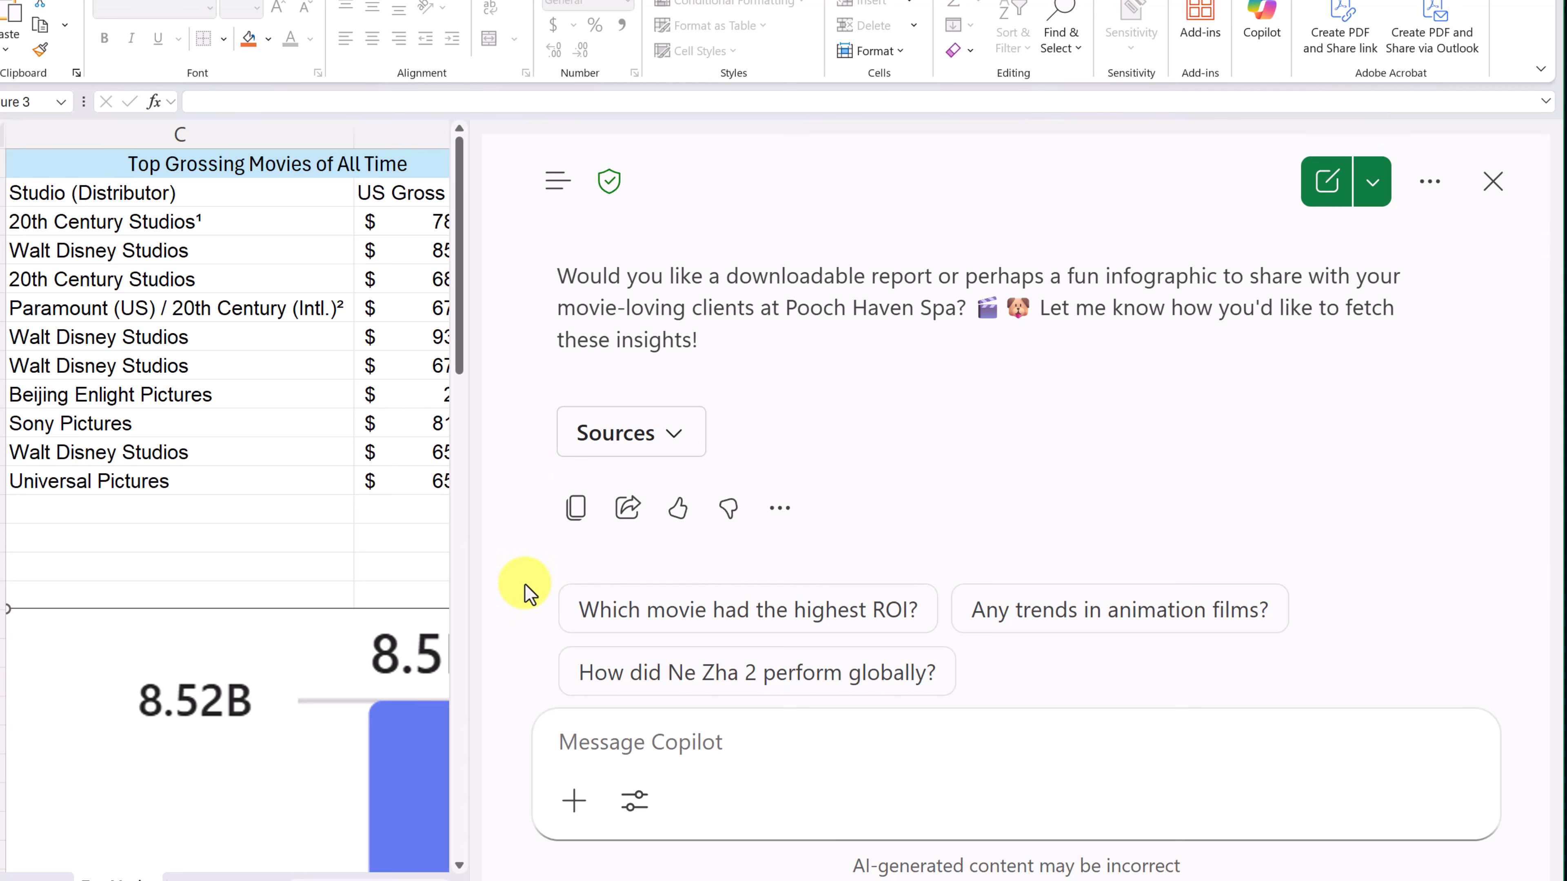
Step: Ask Copilot to add a 'Profit_Margin' column, assuming a 30% budget of the worldwide gross, calculated as (Worldwide Gross * 0.70), and review the returned table
{"action": "left_click", "coordinate": [647, 745]}
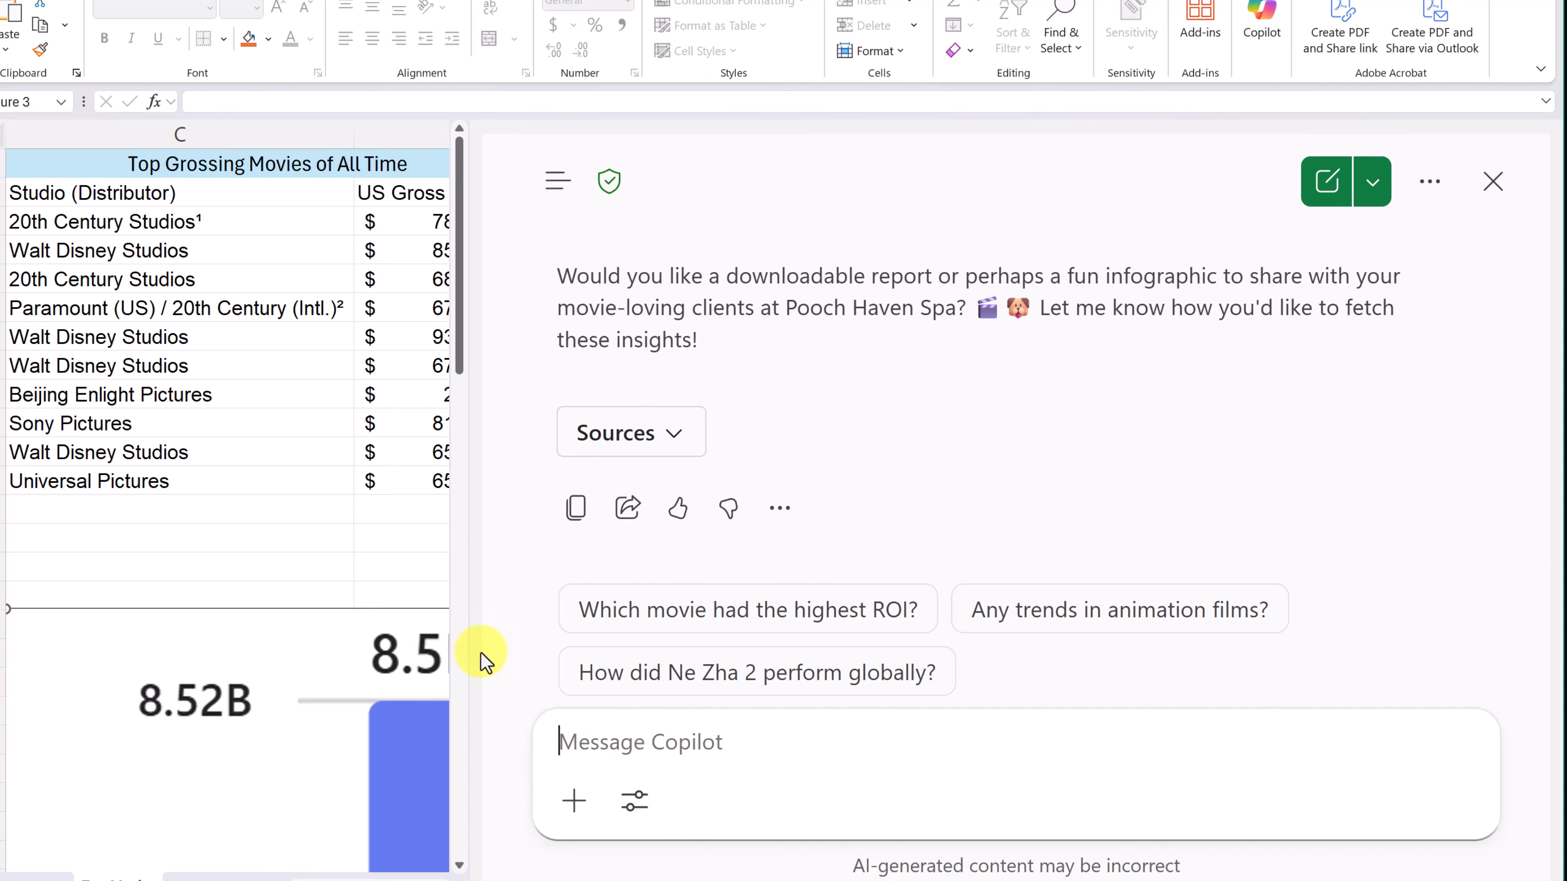
{"action": "type", "text": "Add a column named 'Profit_Margin' (assuming a 30% budget of the worldwide gross) by calculating (Worldwide Gross * 0.70)."}
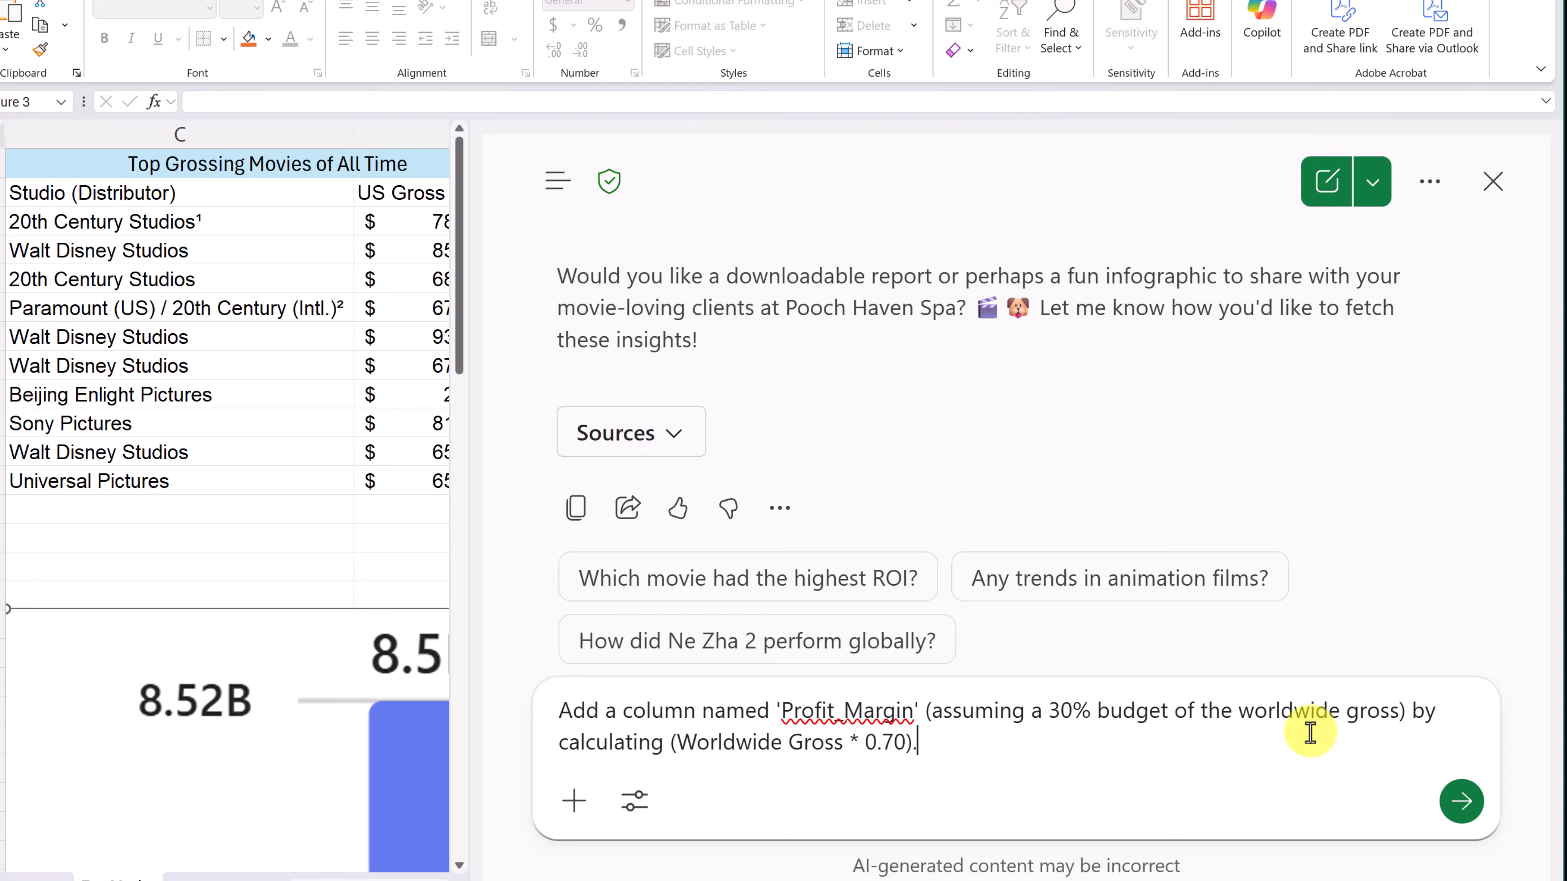
{"action": "left_click", "coordinate": [1461, 801]}
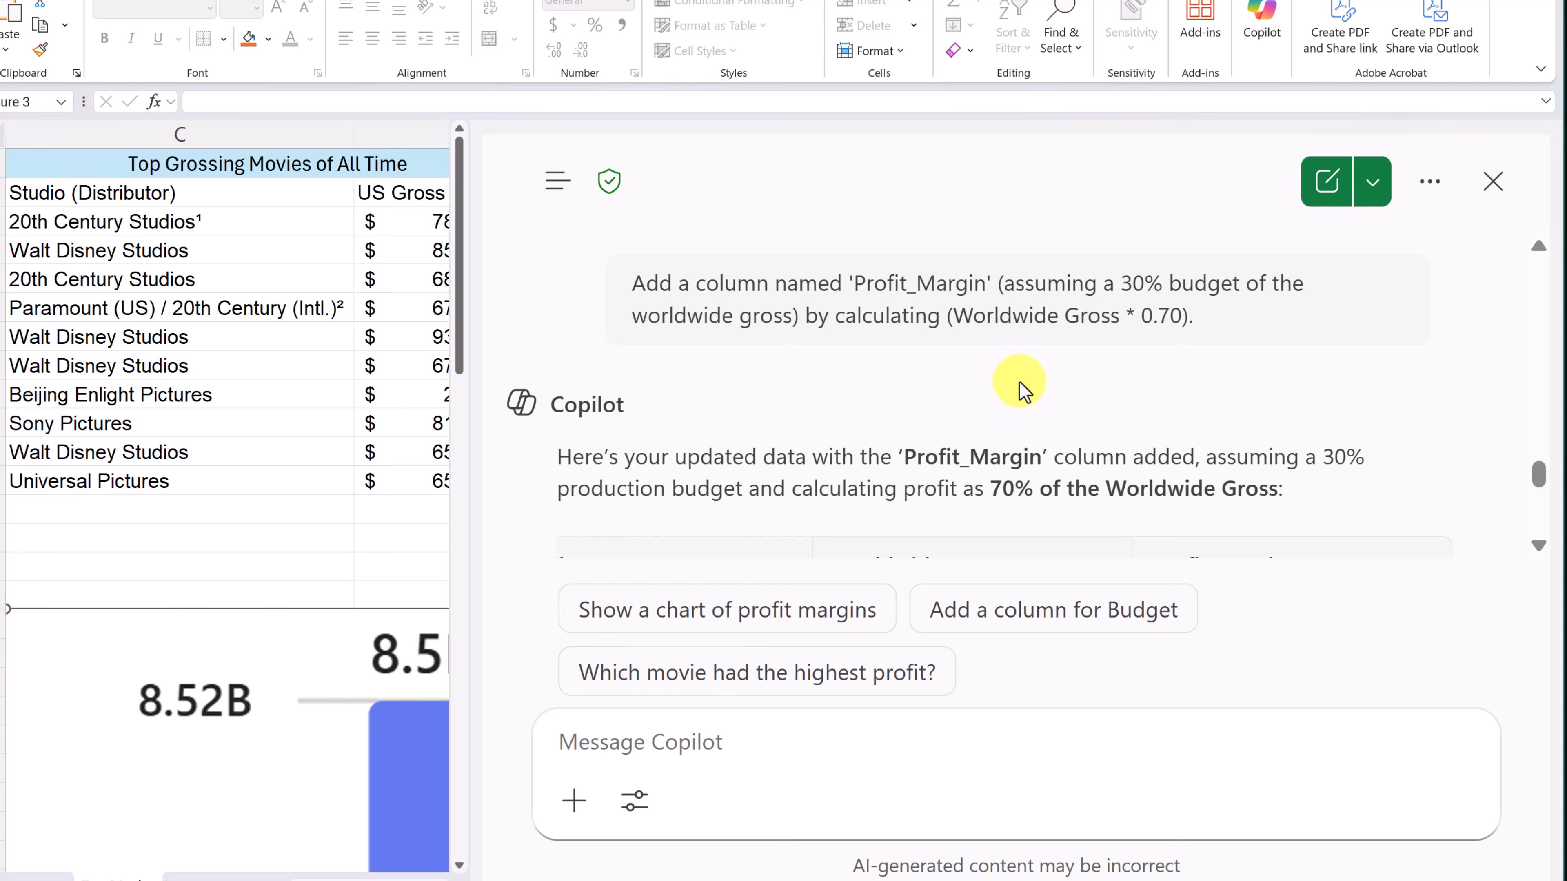
{"action": "scroll", "coordinate": [1020, 383], "scroll_direction": "down", "scroll_amount": 5}
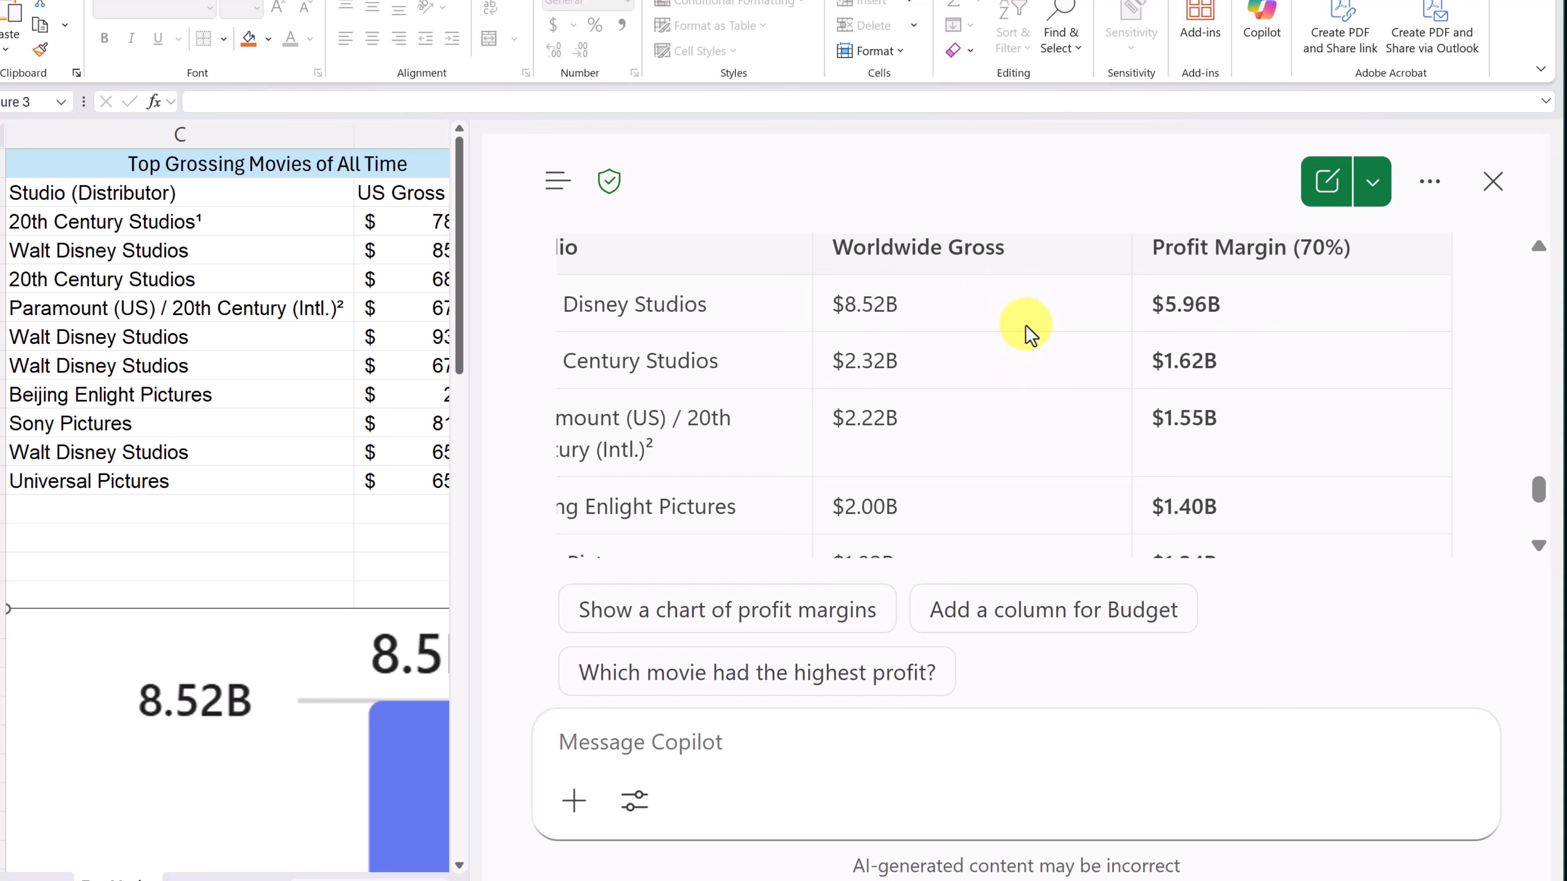
{"action": "scroll", "coordinate": [1056, 361], "scroll_direction": "down", "scroll_amount": 8}
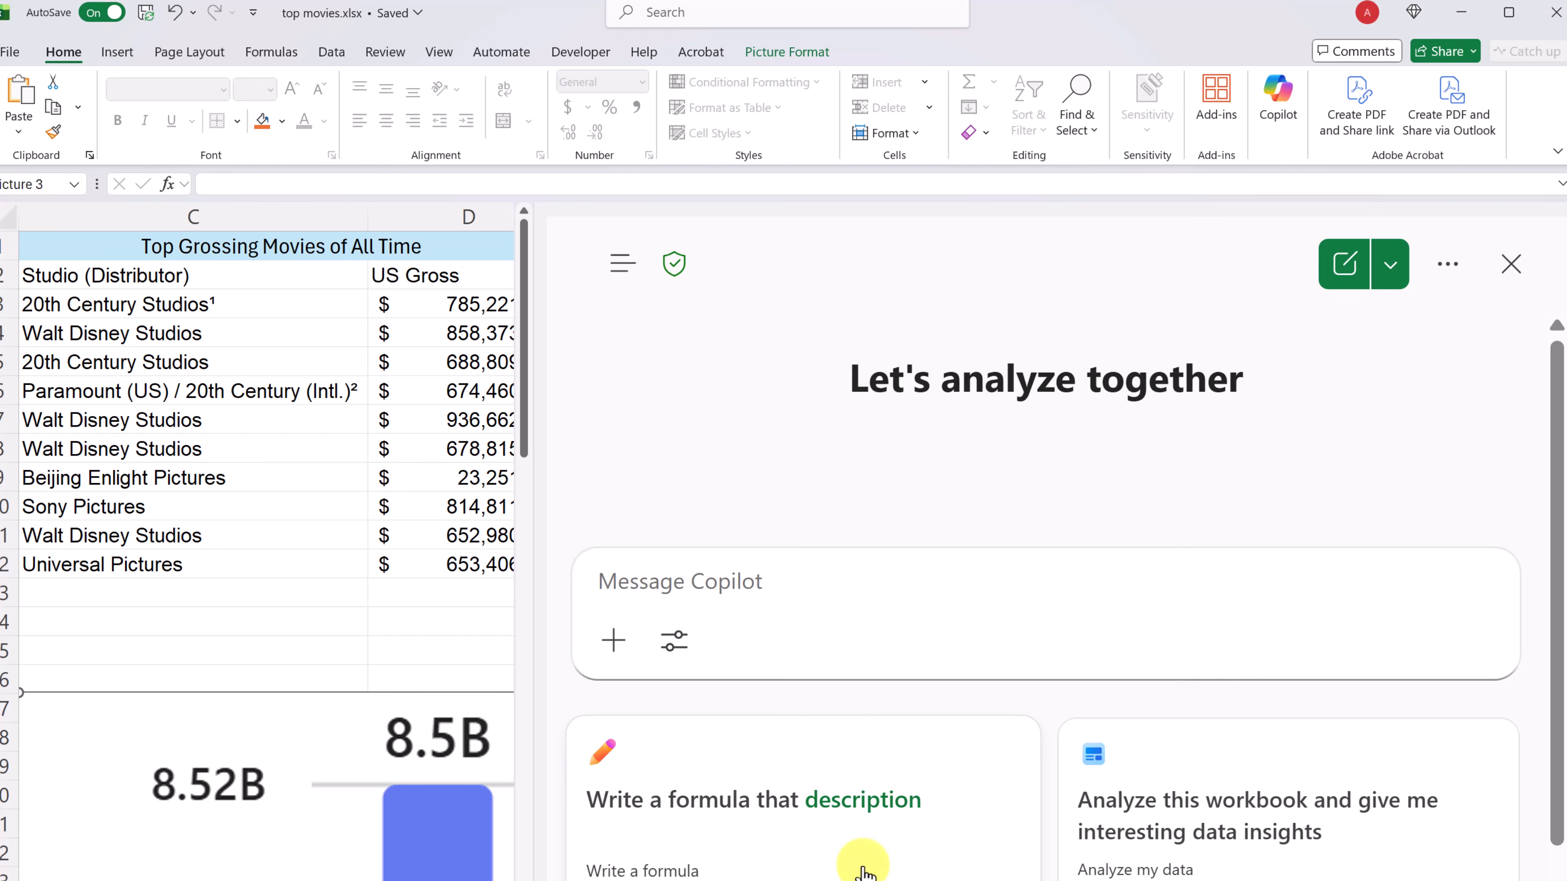
Step: Submit the prompt "Formula to Calculate International Percentage" in the new Copilot chat
{"action": "left_click", "coordinate": [825, 605]}
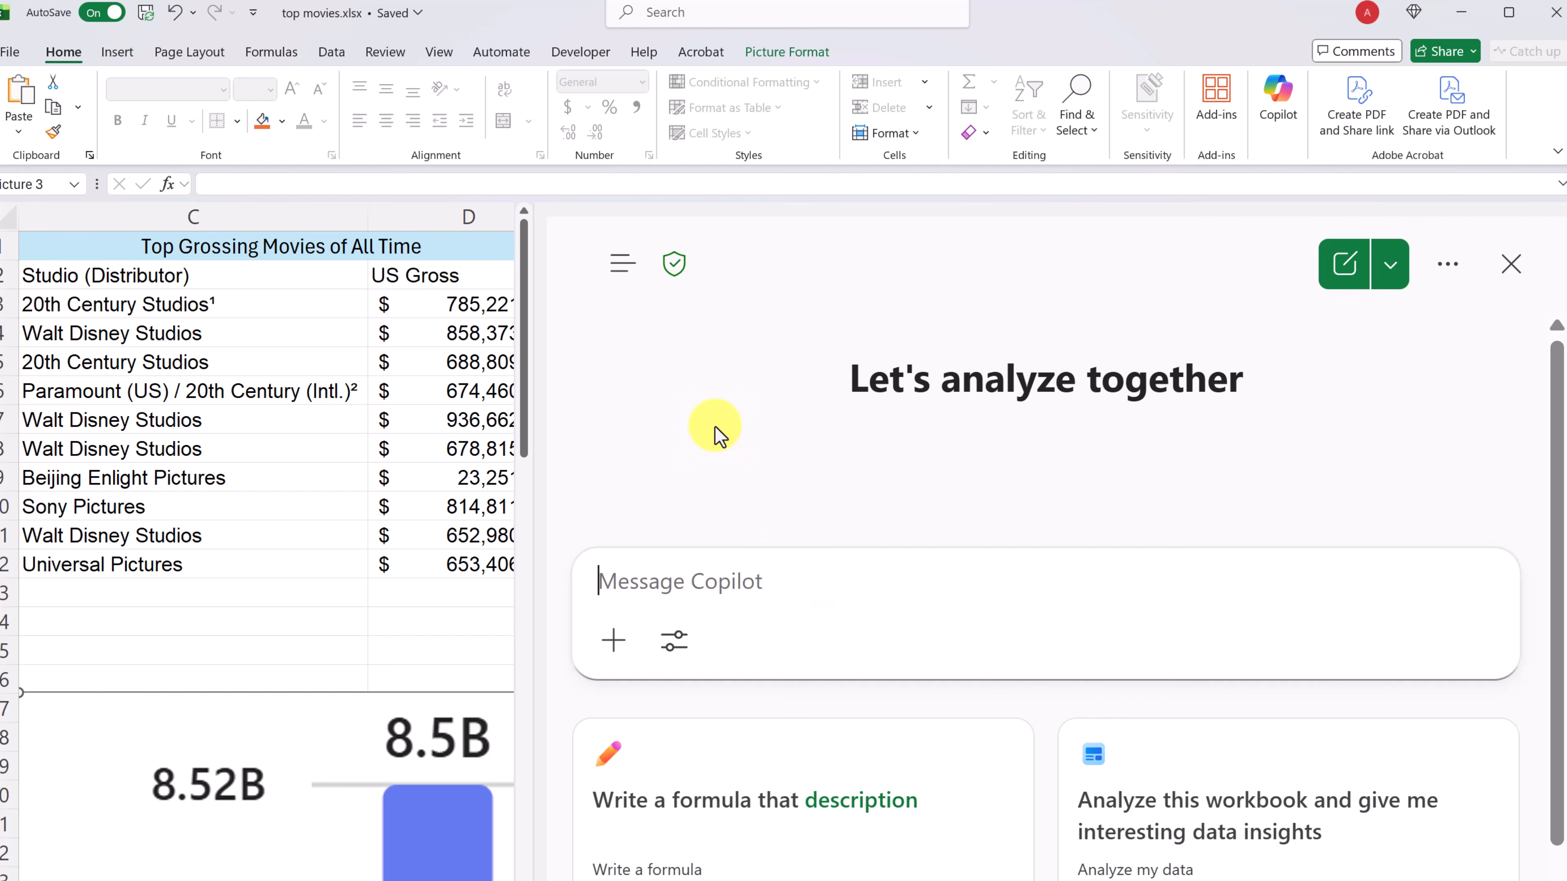
{"action": "type", "text": "Formula to Calculate International Percentage"}
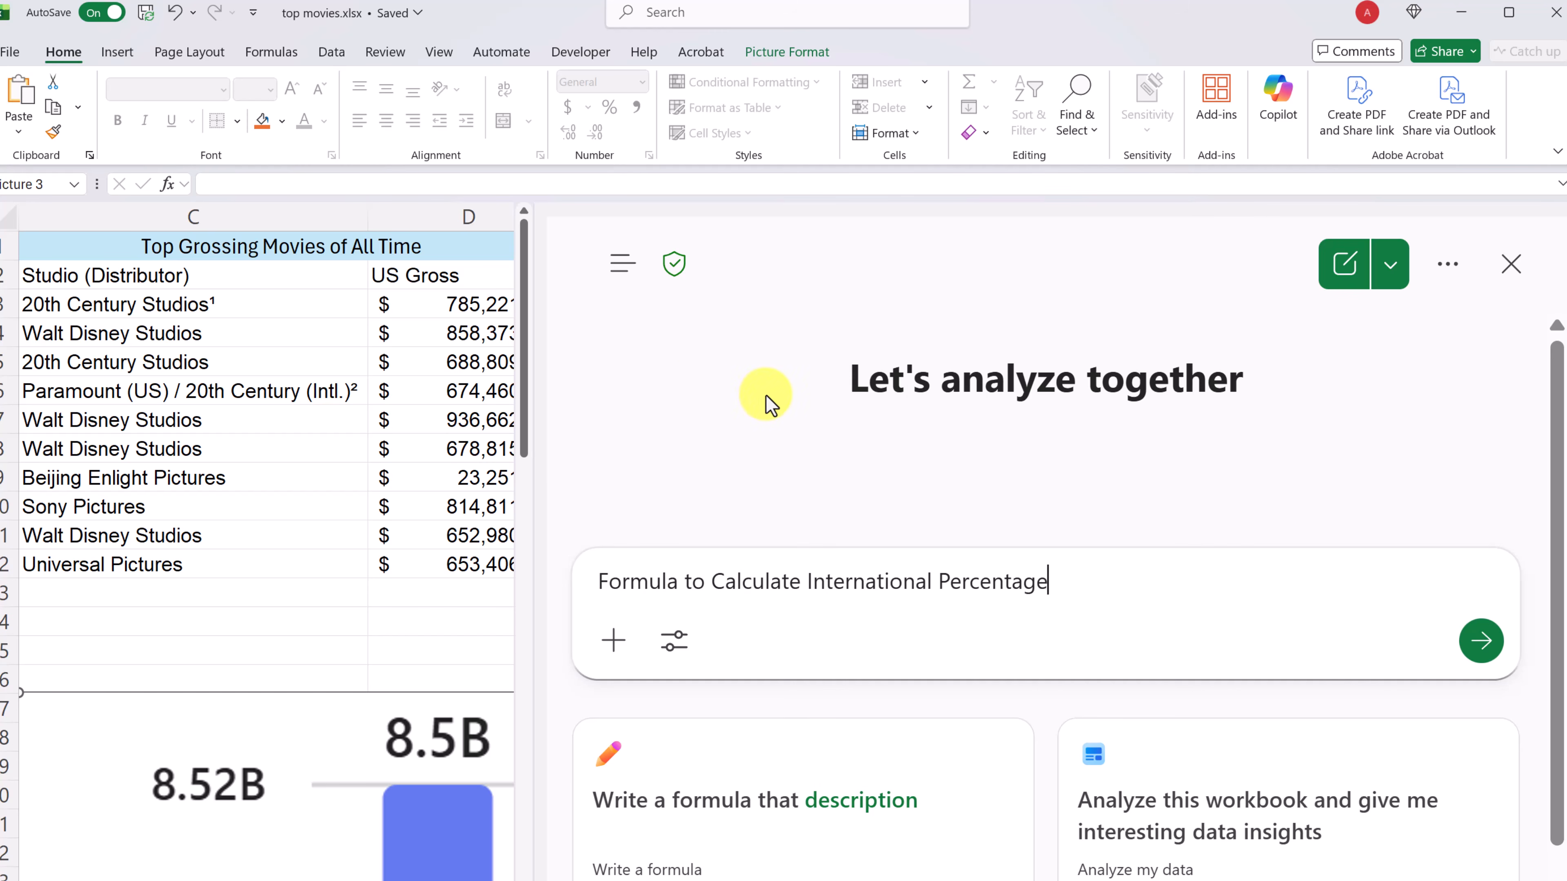
{"action": "left_click", "coordinate": [1482, 645]}
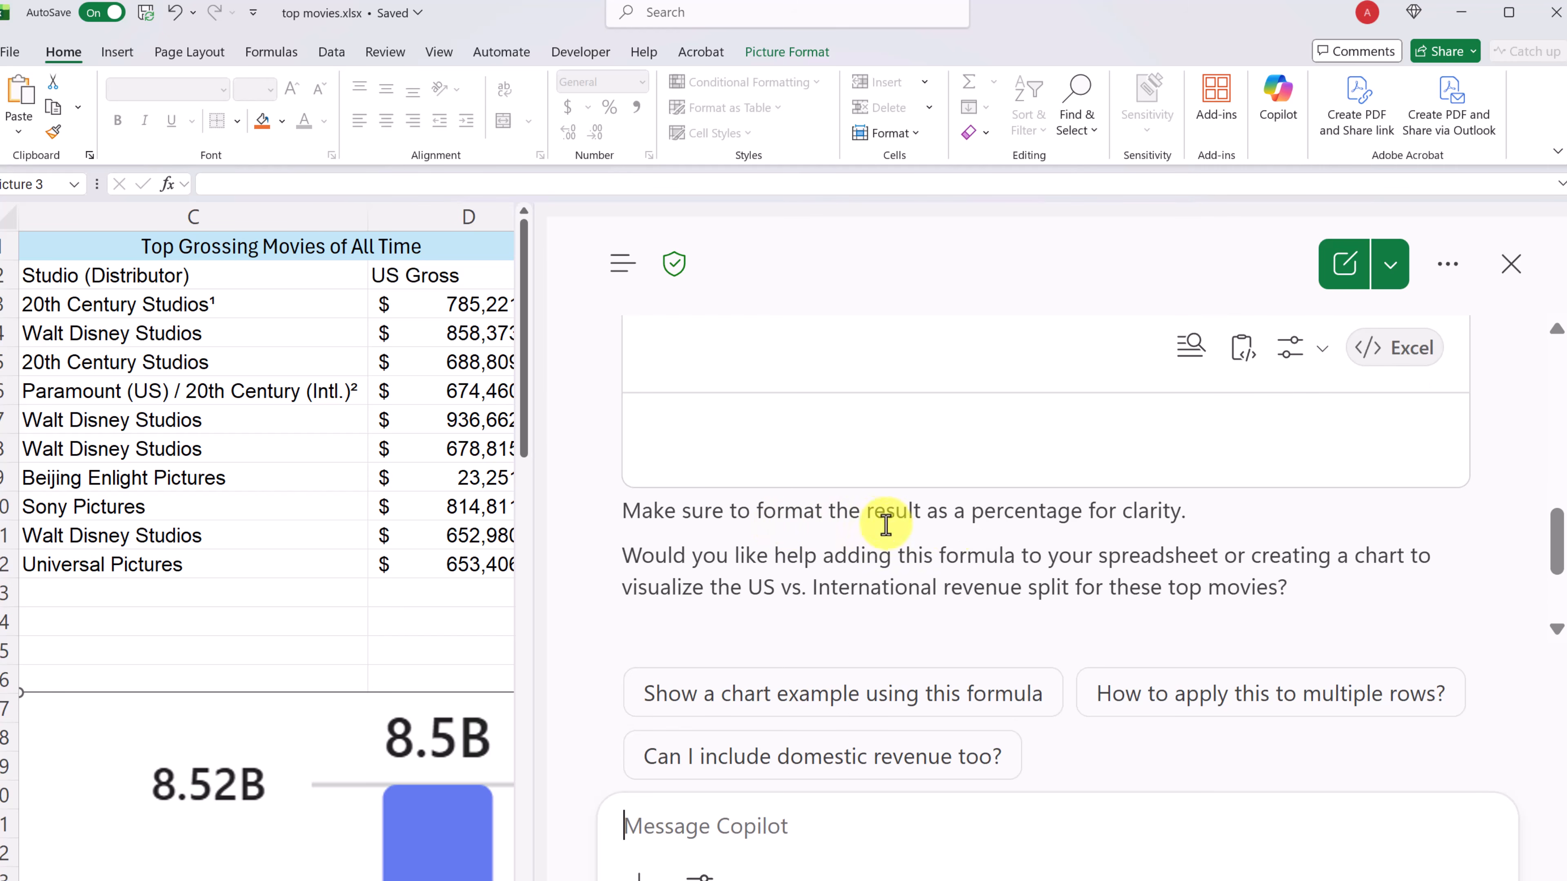
Step: Review Copilot's formula for the international percentage and close the Copilot chat
{"action": "scroll", "coordinate": [1144, 531], "scroll_direction": "up", "scroll_amount": 2}
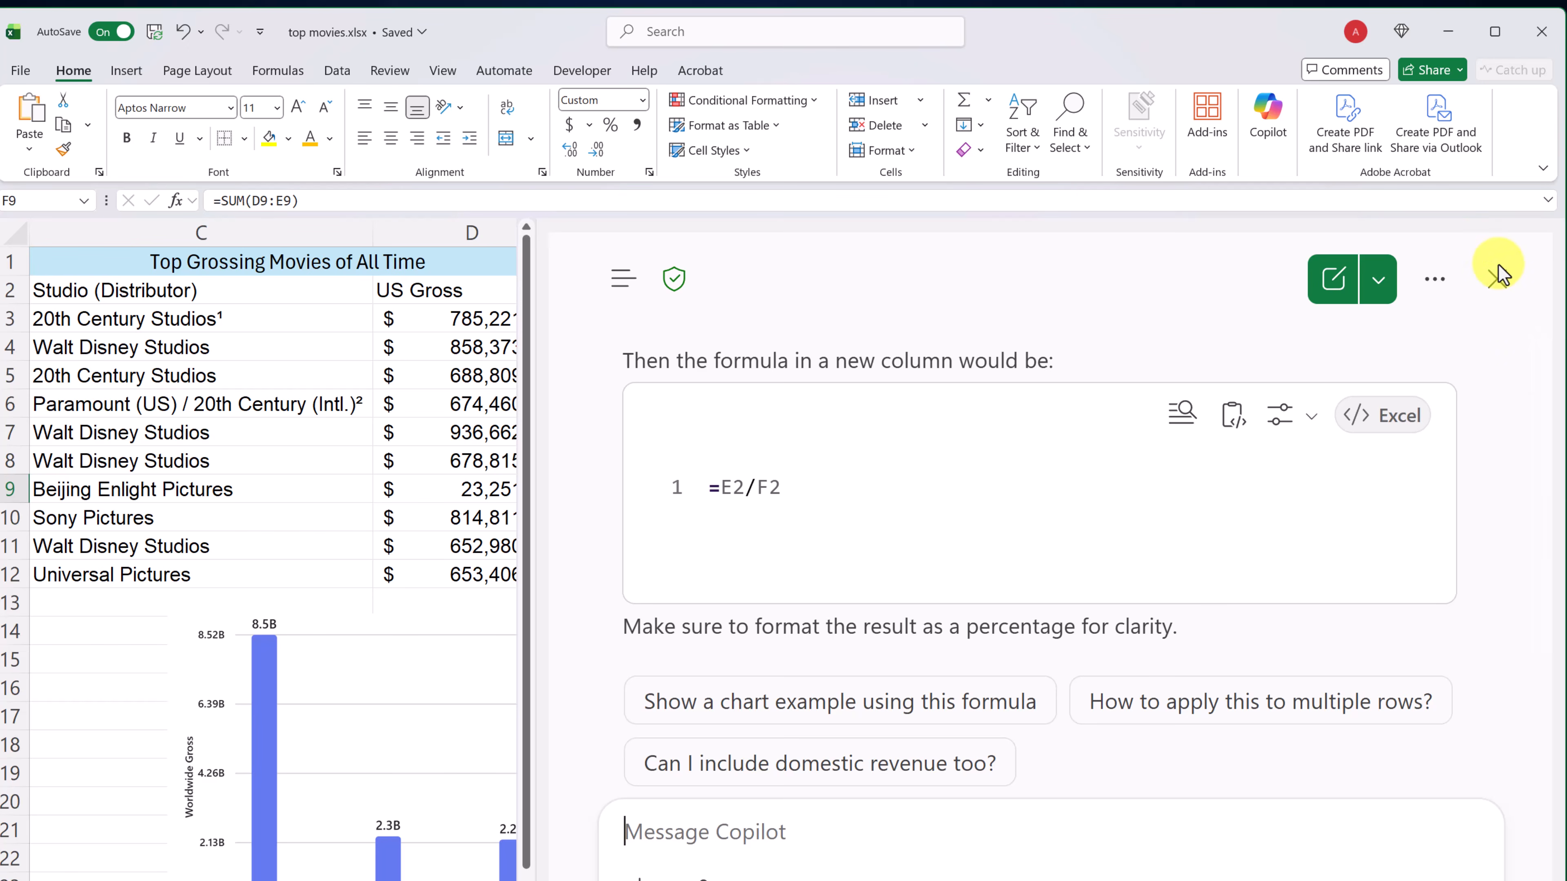
{"action": "left_click", "coordinate": [1499, 279]}
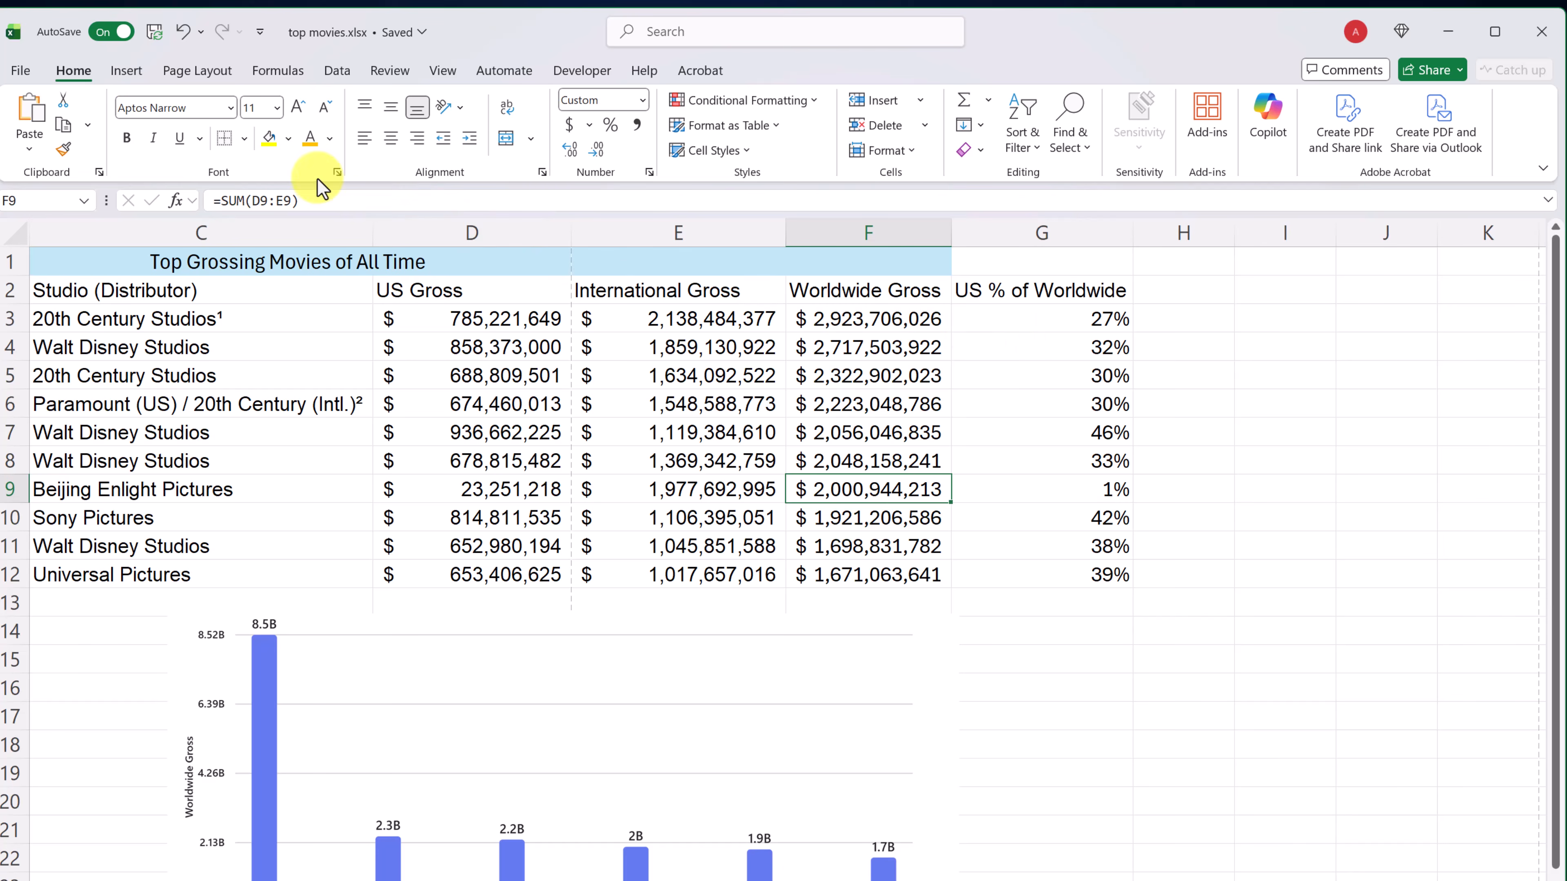
Step: Examine the print preview of the active sheet and the list of available printers, and return to the worksheet
{"action": "left_click", "coordinate": [21, 70]}
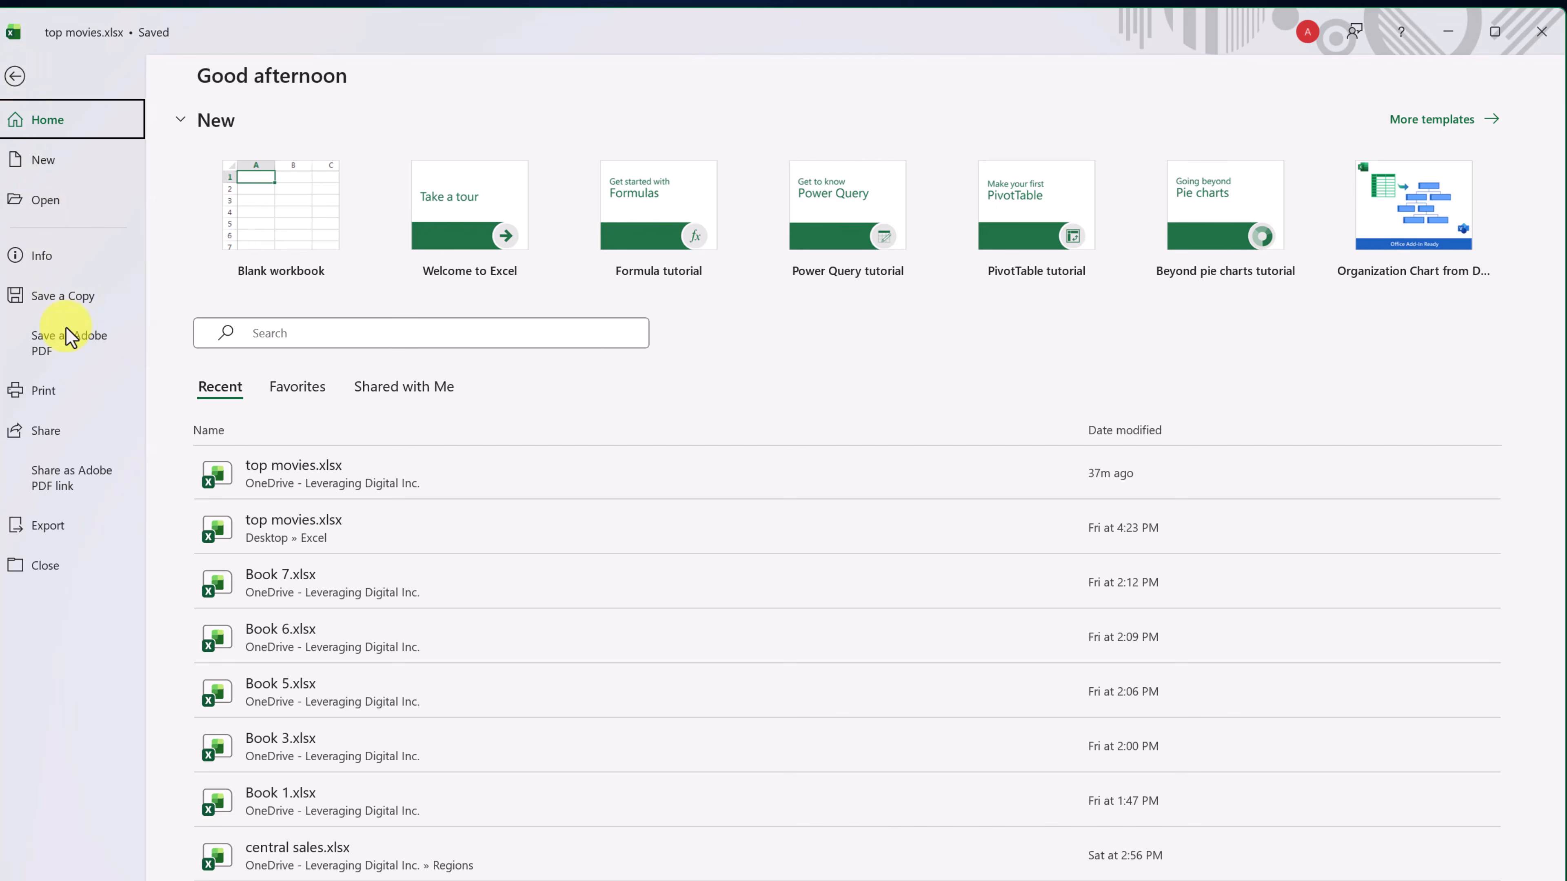
{"action": "left_click", "coordinate": [56, 390]}
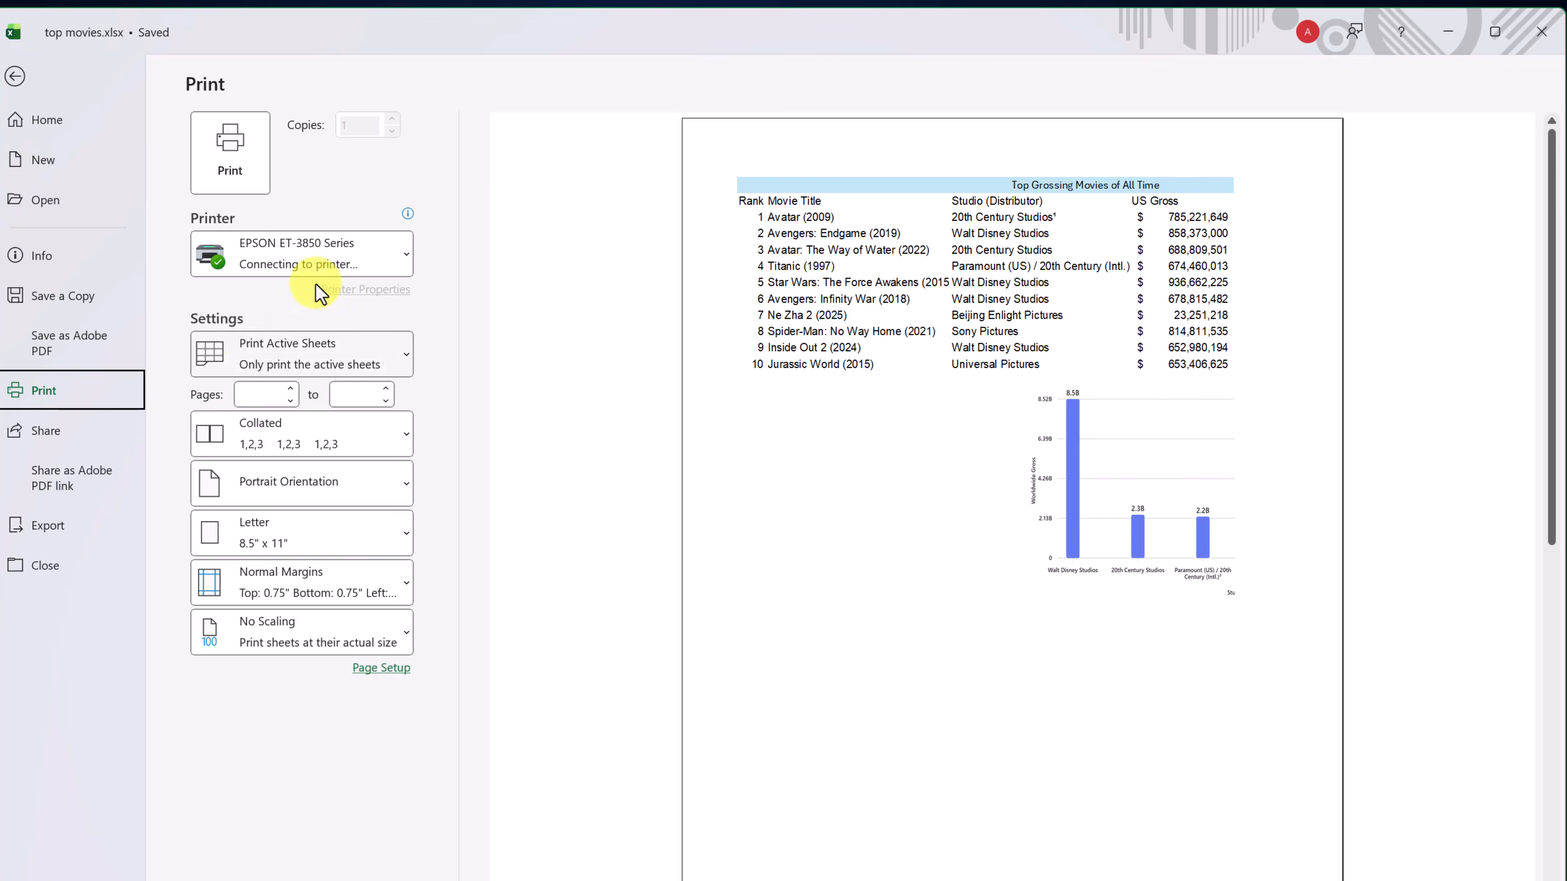
{"action": "left_click", "coordinate": [395, 256]}
{"action": "left_click", "coordinate": [397, 255]}
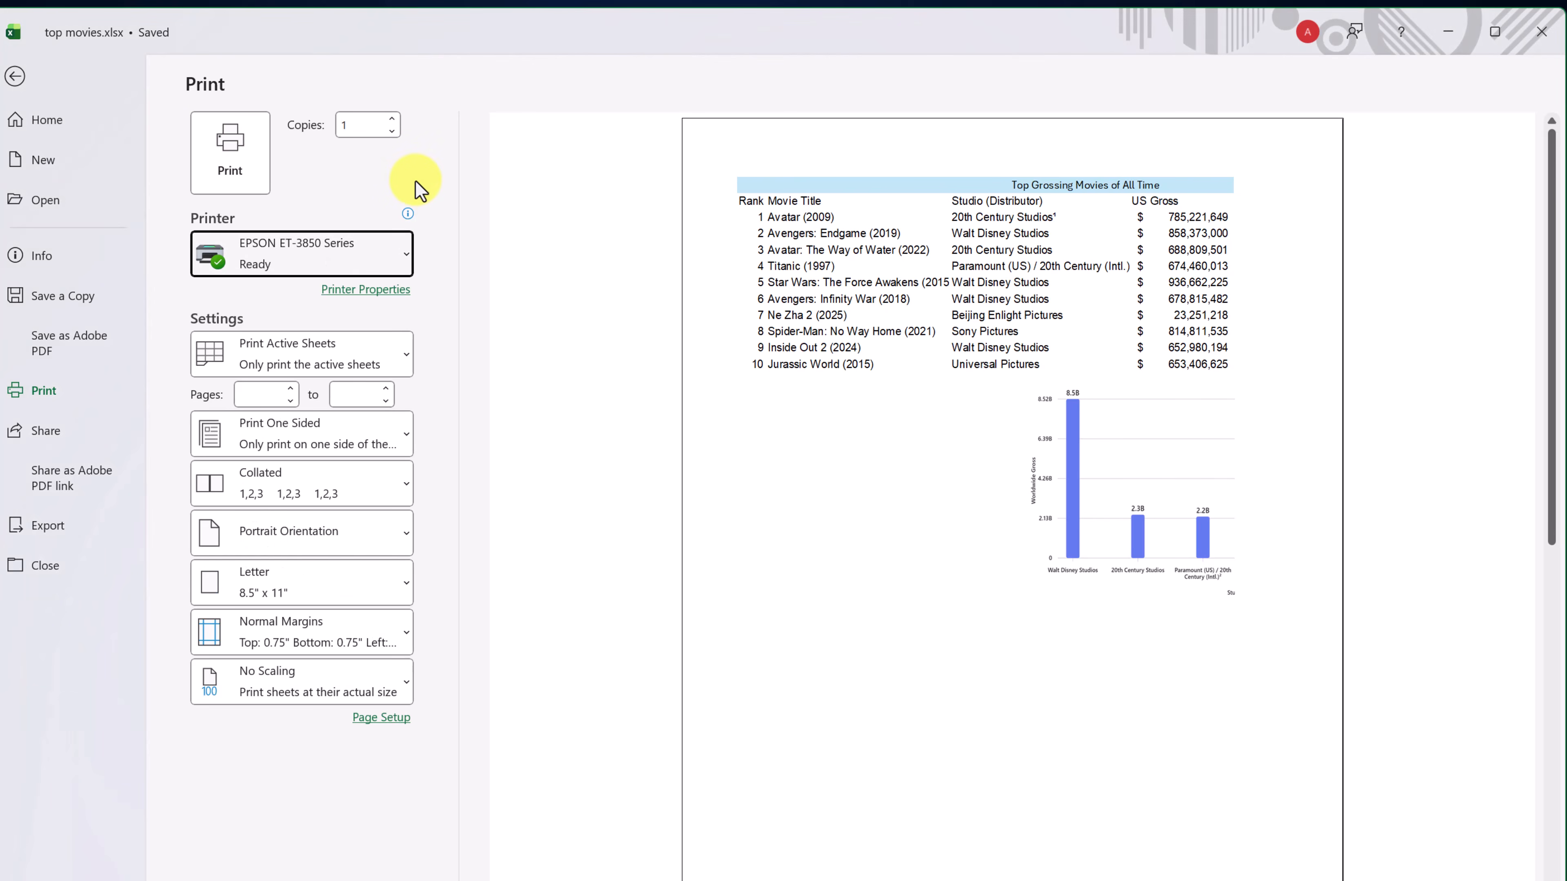
{"action": "left_click", "coordinate": [15, 75]}
Step: Select the range C2:G7, set it up for printing with Print Selection, preview it and return to the worksheet
{"action": "left_click_drag", "start_coordinate": [94, 297], "coordinate": [1077, 426]}
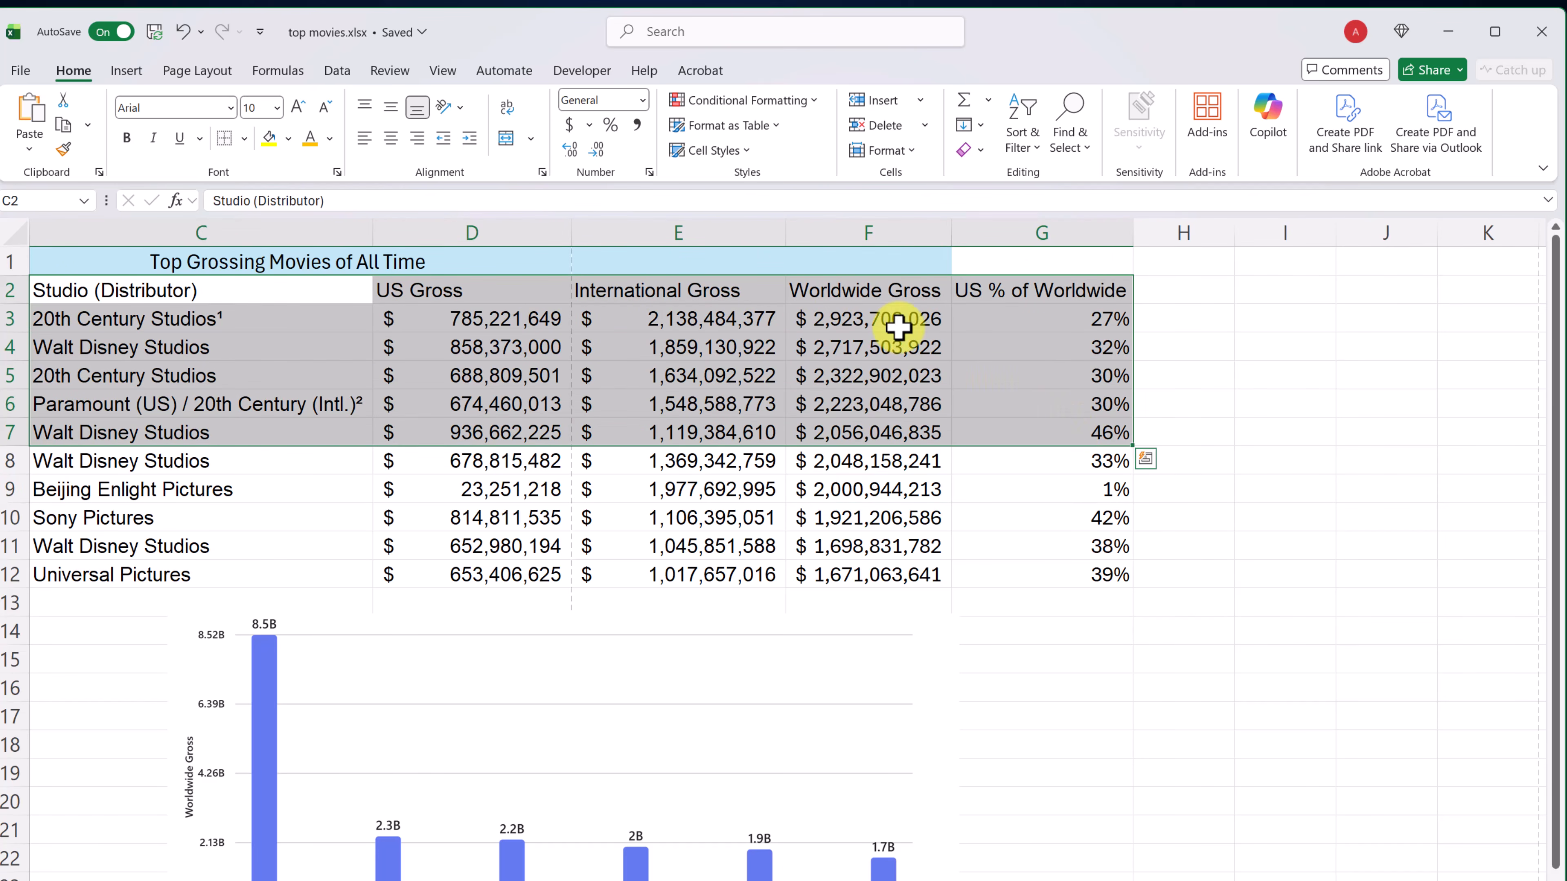
{"action": "left_click", "coordinate": [17, 73]}
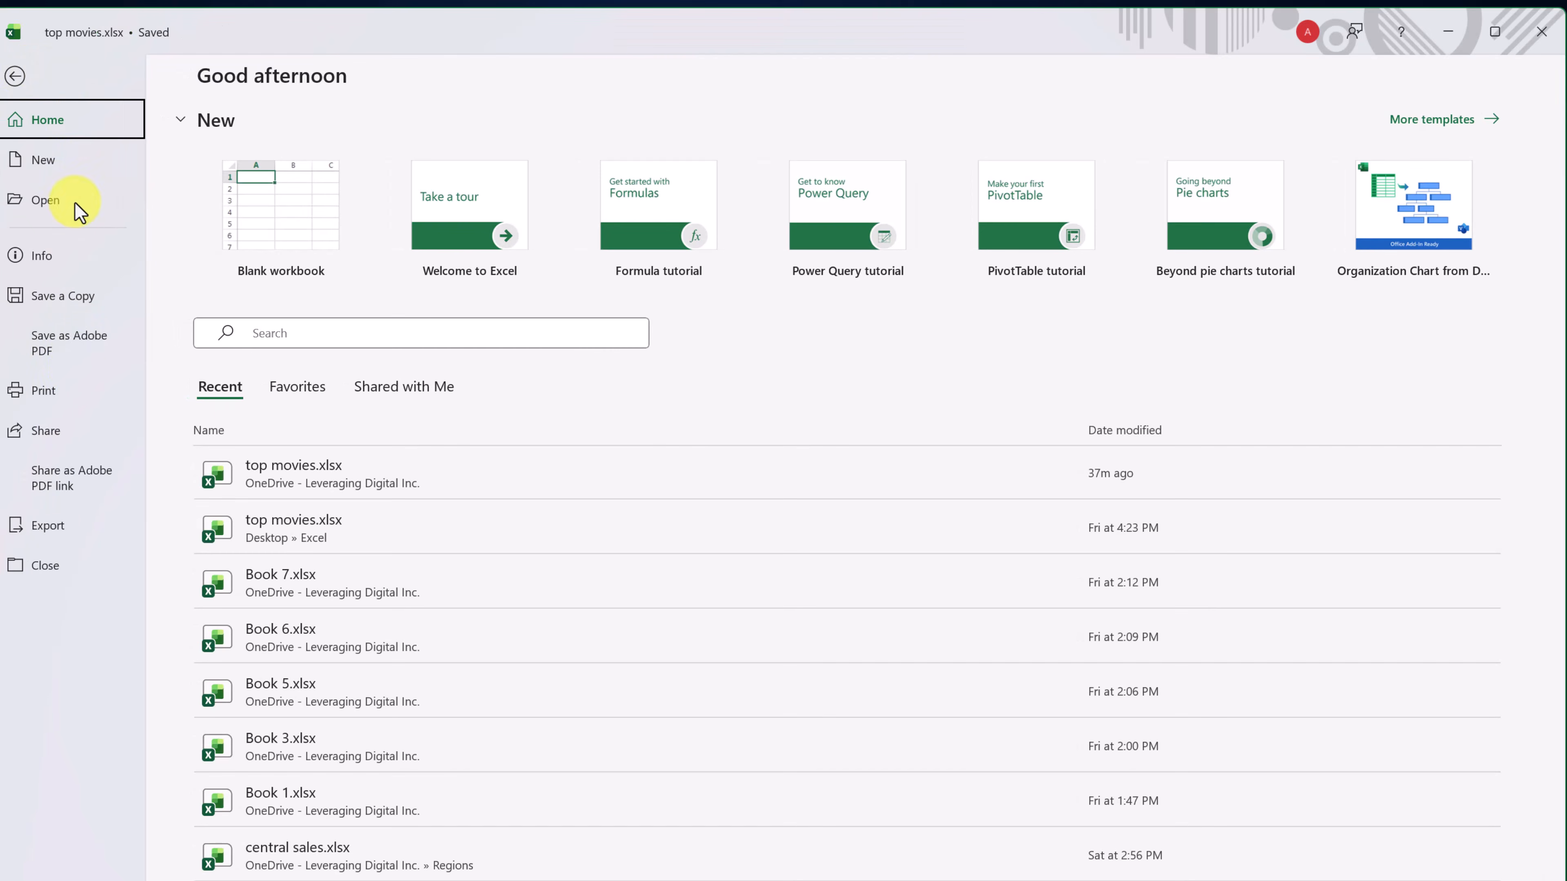
{"action": "left_click", "coordinate": [66, 387]}
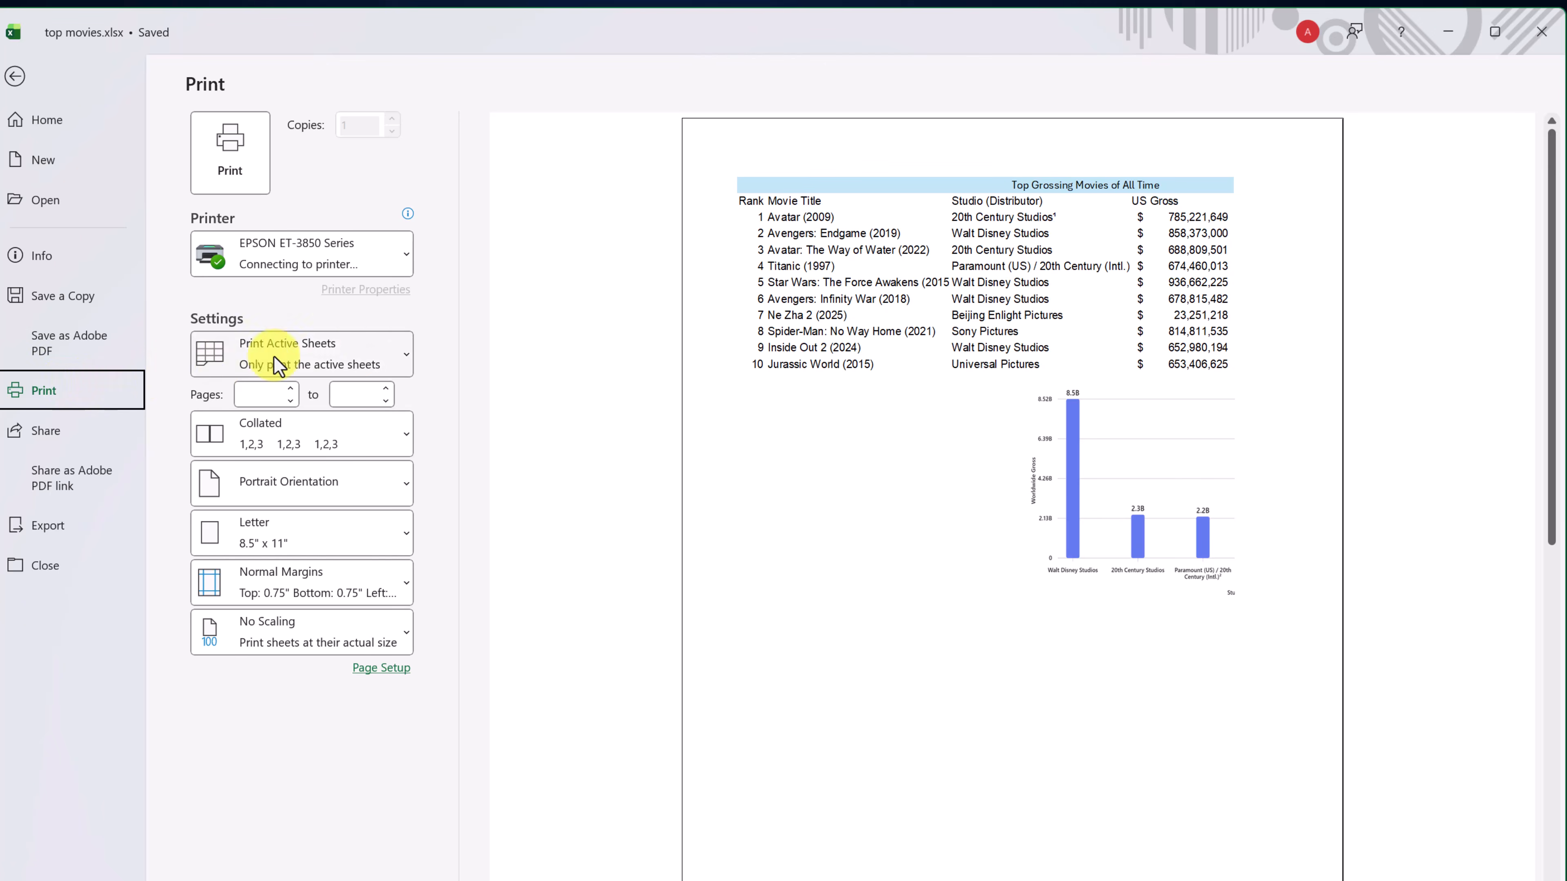
{"action": "left_click", "coordinate": [352, 353]}
{"action": "left_click", "coordinate": [322, 502]}
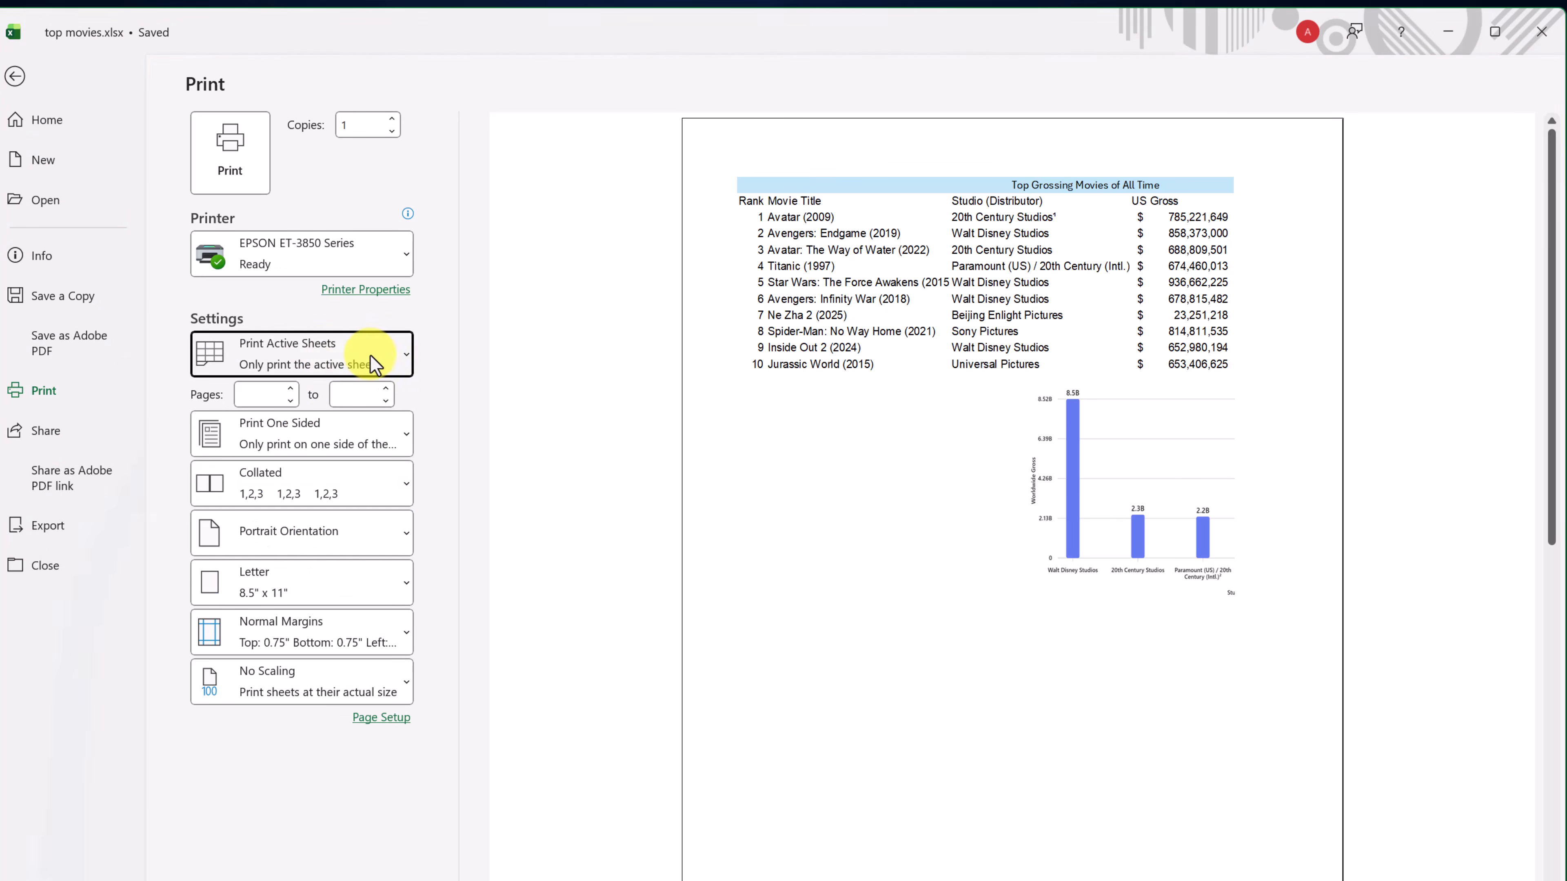
{"action": "left_click", "coordinate": [369, 362]}
{"action": "left_click", "coordinate": [321, 497]}
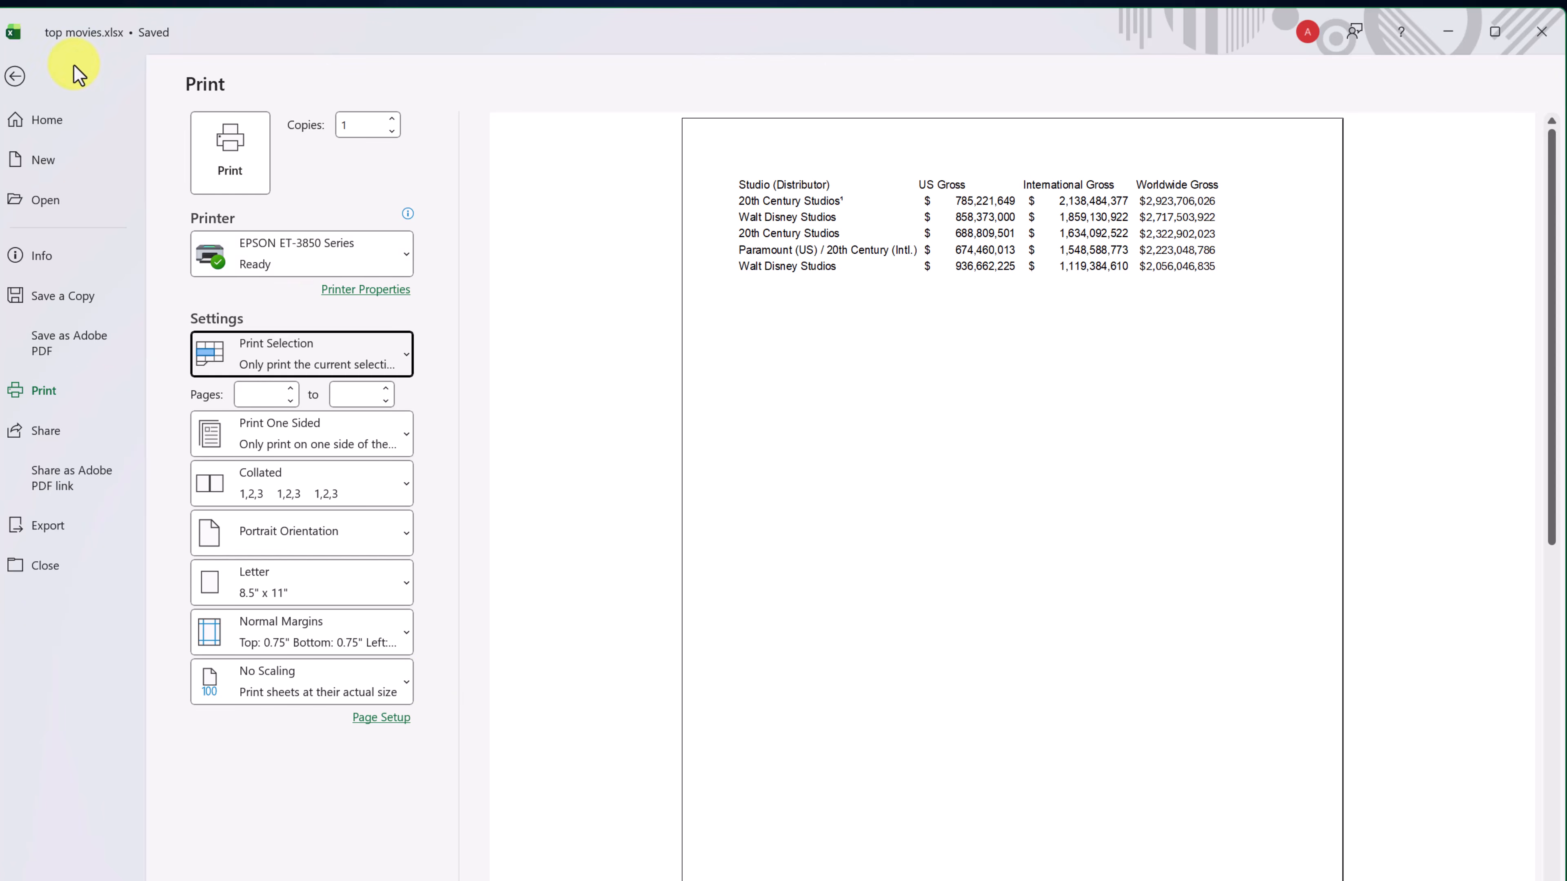
{"action": "left_click", "coordinate": [14, 77]}
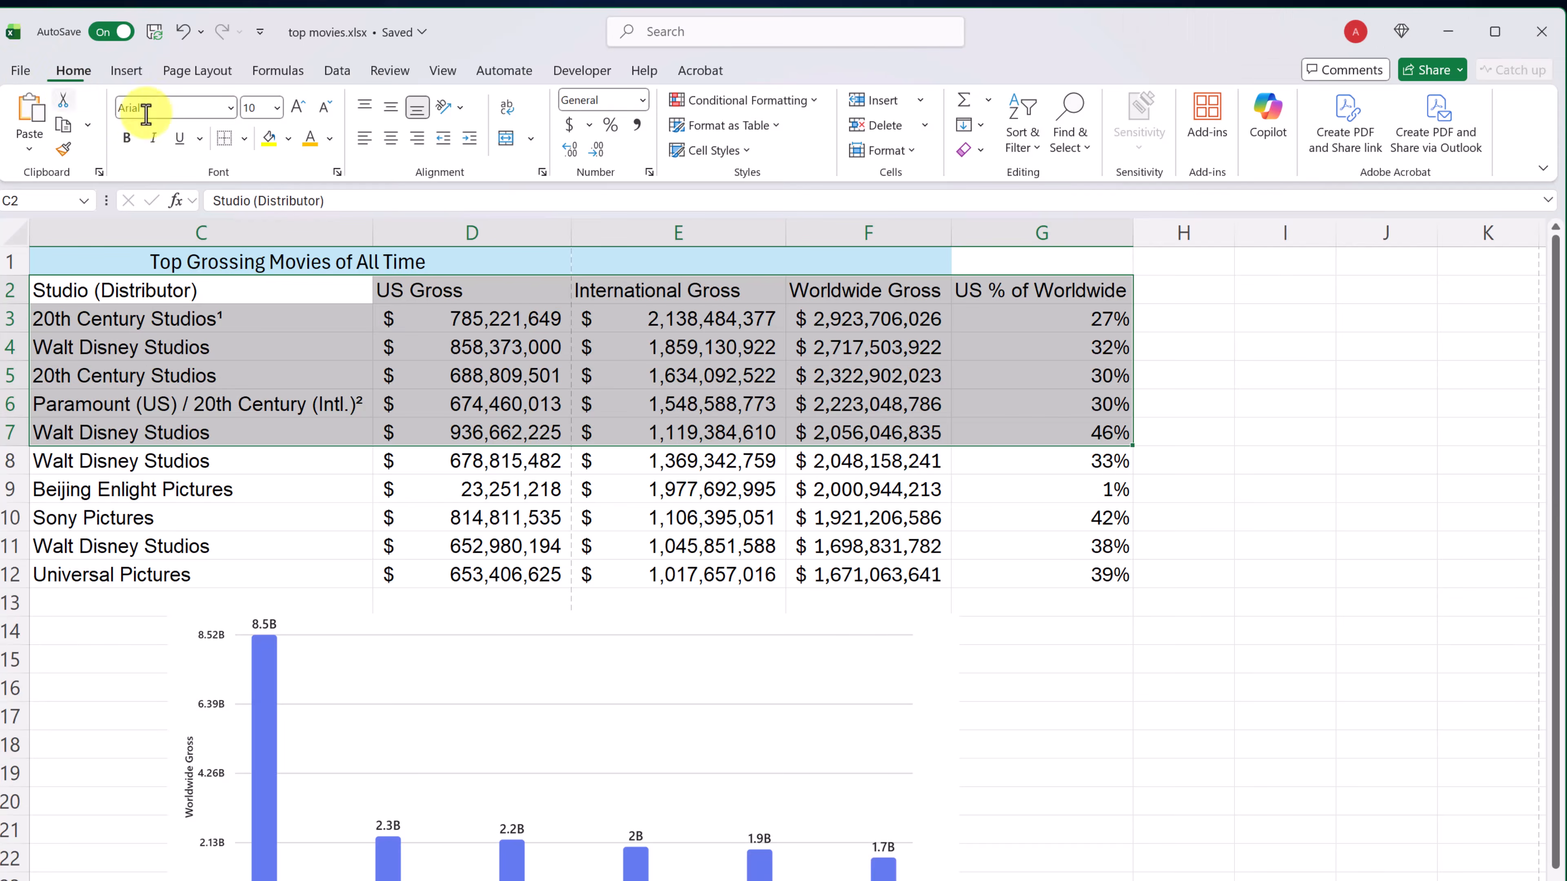
{"action": "left_click", "coordinate": [517, 459]}
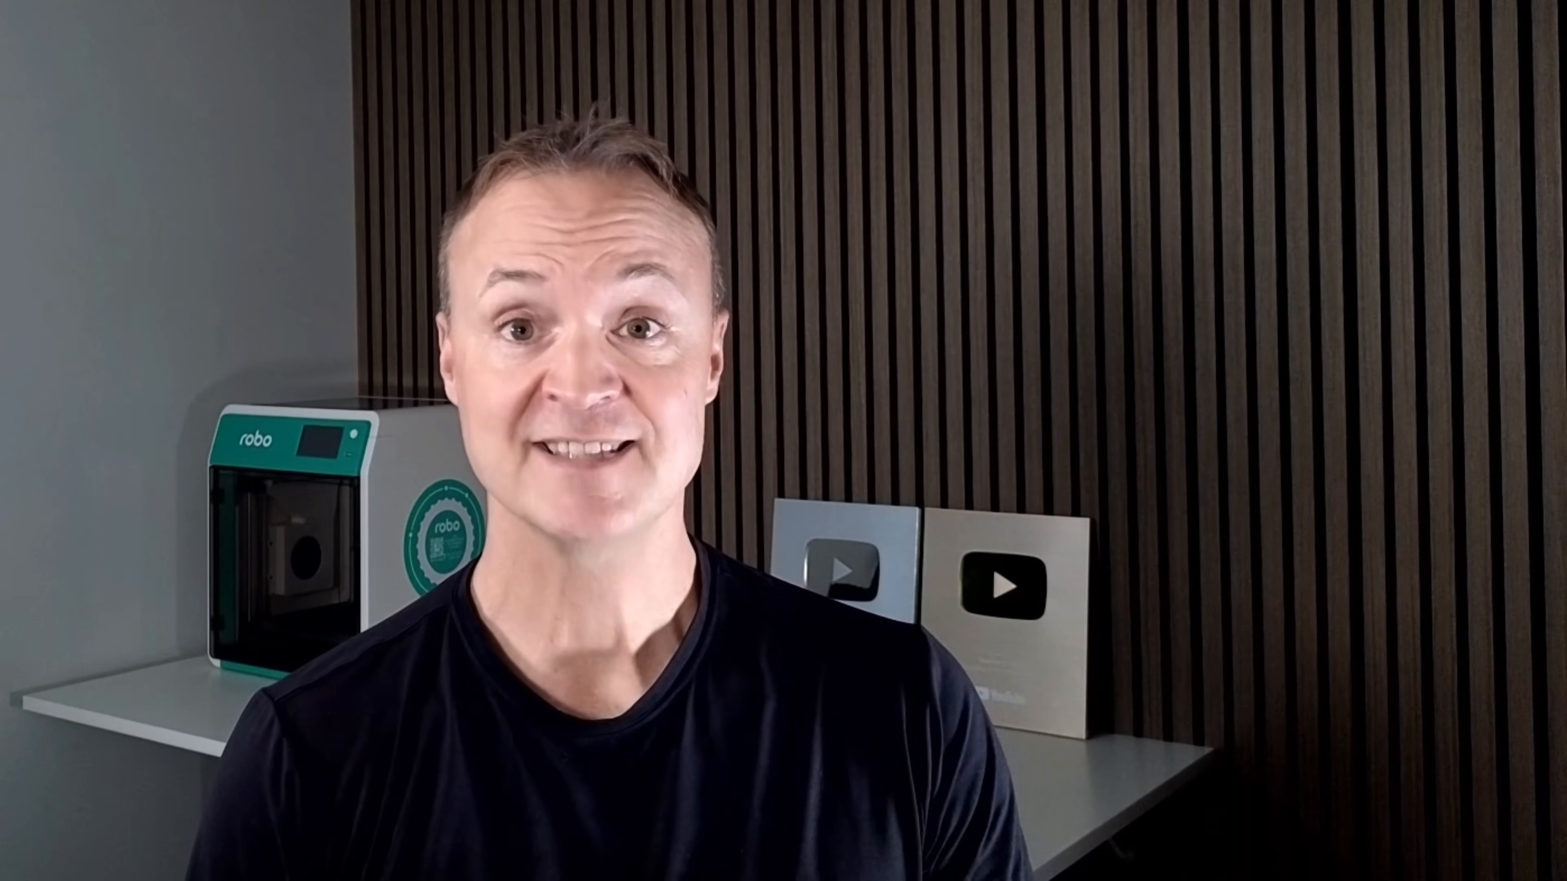